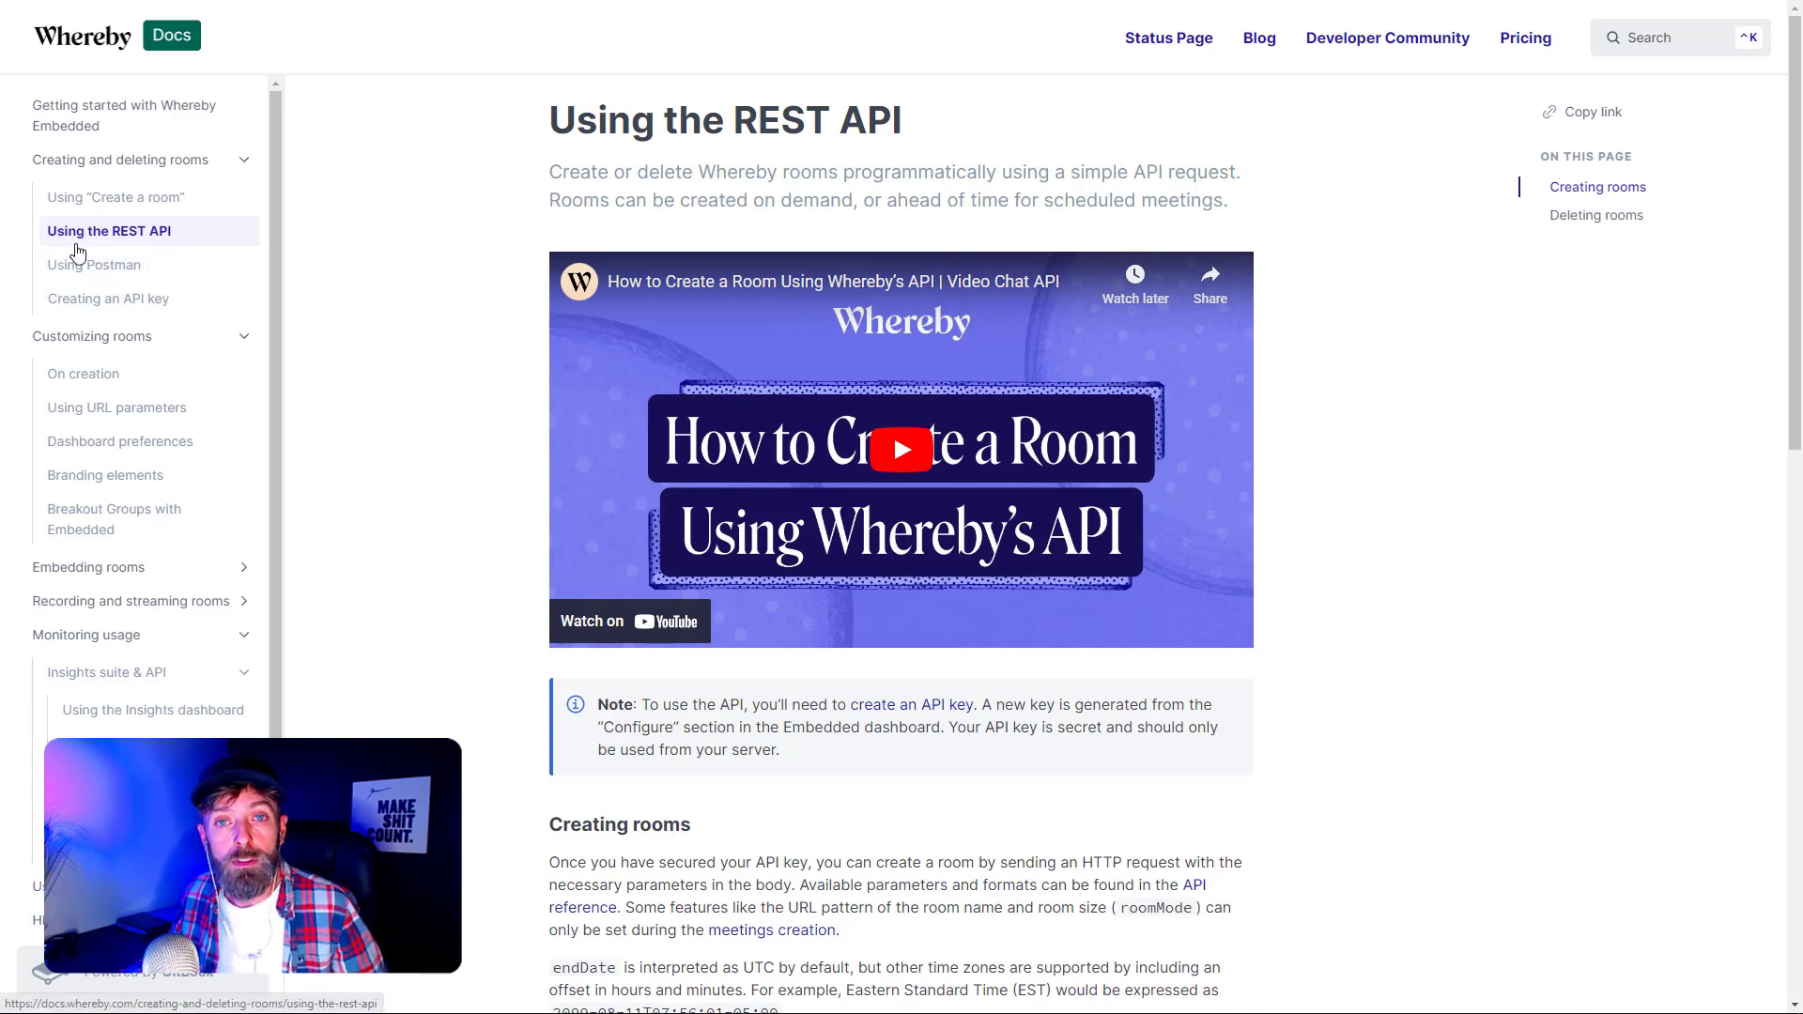
- Scroll down the Using the REST API page and select the curl command for creating a room
scroll(414, 457, "down", 3)
scroll(415, 458, "down", 2)
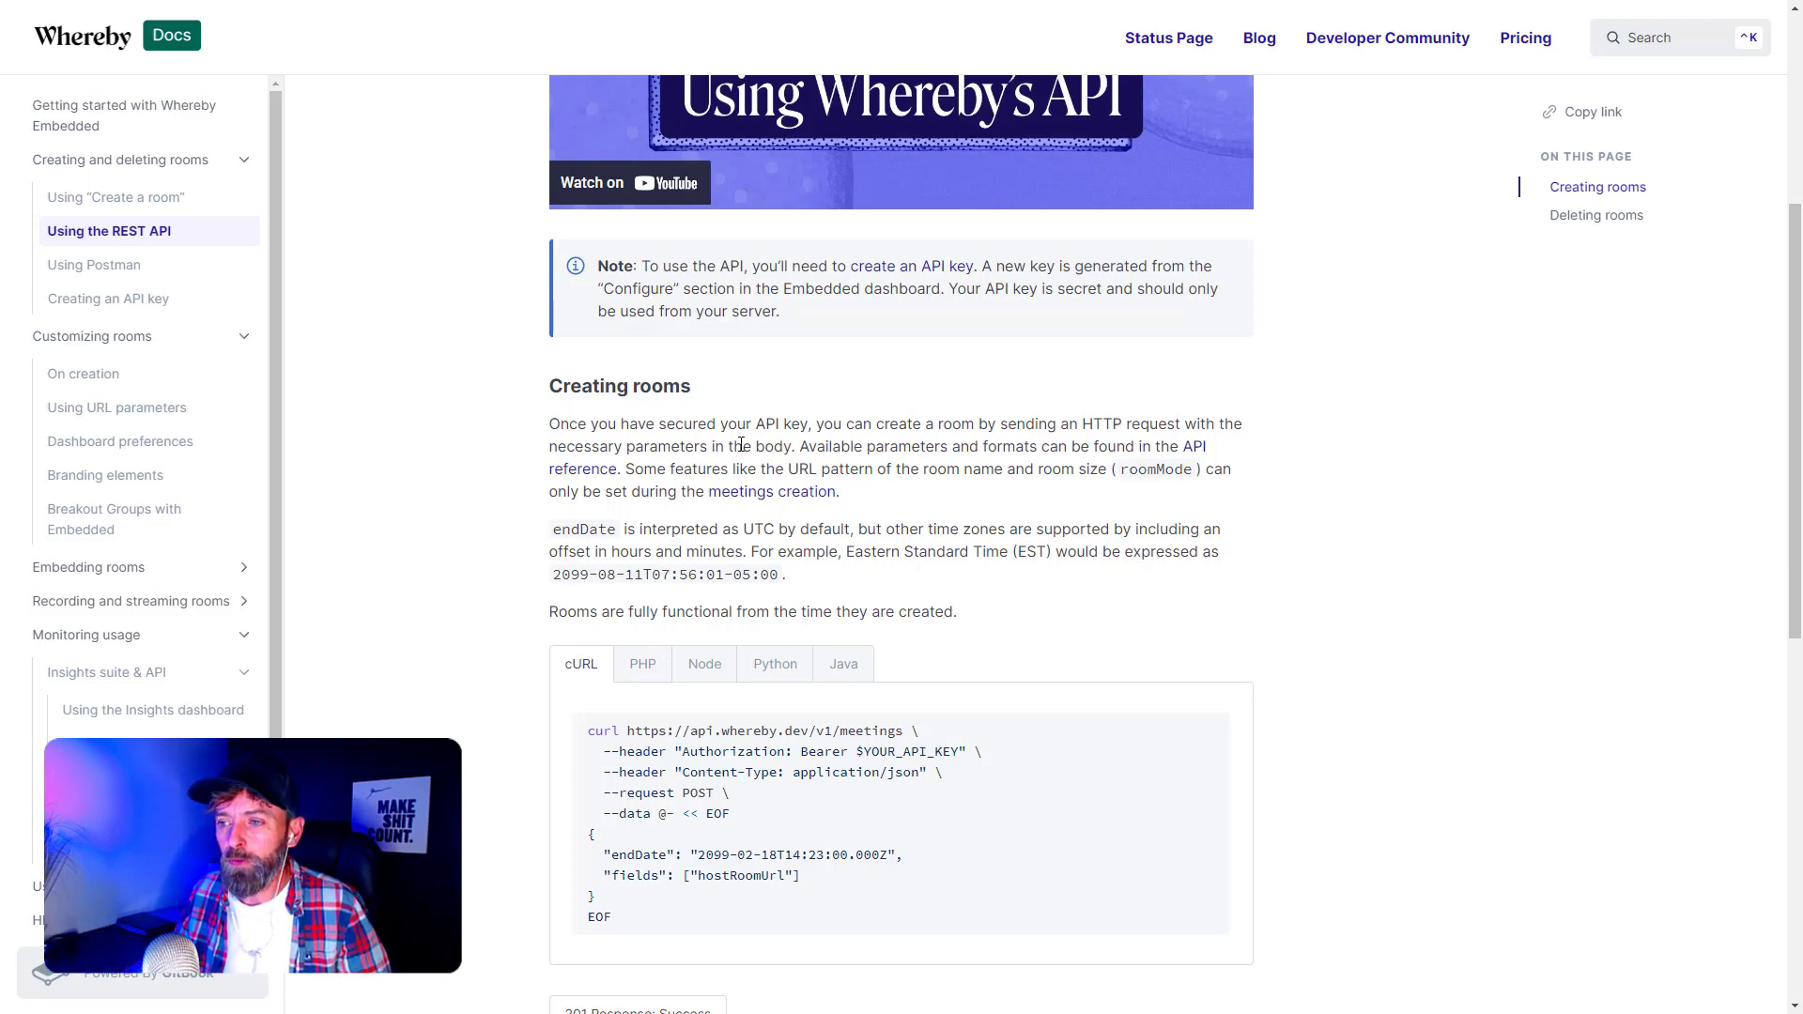
middle_click(422, 535)
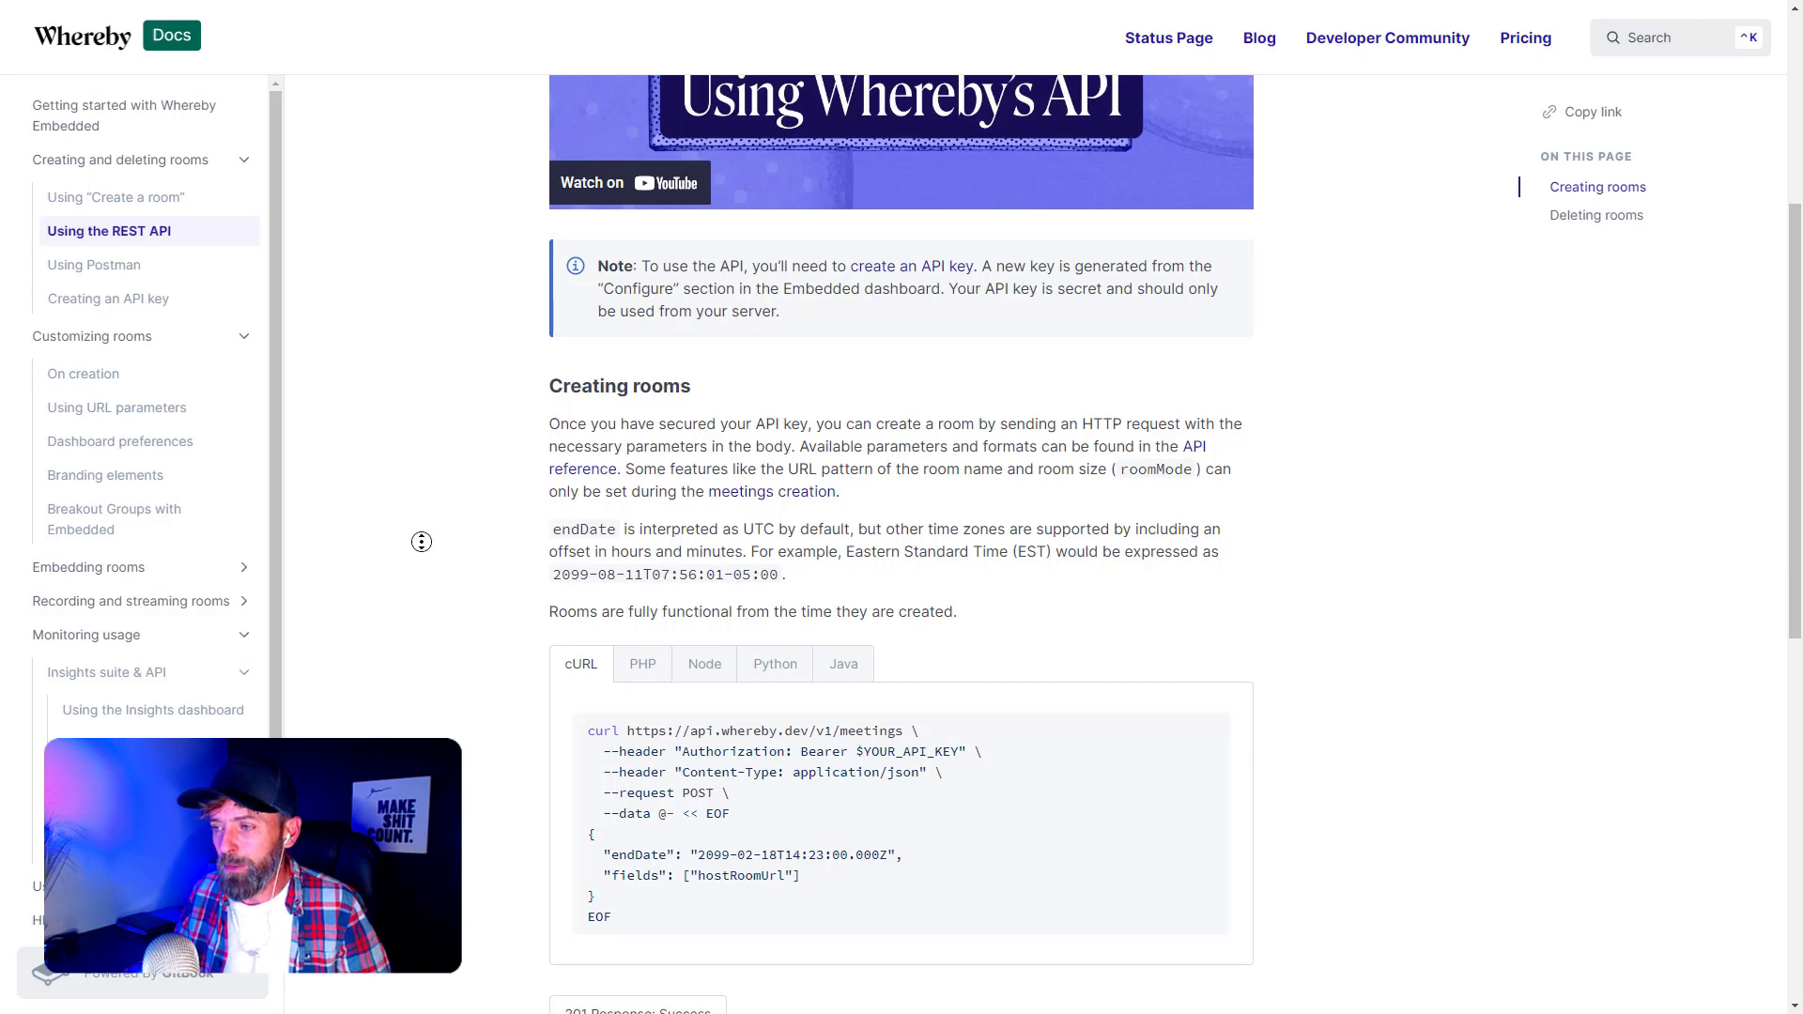
middle_click(448, 561)
middle_click(446, 540)
middle_click(439, 574)
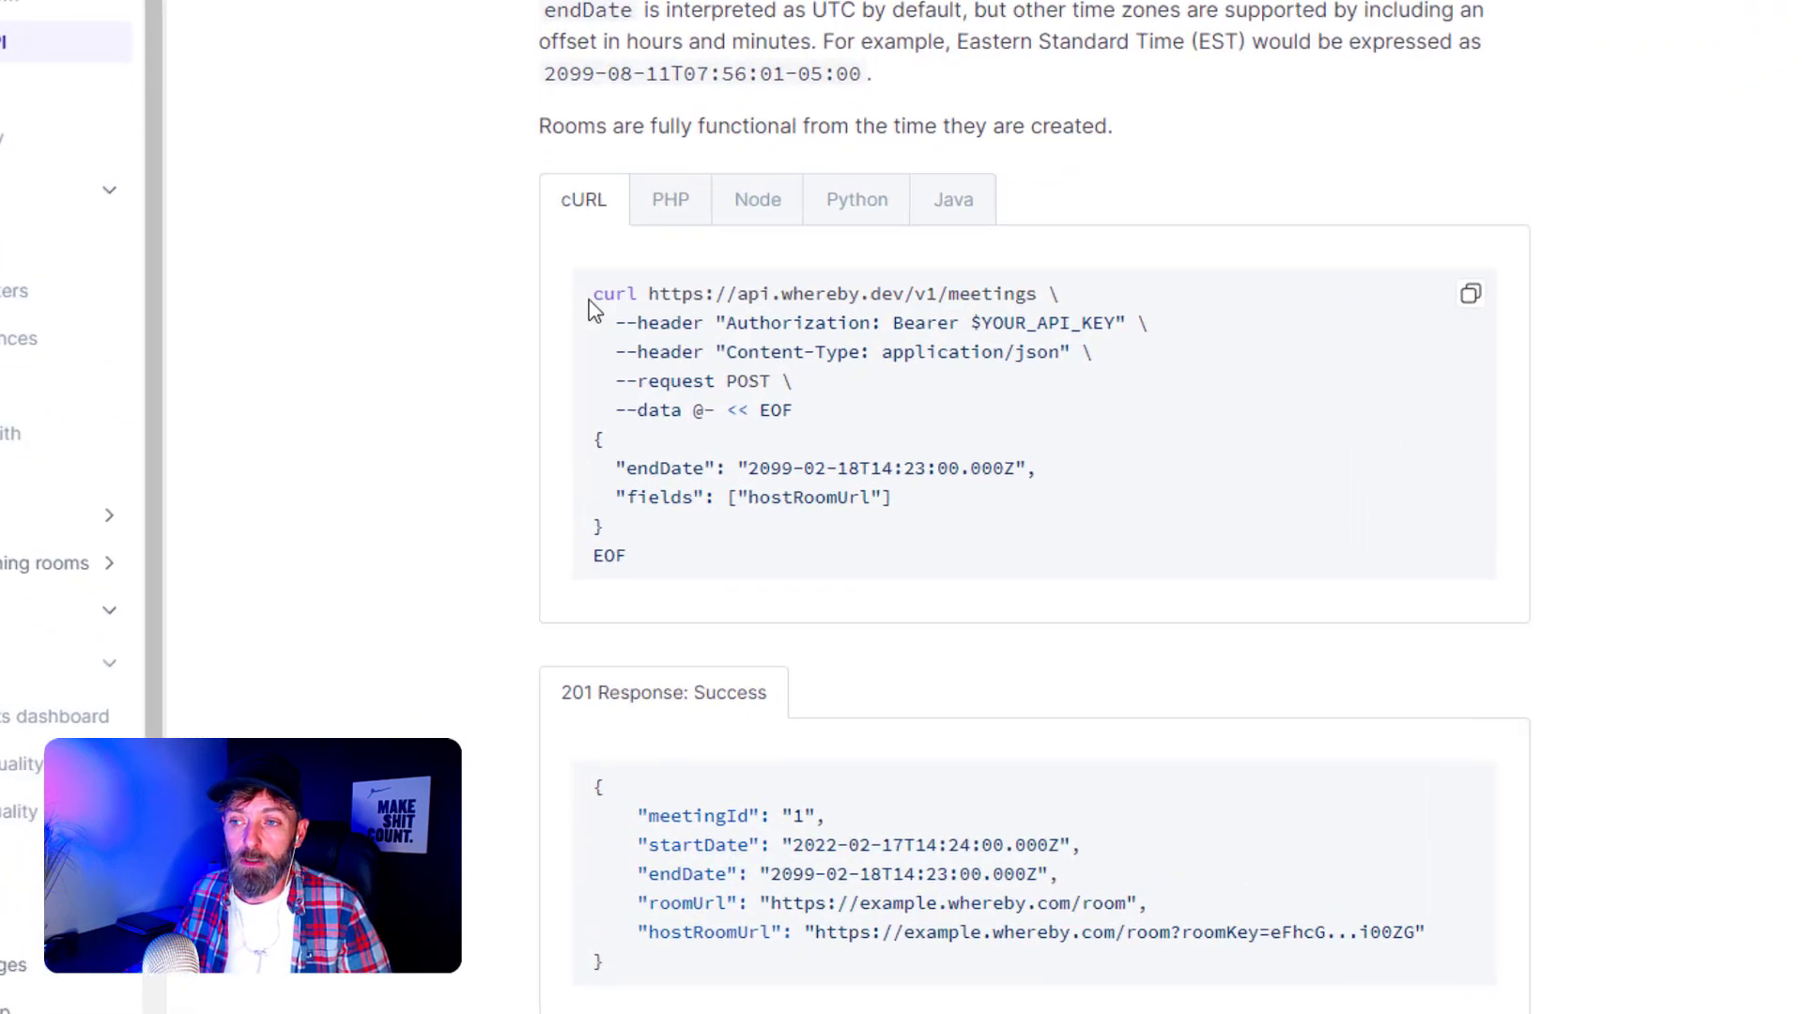
left_click_drag(719, 467, 618, 295)
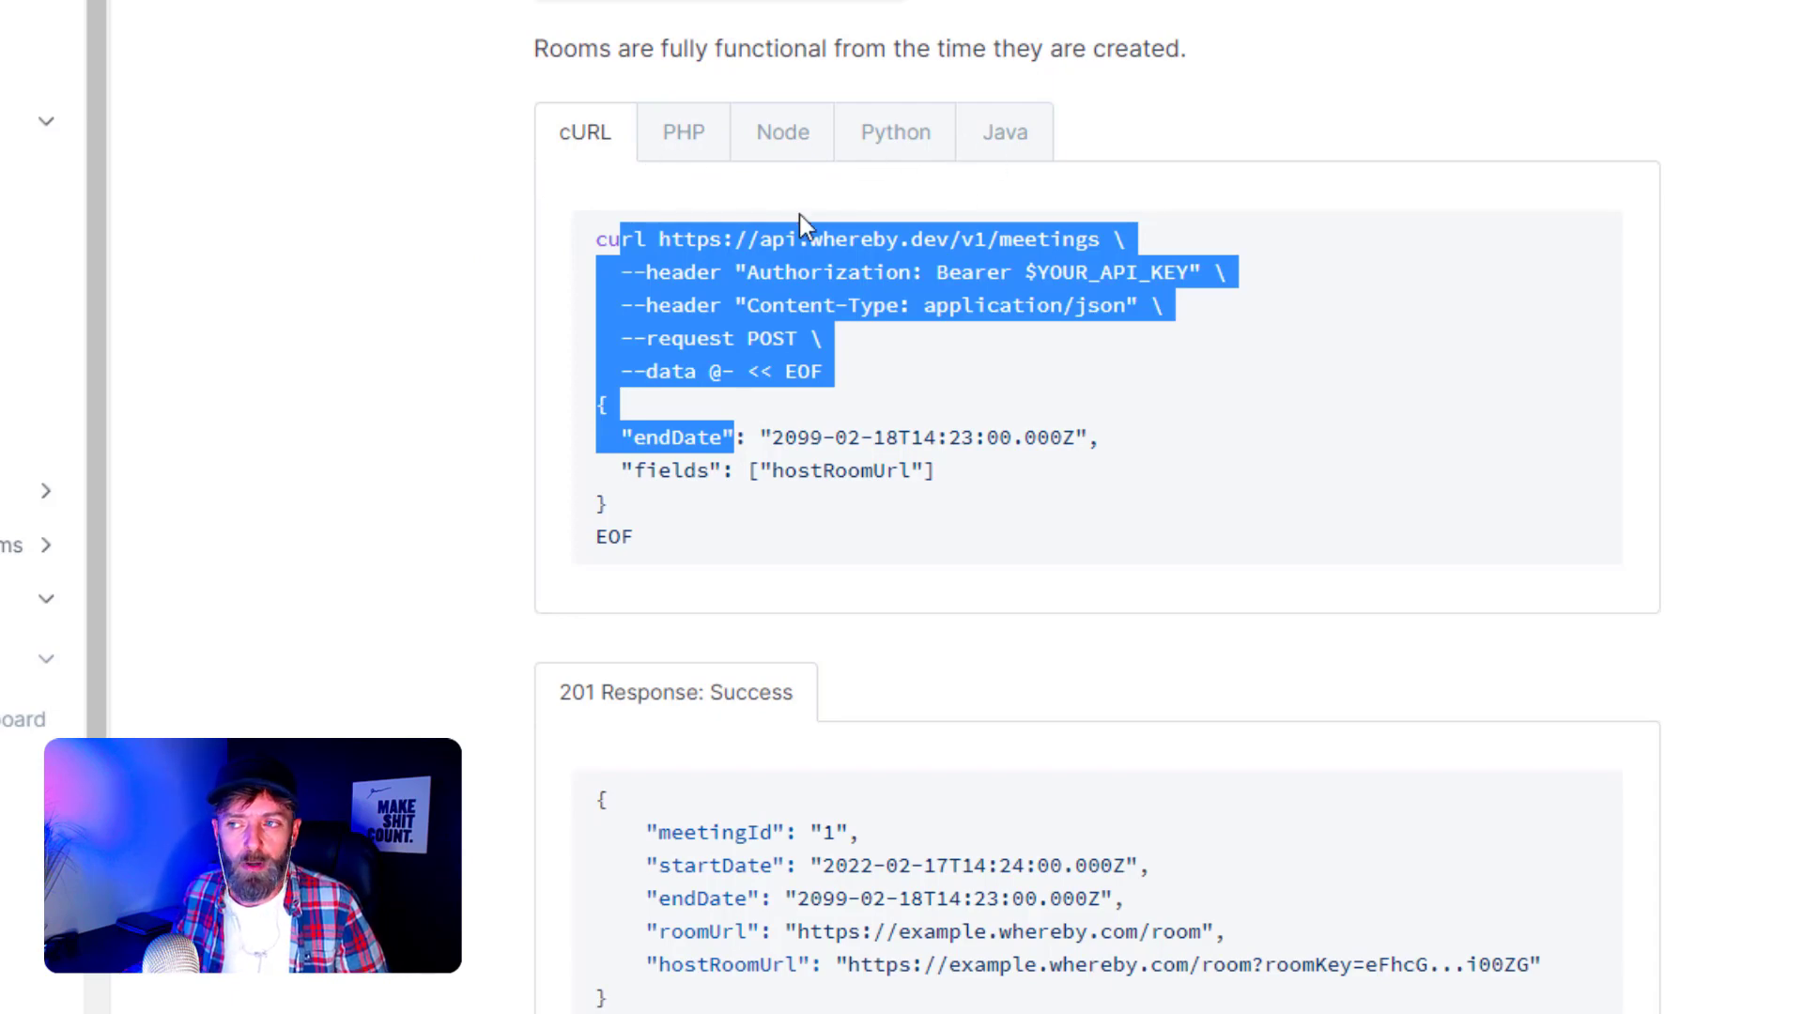
- Scroll on to the 201 success response and the Deleting rooms section
middle_click(301, 358)
middle_click(319, 433)
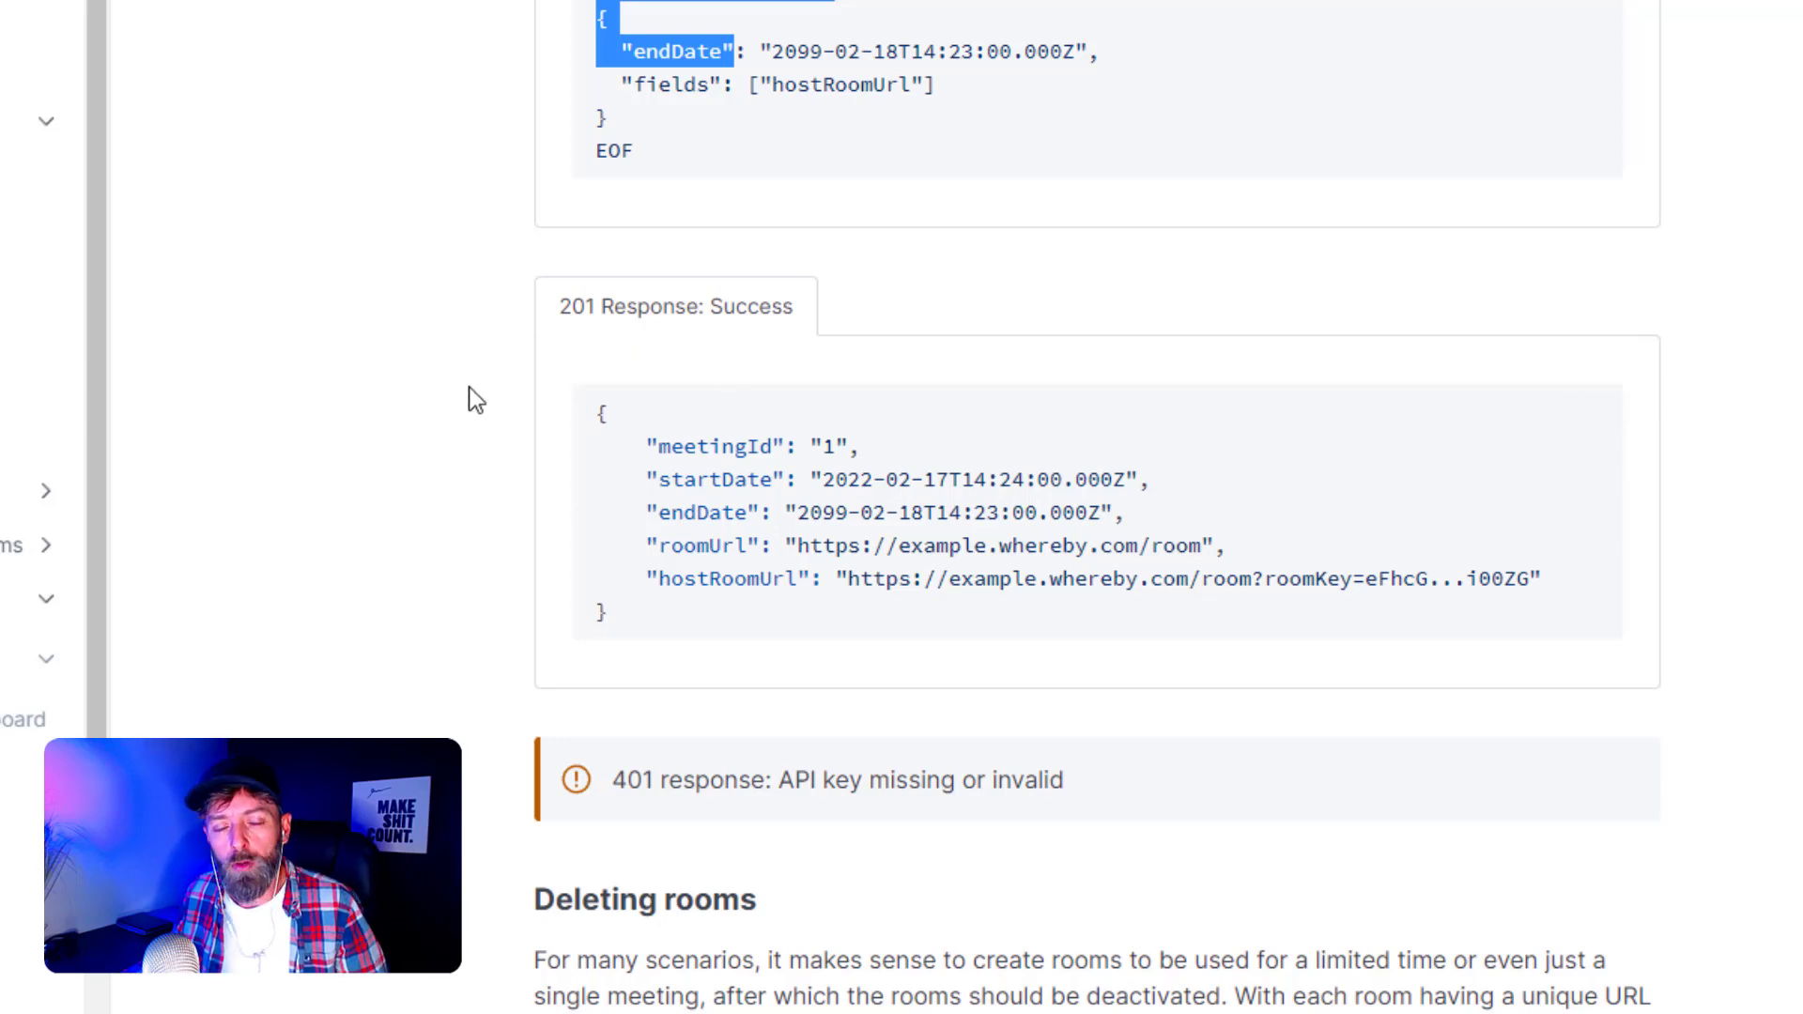
middle_click(468, 474)
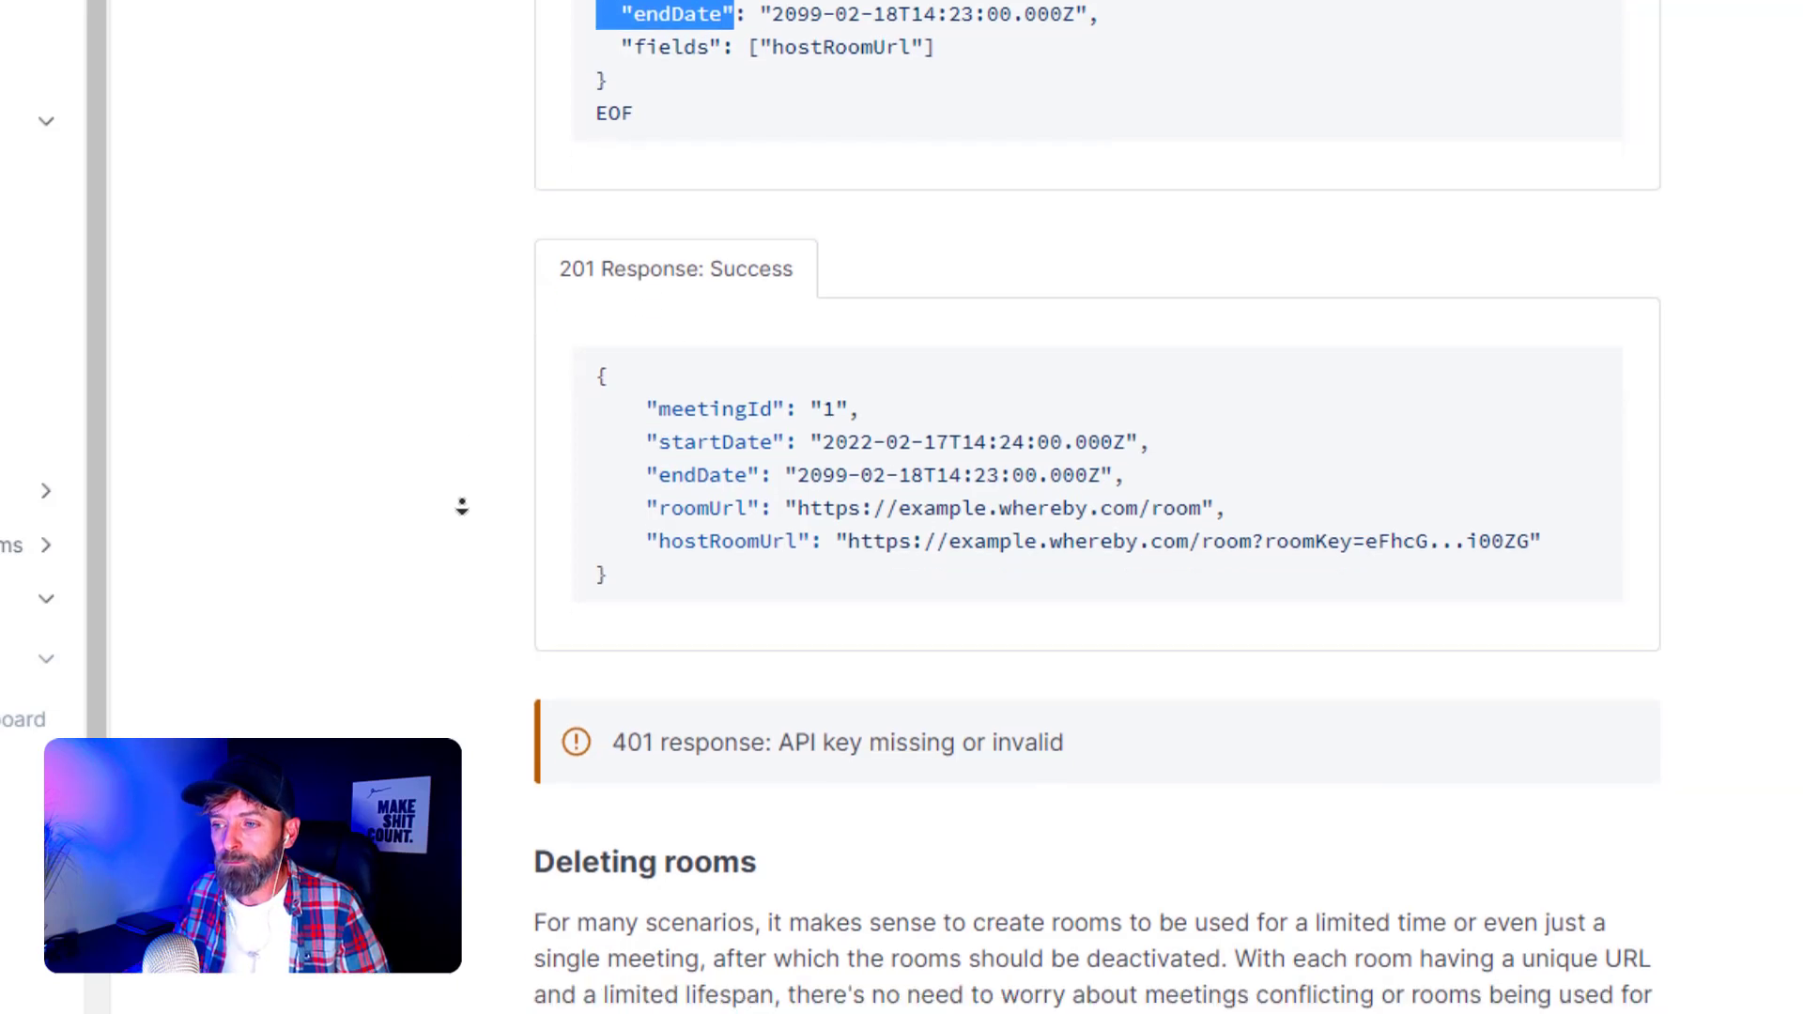
middle_click(523, 437)
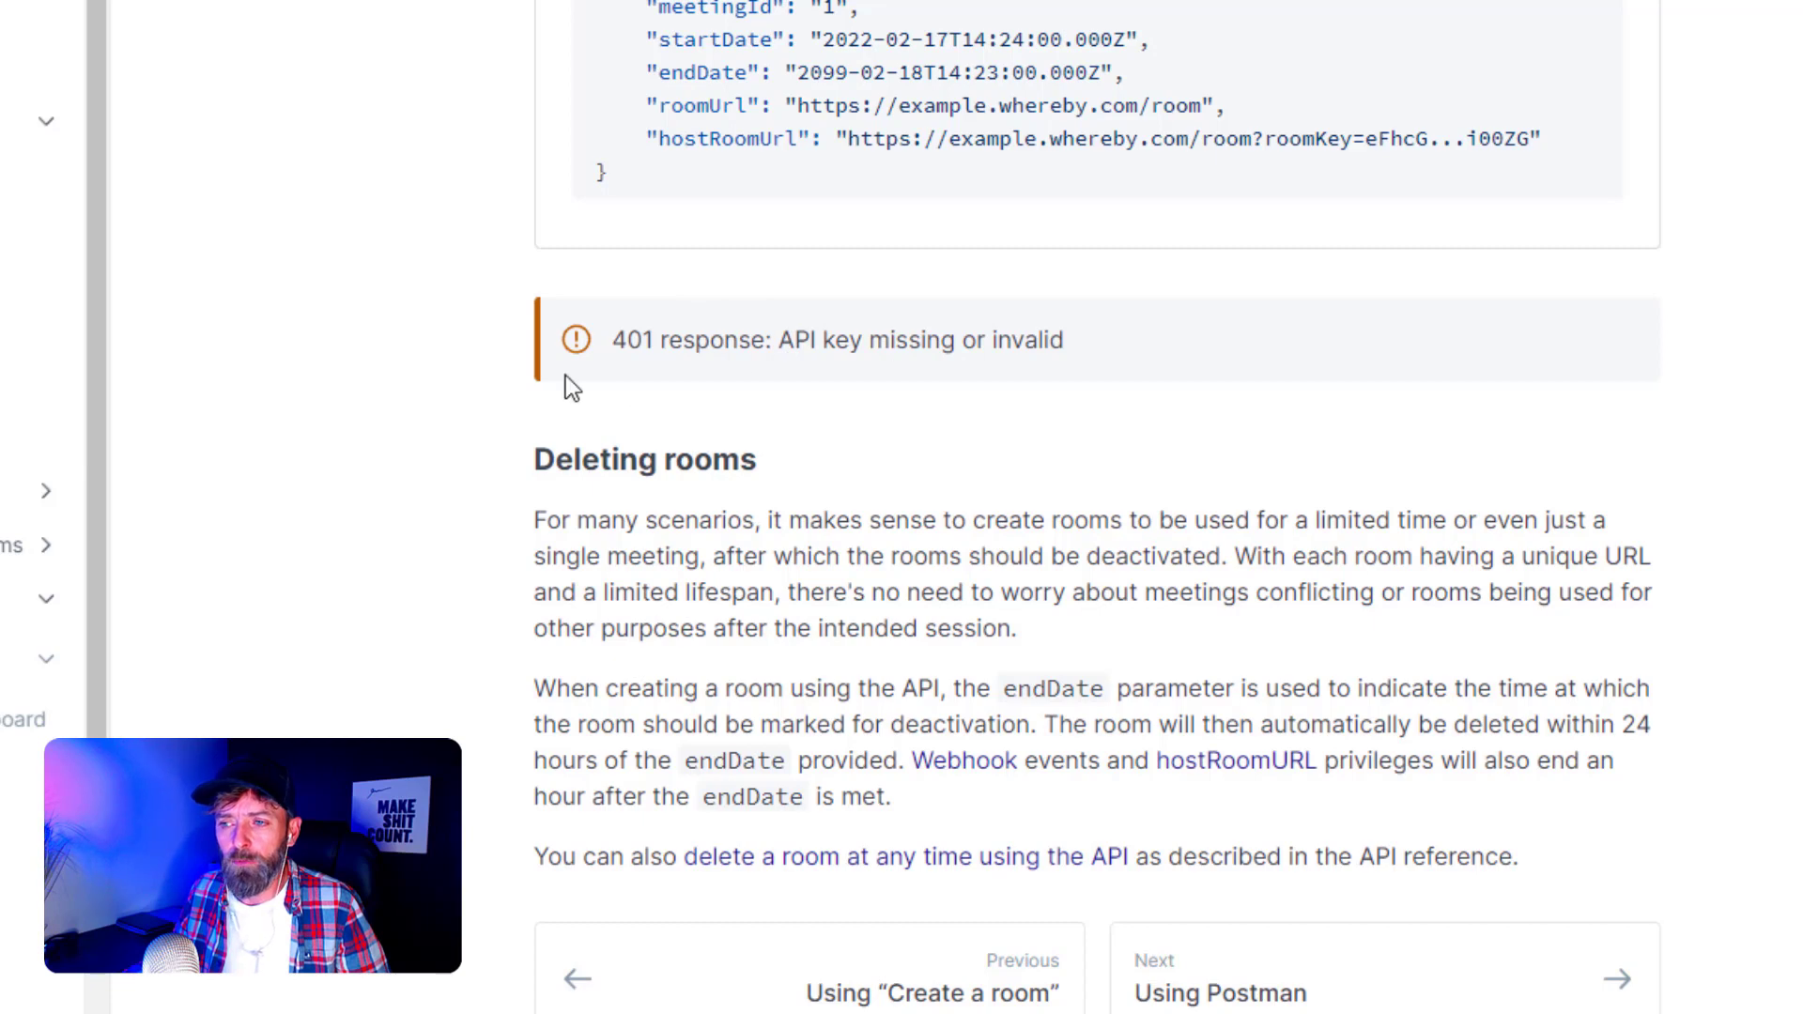
- Highlight 'deleted' in the Deleting rooms note, then go to the Whereby REST API reference page
middle_click(370, 404)
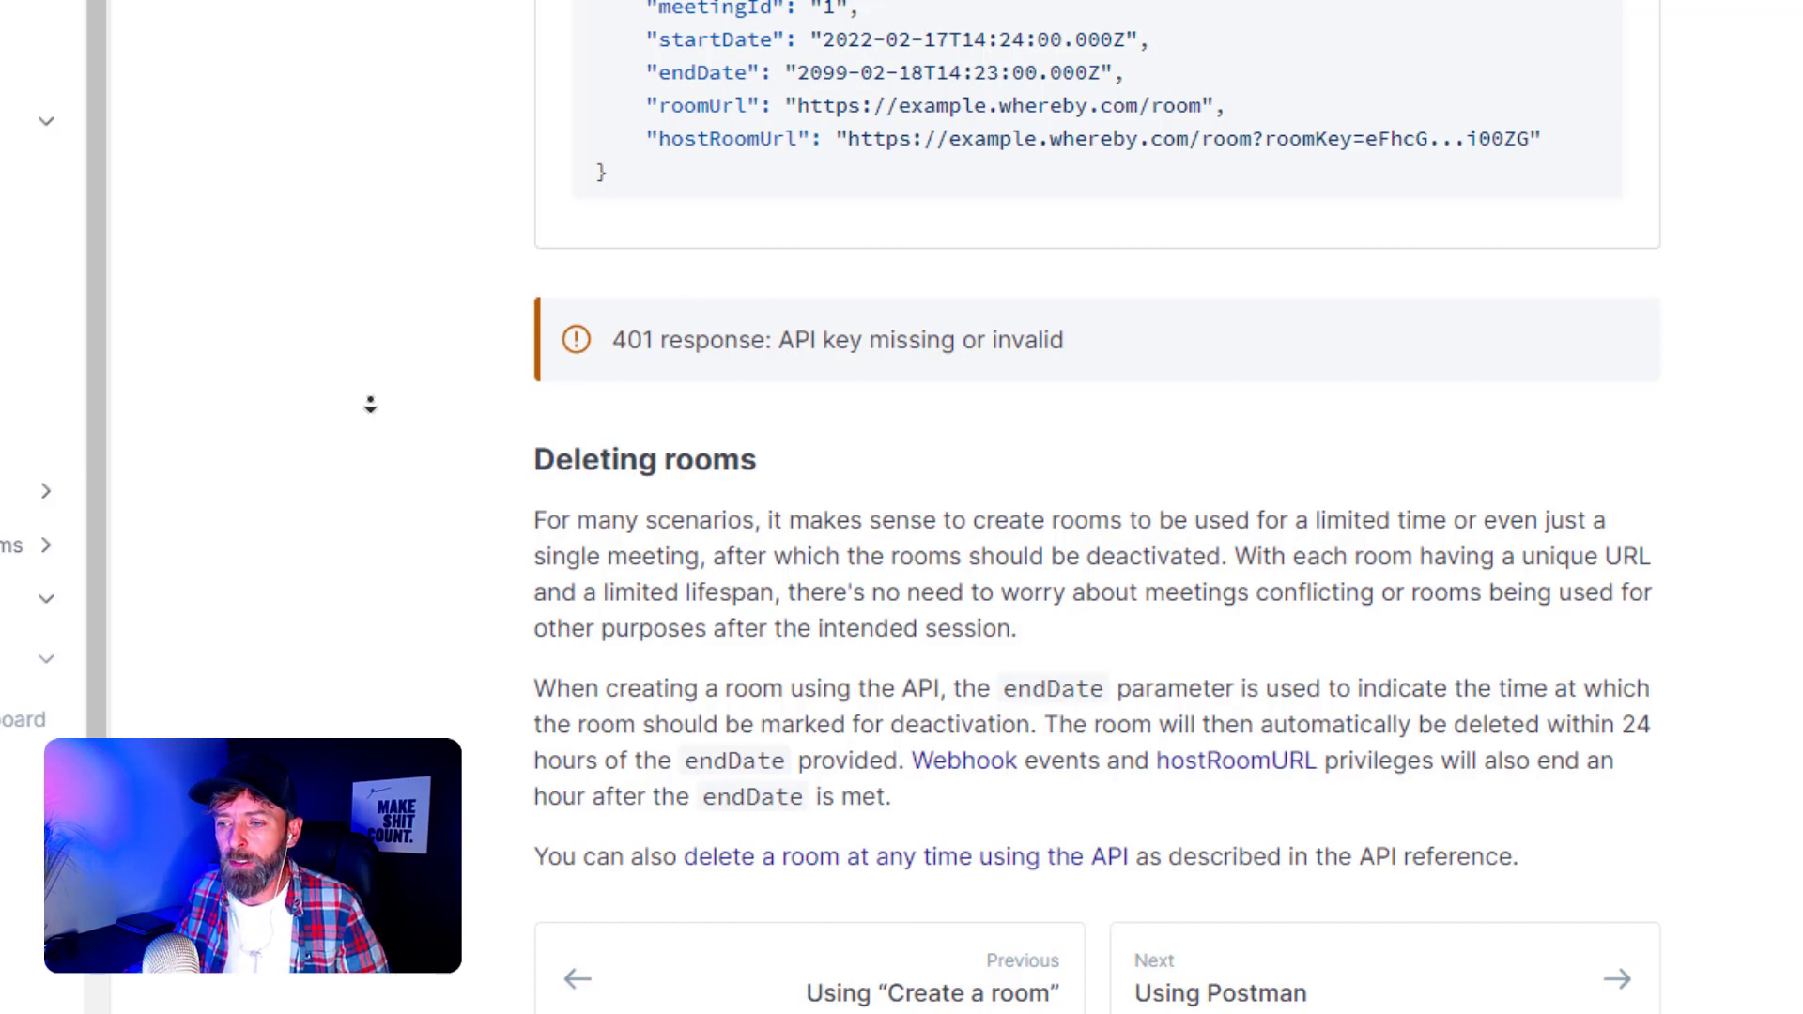
middle_click(370, 404)
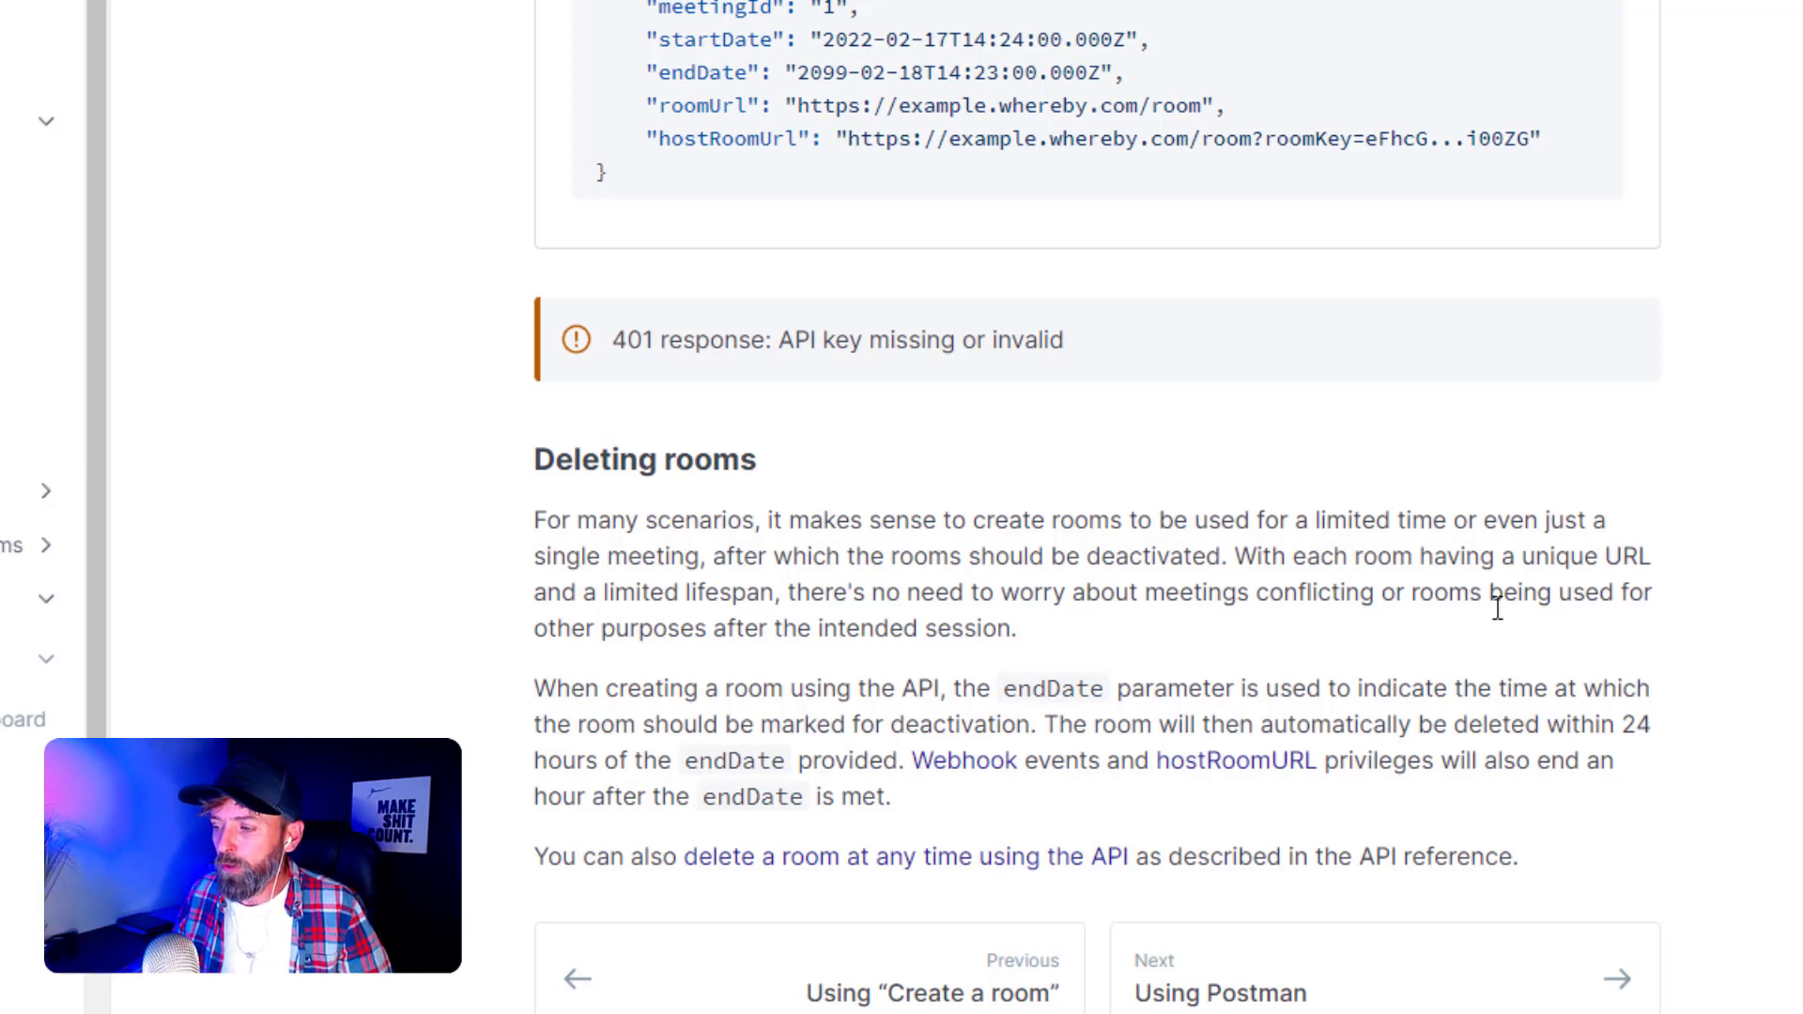
left_click_drag(1431, 724, 1545, 724)
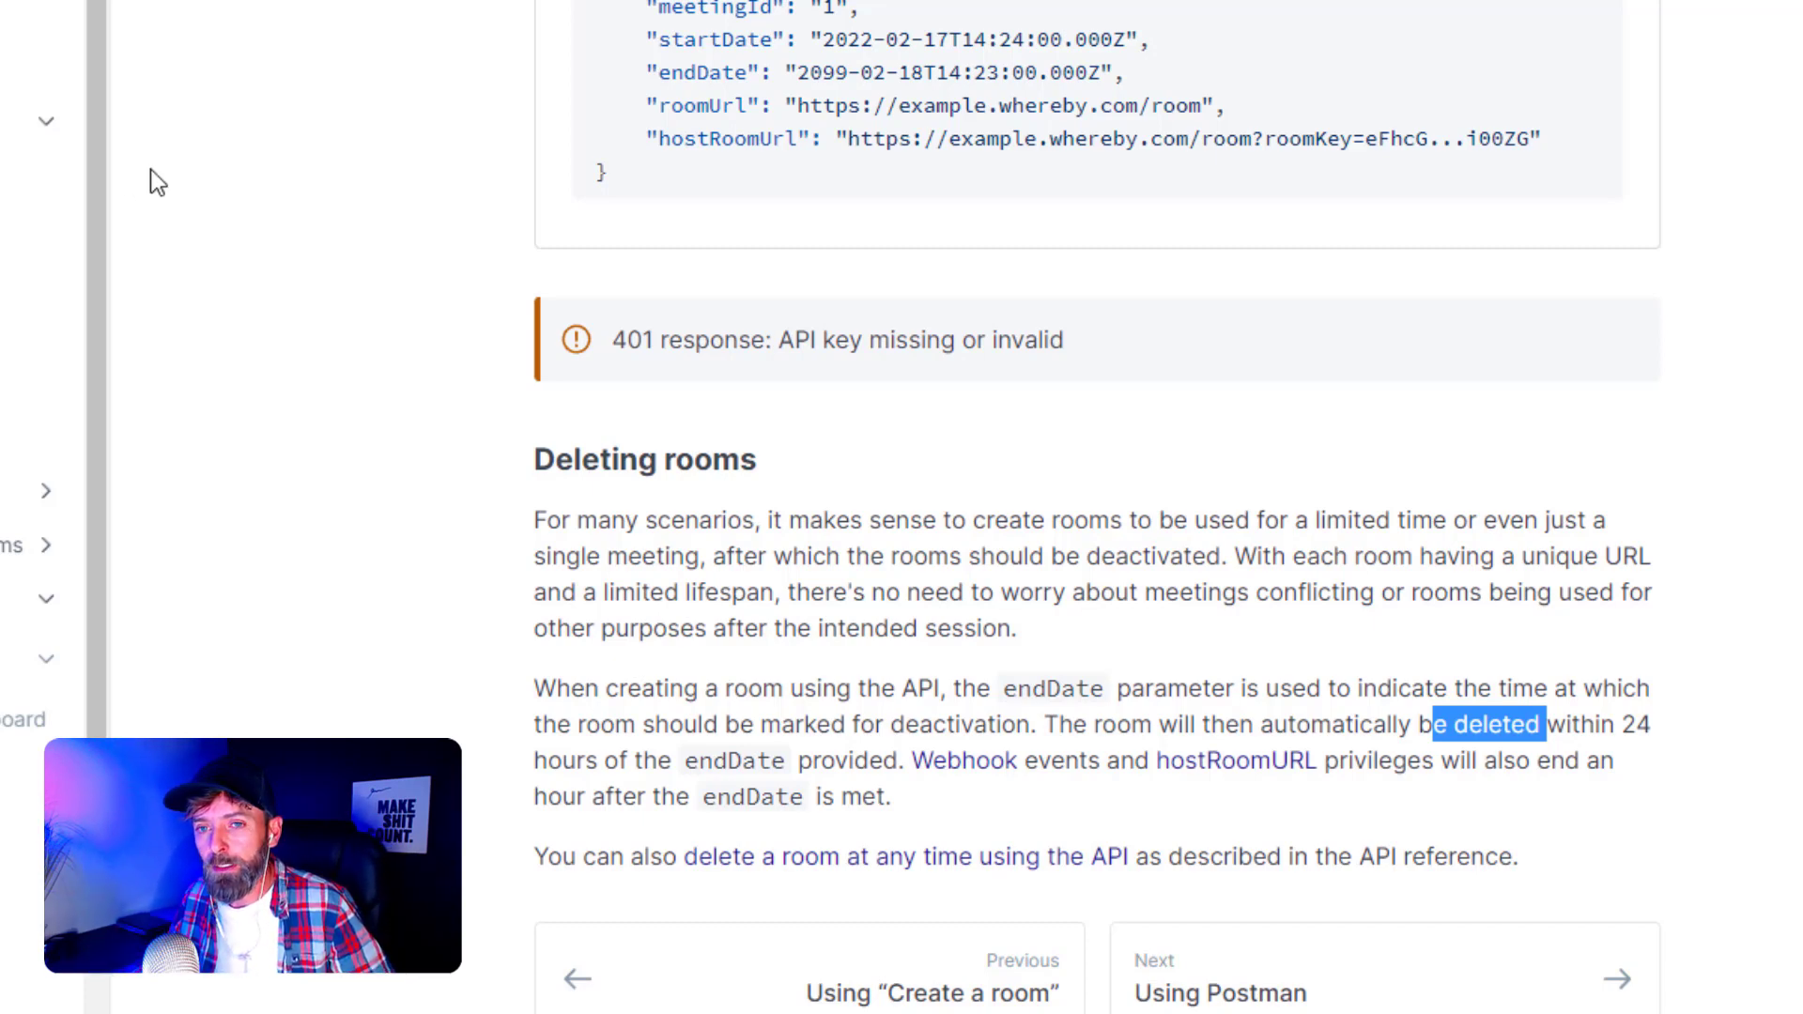
left_click_drag(97, 63, 104, 418)
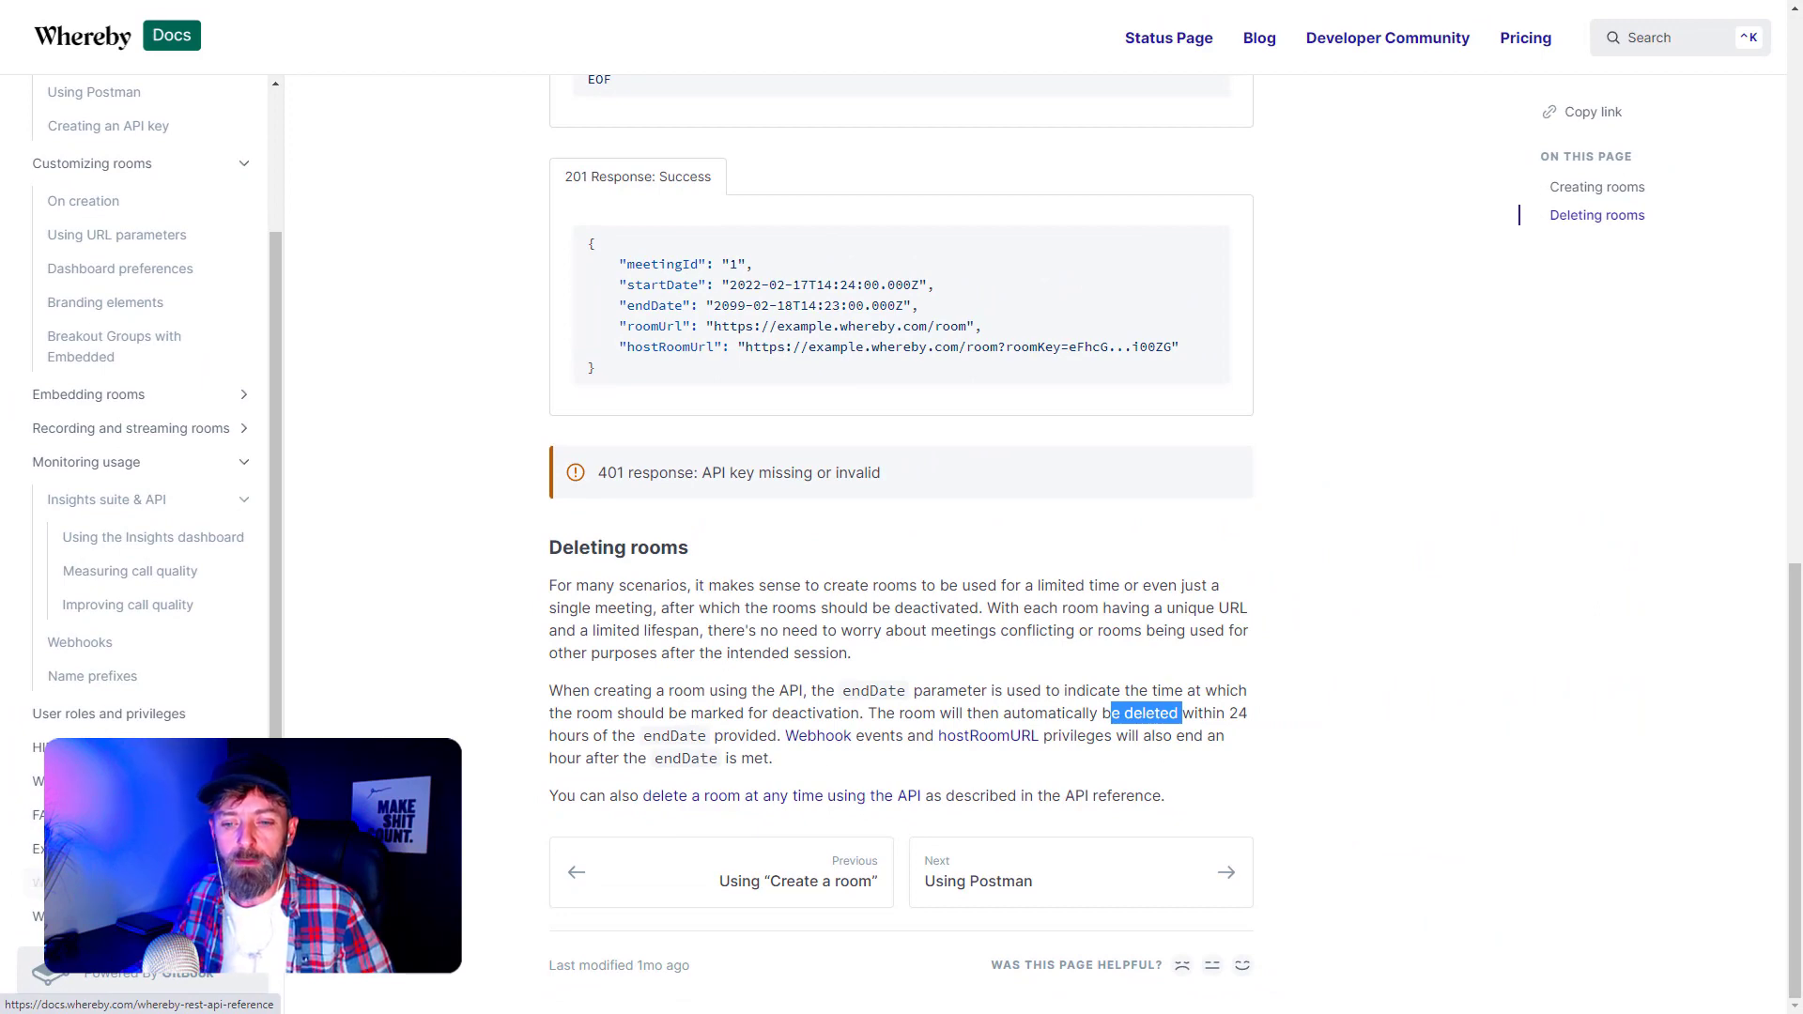
left_click(141, 883)
- Highlight 'bearer' in the BearerAuth table, then scroll down to the Create meeting endpoint
middle_click(448, 611)
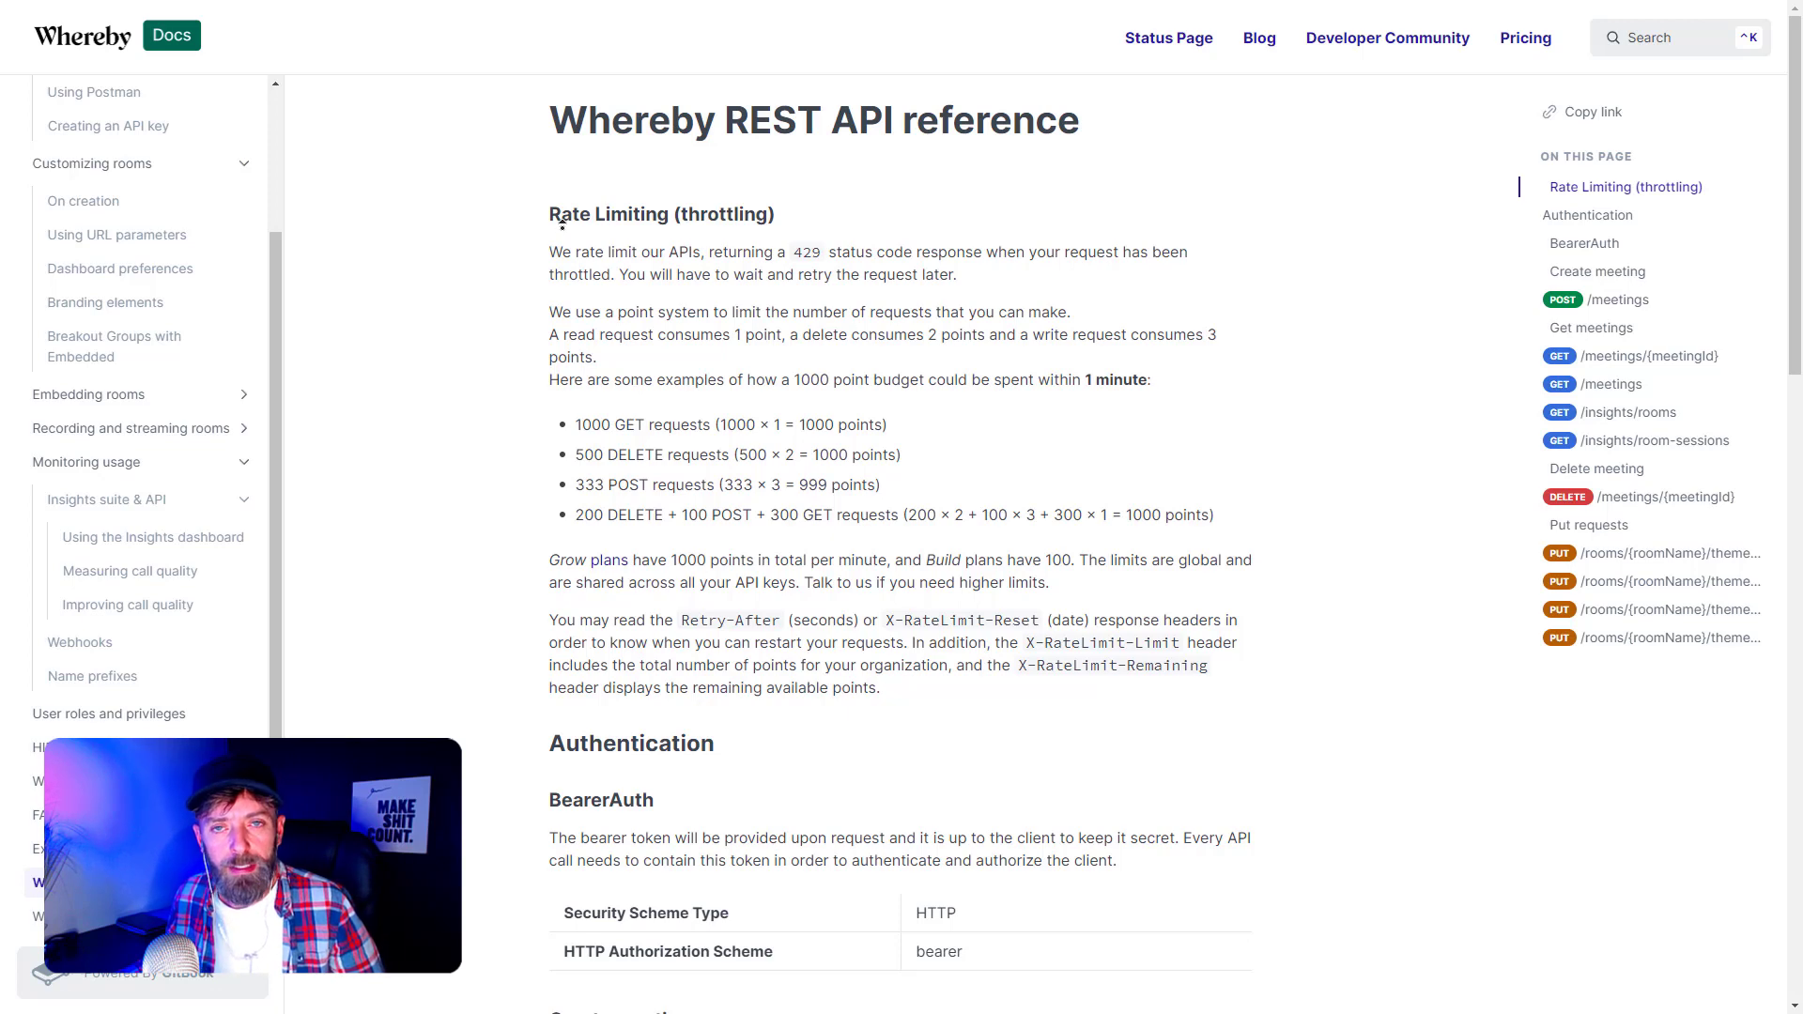
scroll(655, 729, "down", 8)
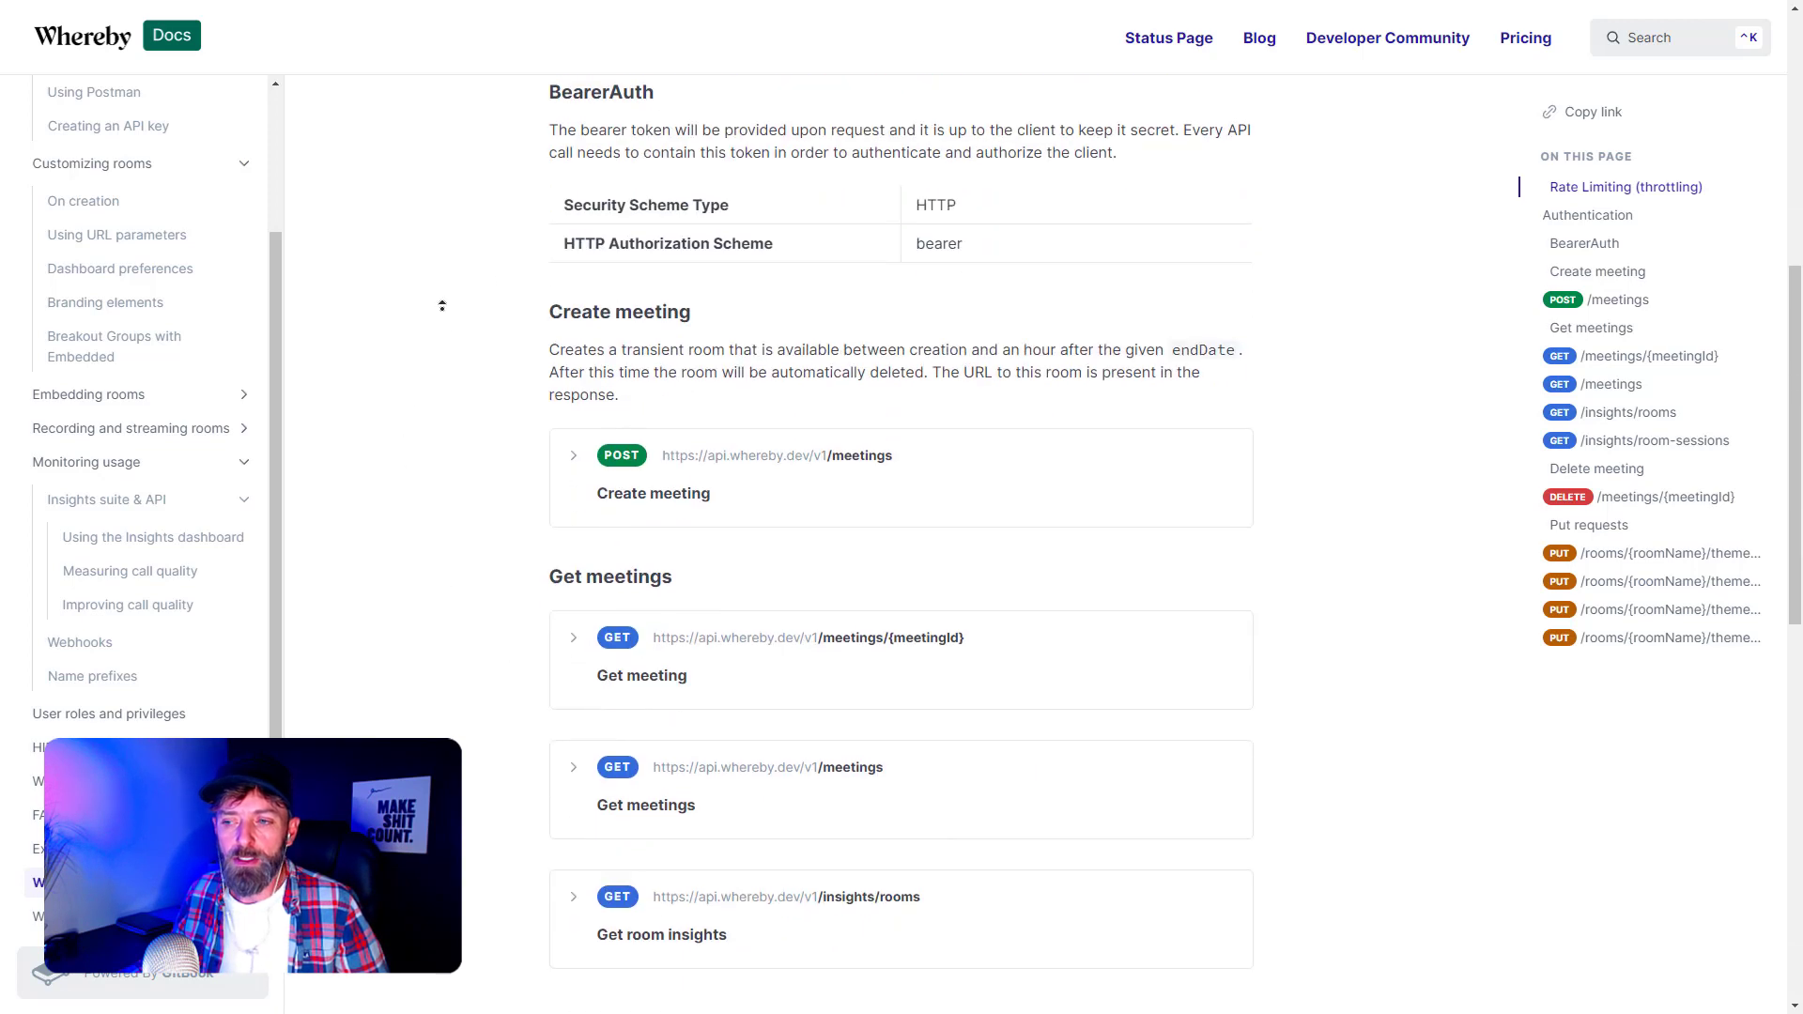
scroll(439, 316, "up", 8)
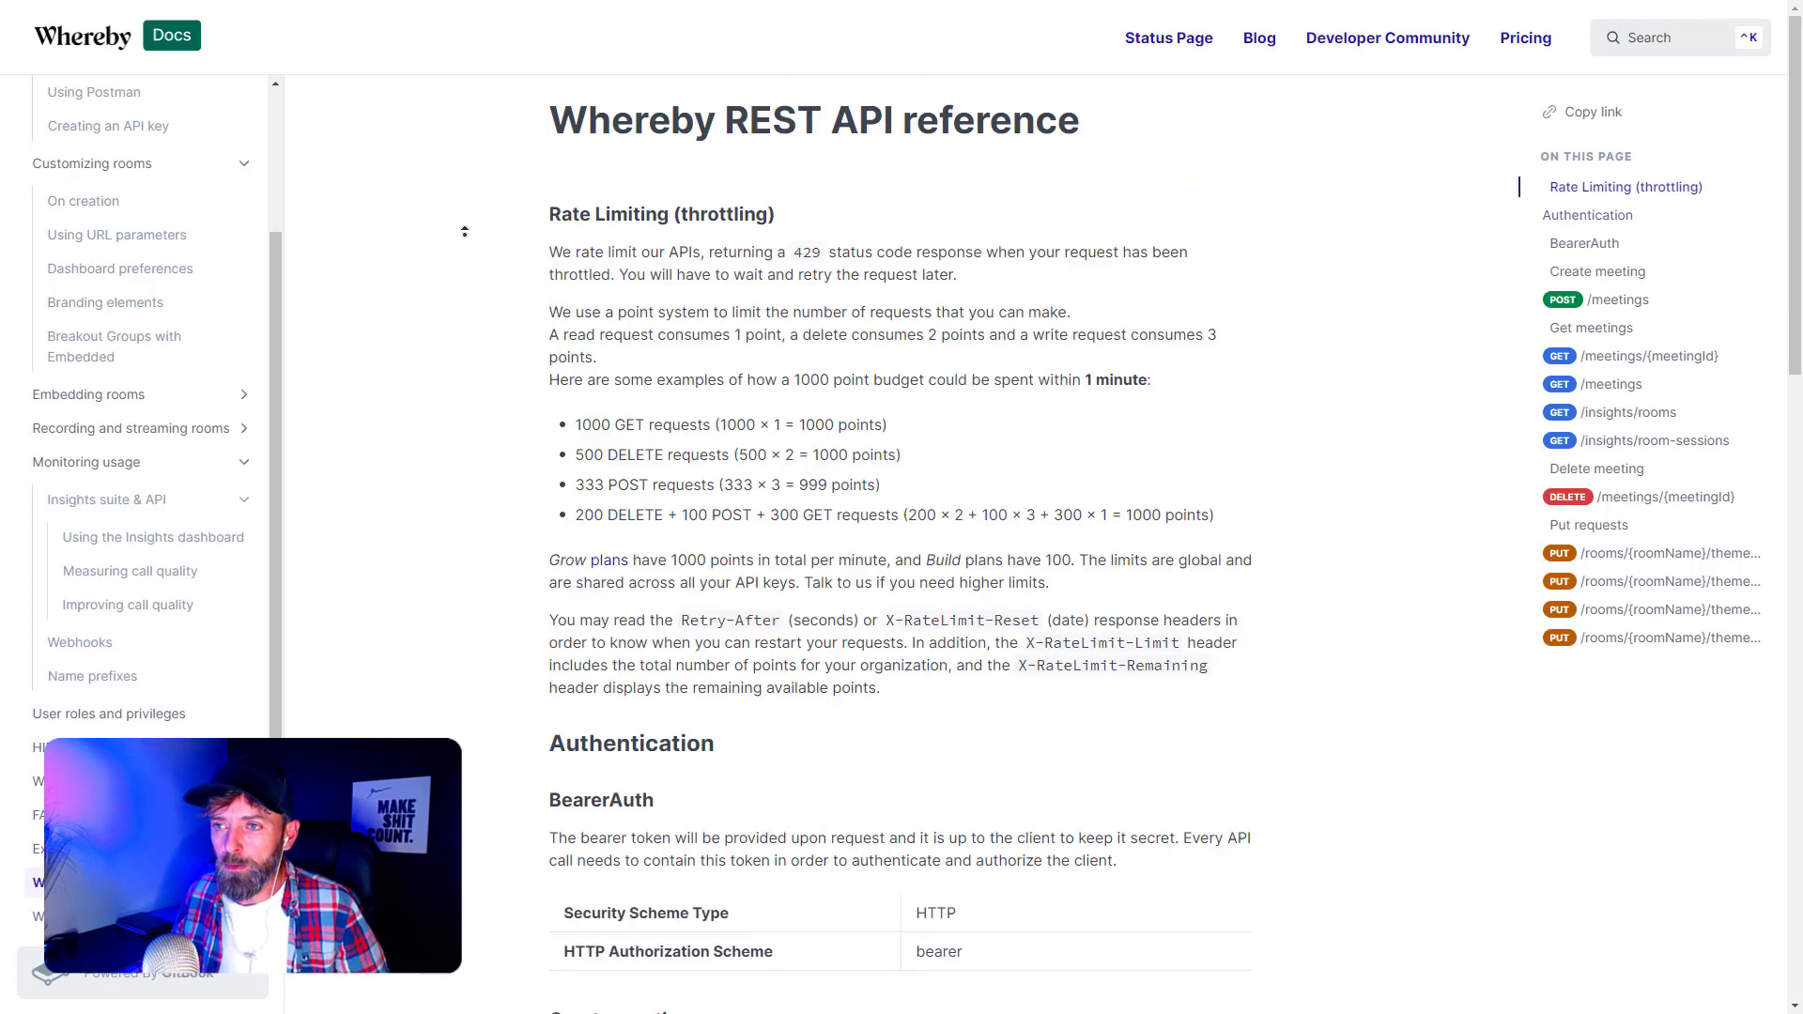
scroll(476, 380, "down", 3)
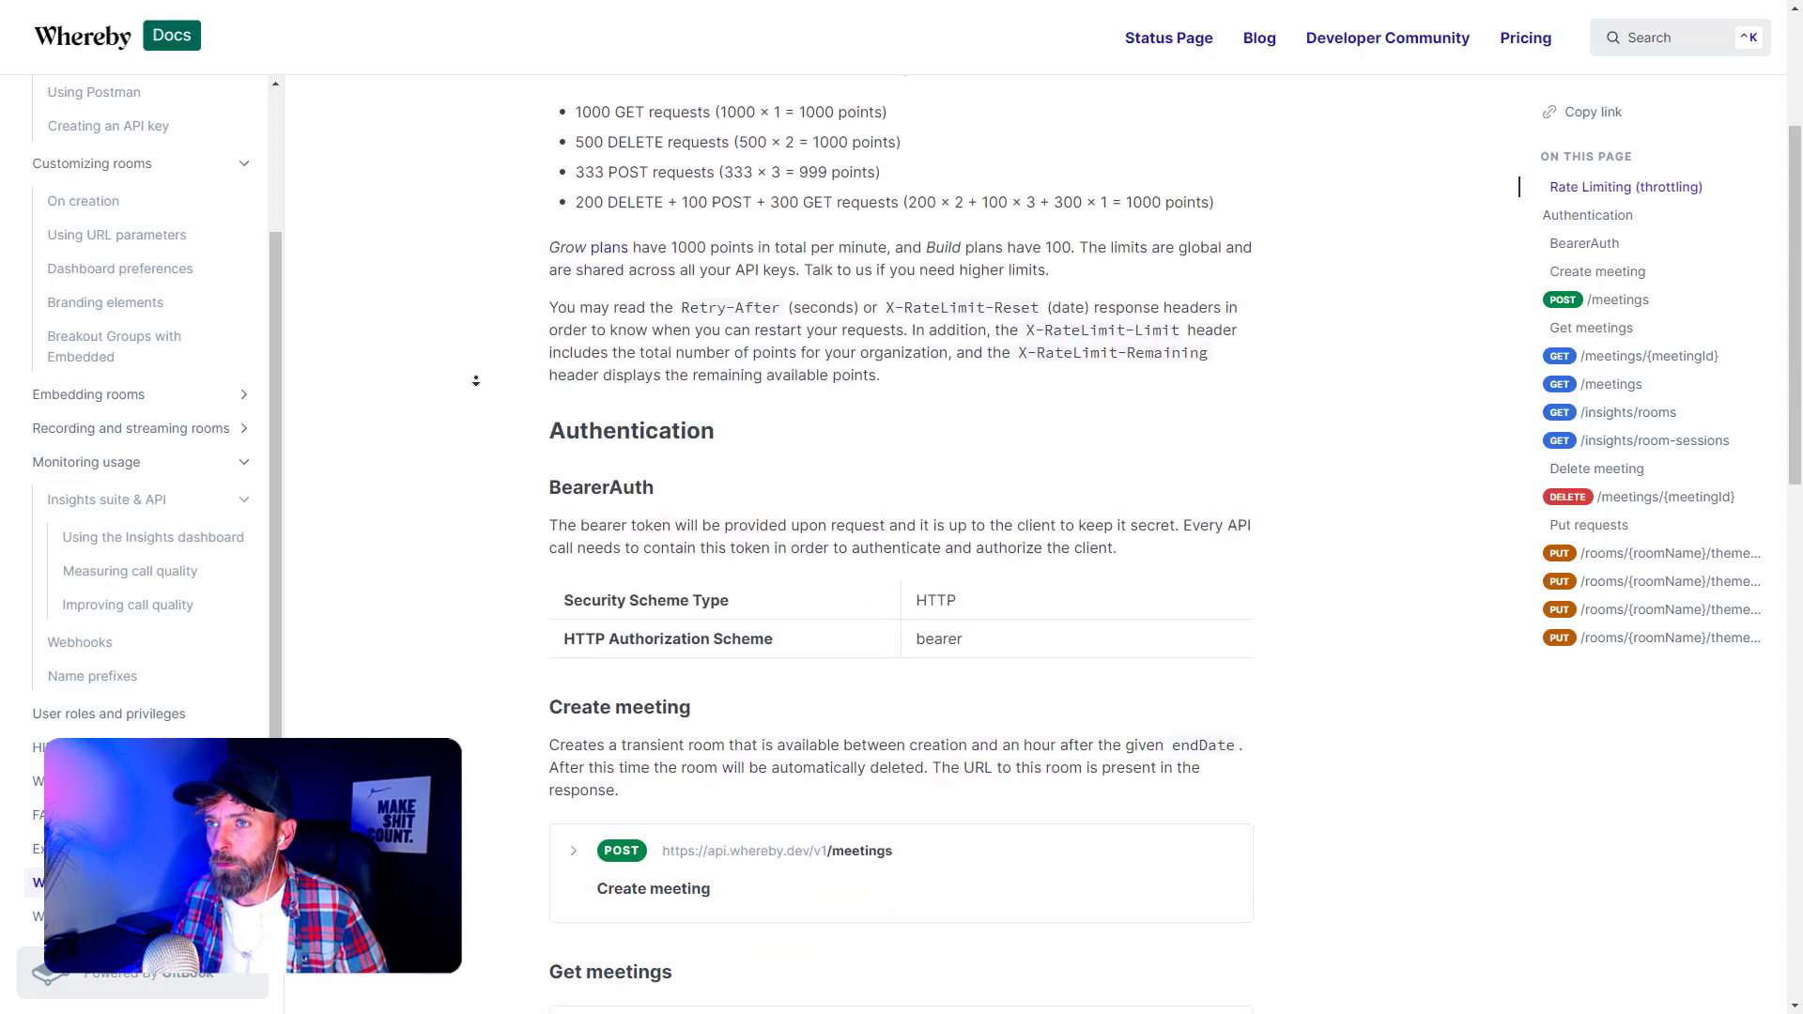
scroll(476, 381, "down", 9)
left_click_drag(1789, 514, 1707, 89)
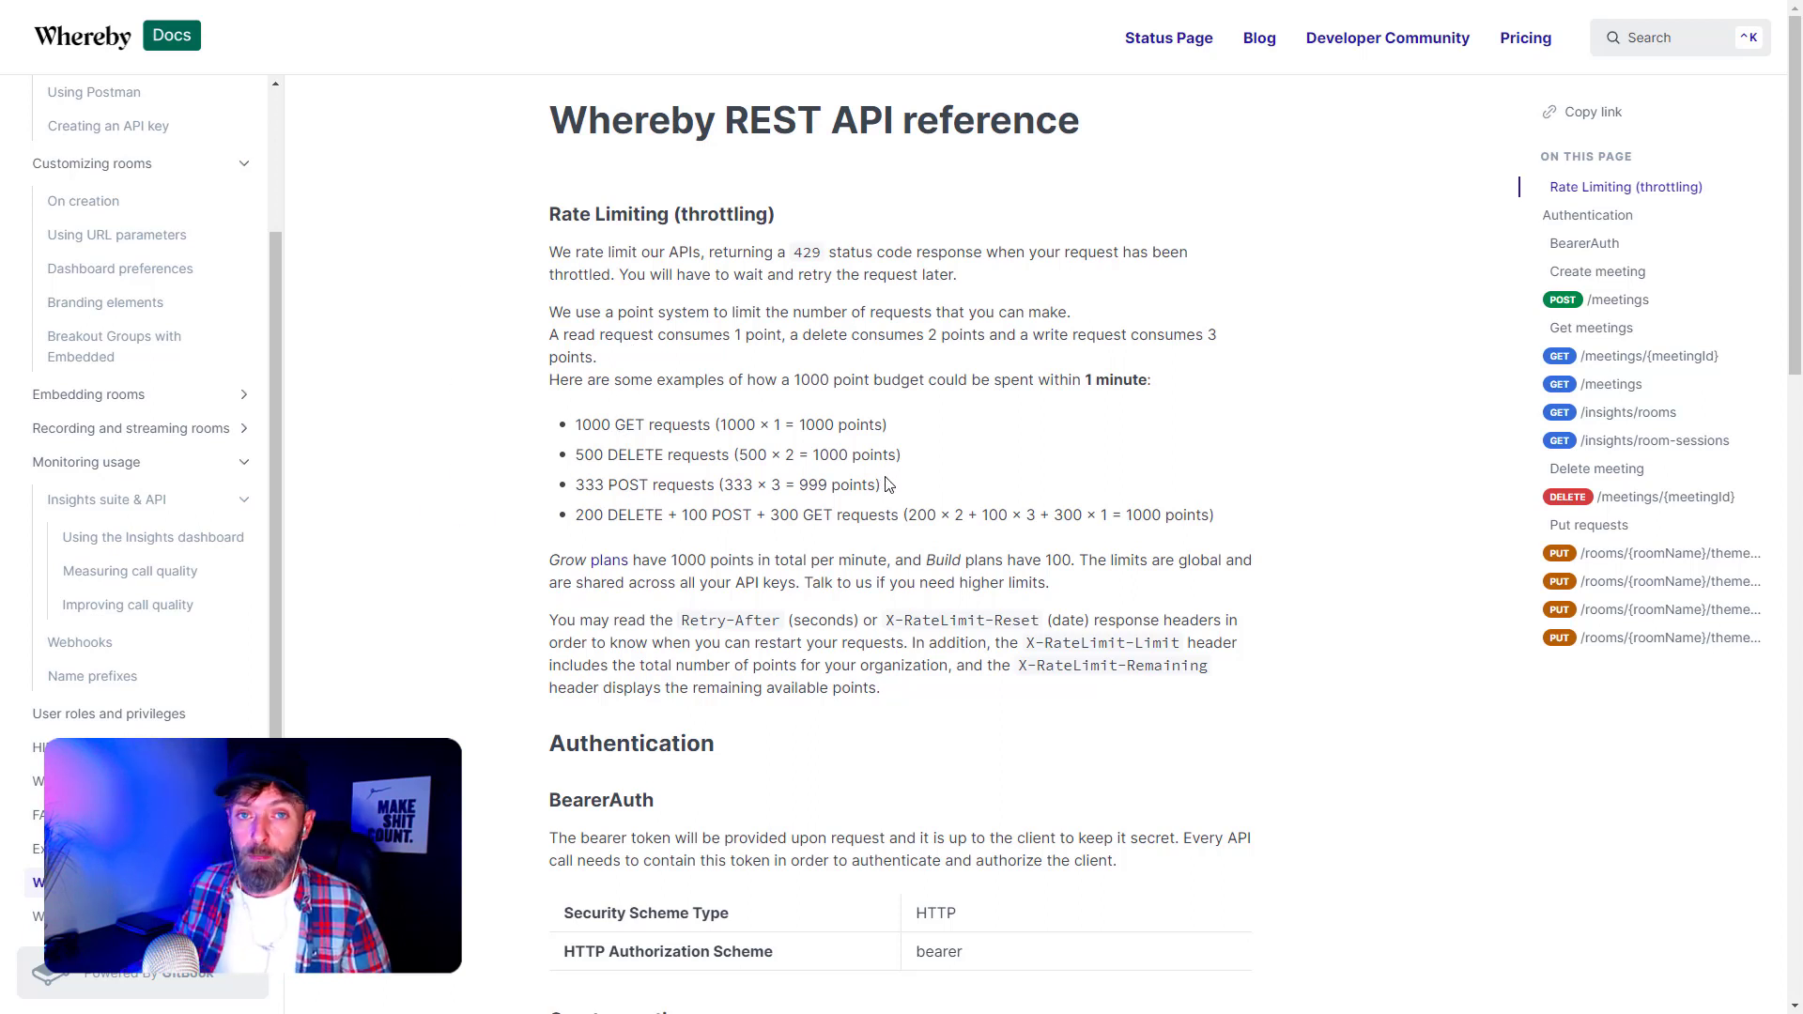
left_click_drag(1799, 263, 1799, 460)
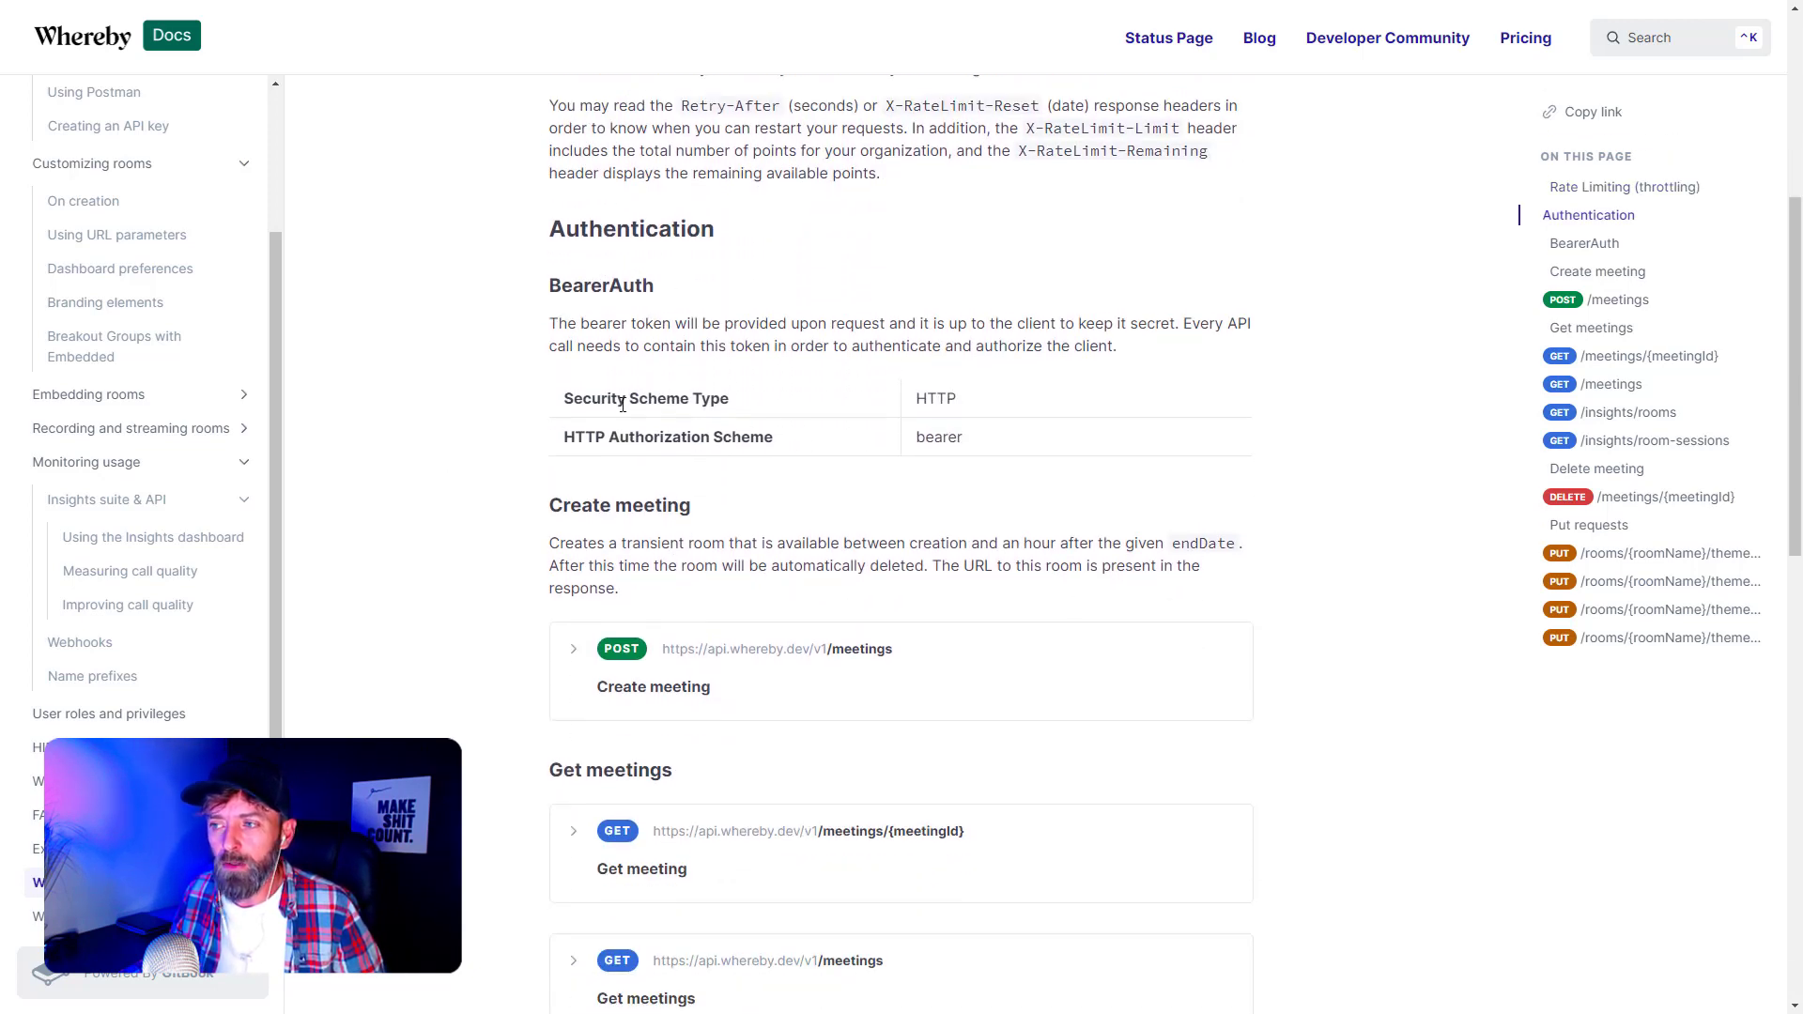
left_click_drag(919, 436, 1015, 439)
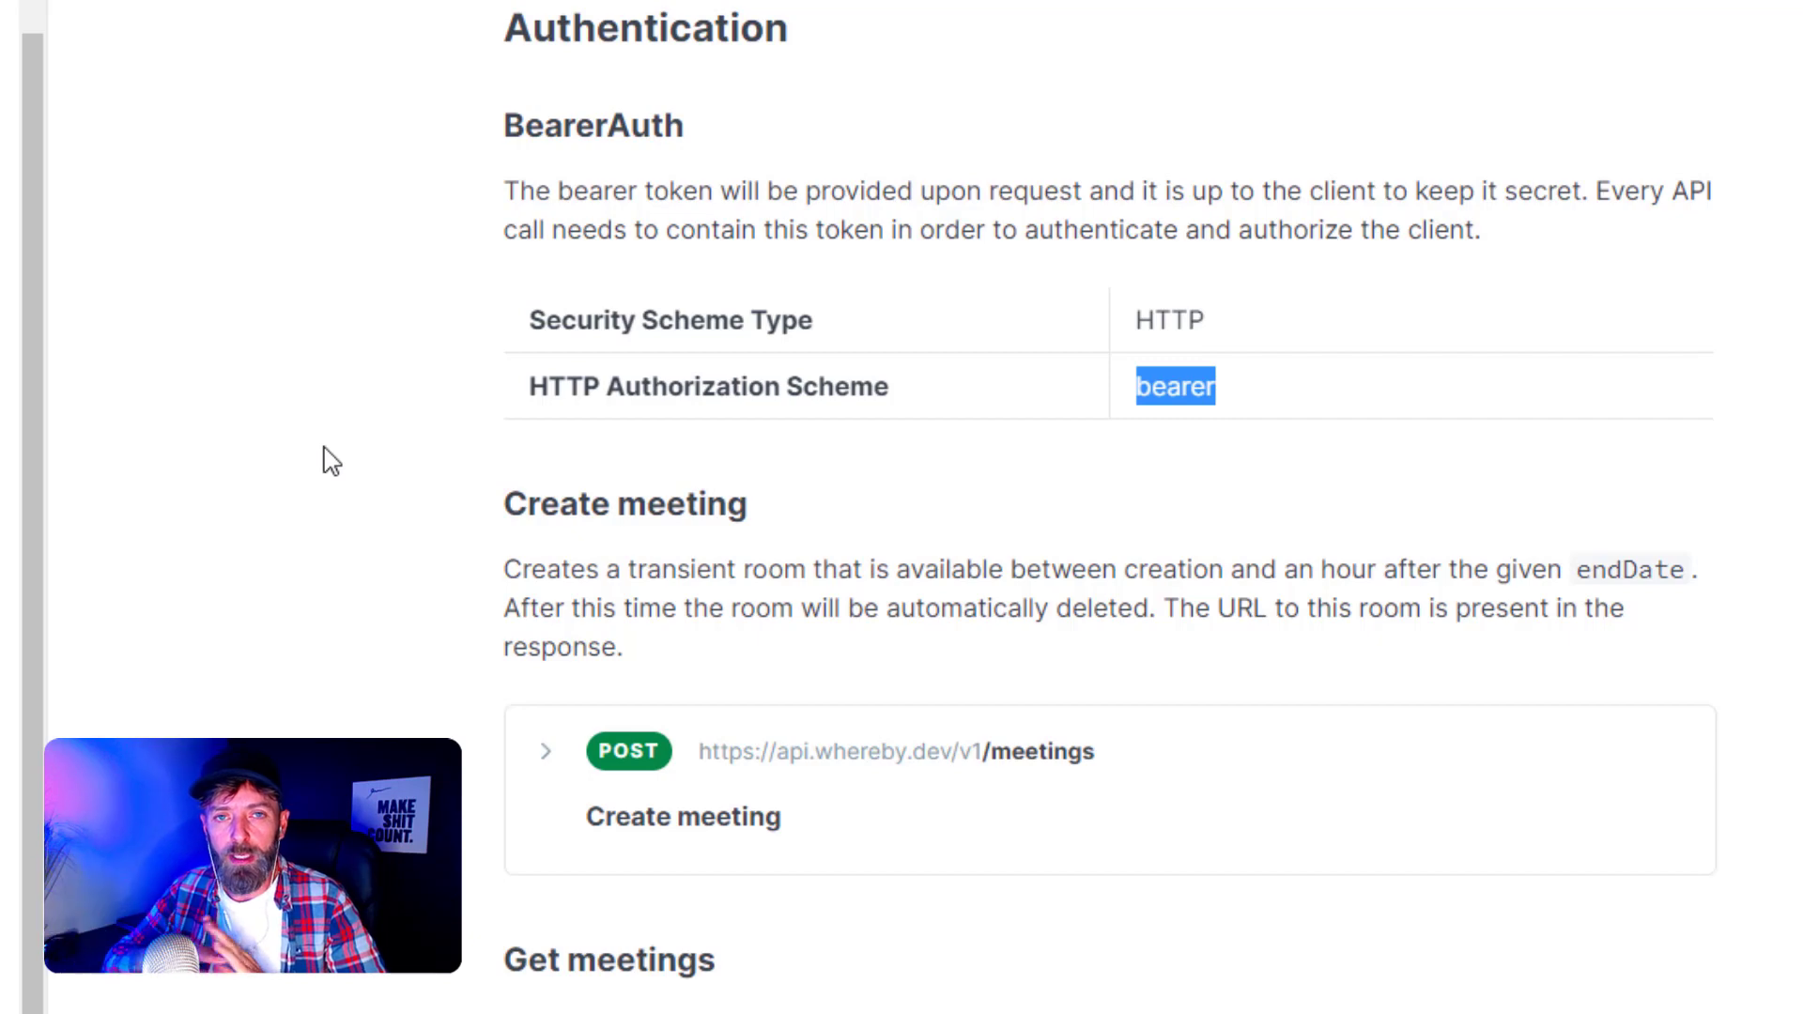
middle_click(286, 388)
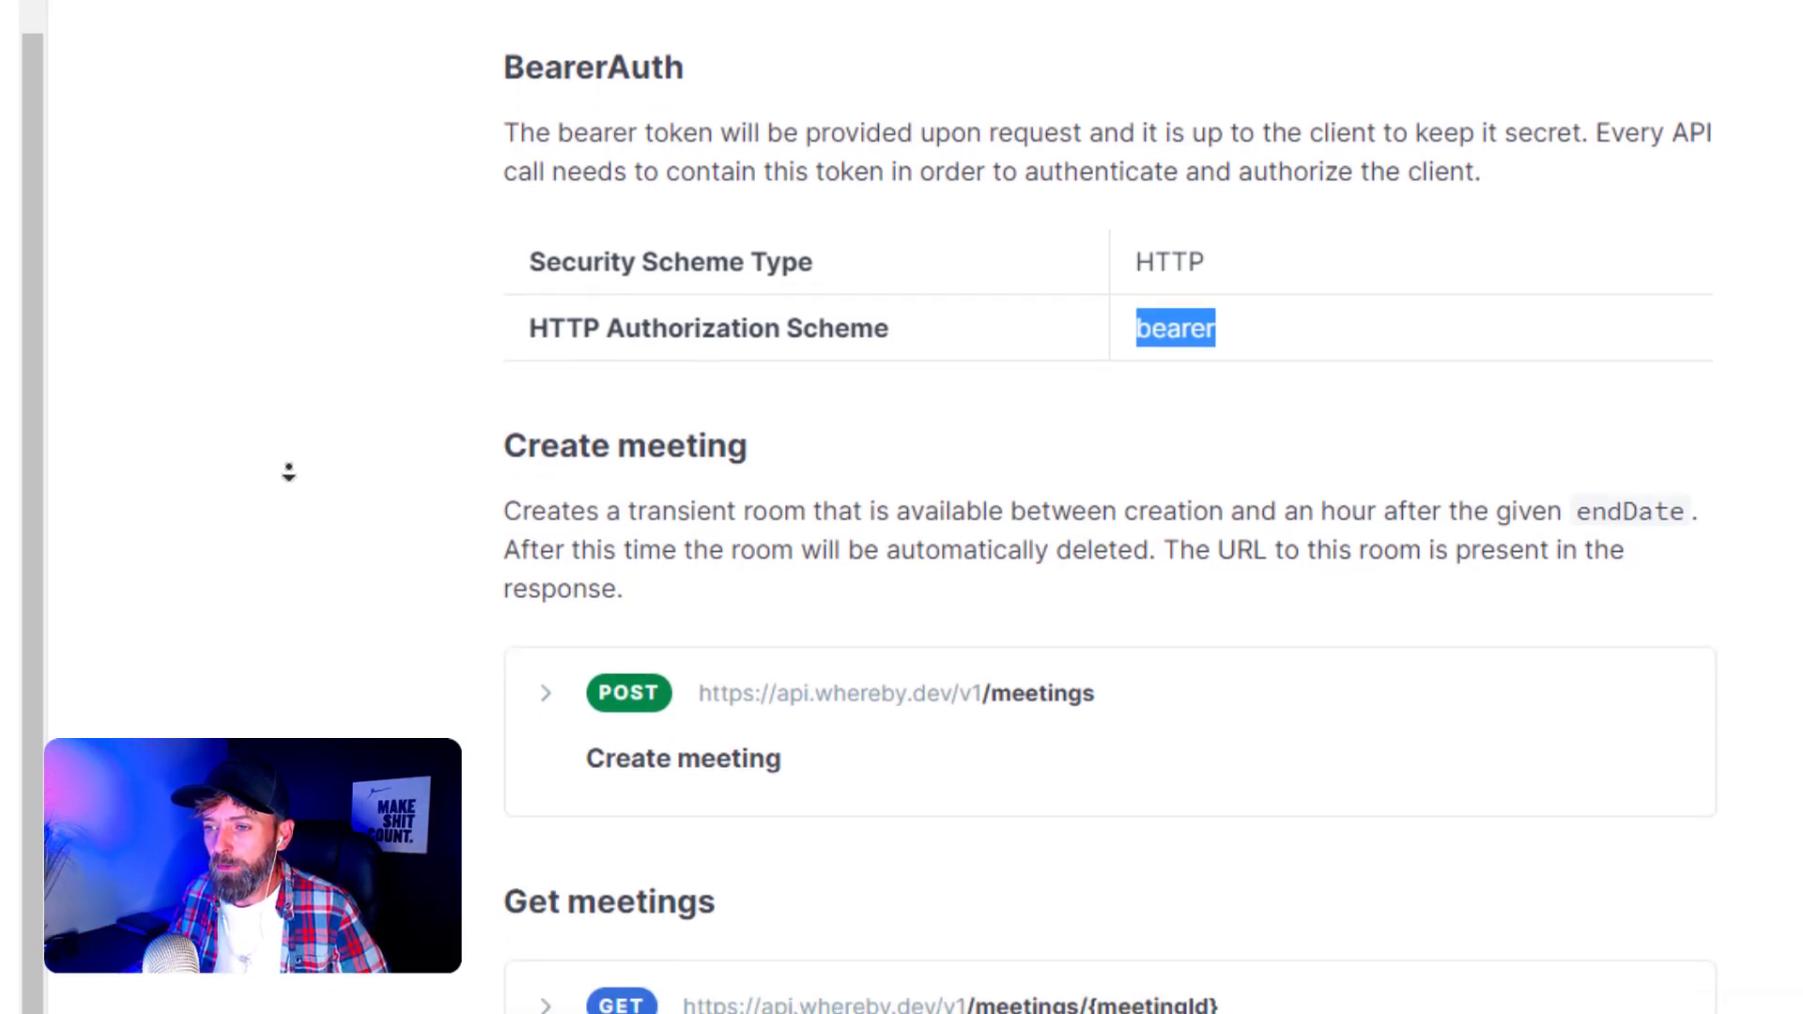
middle_click(295, 469)
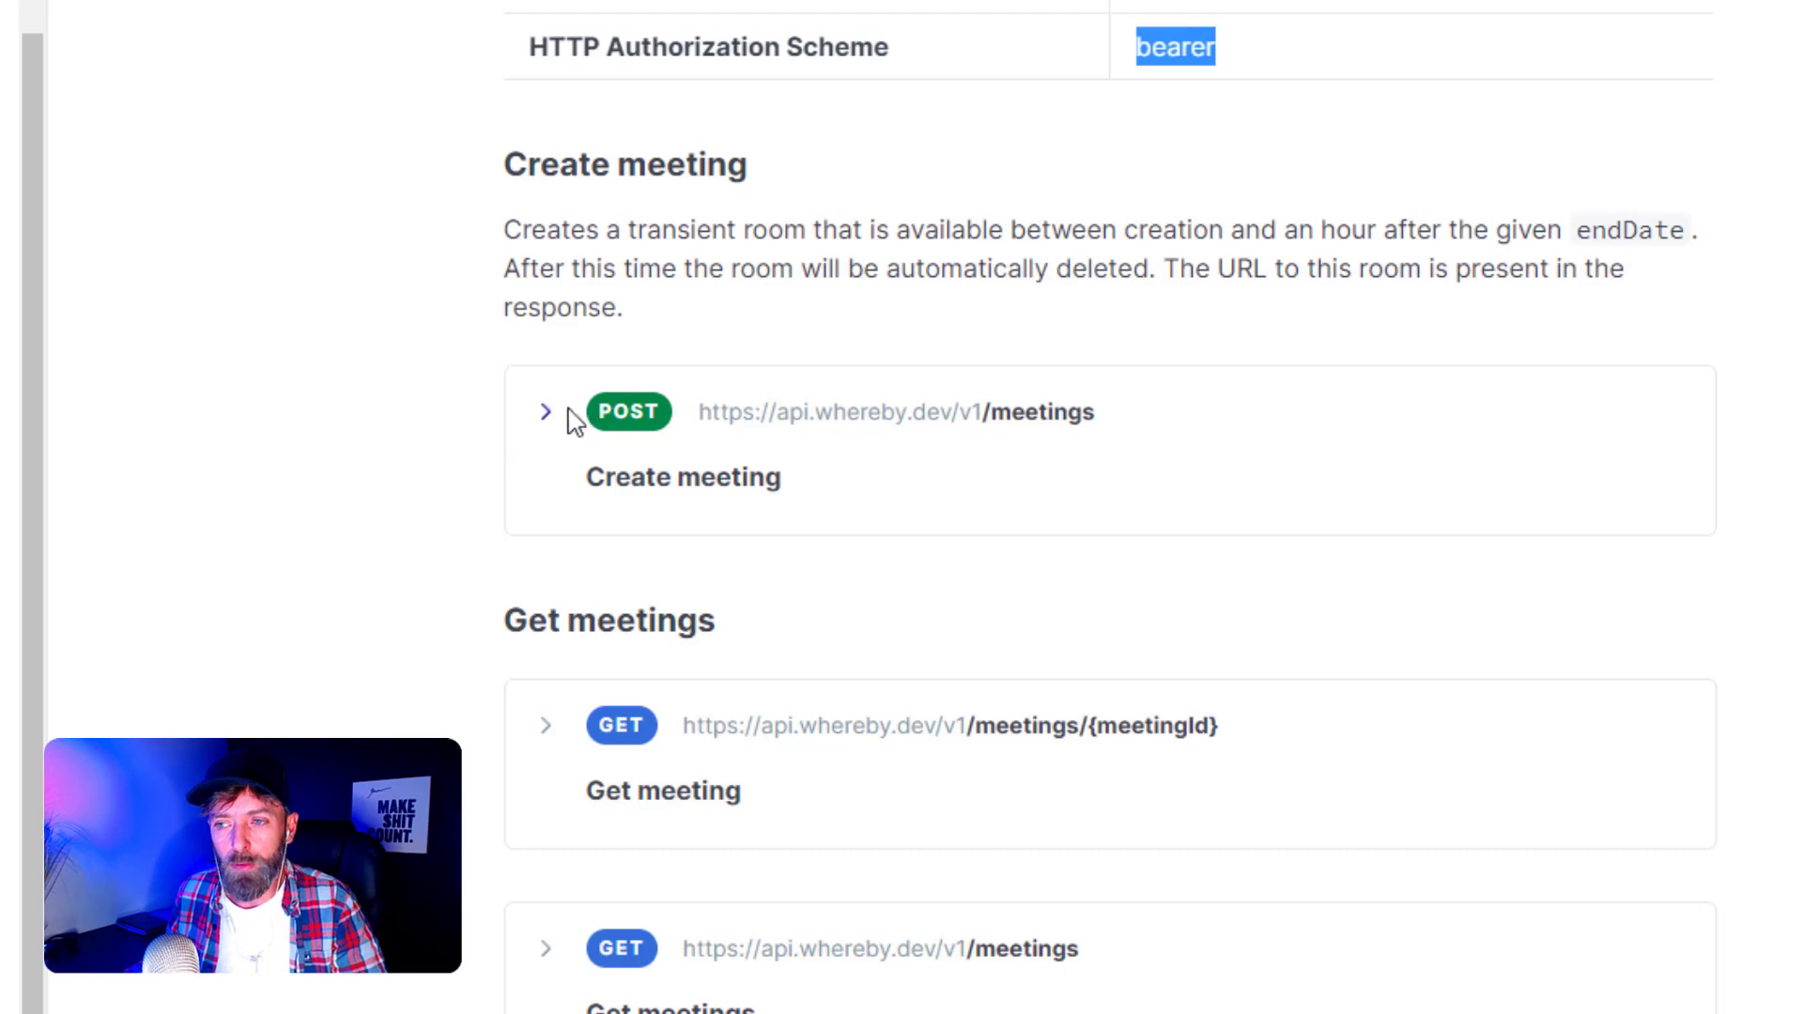
- Scroll to the Create meeting section and expand the POST /meetings row
scroll(324, 470, "down", 2)
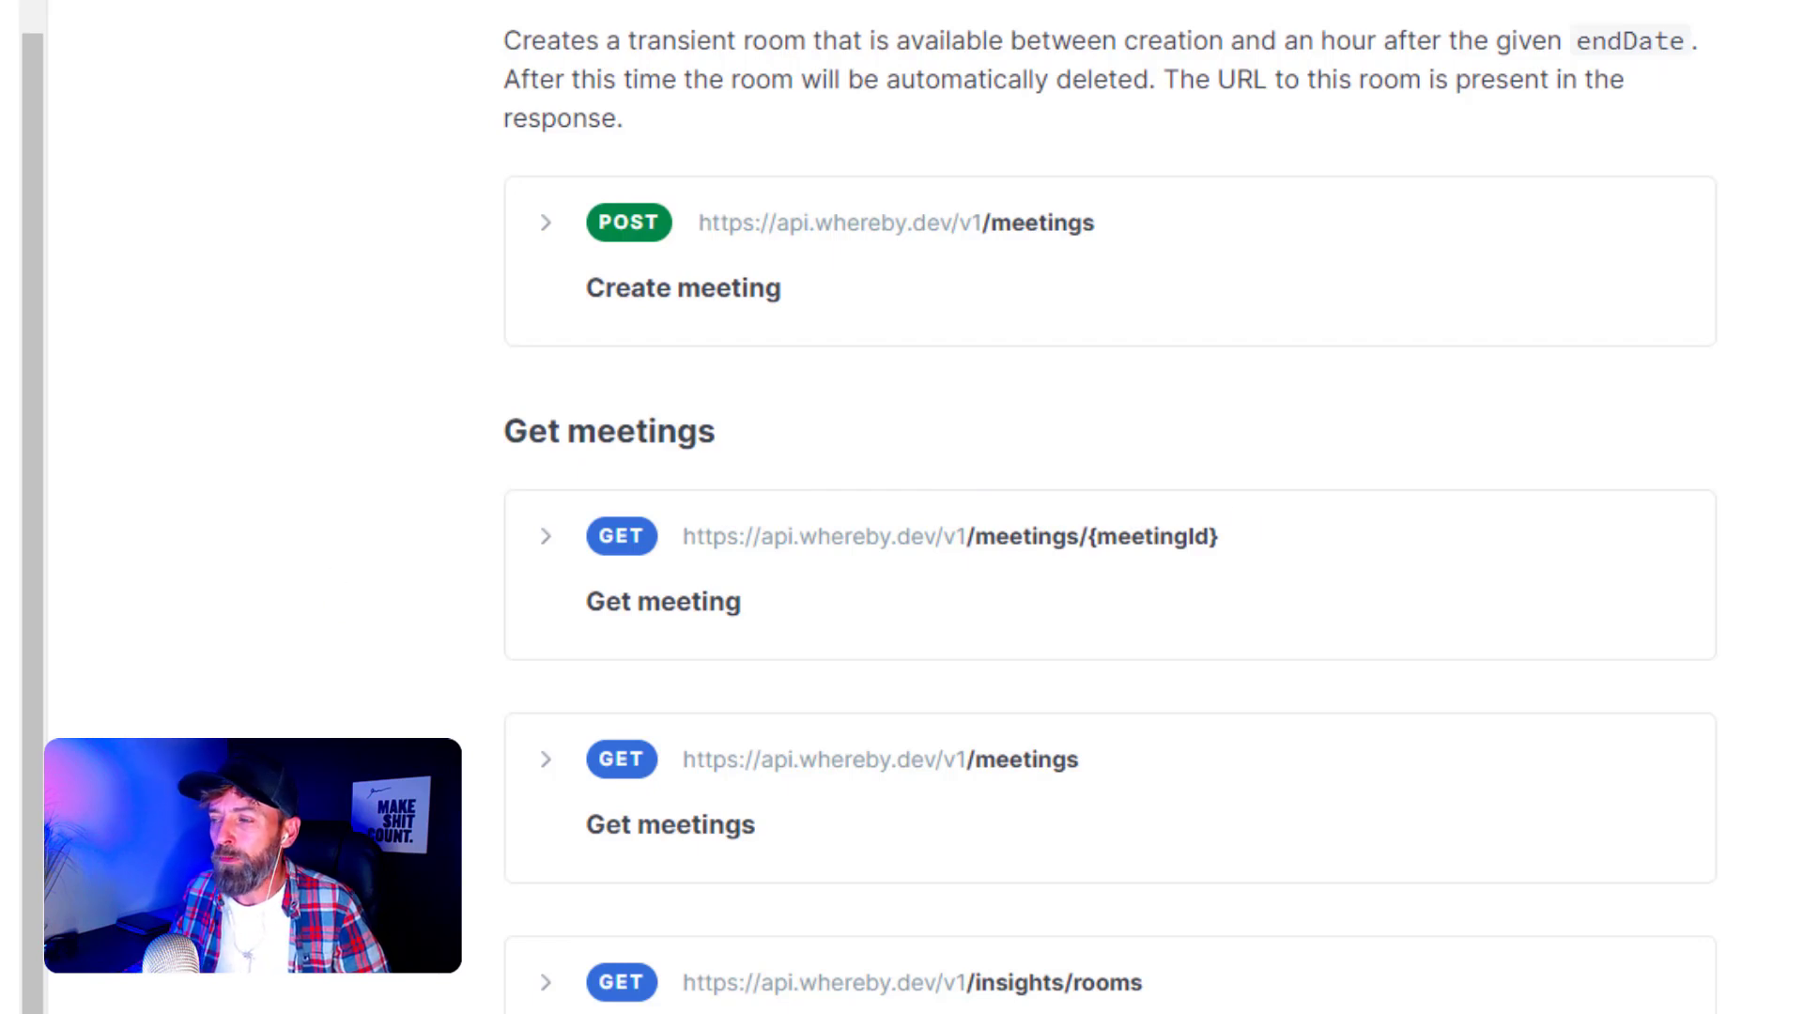
scroll(1110, 507, "down", 1)
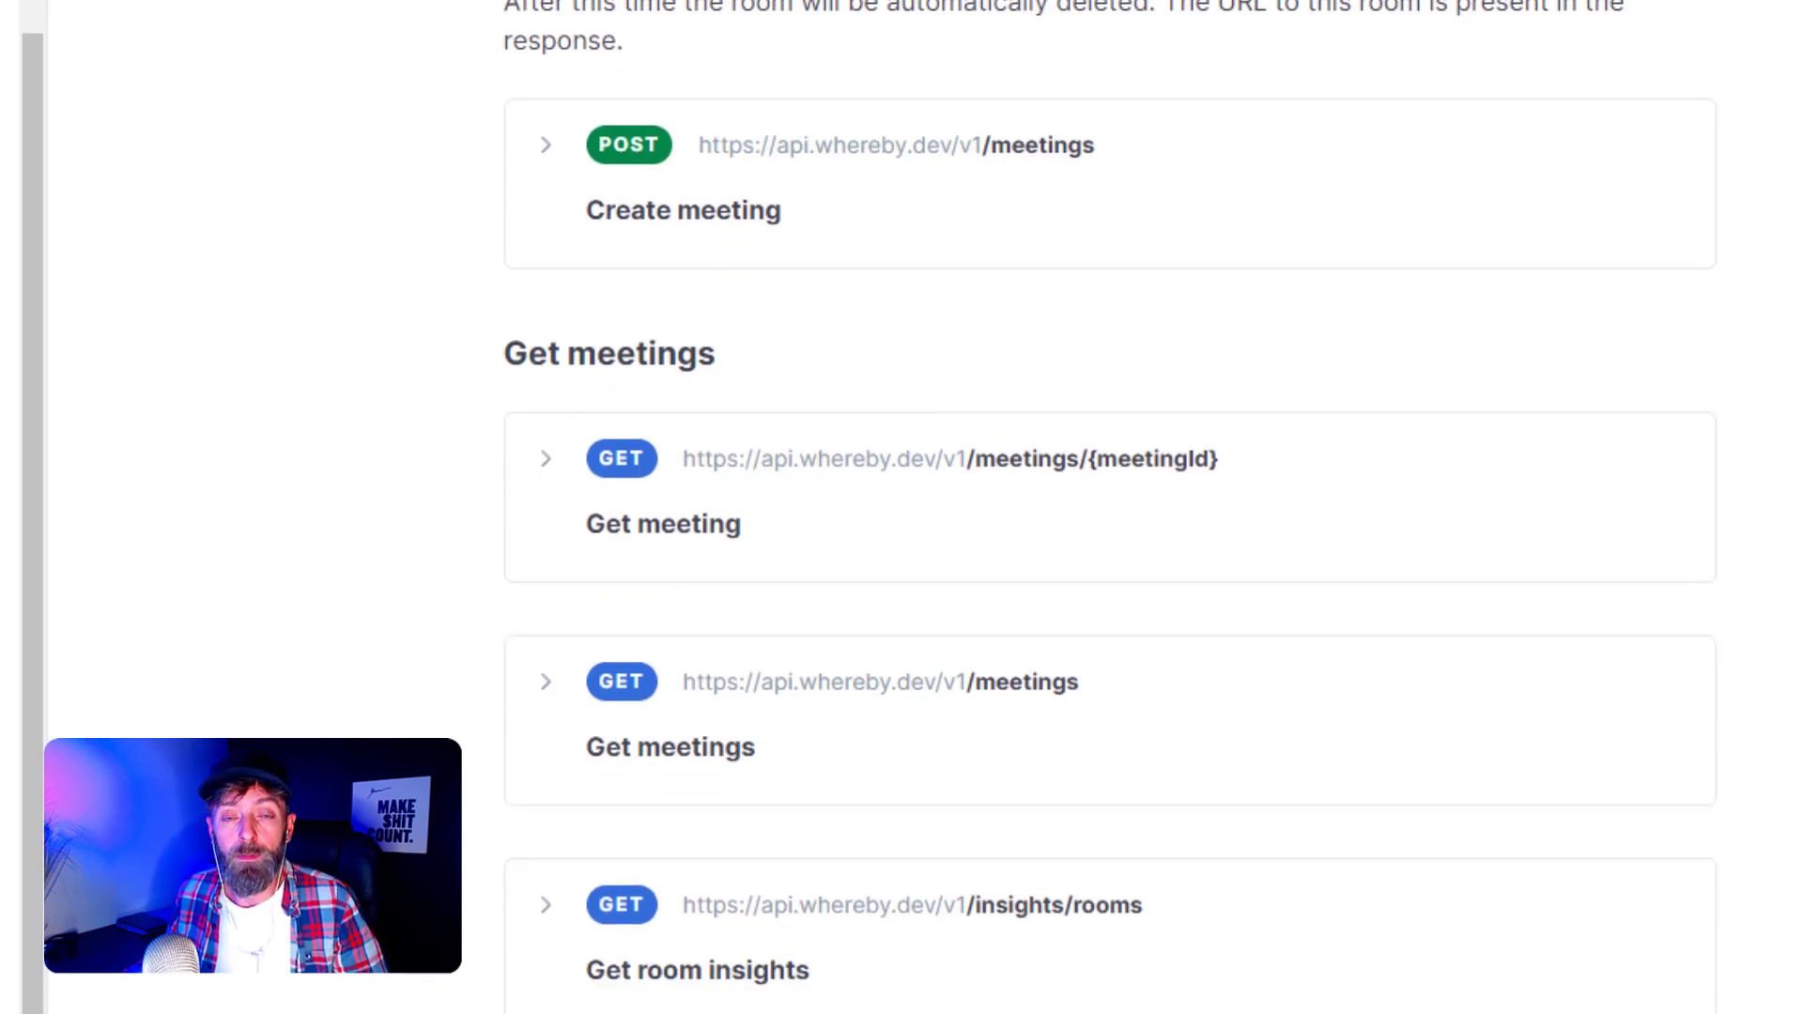
scroll(1110, 507, "down", 1)
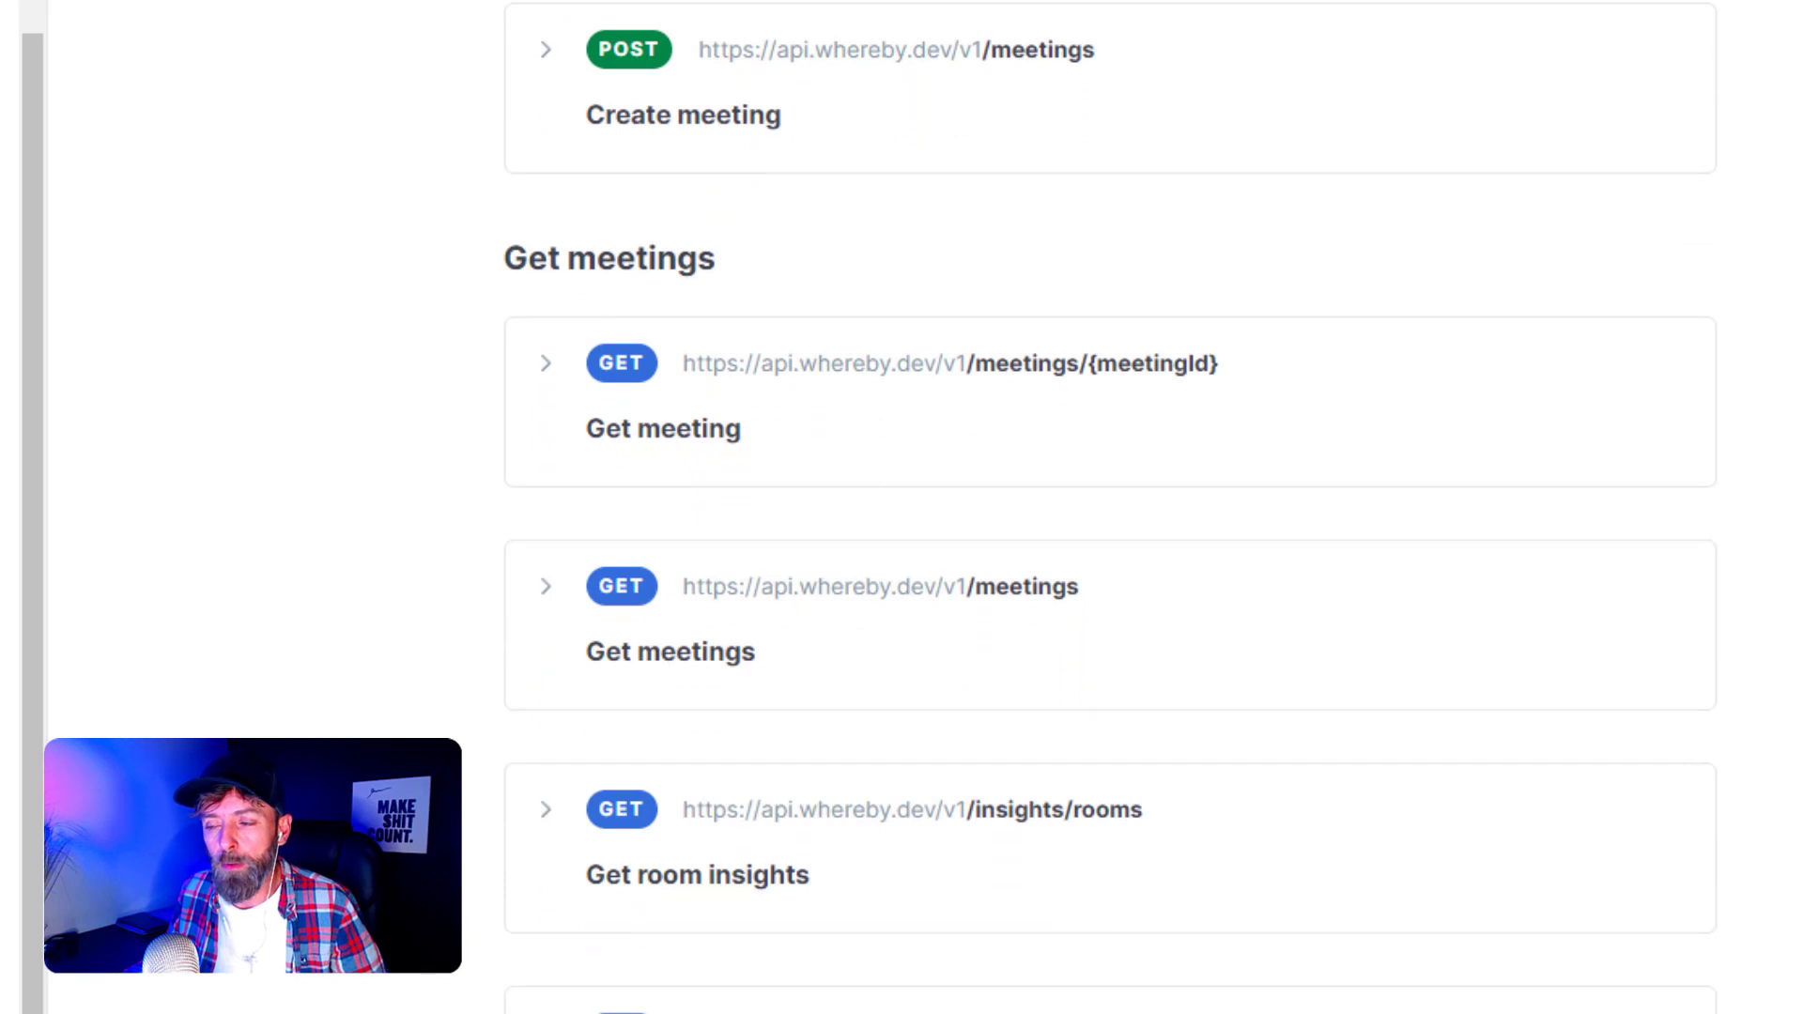
scroll(1110, 507, "down", 2)
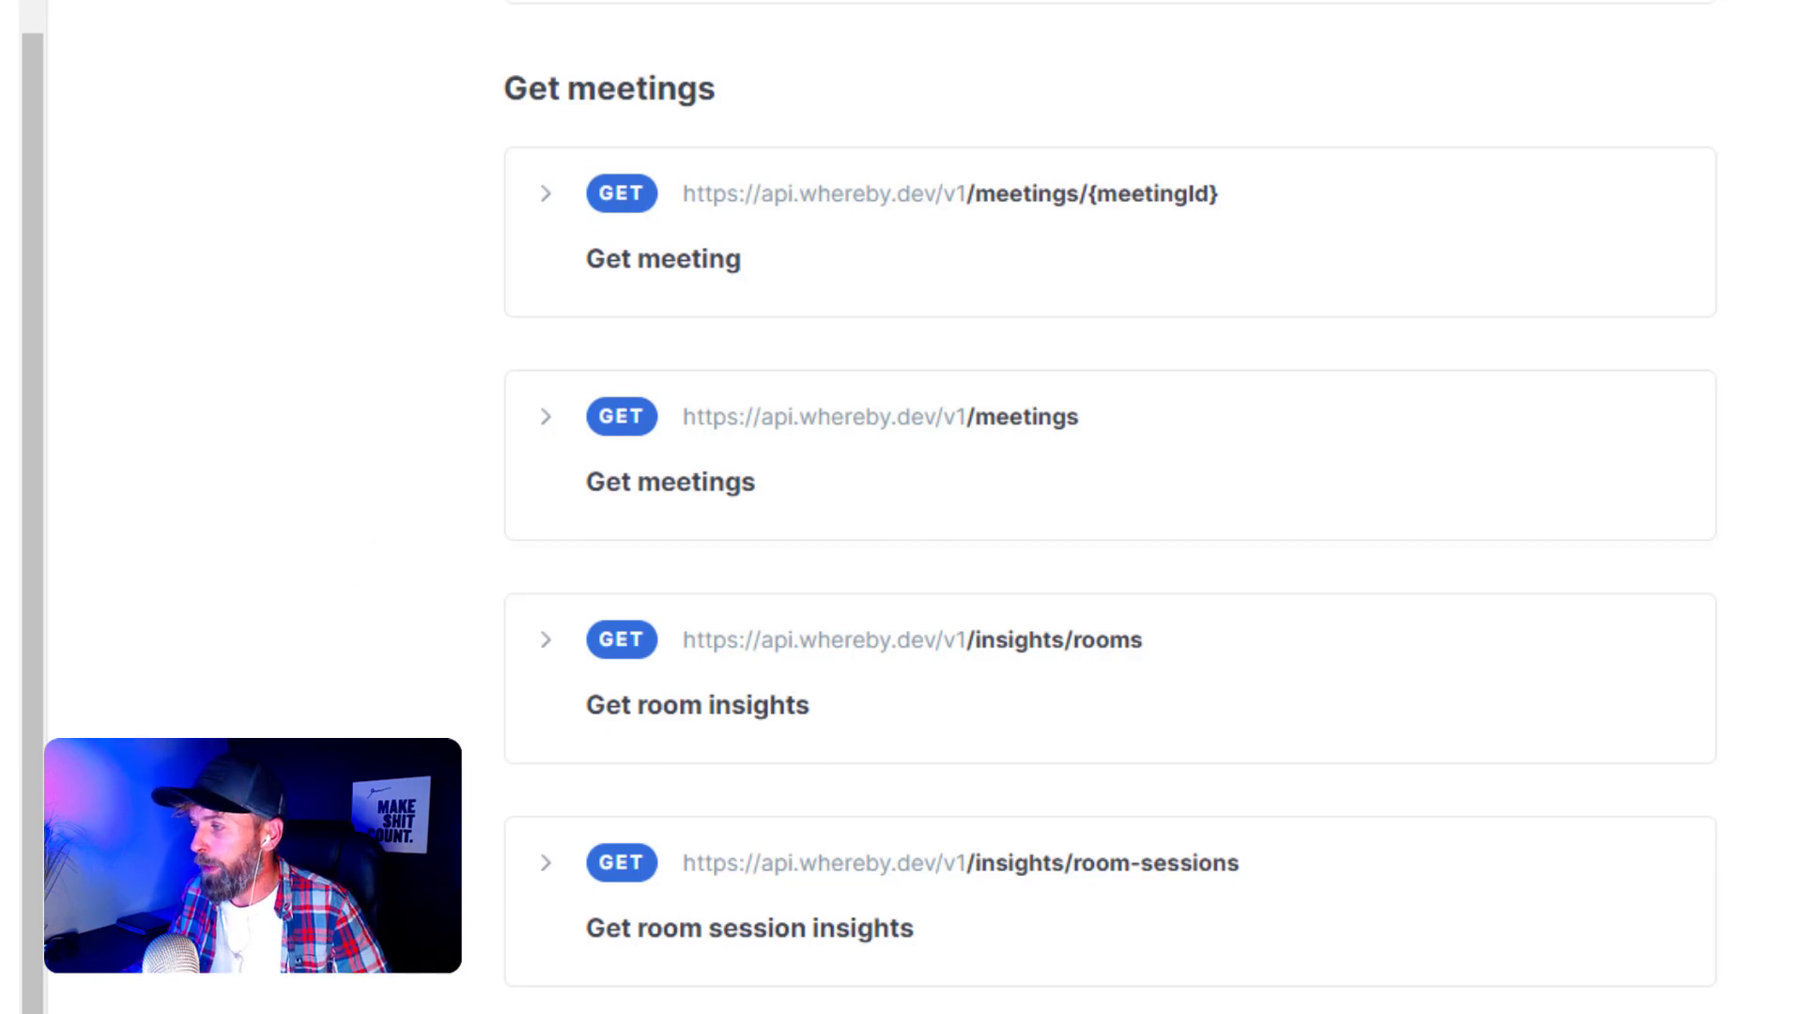
scroll(1111, 507, "down", 2)
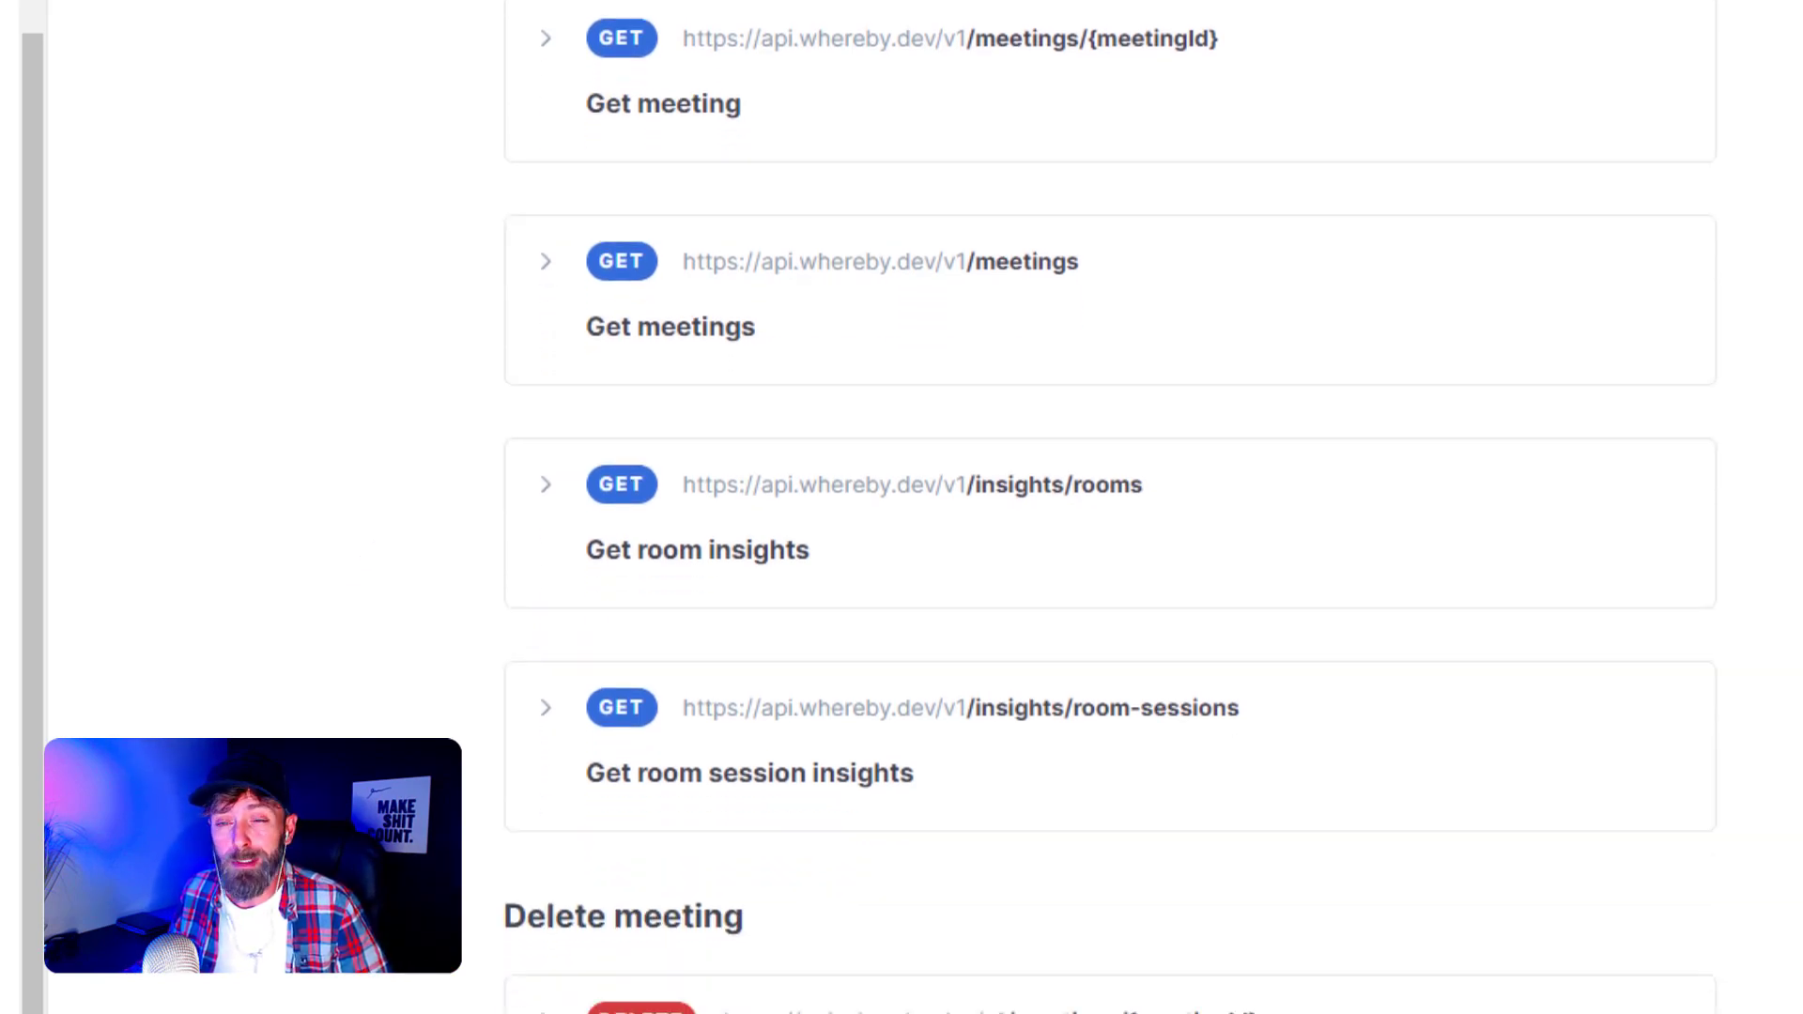
scroll(1111, 507, "down", 5)
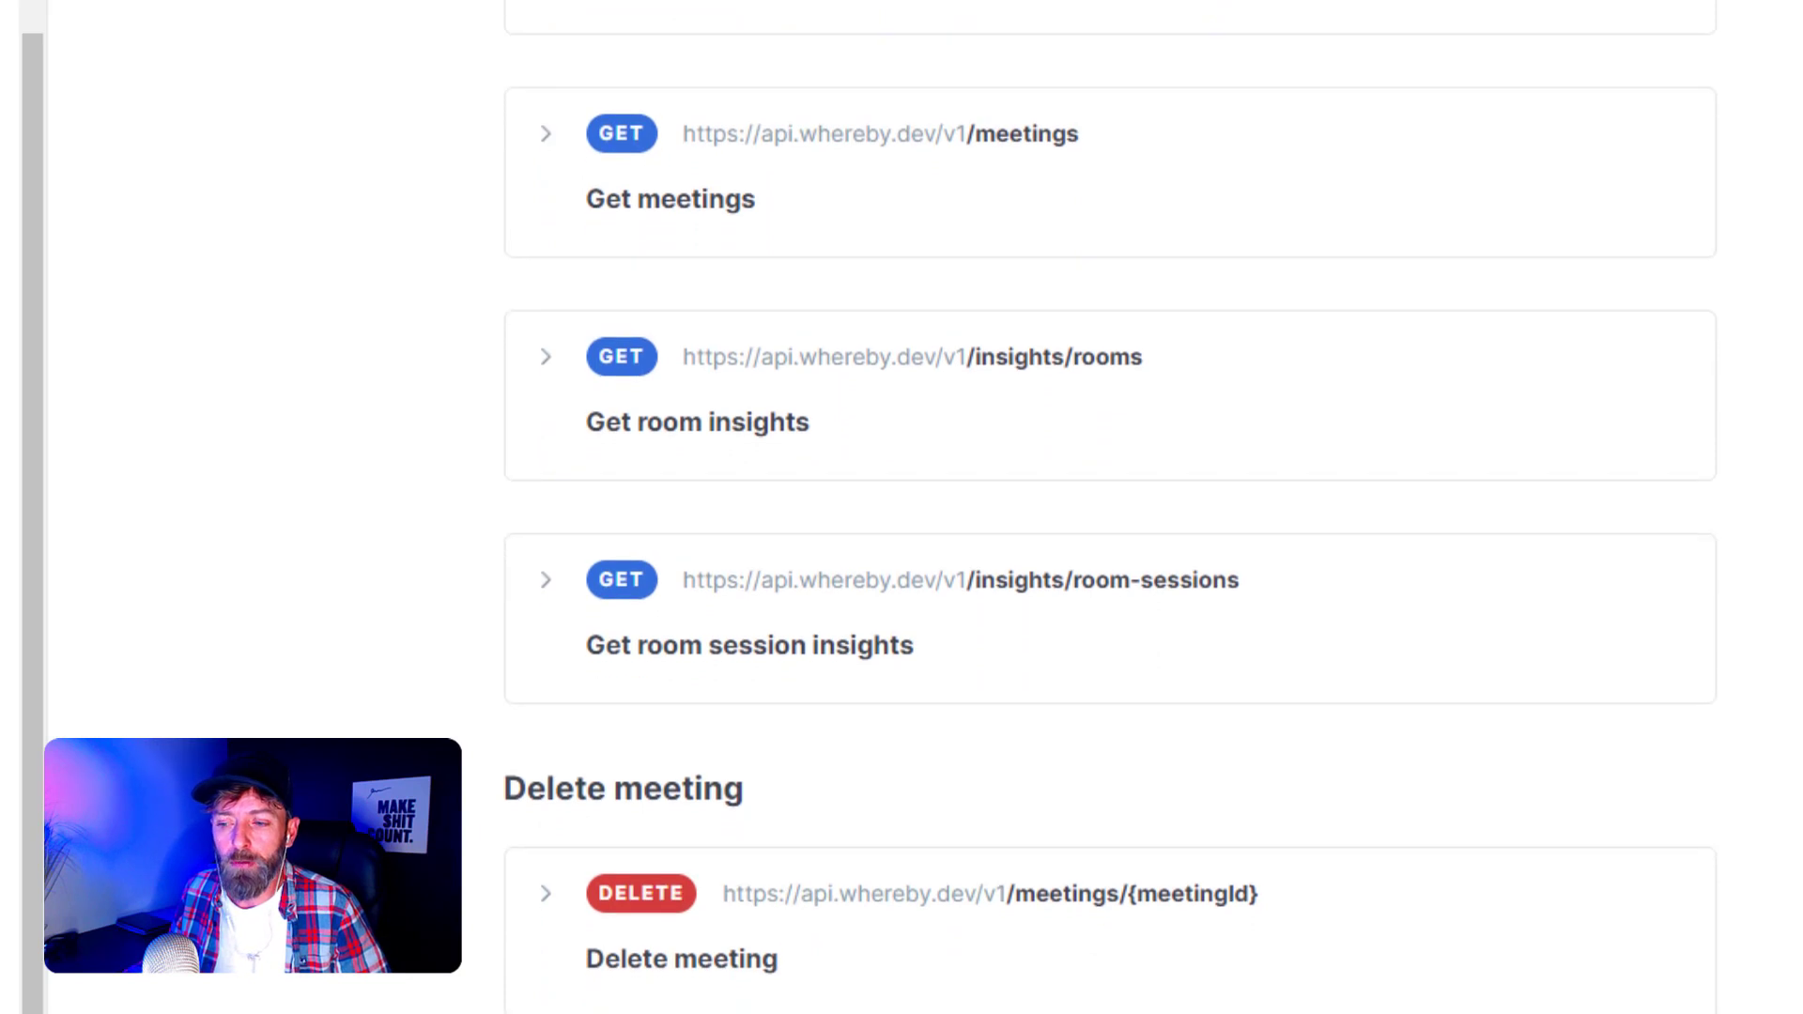
scroll(1111, 507, "down", 2)
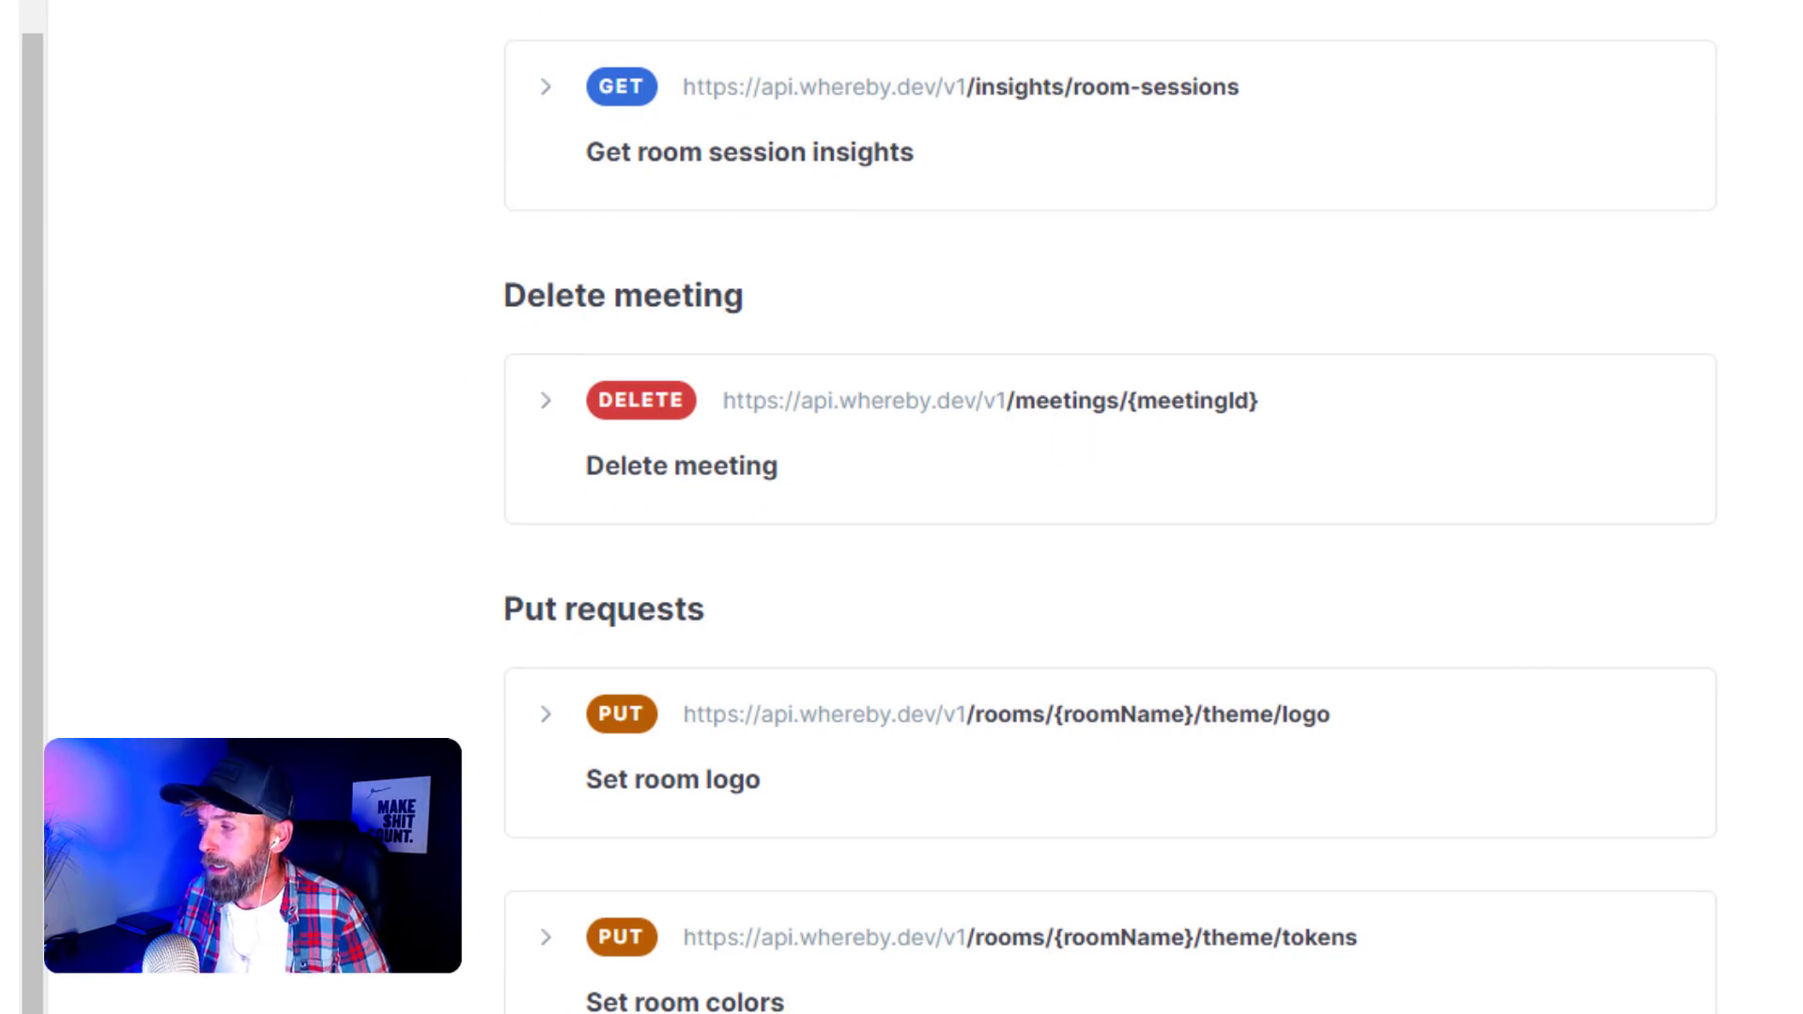
scroll(1096, 293, "down", 5)
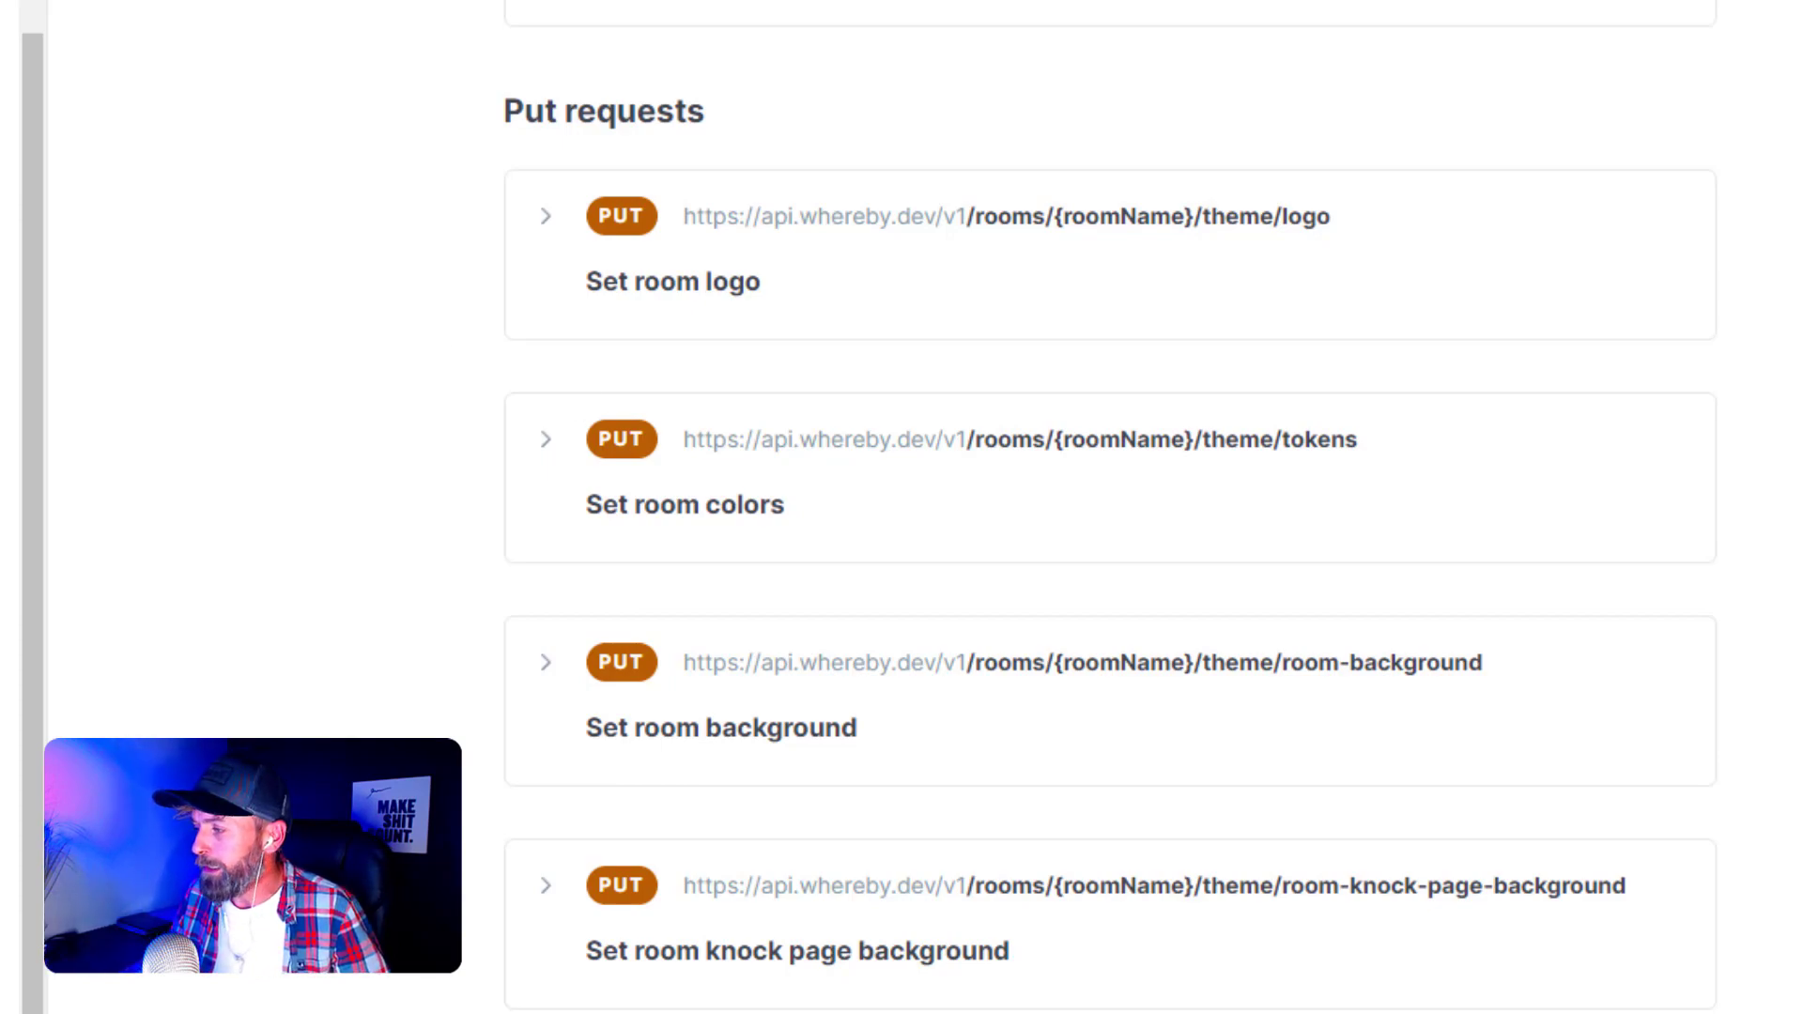
scroll(1110, 517, "up", 13)
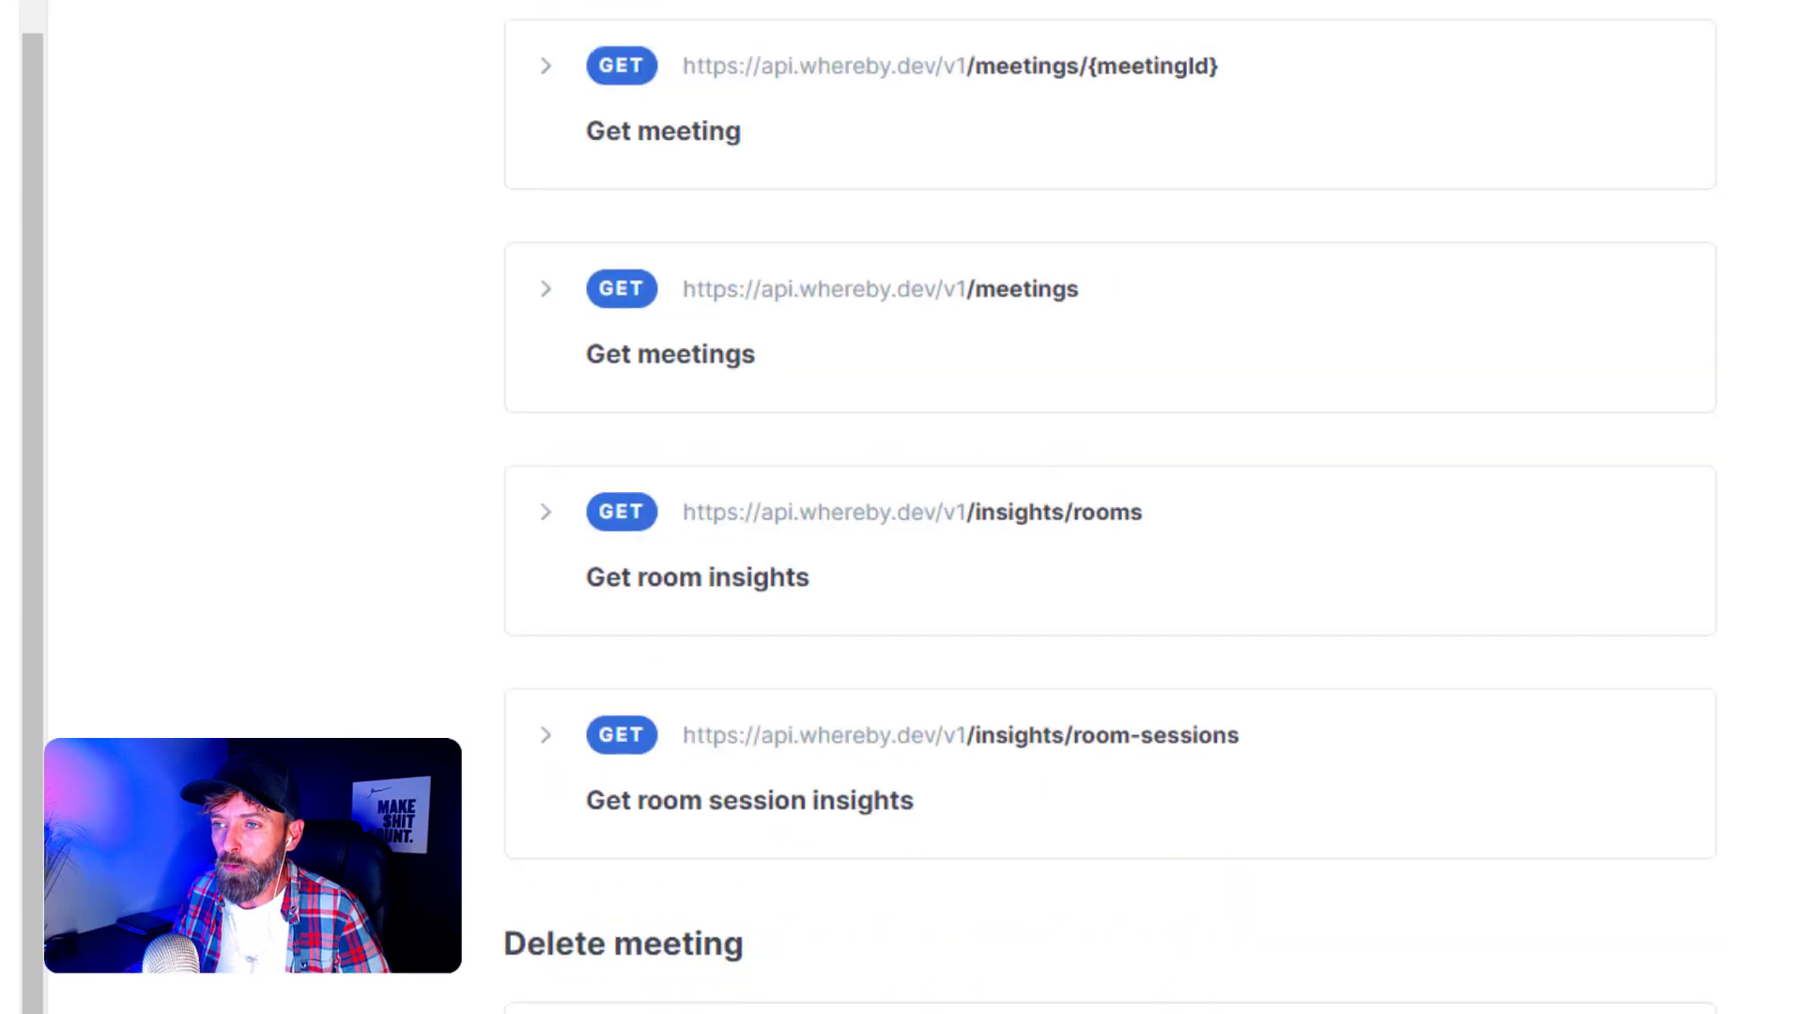
scroll(1111, 516, "up", 2)
scroll(1111, 517, "down", 1)
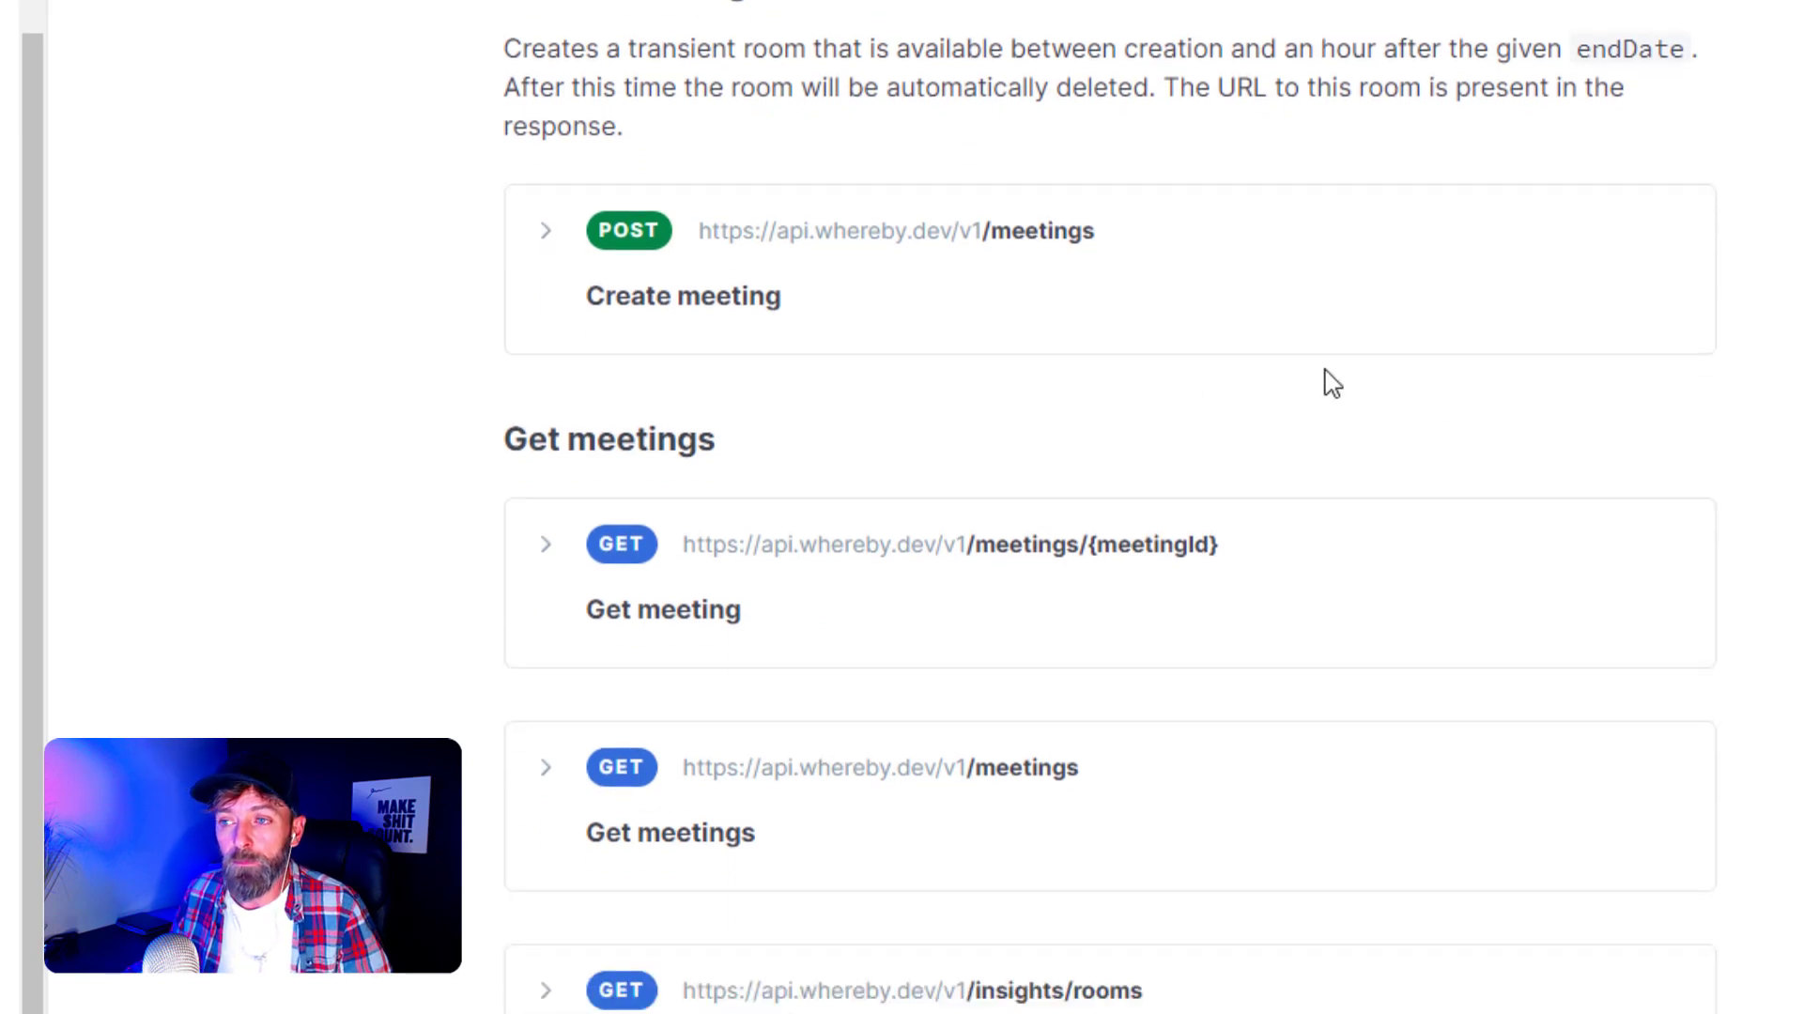
left_click(546, 235)
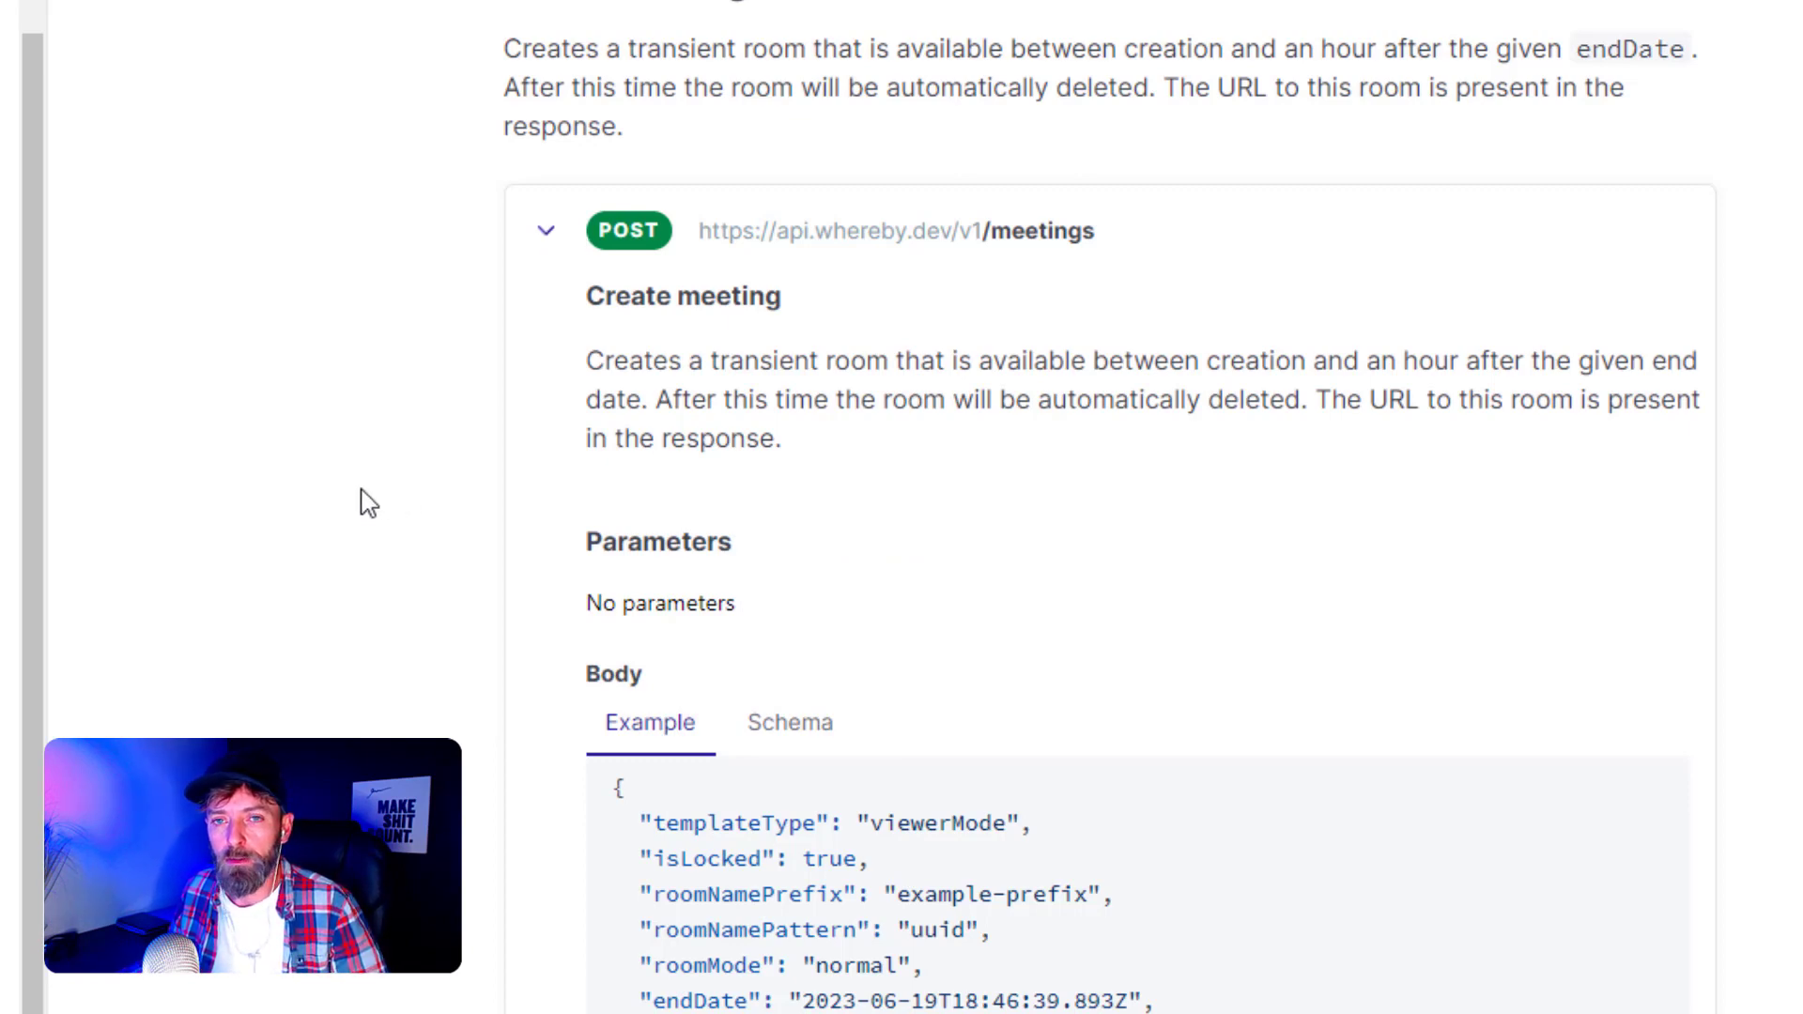
- Highlight the Create meeting description, then switch the request Body to its Schema view
middle_click(358, 530)
scroll(357, 531, "down", 1)
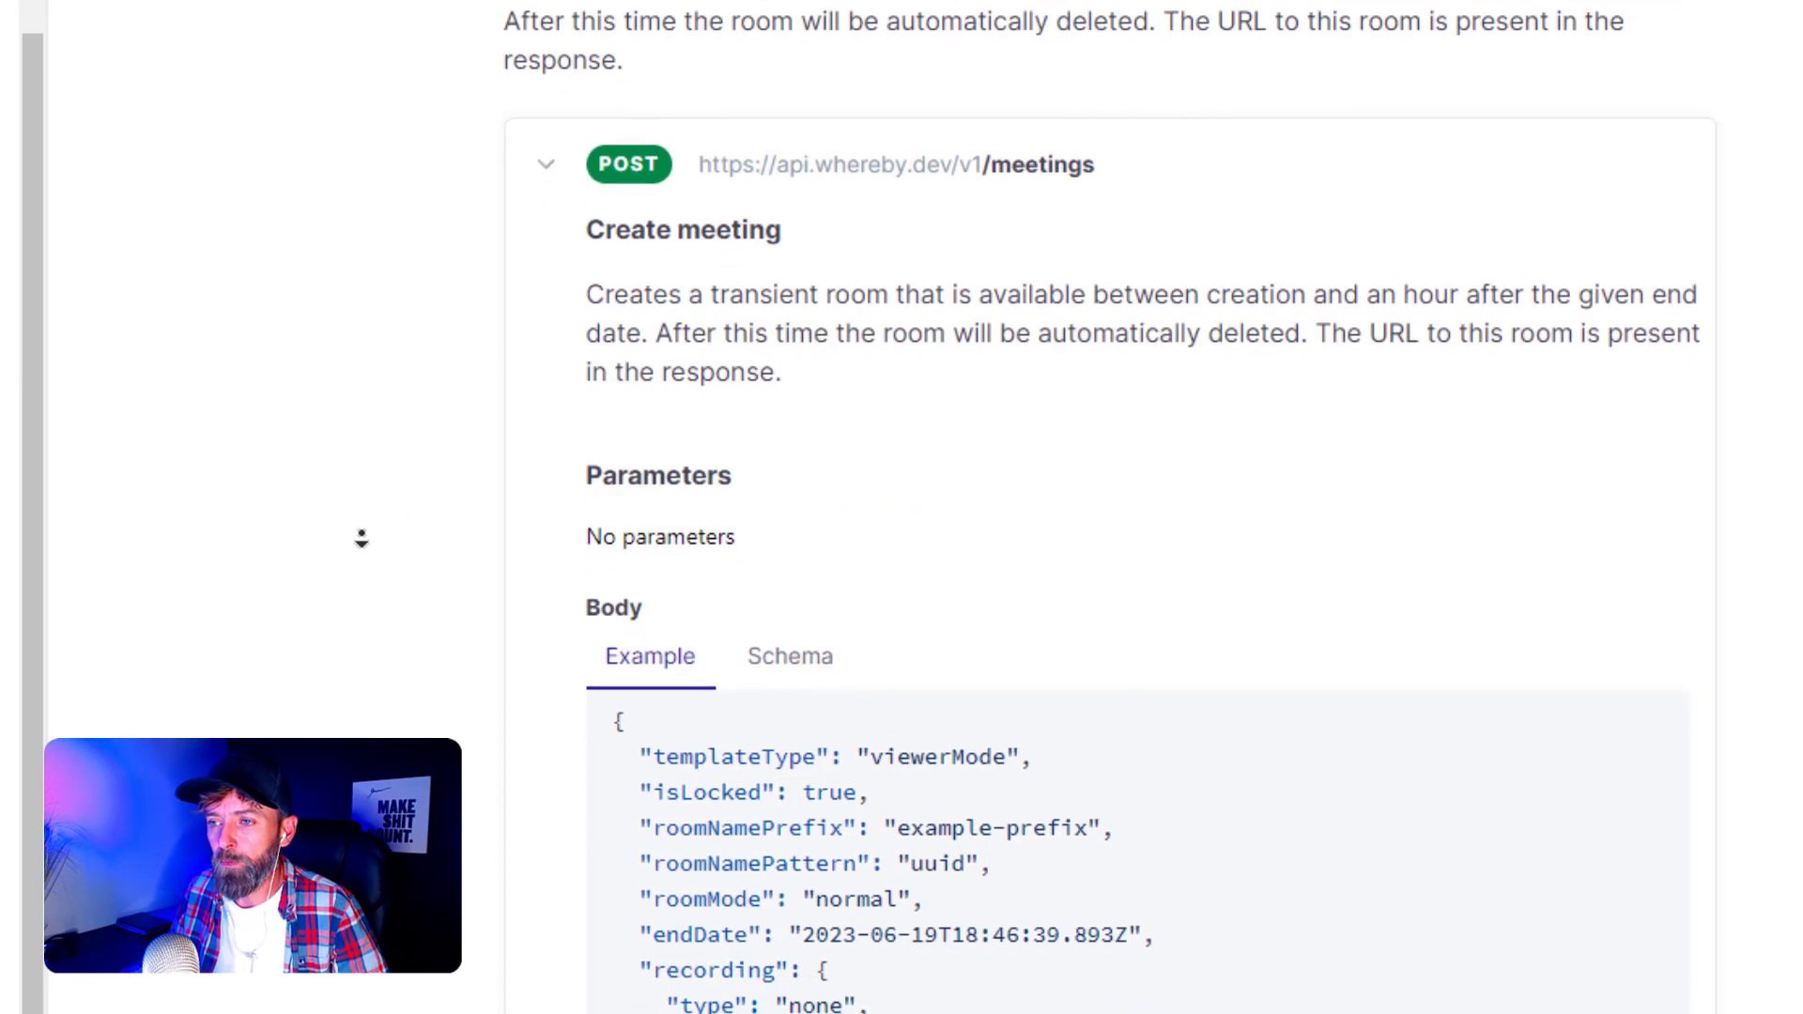
middle_click(362, 537)
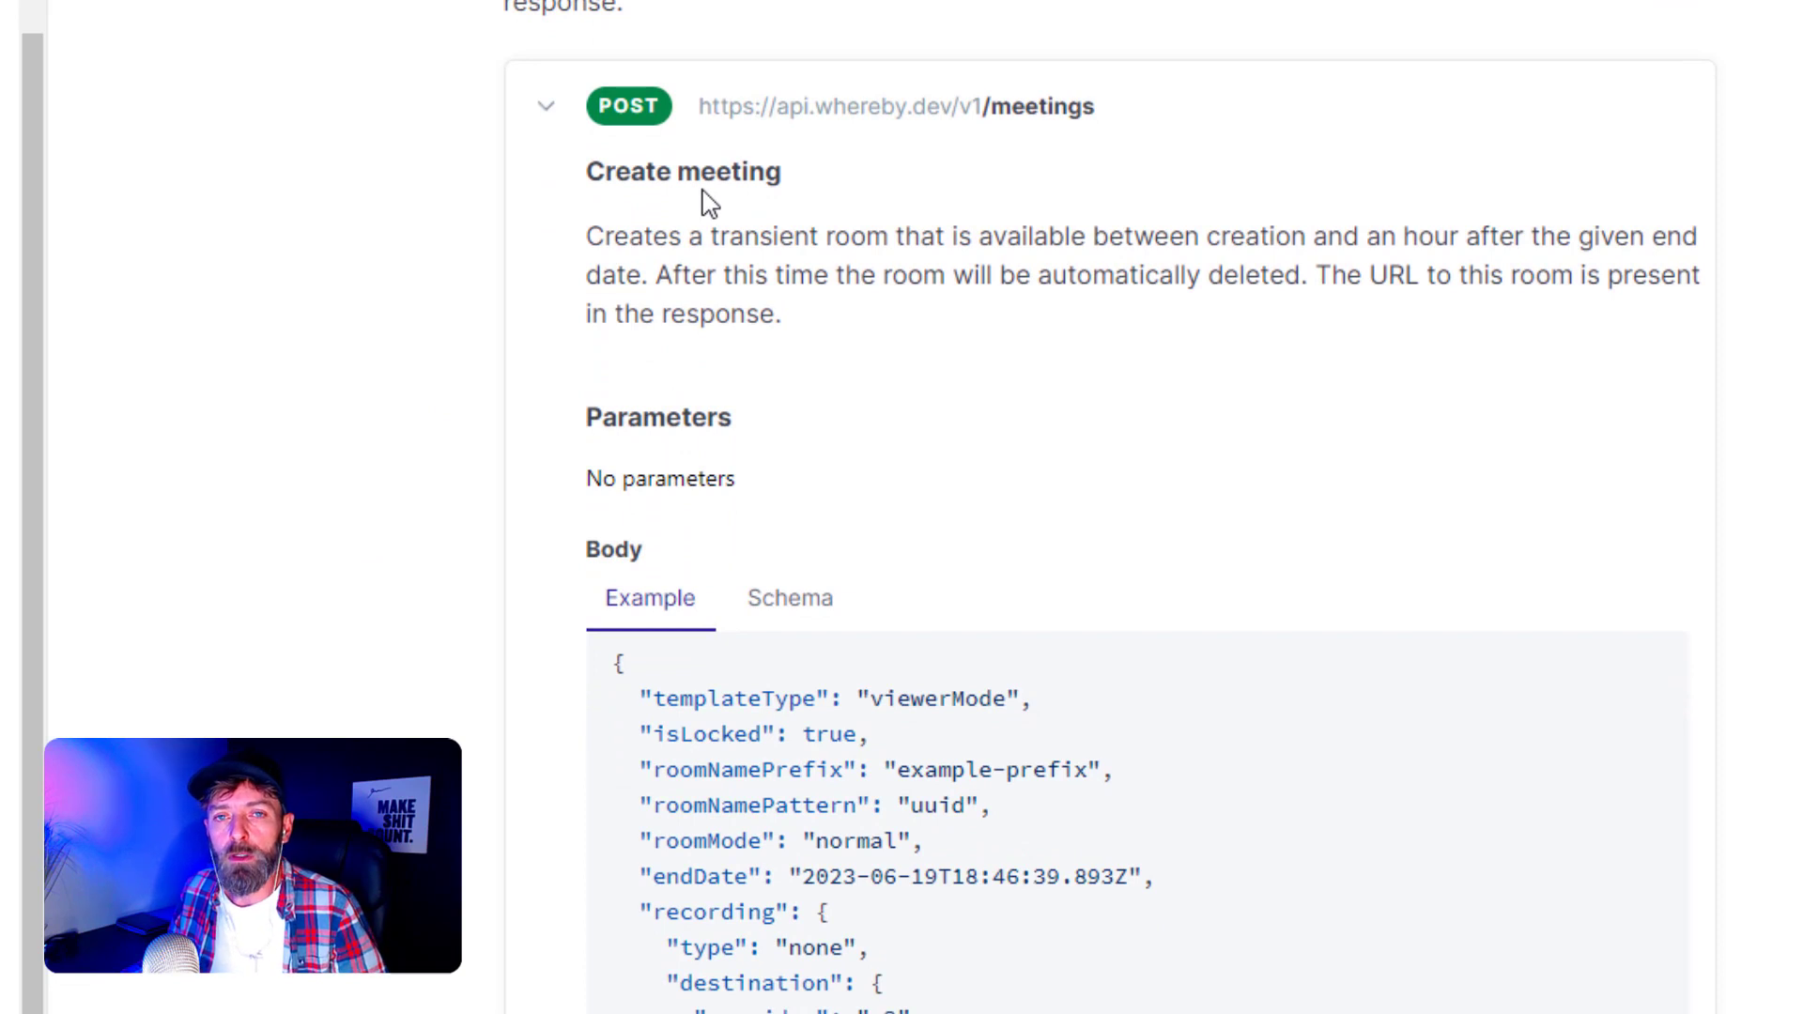
left_click_drag(604, 238, 554, 354)
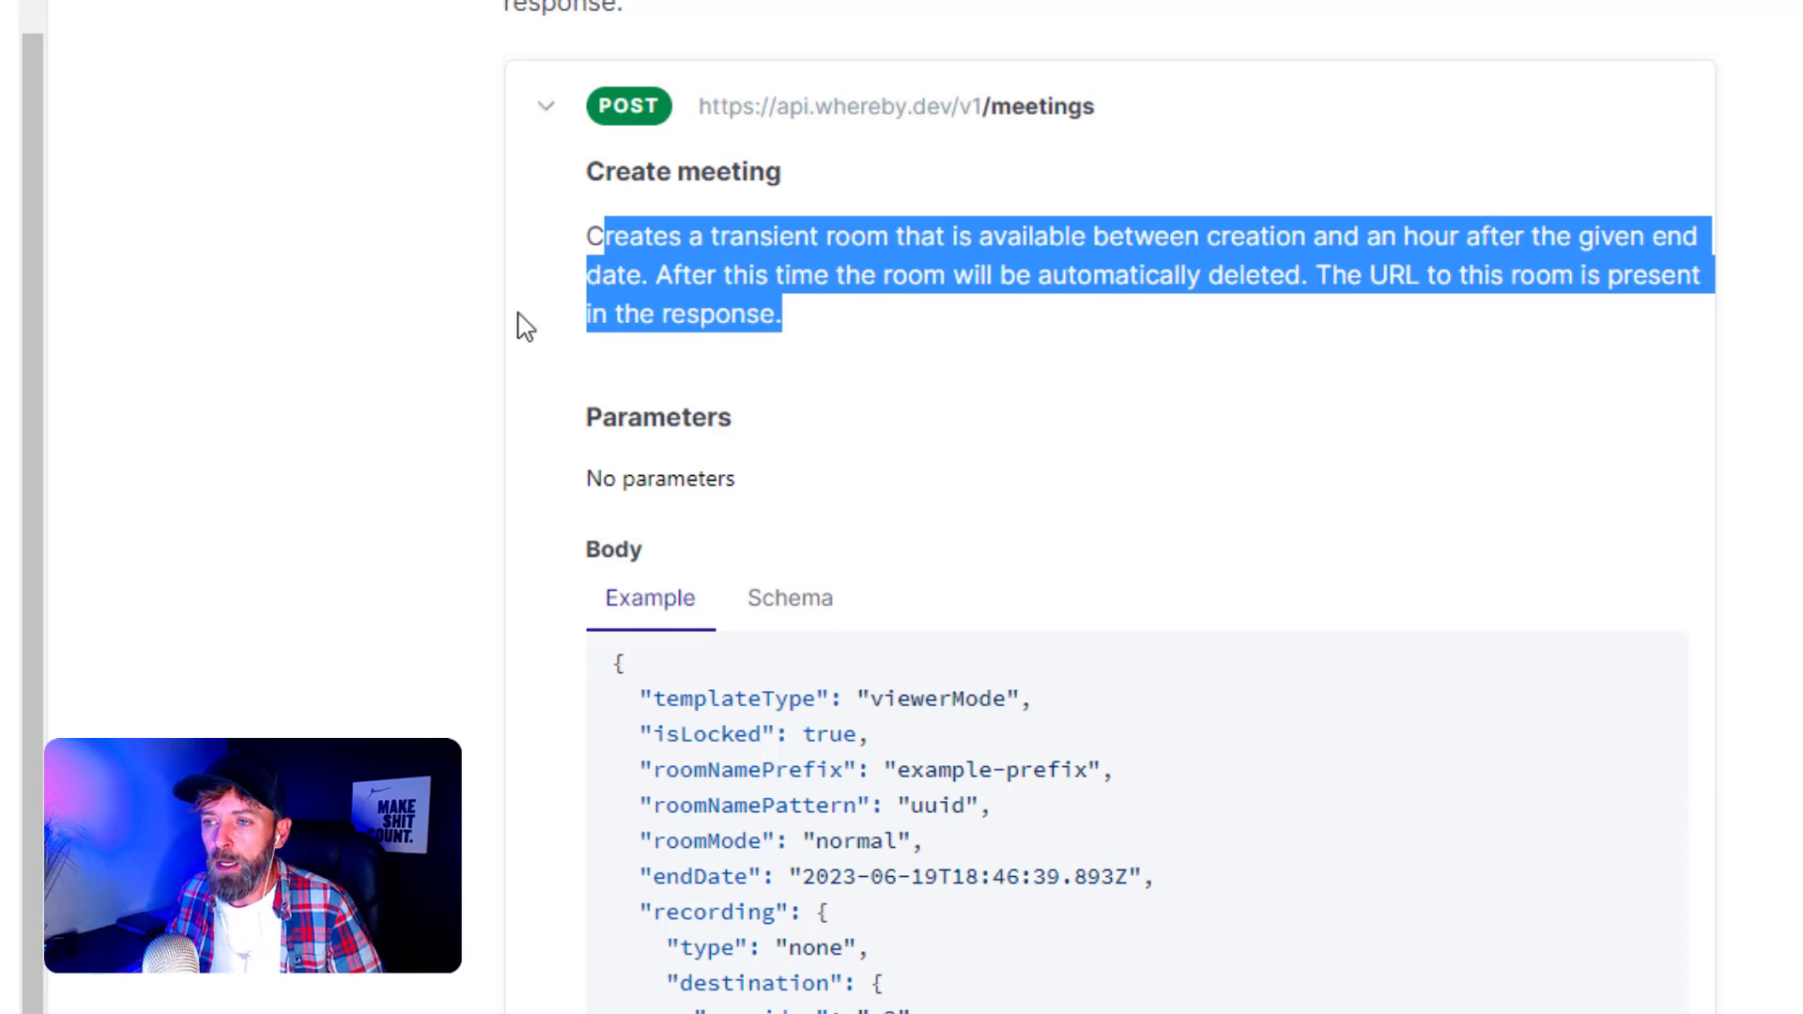
left_click(608, 274)
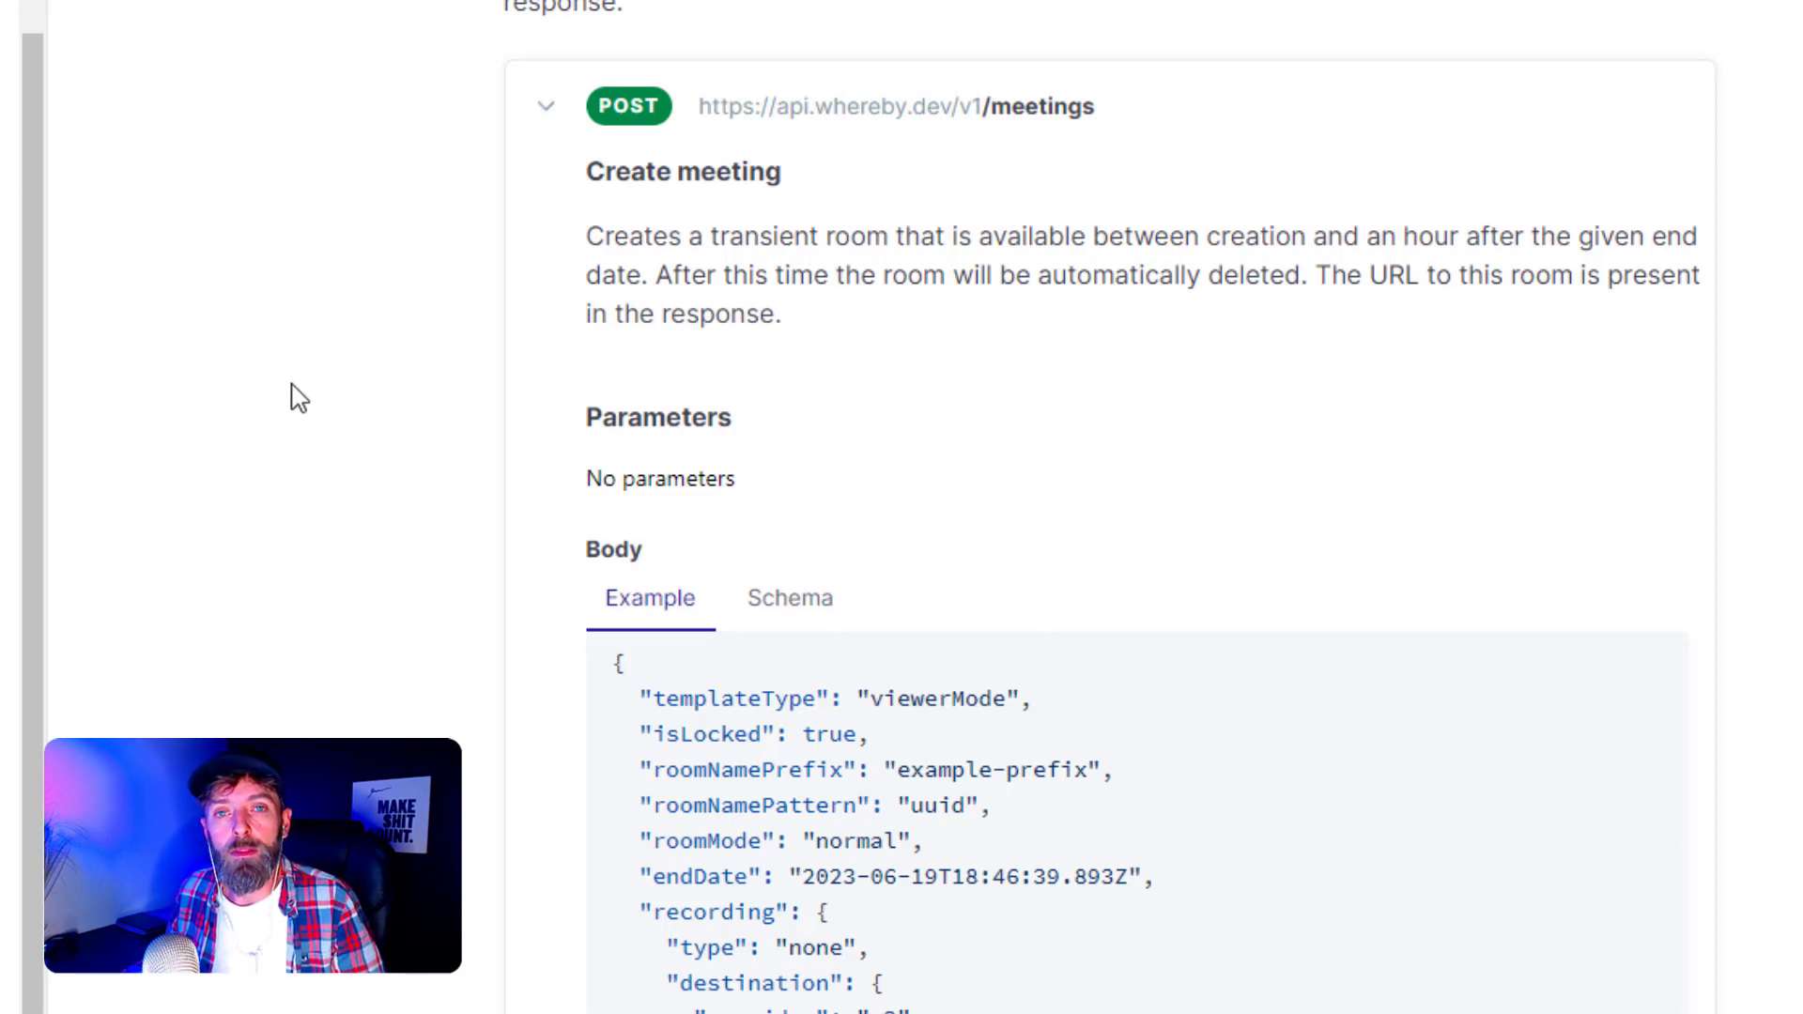
scroll(310, 470, "down", 4)
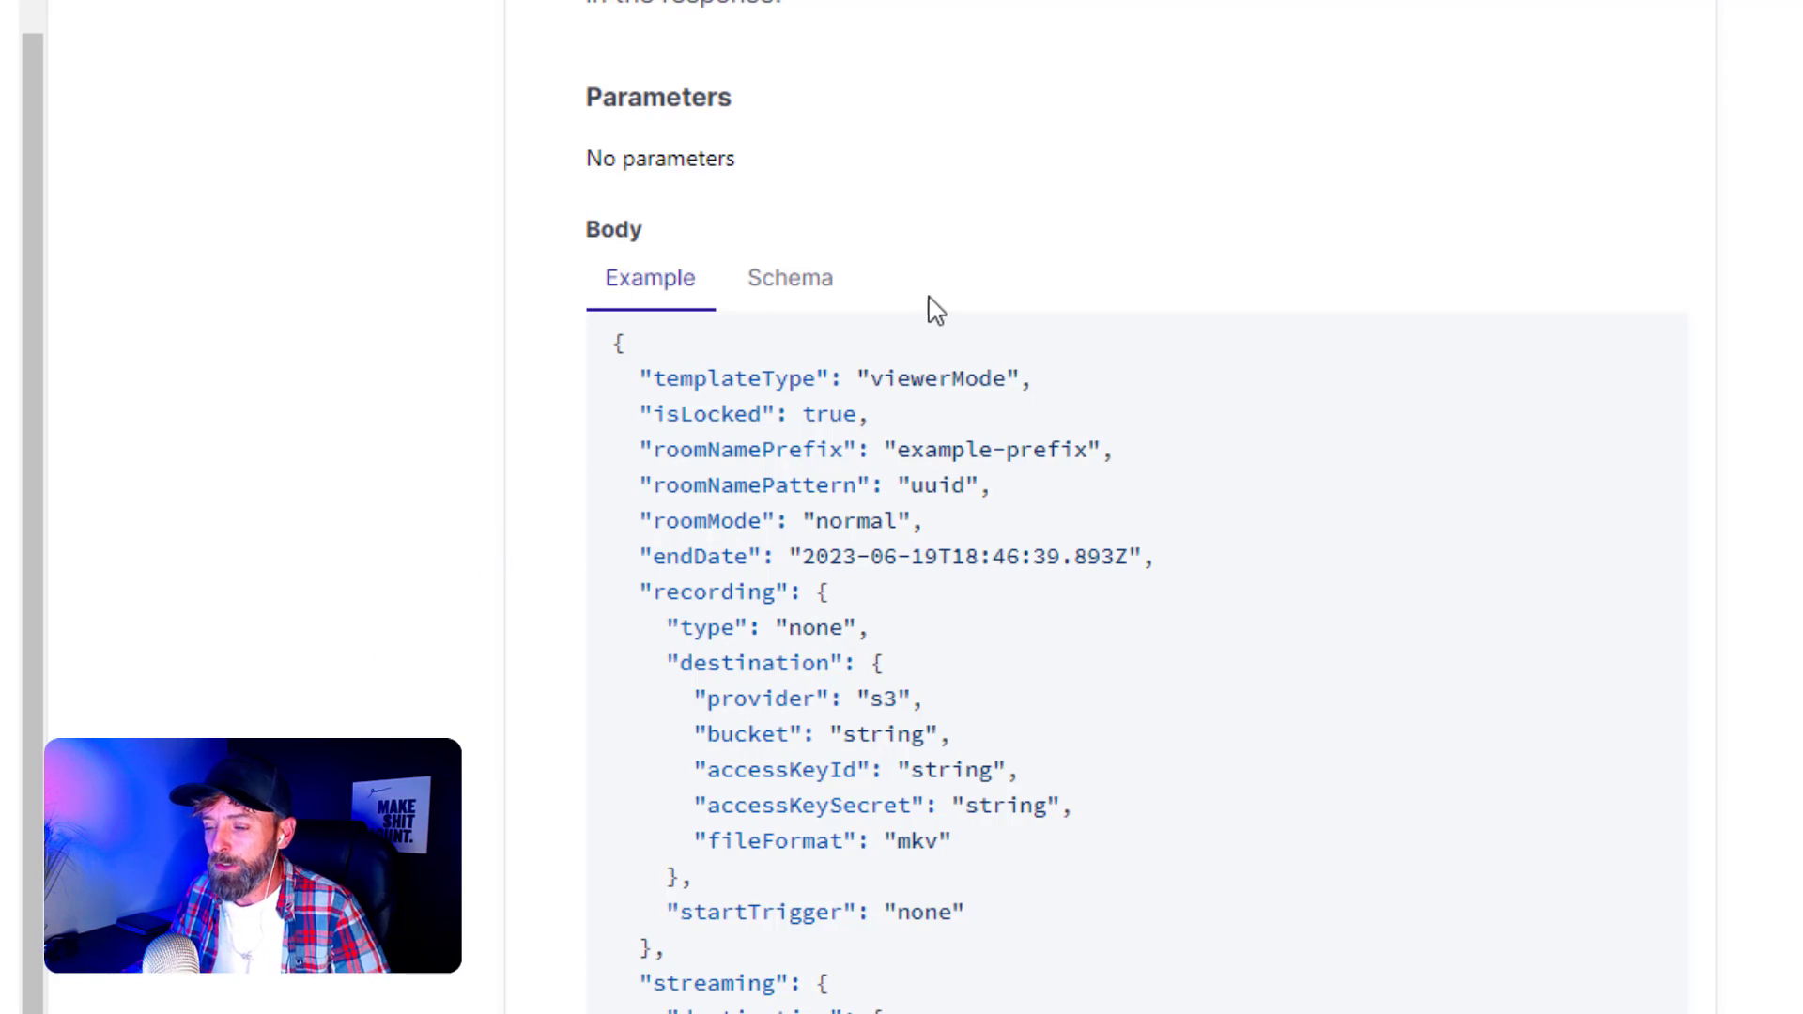
left_click(792, 280)
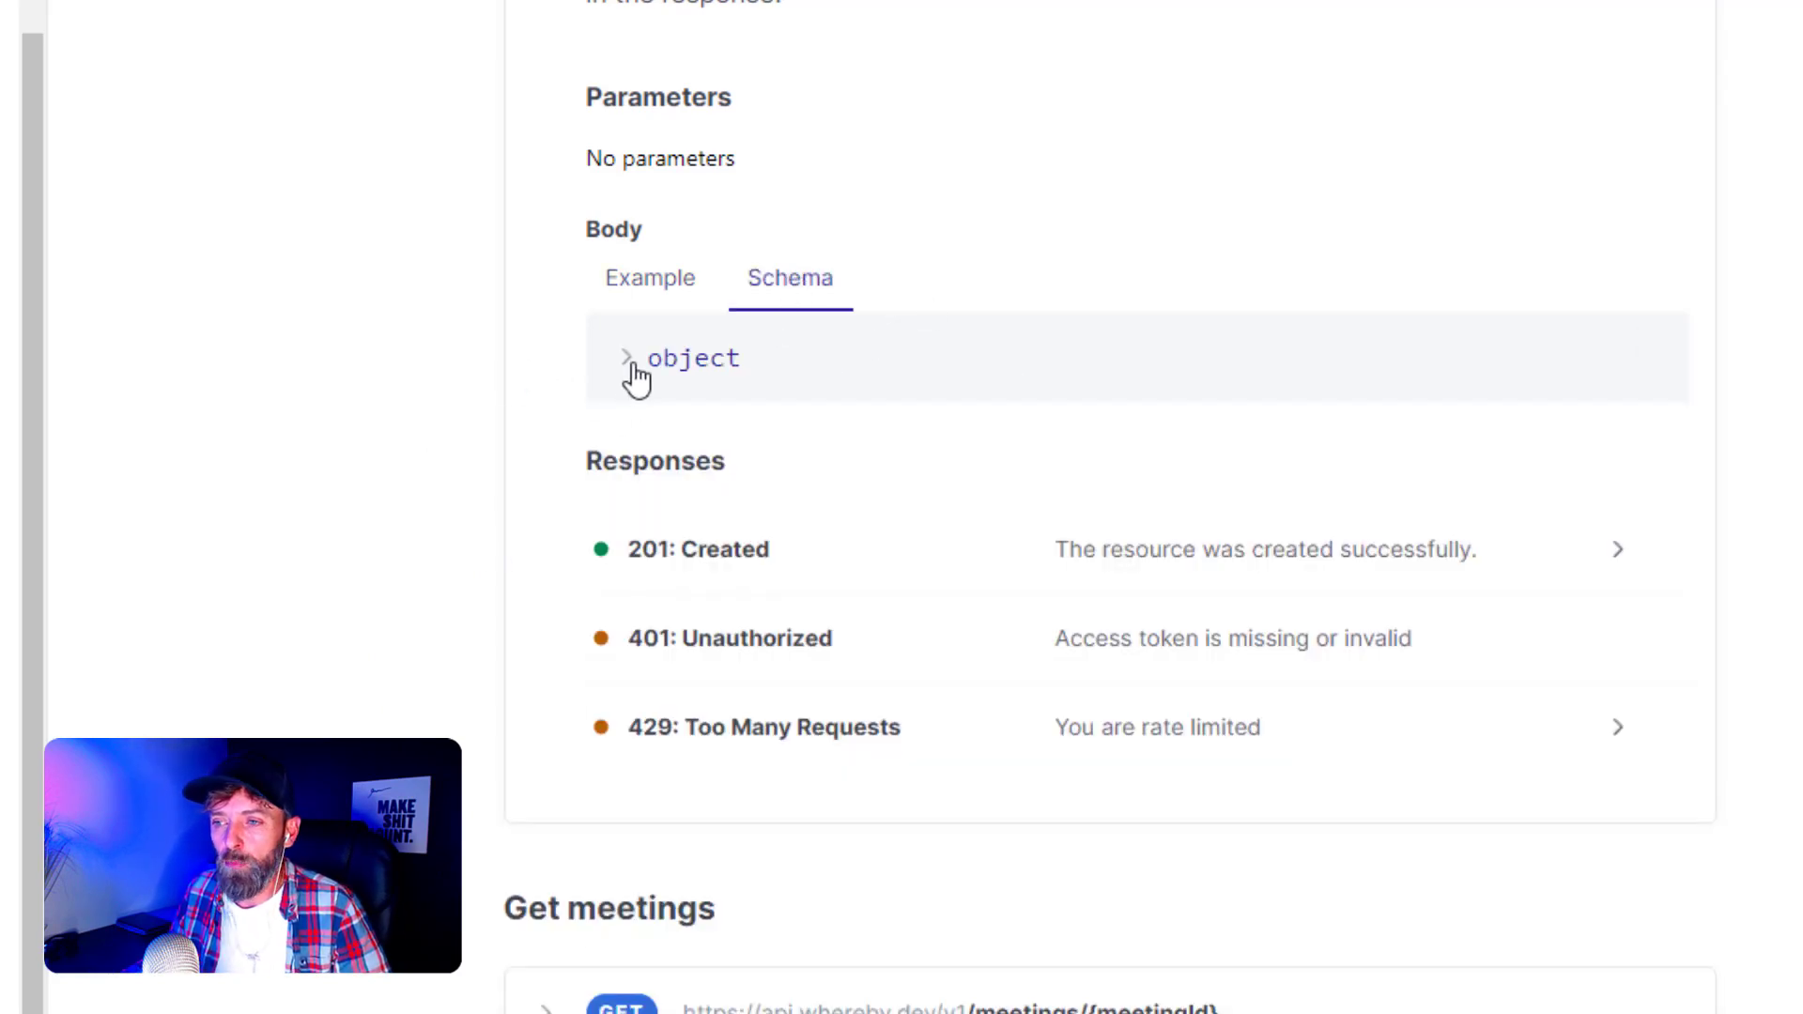
- Expand the body object's fields and highlight hostRoomUrl and viewerRoomUrl in templateType's description
left_click(631, 364)
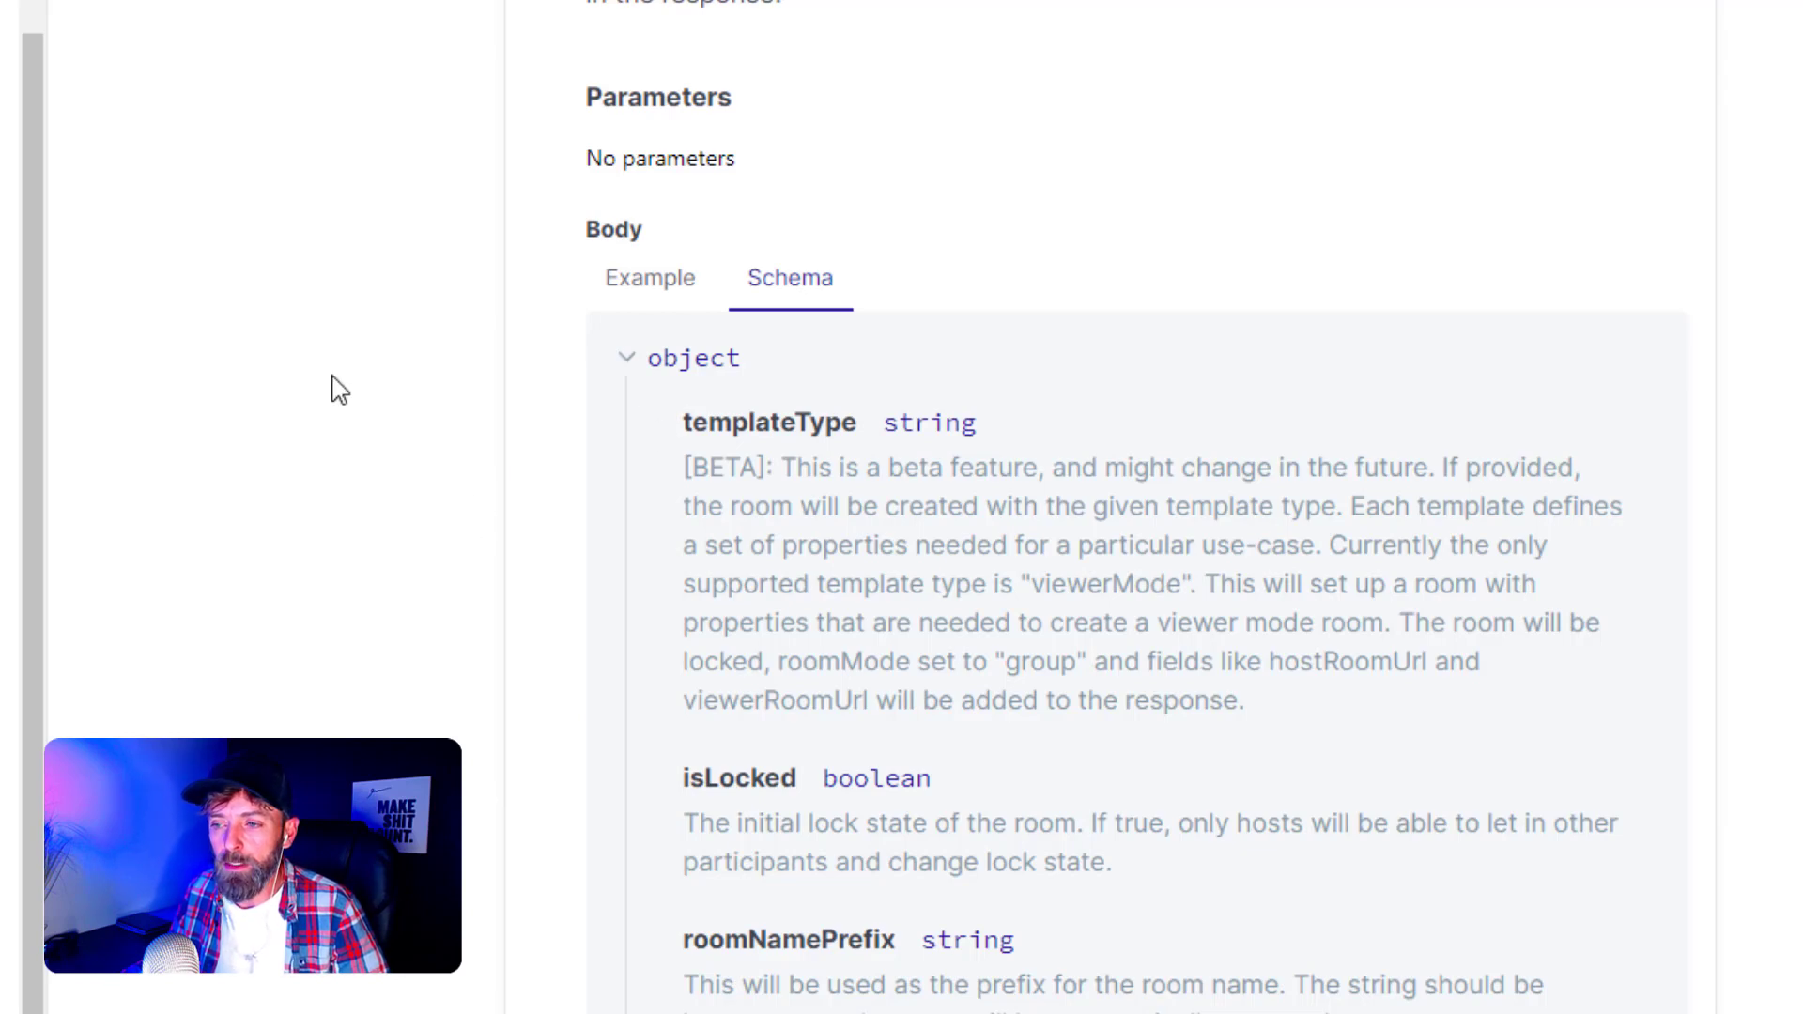
scroll(327, 418, "down", 3)
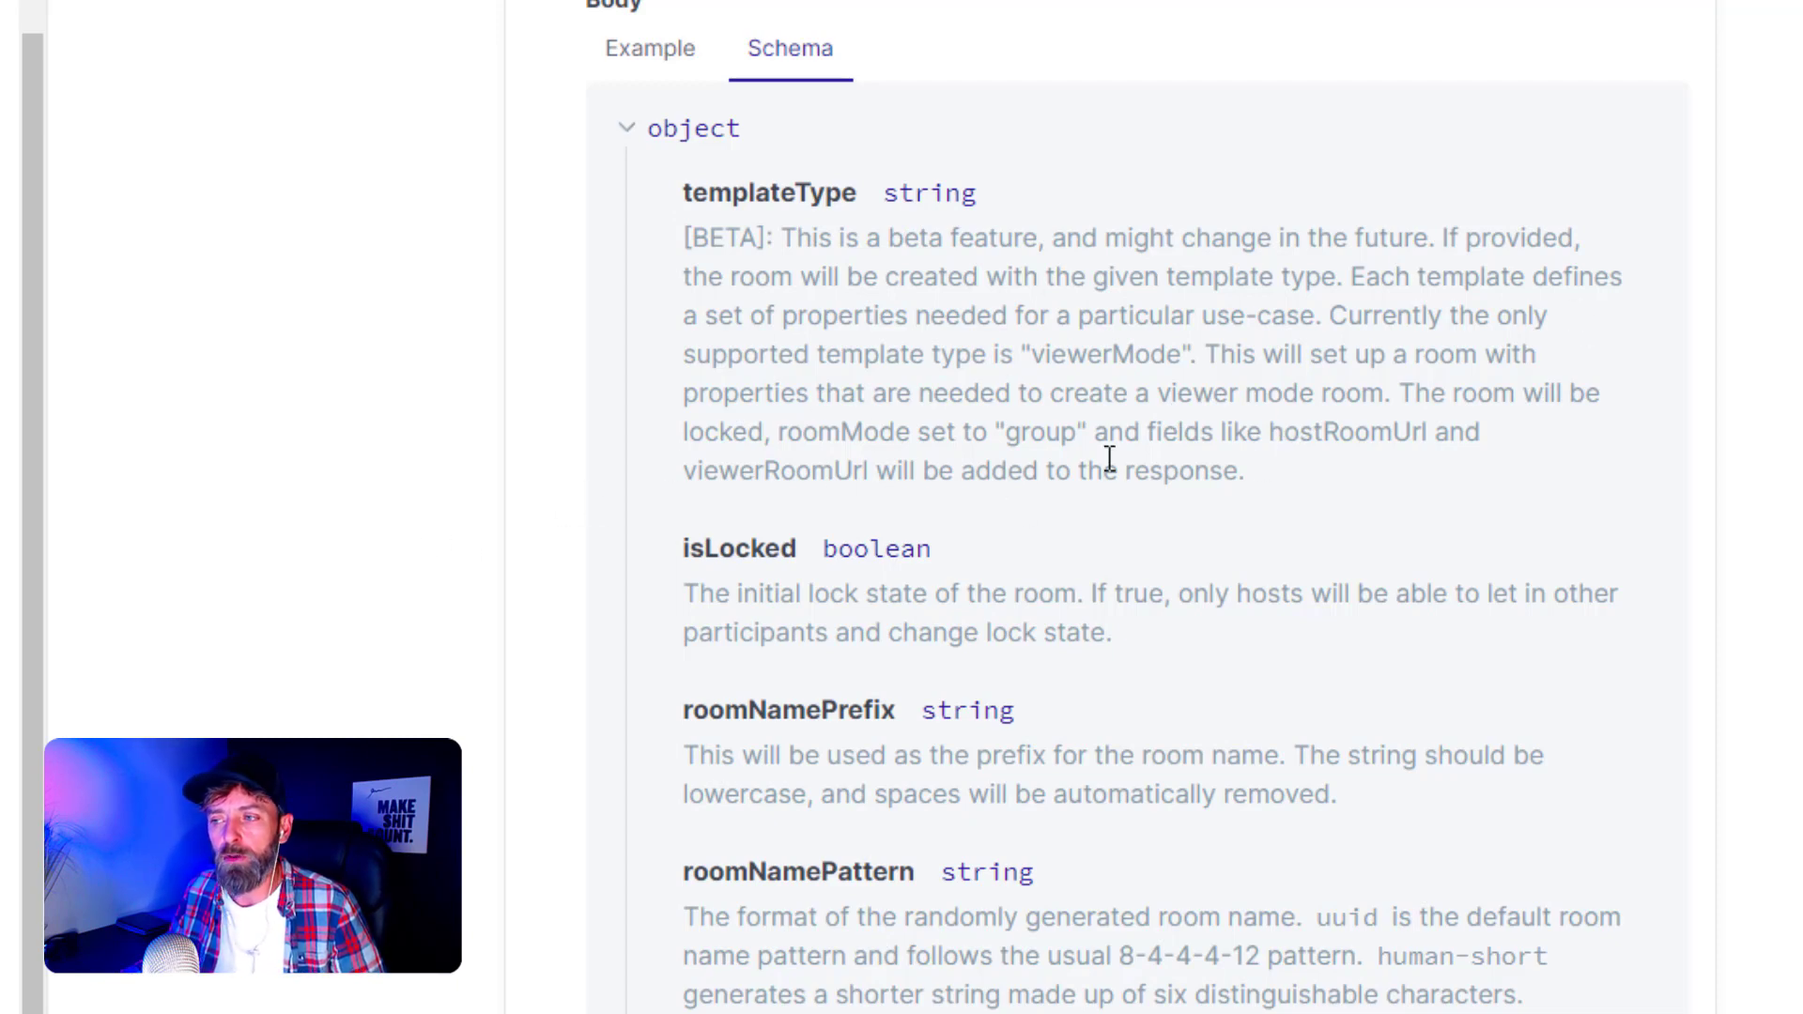
left_click_drag(1273, 434, 1427, 448)
left_click(959, 463)
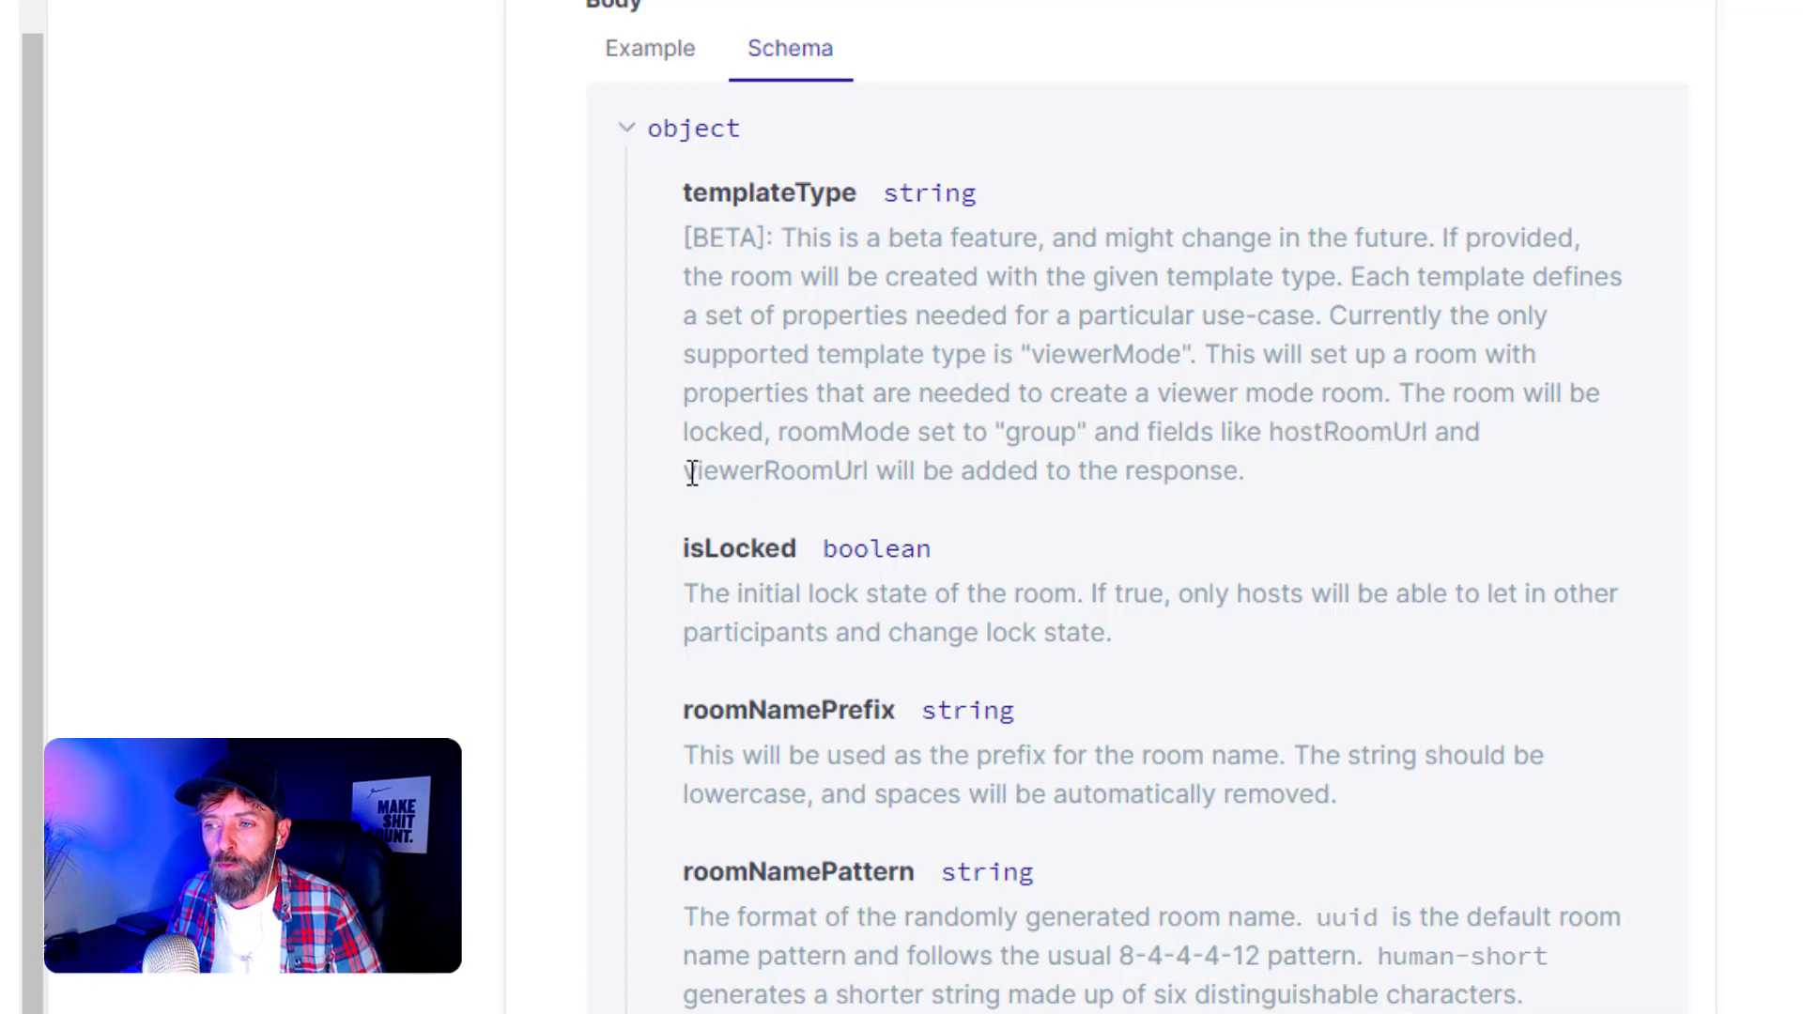
left_click_drag(692, 473, 881, 465)
left_click(1265, 439)
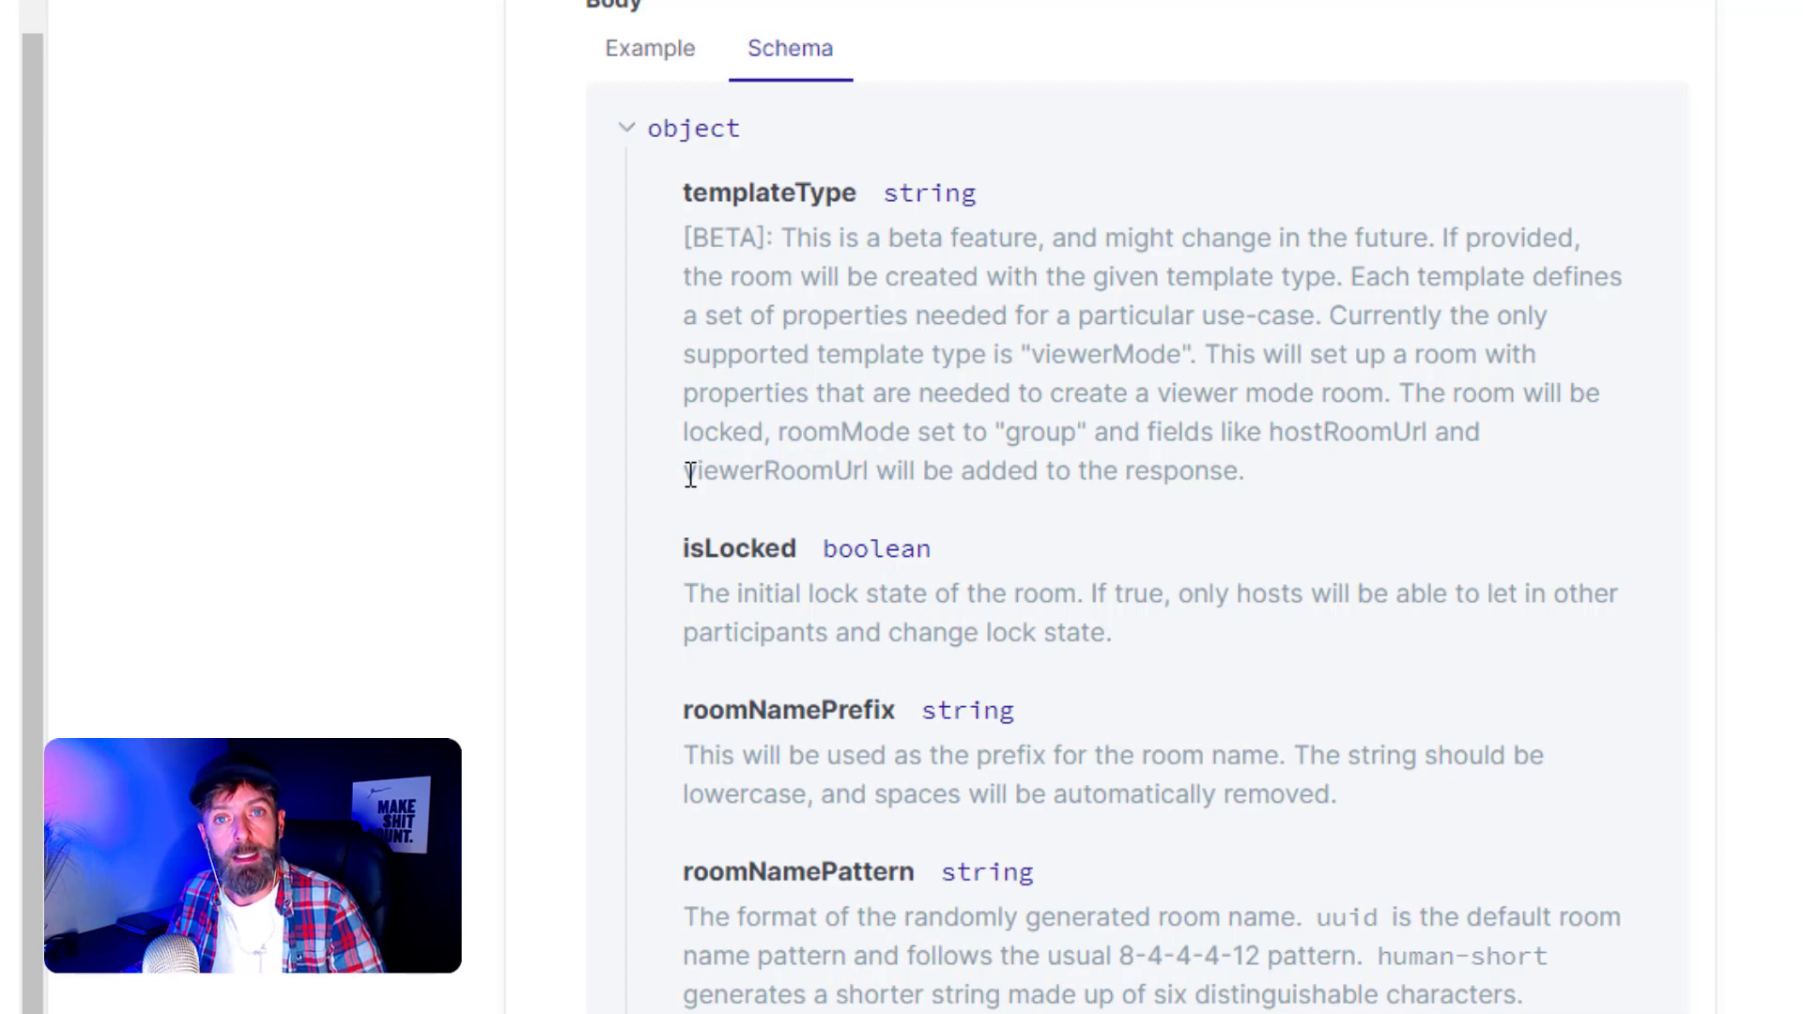
middle_click(370, 467)
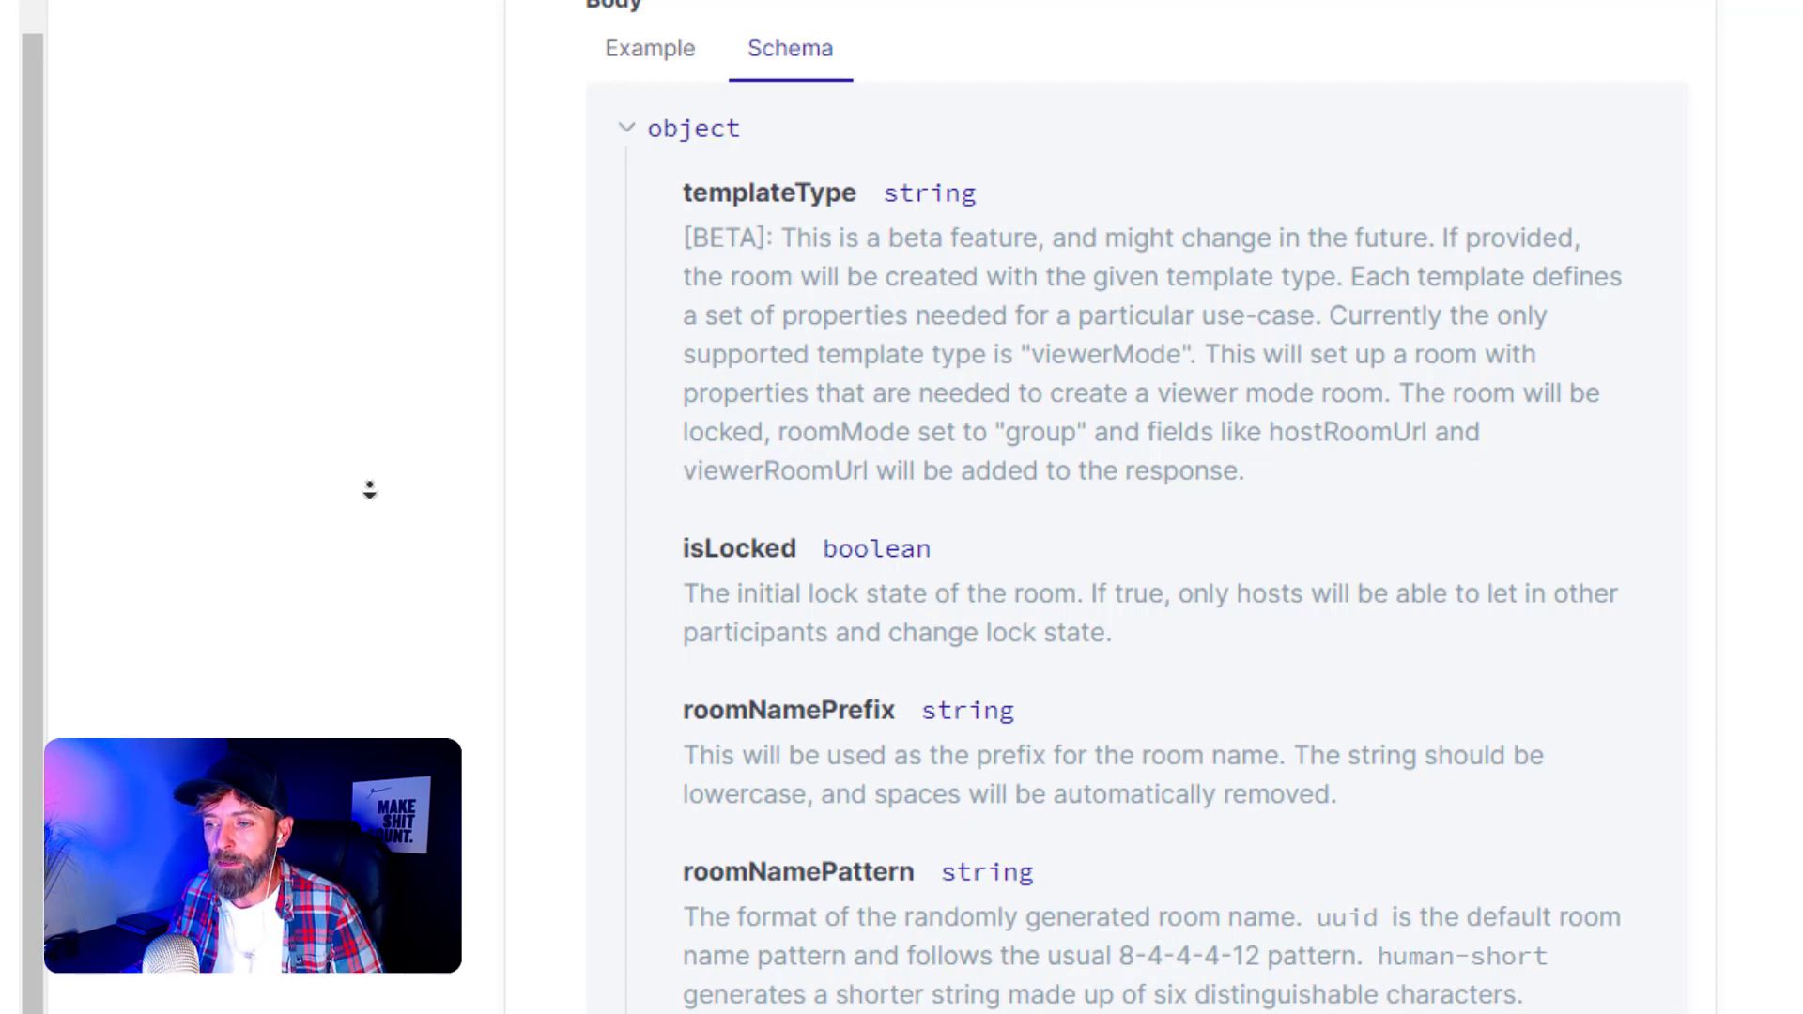
middle_click(366, 535)
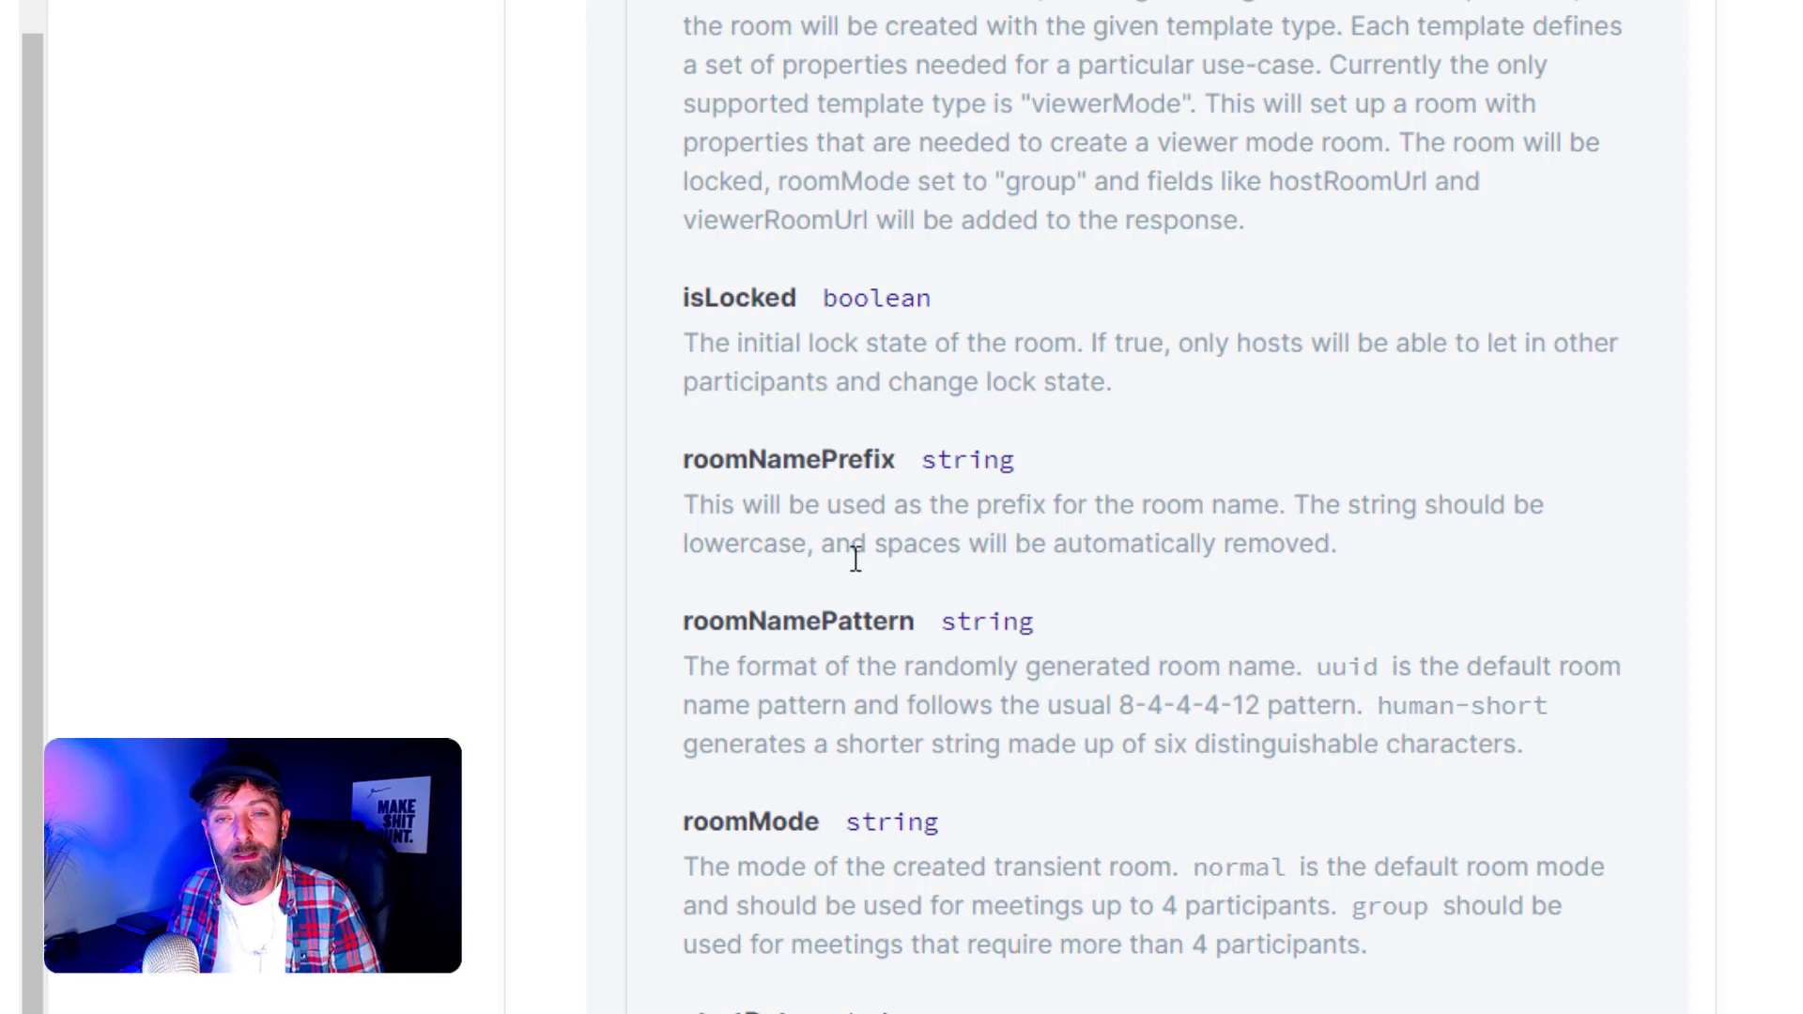
middle_click(430, 550)
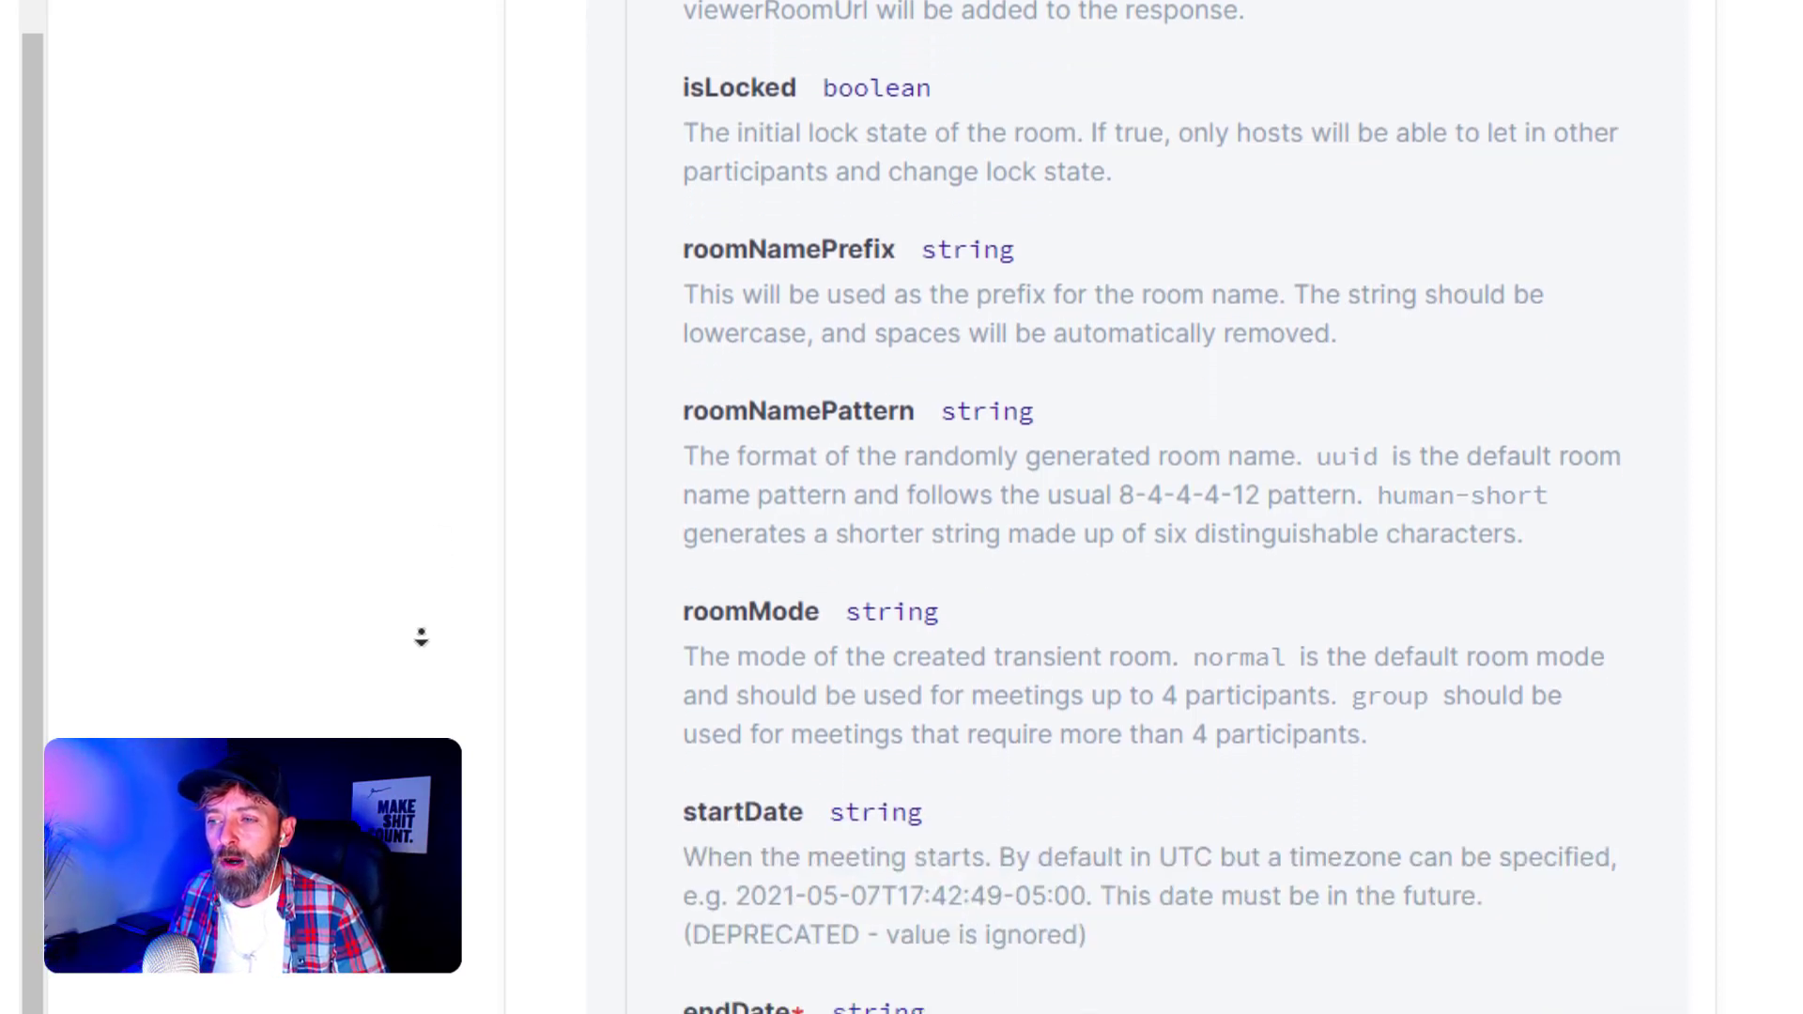
middle_click(423, 630)
middle_click(373, 516)
middle_click(358, 611)
left_click_drag(693, 589, 761, 602)
left_click(735, 550)
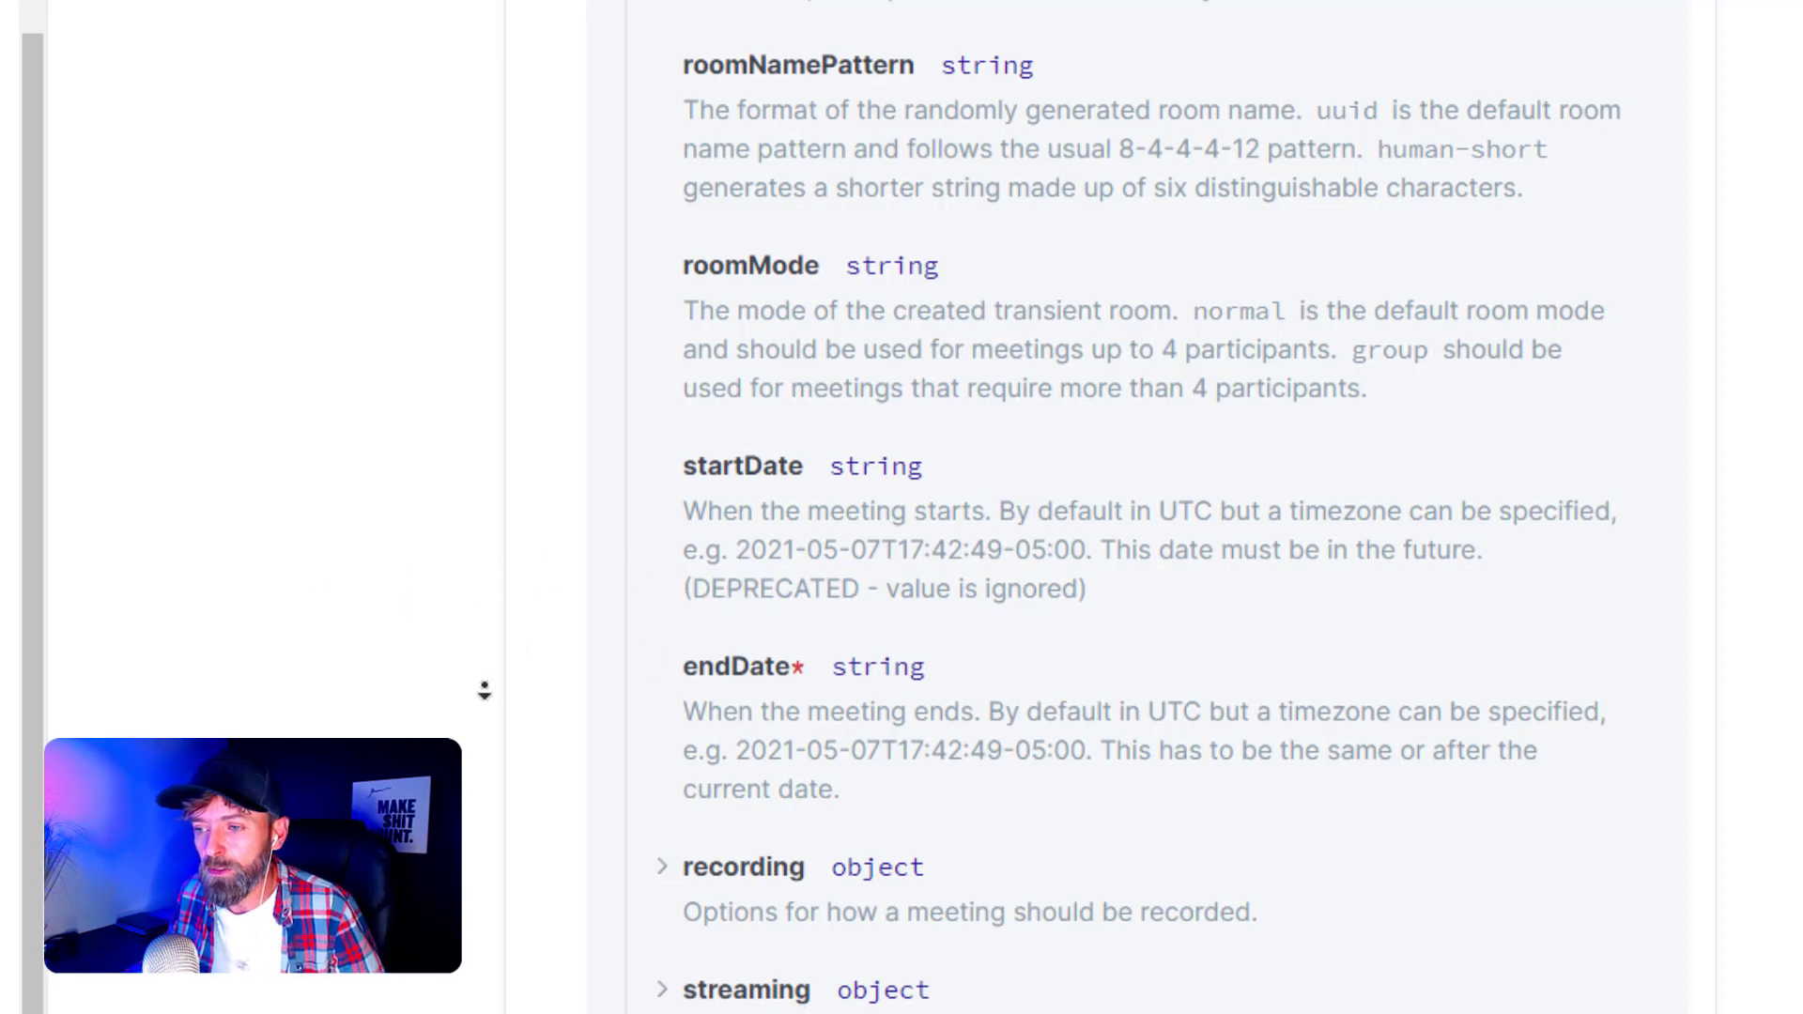
scroll(483, 699, "down", 2)
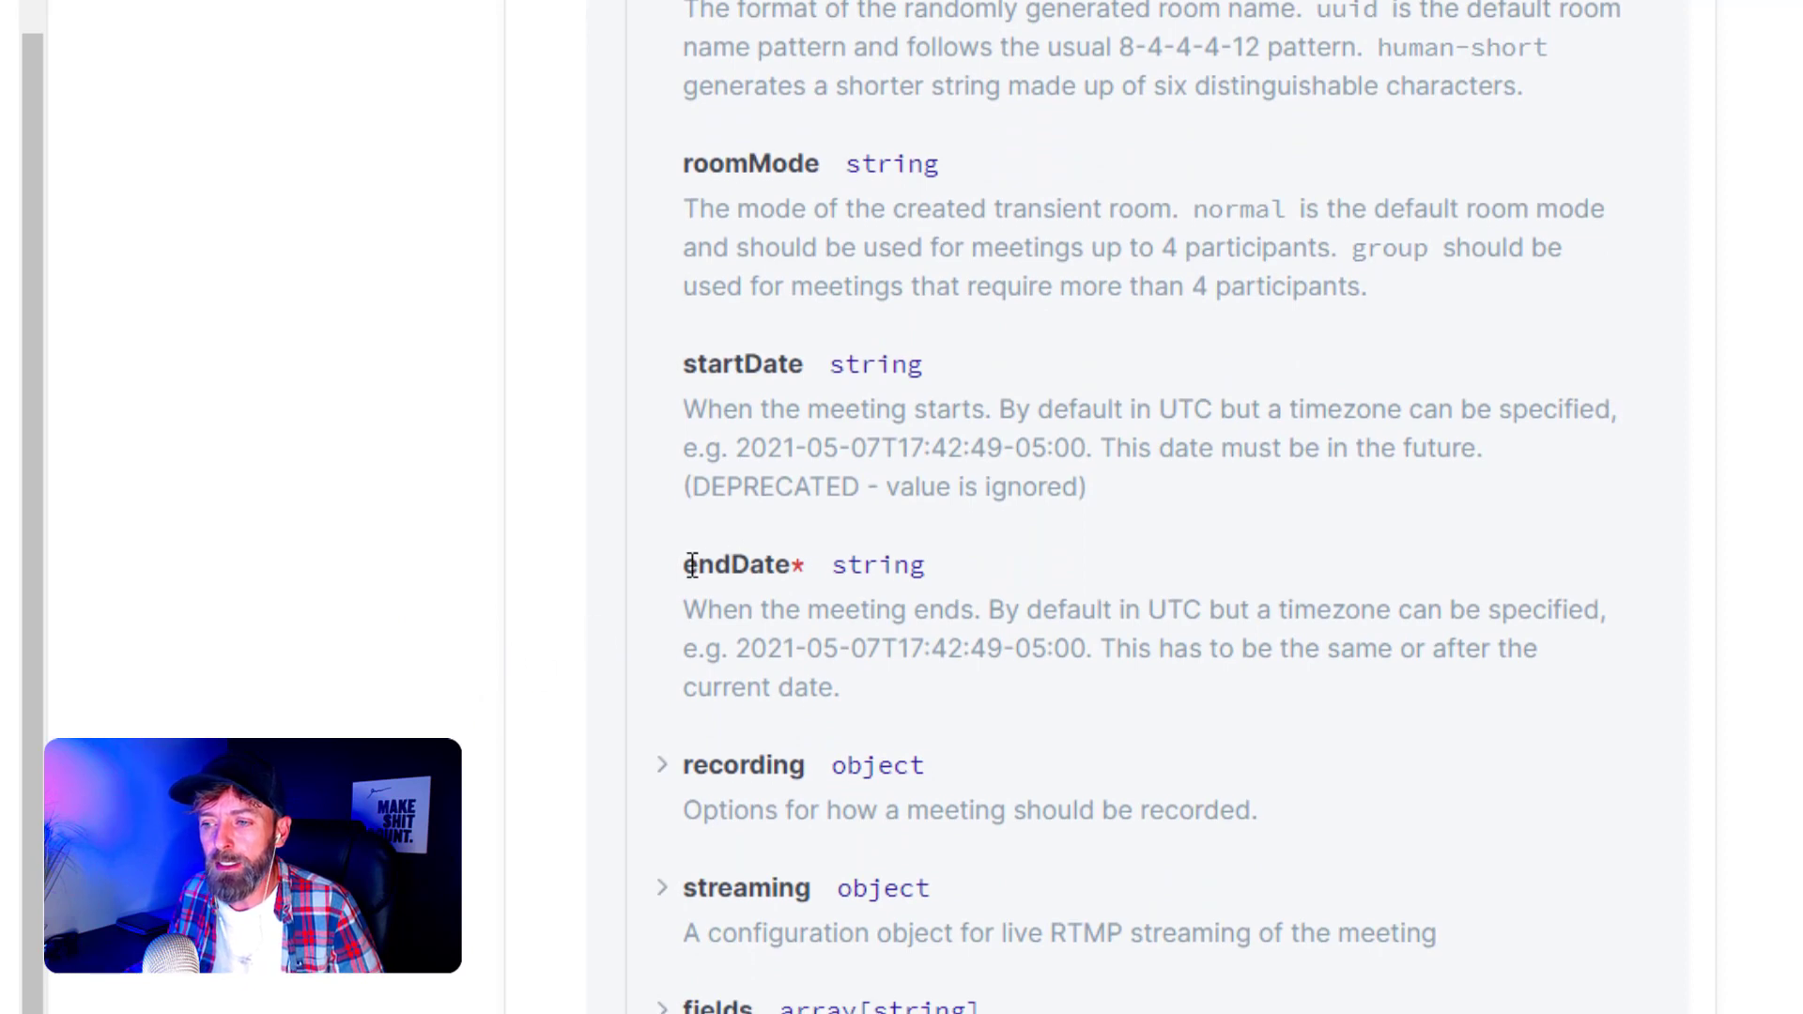
left_click_drag(687, 564, 799, 565)
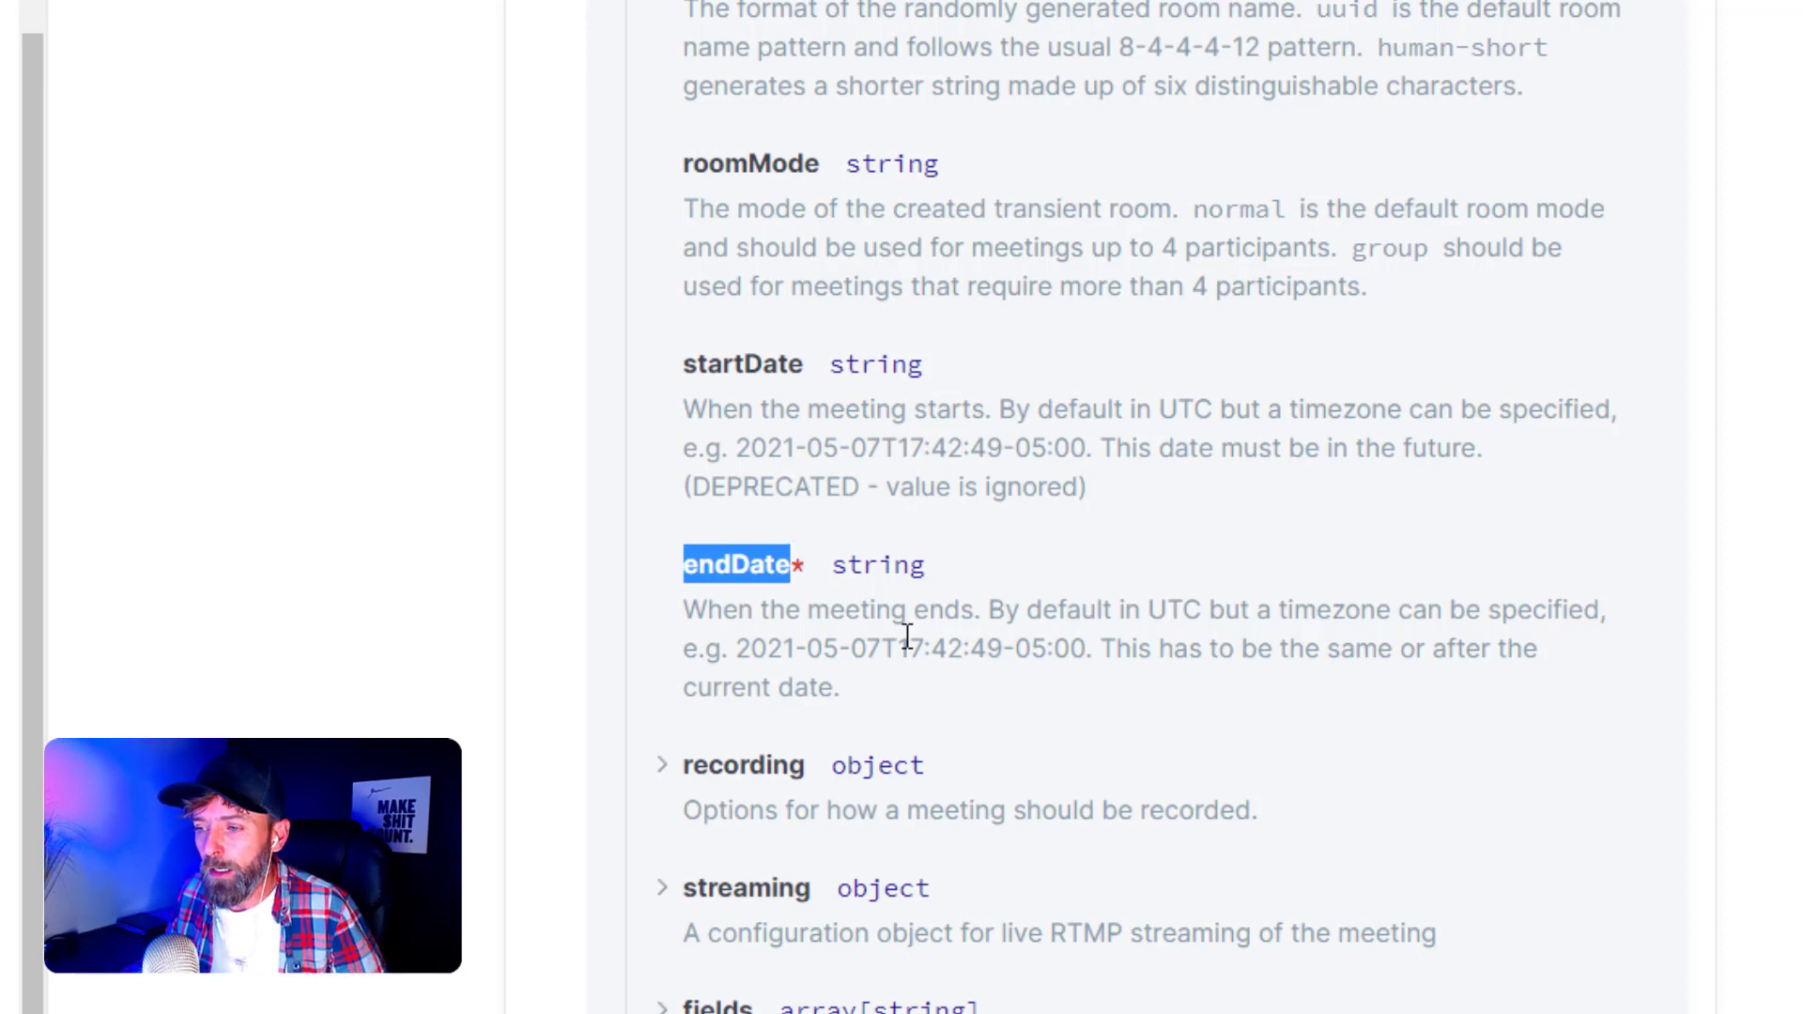
left_click(804, 578)
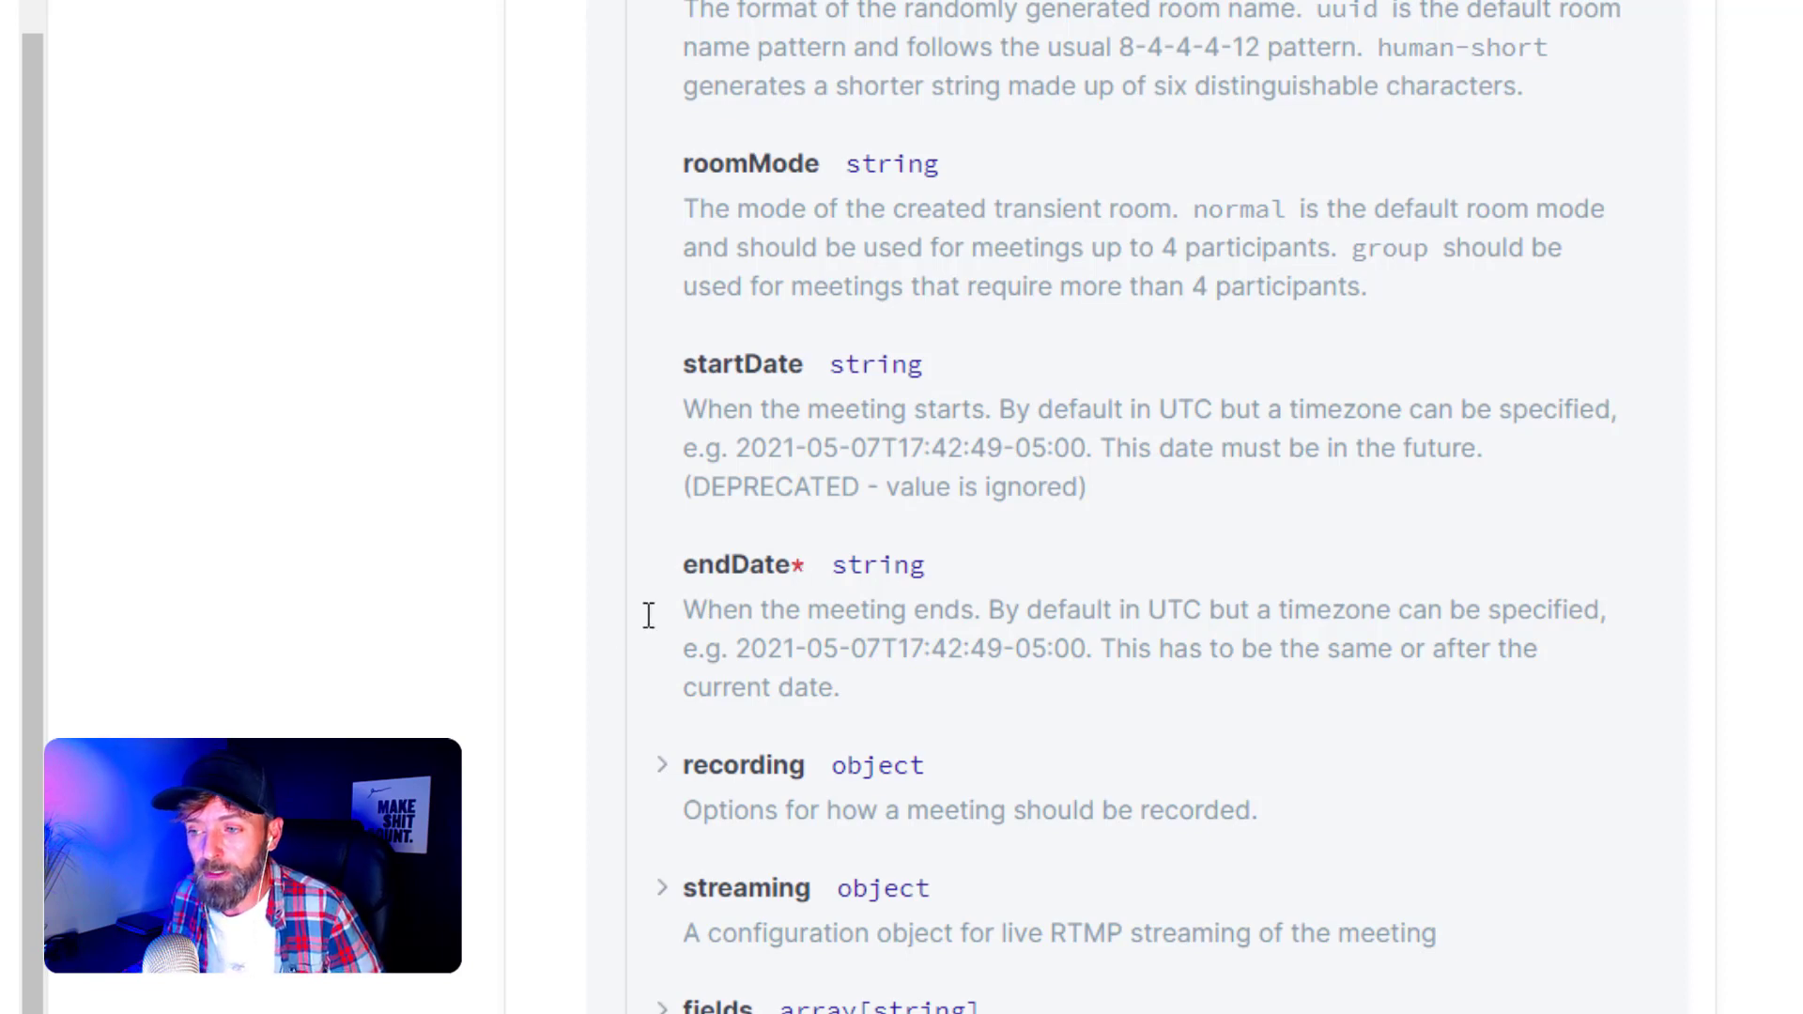
middle_click(376, 671)
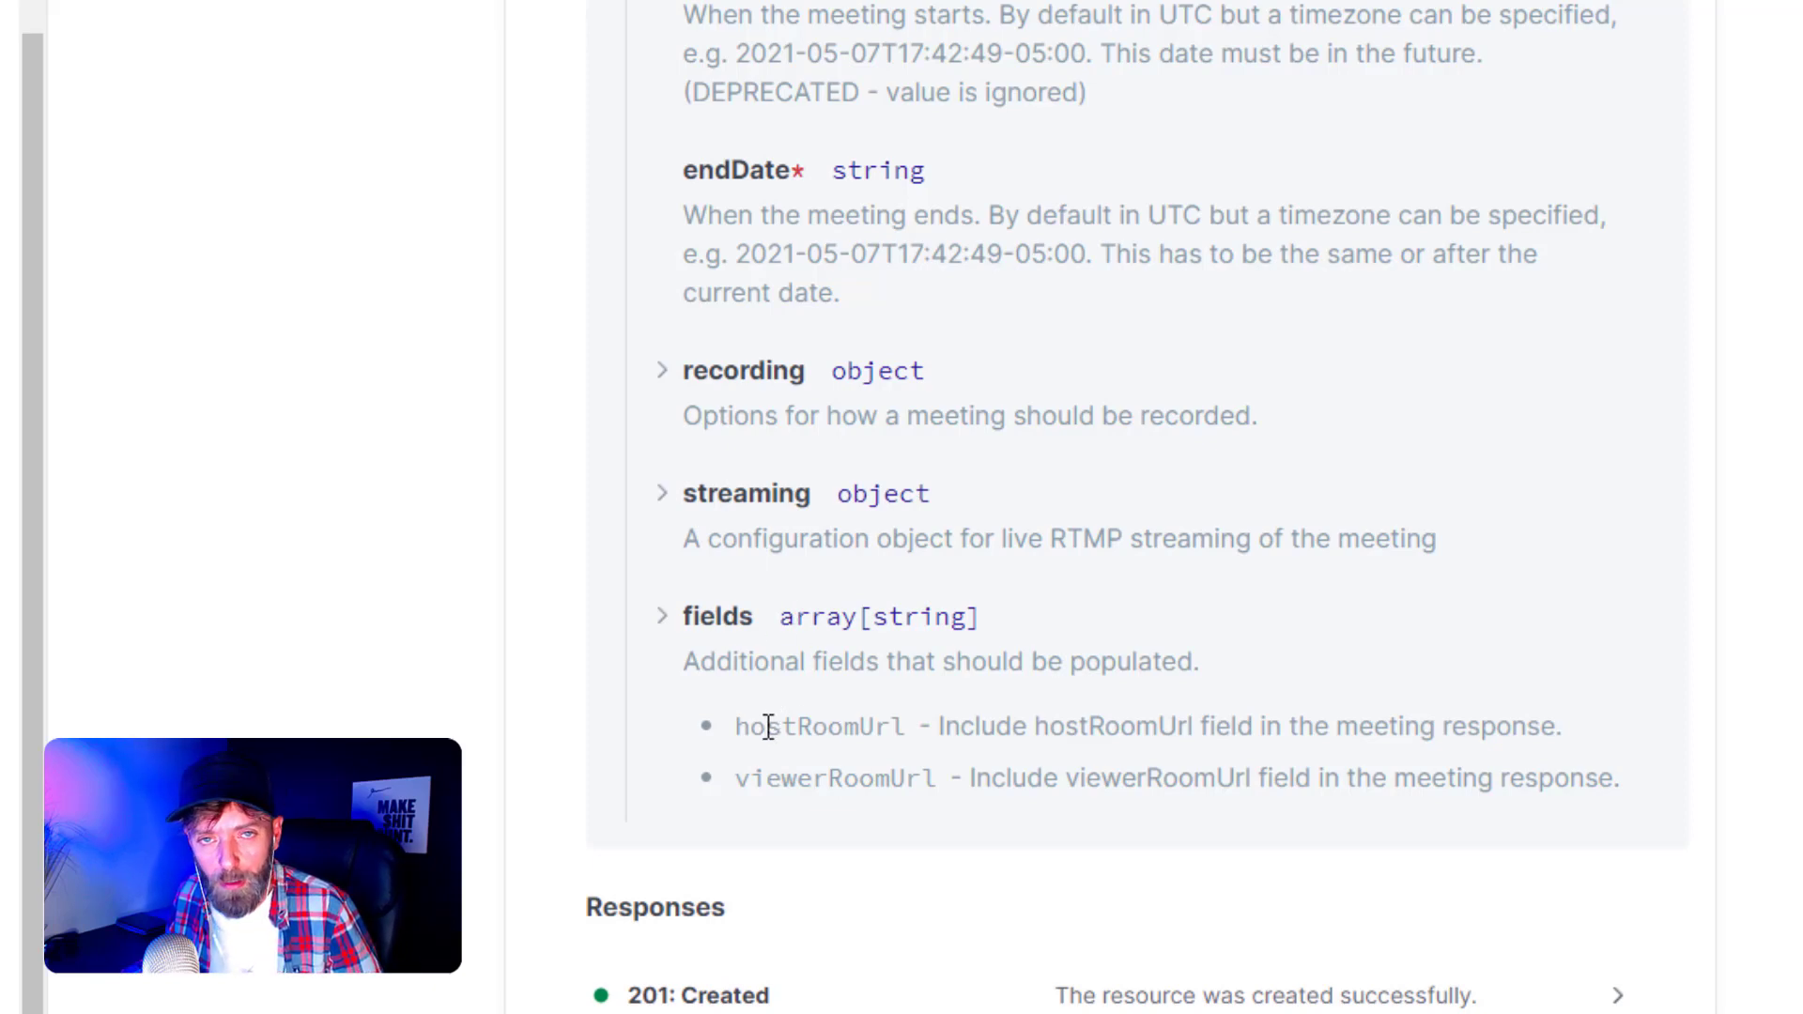
left_click_drag(738, 735, 896, 736)
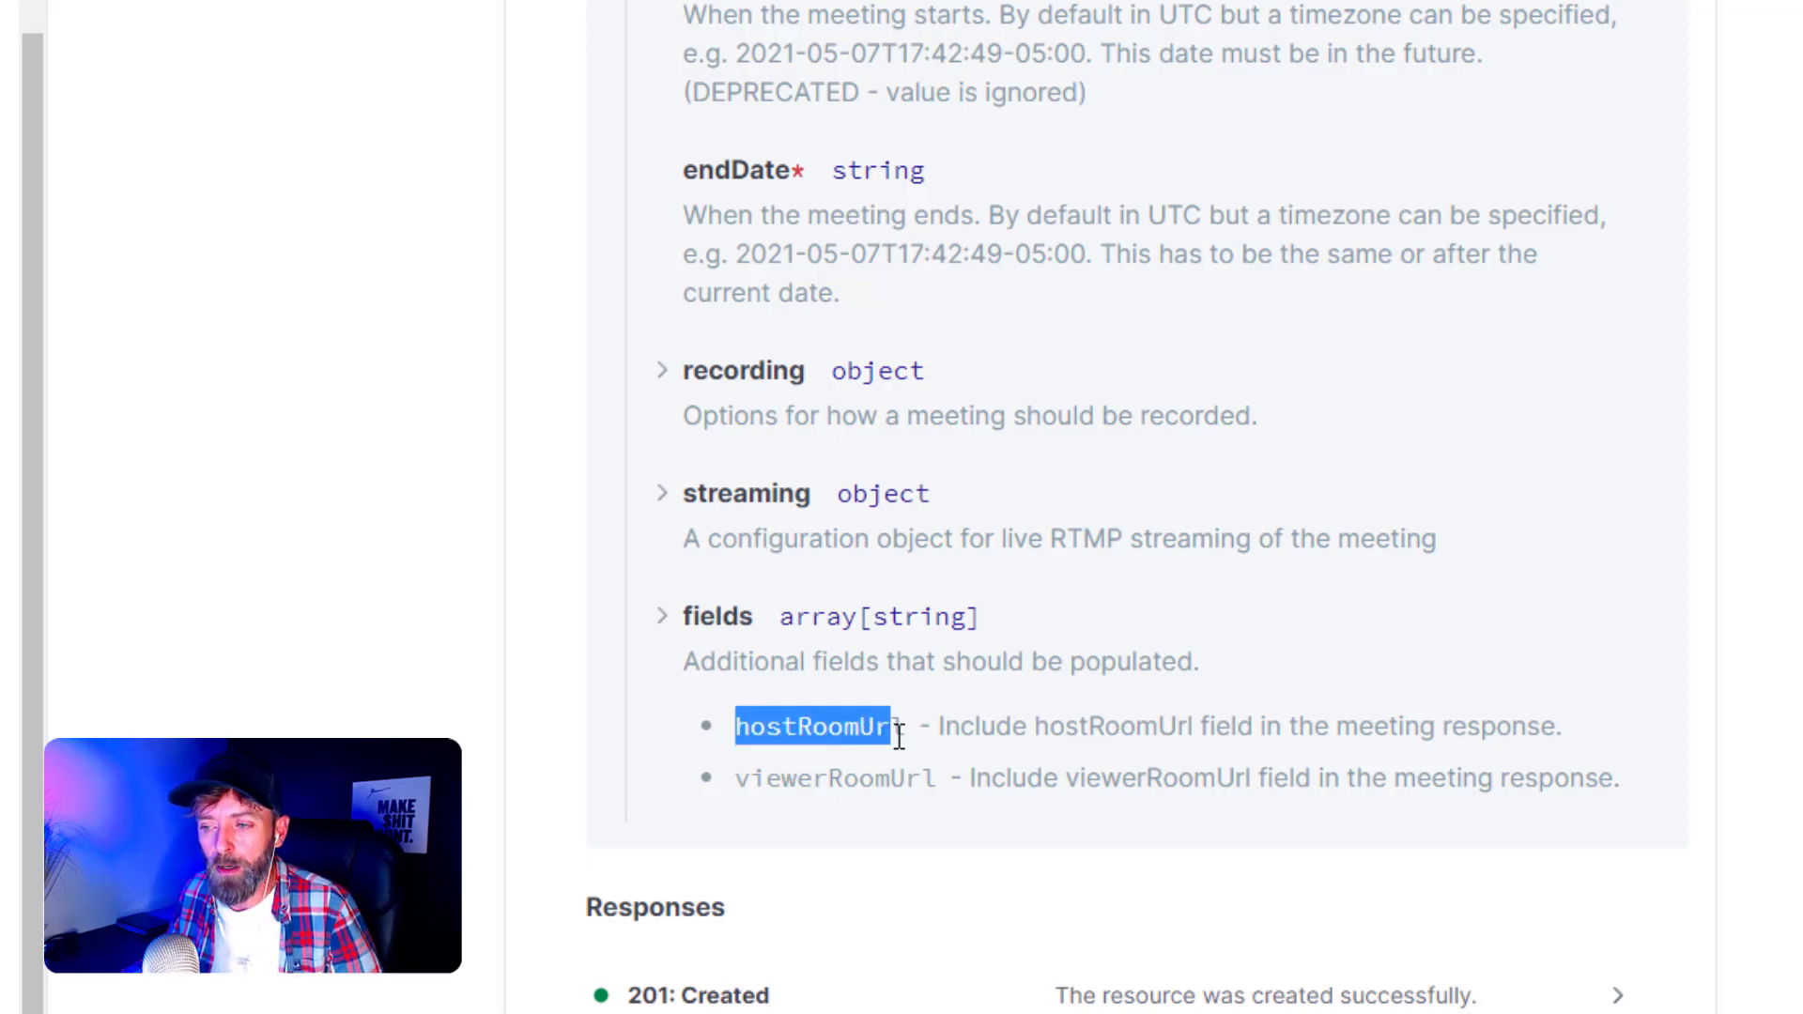
left_click(857, 769)
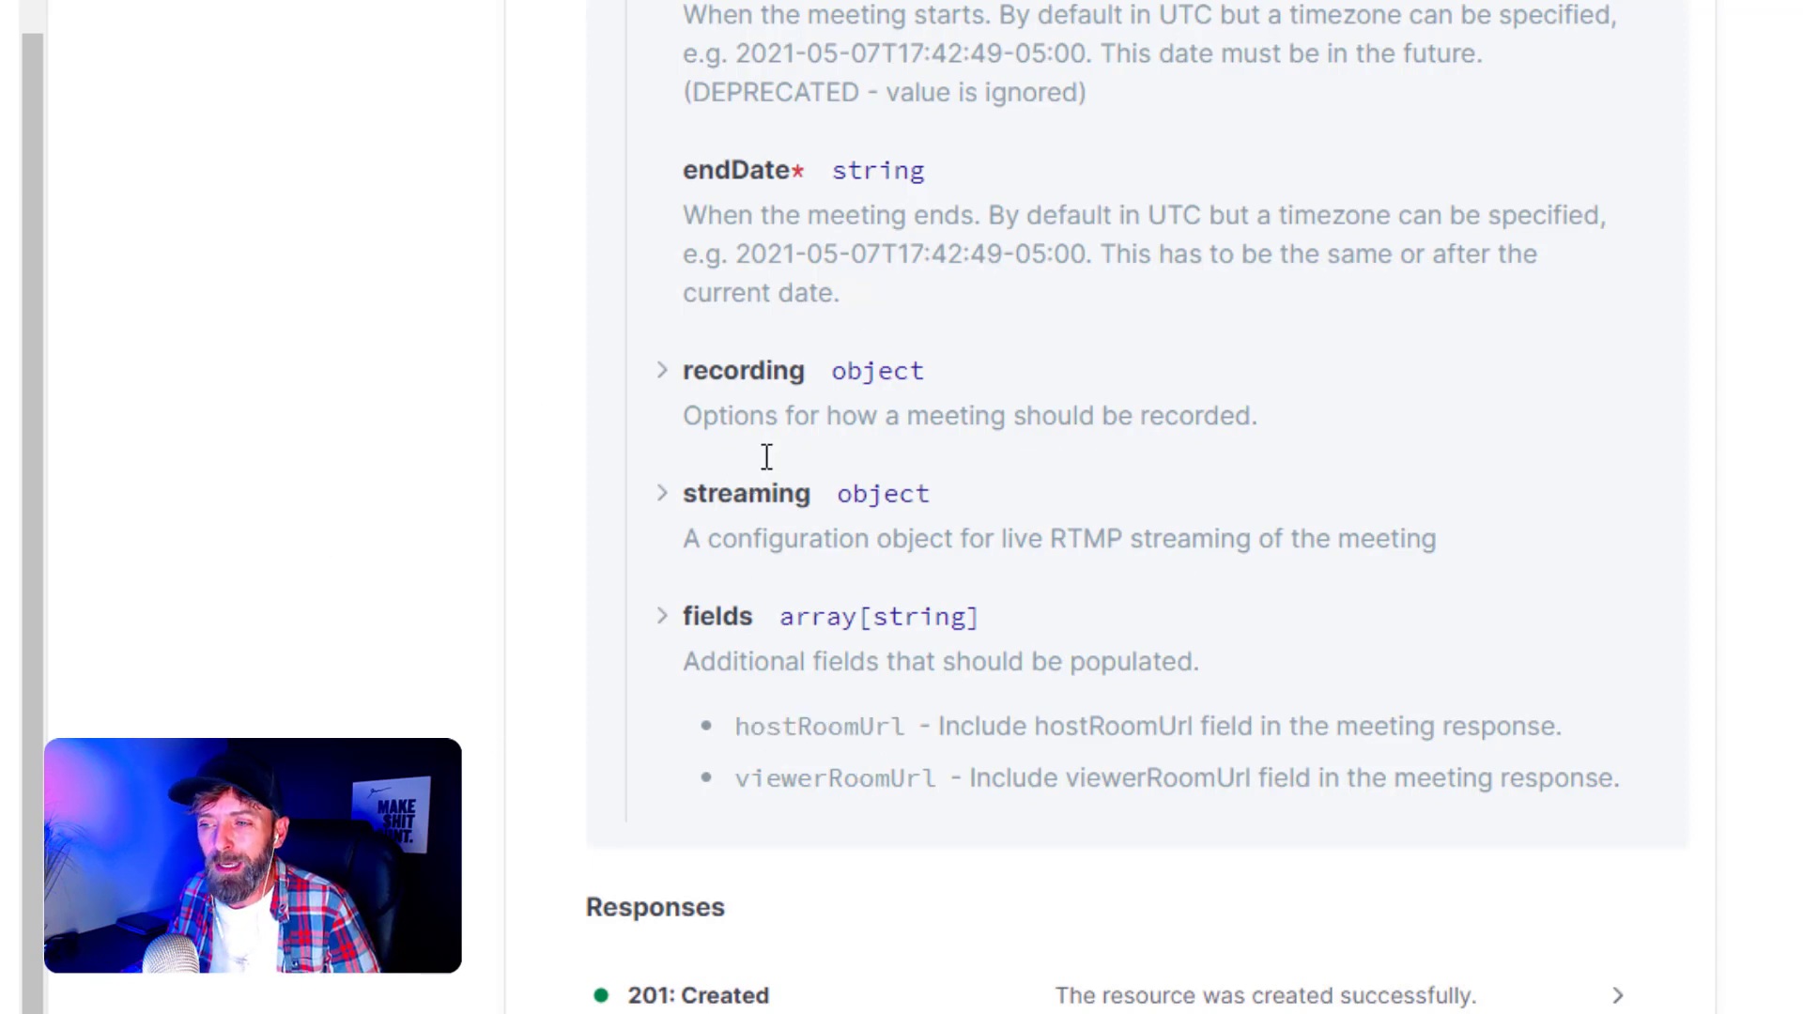
scroll(316, 409, "up", 1)
scroll(316, 409, "up", 8)
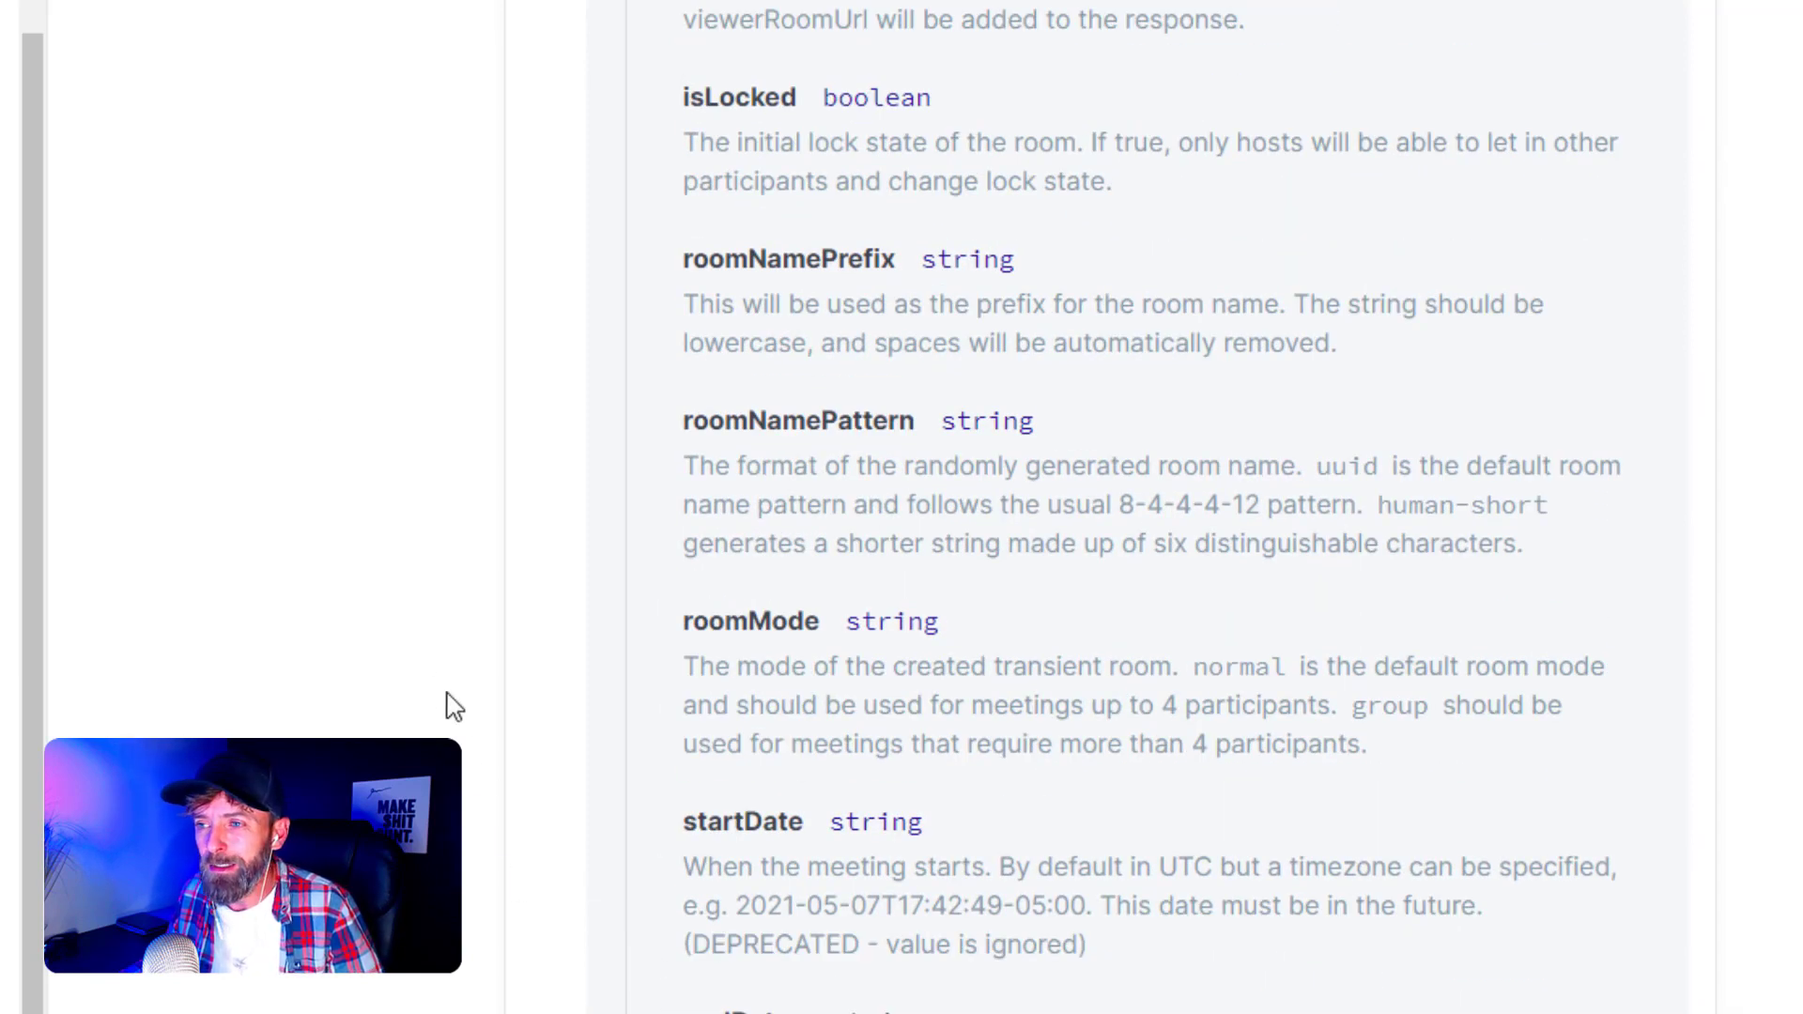
scroll(419, 596, "up", 3)
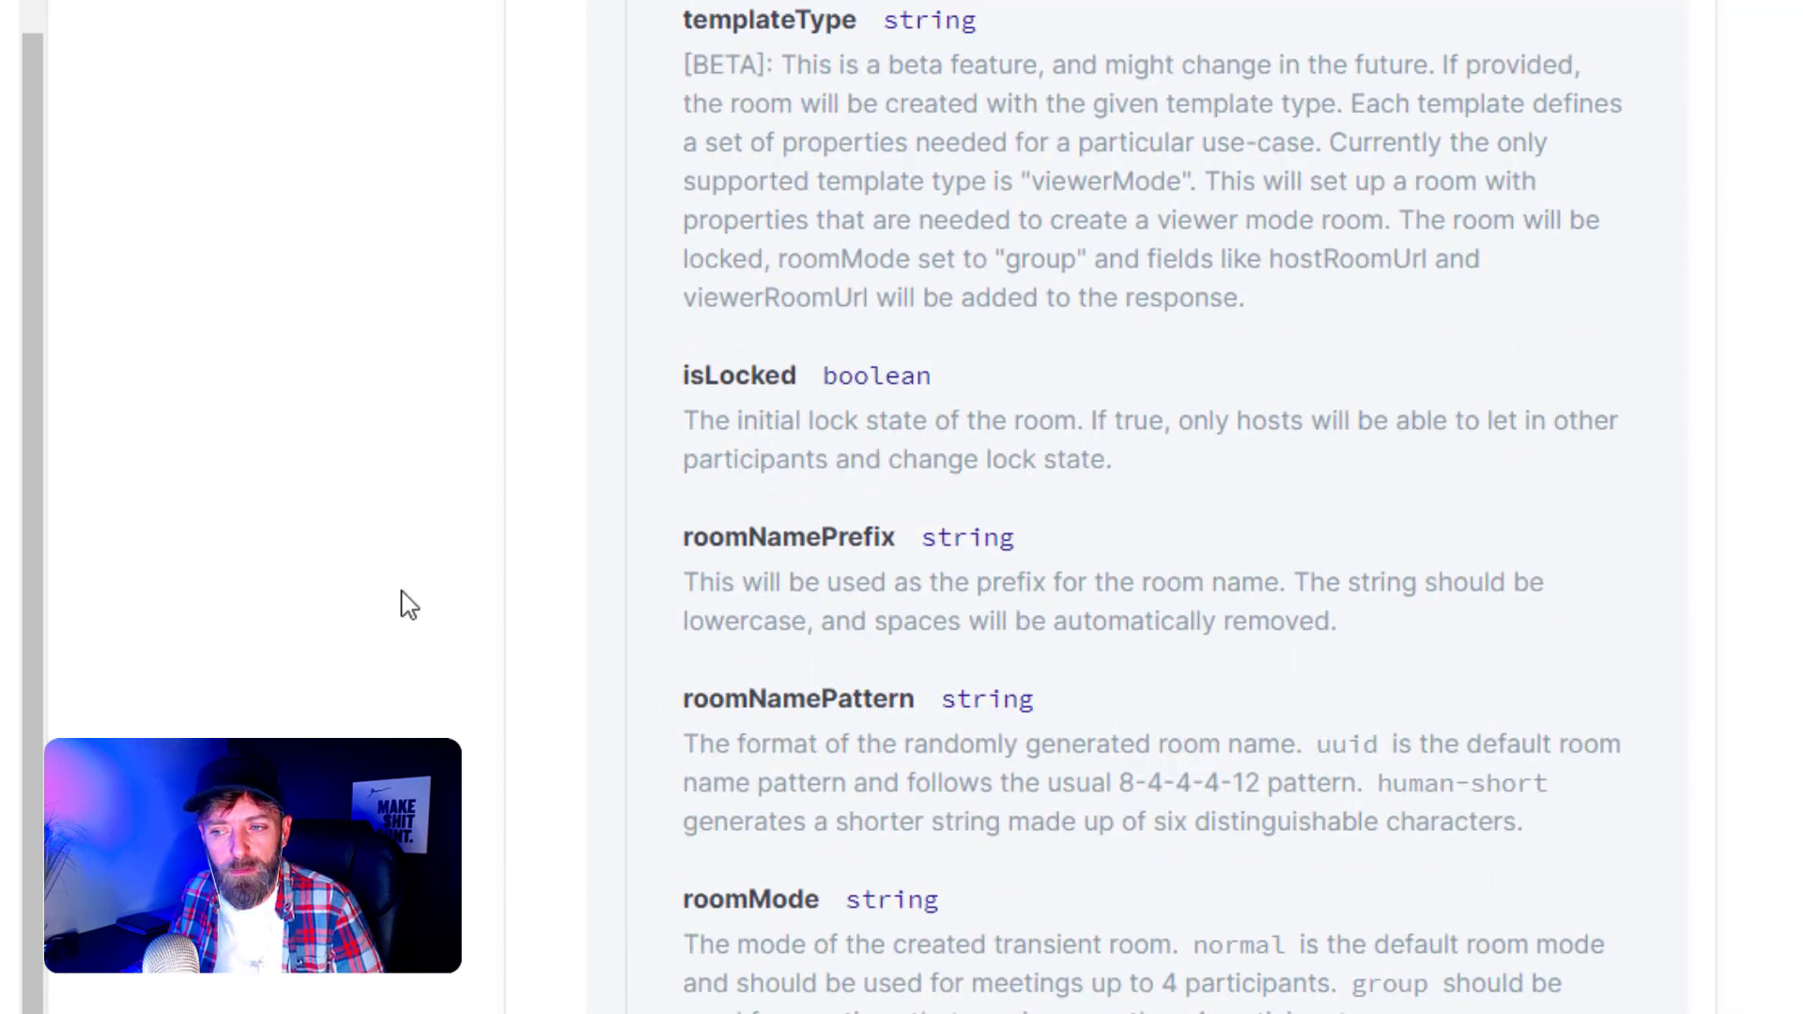
scroll(404, 507, "up", 3)
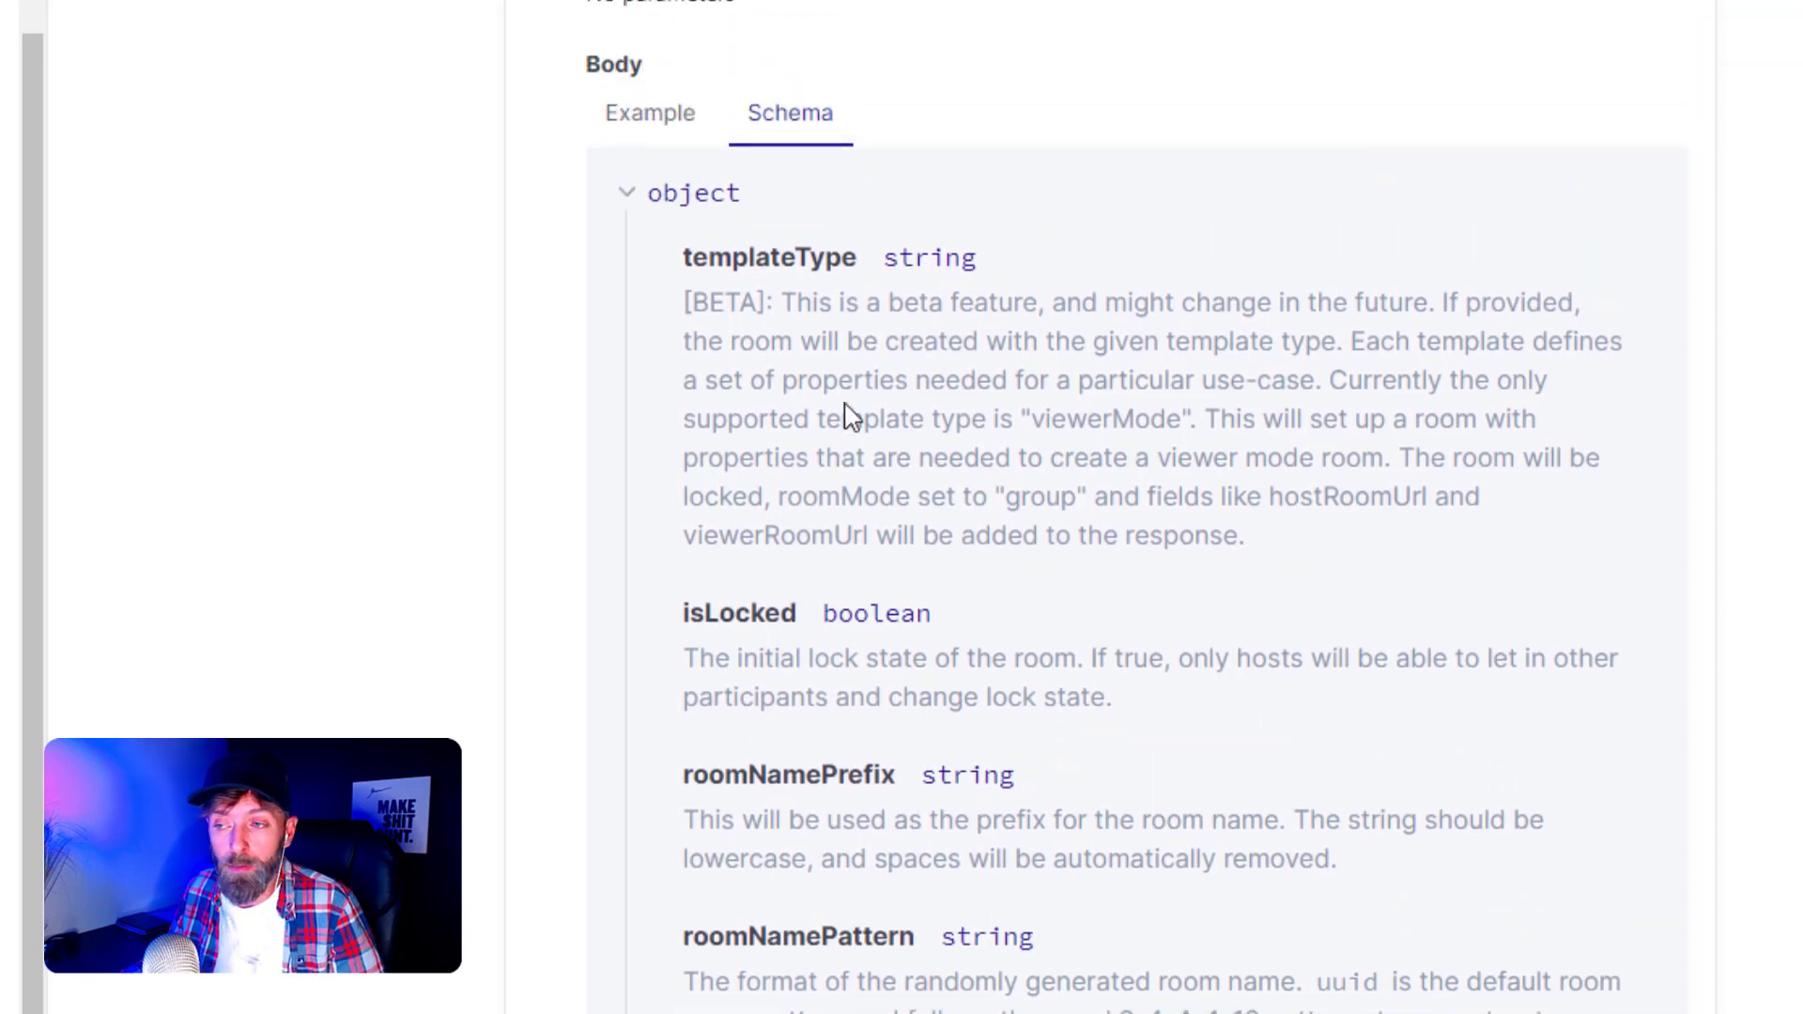
left_click_drag(702, 259, 848, 259)
left_click(889, 347)
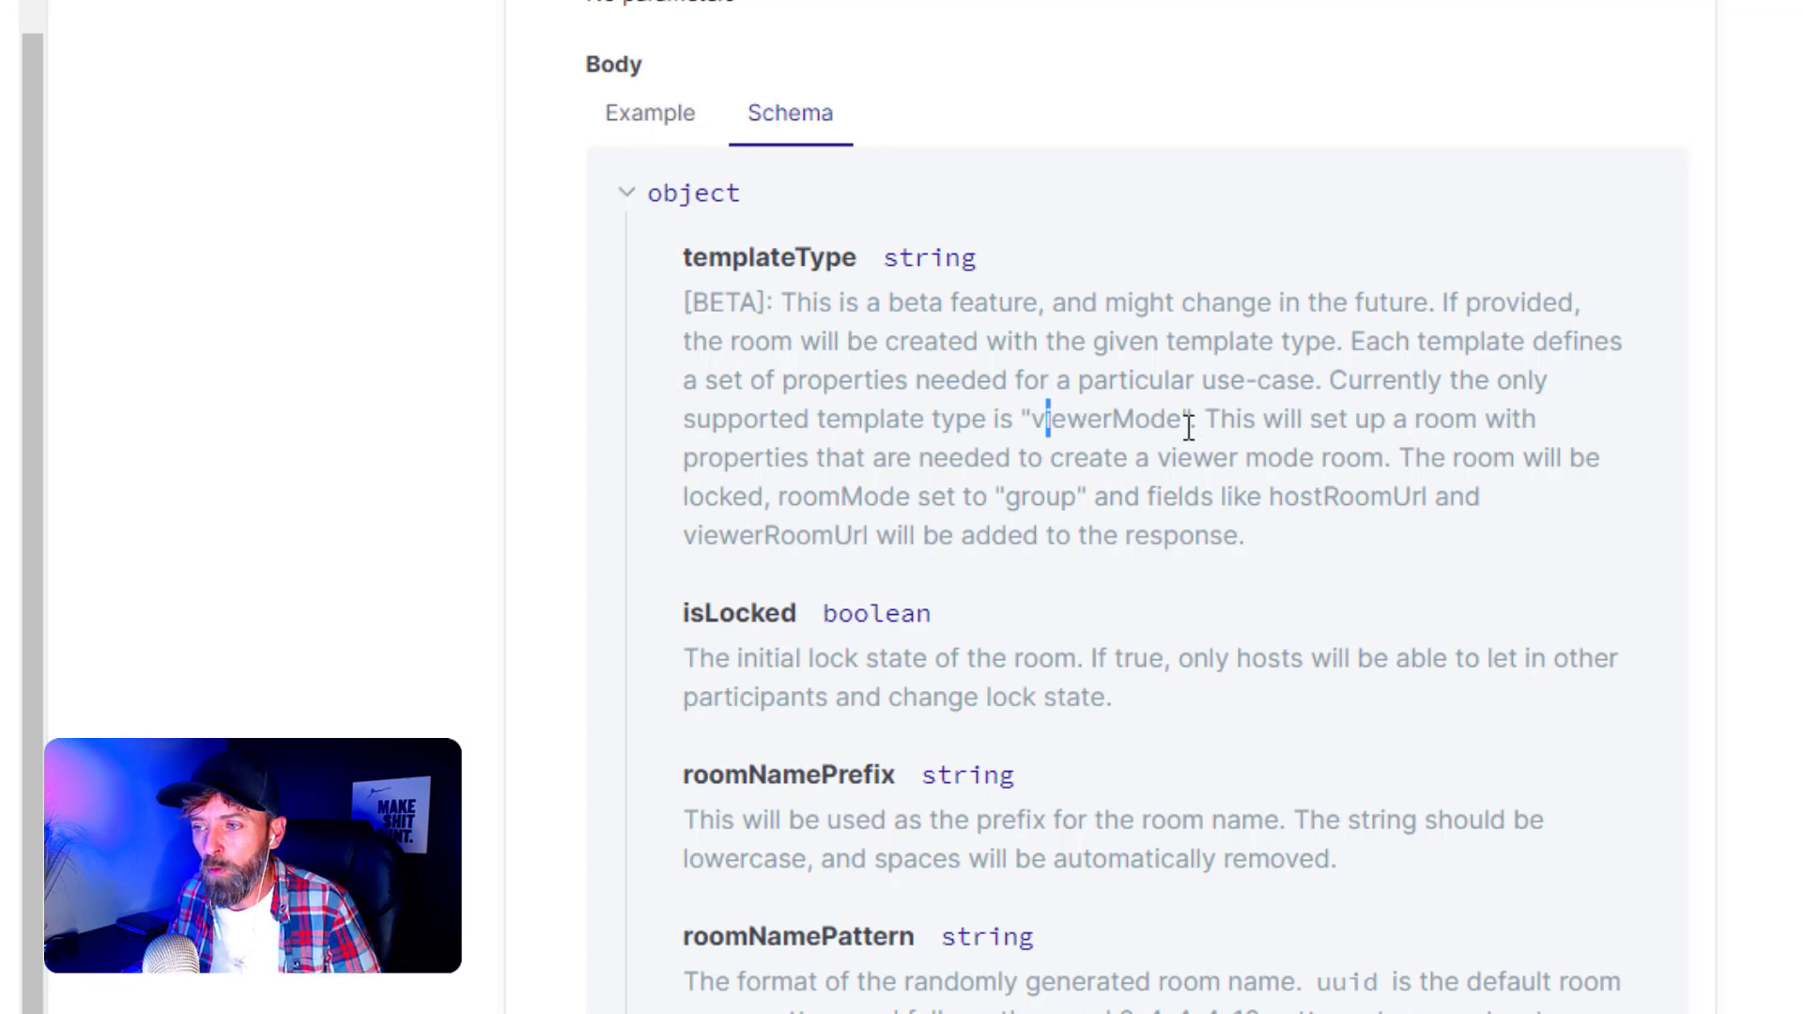
left_click_drag(1185, 423, 1046, 421)
left_click(1397, 464)
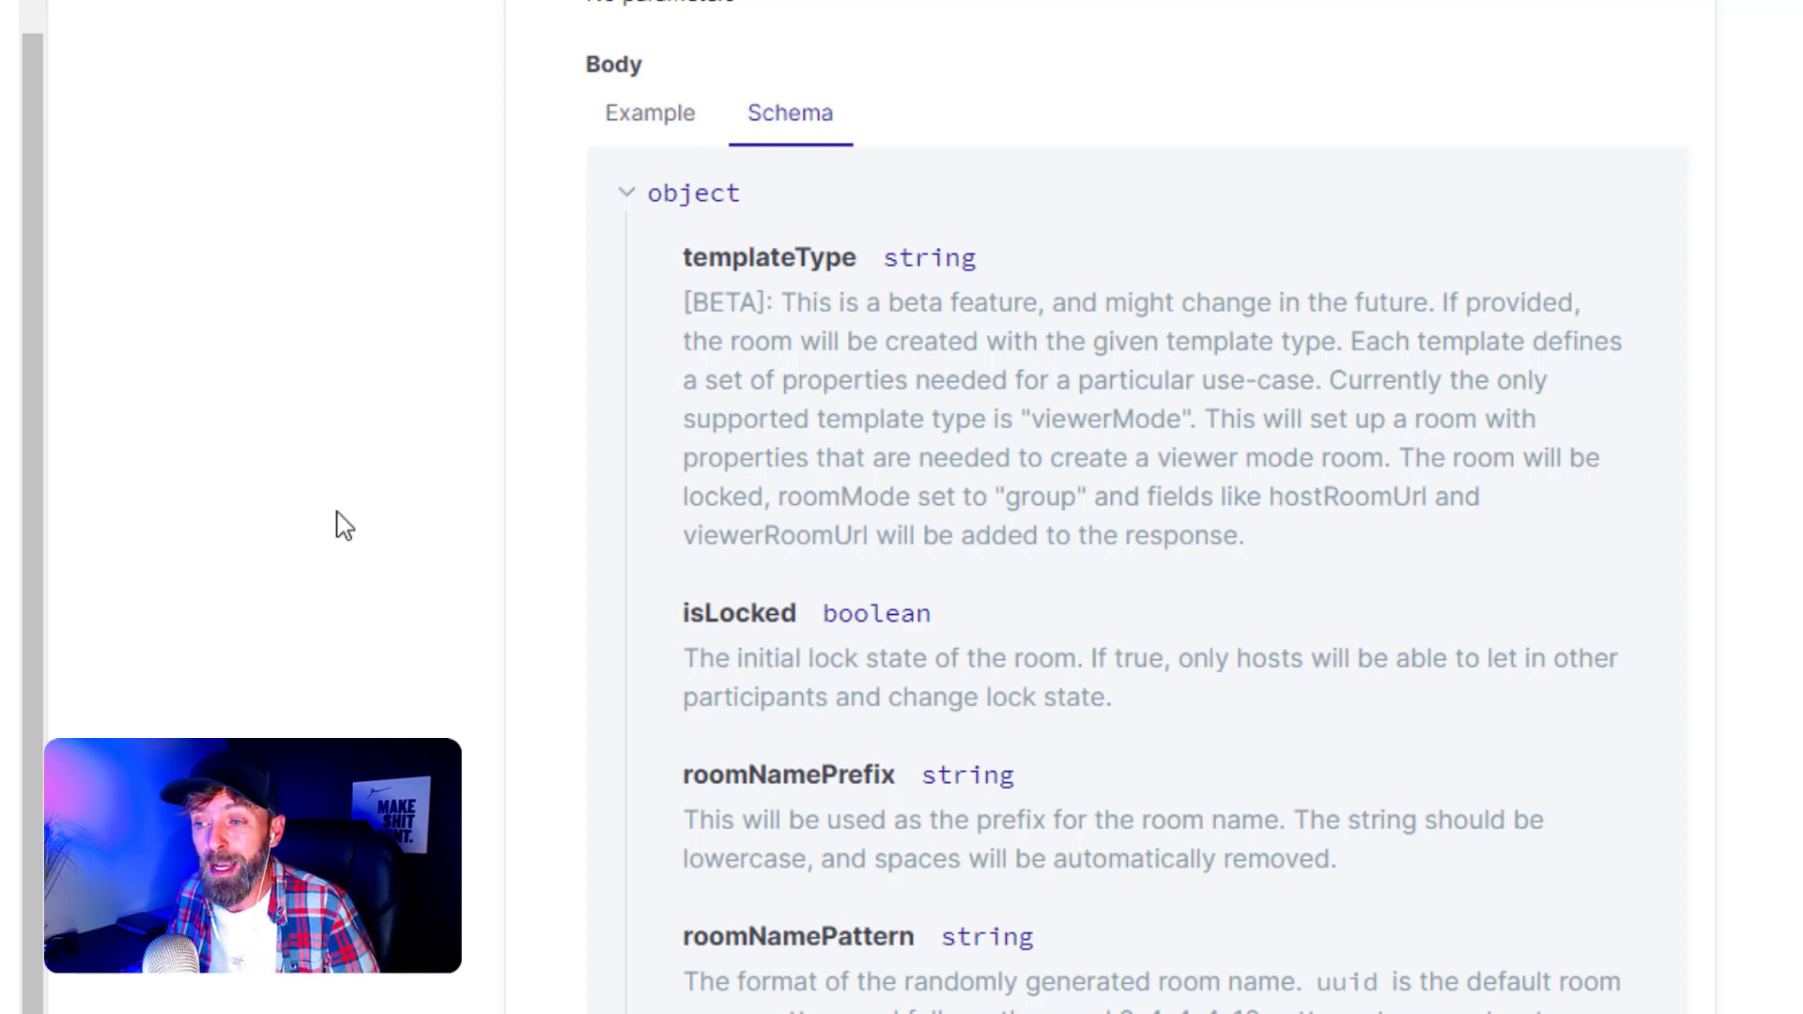
middle_click(330, 569)
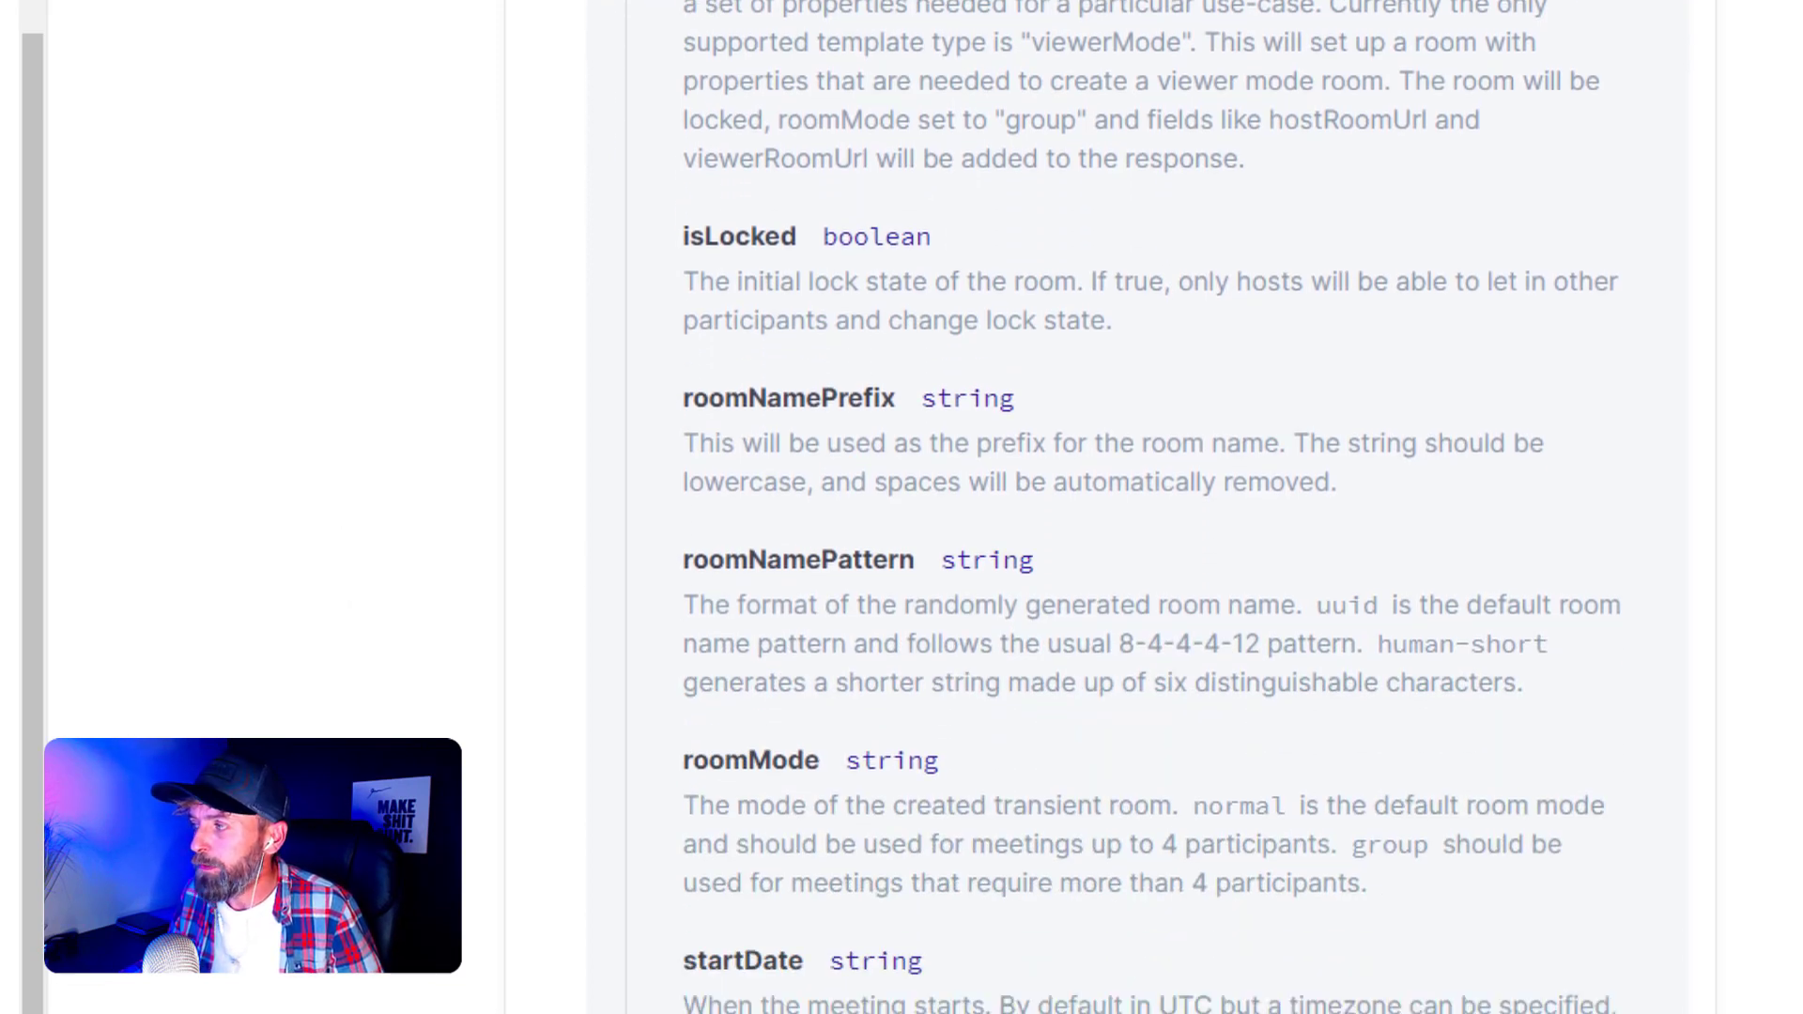
scroll(1108, 507, "down", 13)
scroll(495, 485, "down", 7)
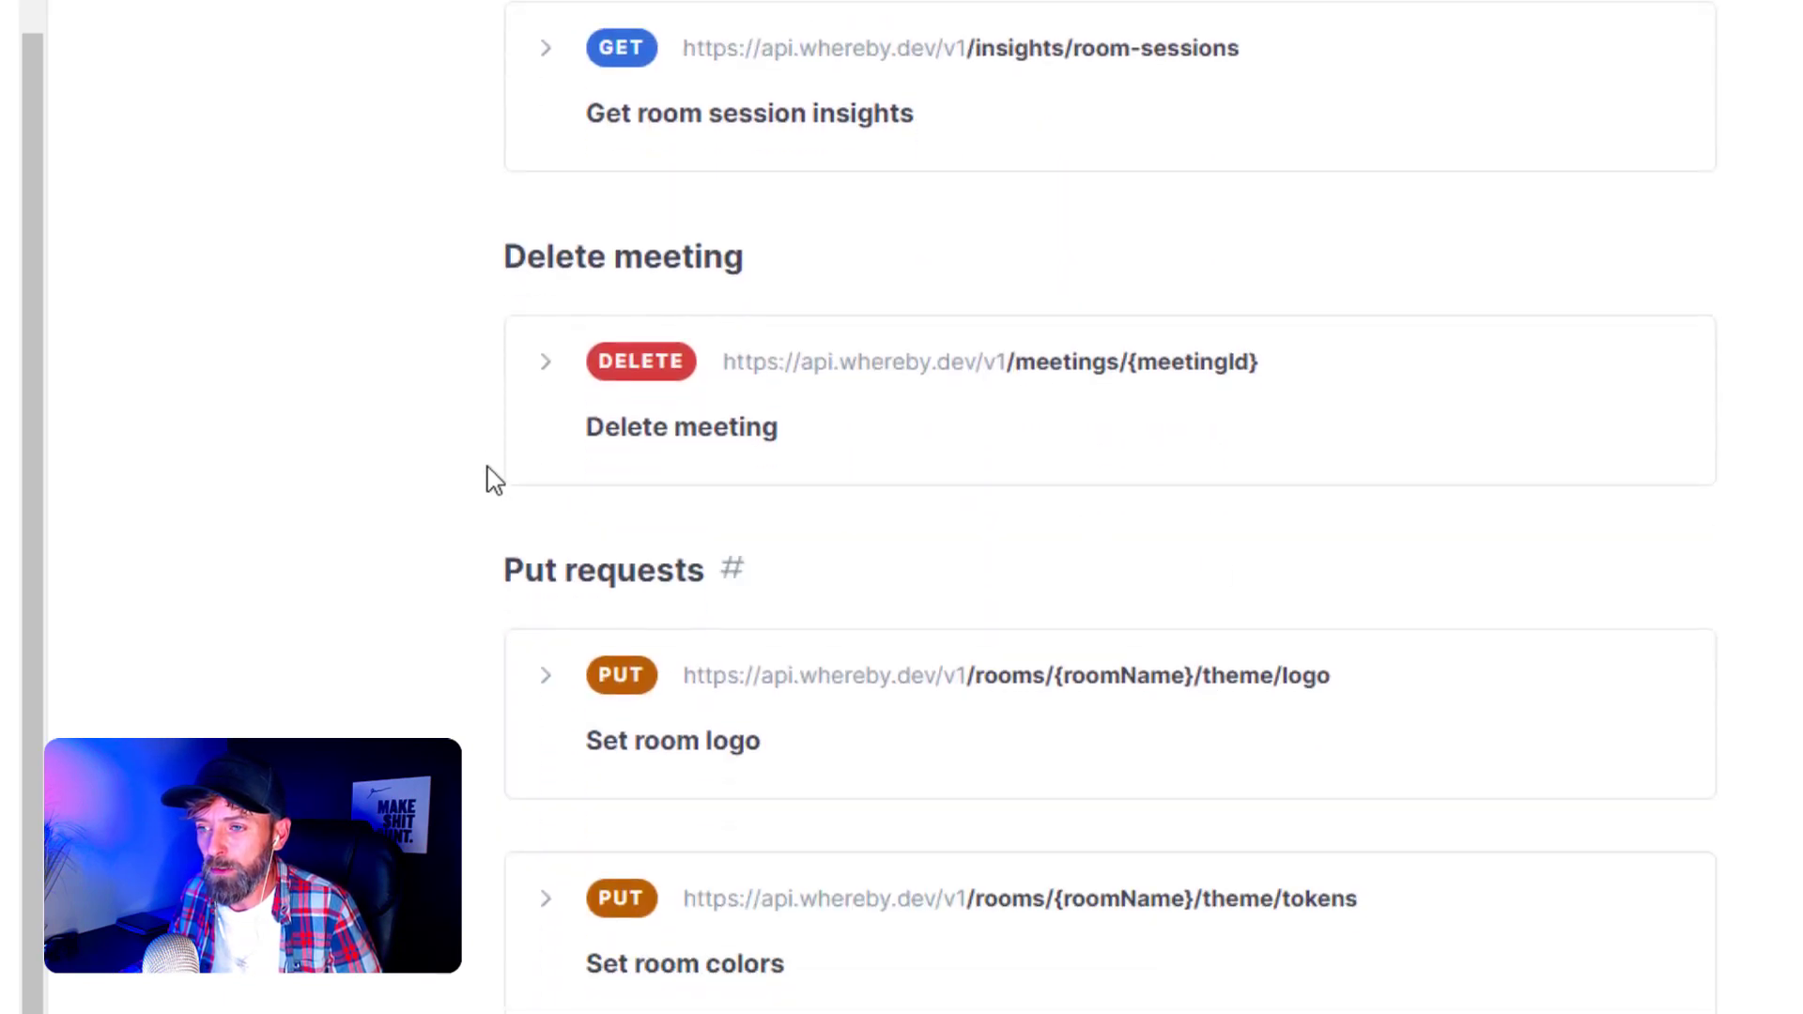
- Expand Delete meeting, then scroll back to Create meeting's 201, 401 and 429 responses
left_click(544, 367)
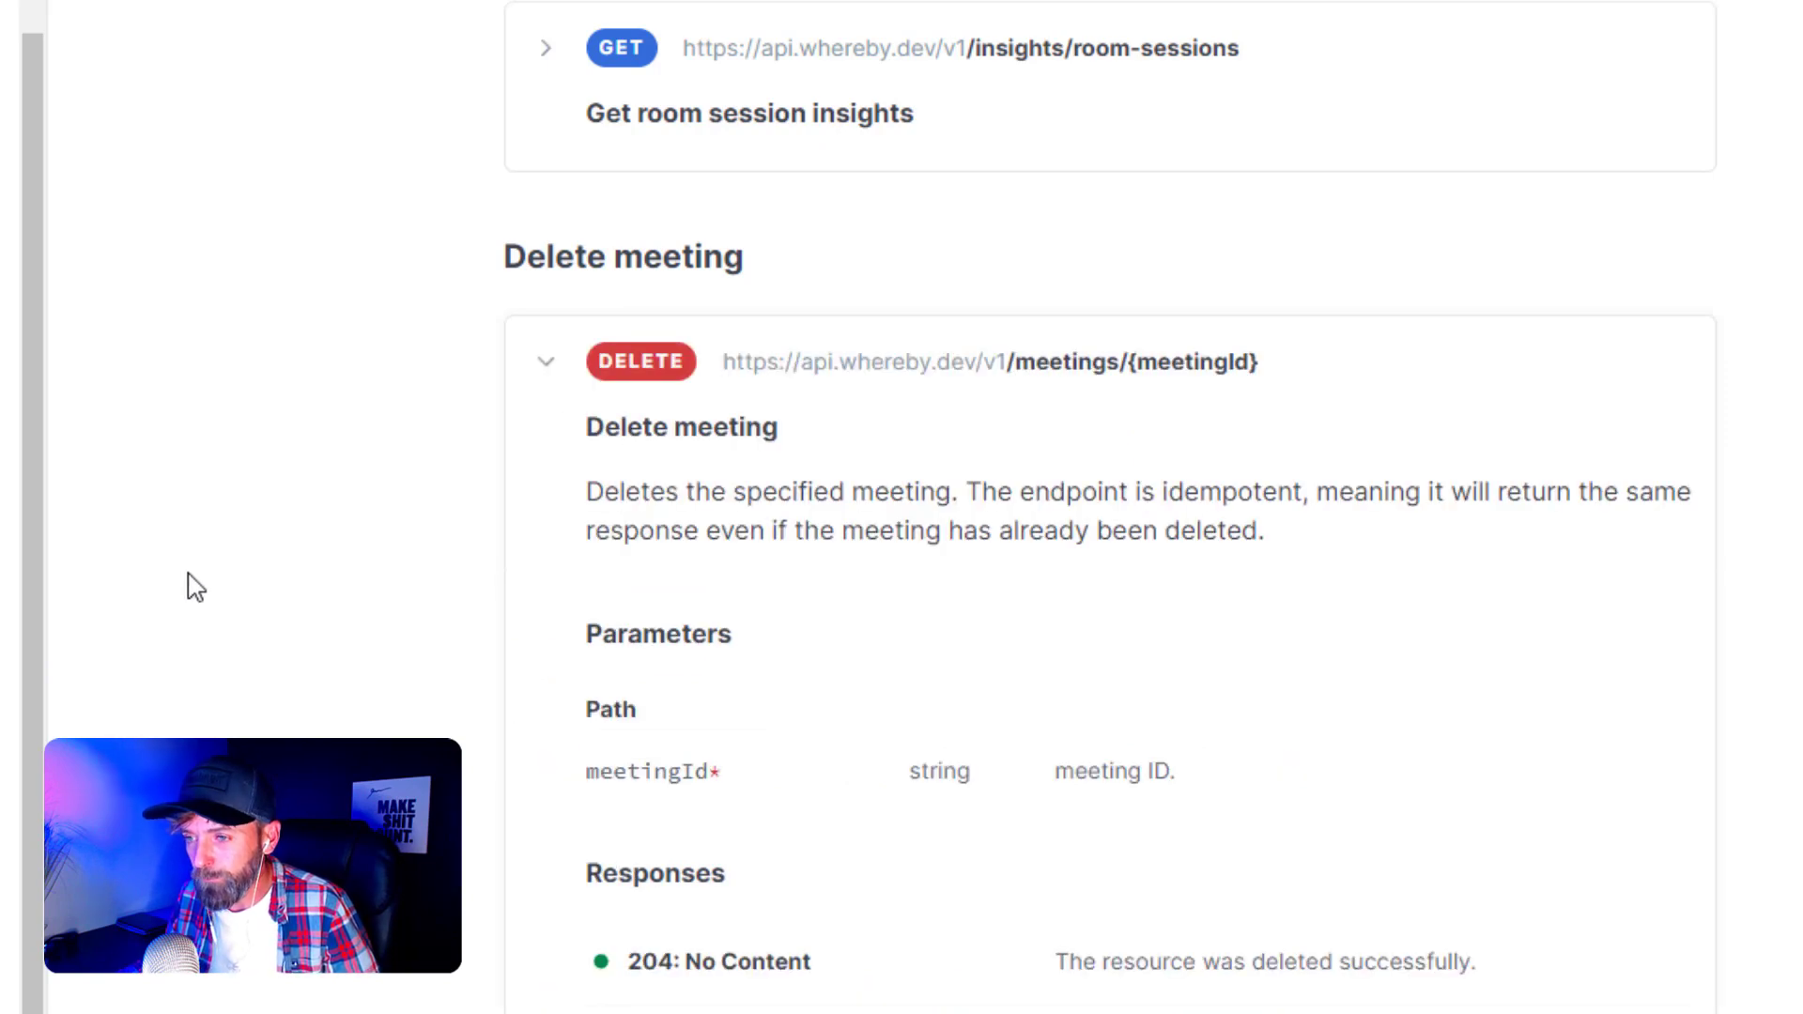
middle_click(231, 550)
middle_click(232, 615)
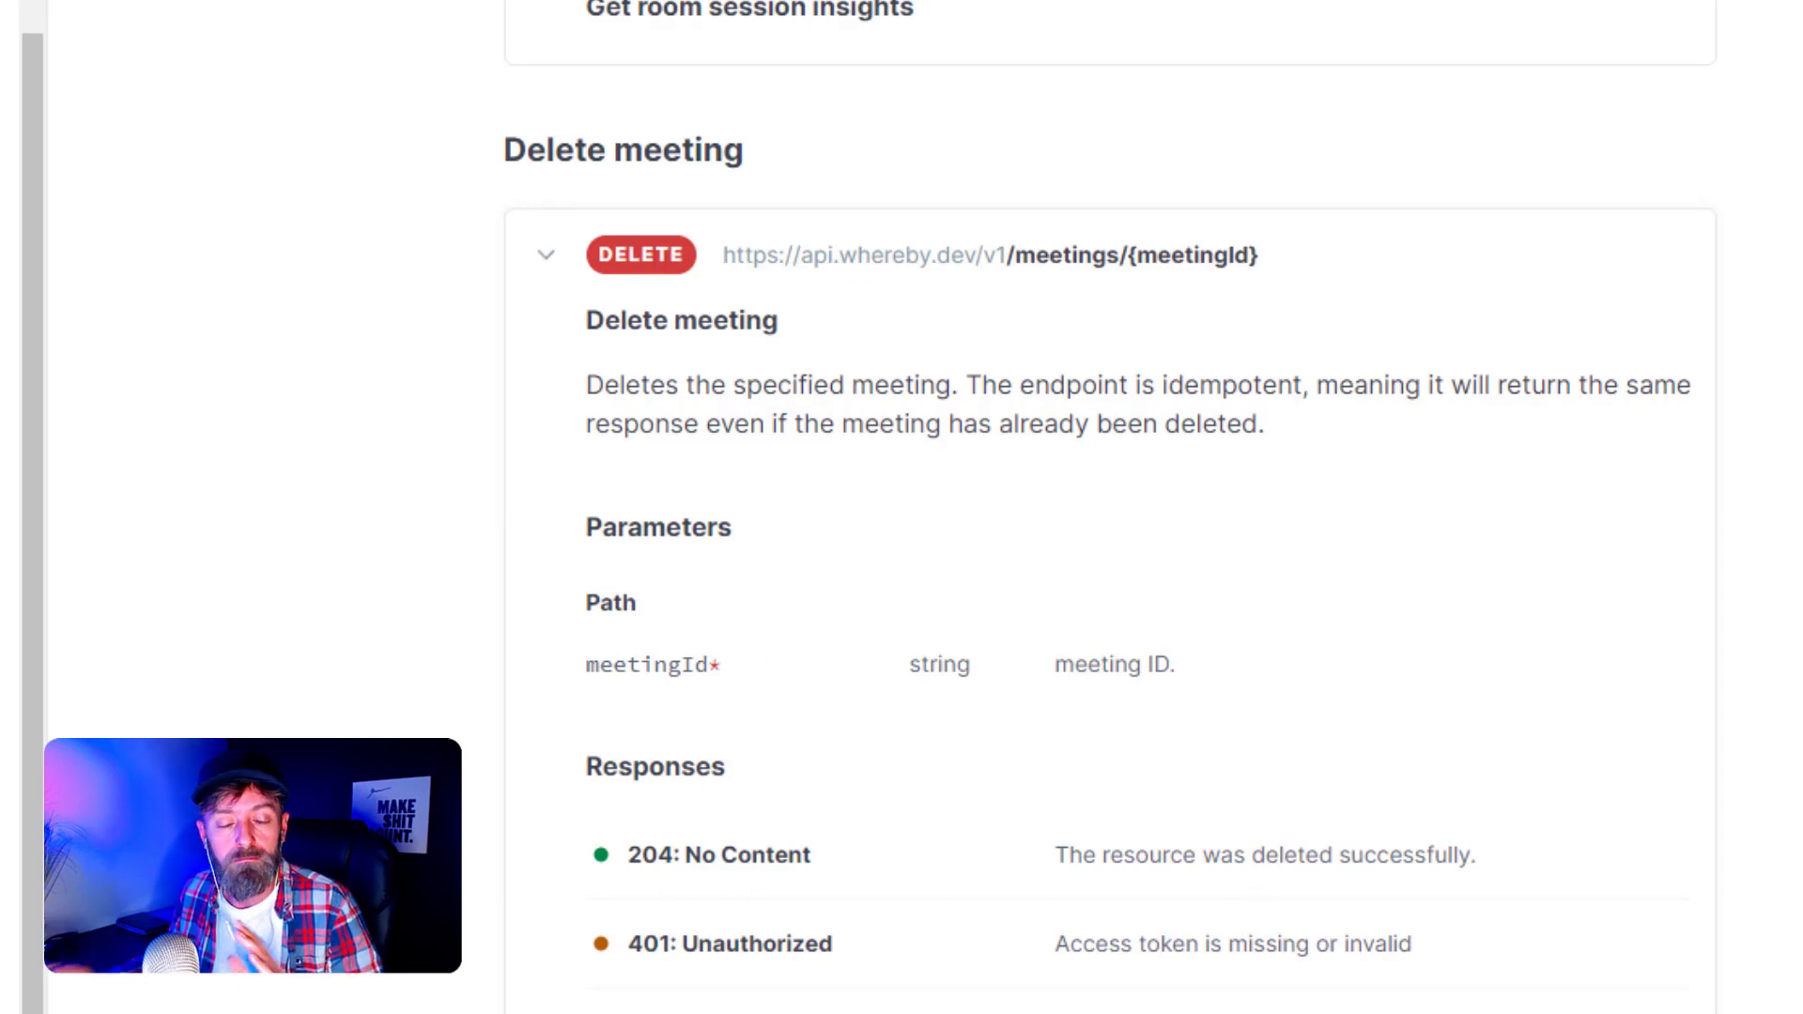
middle_click(353, 511)
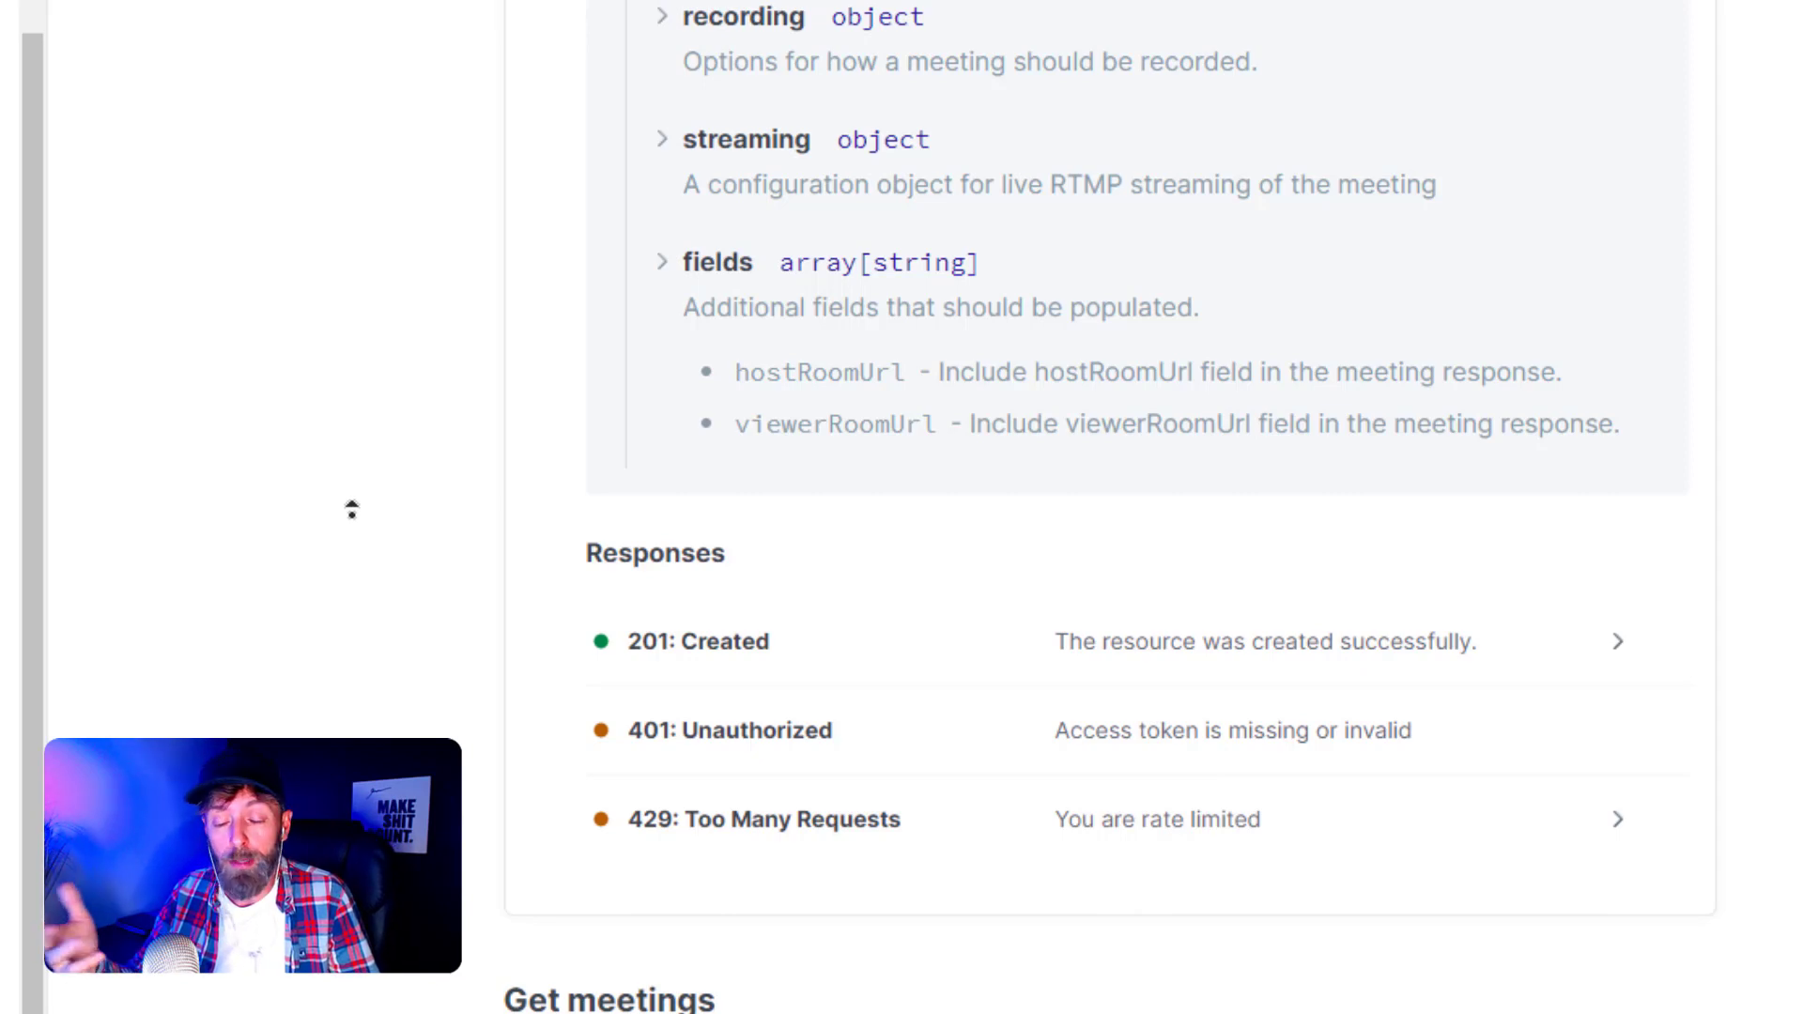
- Leave the Whereby API reference for the Flochat dashboard's My Mini-Apps list
middle_click(352, 513)
middle_click(349, 516)
middle_click(348, 516)
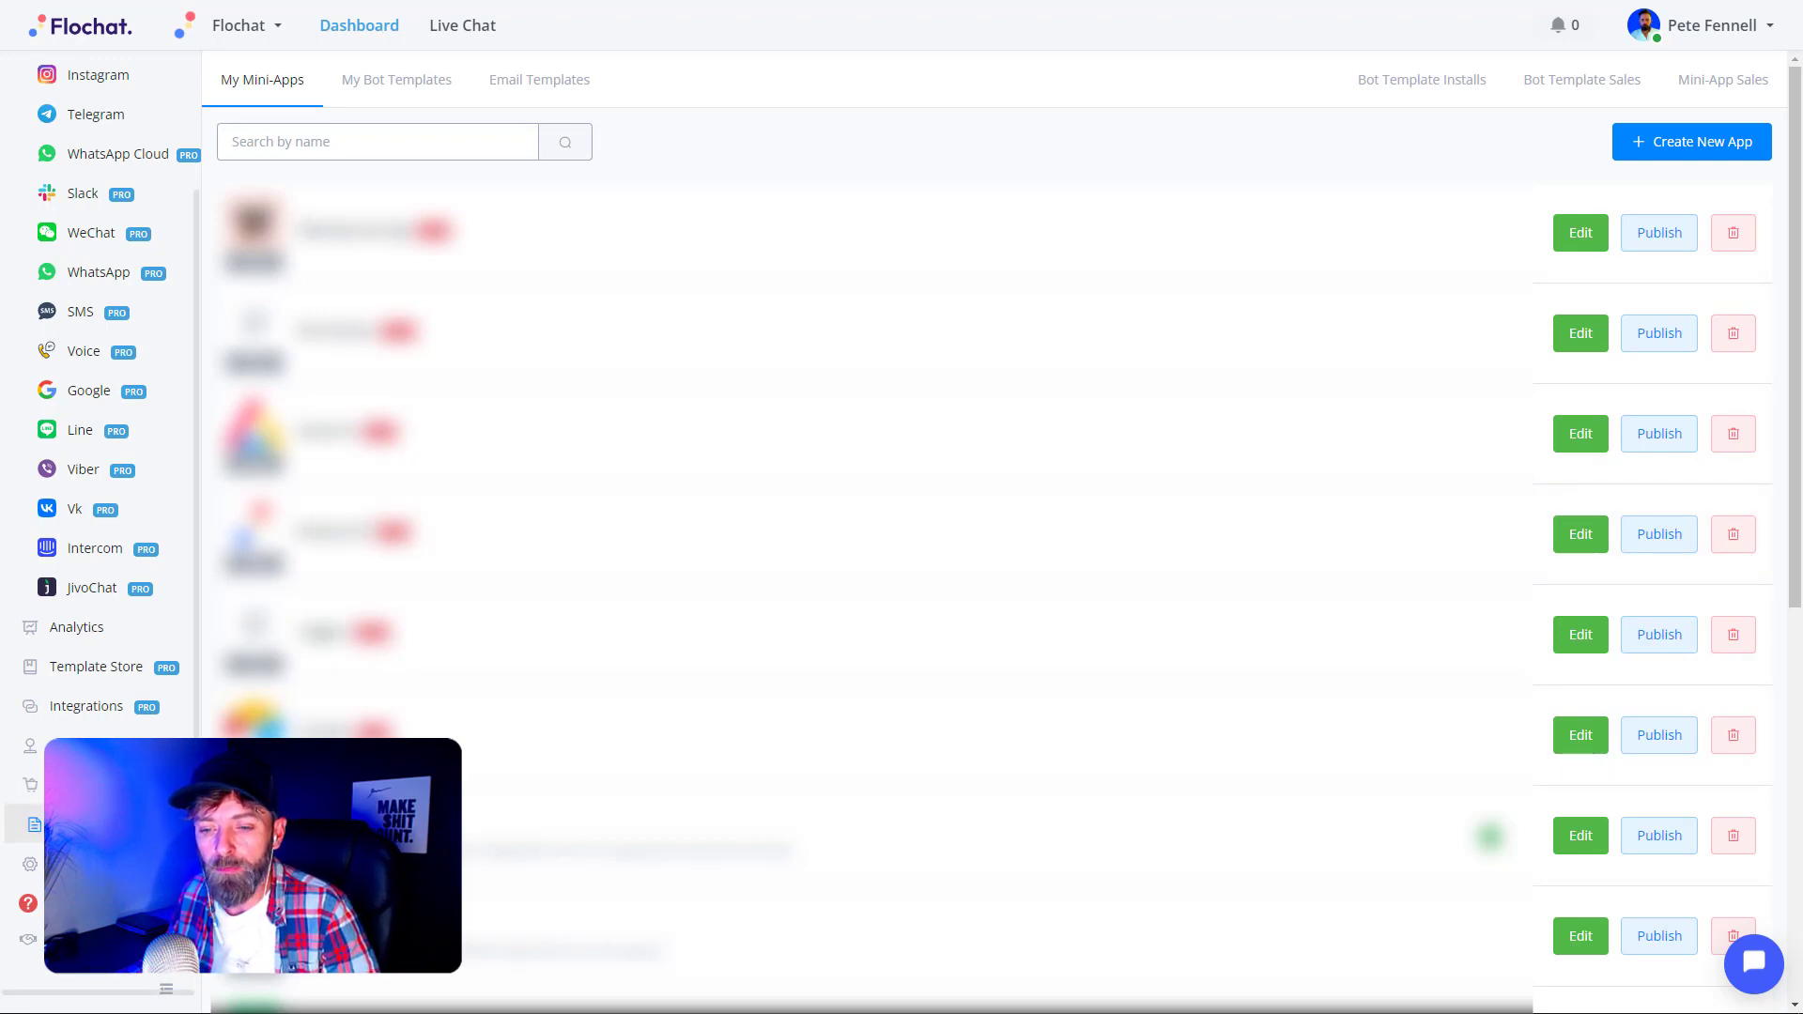
- Open the Create New App form with Mini App v2 (flow based) as the type
left_click(1646, 155)
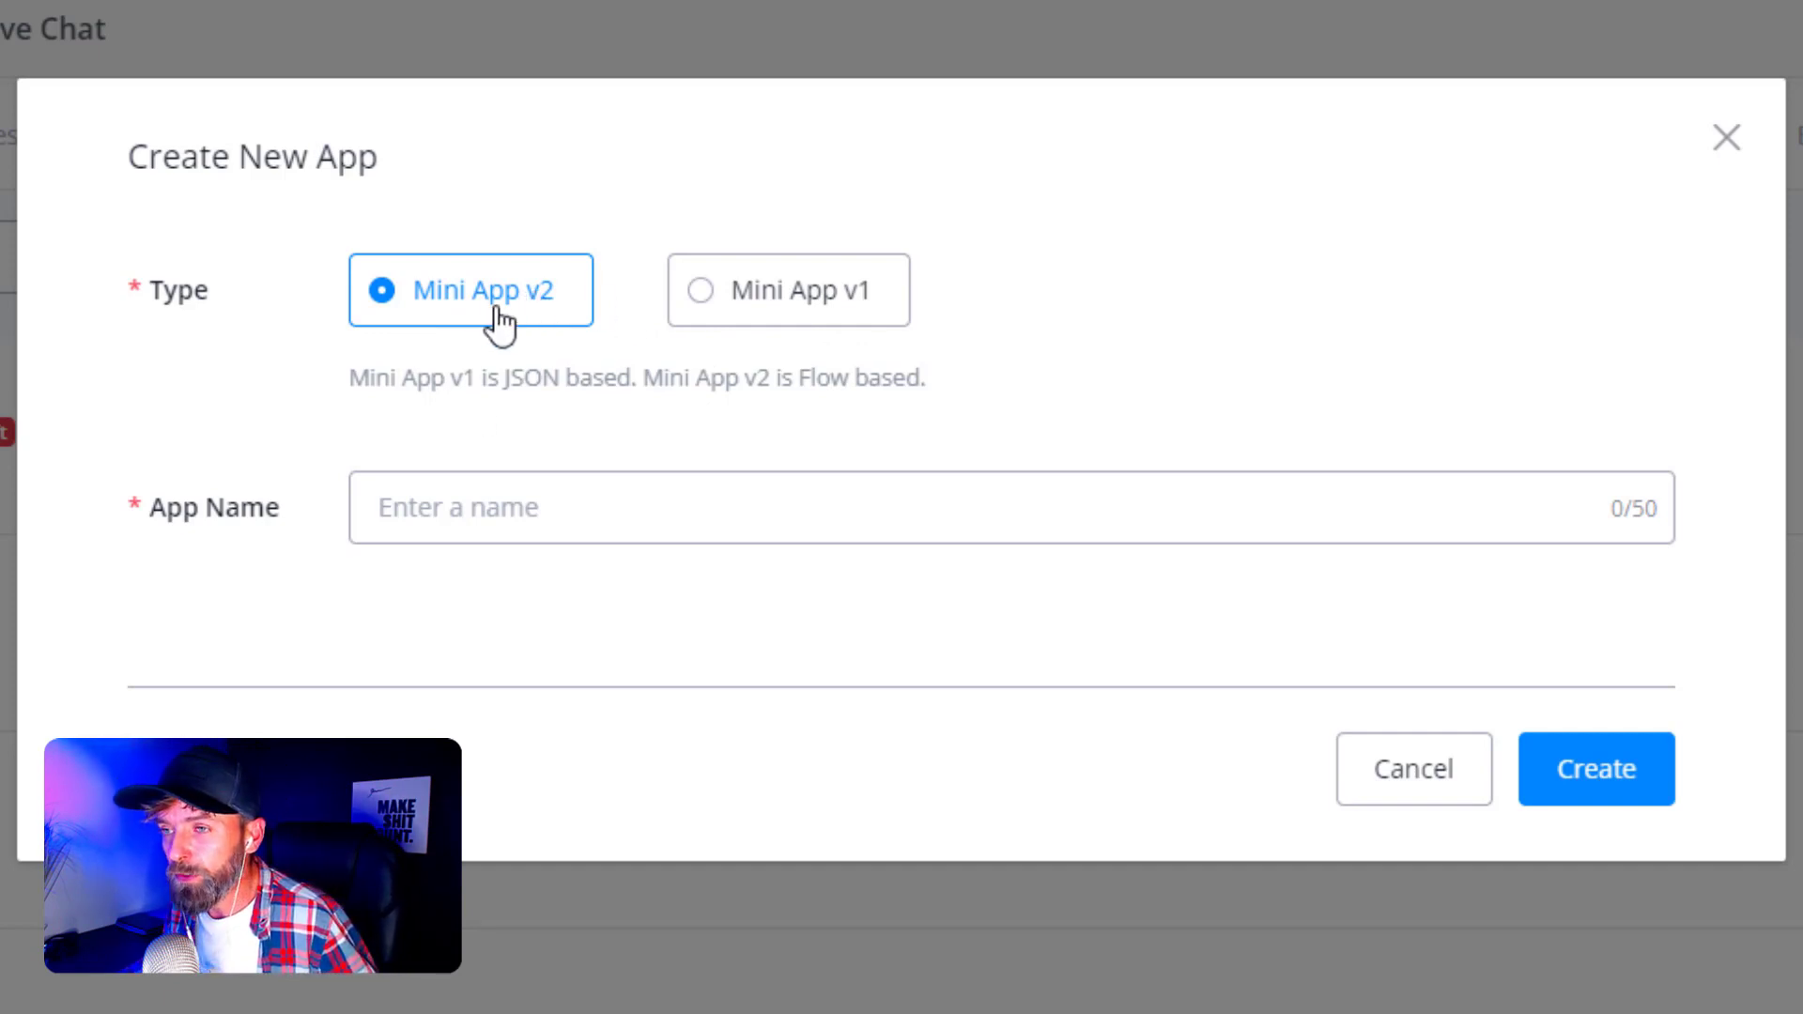
- Name the new Mini App v2 'Whereby', fixing the capital B, and create it
left_click(505, 512)
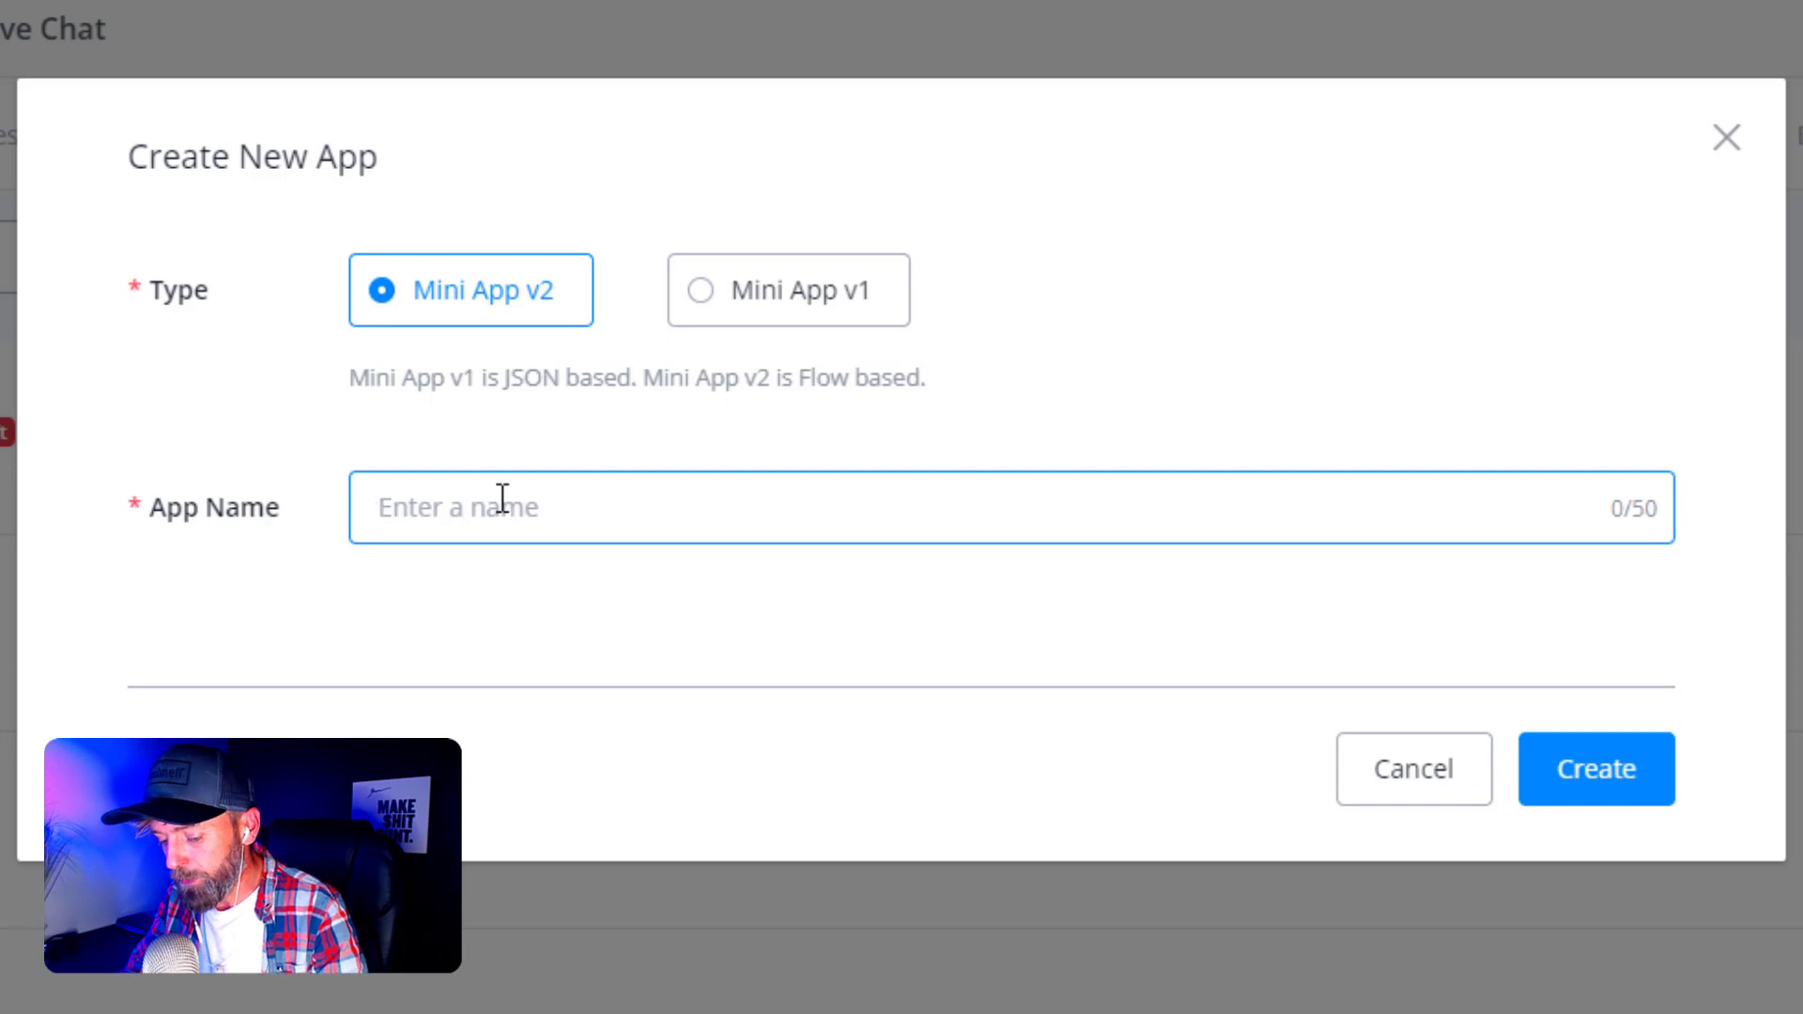
type("Where")
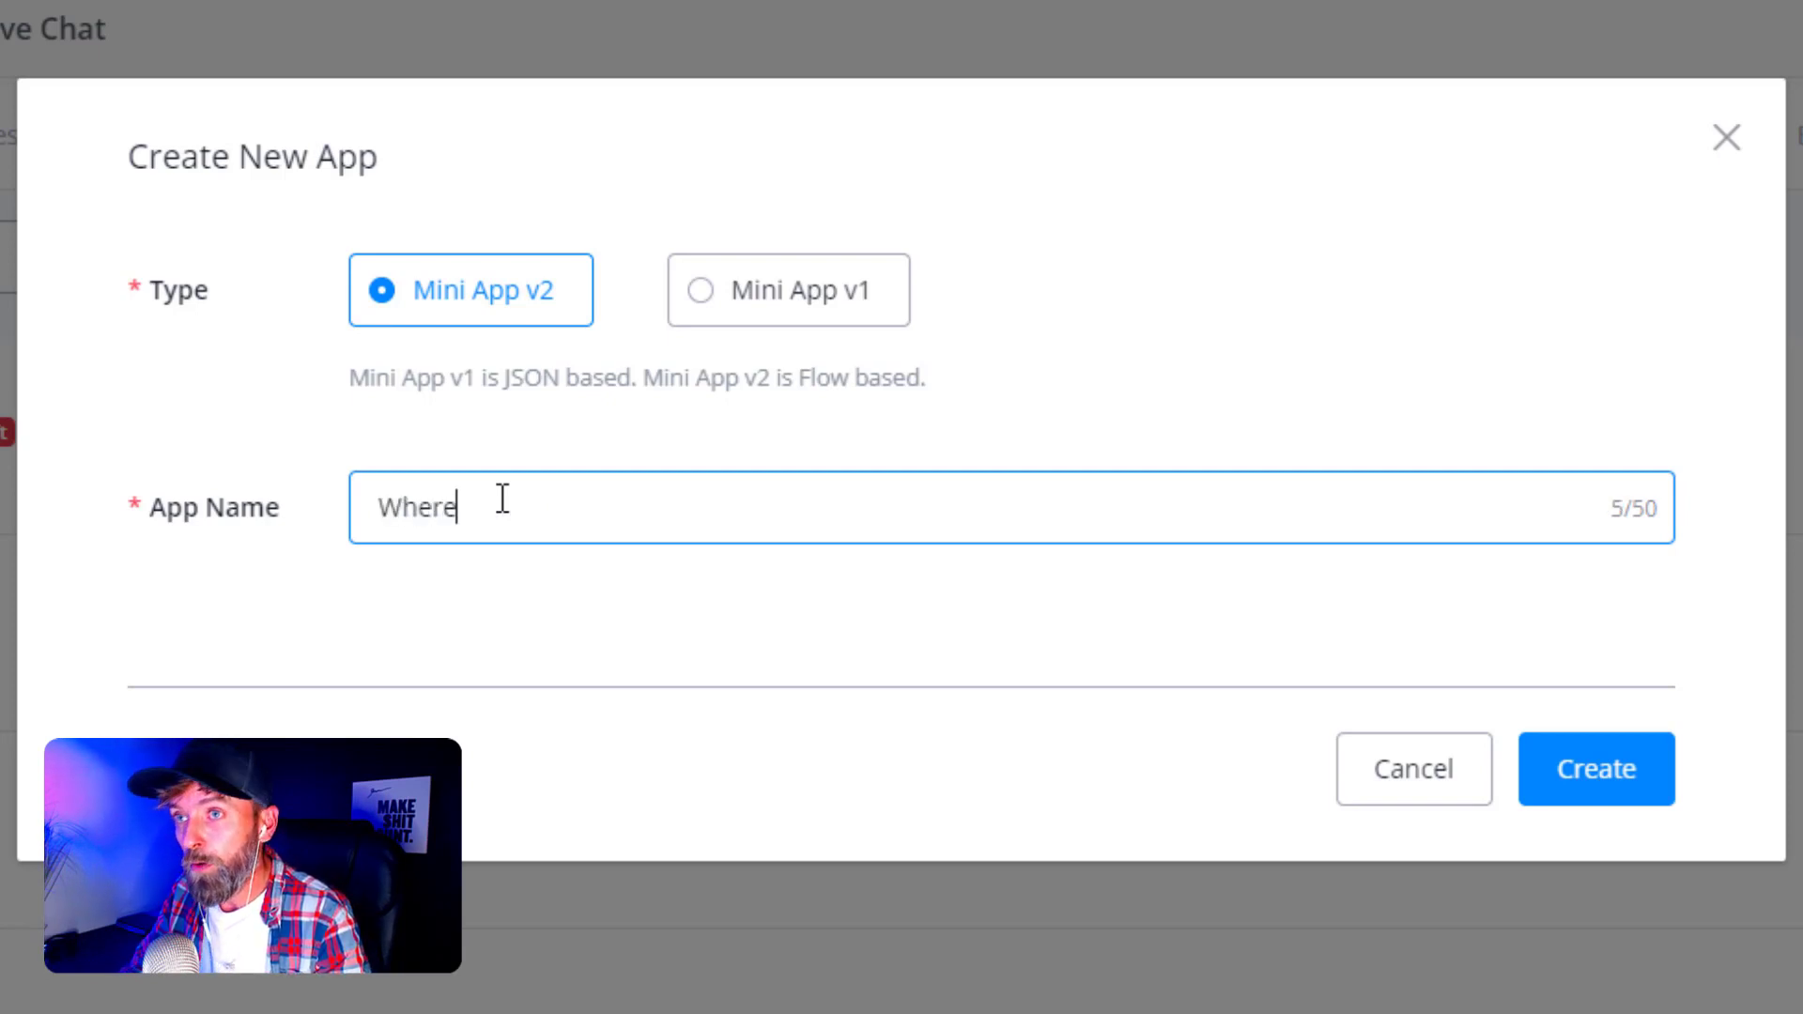
type("By")
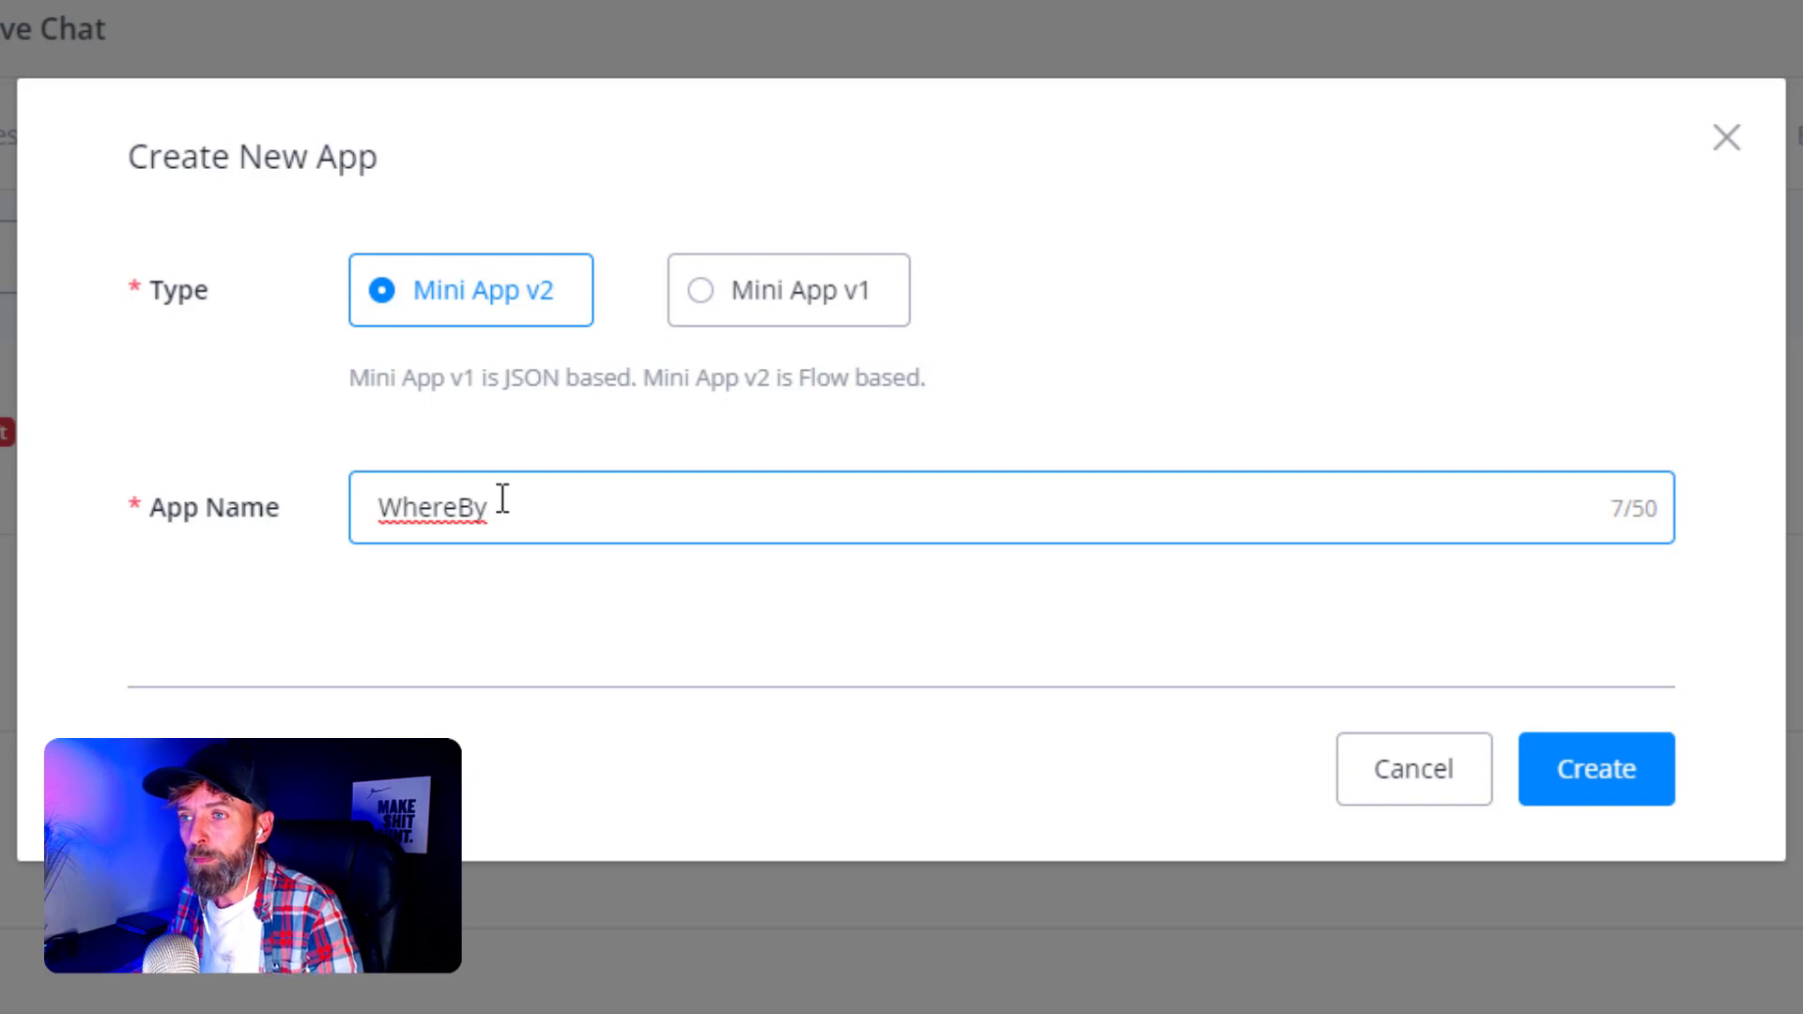
left_click(472, 570)
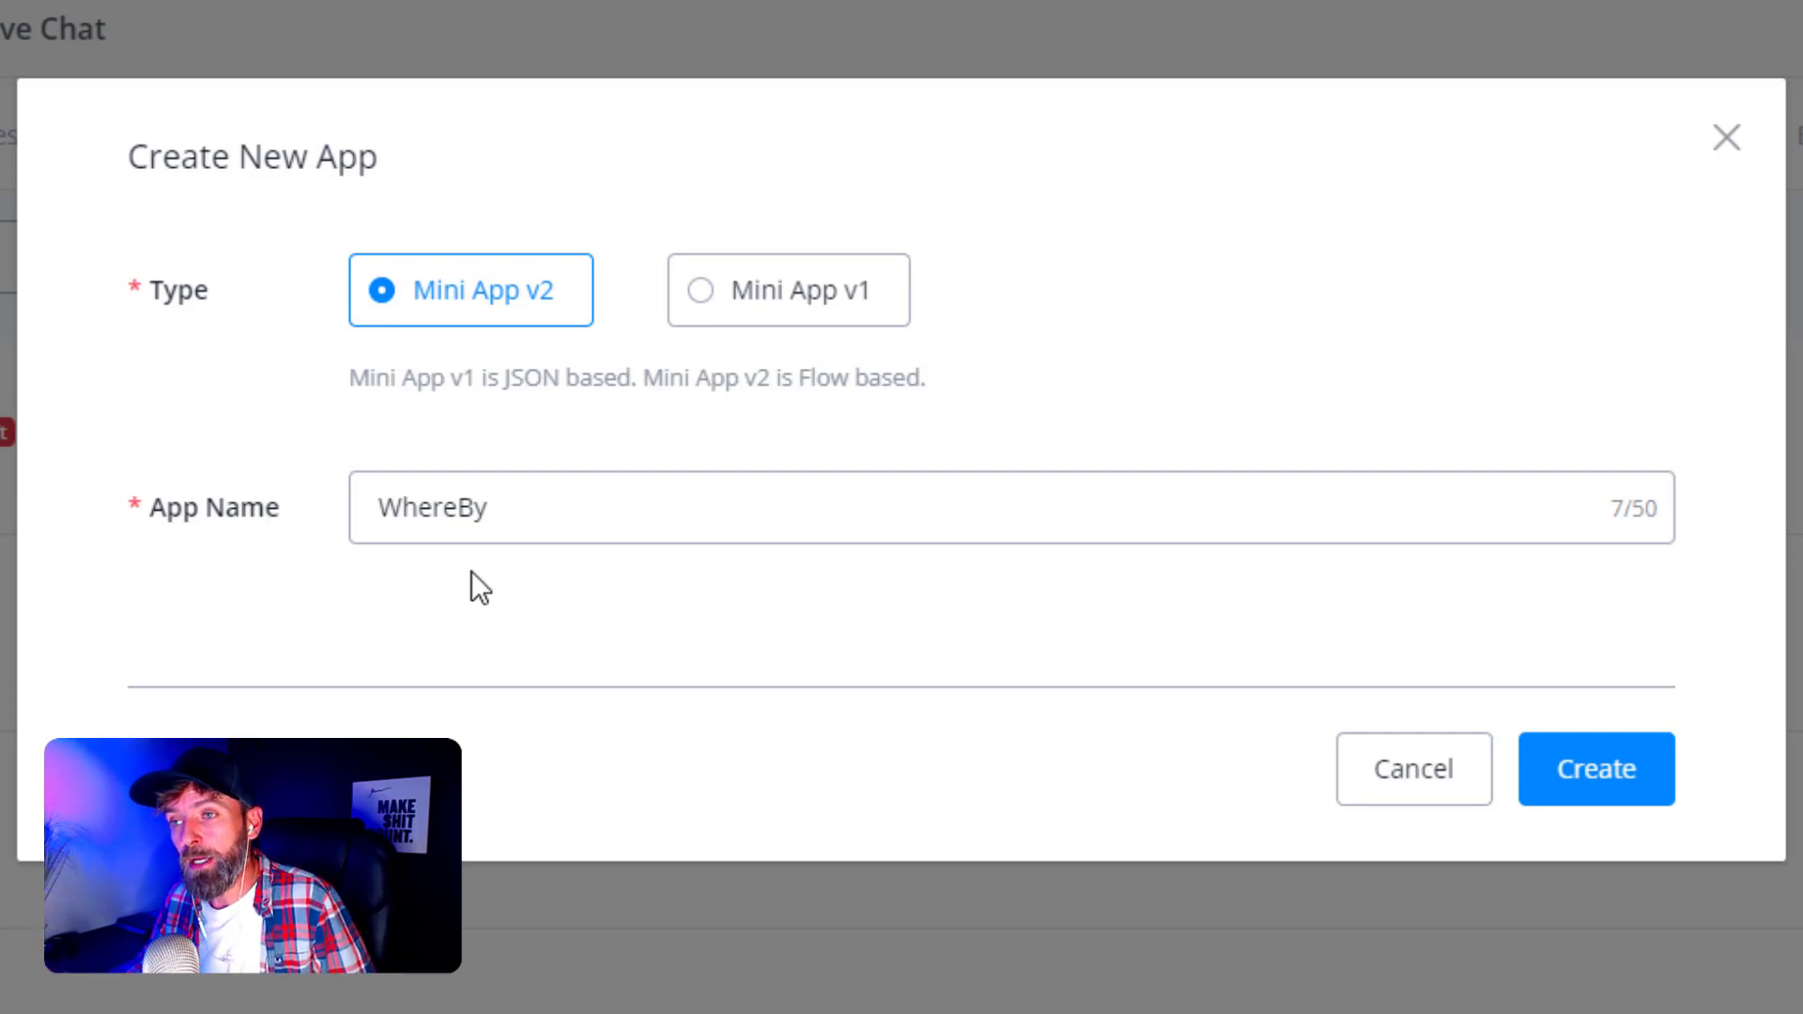
left_click(456, 516)
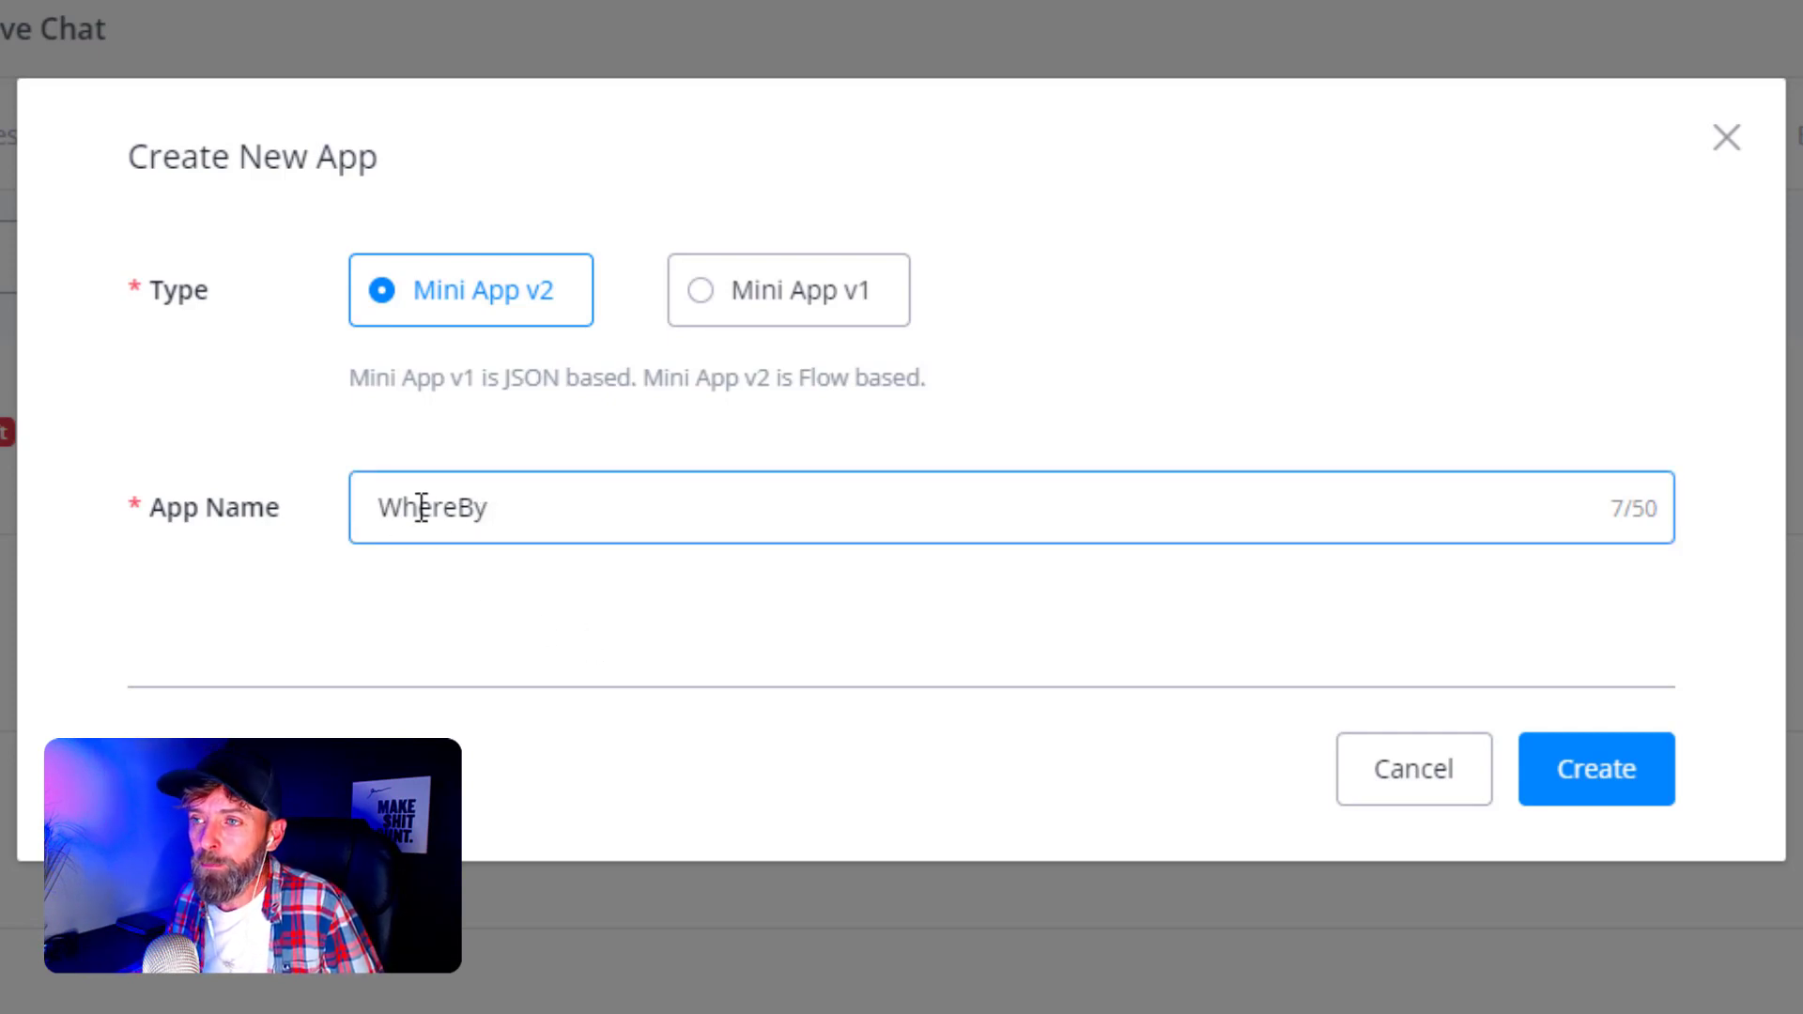
left_click(472, 512)
key("BackSpace")
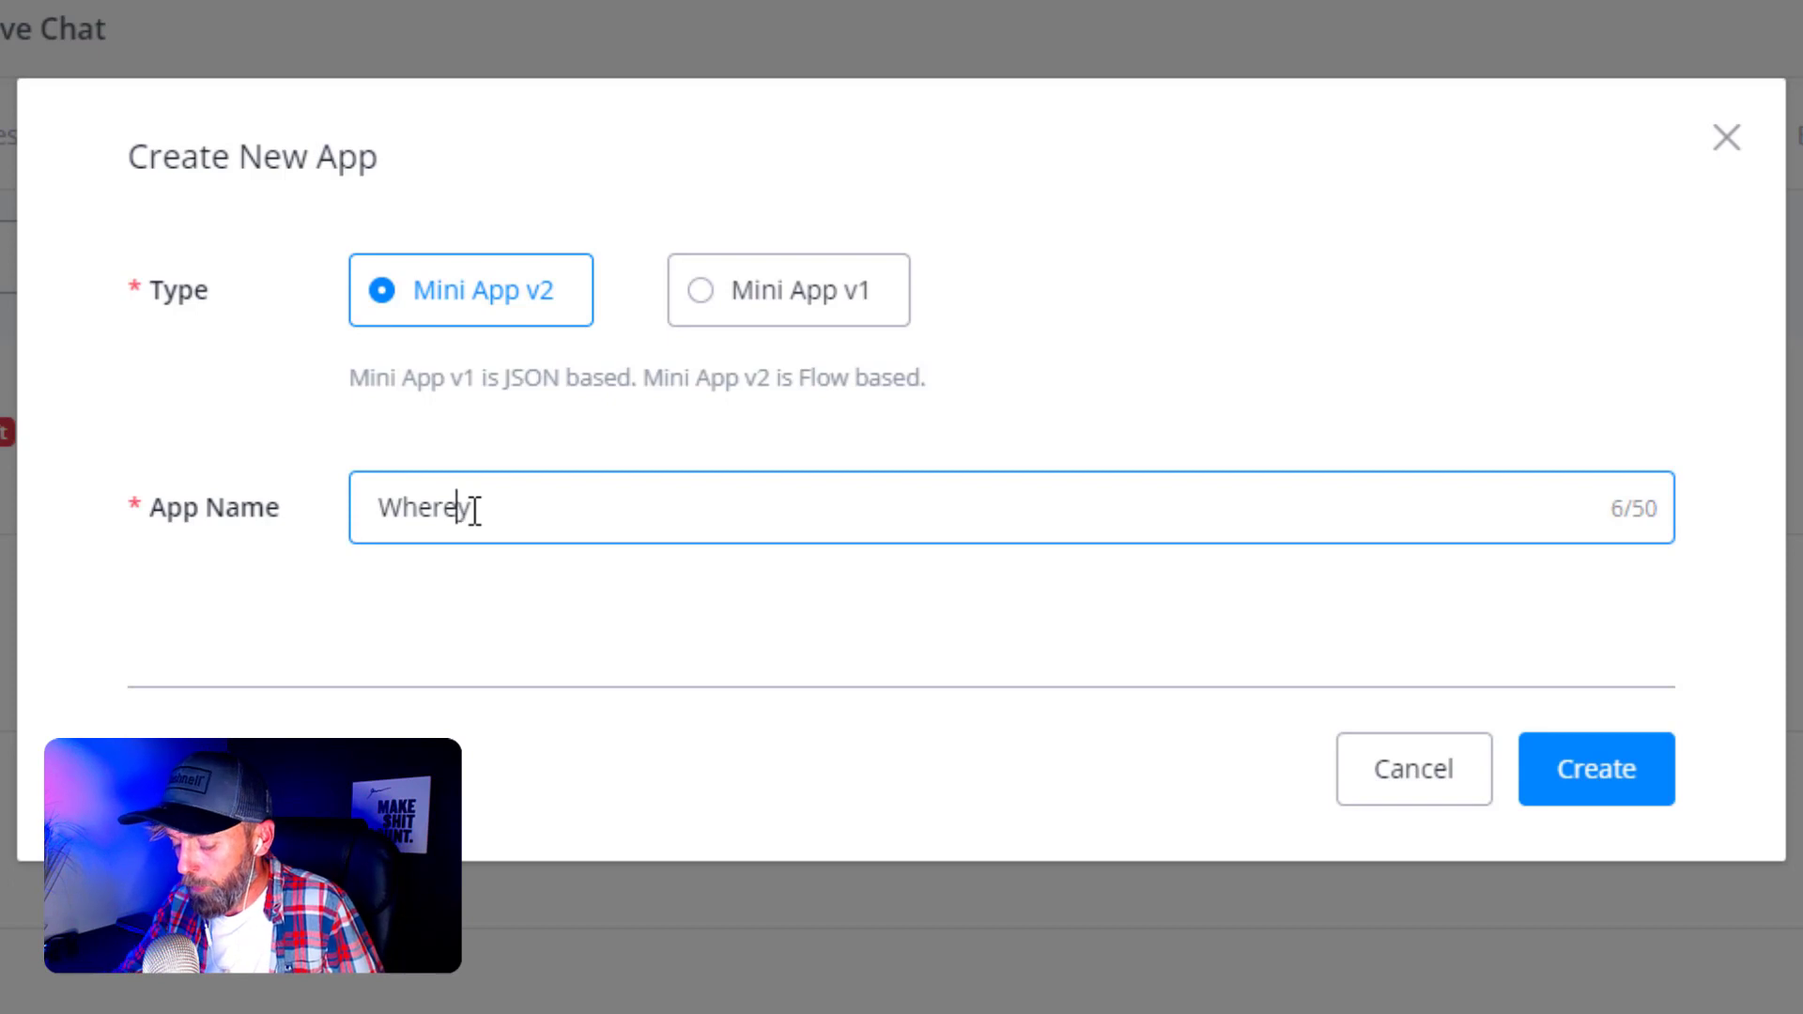
type("b")
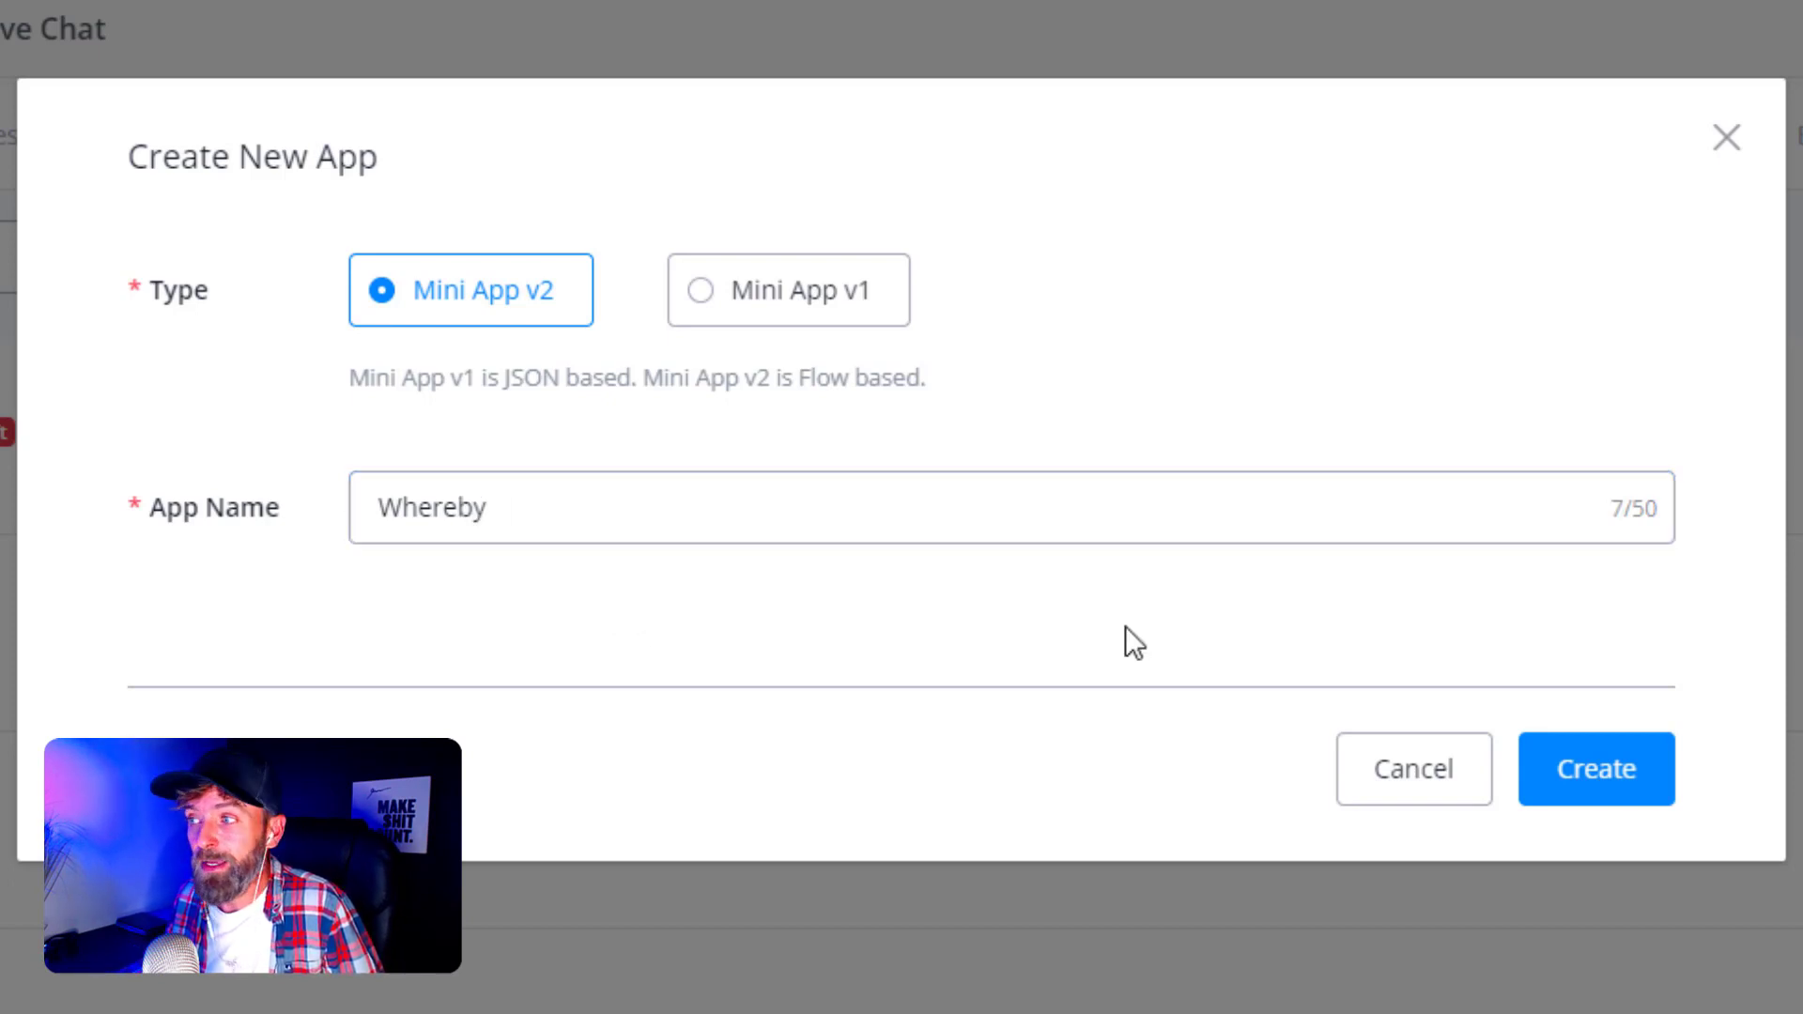
left_click(1578, 783)
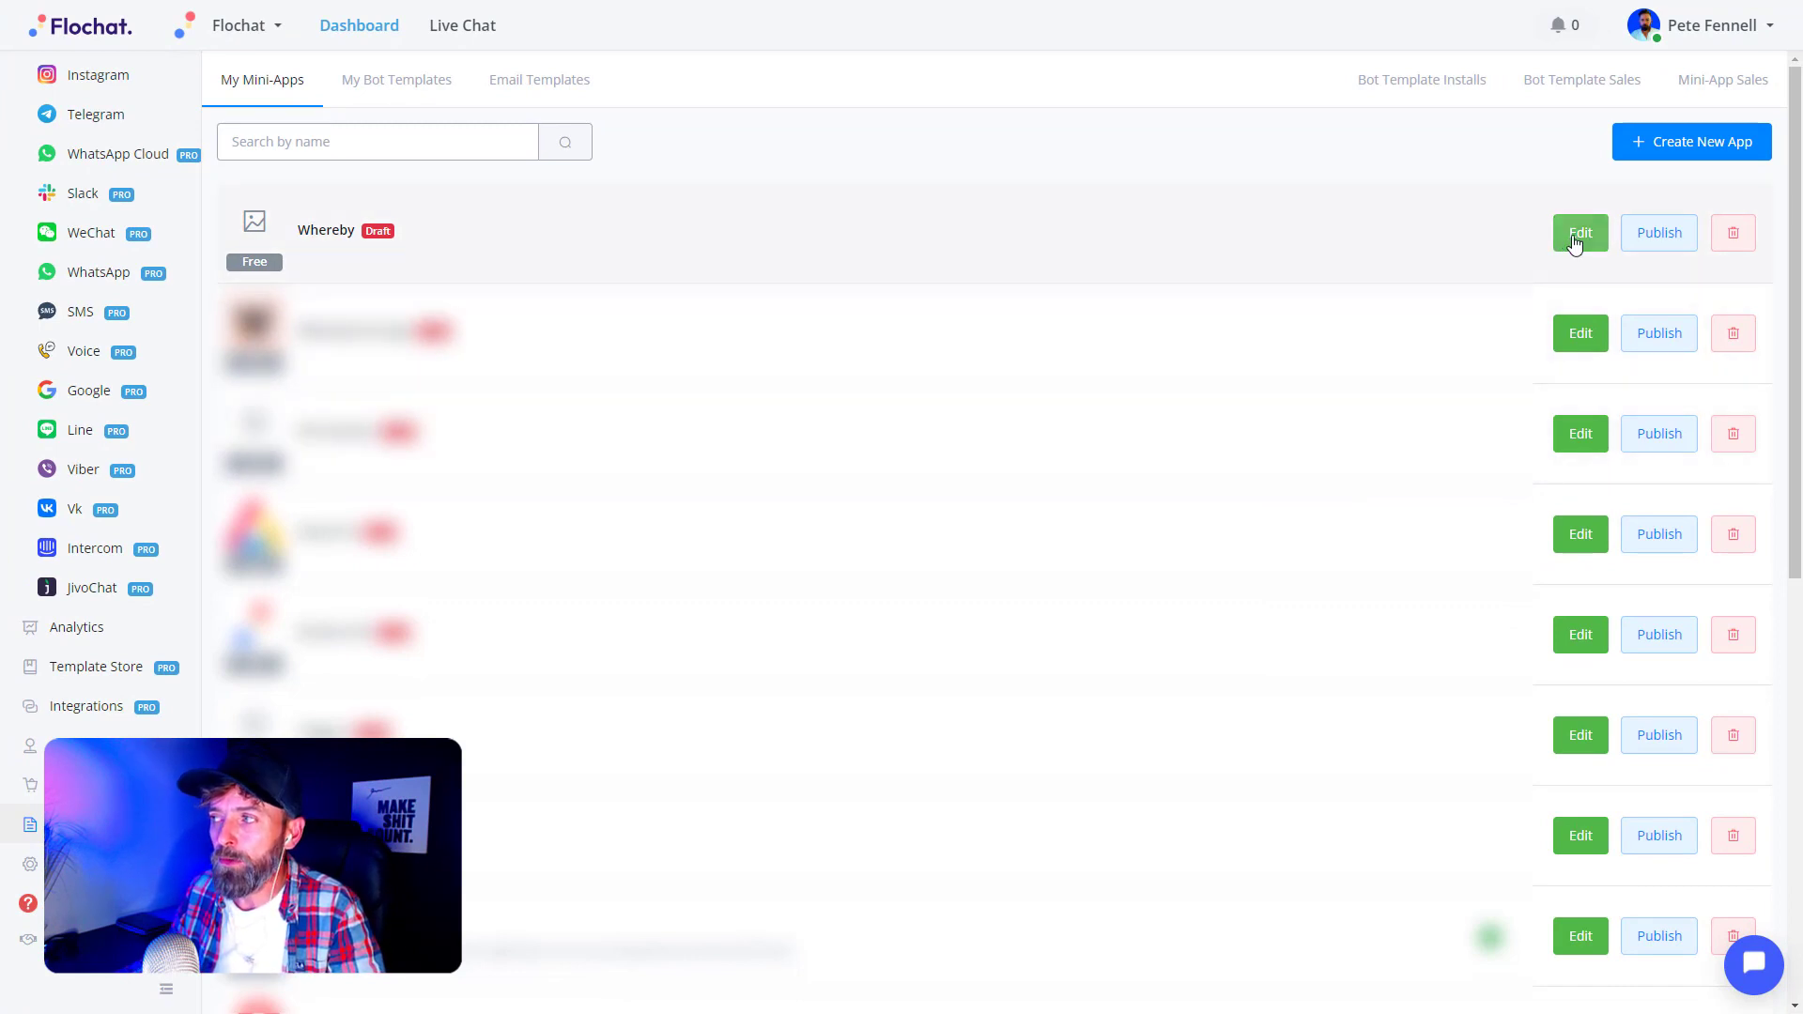
- Open the Whereby mini-app for editing and show its Settings page with name Whereby
left_click(1576, 243)
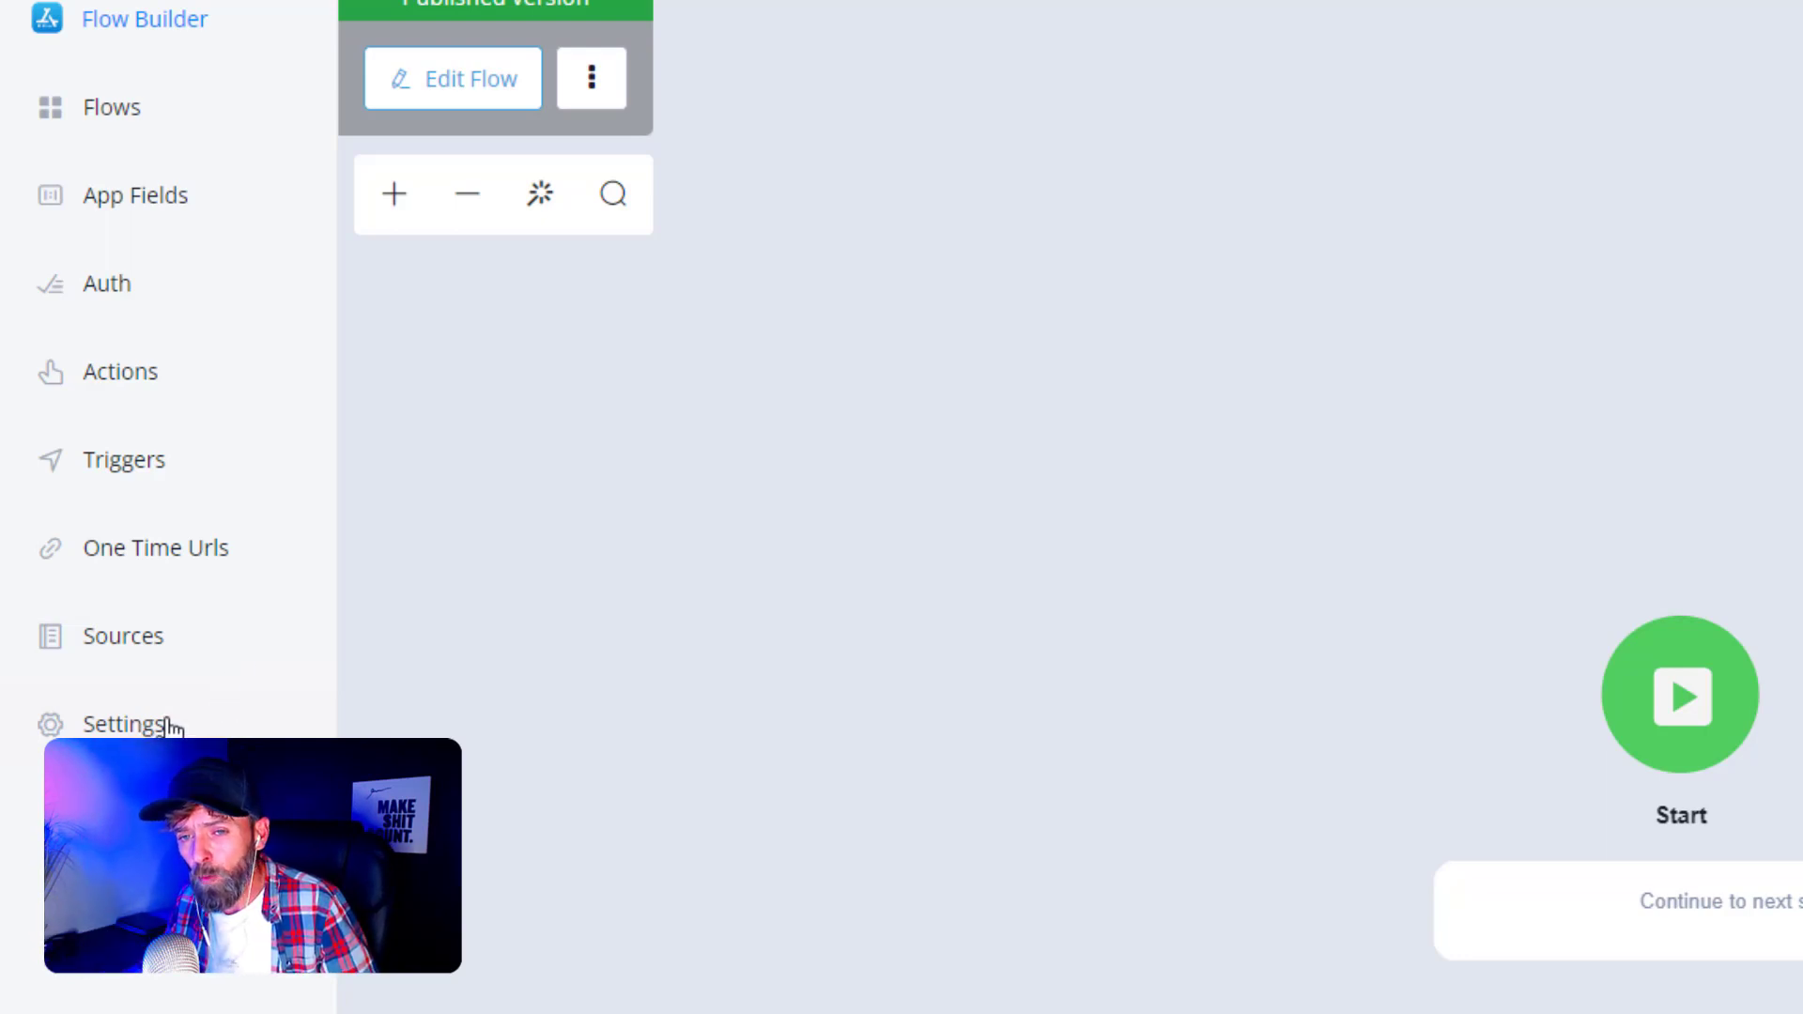
left_click(140, 727)
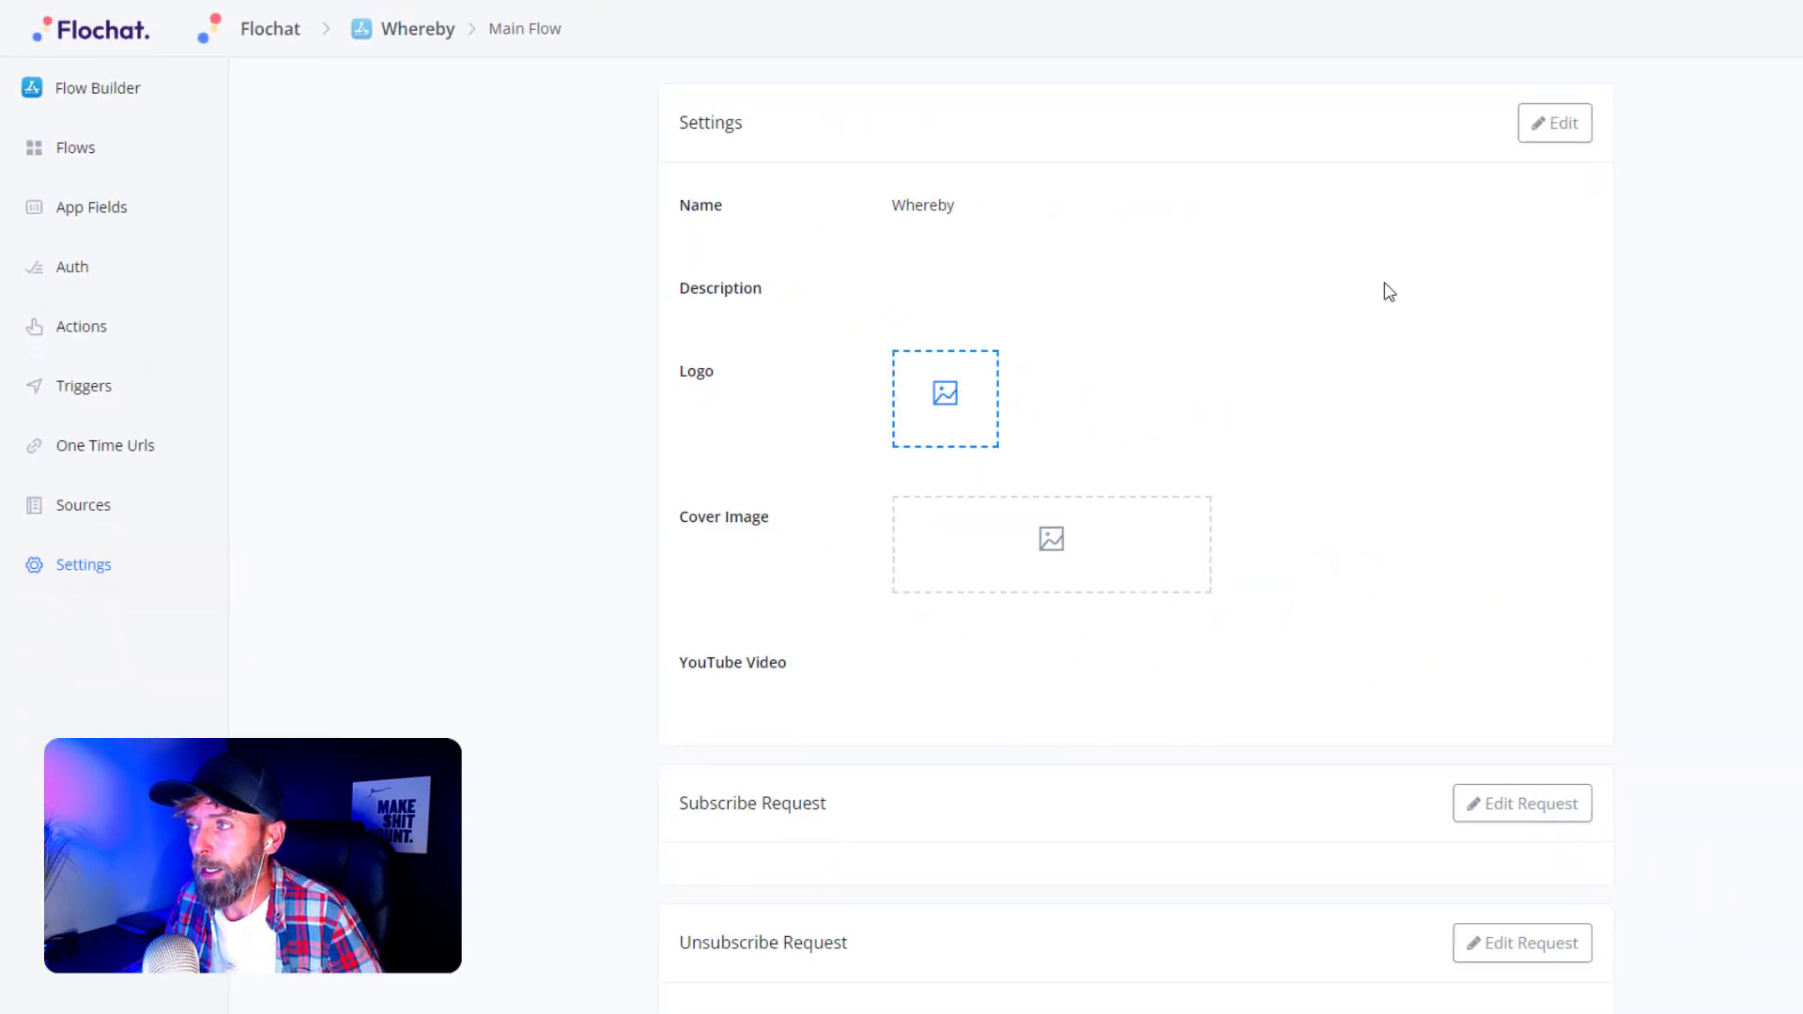
- Upload the pink W bird image as the Whereby app logo and save the settings
left_click(1531, 138)
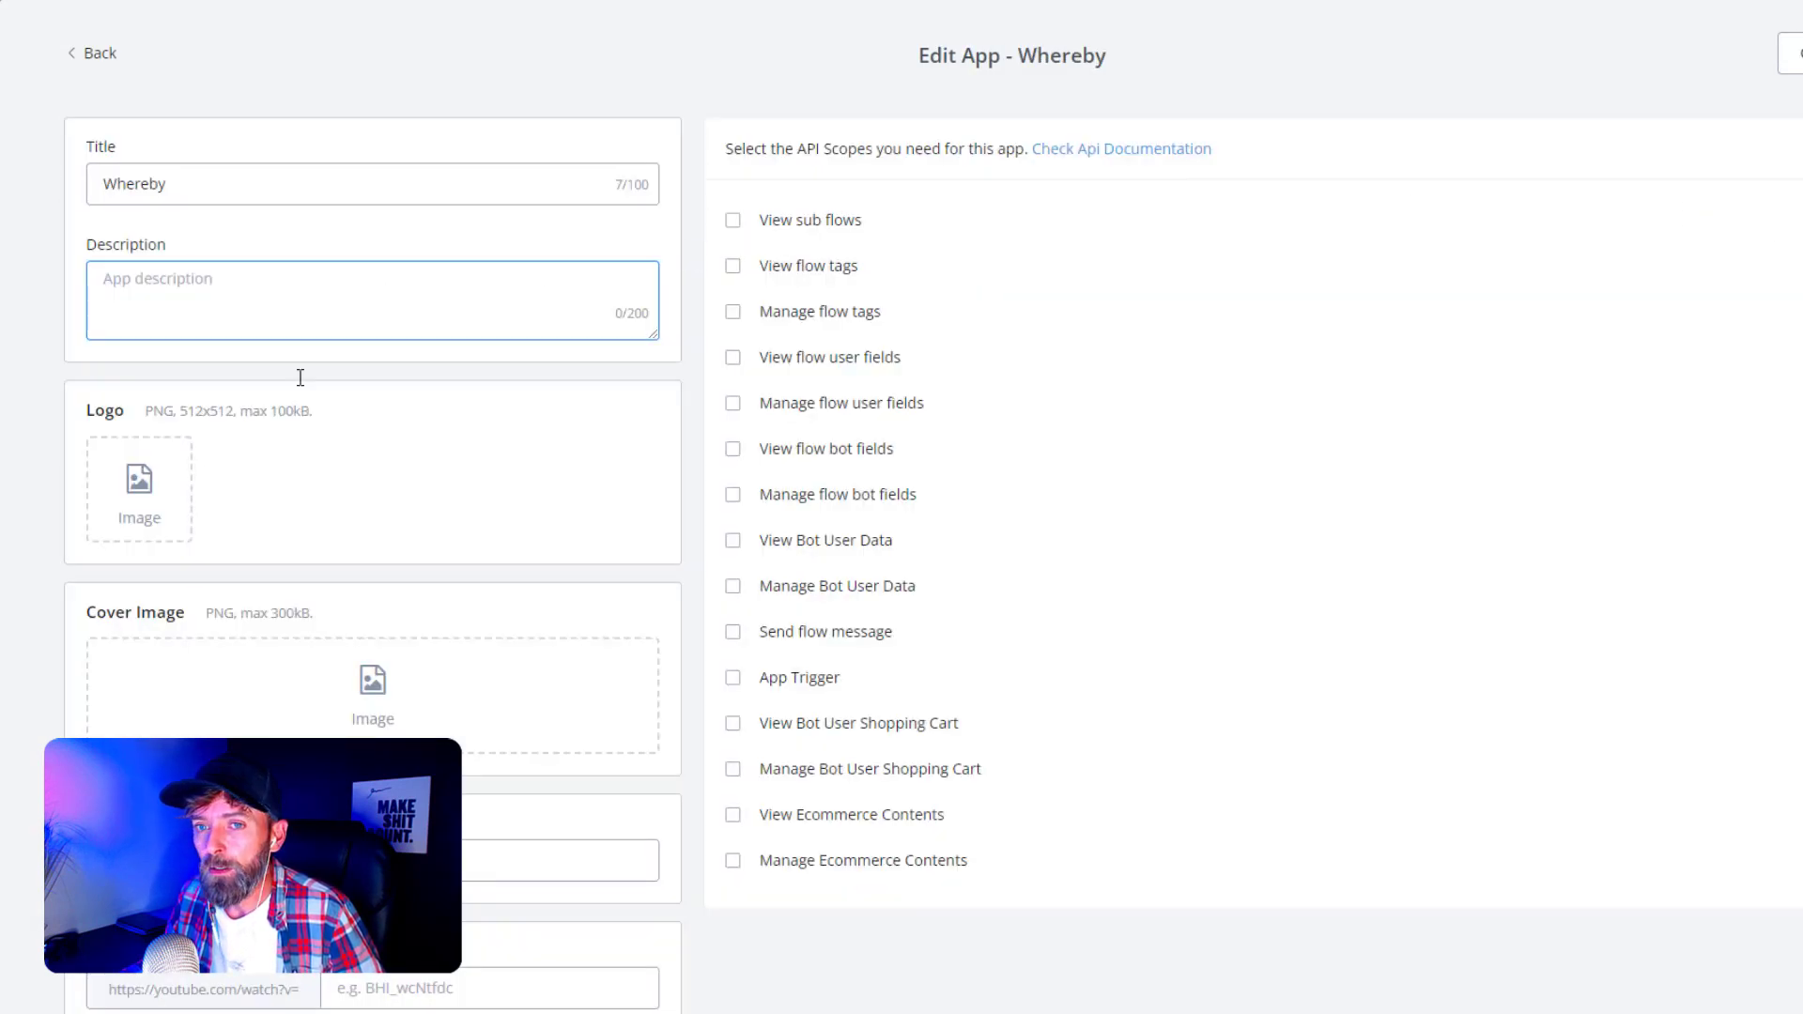
left_click(142, 484)
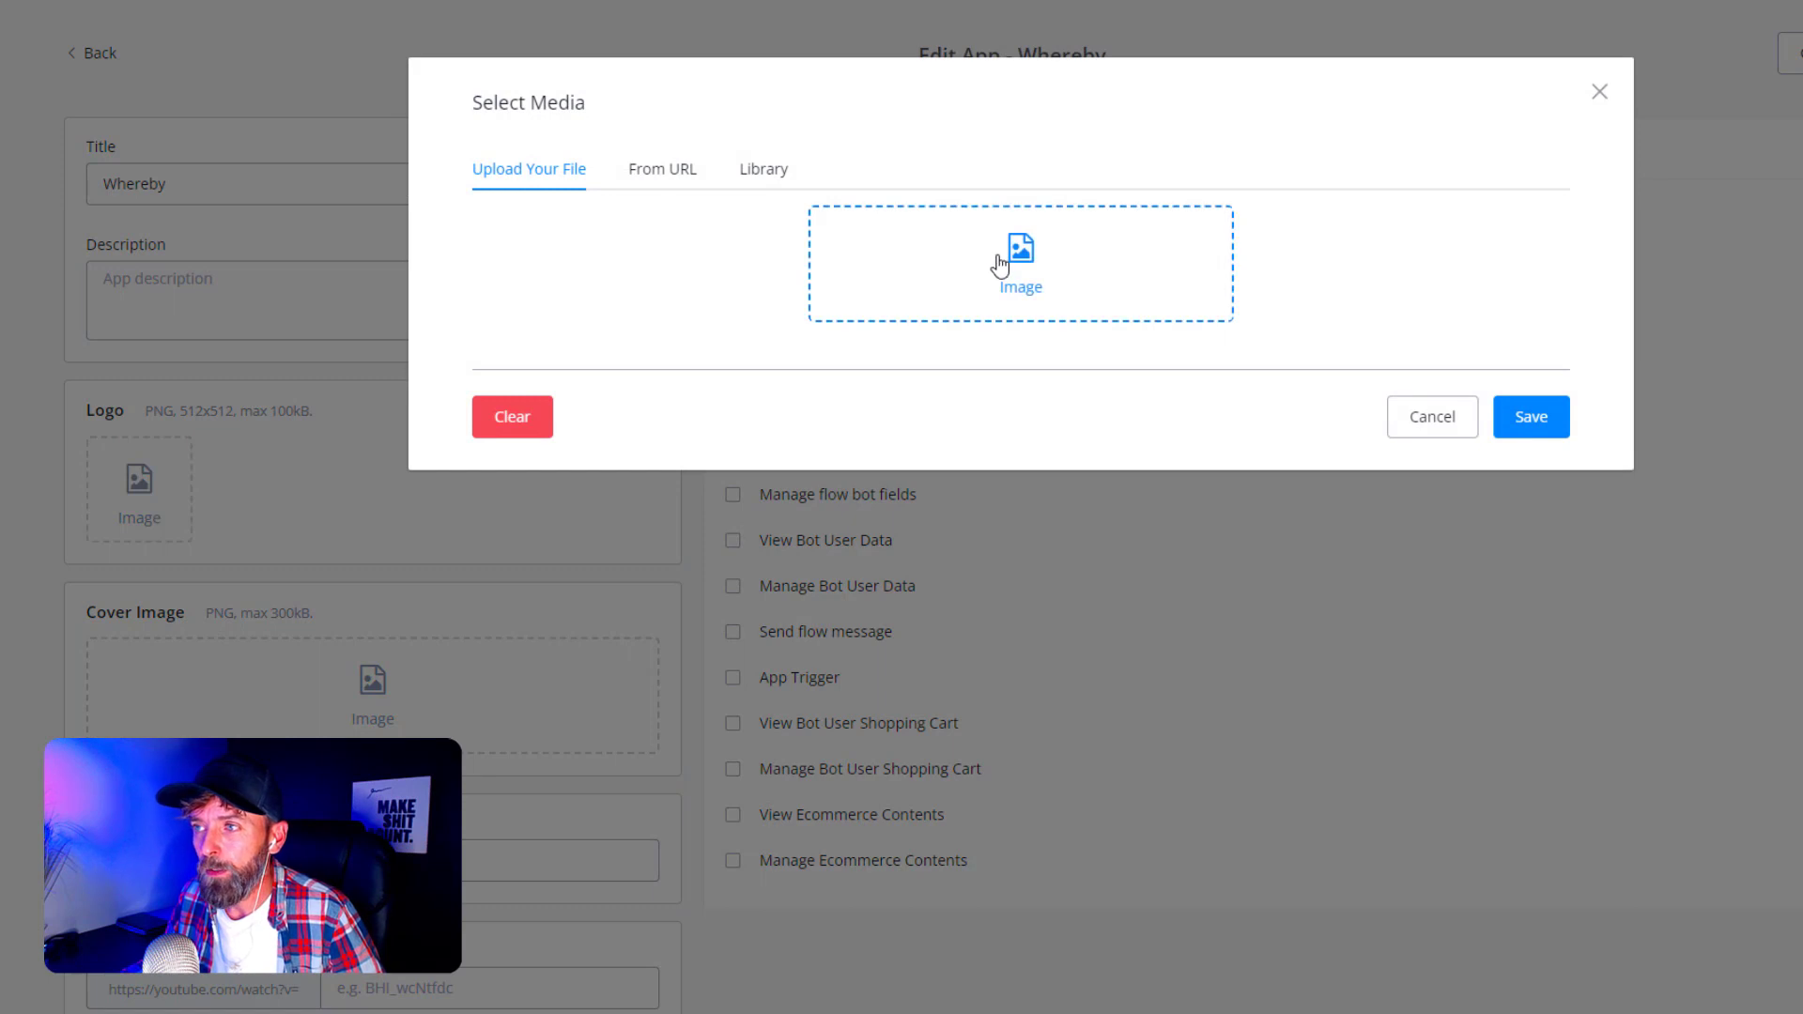
left_click(1000, 266)
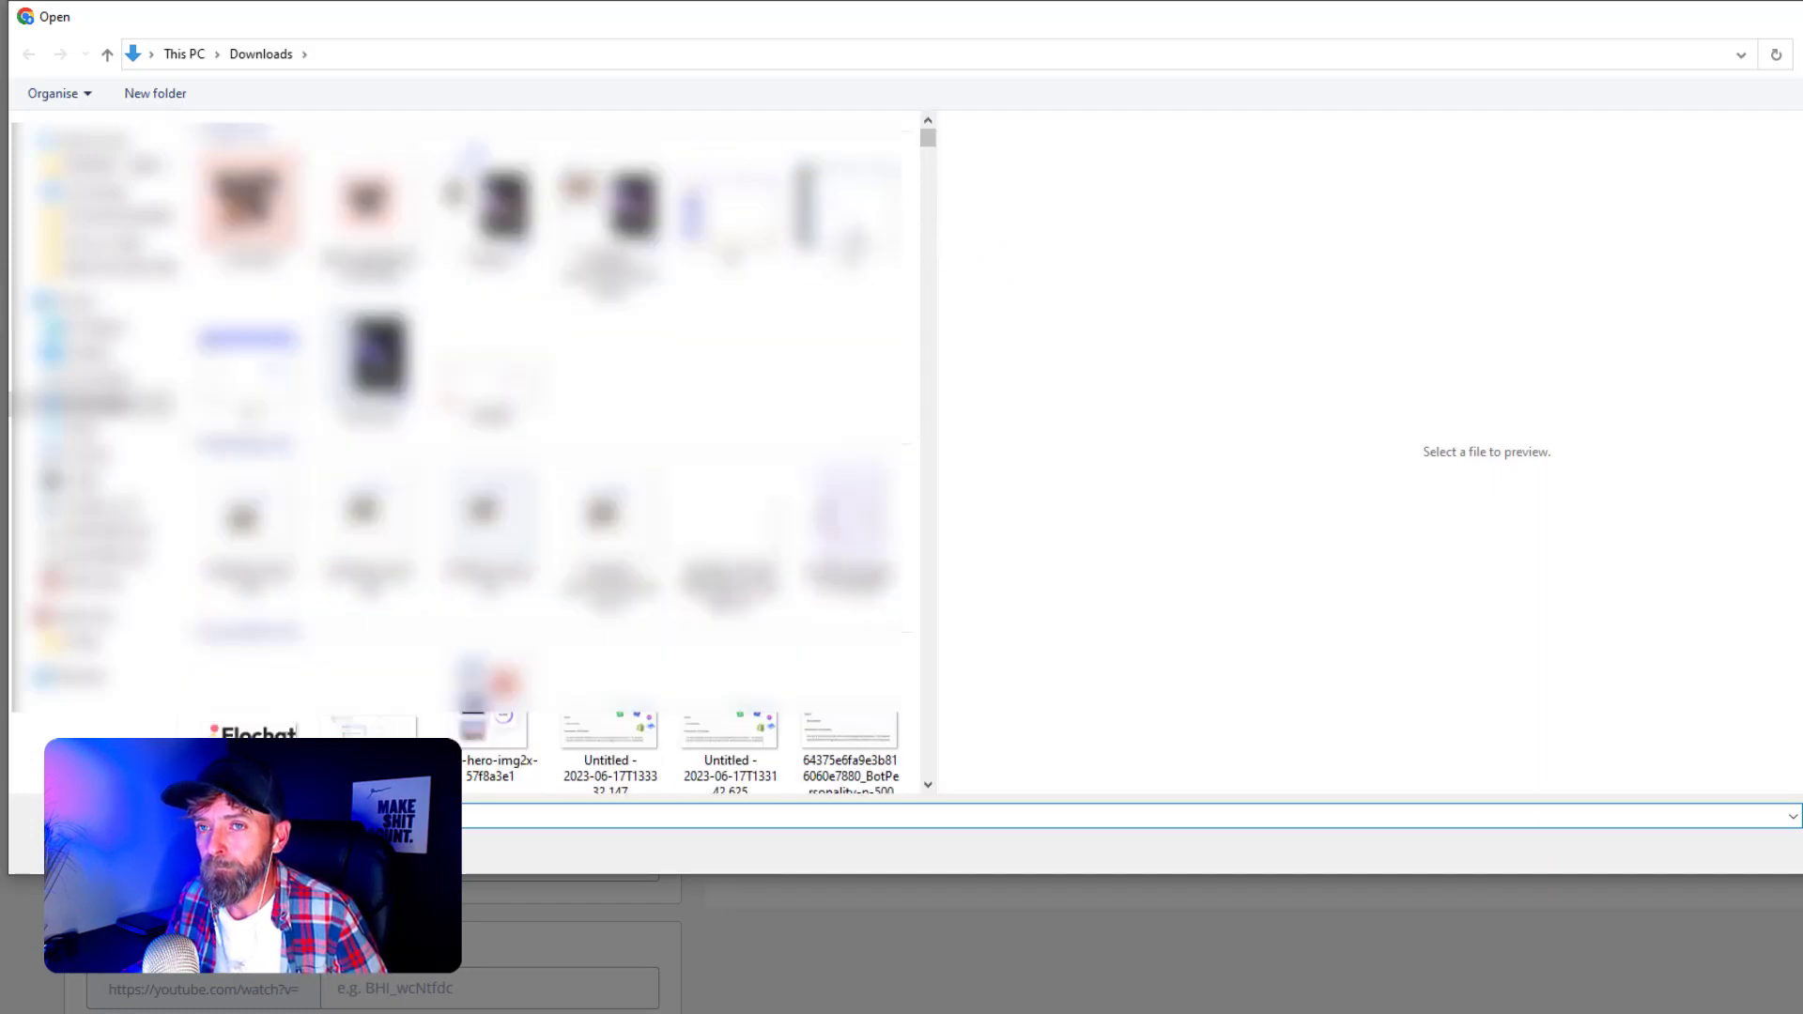
left_click(277, 207)
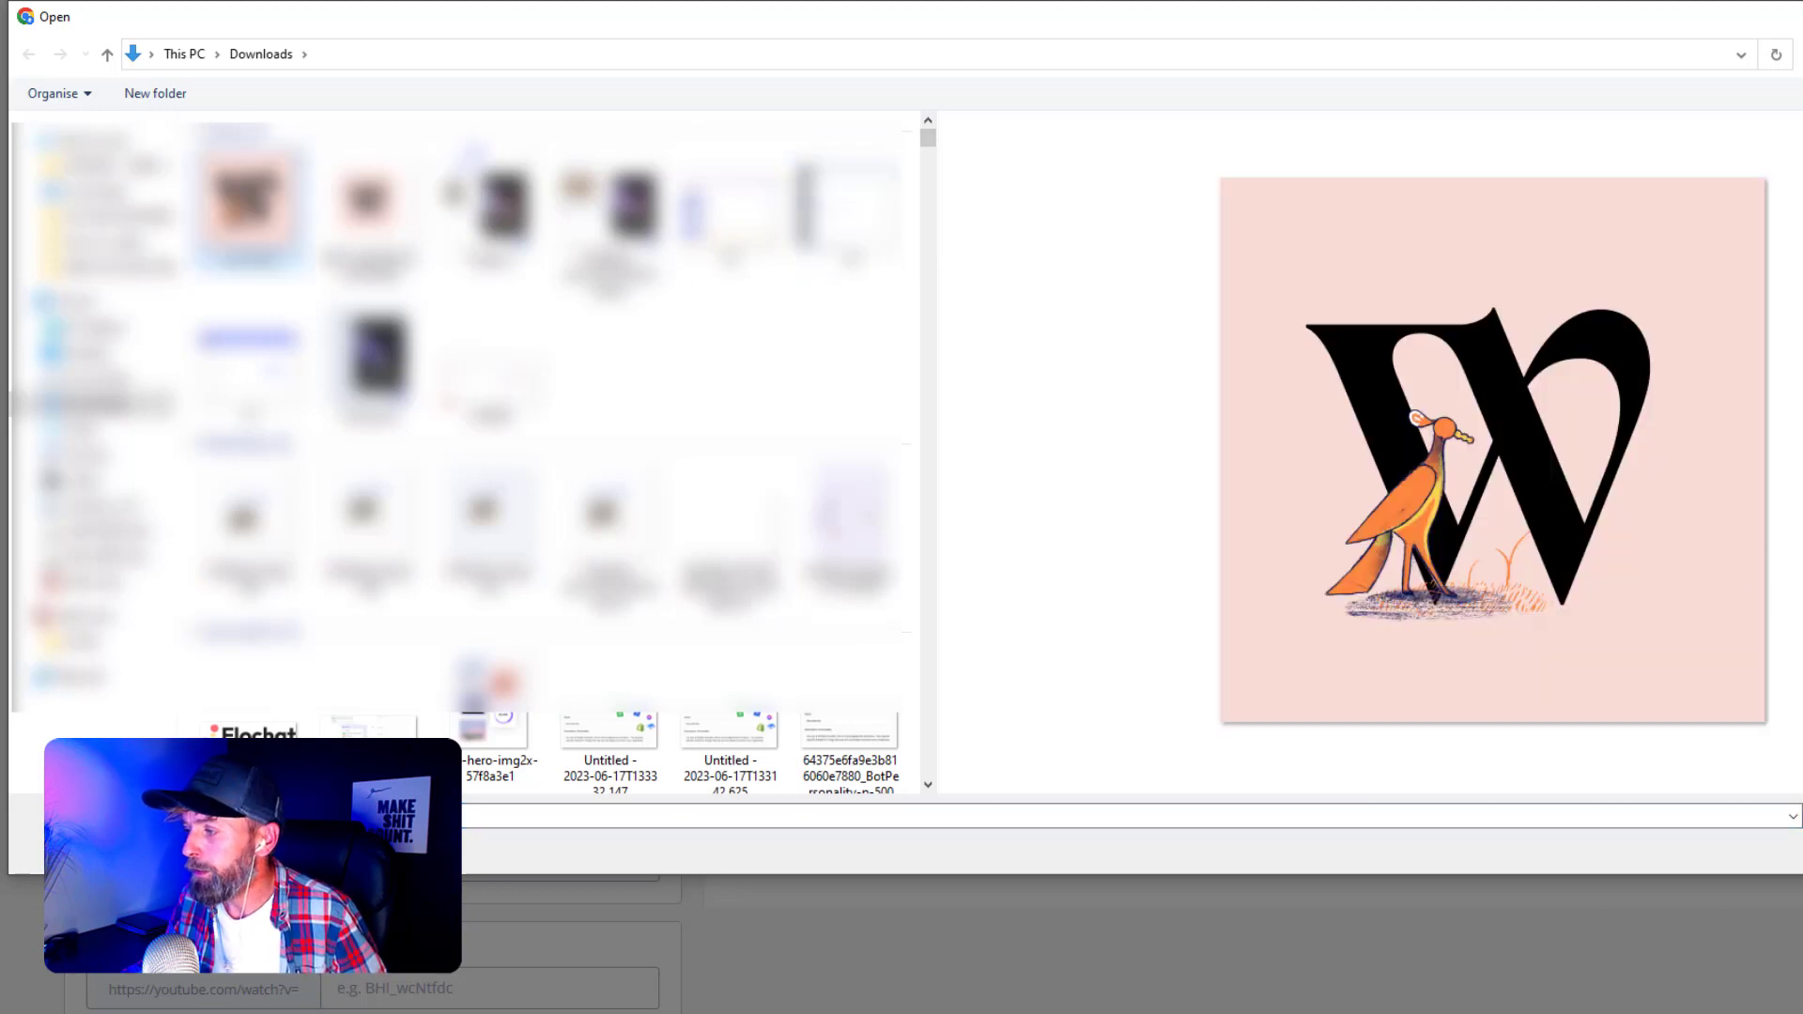
key("Return")
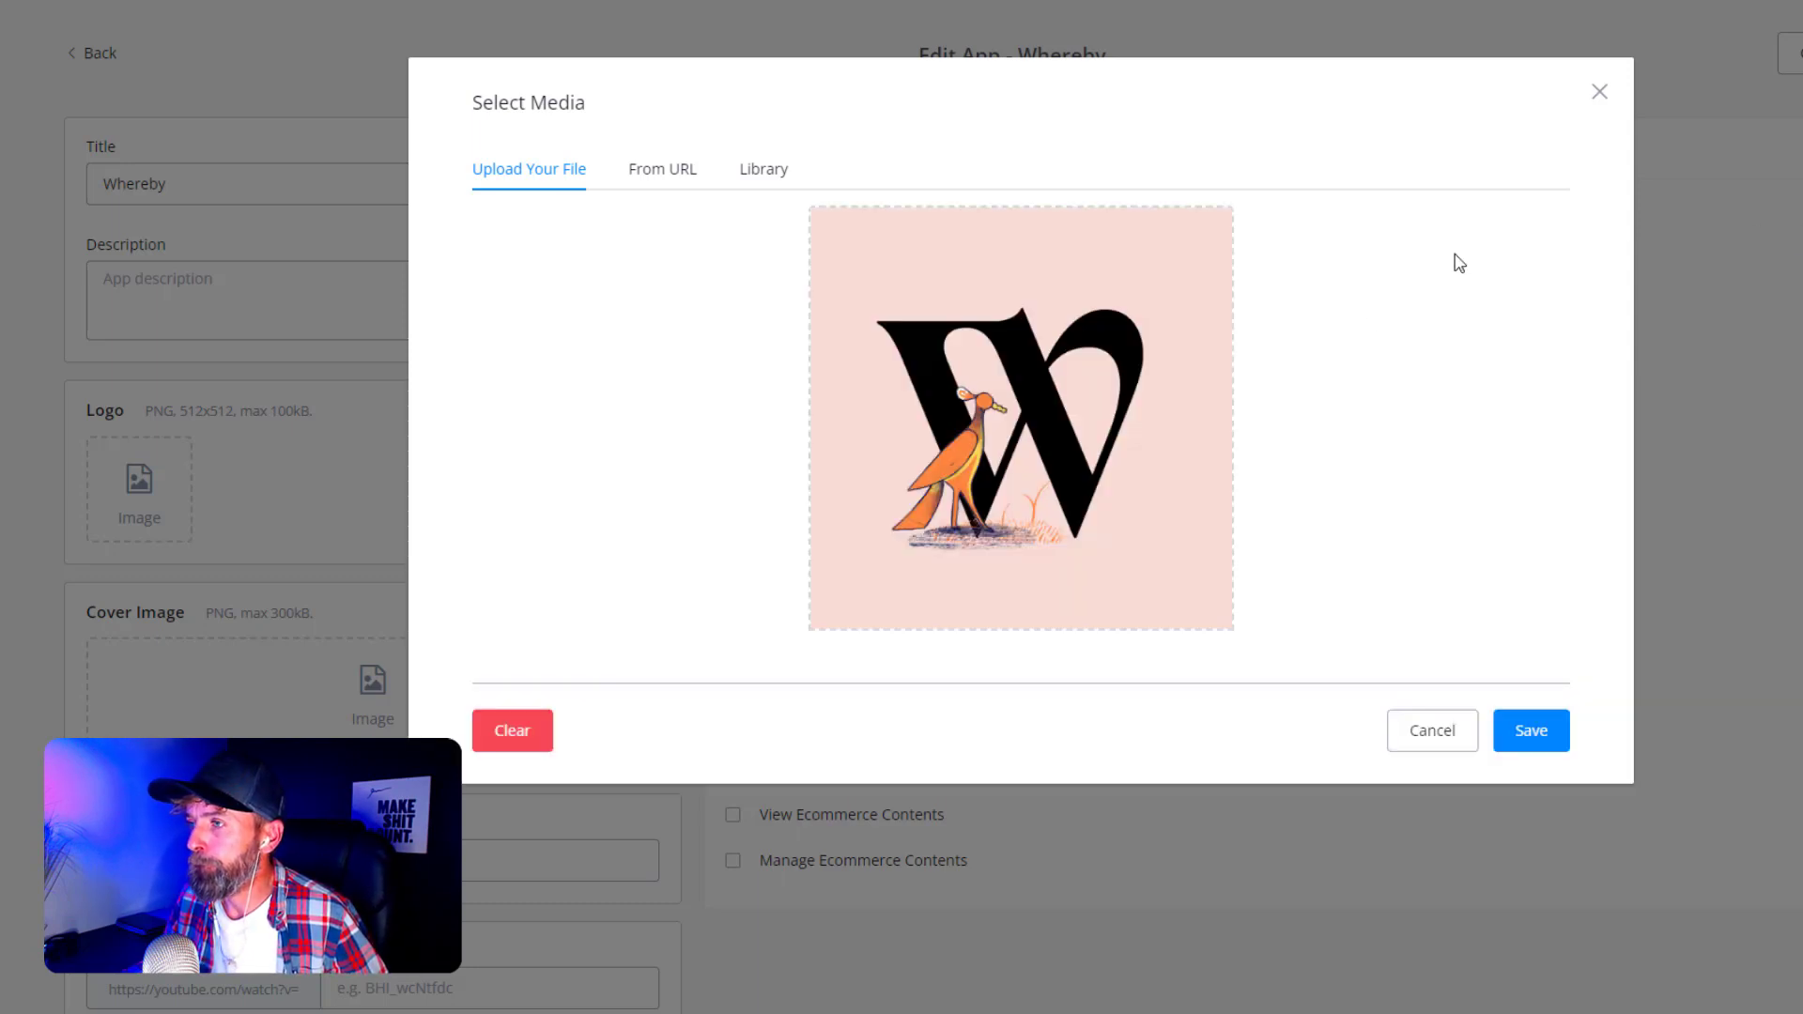
left_click(1512, 735)
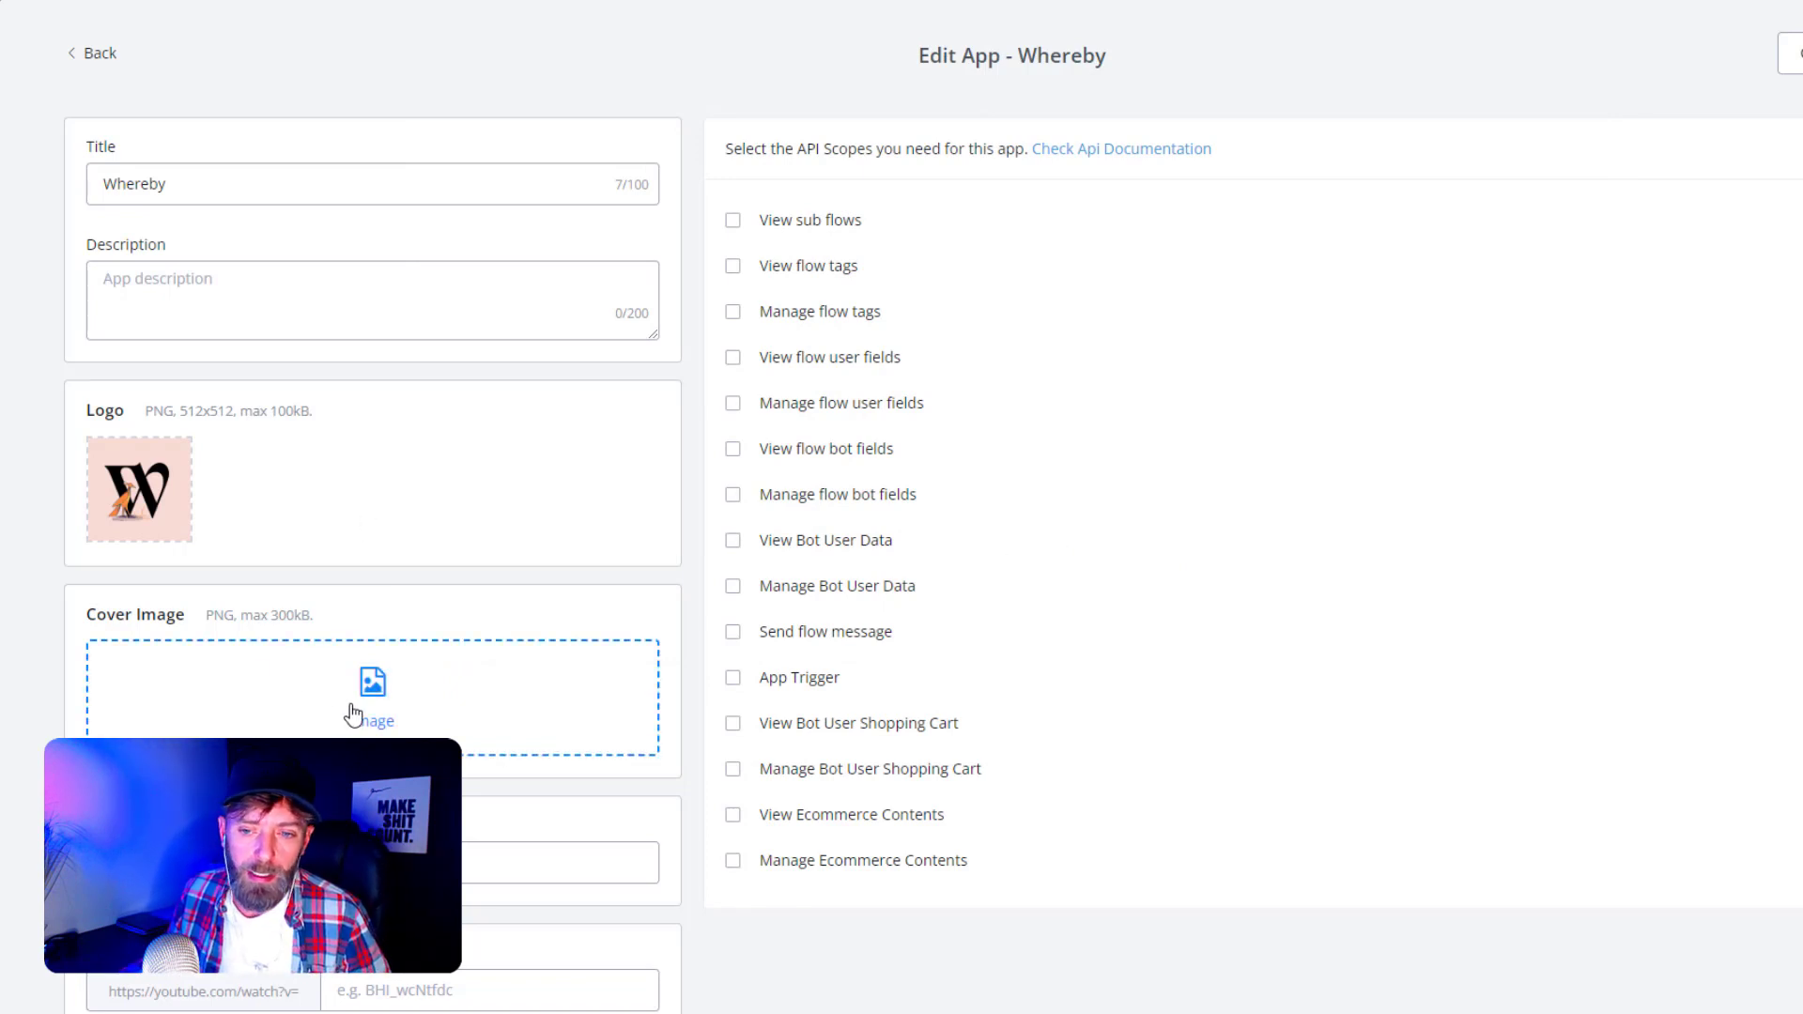
left_click(373, 862)
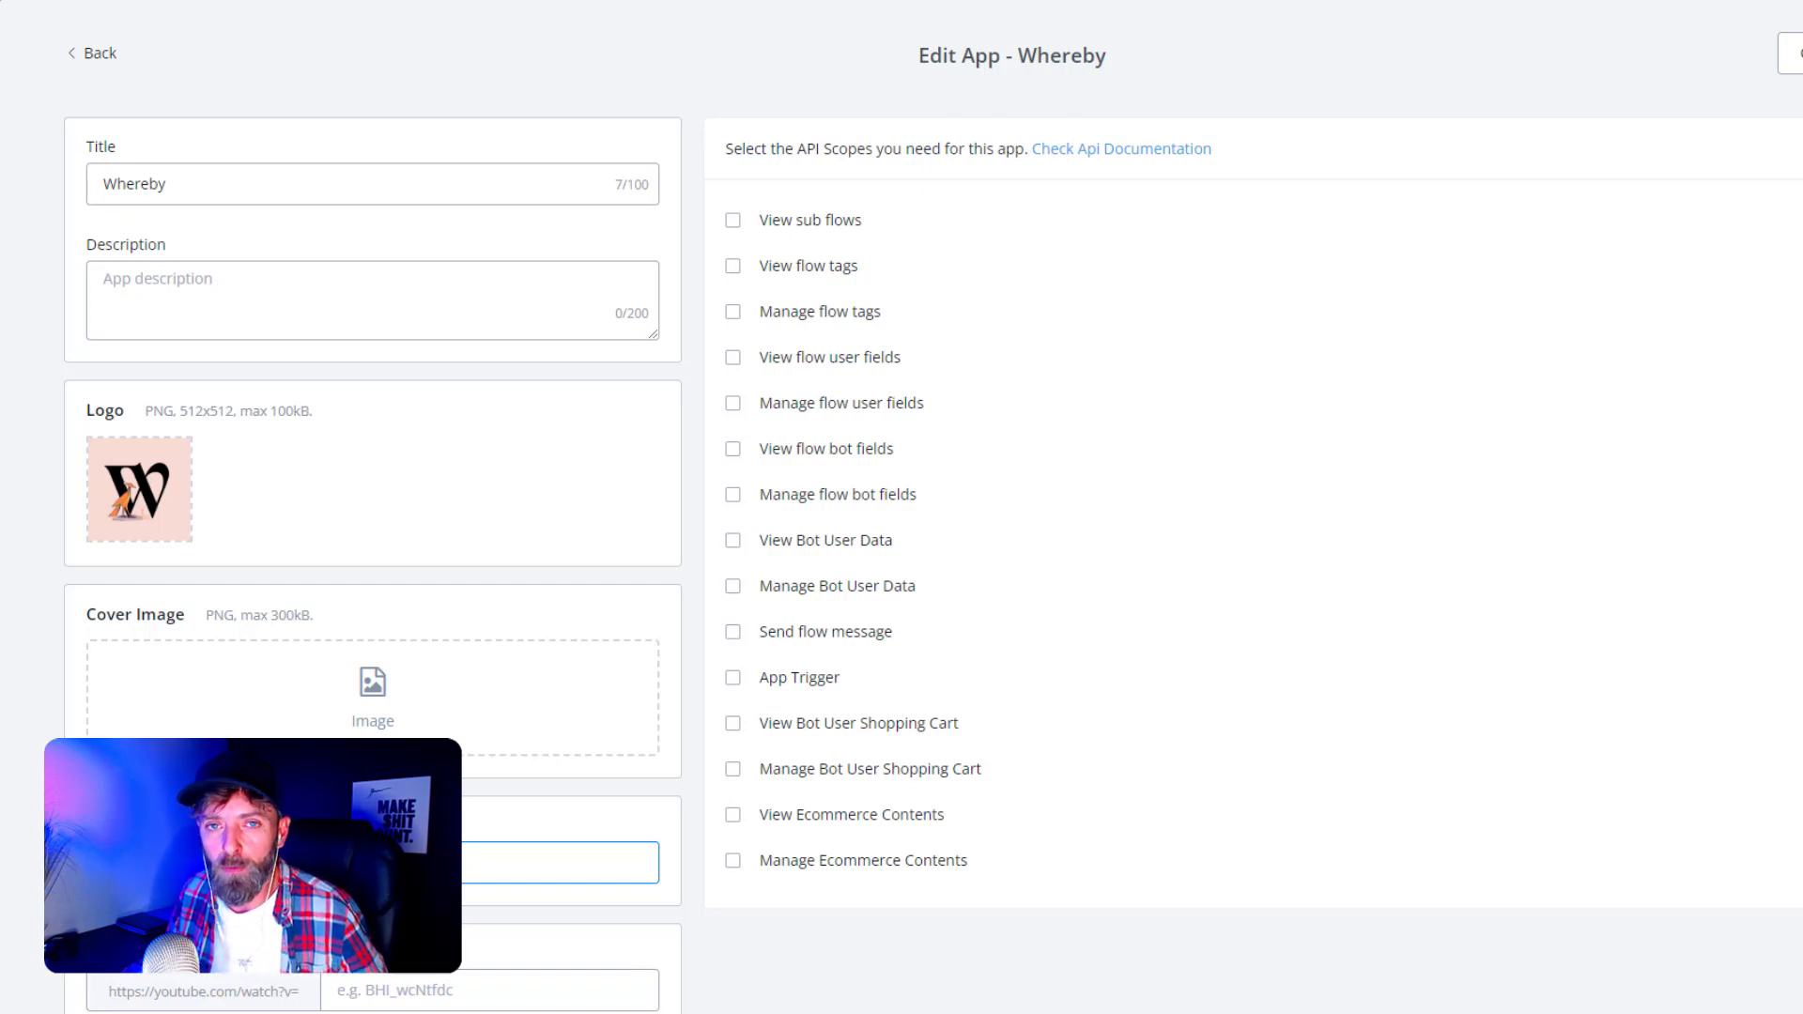
left_click(380, 992)
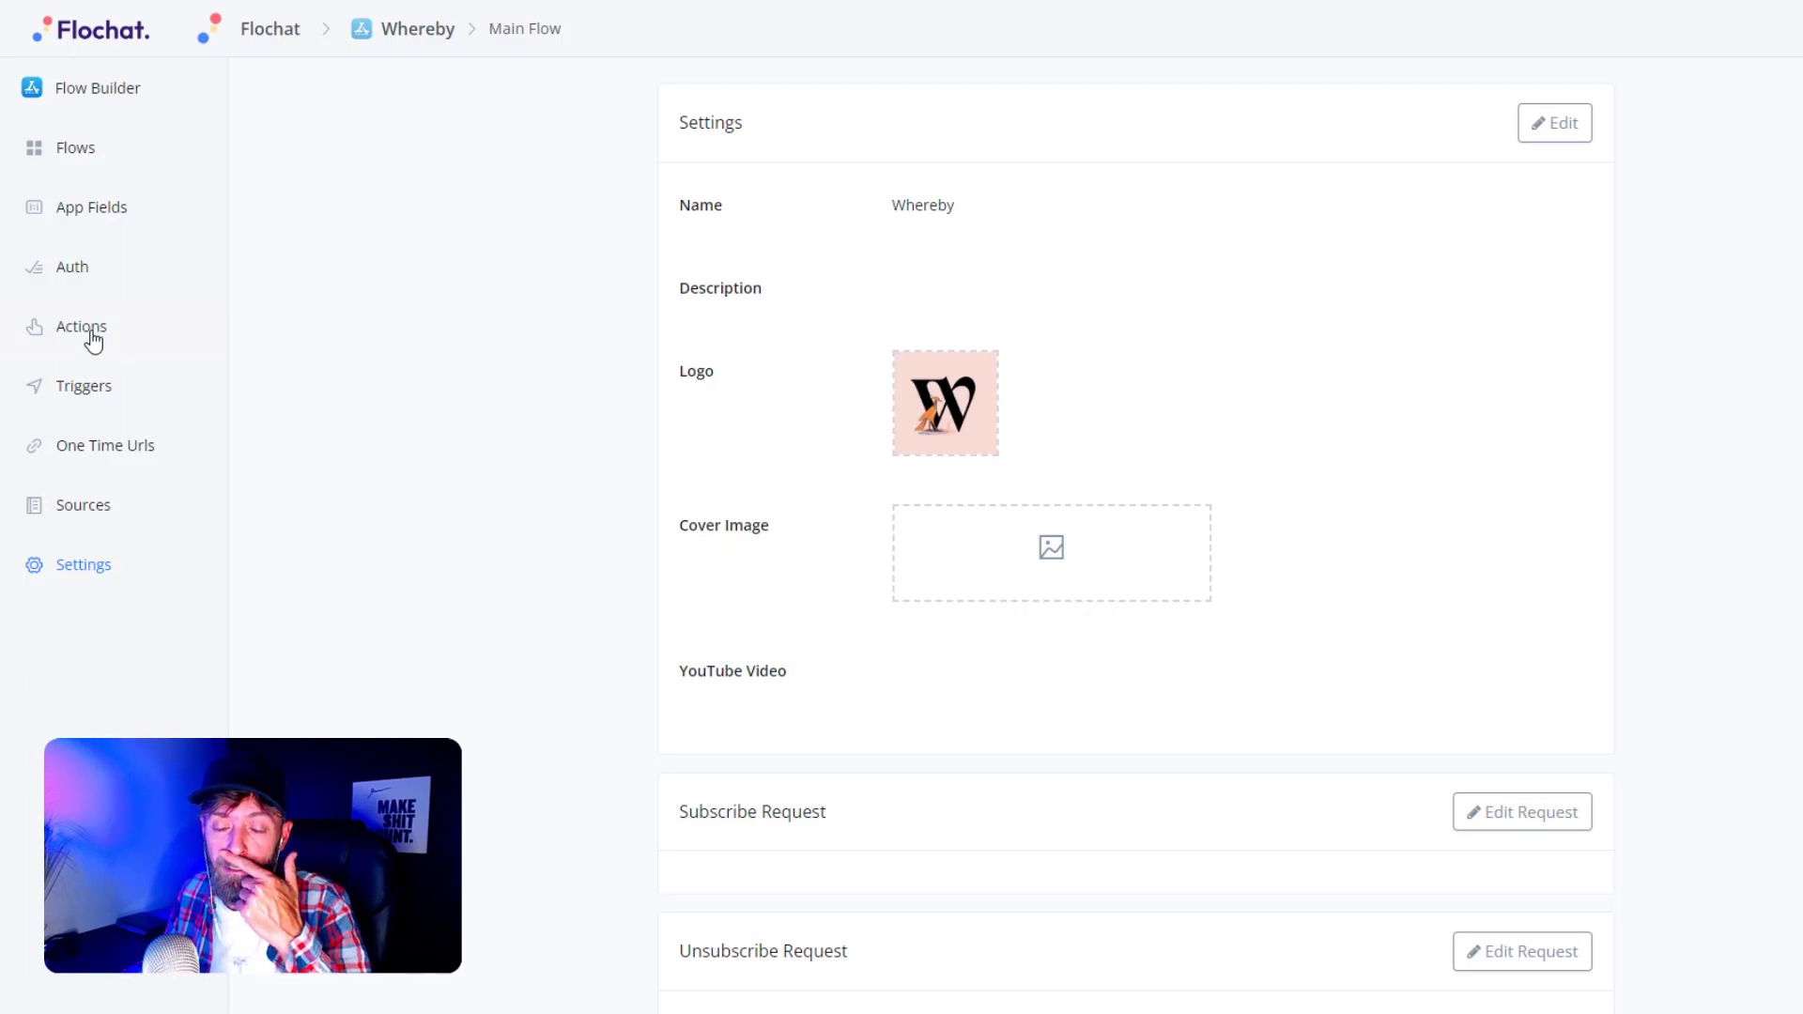
- Add a new auth input with unique name apikey and title 'Api Key'
left_click(69, 271)
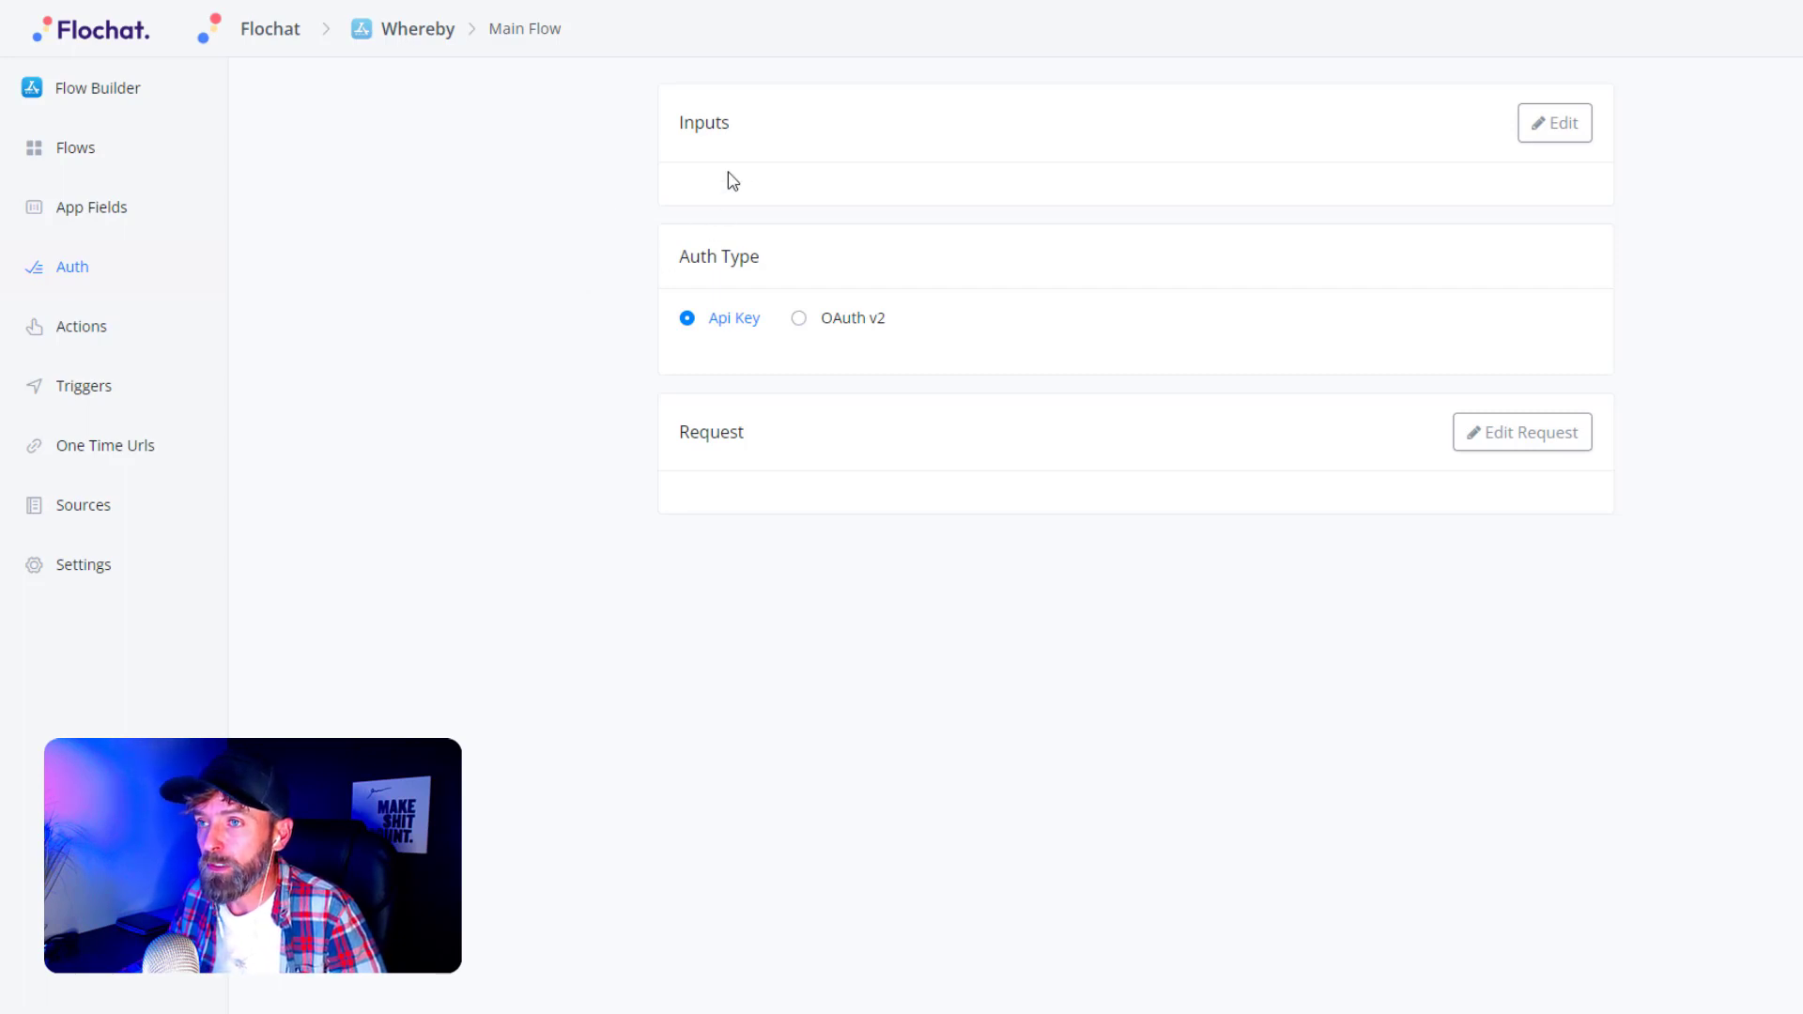
left_click(1545, 123)
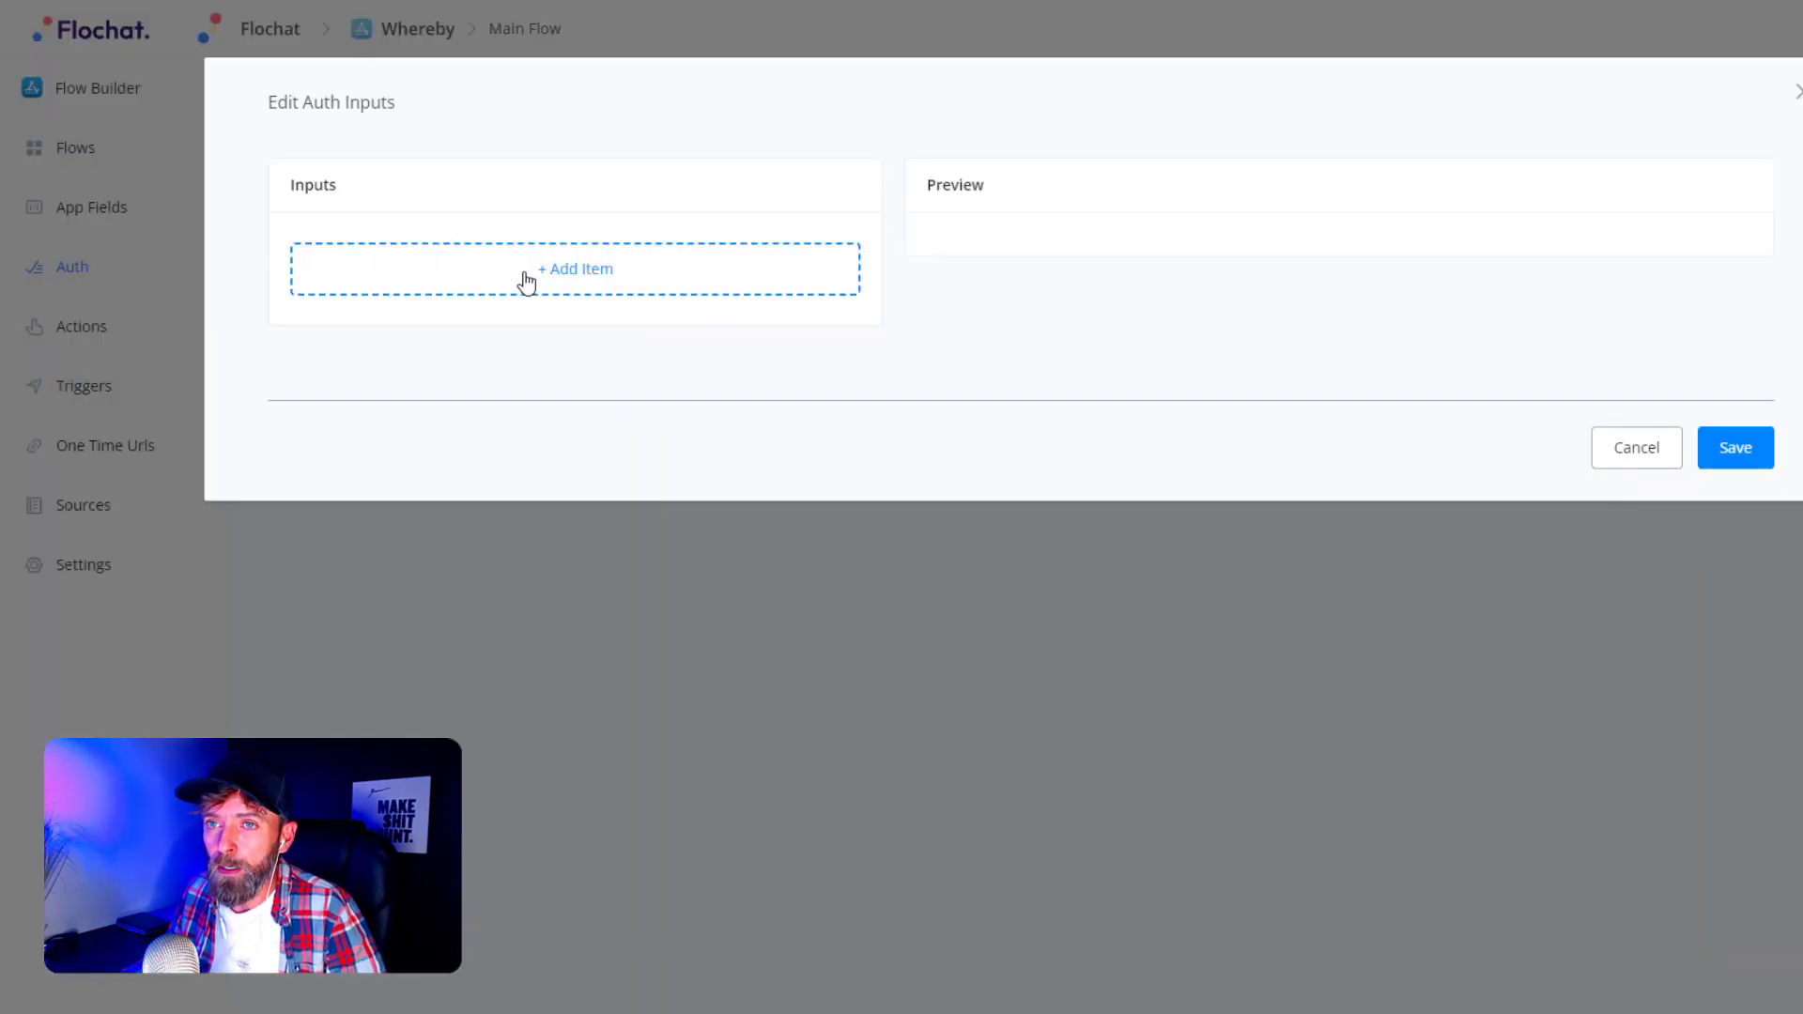
left_click(527, 282)
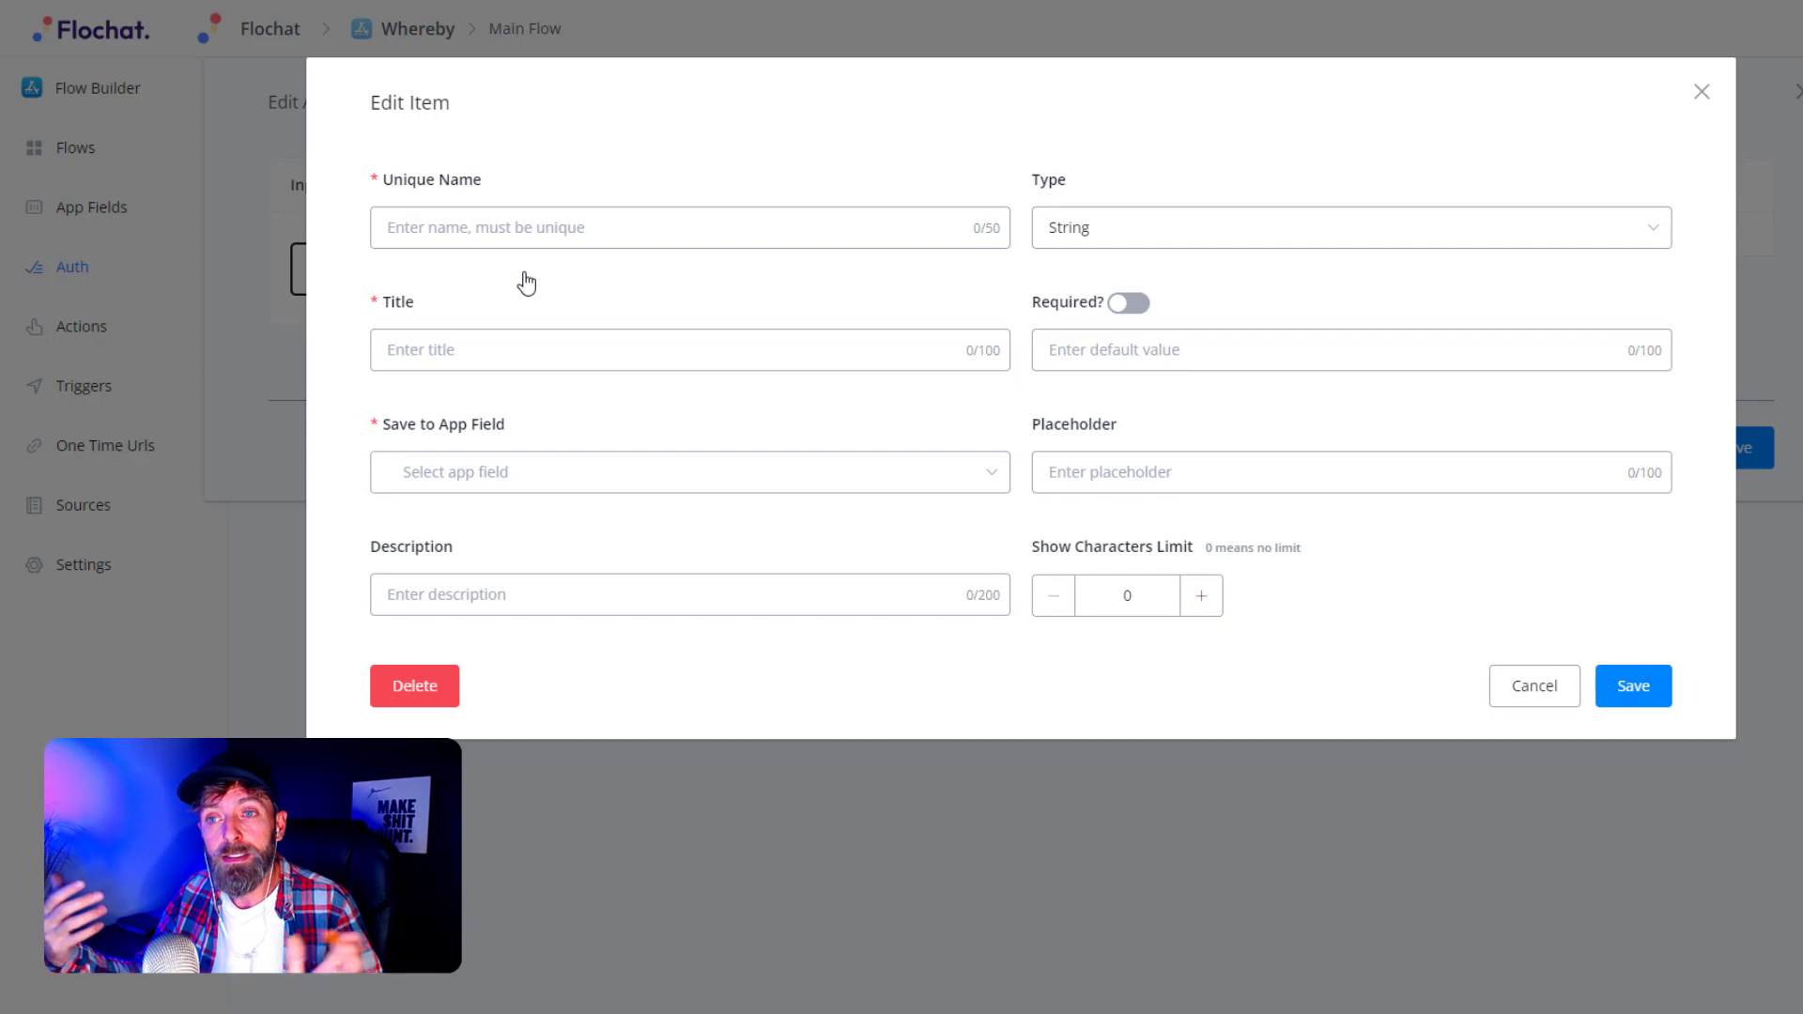
left_click(509, 235)
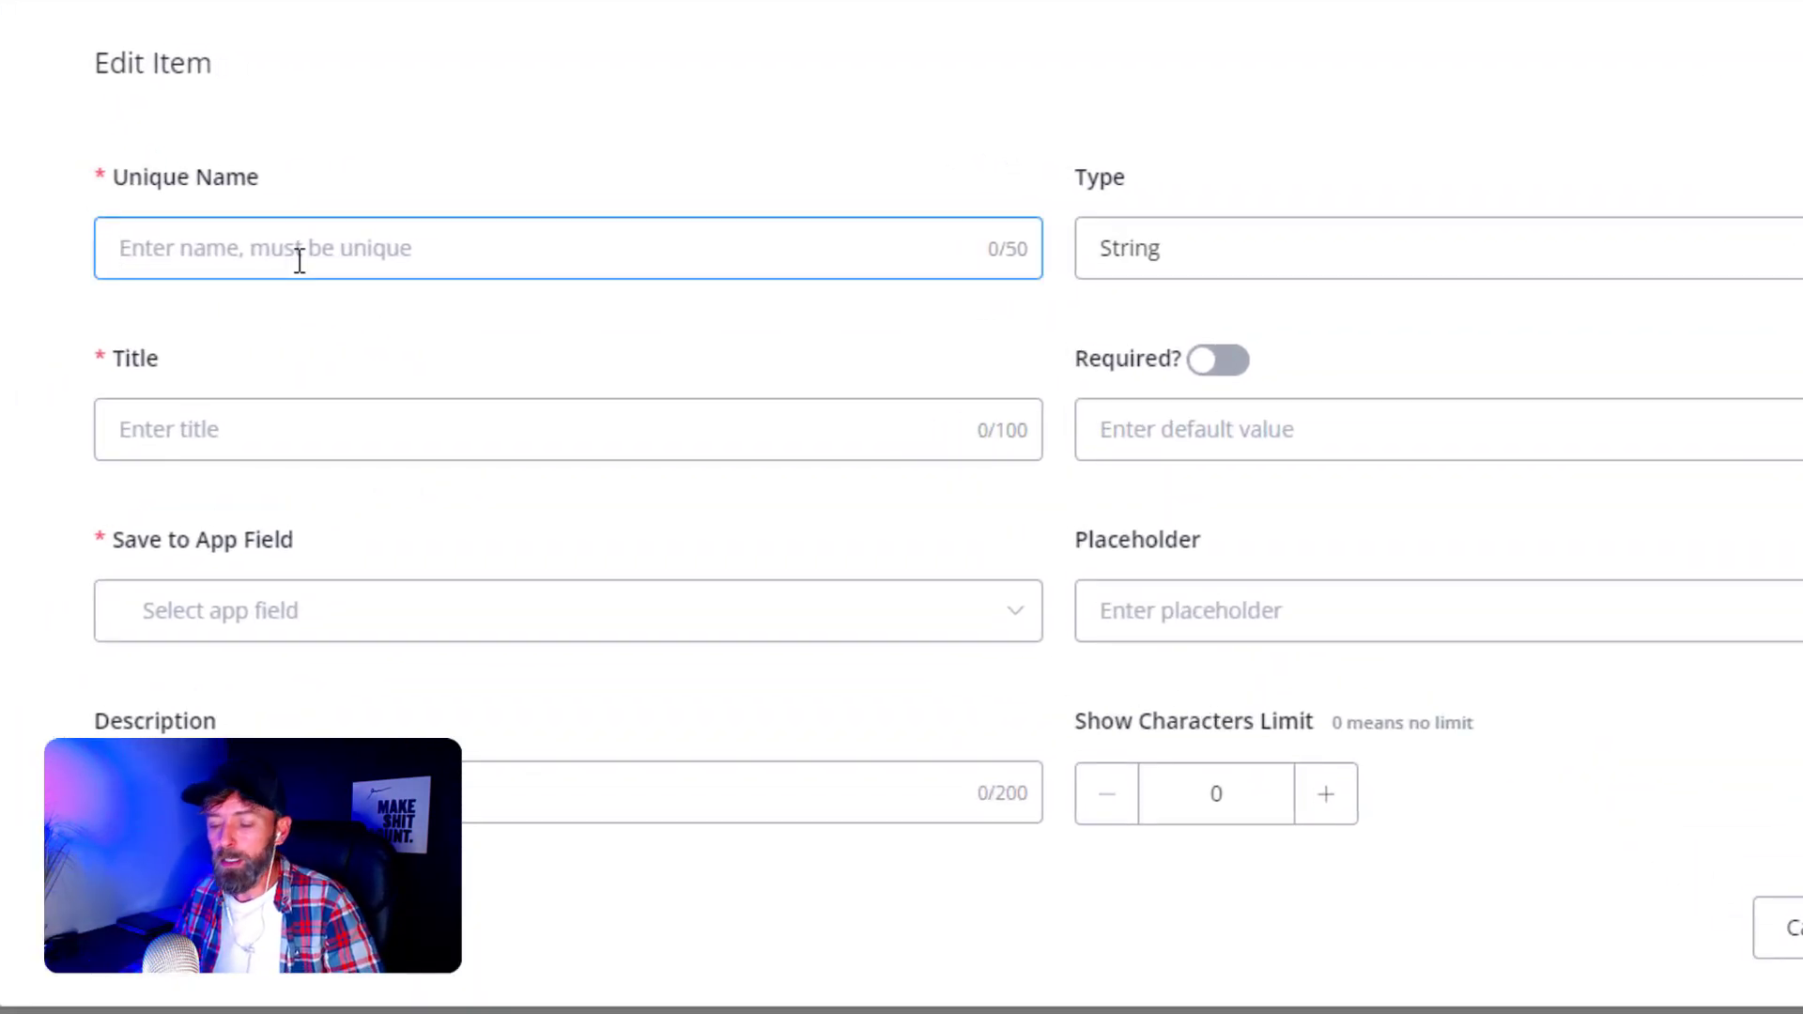
type("apikey")
left_click(270, 315)
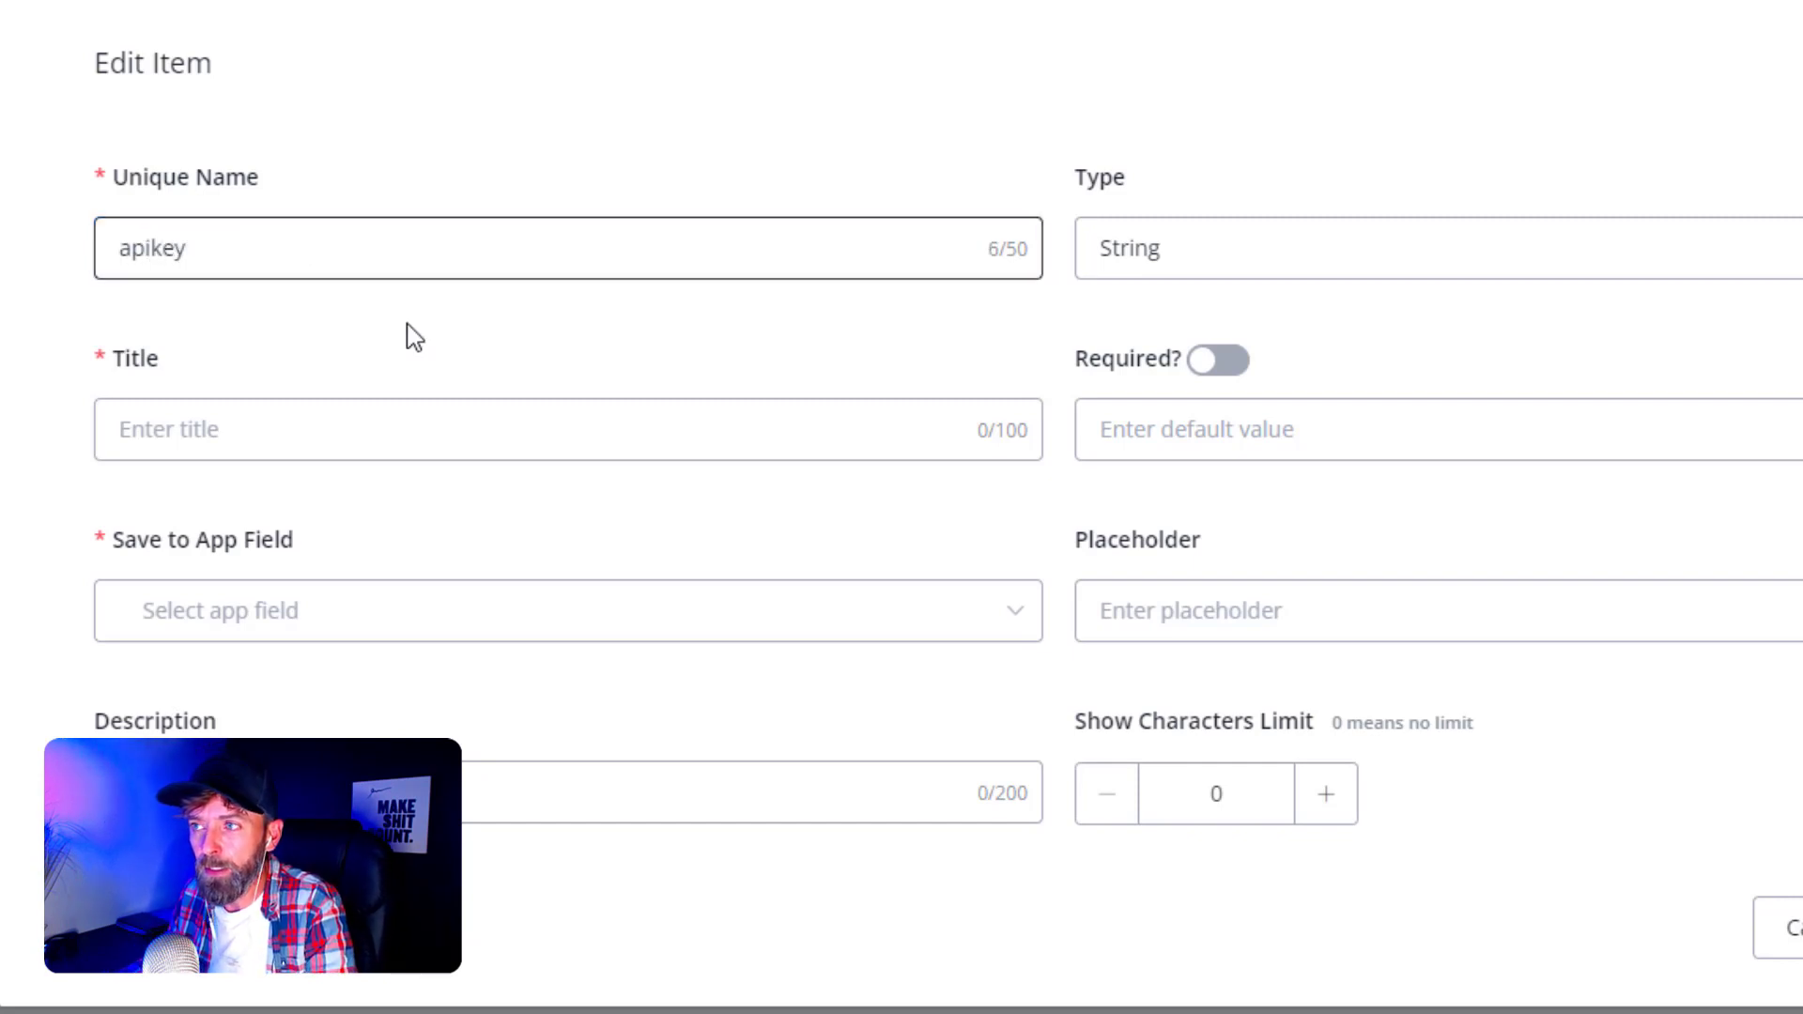
left_click(276, 427)
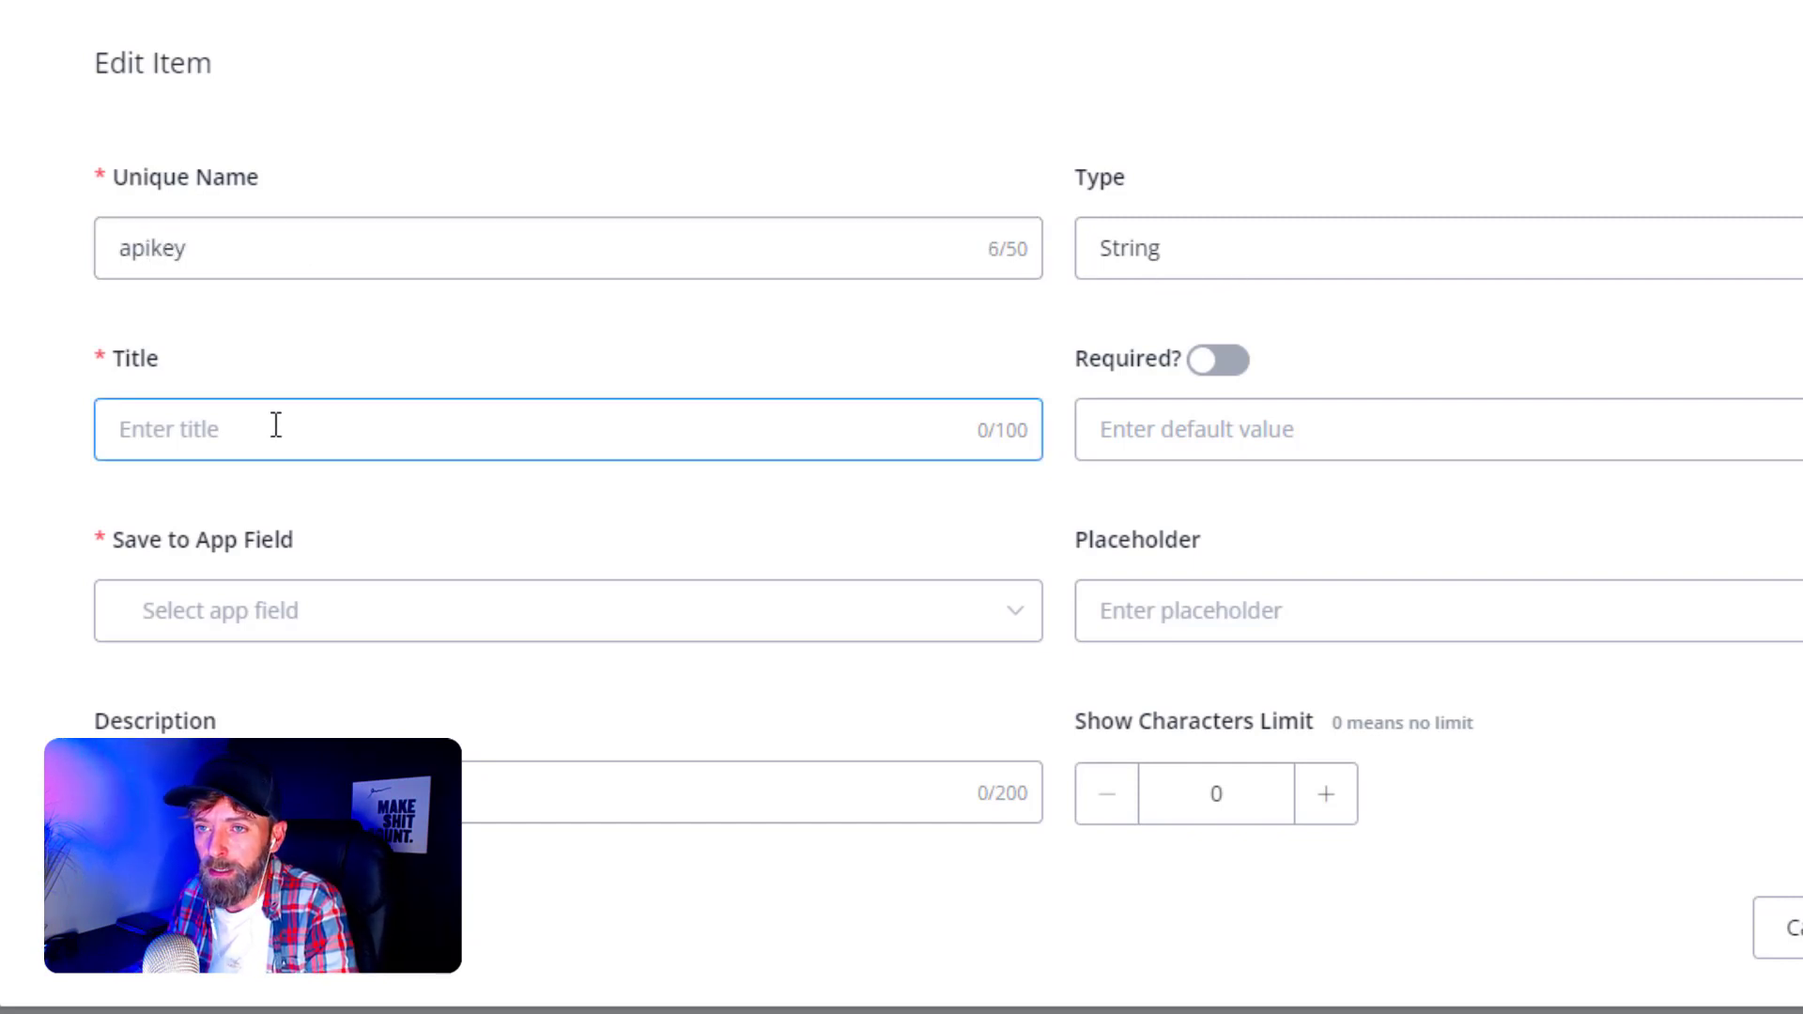
type("Api Ke")
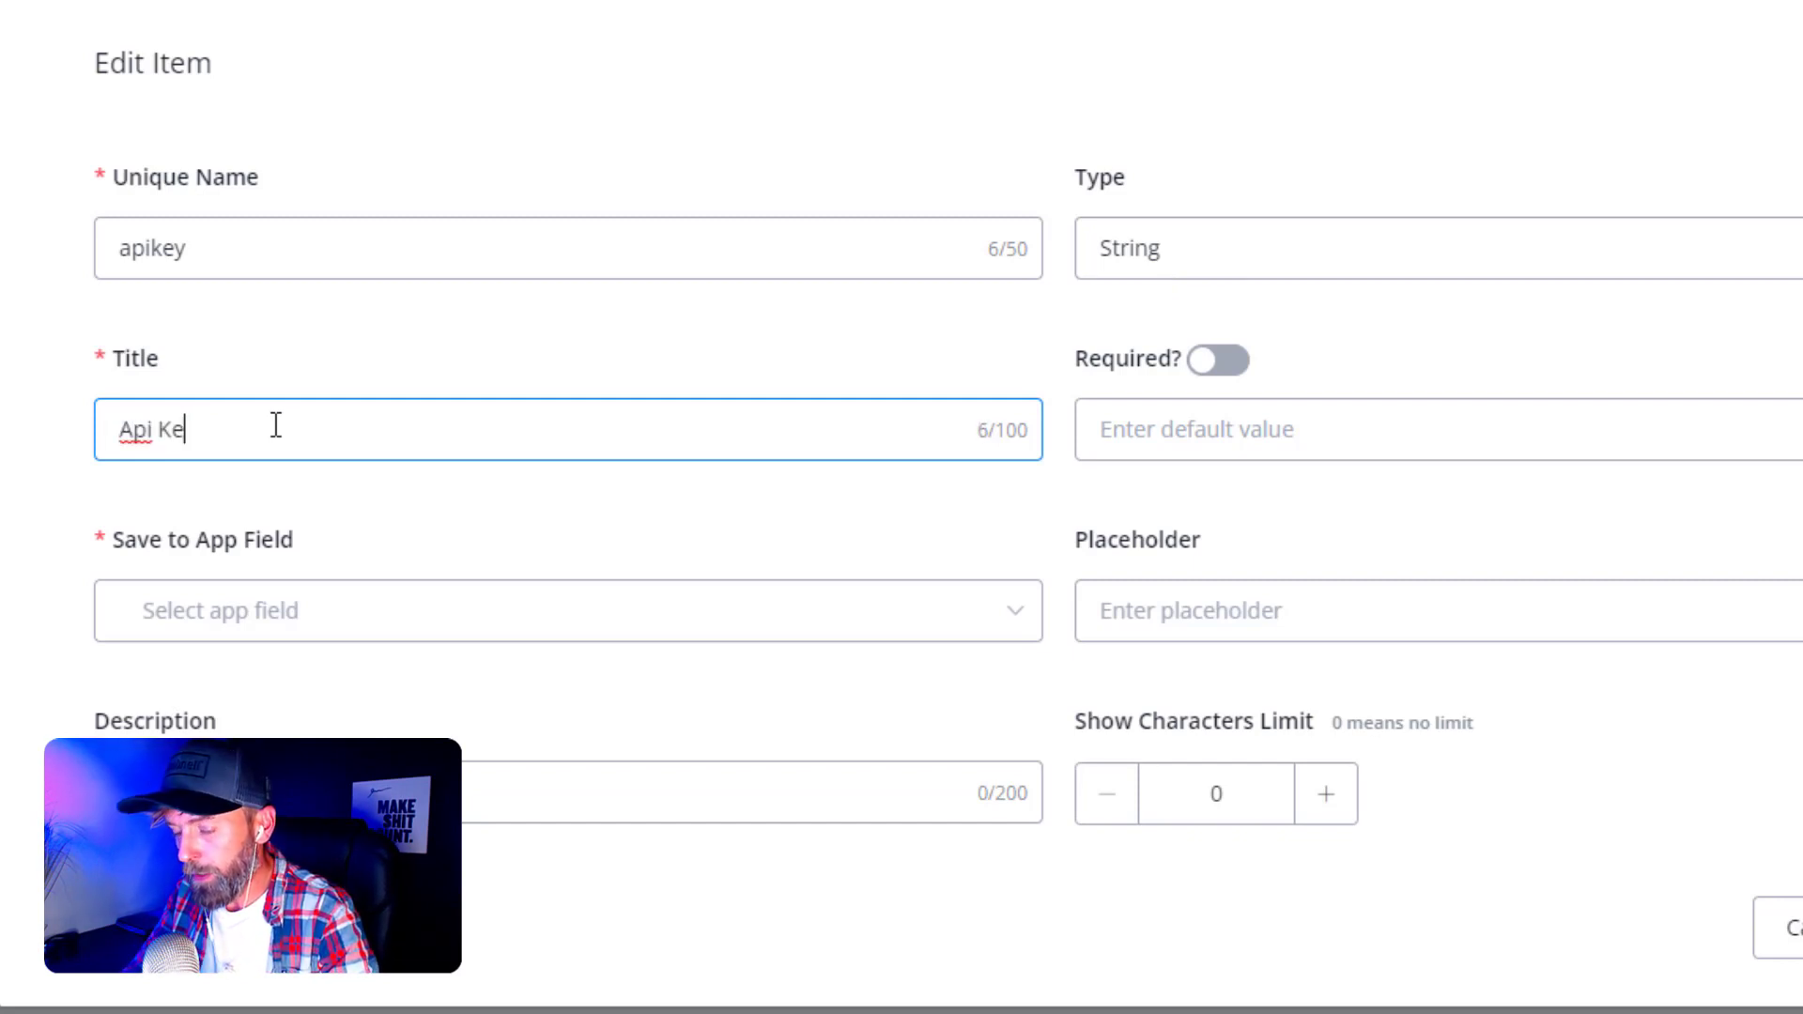
type("y")
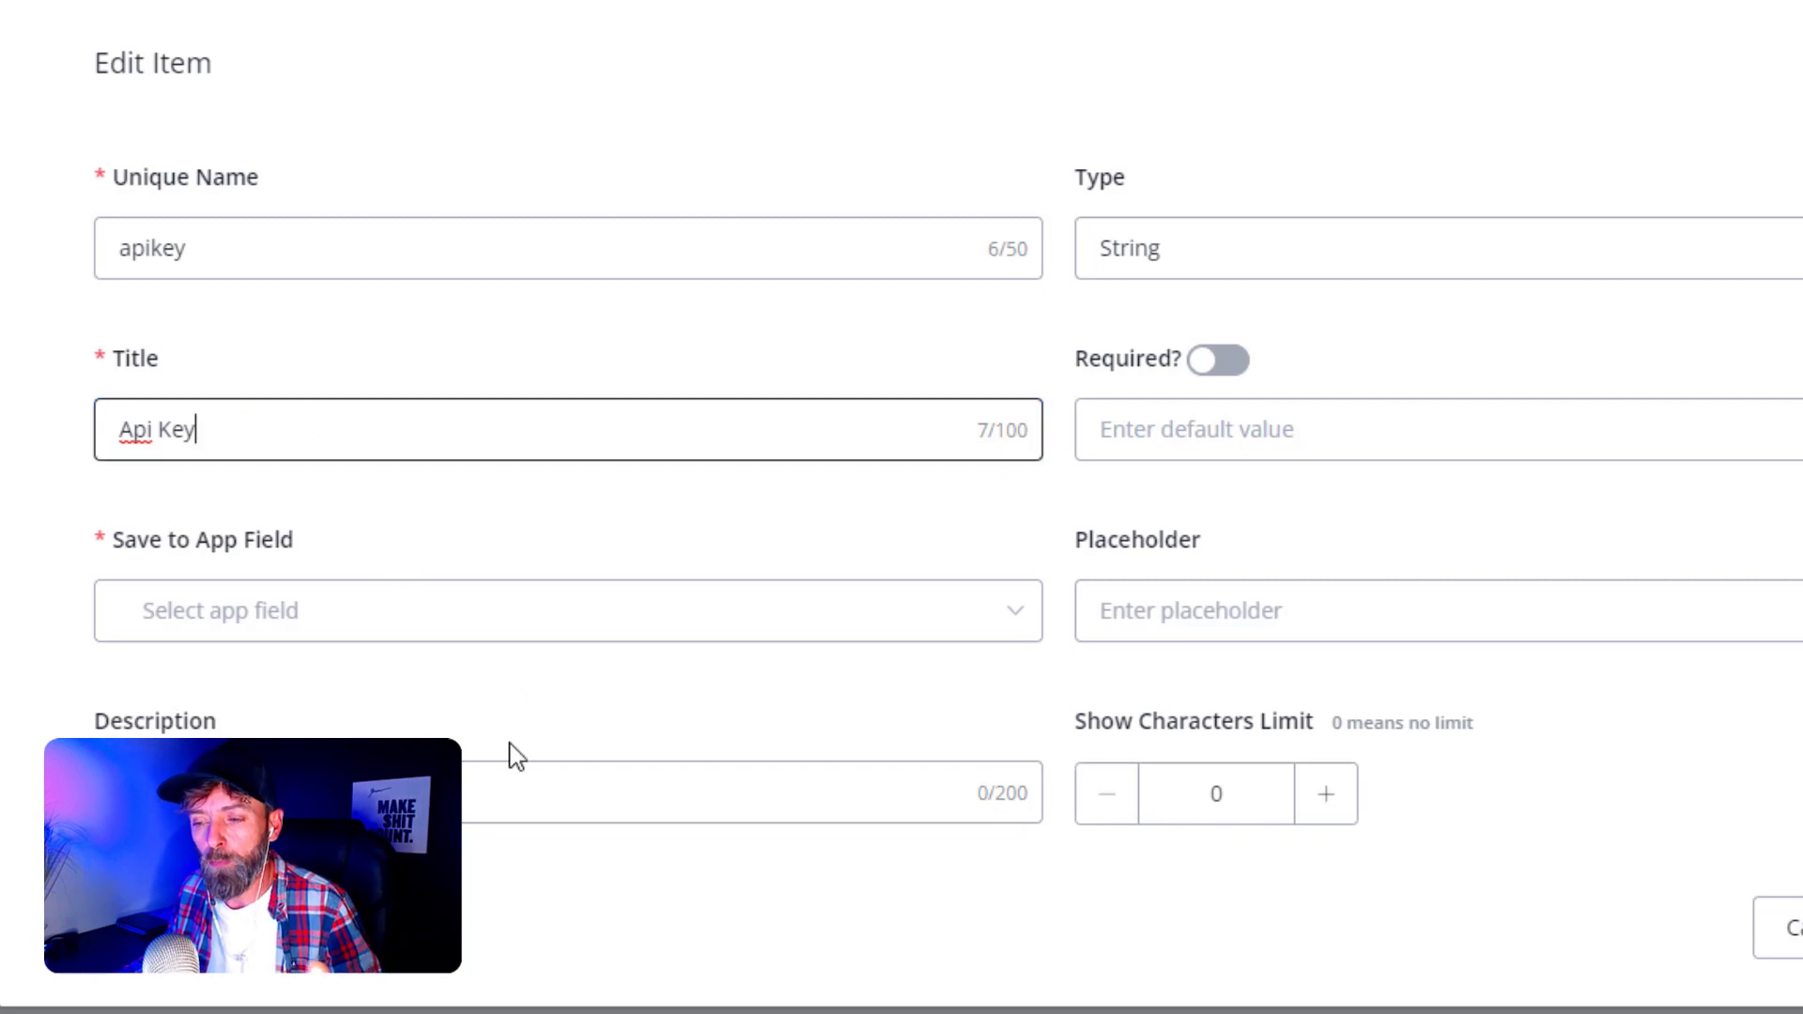
left_click(470, 902)
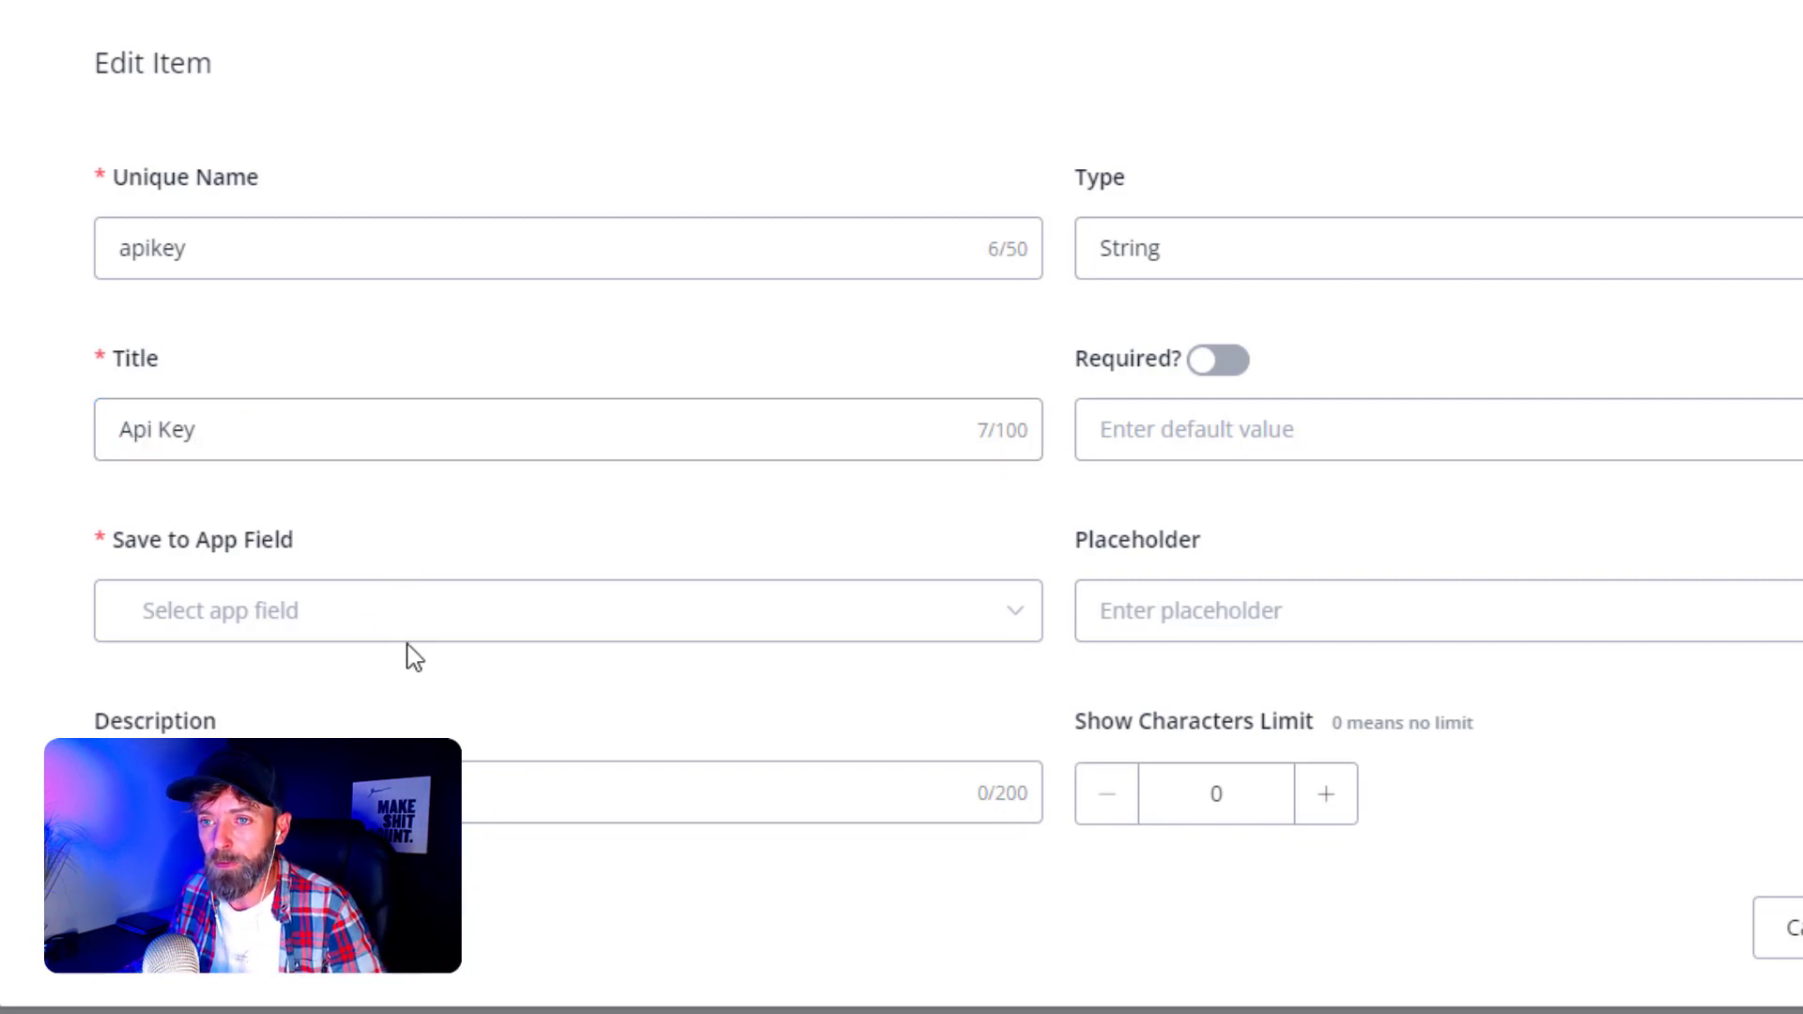
- Store the Api Key value in a new apikey text app field, mark it required, and confirm
left_click(320, 622)
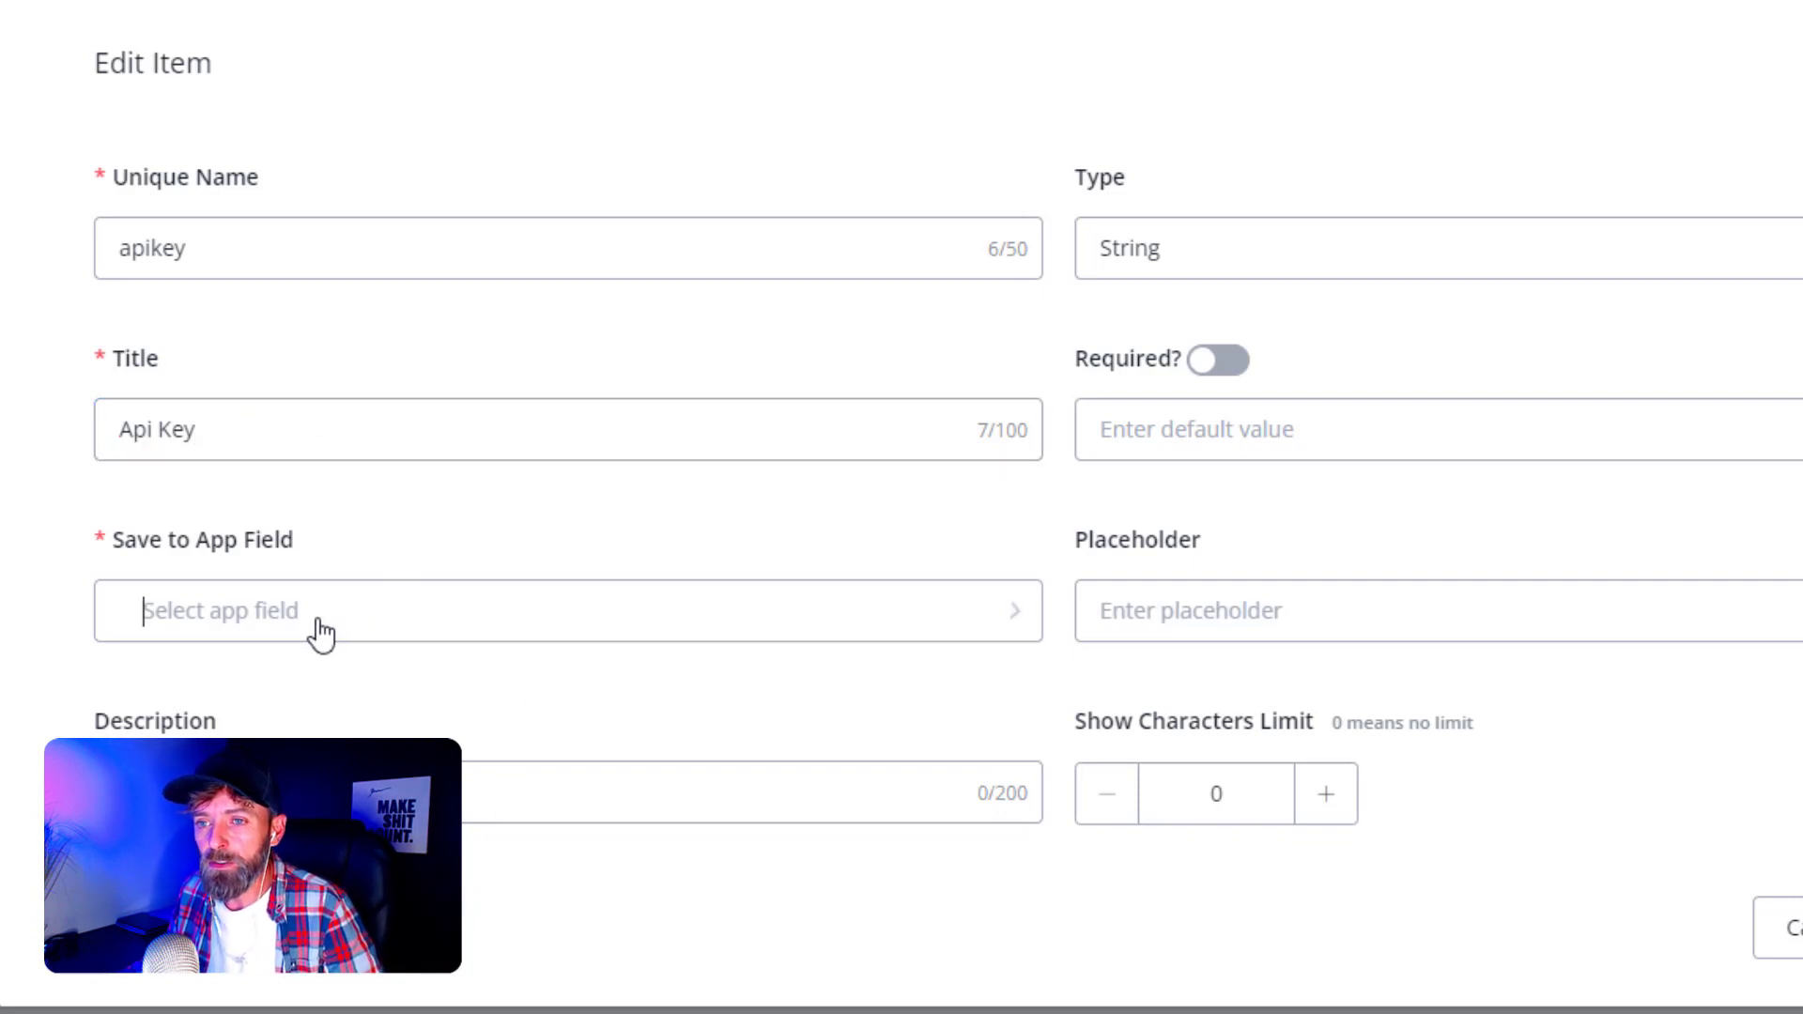
type("apikey")
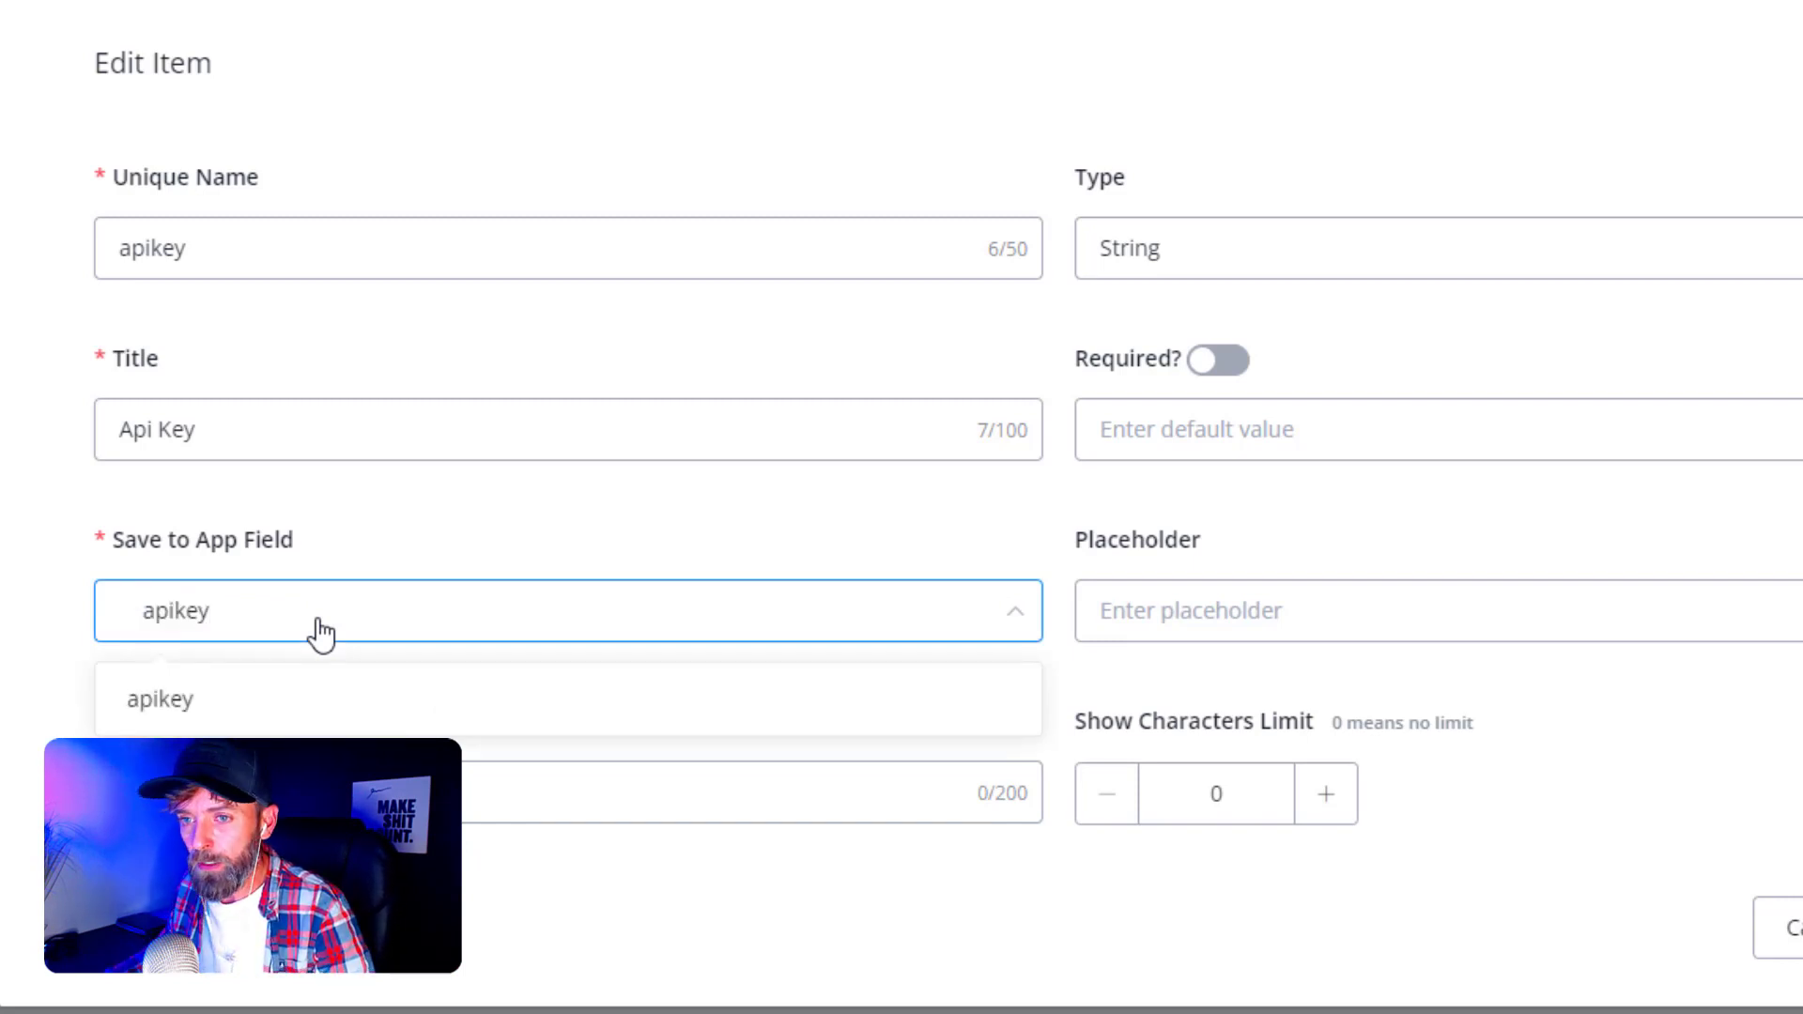
left_click(185, 702)
left_click(336, 460)
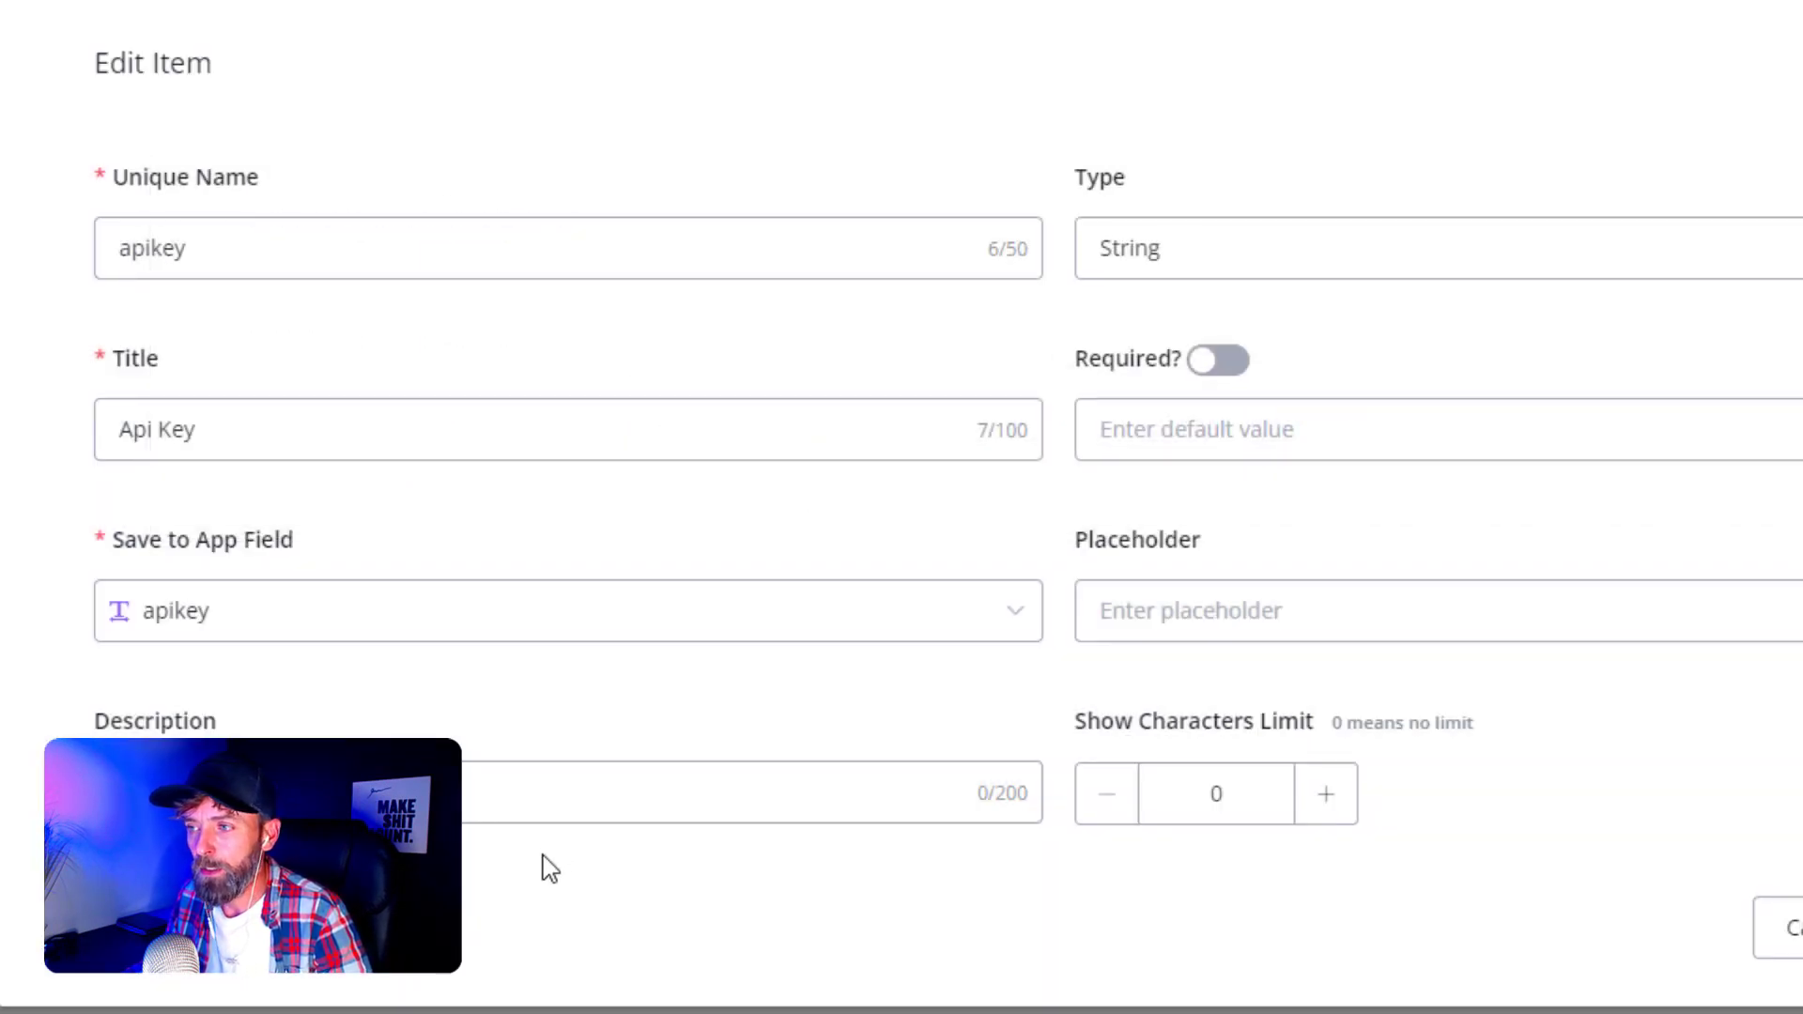
left_click(282, 794)
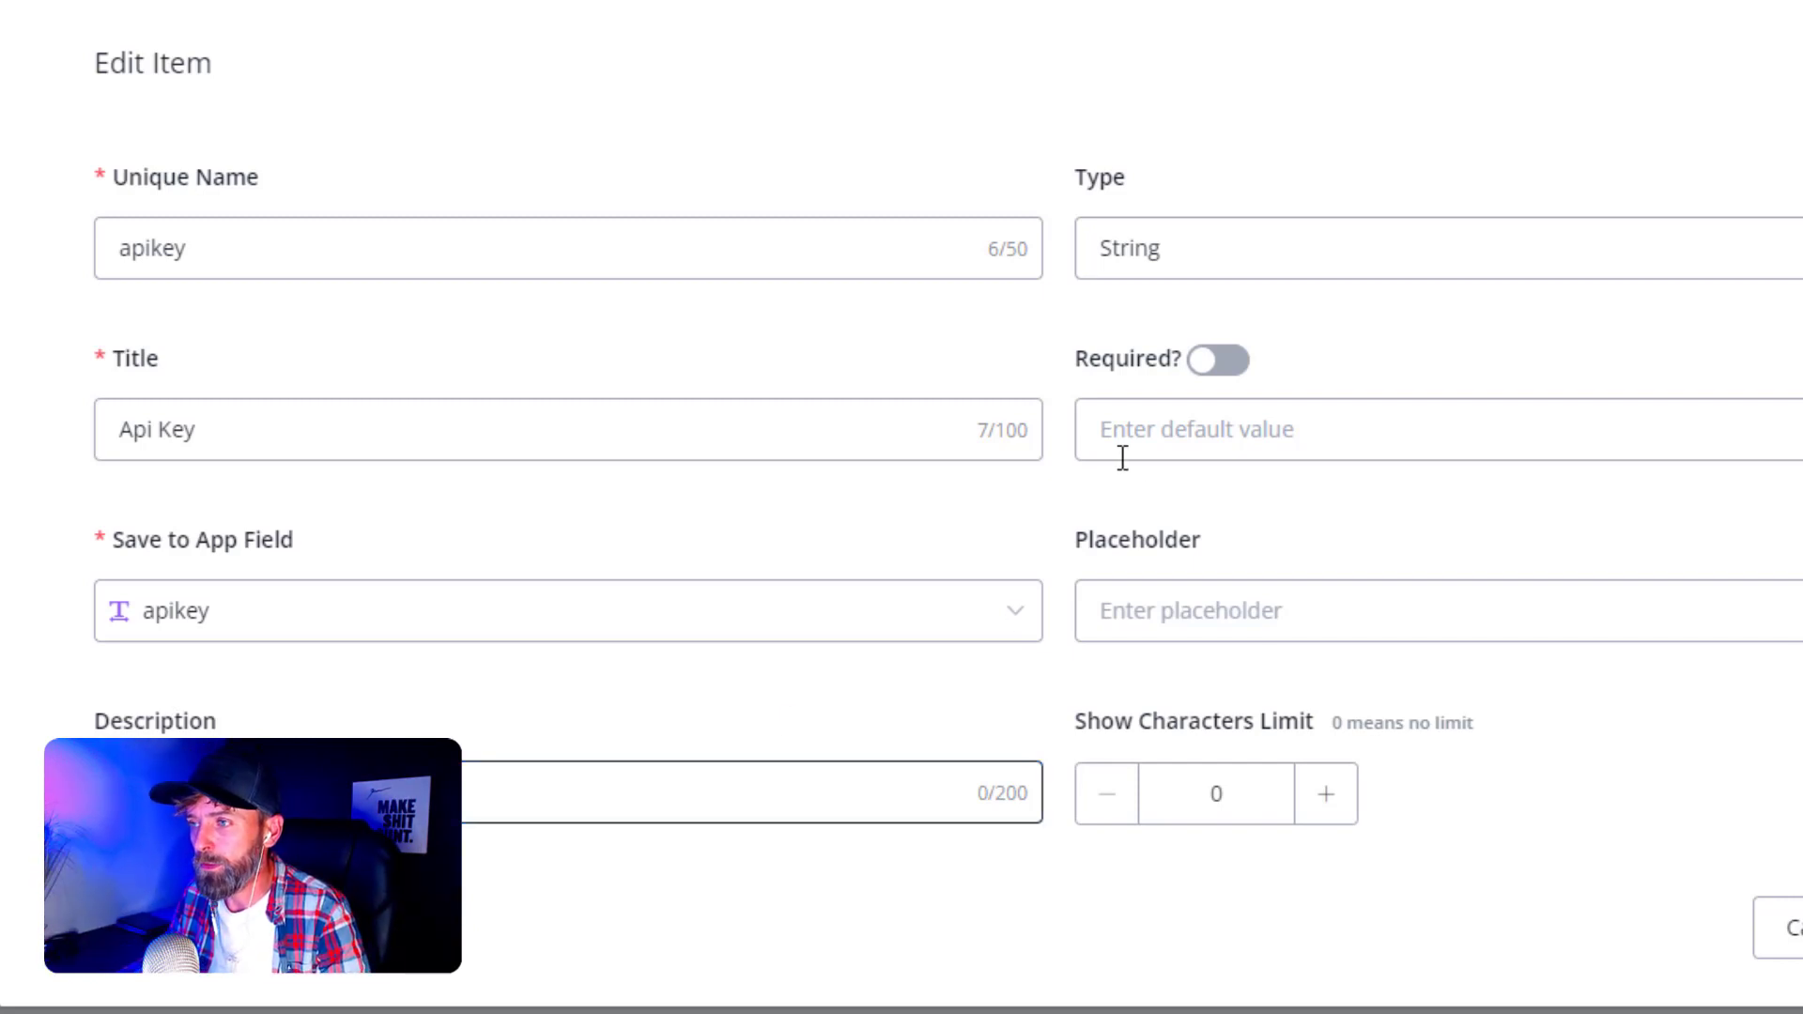
left_click(1225, 373)
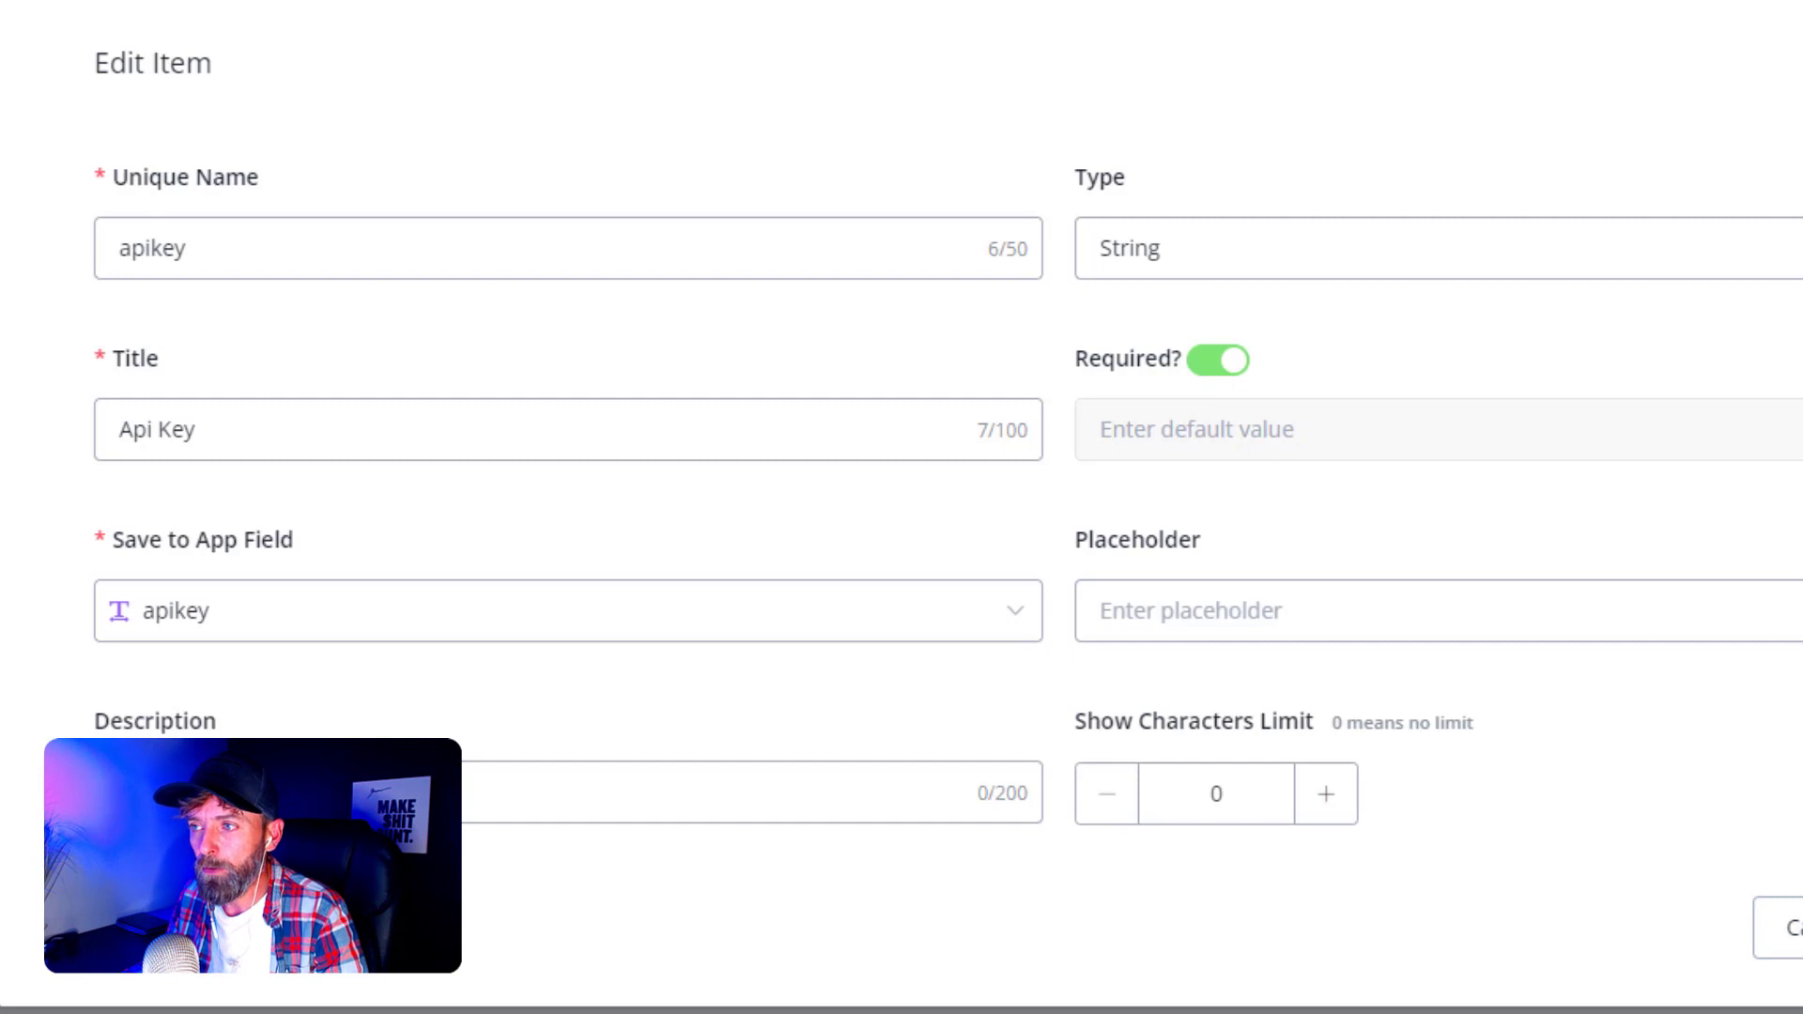
left_click(1801, 928)
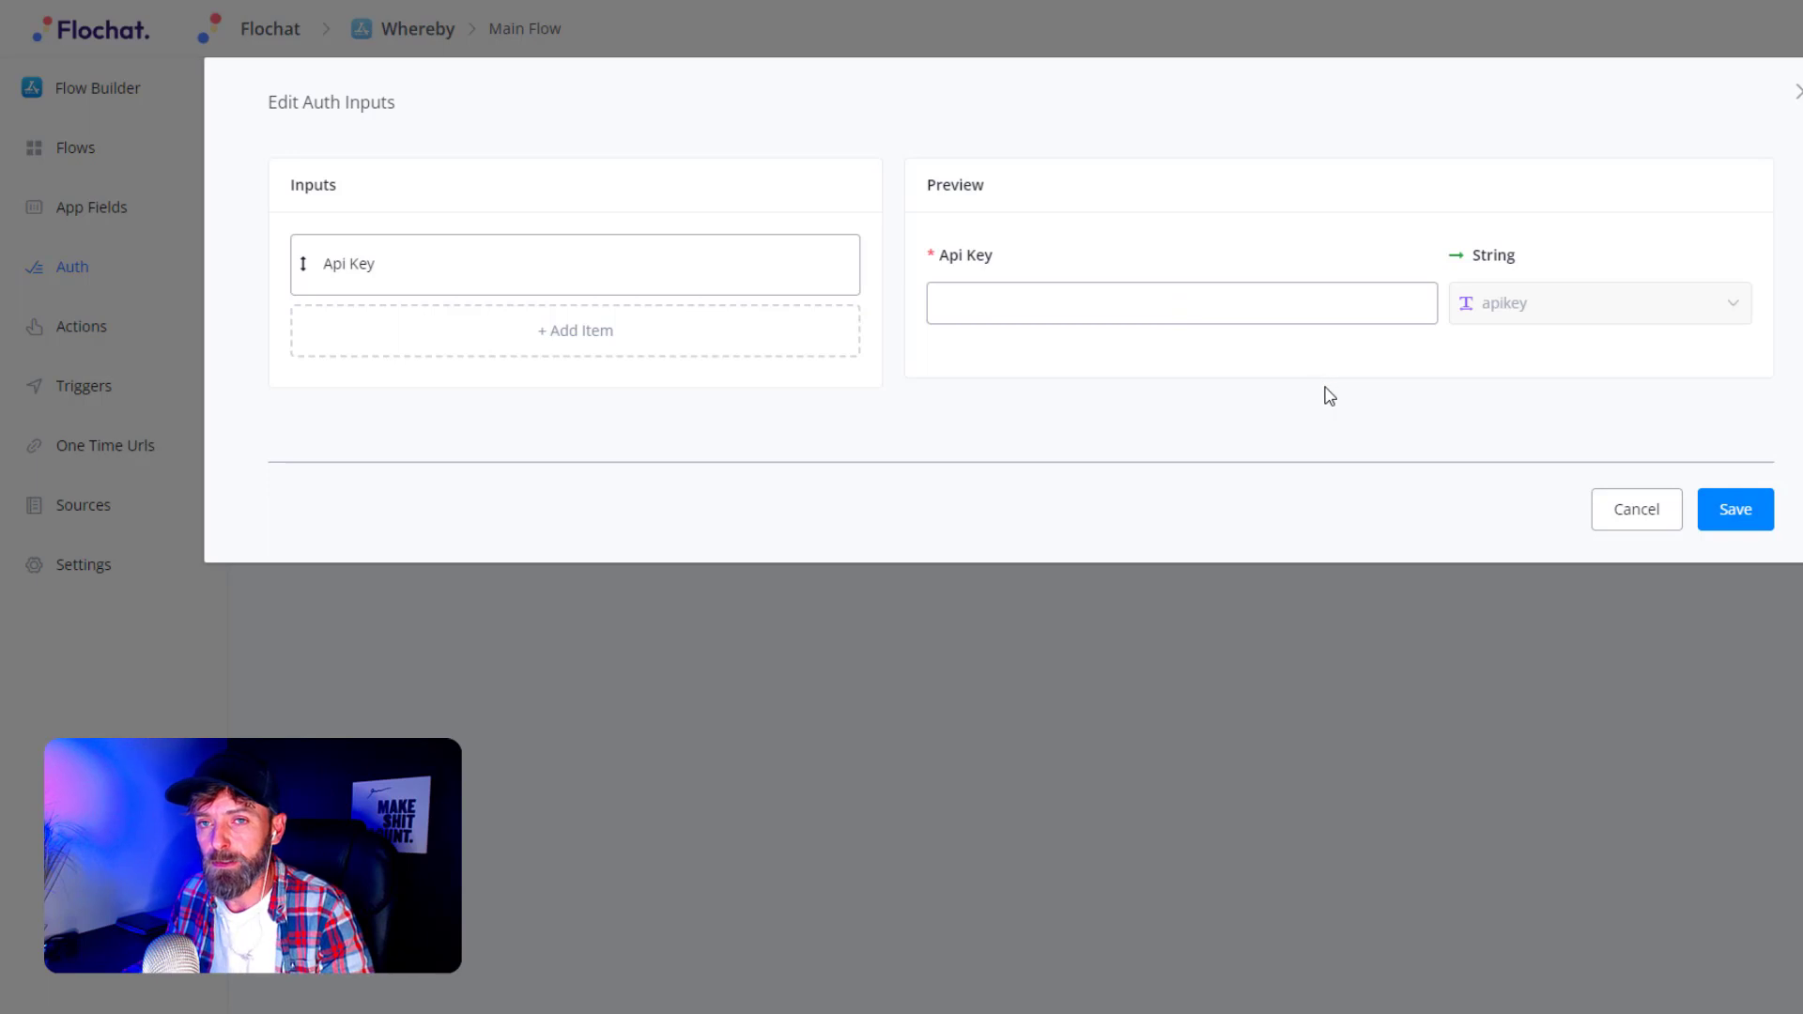
- Save the Api Key auth input and go to the Whereby app's empty Actions list
left_click(1745, 517)
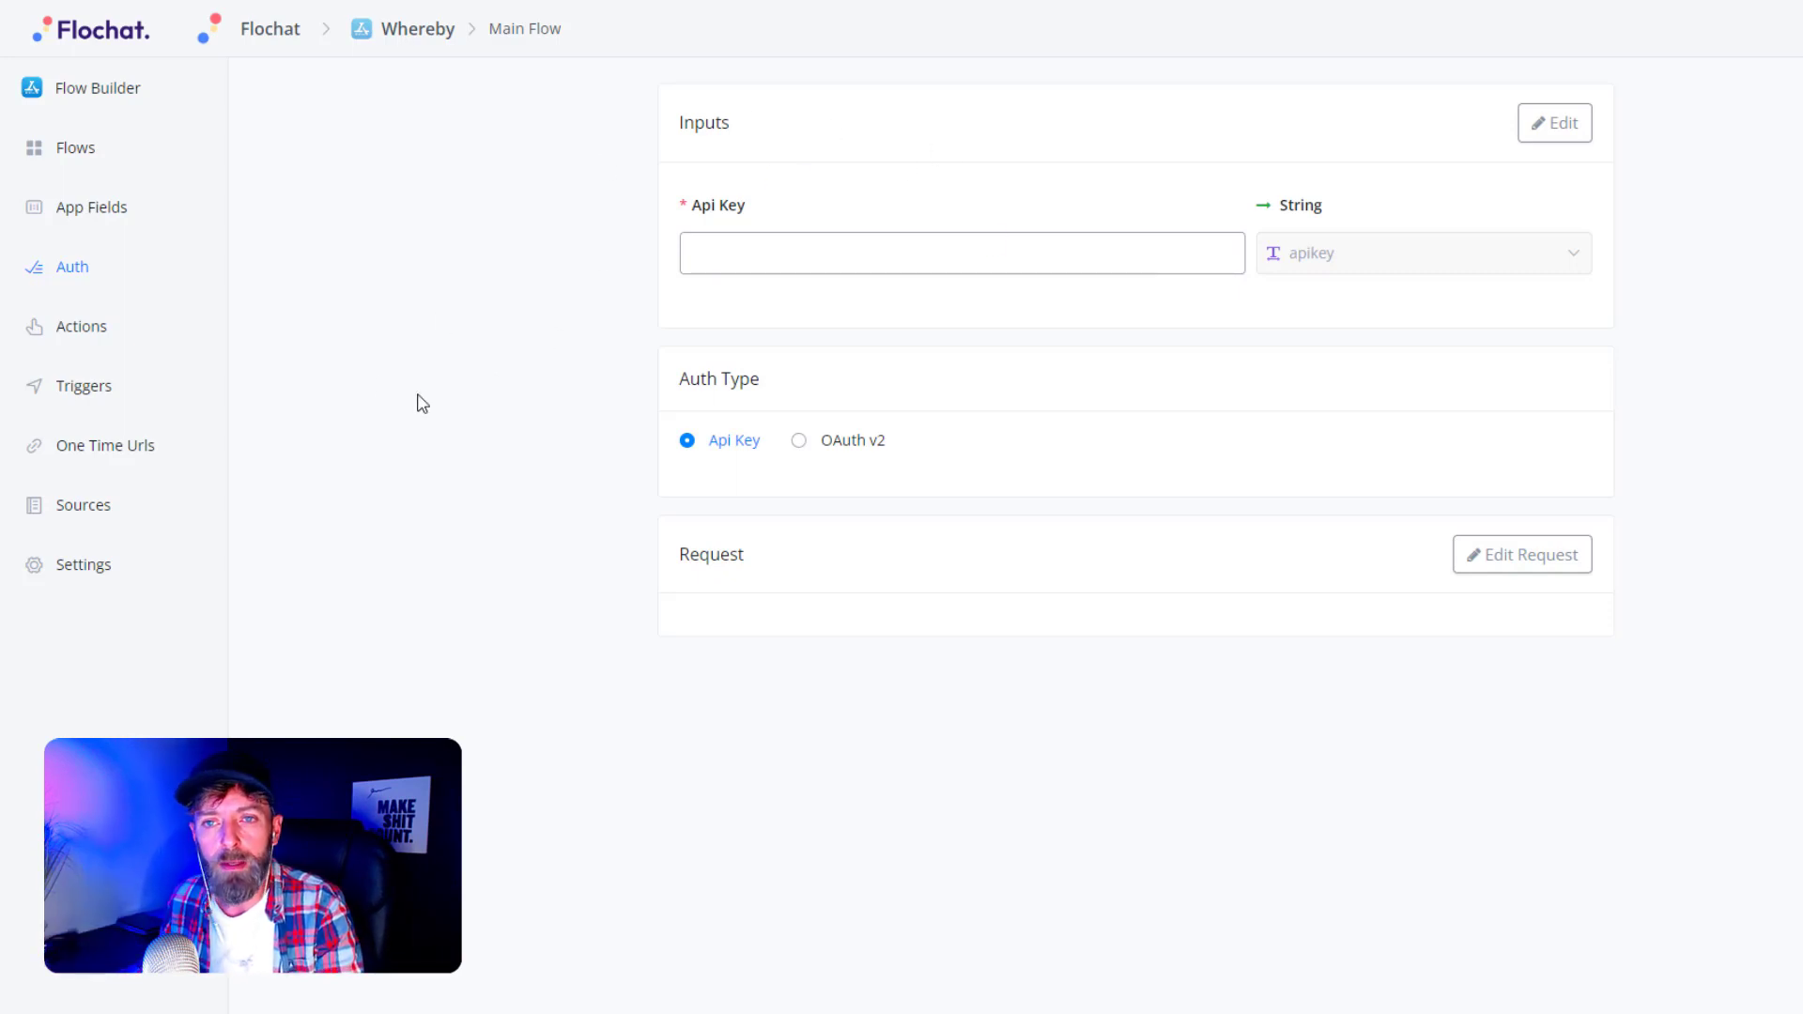
left_click(87, 333)
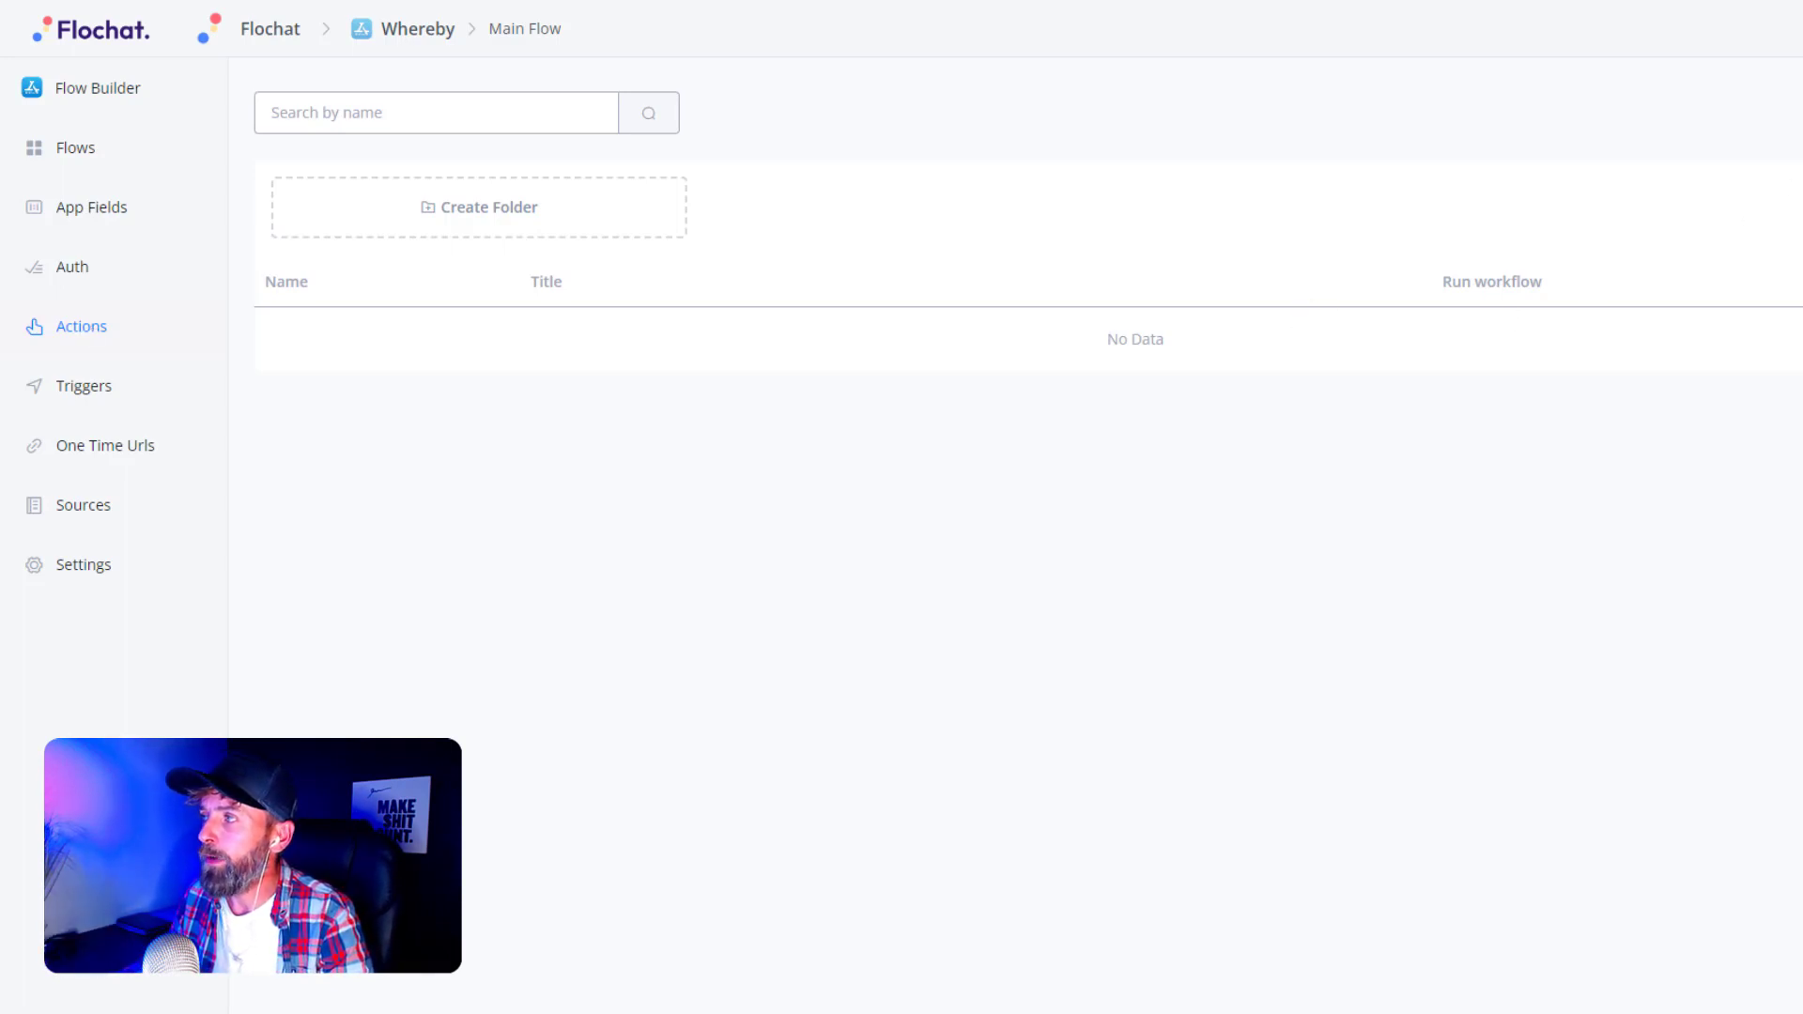
- Create a new action named createmeeting with title 'Create Meeting'
left_click(1801, 113)
left_click(702, 222)
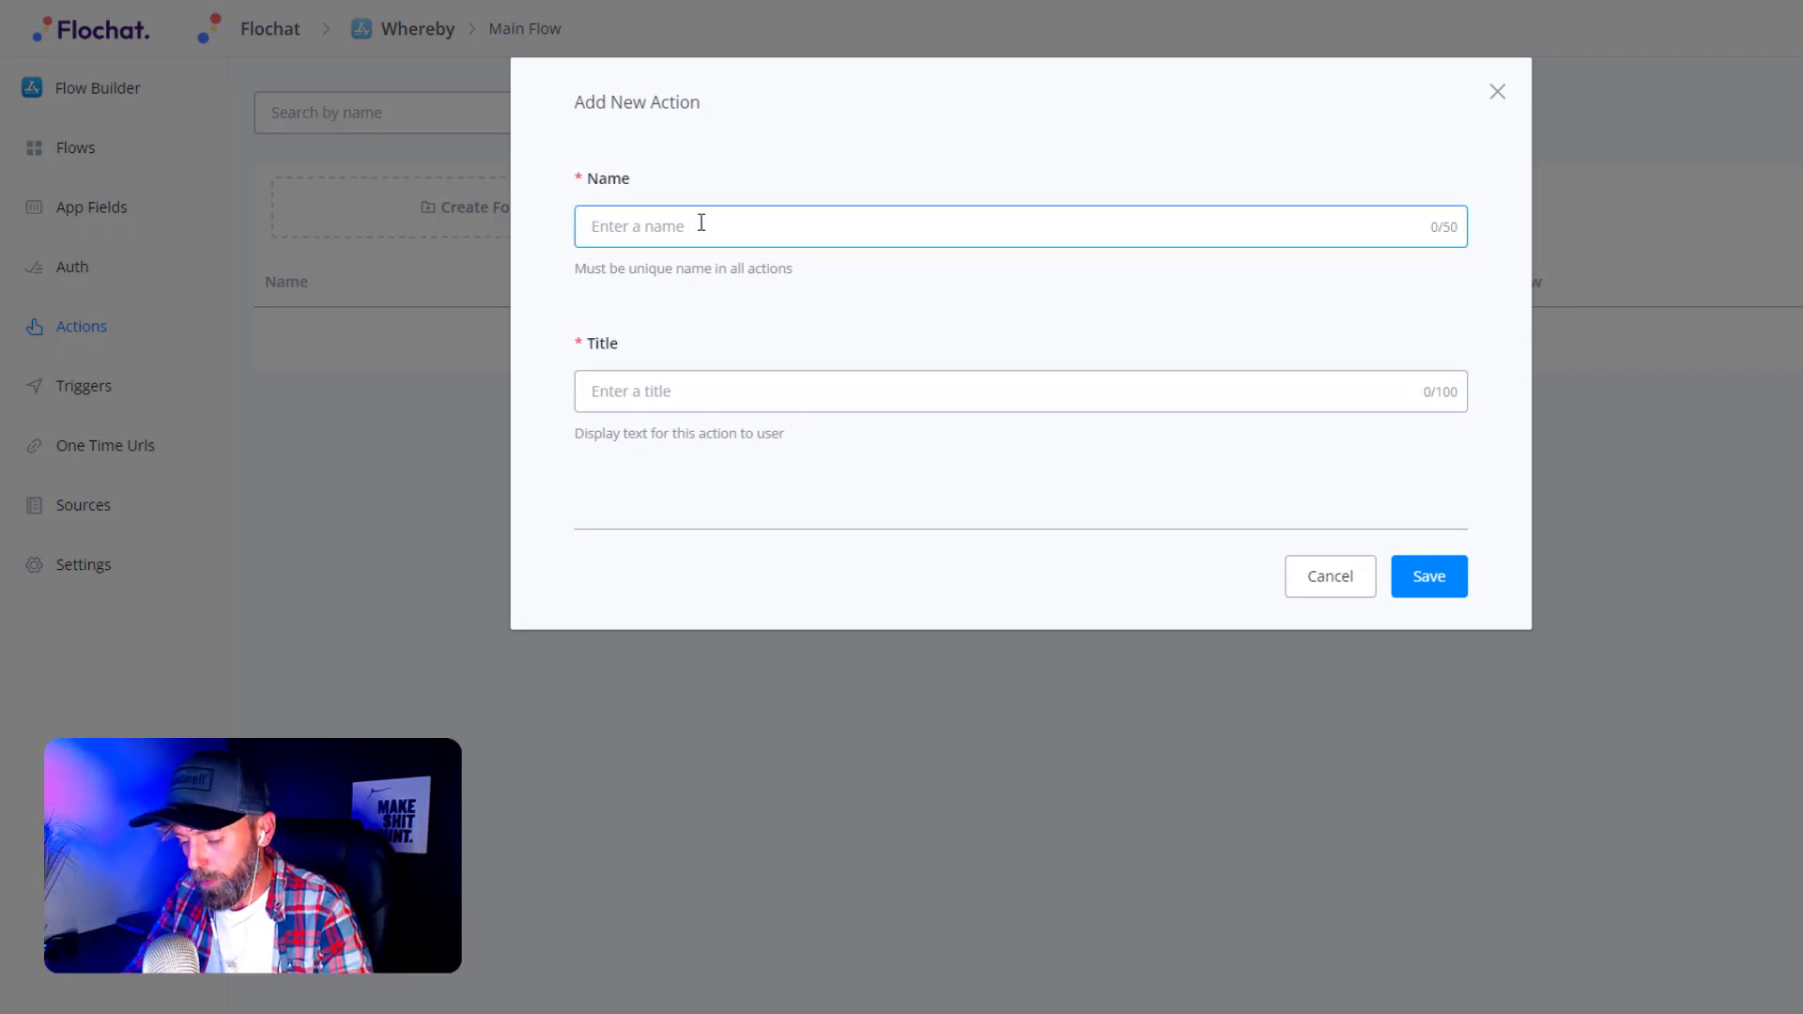
type("createmeeting")
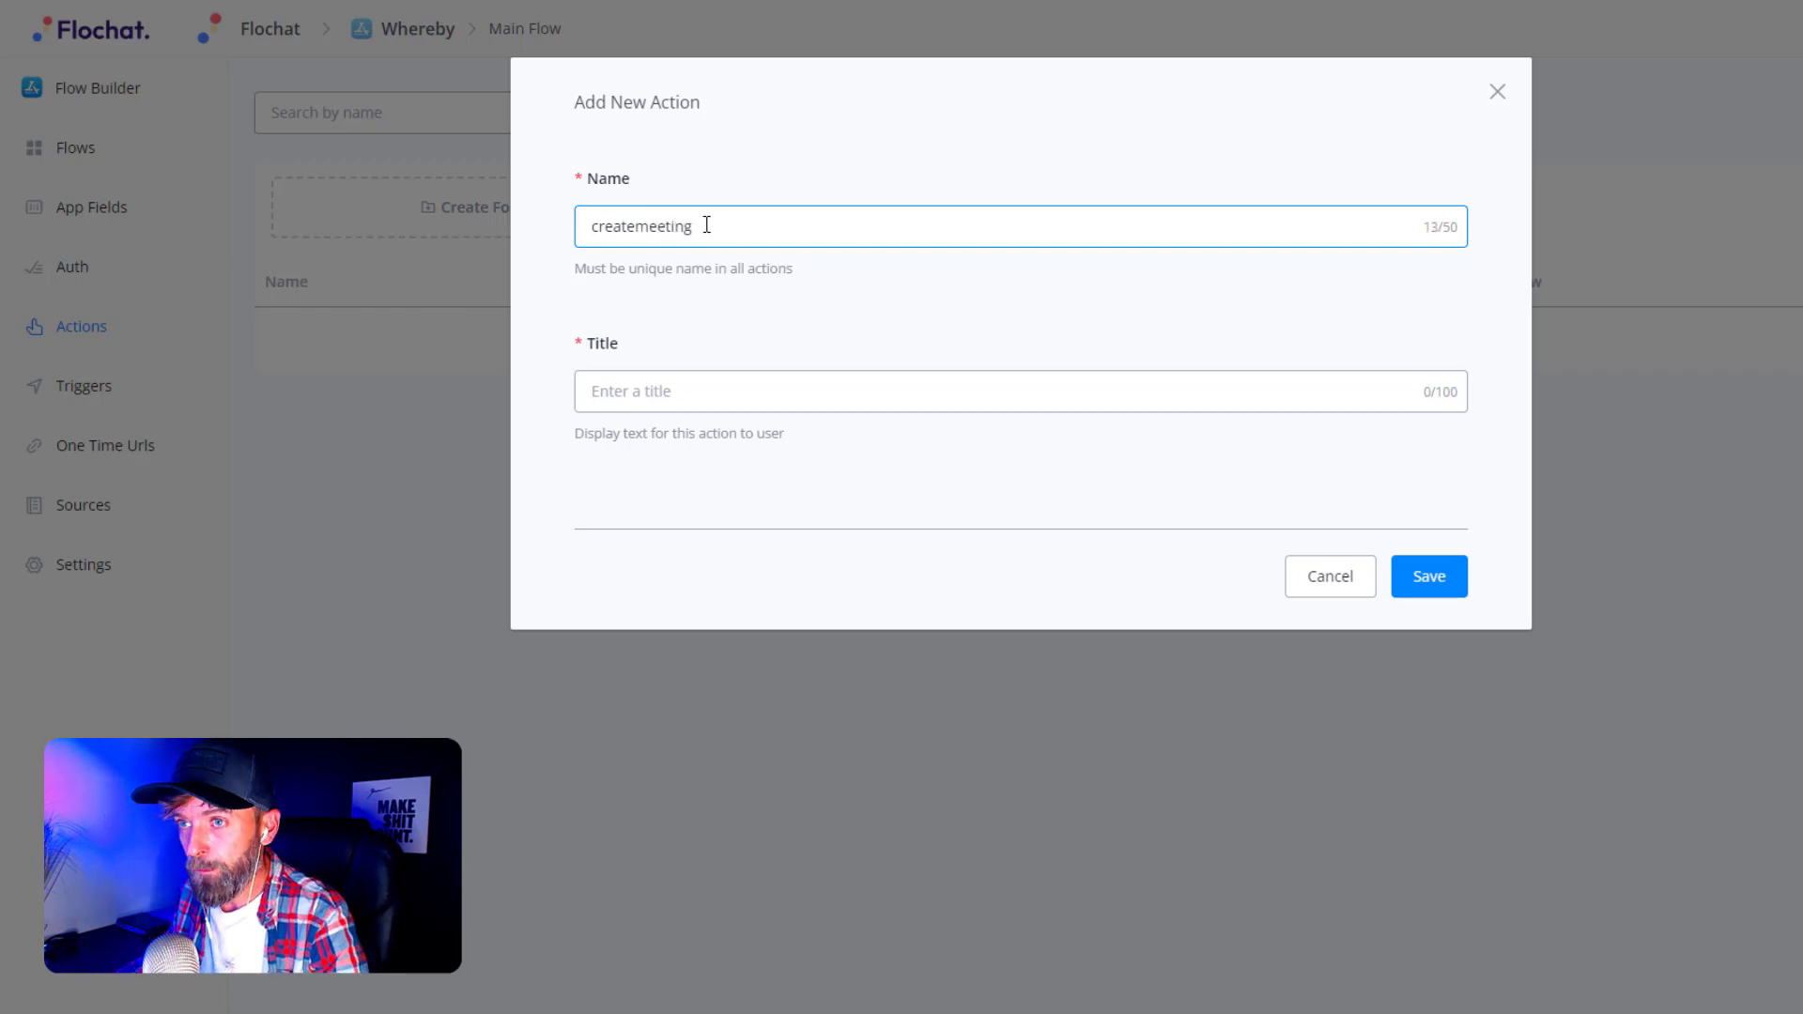
left_click(620, 390)
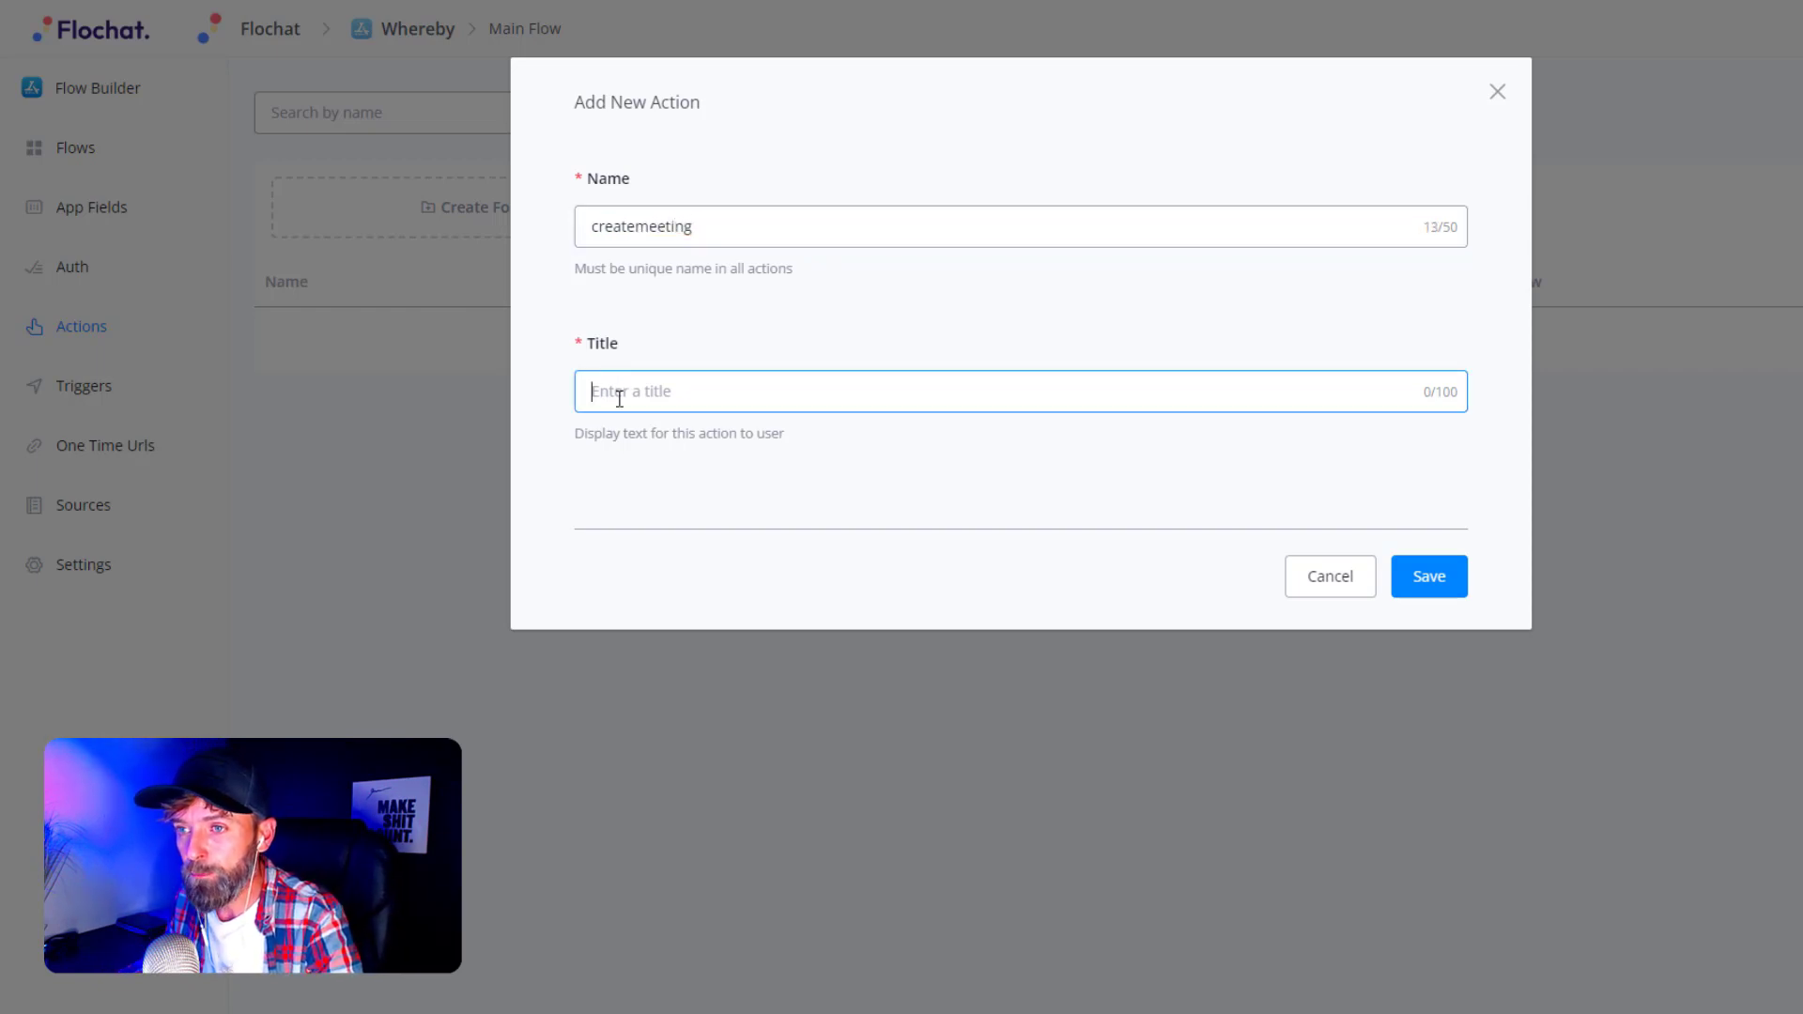
type("Create Meeting")
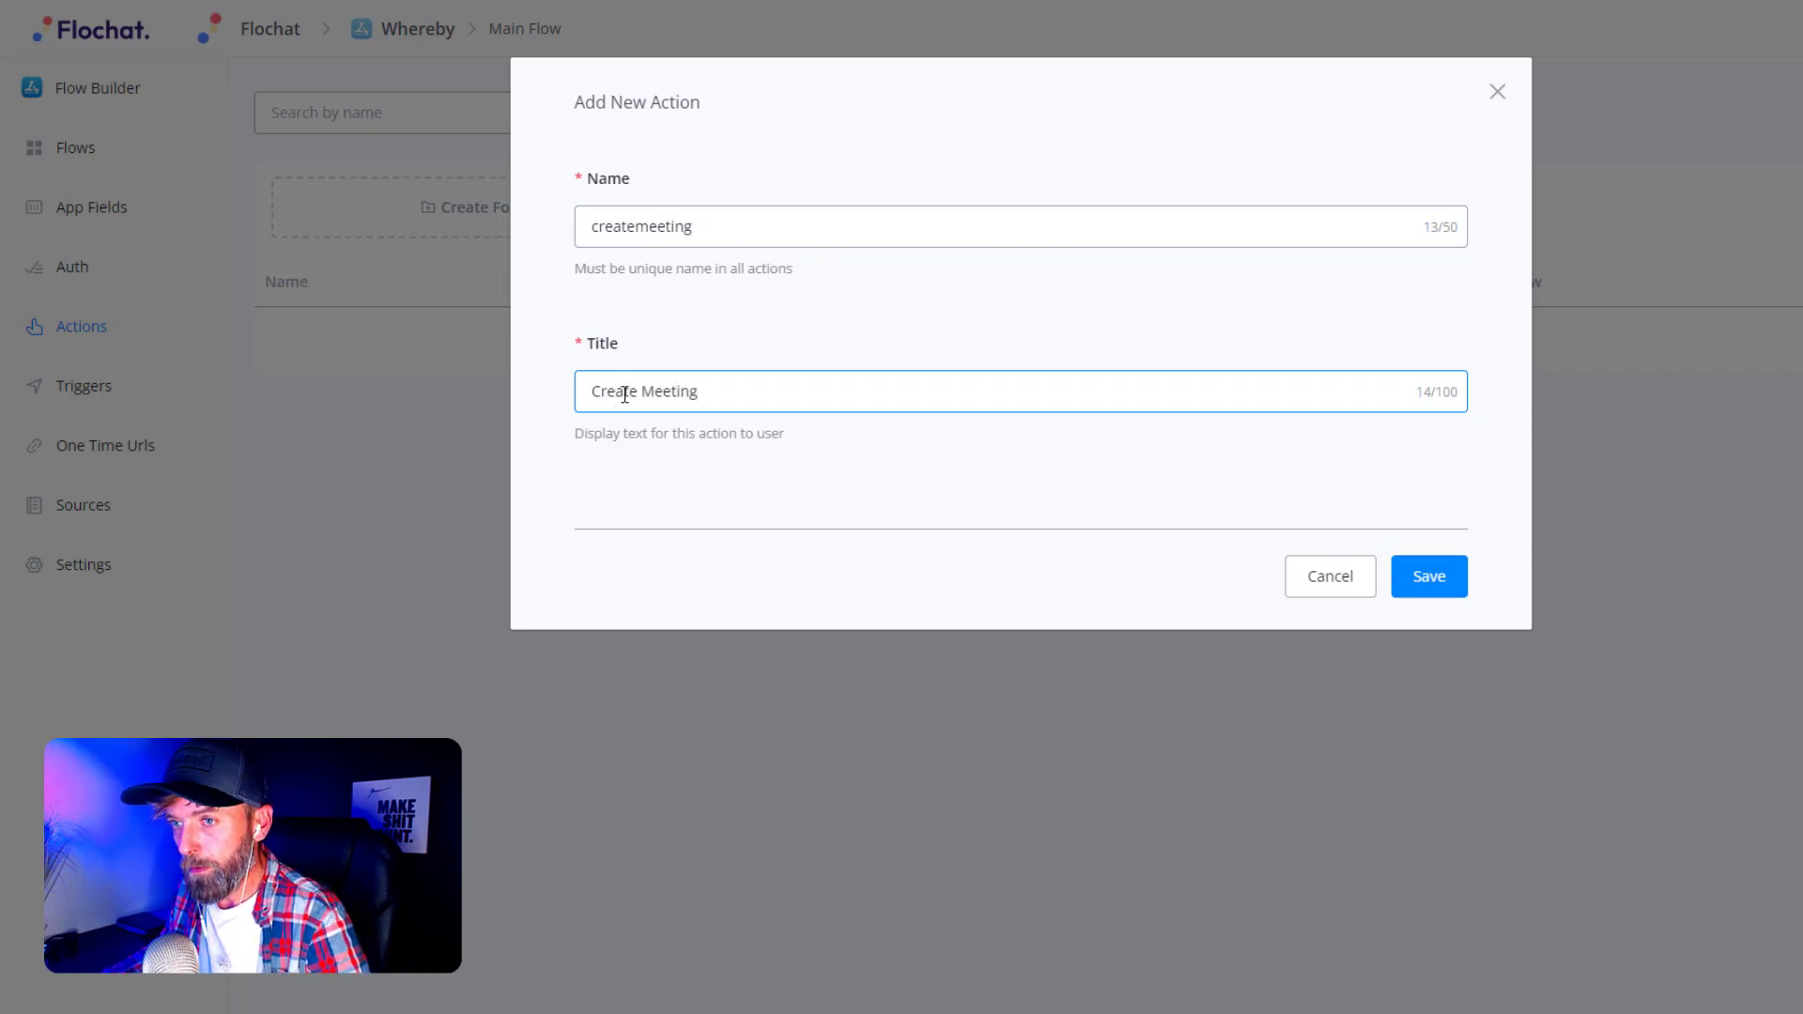
left_click(1413, 586)
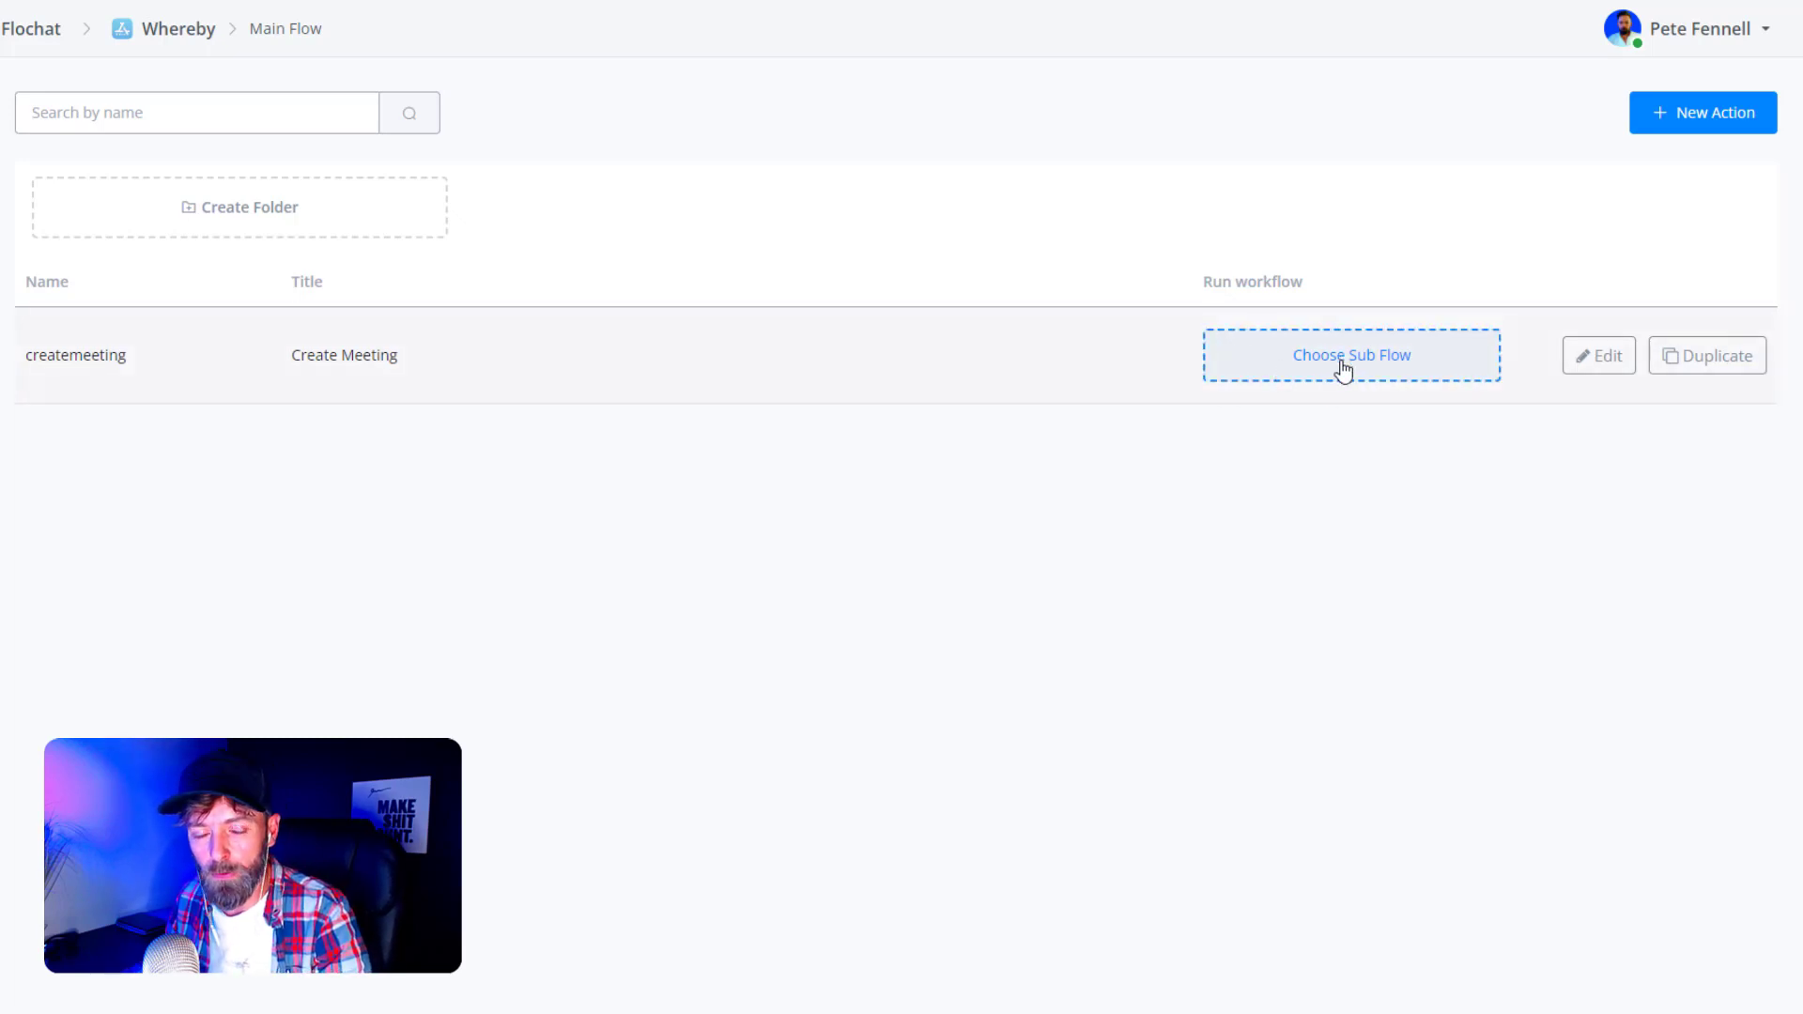
- Set the createmeeting action's type to Create and begin adding its first input
left_click(1610, 367)
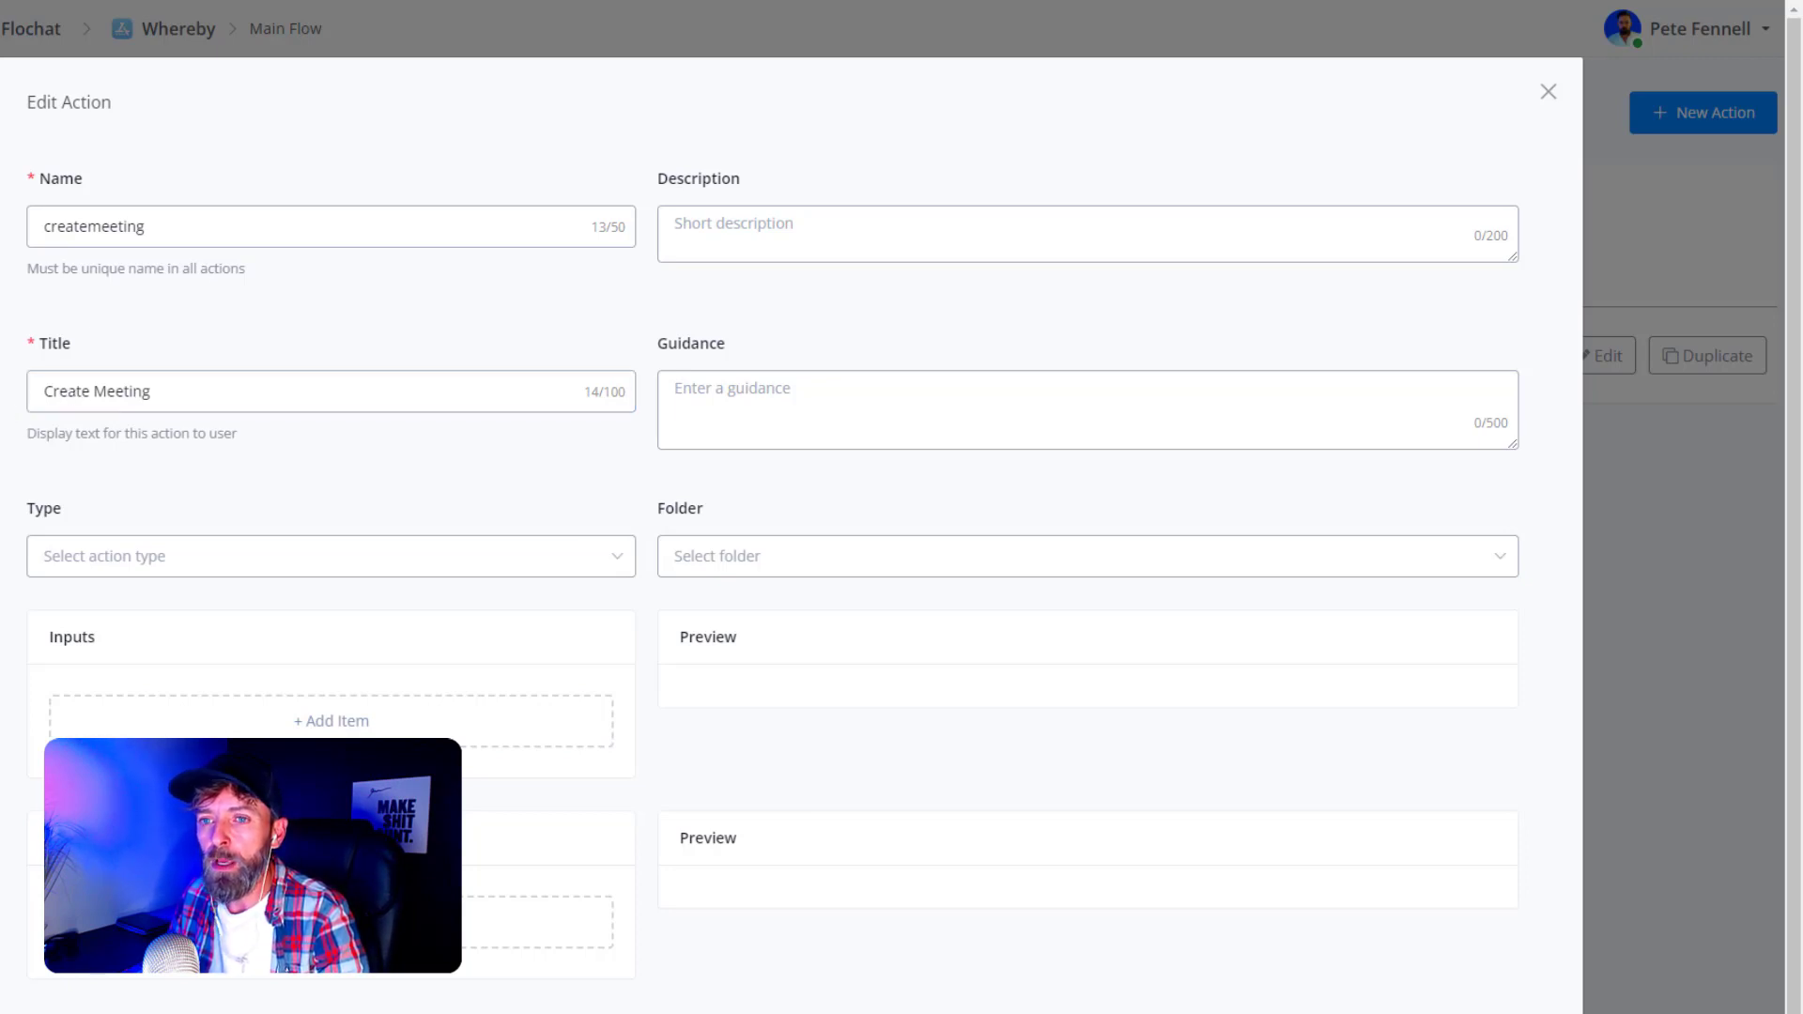
left_click(153, 556)
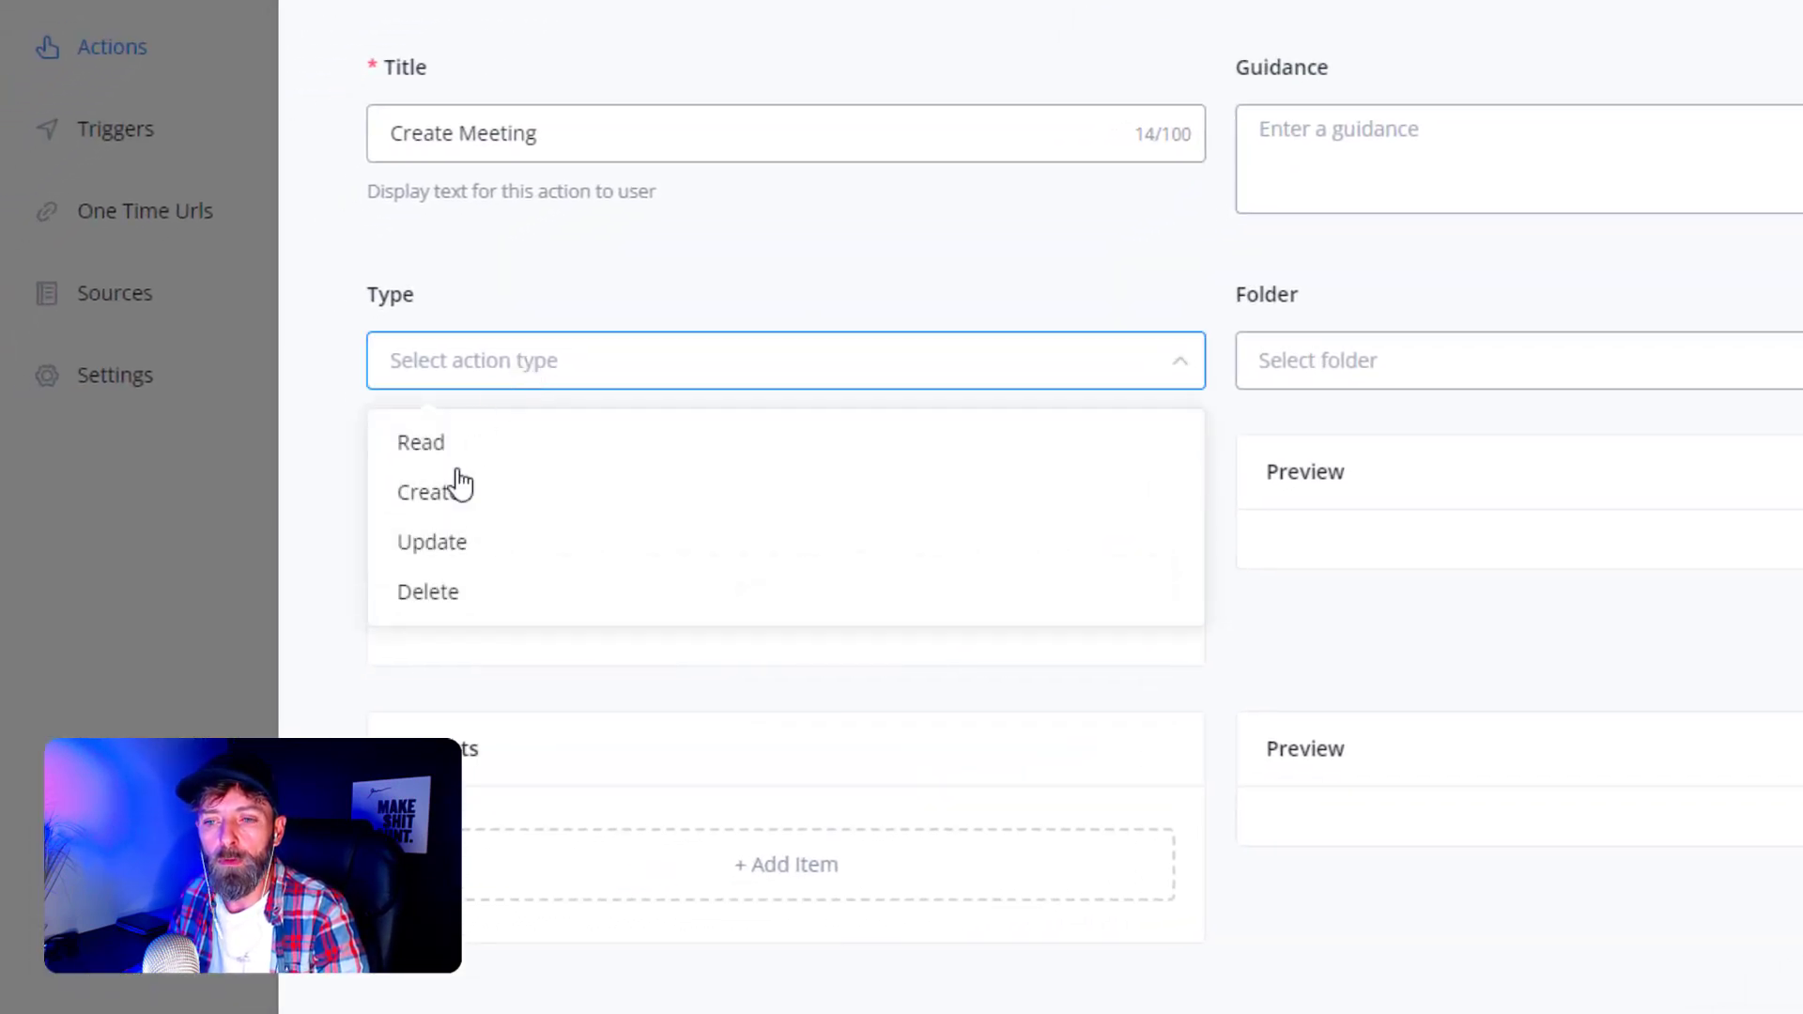
left_click(451, 496)
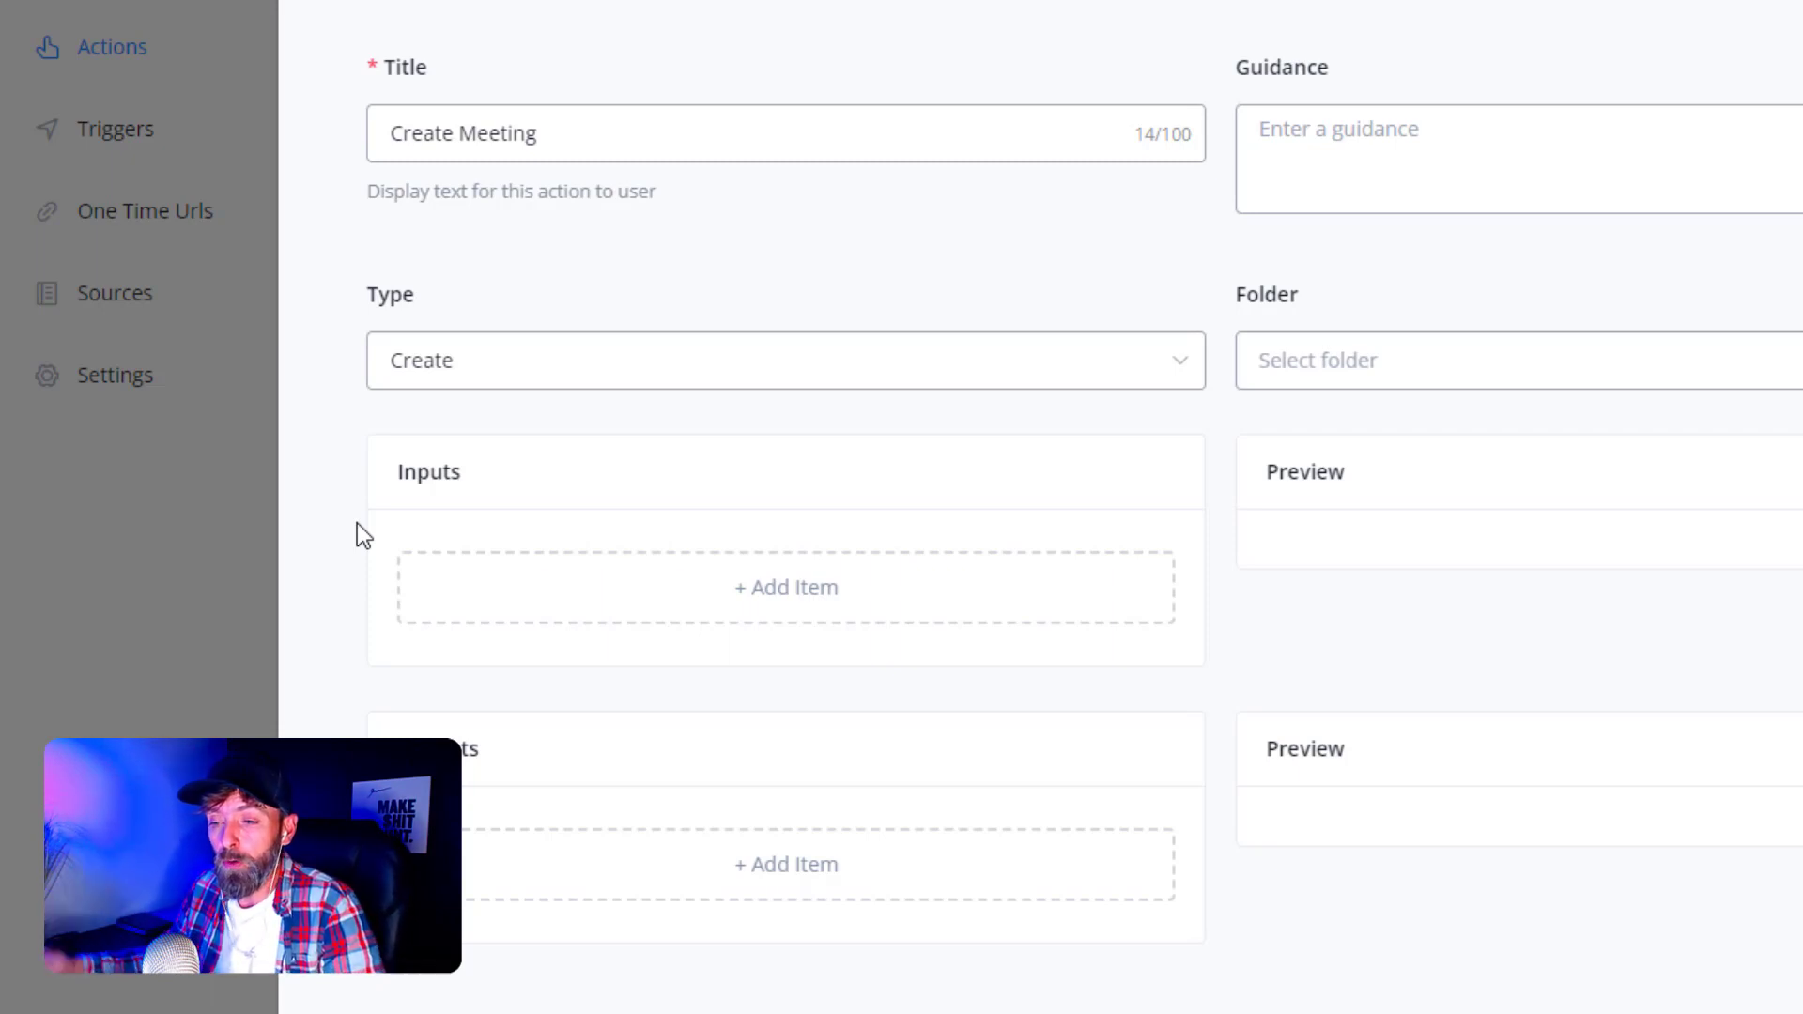
left_click(652, 575)
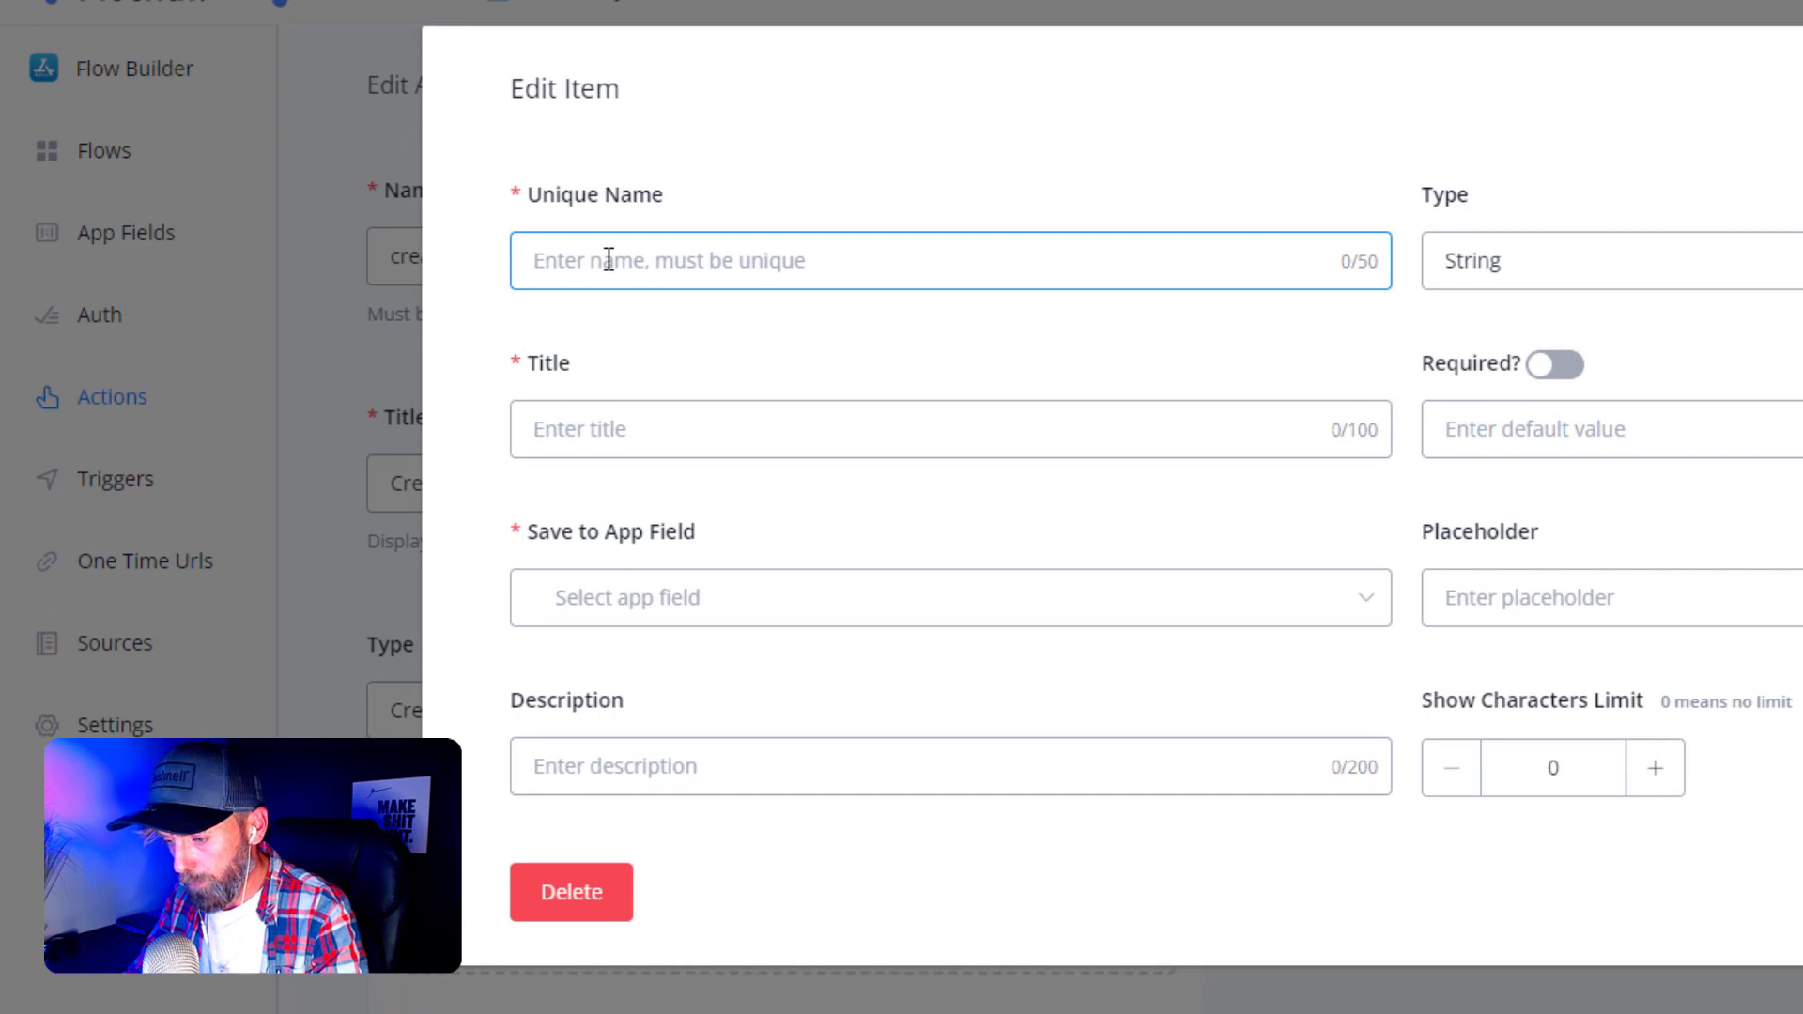
- Add input mnamebrefix titled 'Room name prefix', stored in a new mnameprefix text app field
type("mna")
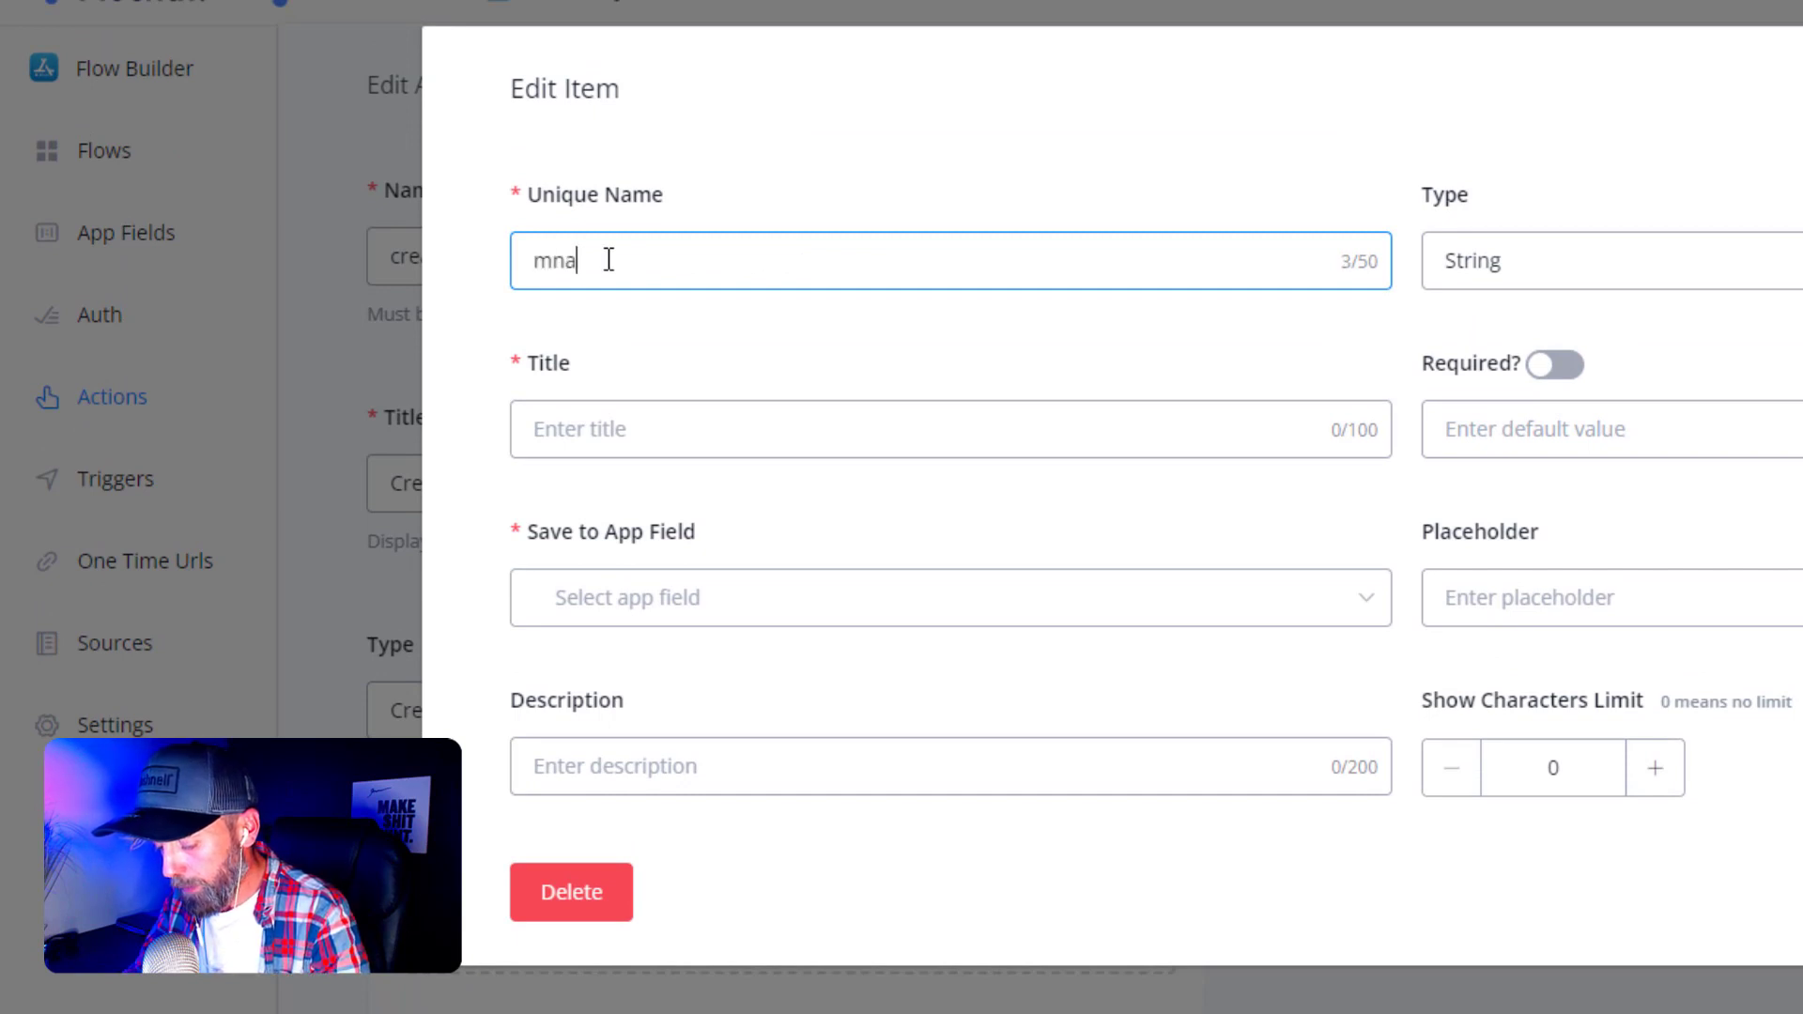
type("mebrefix")
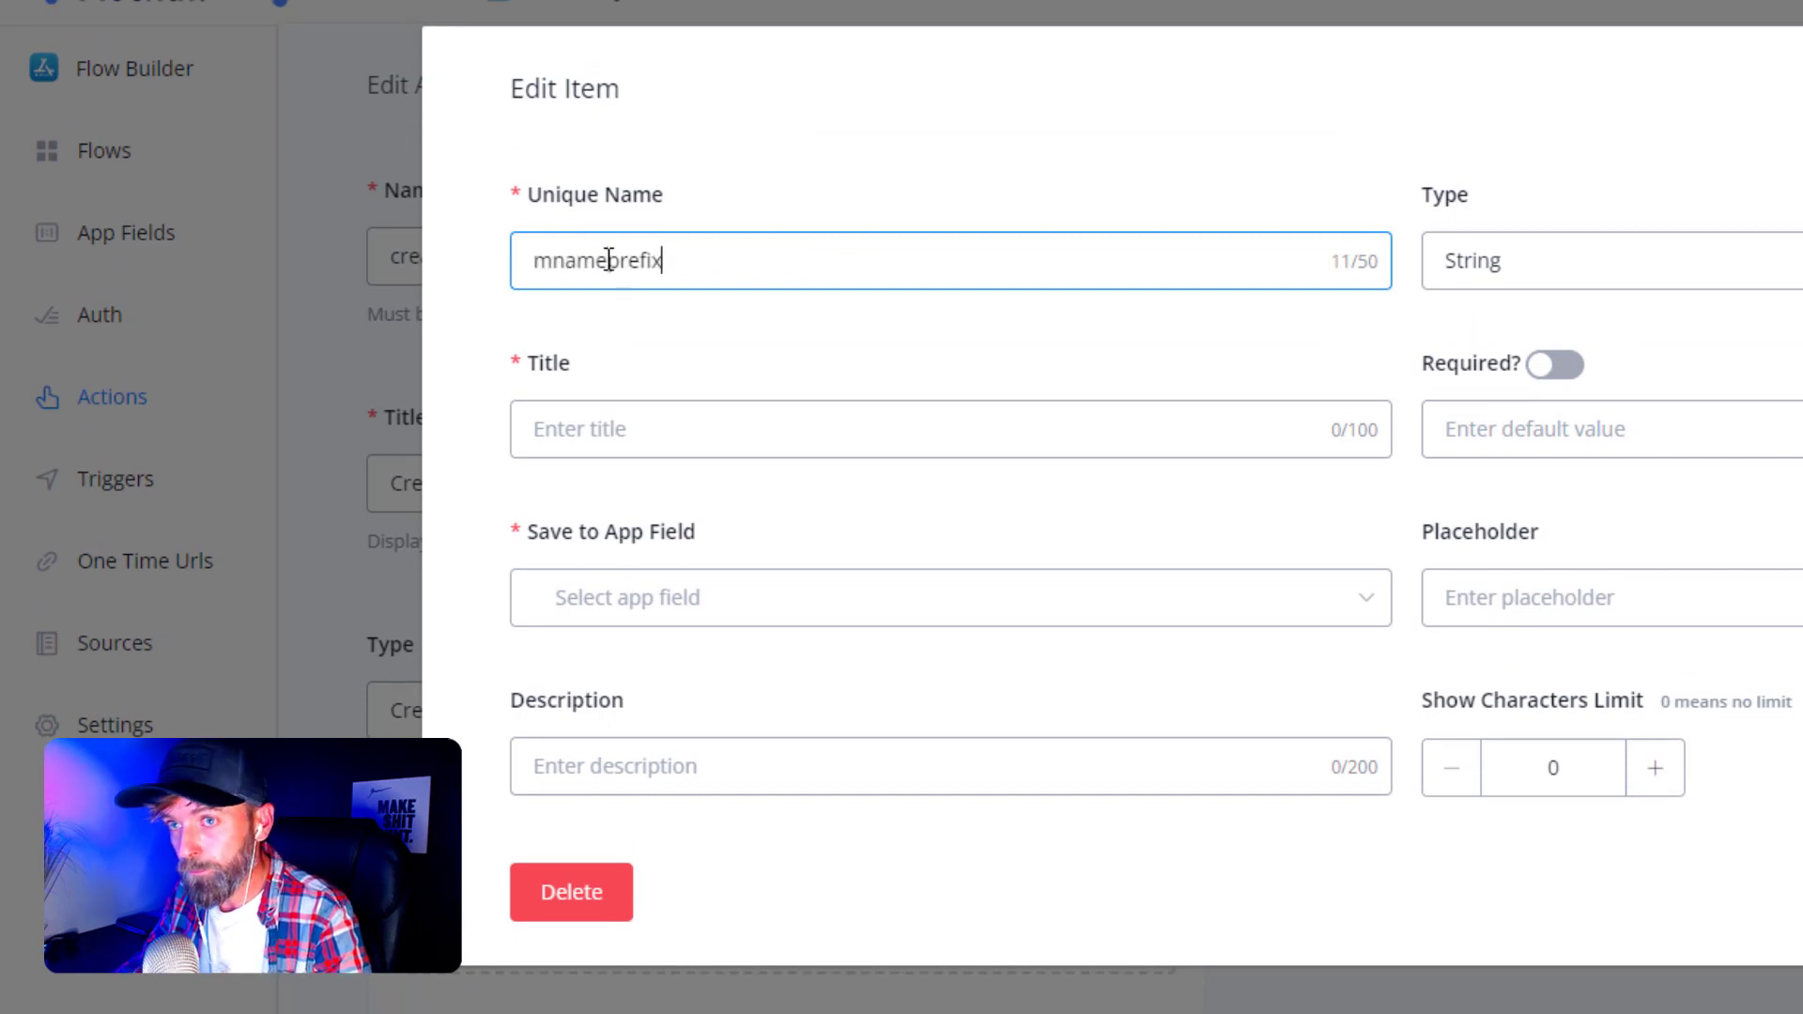
left_click(611, 428)
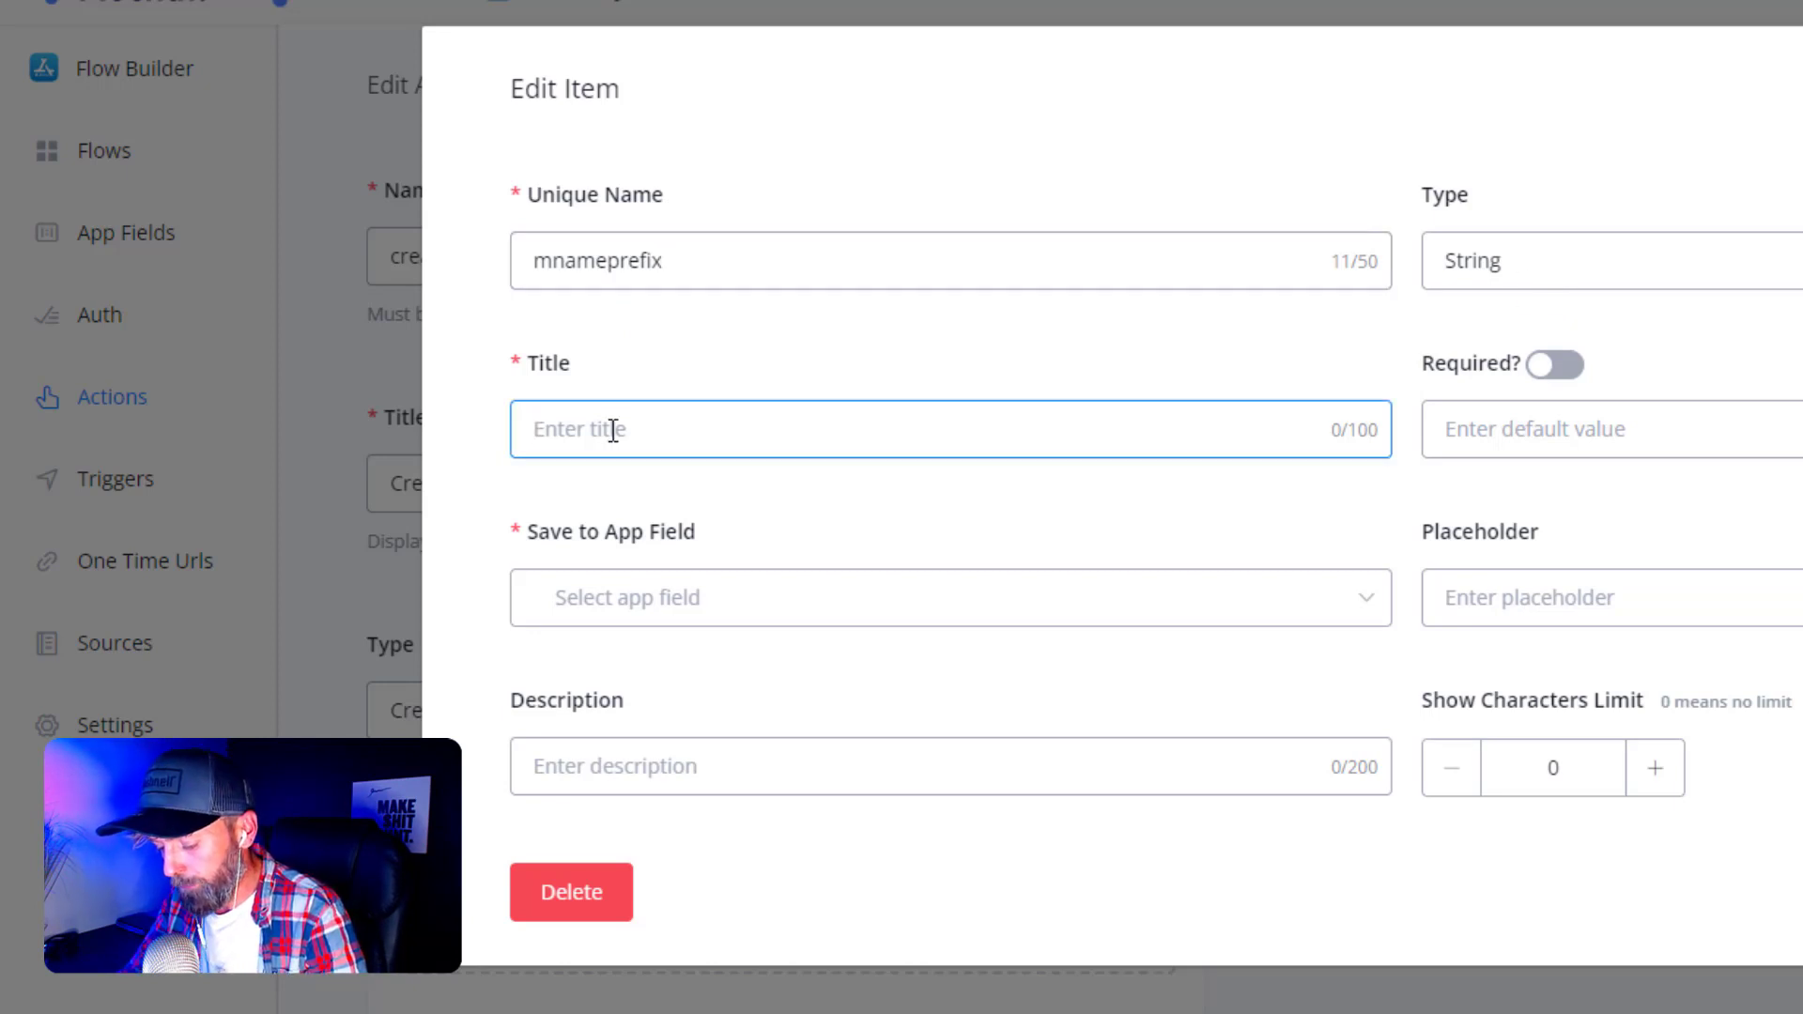
type("Room name ")
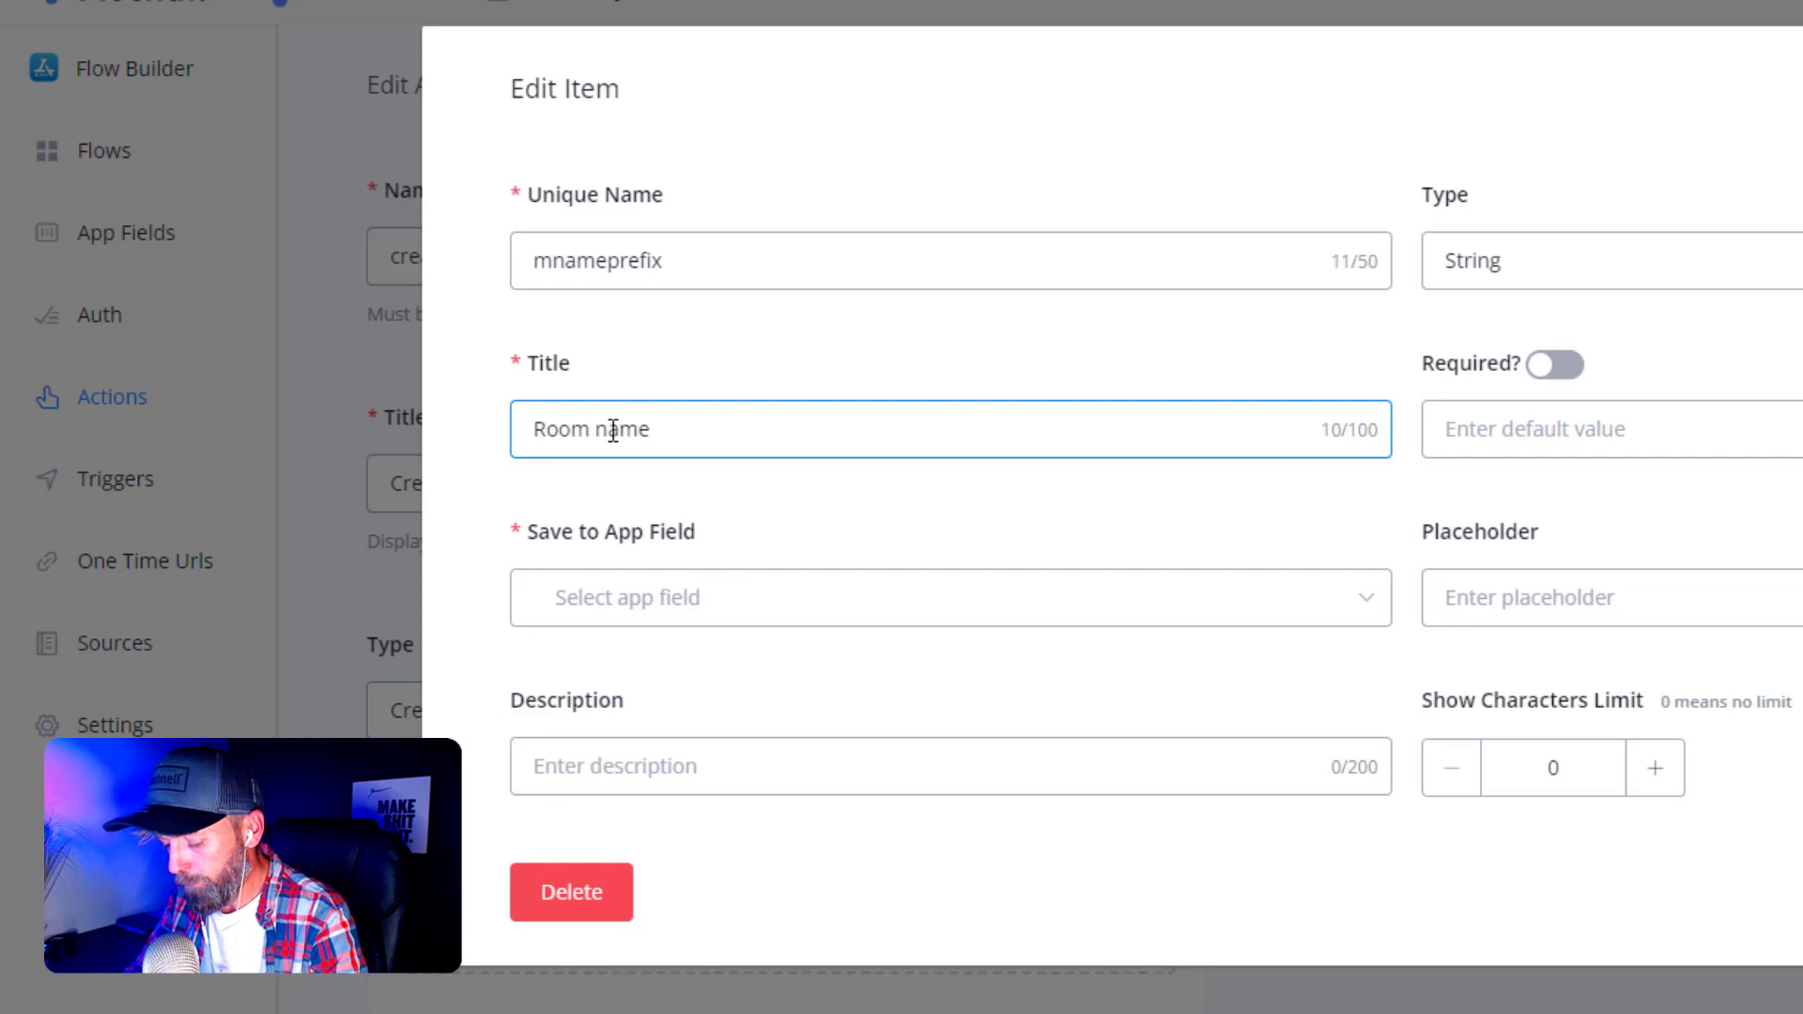
type("prefix")
left_click(465, 484)
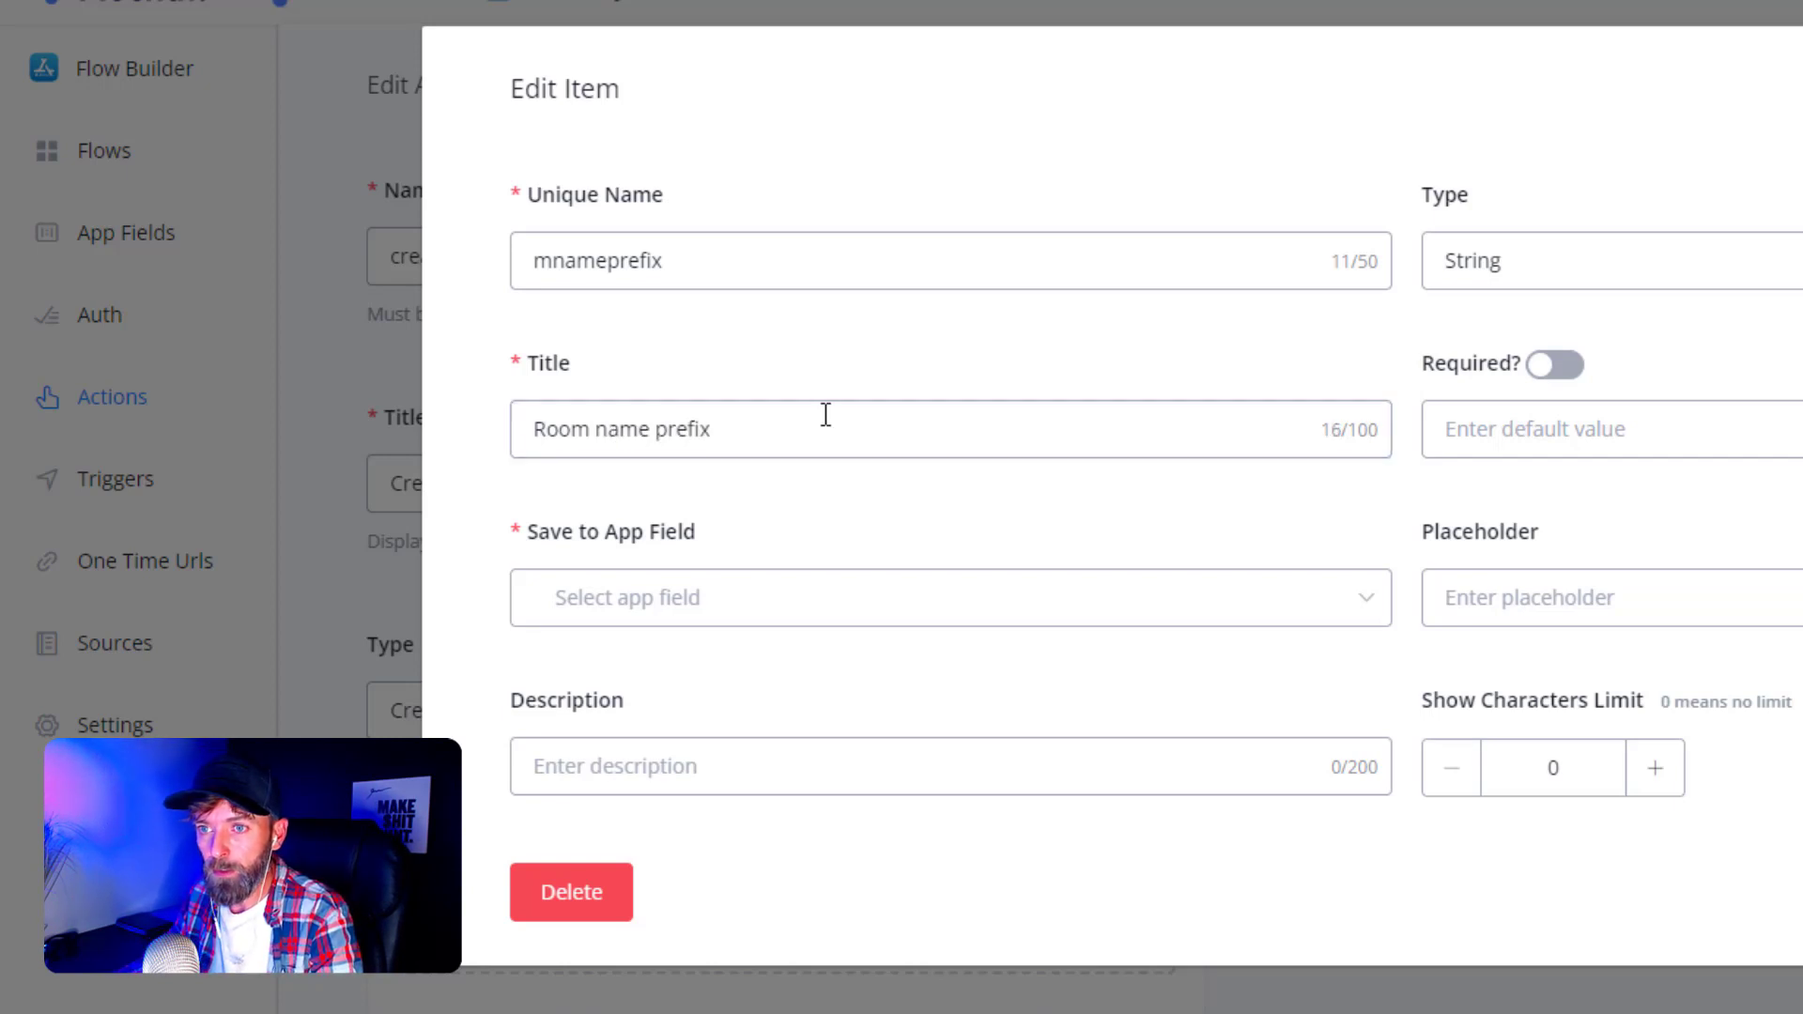
left_click(793, 601)
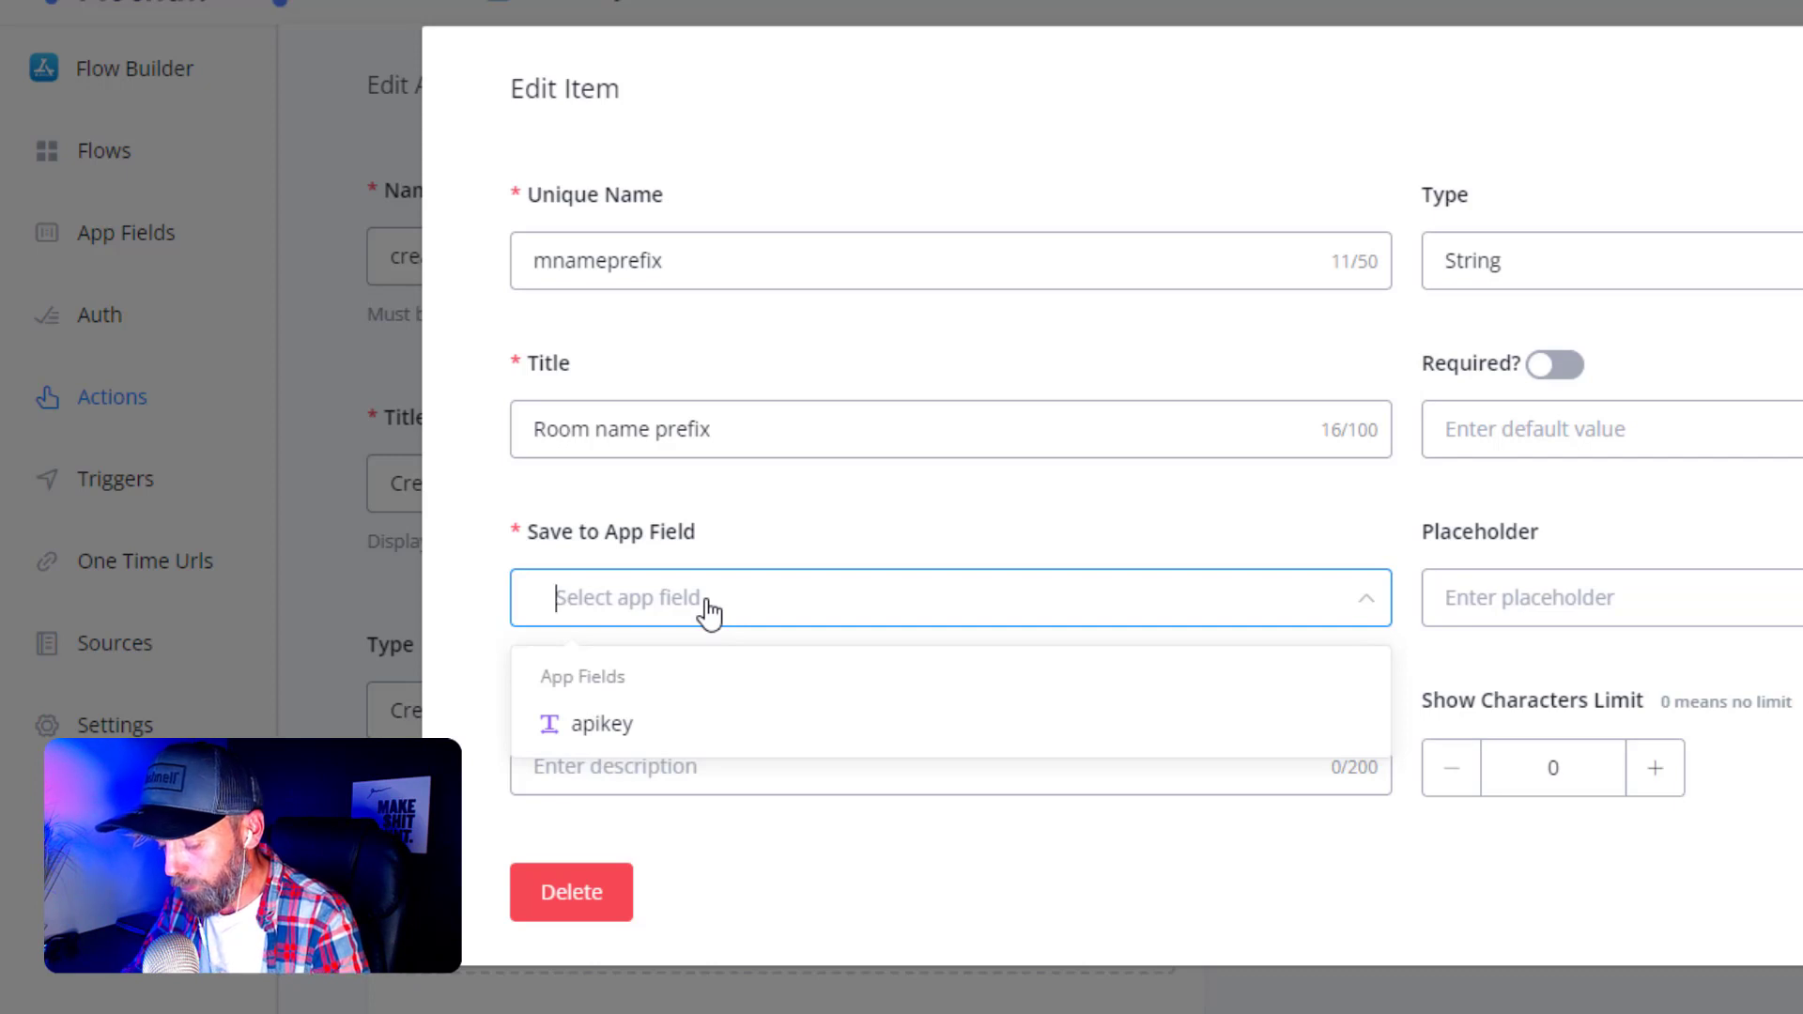
type("mnameprefix")
left_click(622, 671)
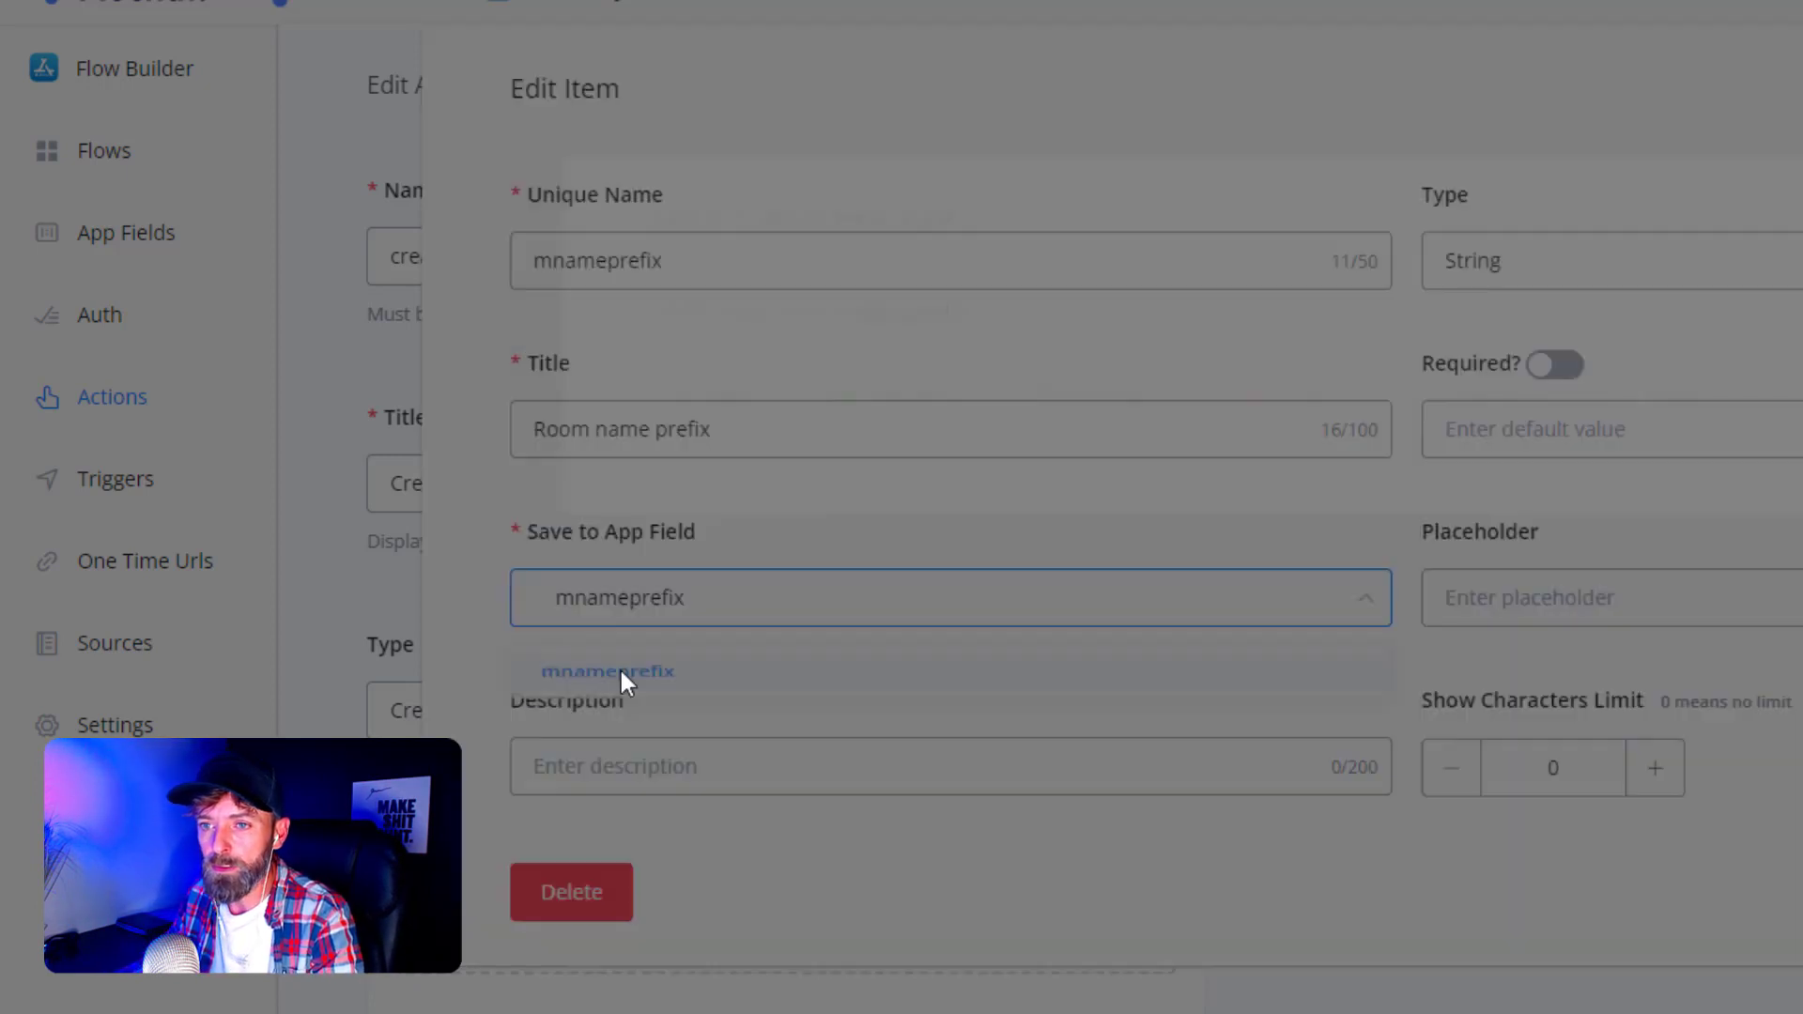
left_click(706, 441)
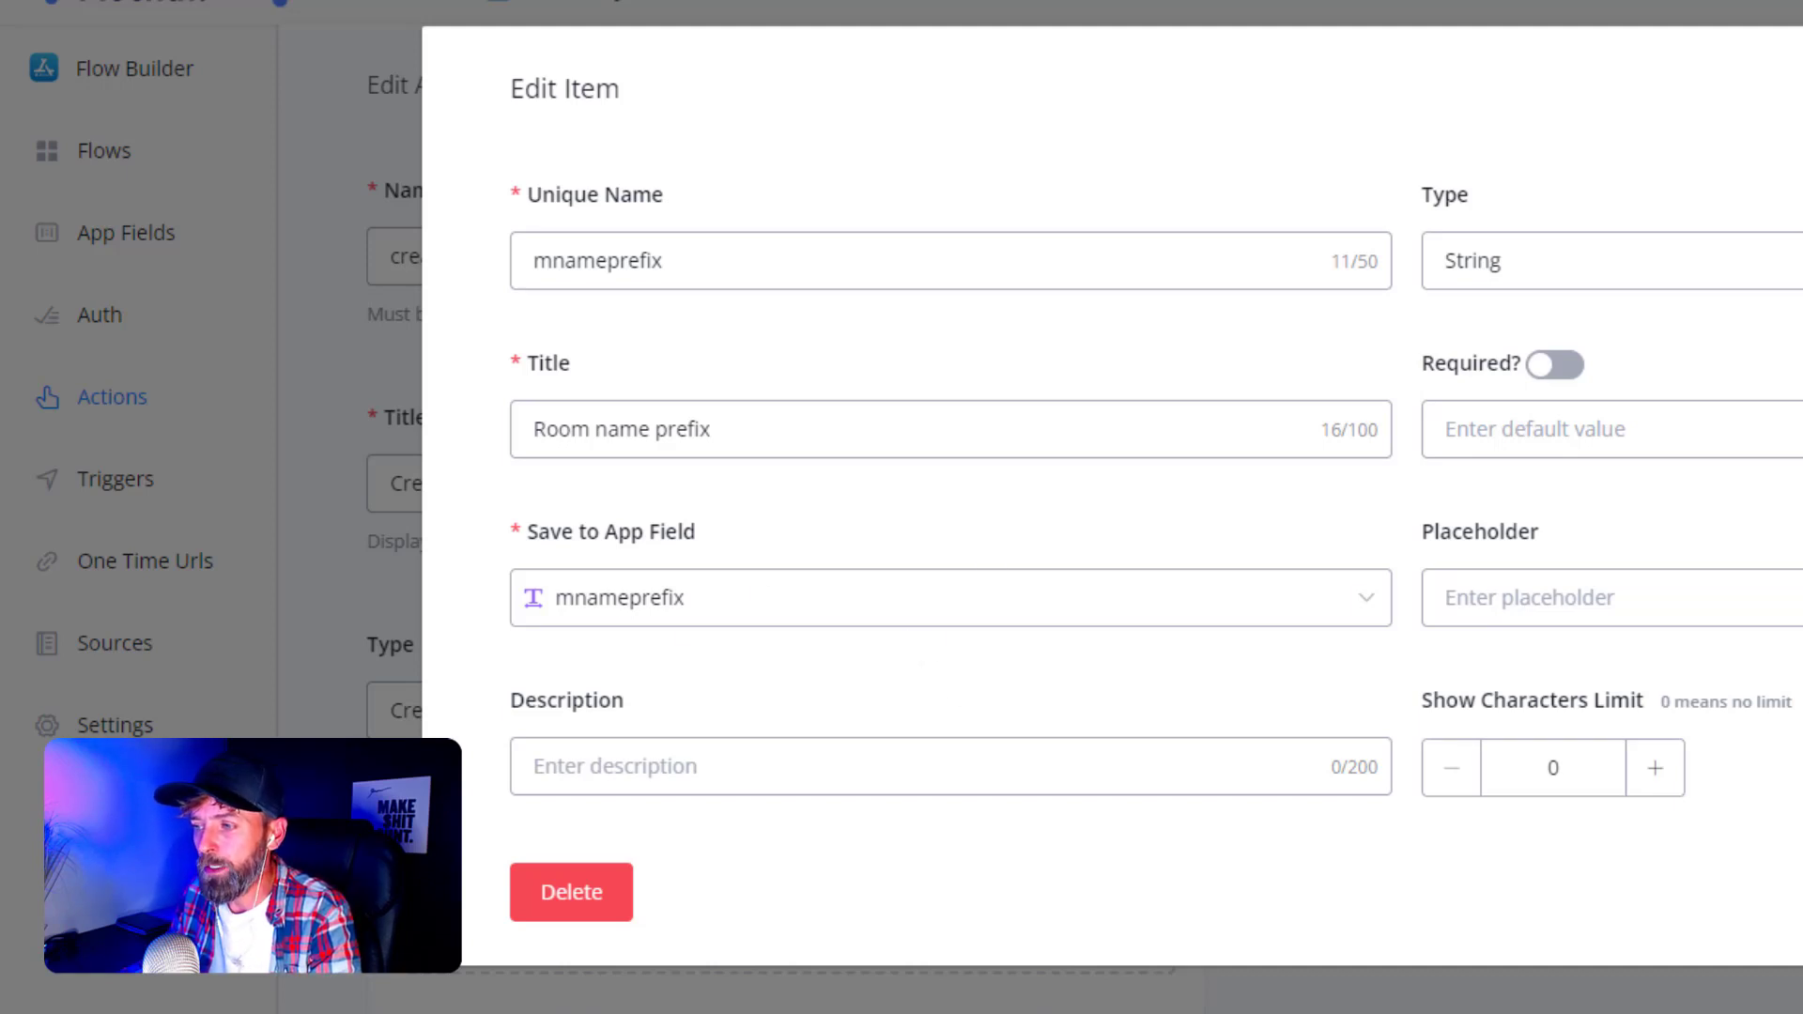
left_click(1798, 892)
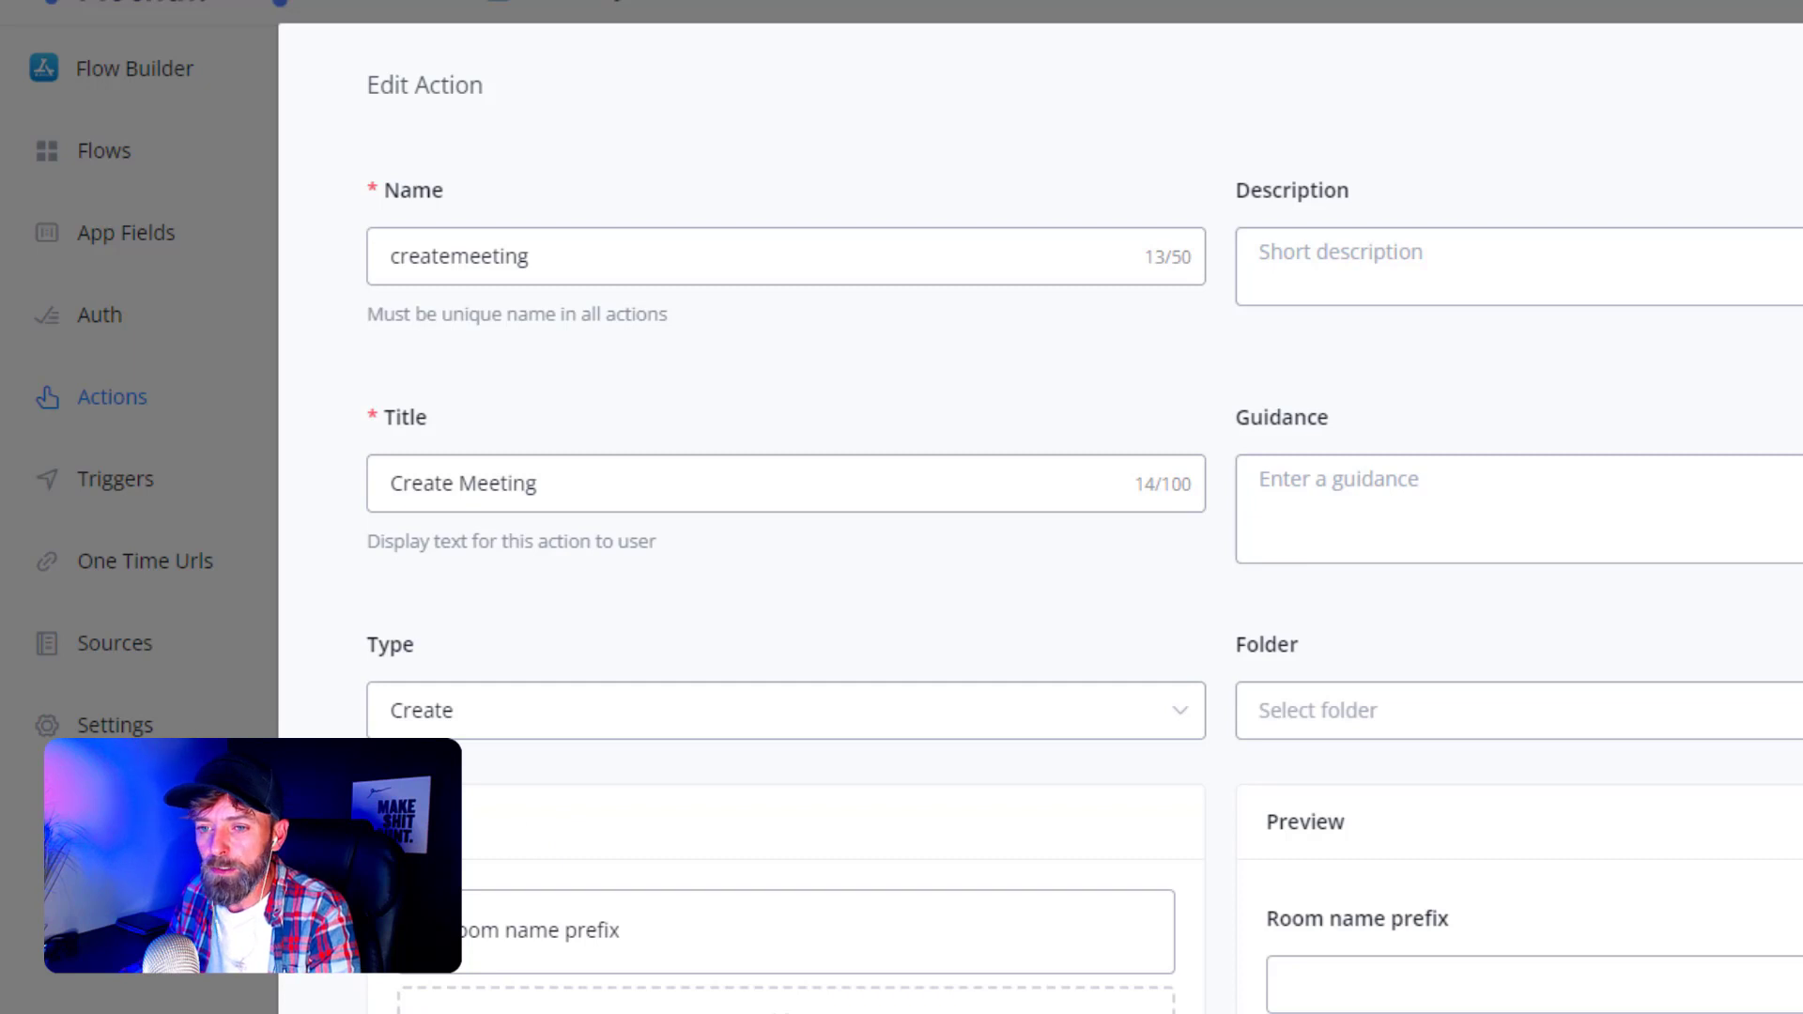
scroll(1039, 507, "down", 2)
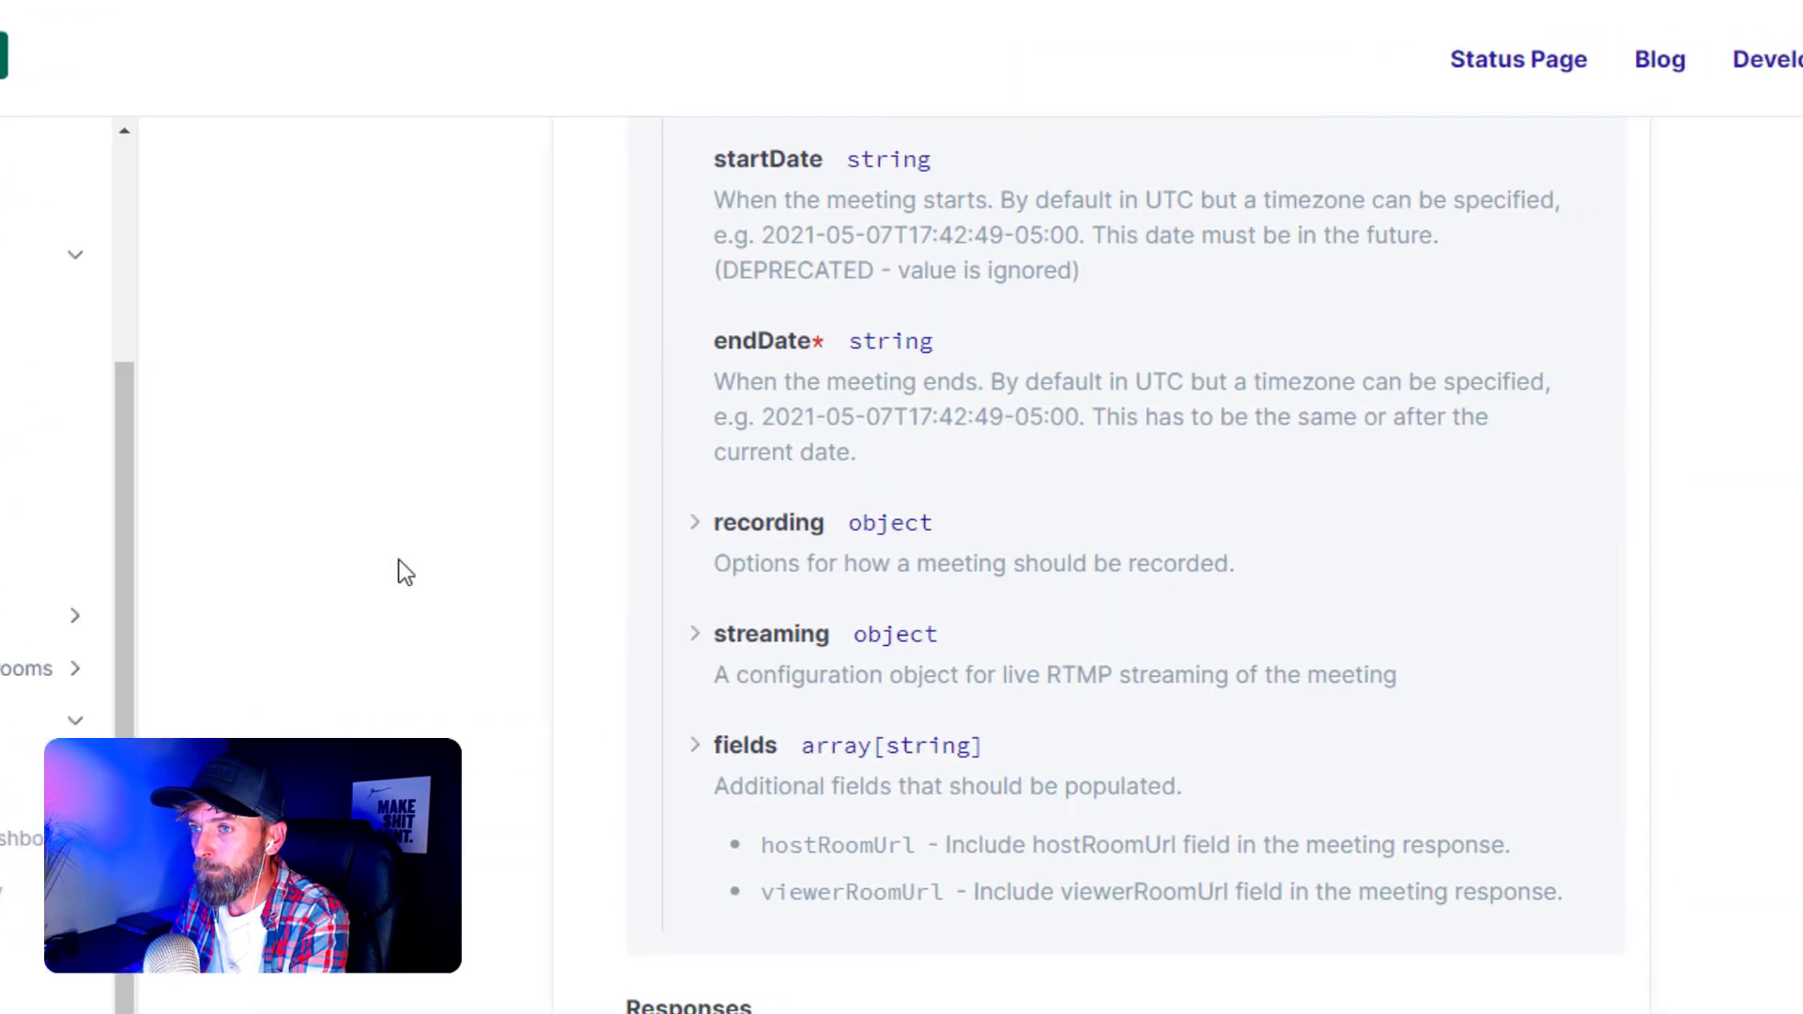
middle_click(395, 470)
- In the Whereby docs, expand the 201: Created response schema of POST /v1/meetings
scroll(395, 470, "up", 4)
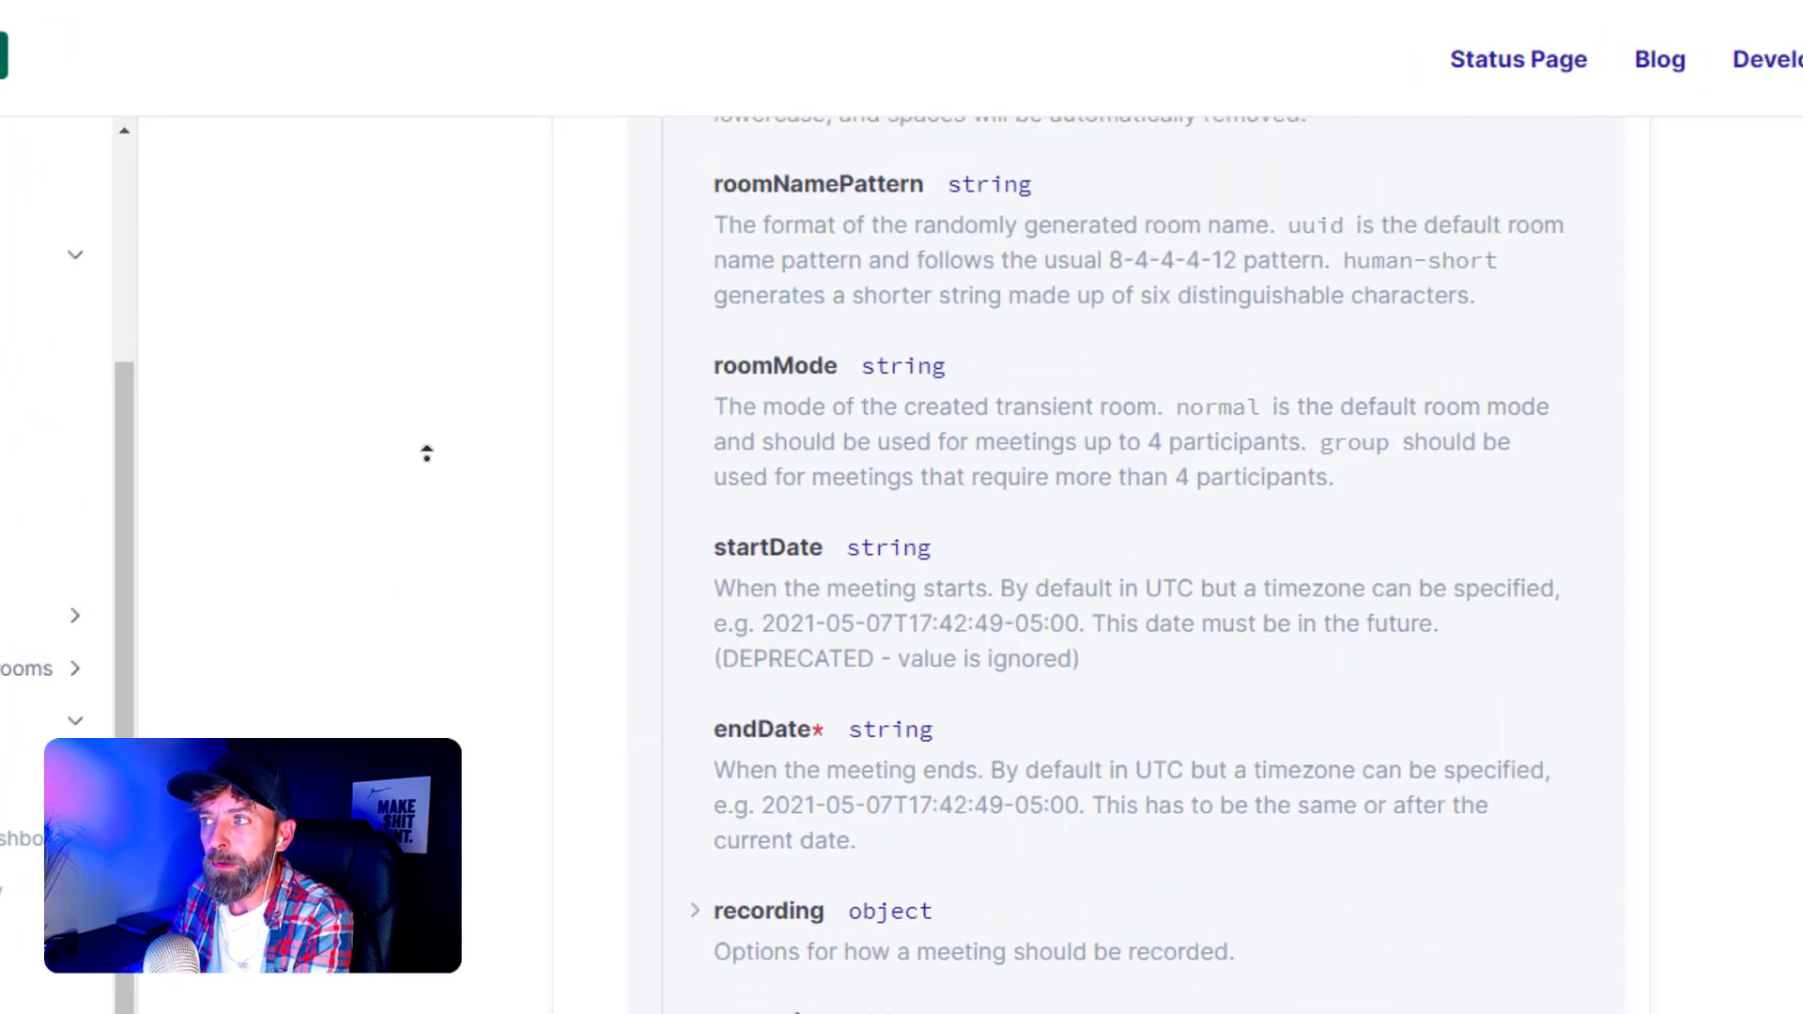
scroll(431, 482, "up", 2)
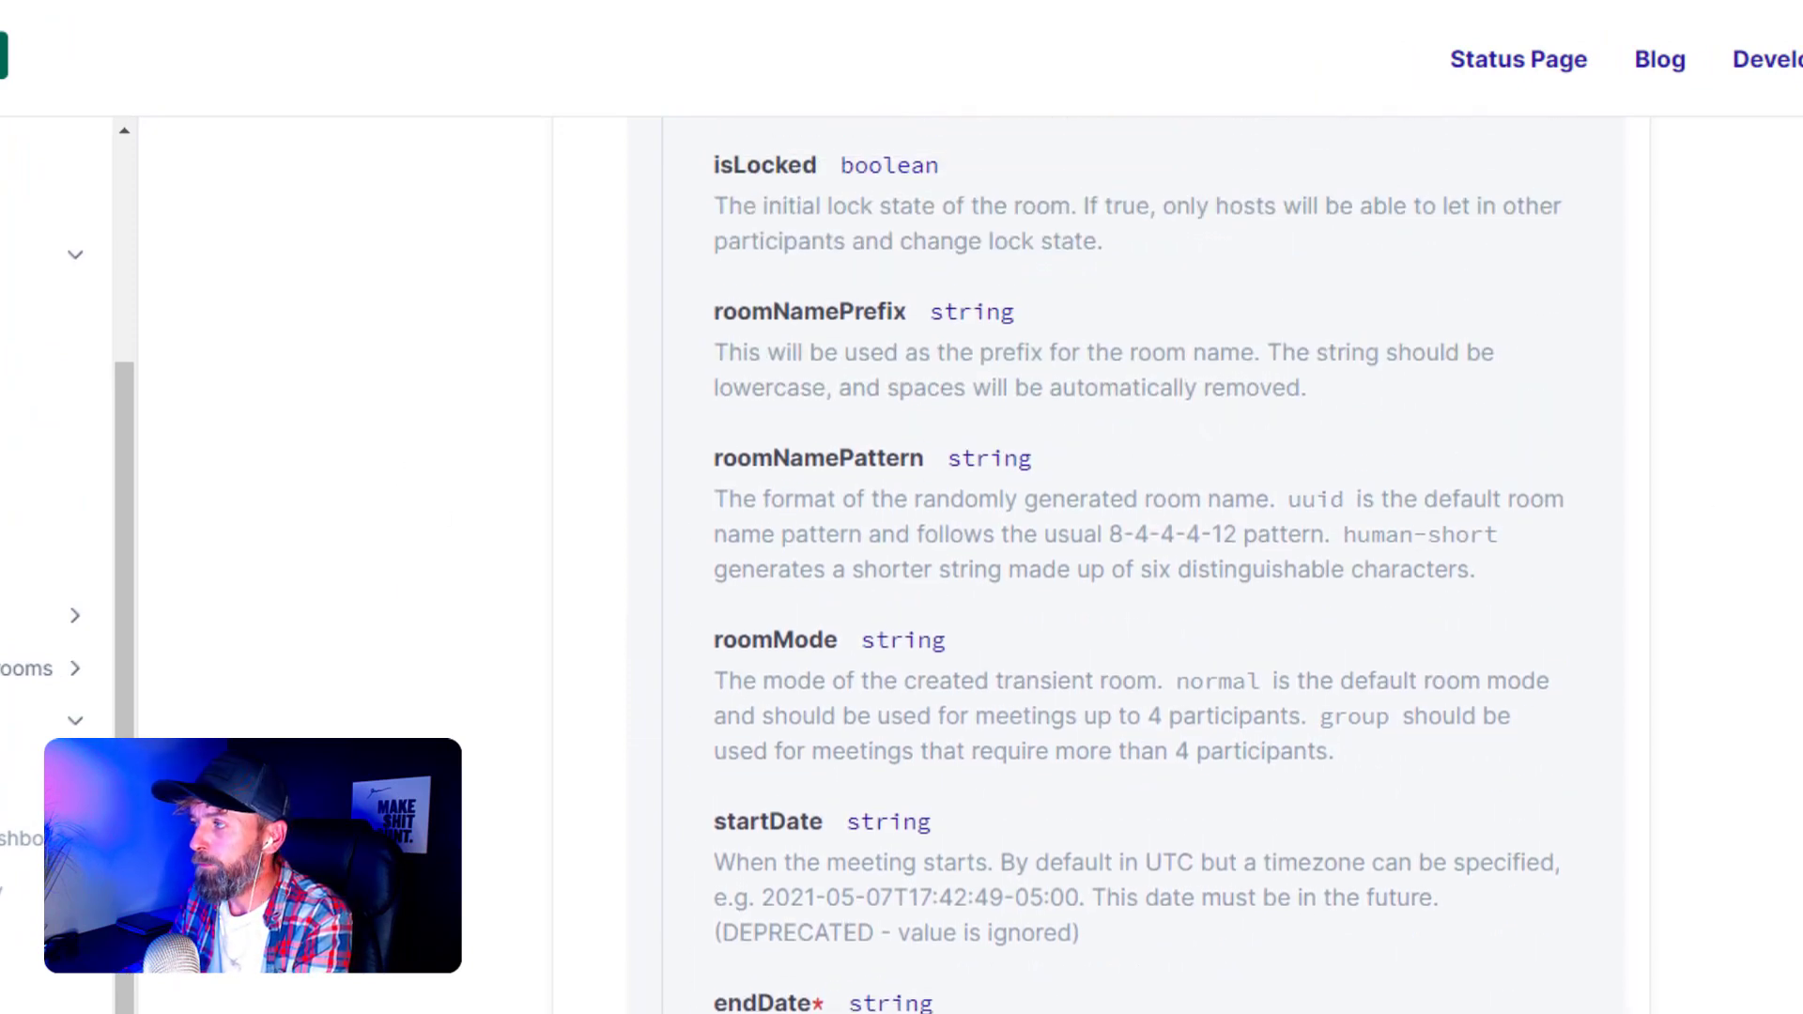
scroll(1137, 564, "up", 7)
scroll(1108, 554, "up", 3)
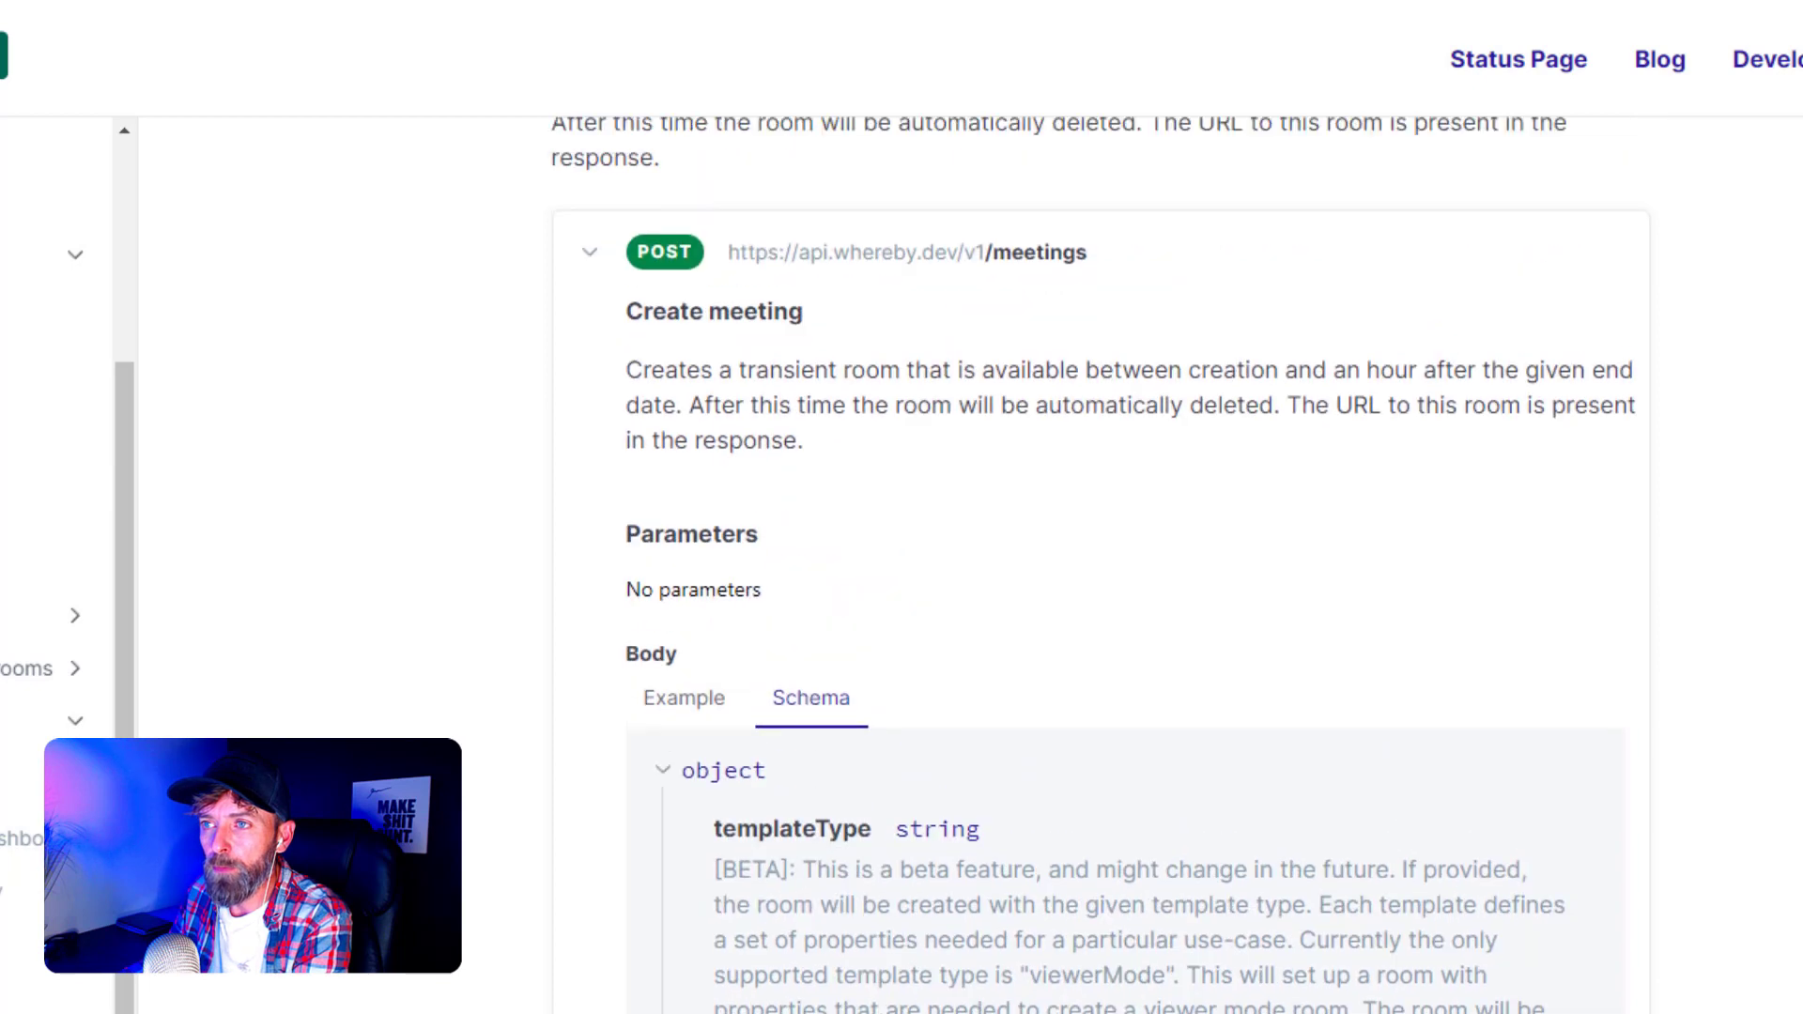
scroll(1108, 554, "down", 4)
scroll(1607, 620, "down", 15)
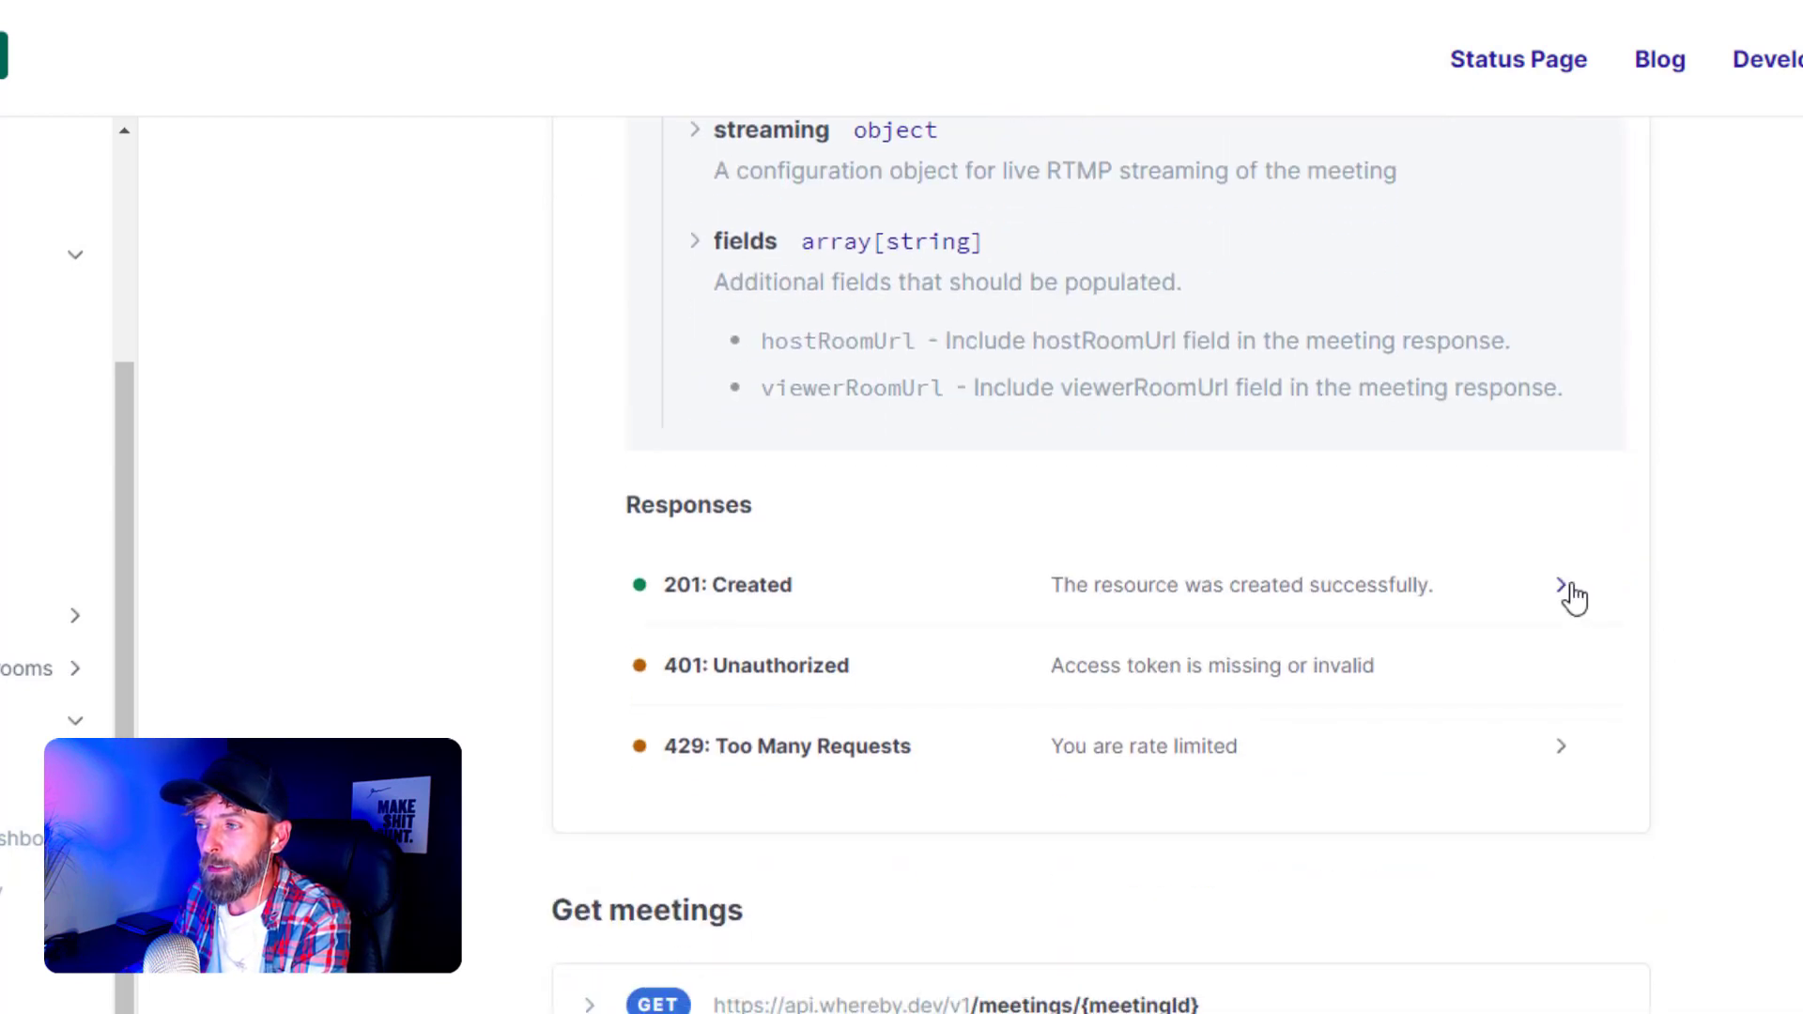
left_click(1566, 591)
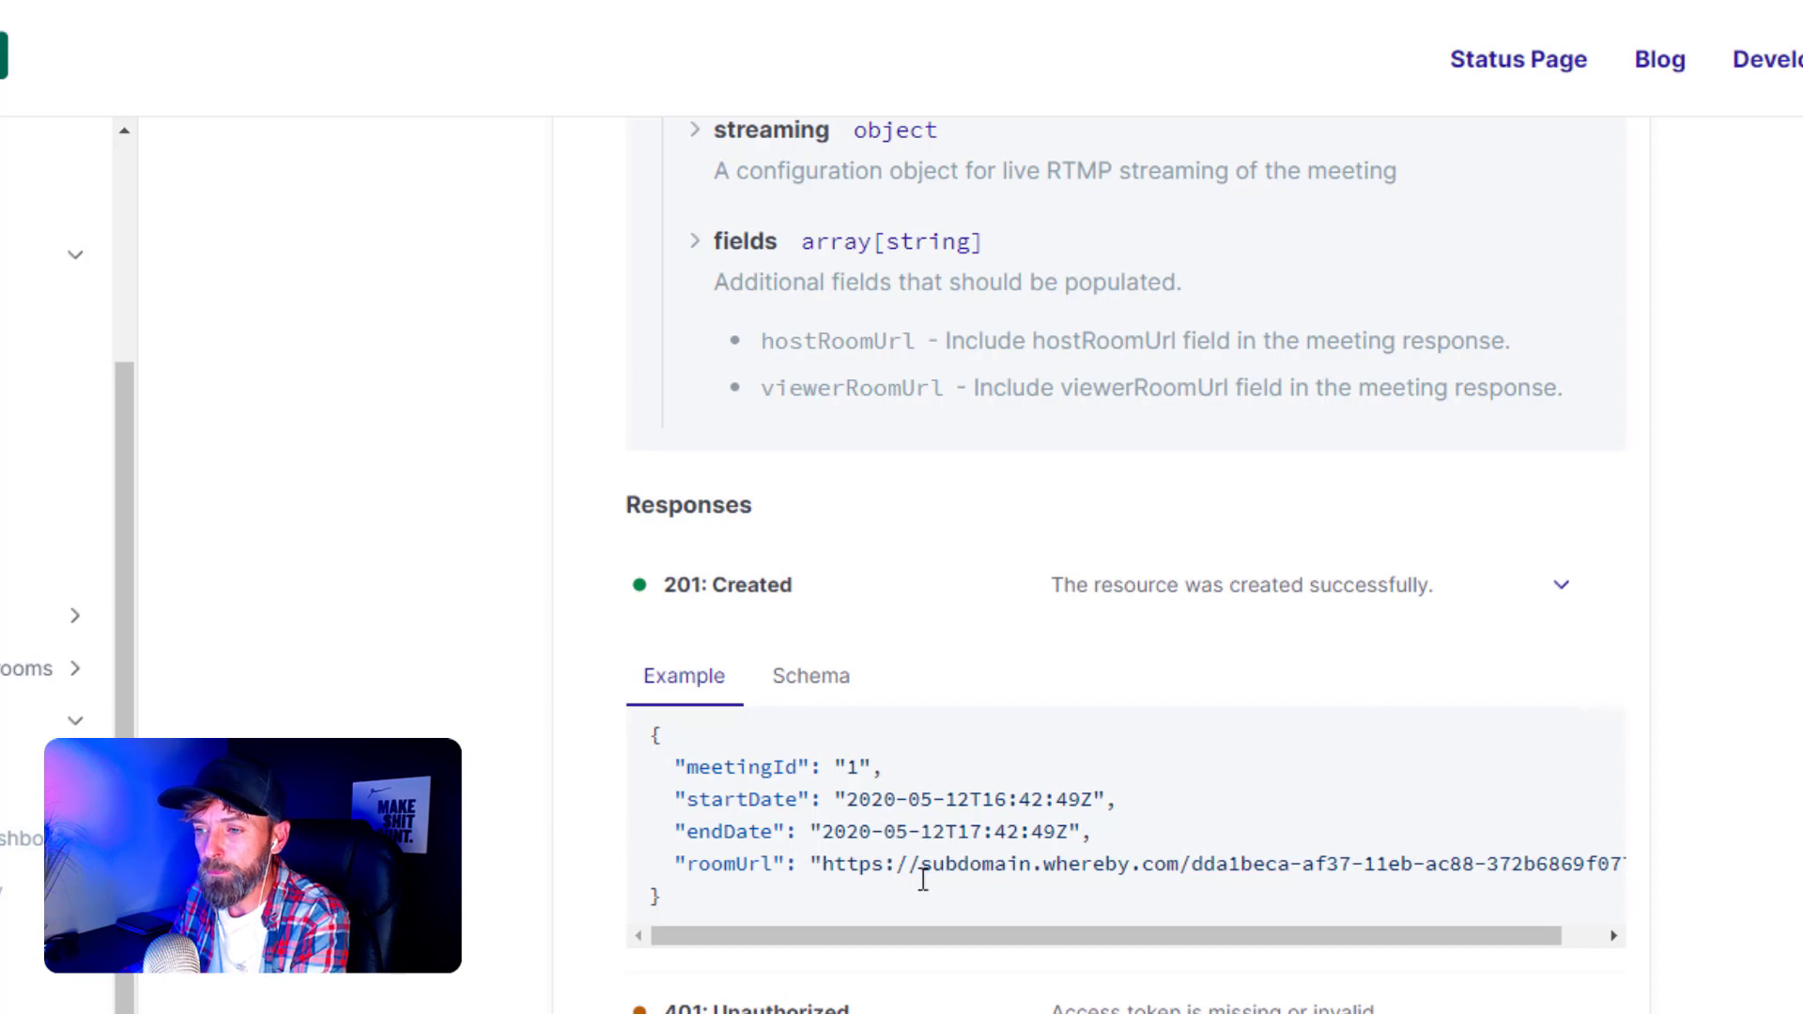
left_click(819, 691)
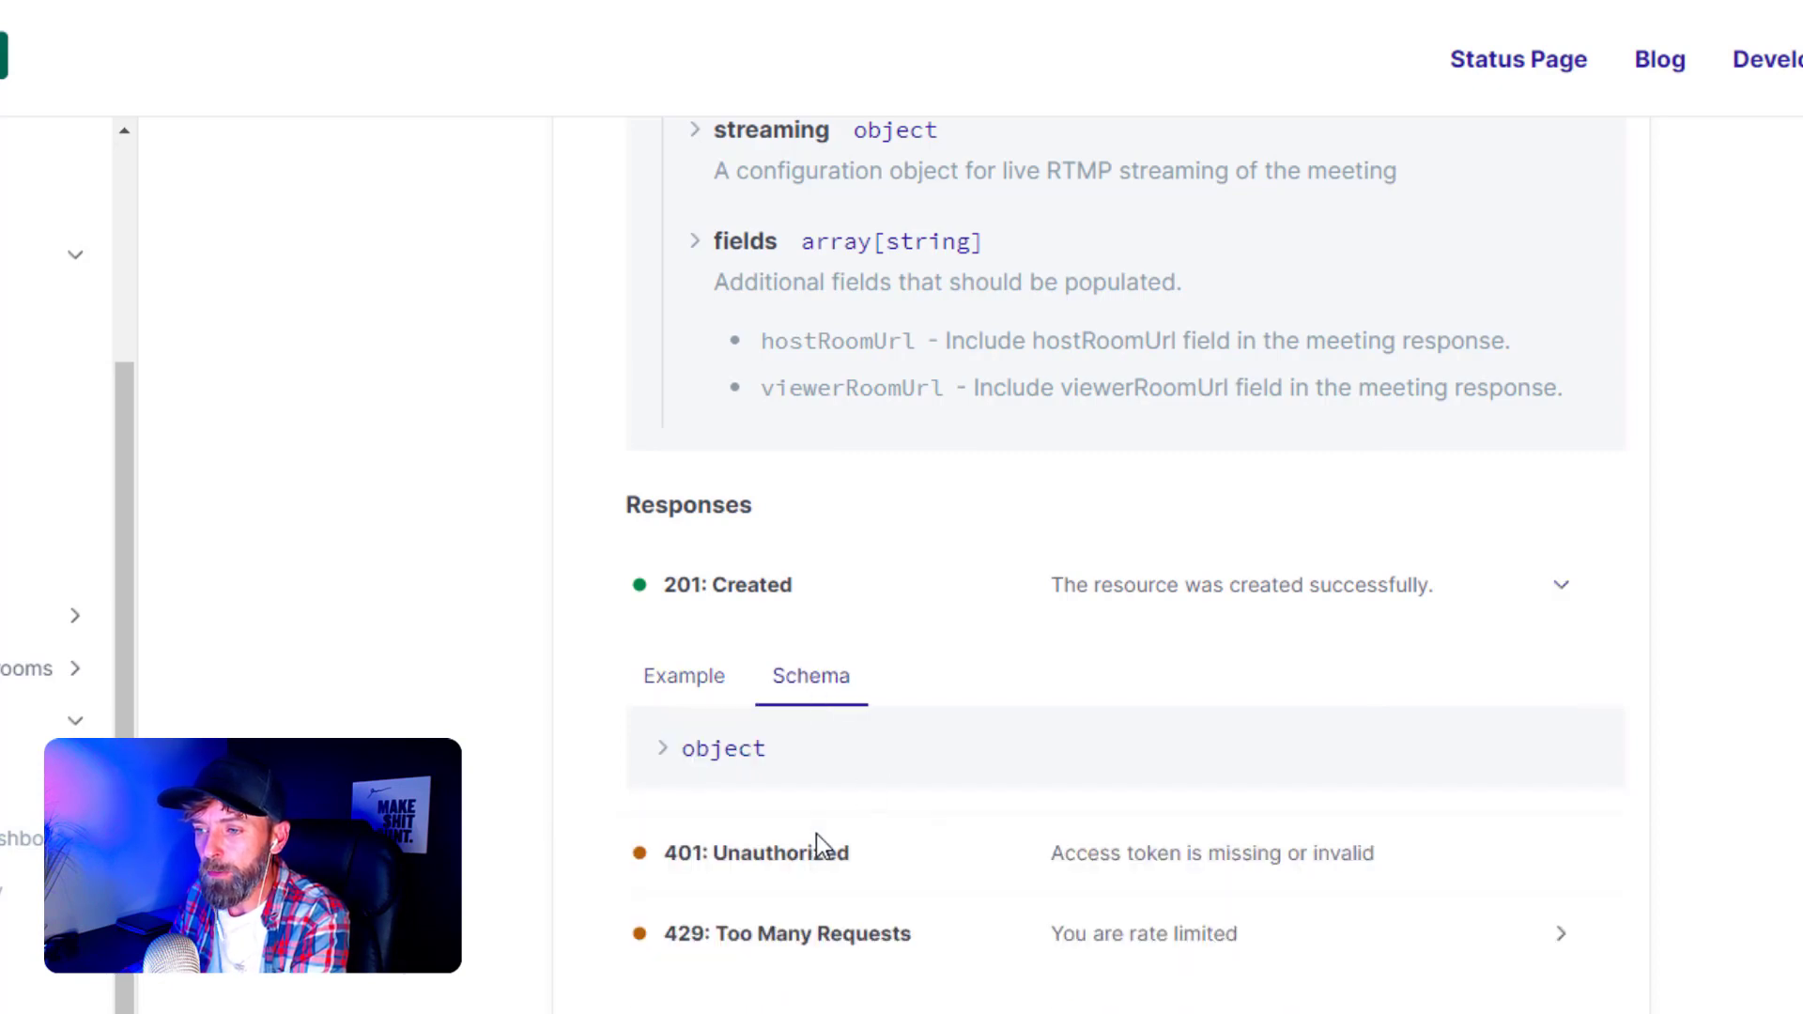
left_click(663, 756)
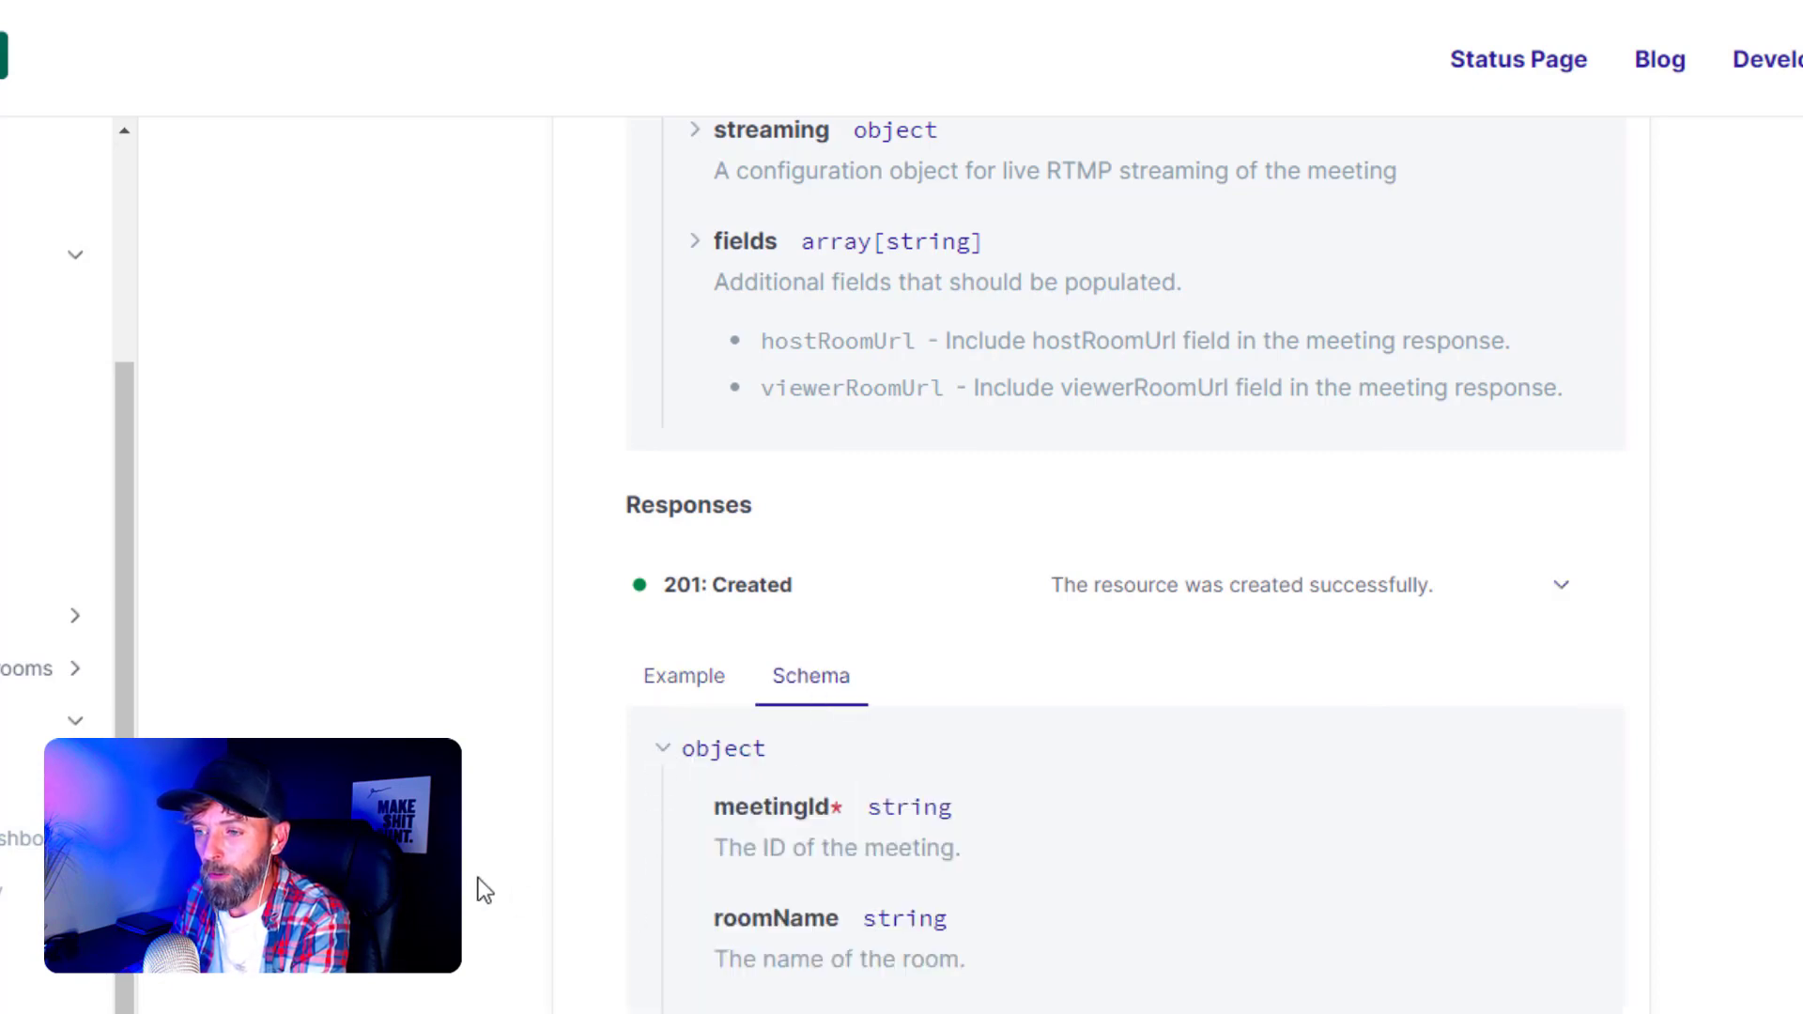
- Select the meetingId field name in the response schema and return to Flochat
scroll(463, 878, "down", 2)
scroll(632, 877, "down", 4)
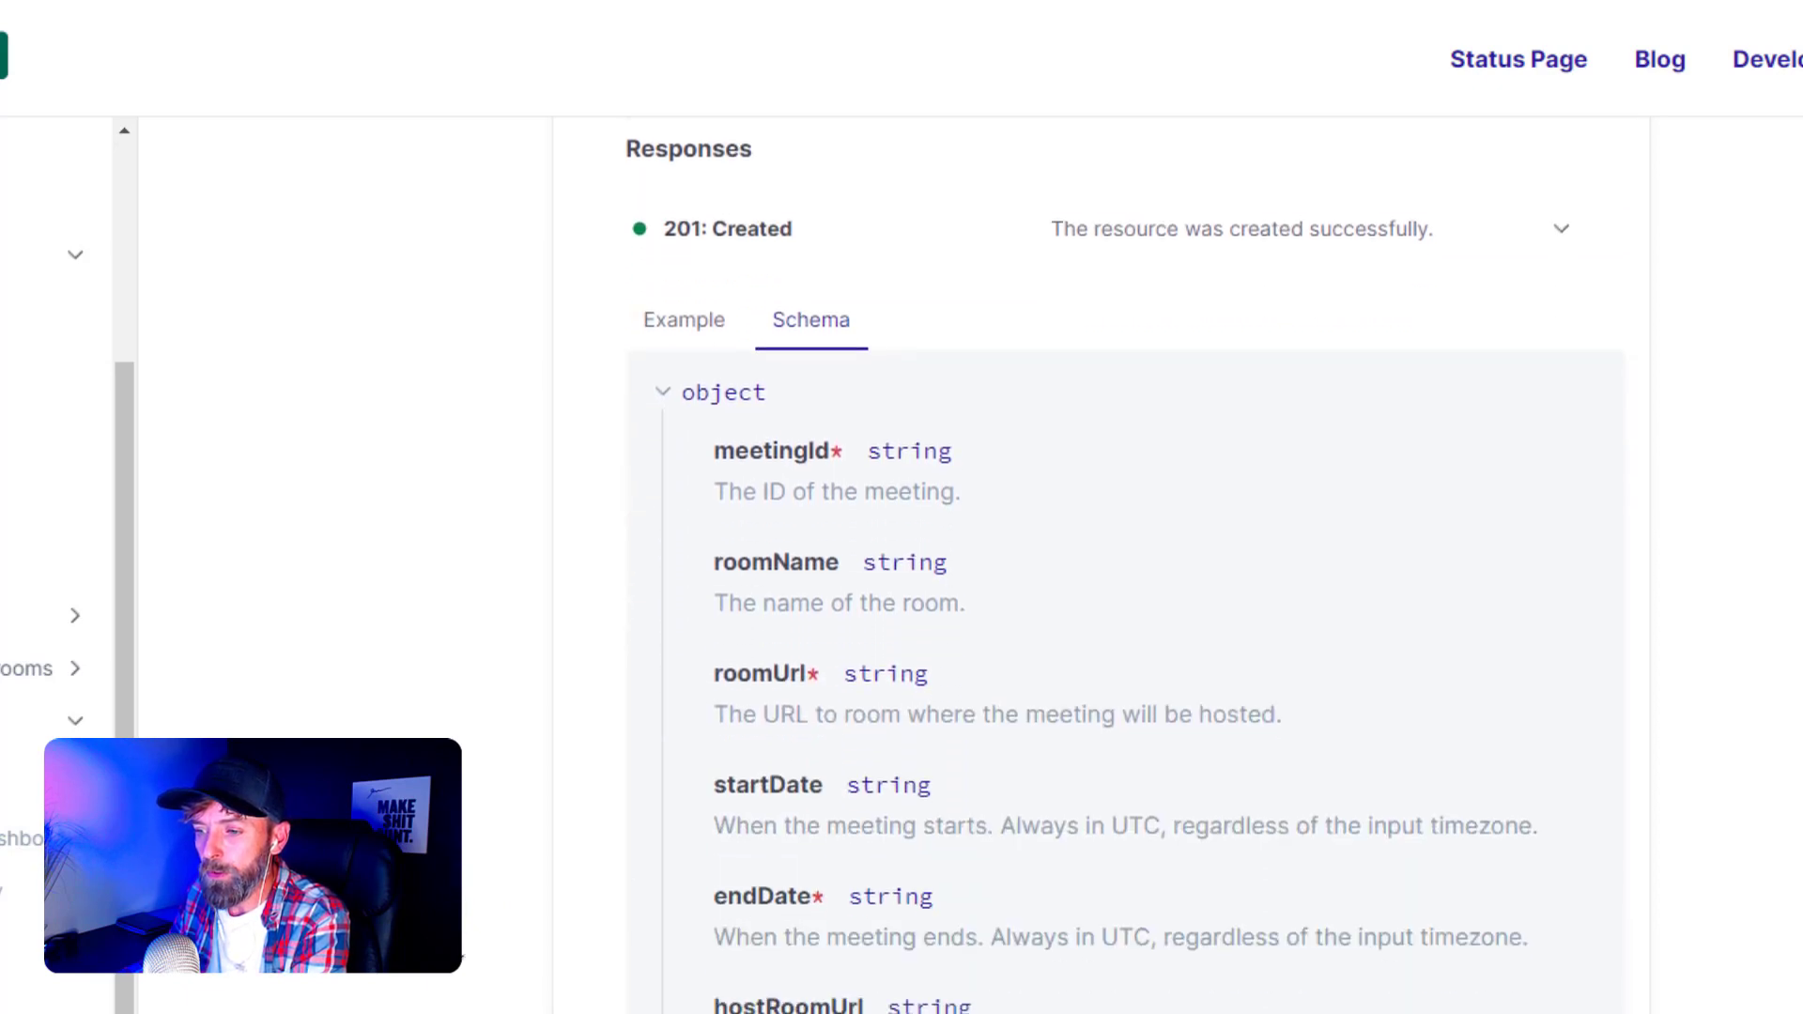
scroll(475, 748, "down", 1)
scroll(436, 683, "down", 2)
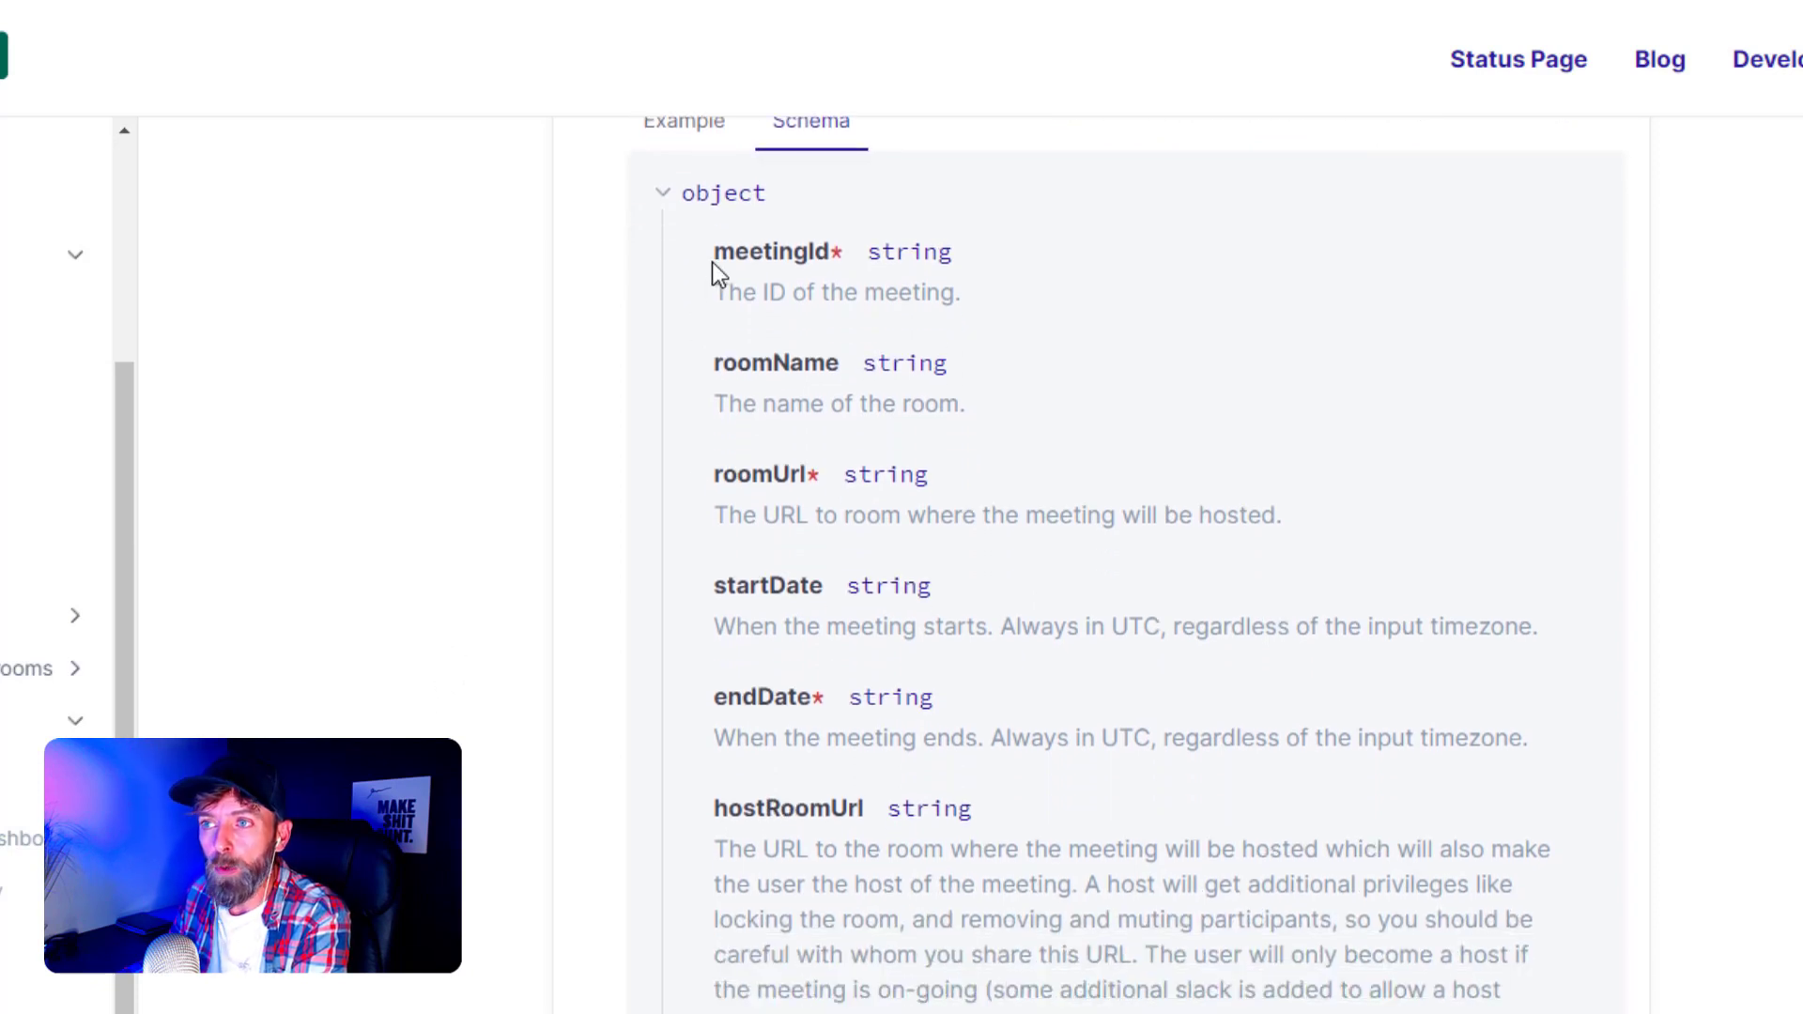
double_click(794, 256)
key("ctrl+c")
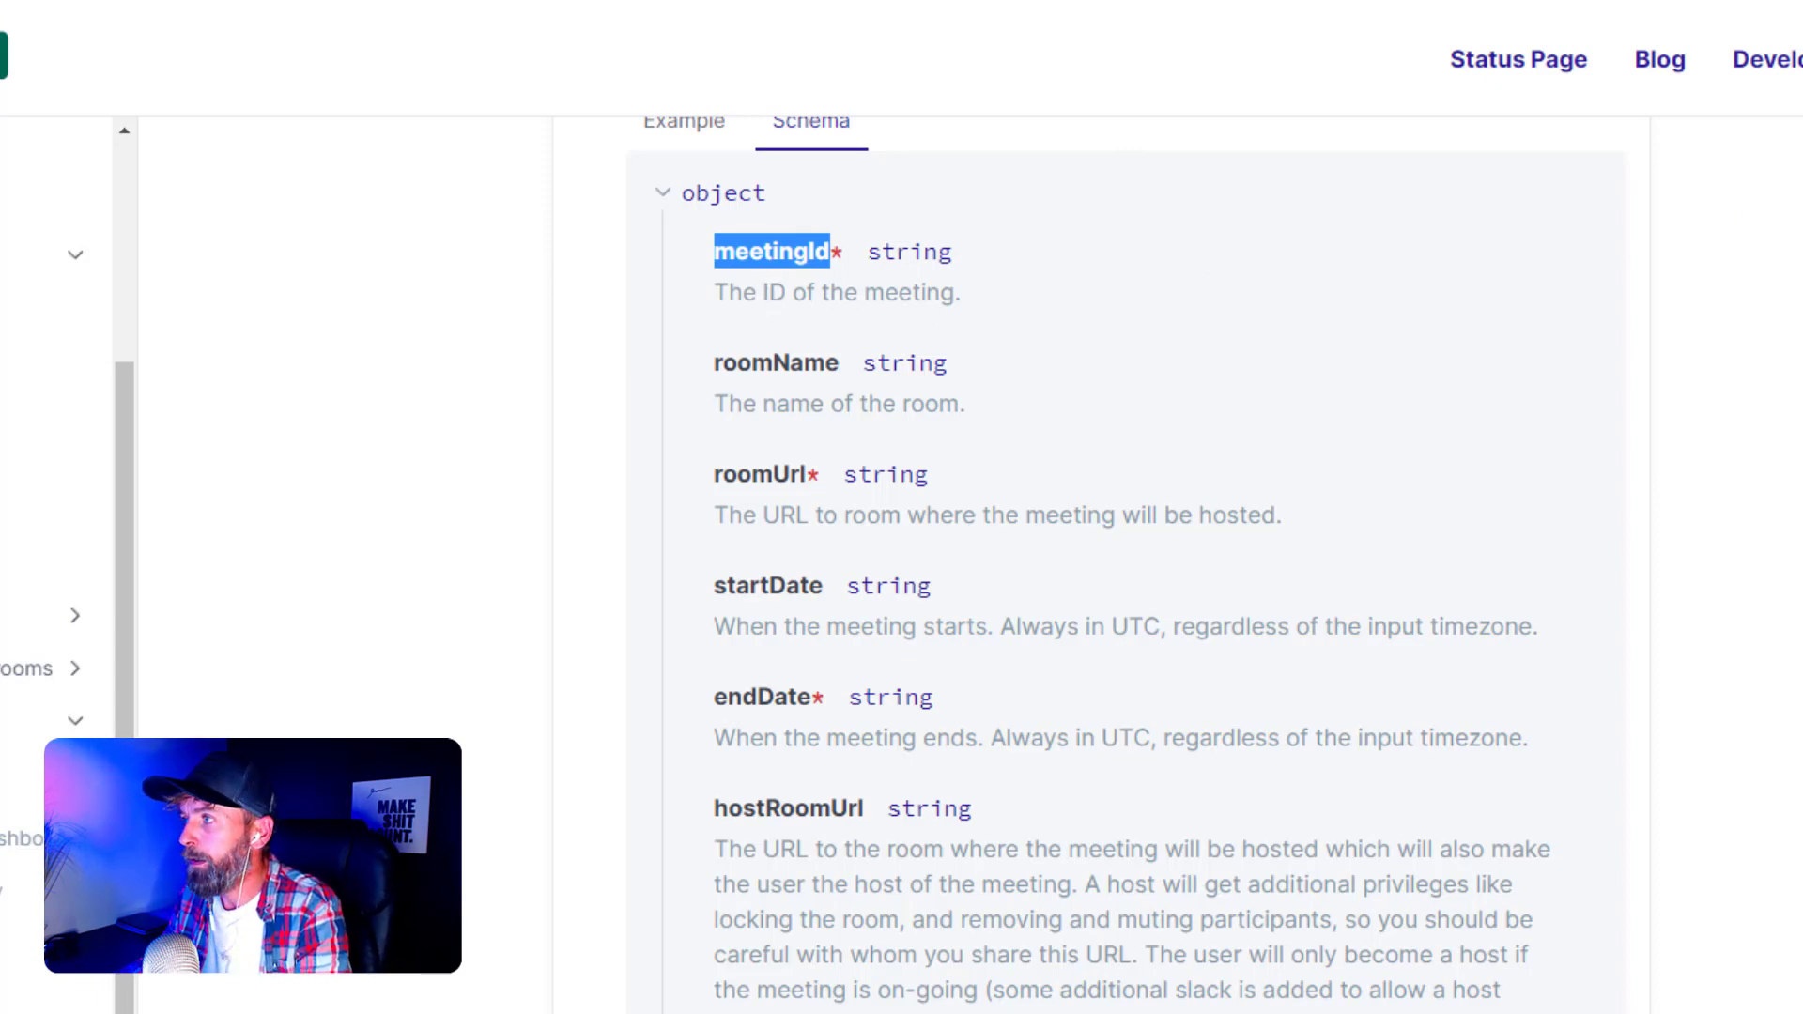
key("ctrl+Tab")
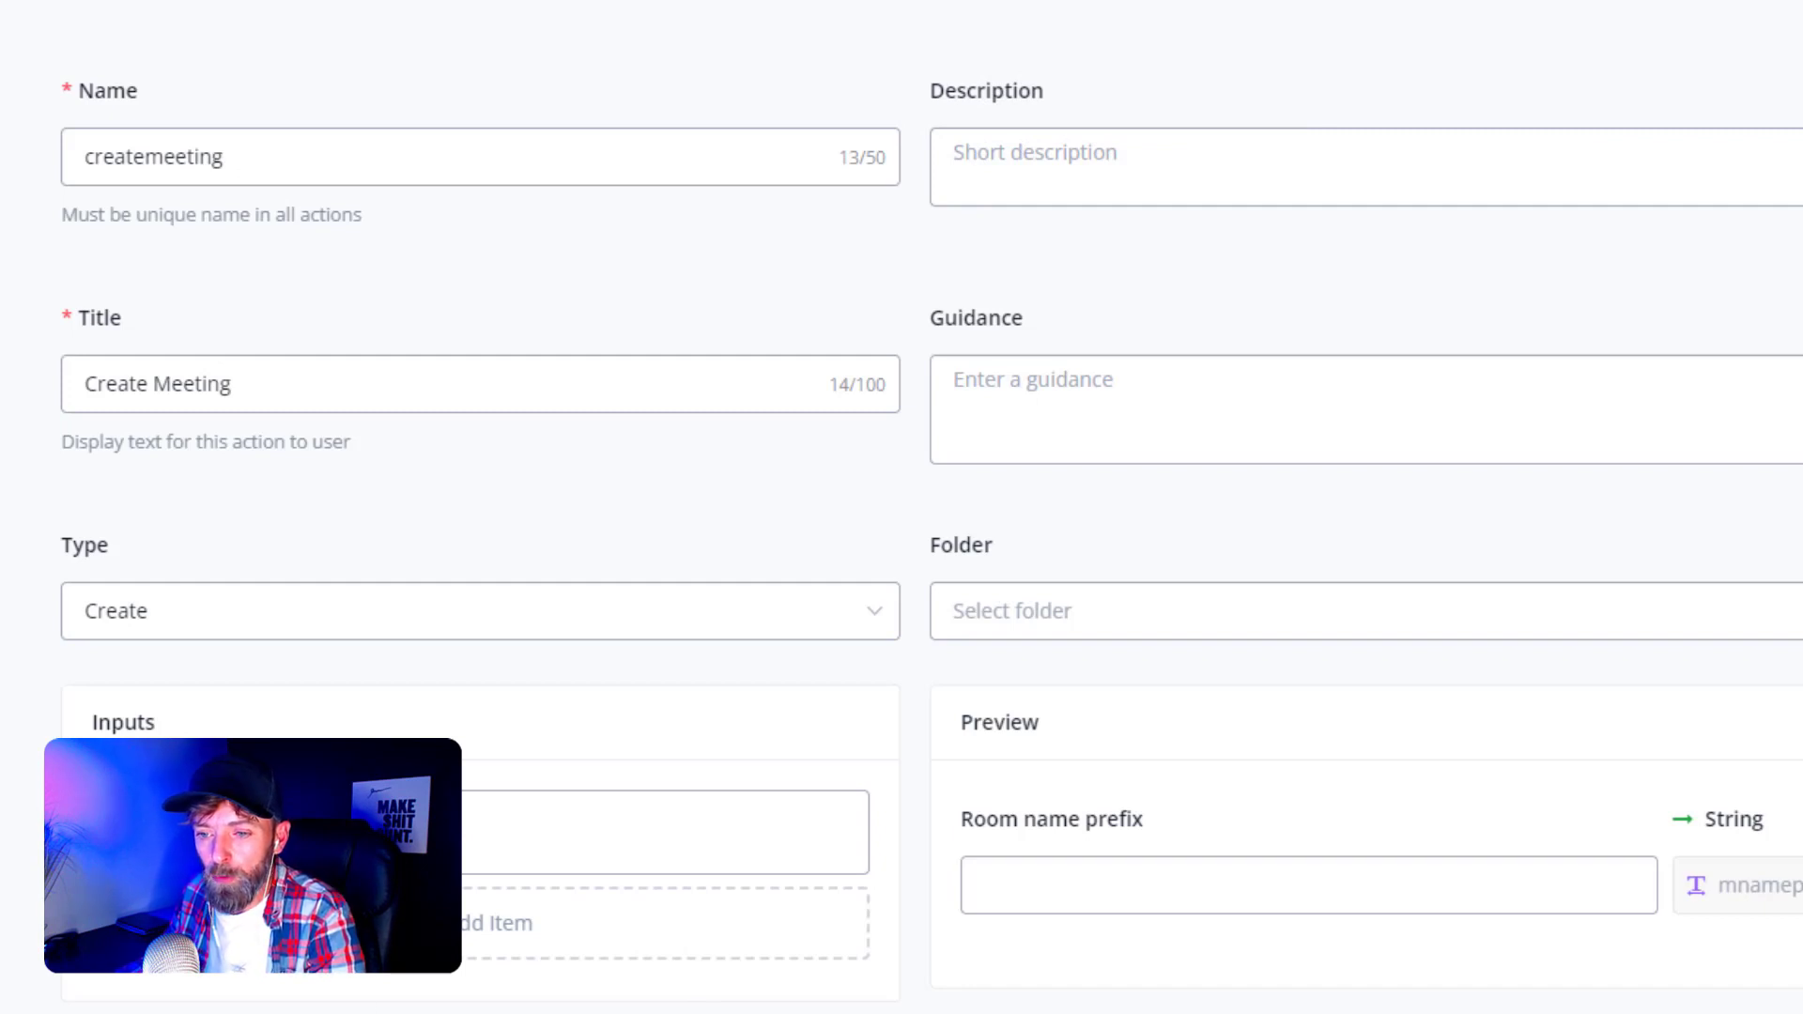
- Add a new item named meetingId with title 'Meeting ID'
left_click(496, 923)
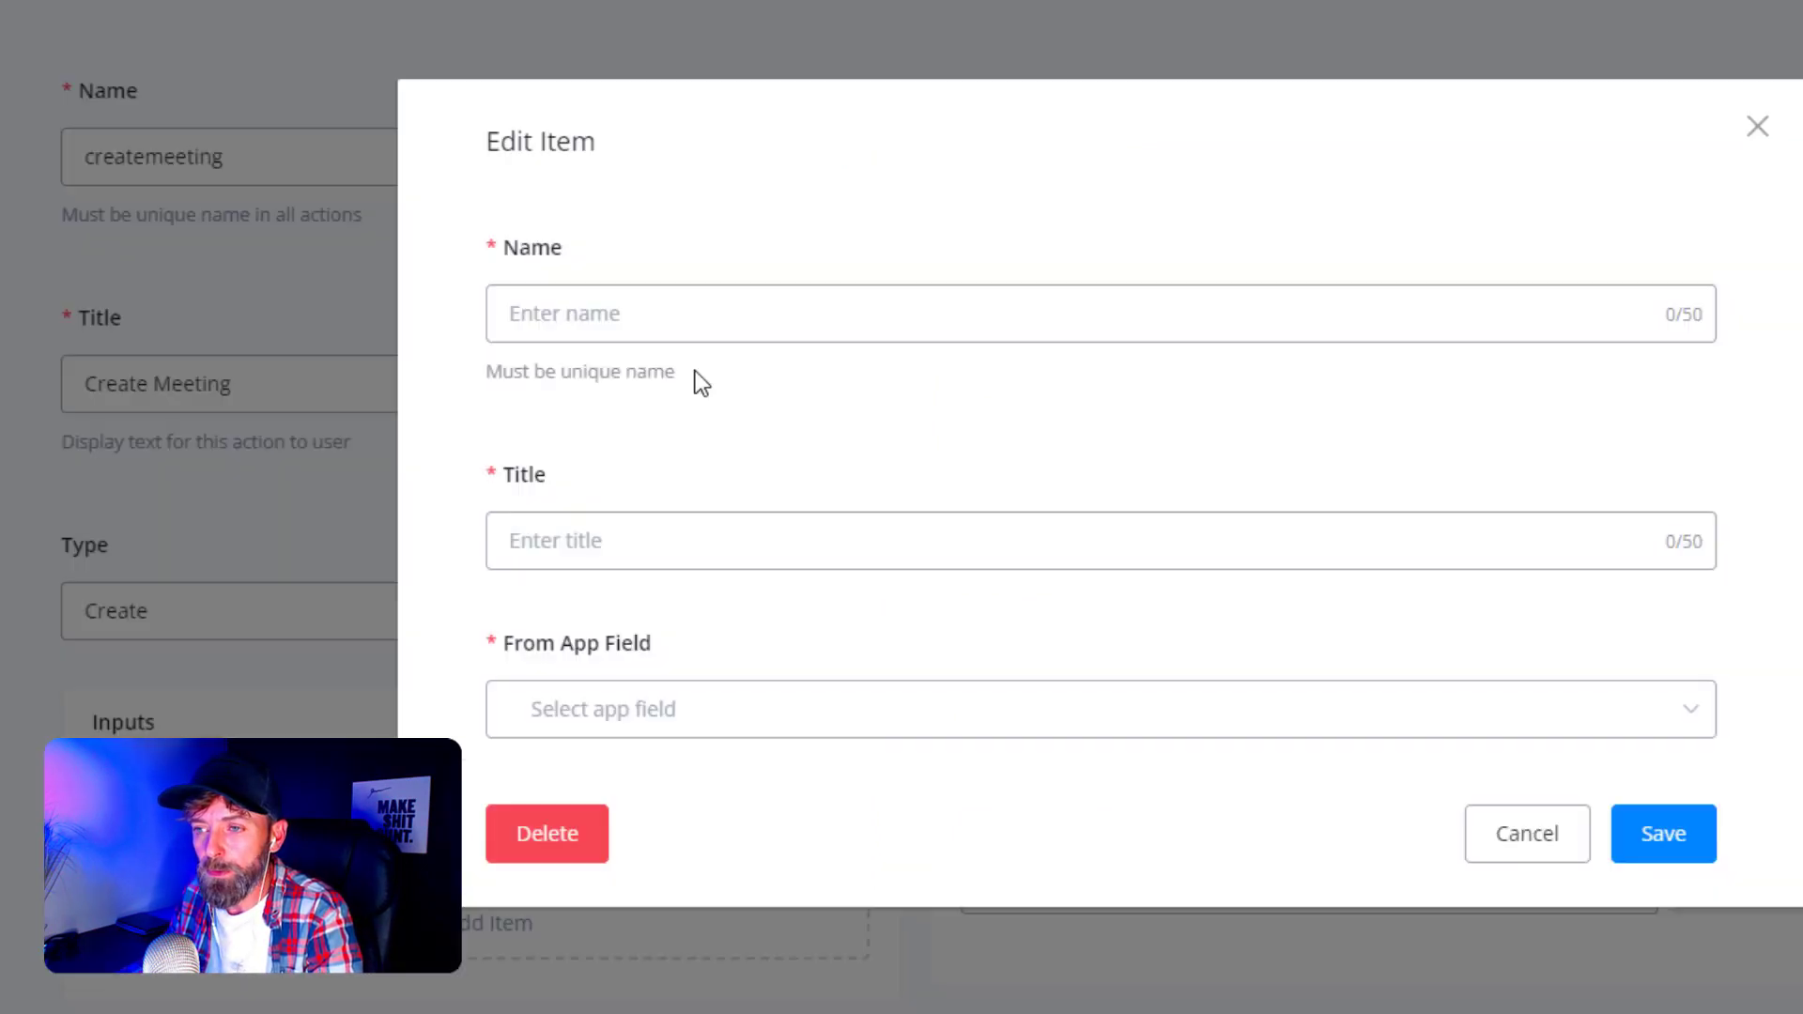
left_click(636, 312)
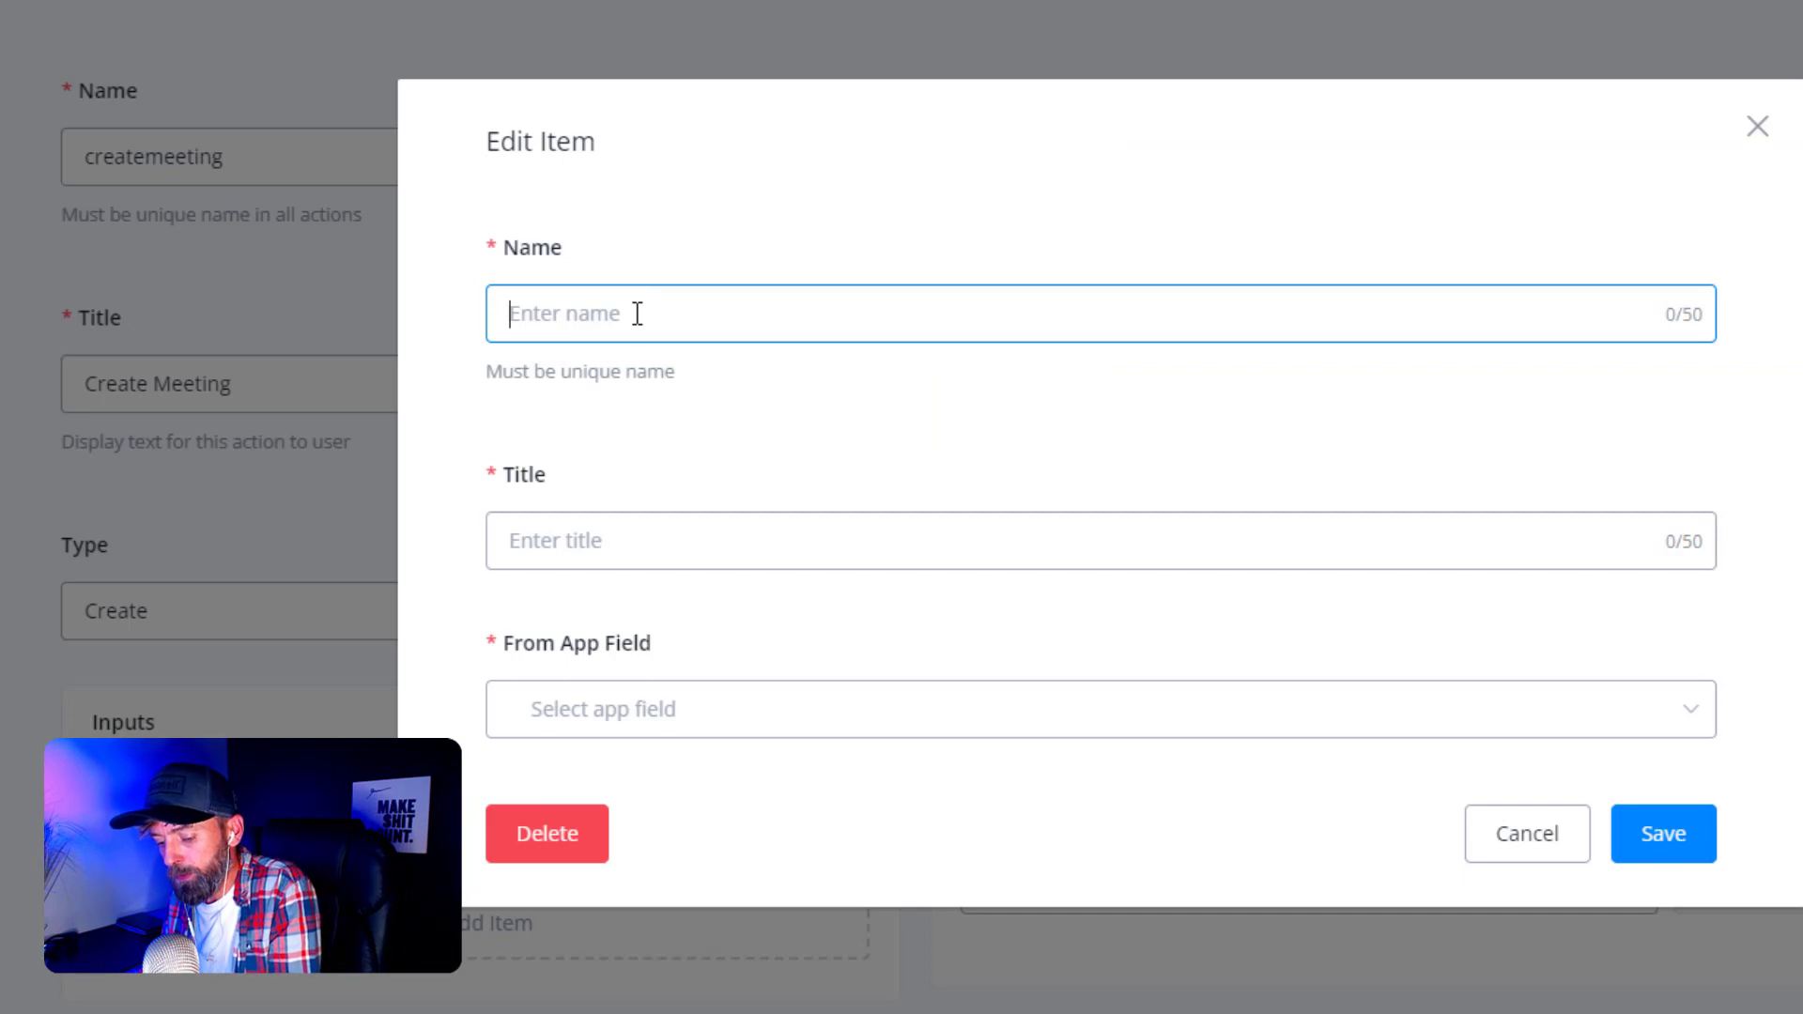
key("ctrl+v")
left_click(541, 525)
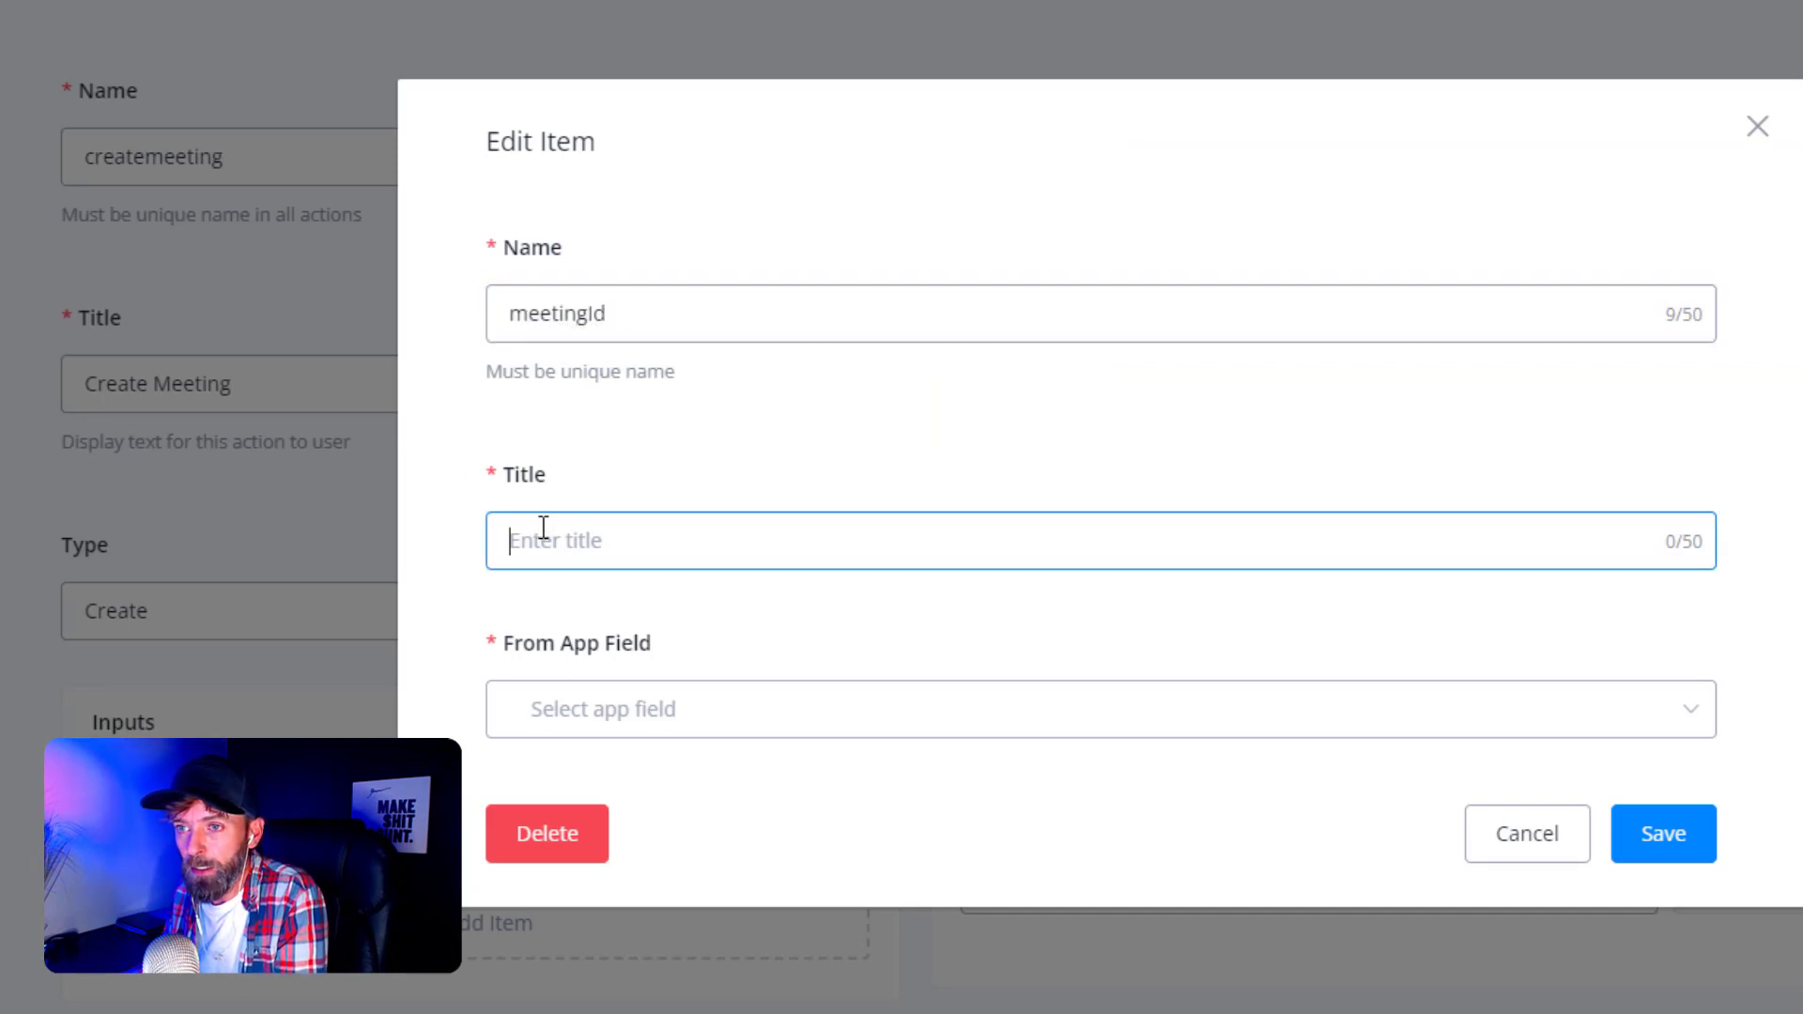
type("M")
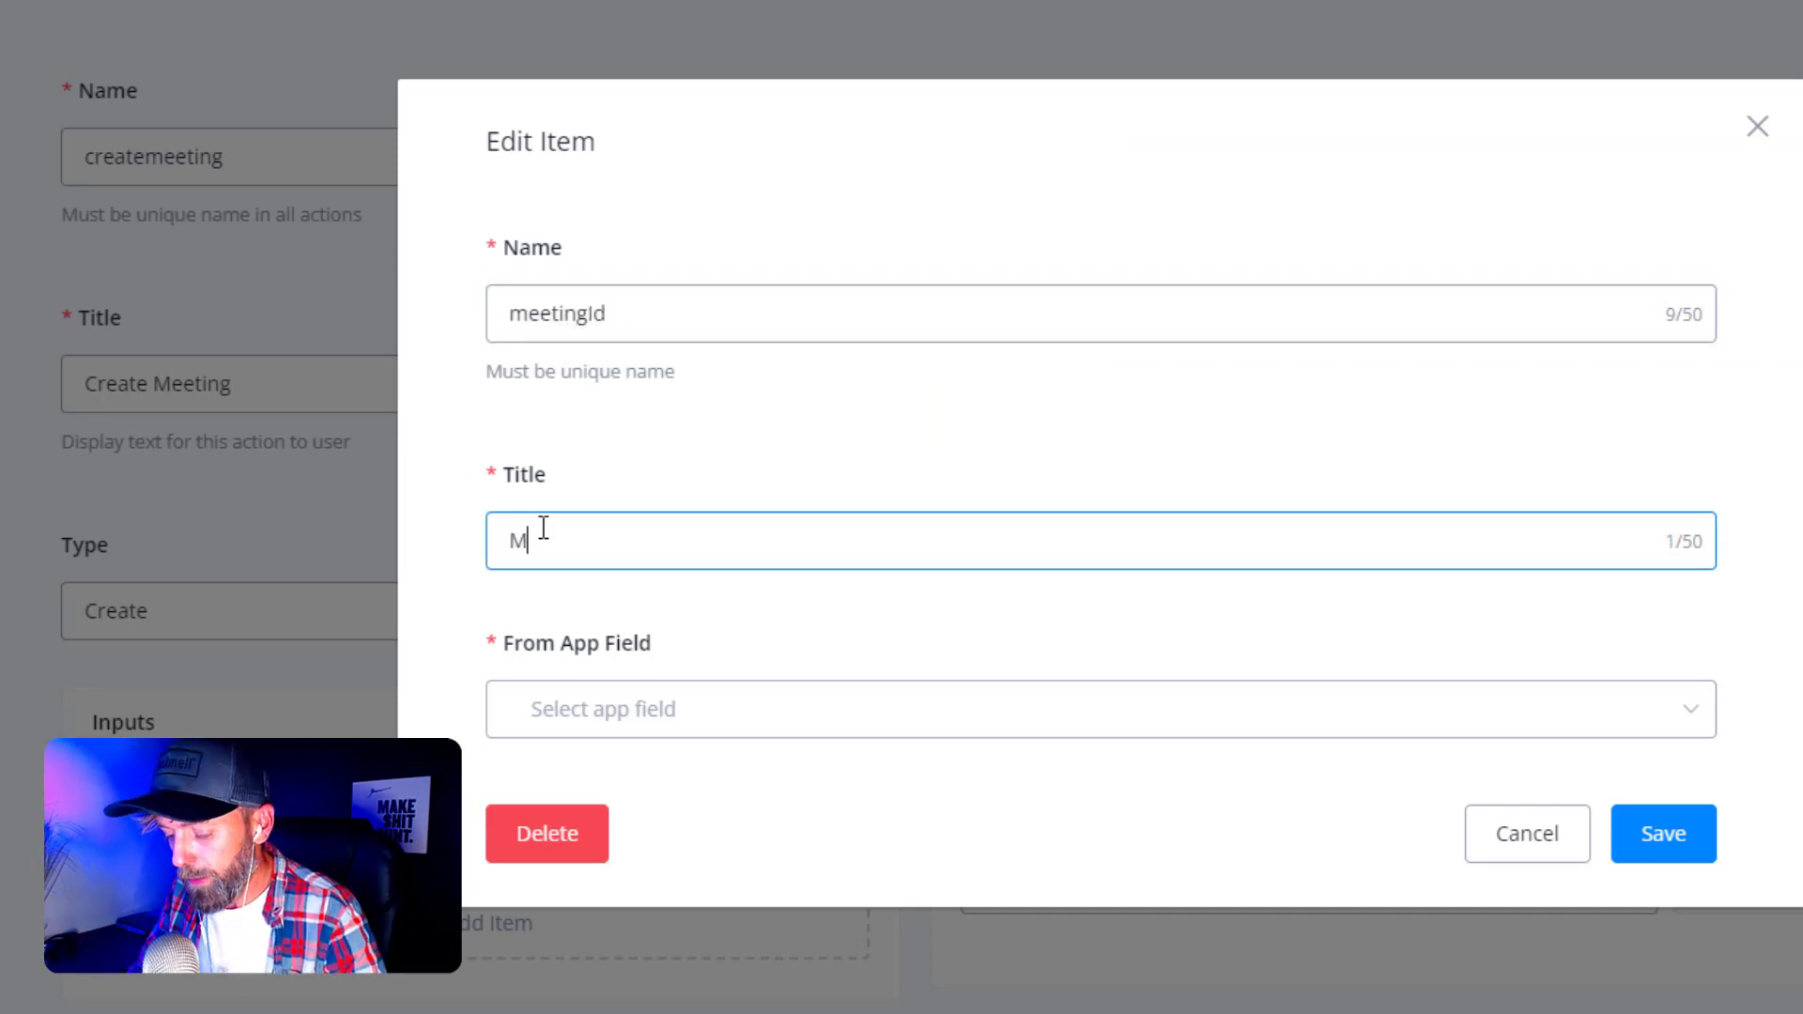
type("eeting ID")
left_click(434, 608)
- Map the Meeting ID item to a new meetingID text app field and save it
left_click(687, 711)
type("MEETINGId")
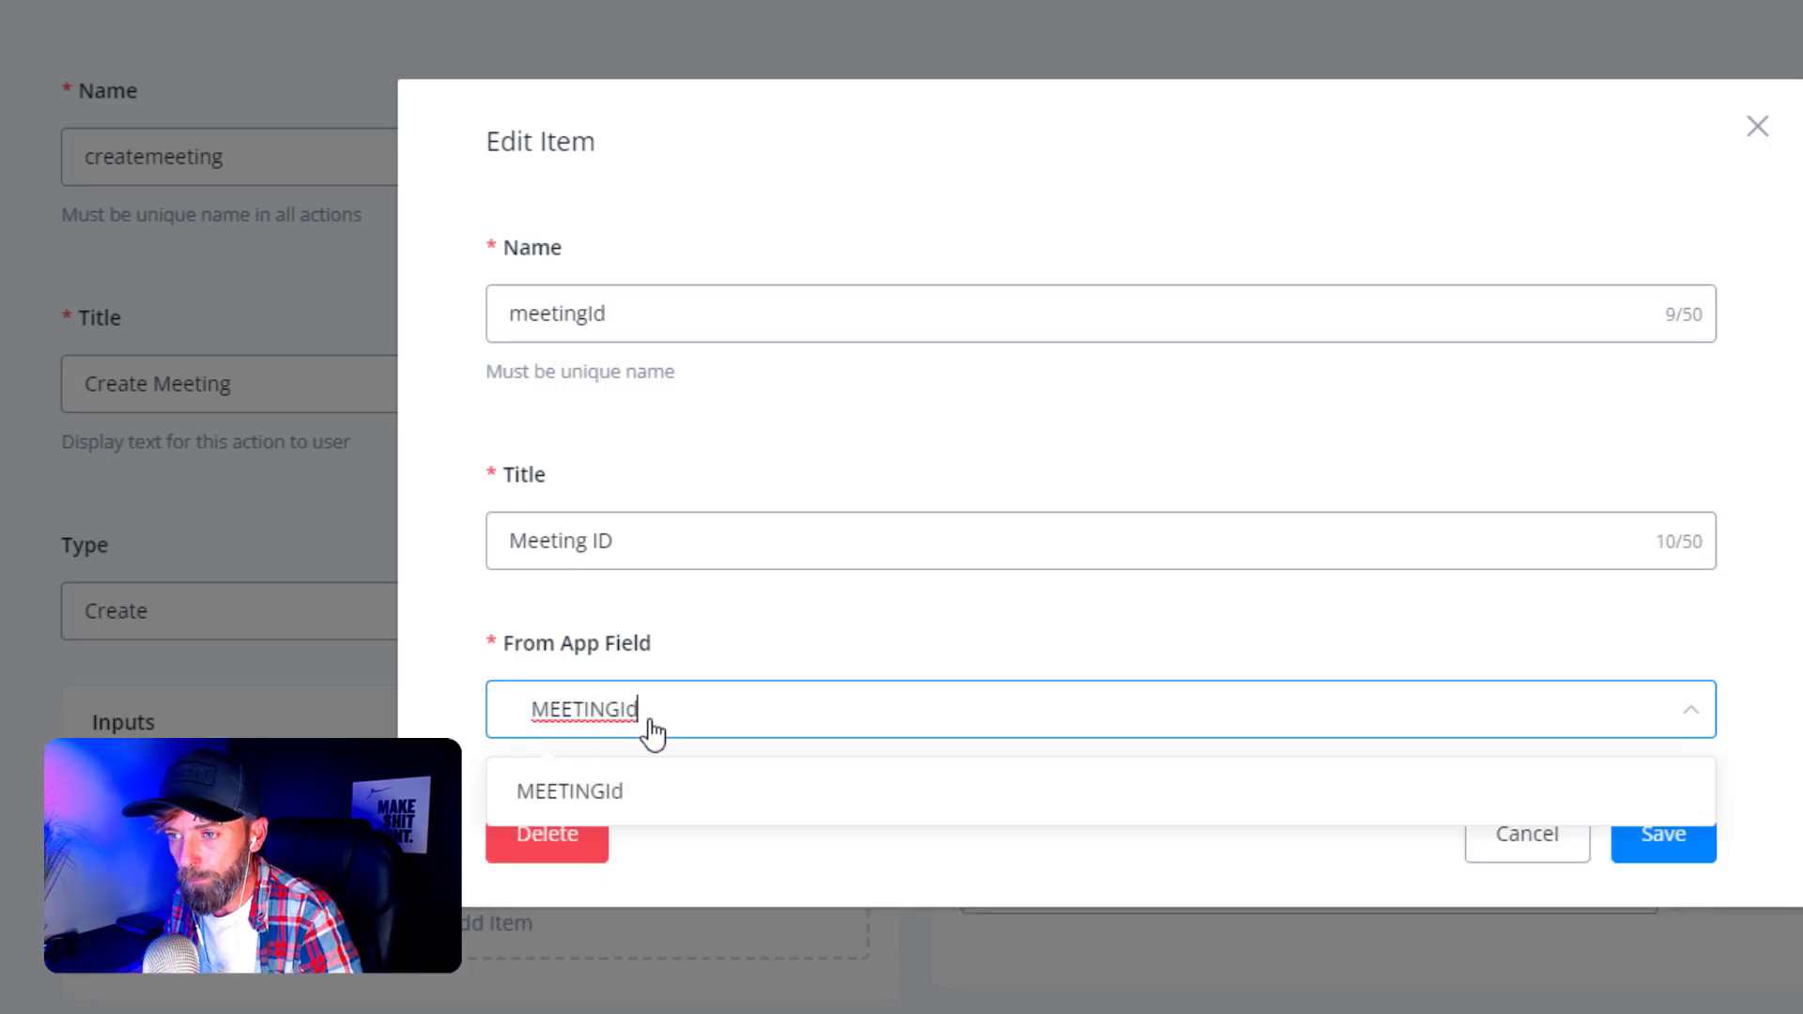
double_click(555, 729)
key("BackSpace")
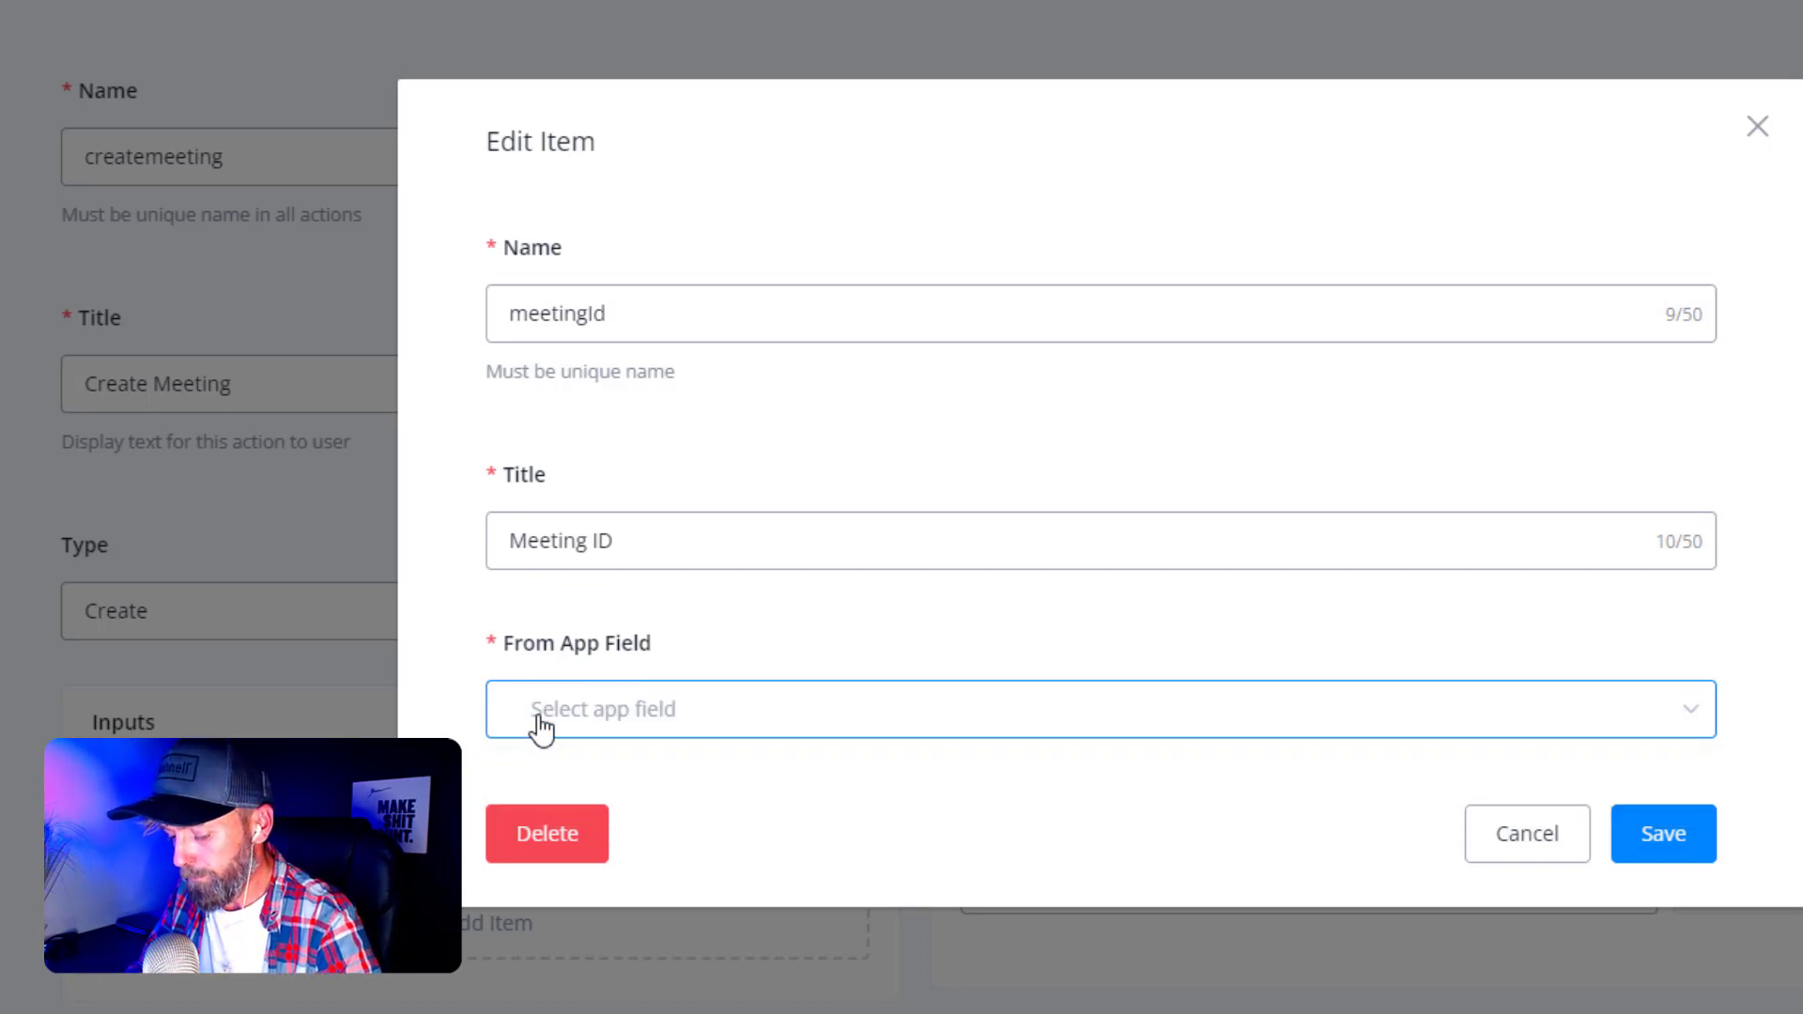
left_click(636, 716)
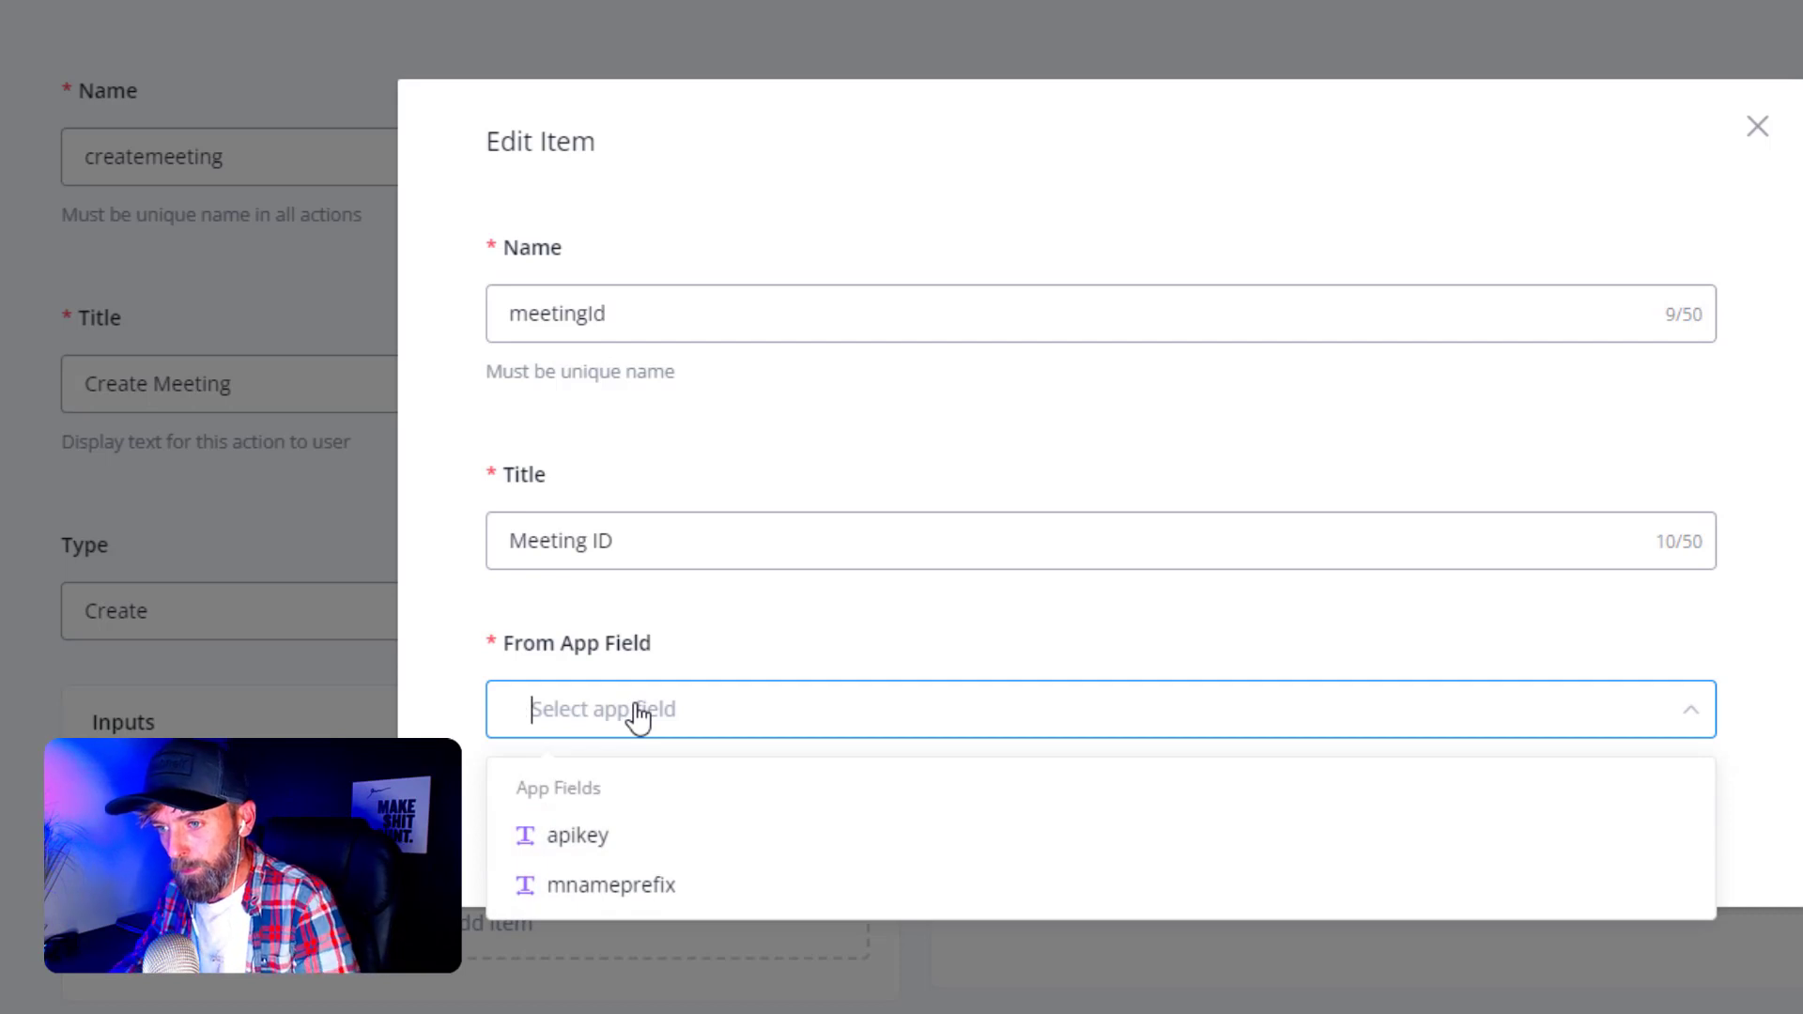
type("M")
key("BackSpace")
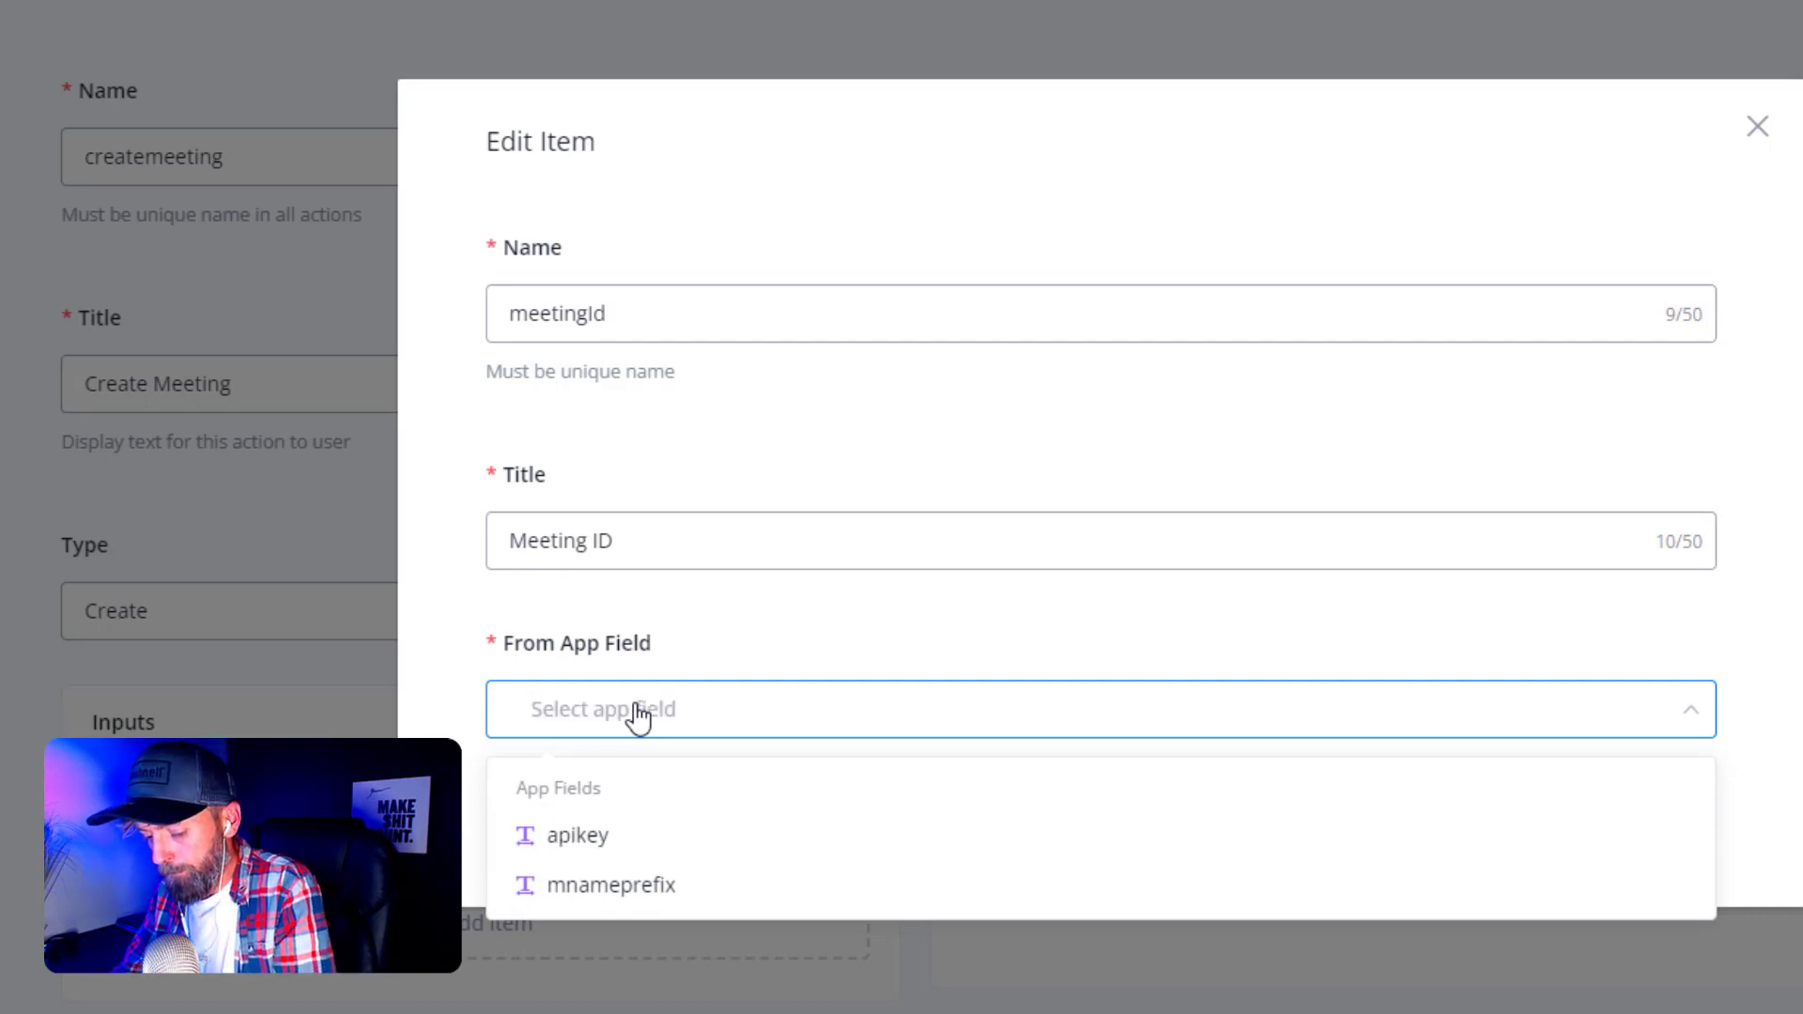
type("m")
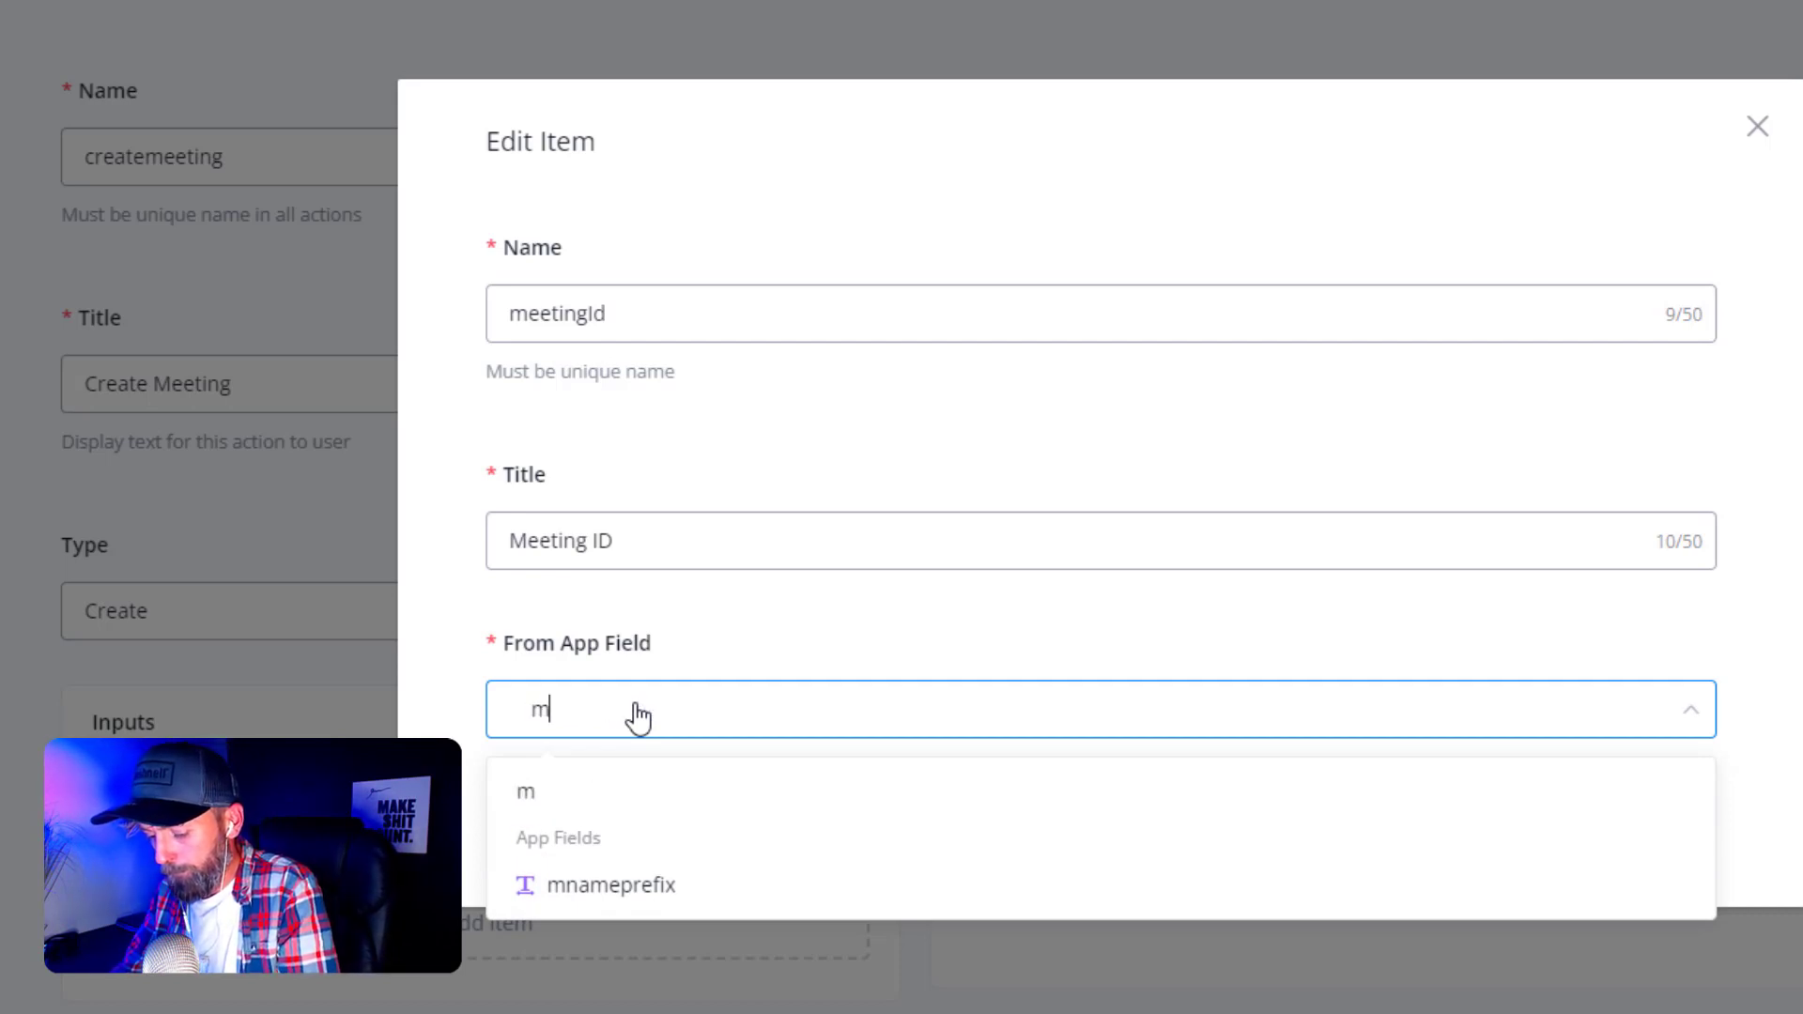
type("eetingID")
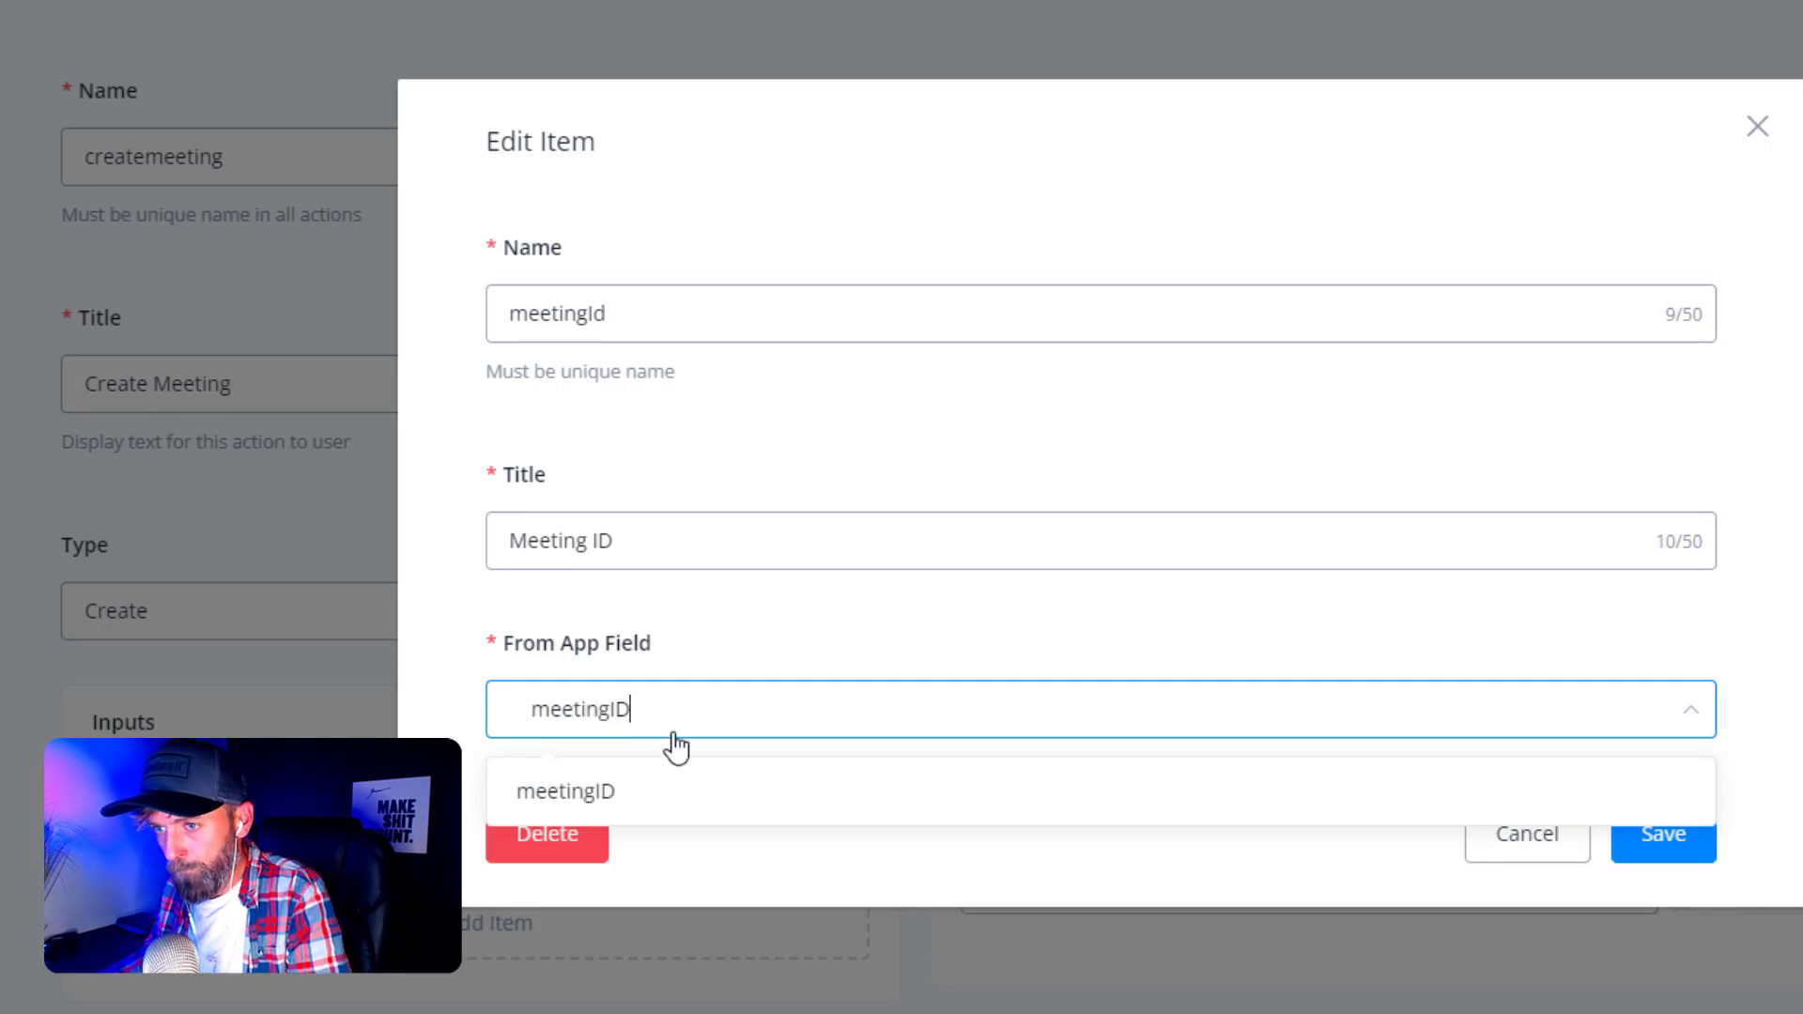
left_click(625, 795)
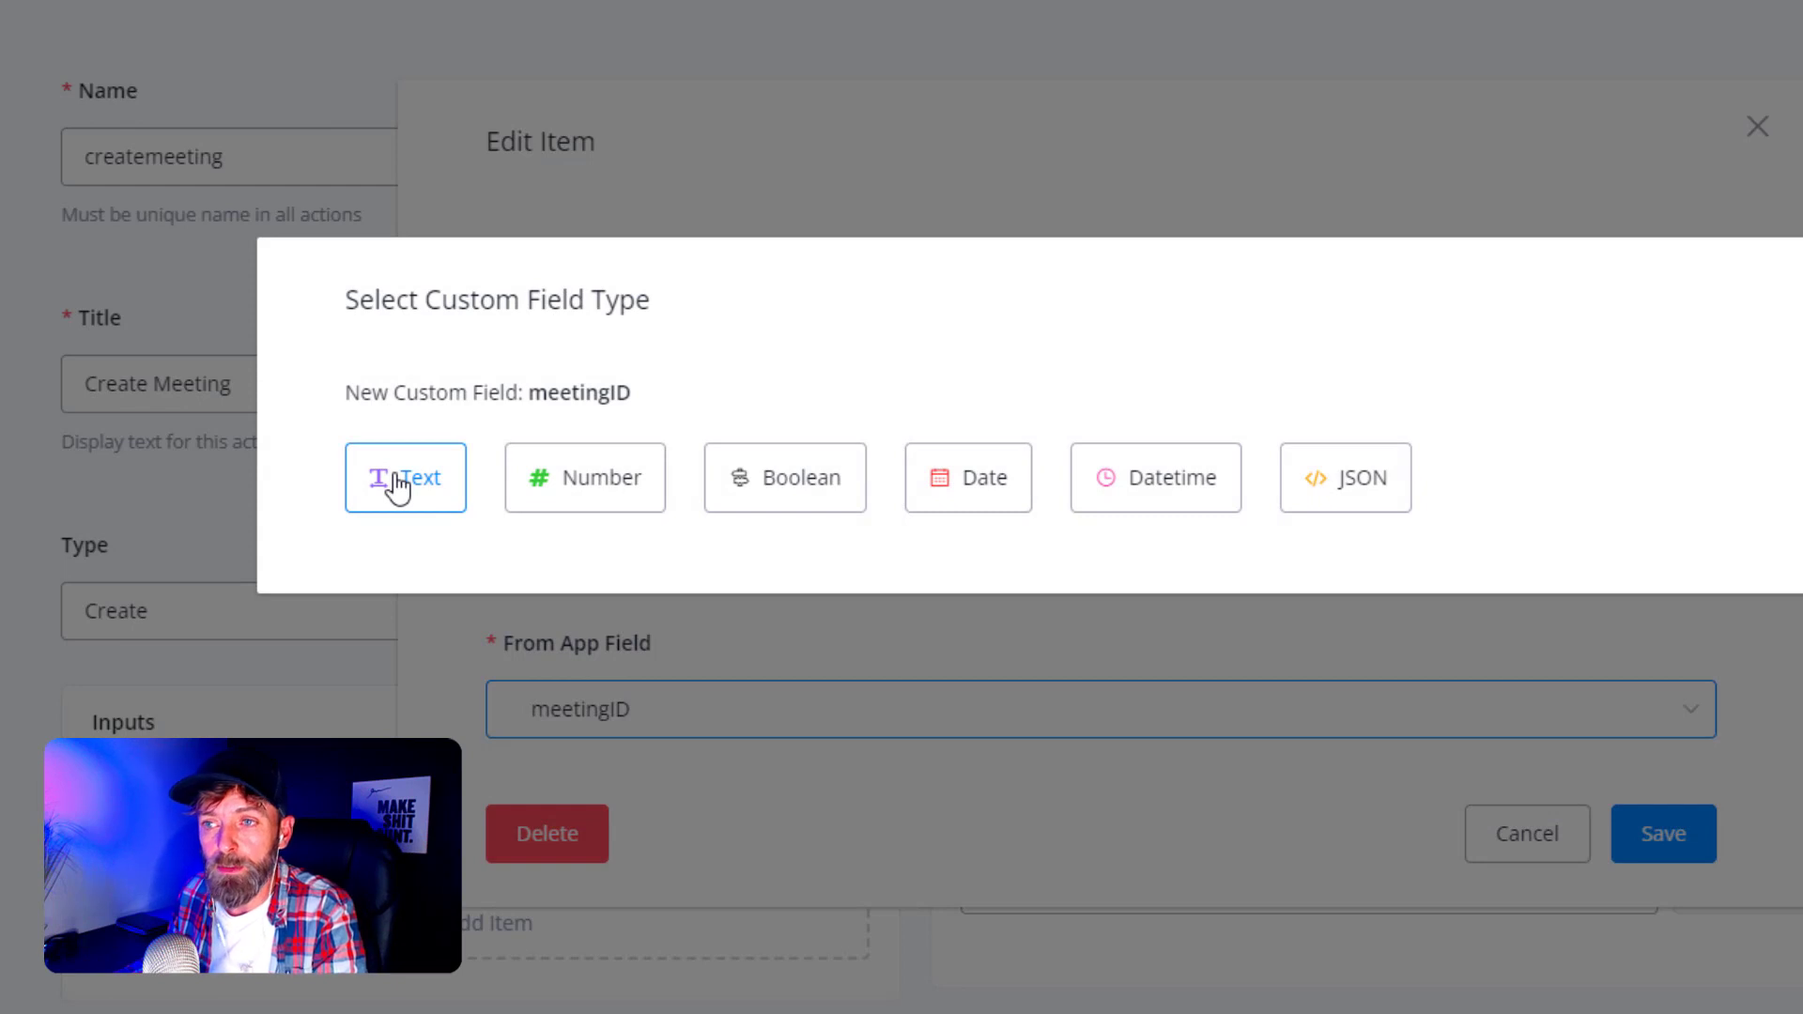
left_click(398, 480)
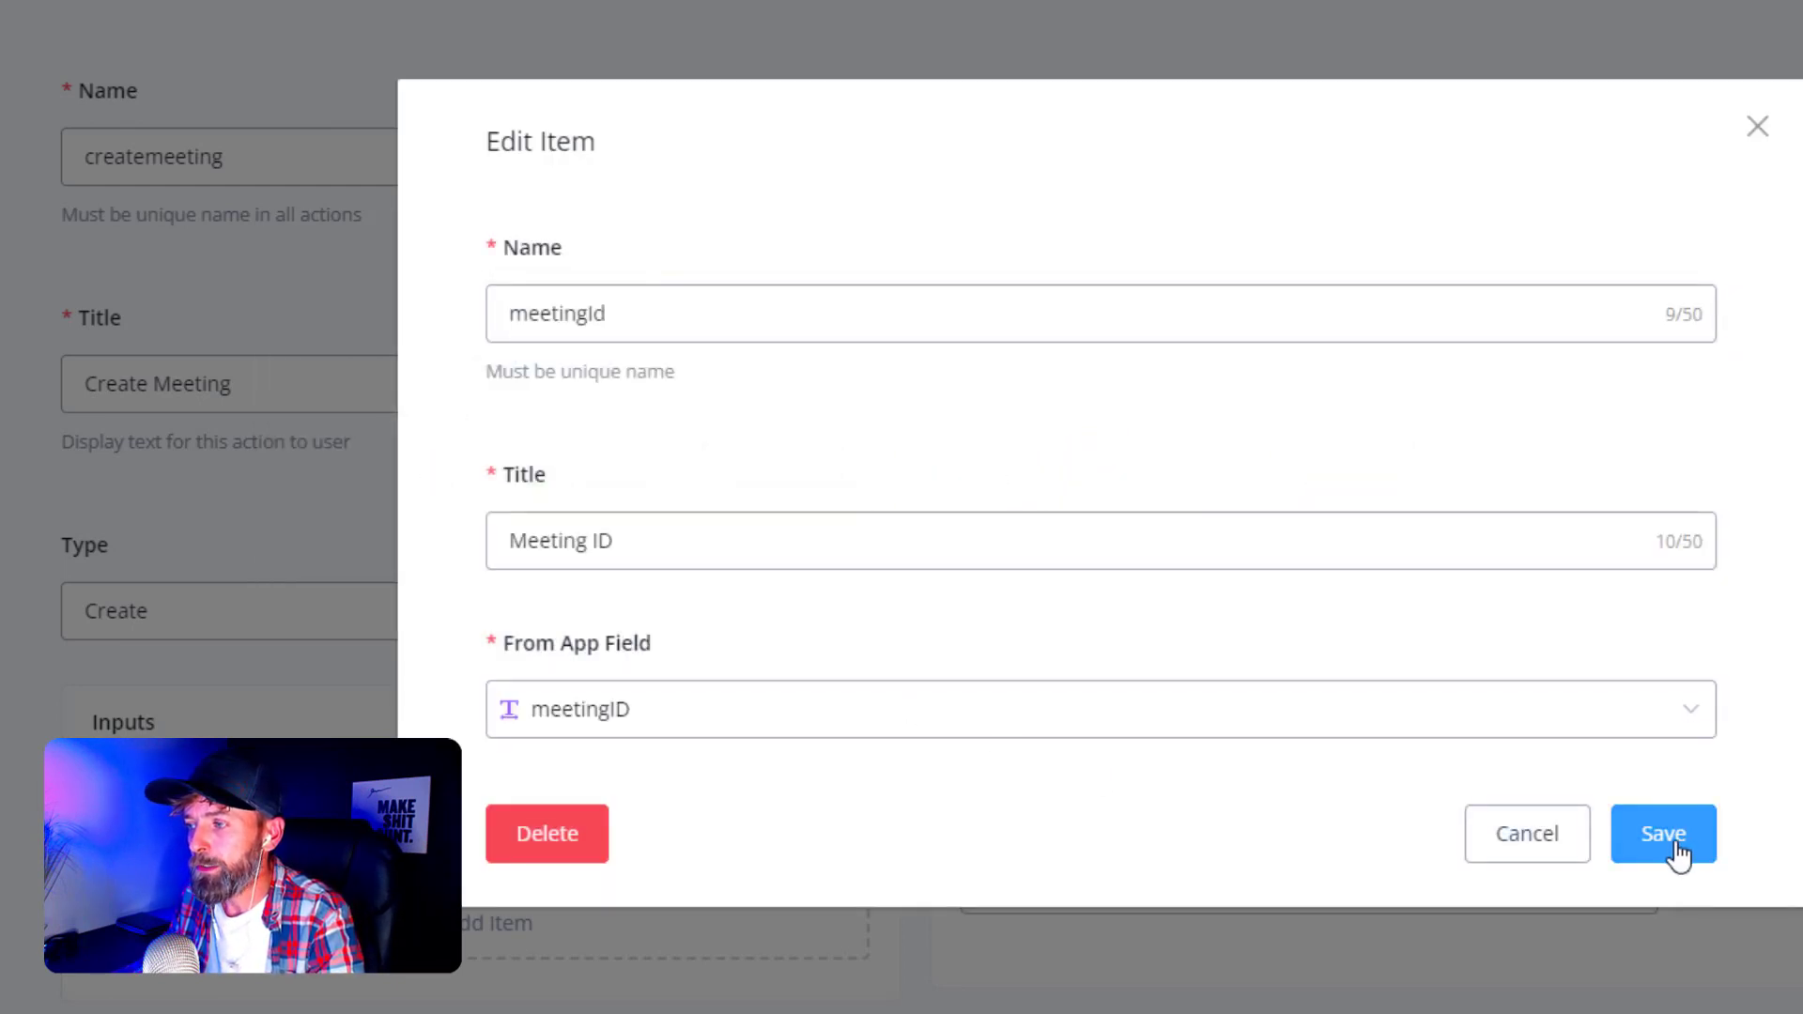
left_click(1663, 835)
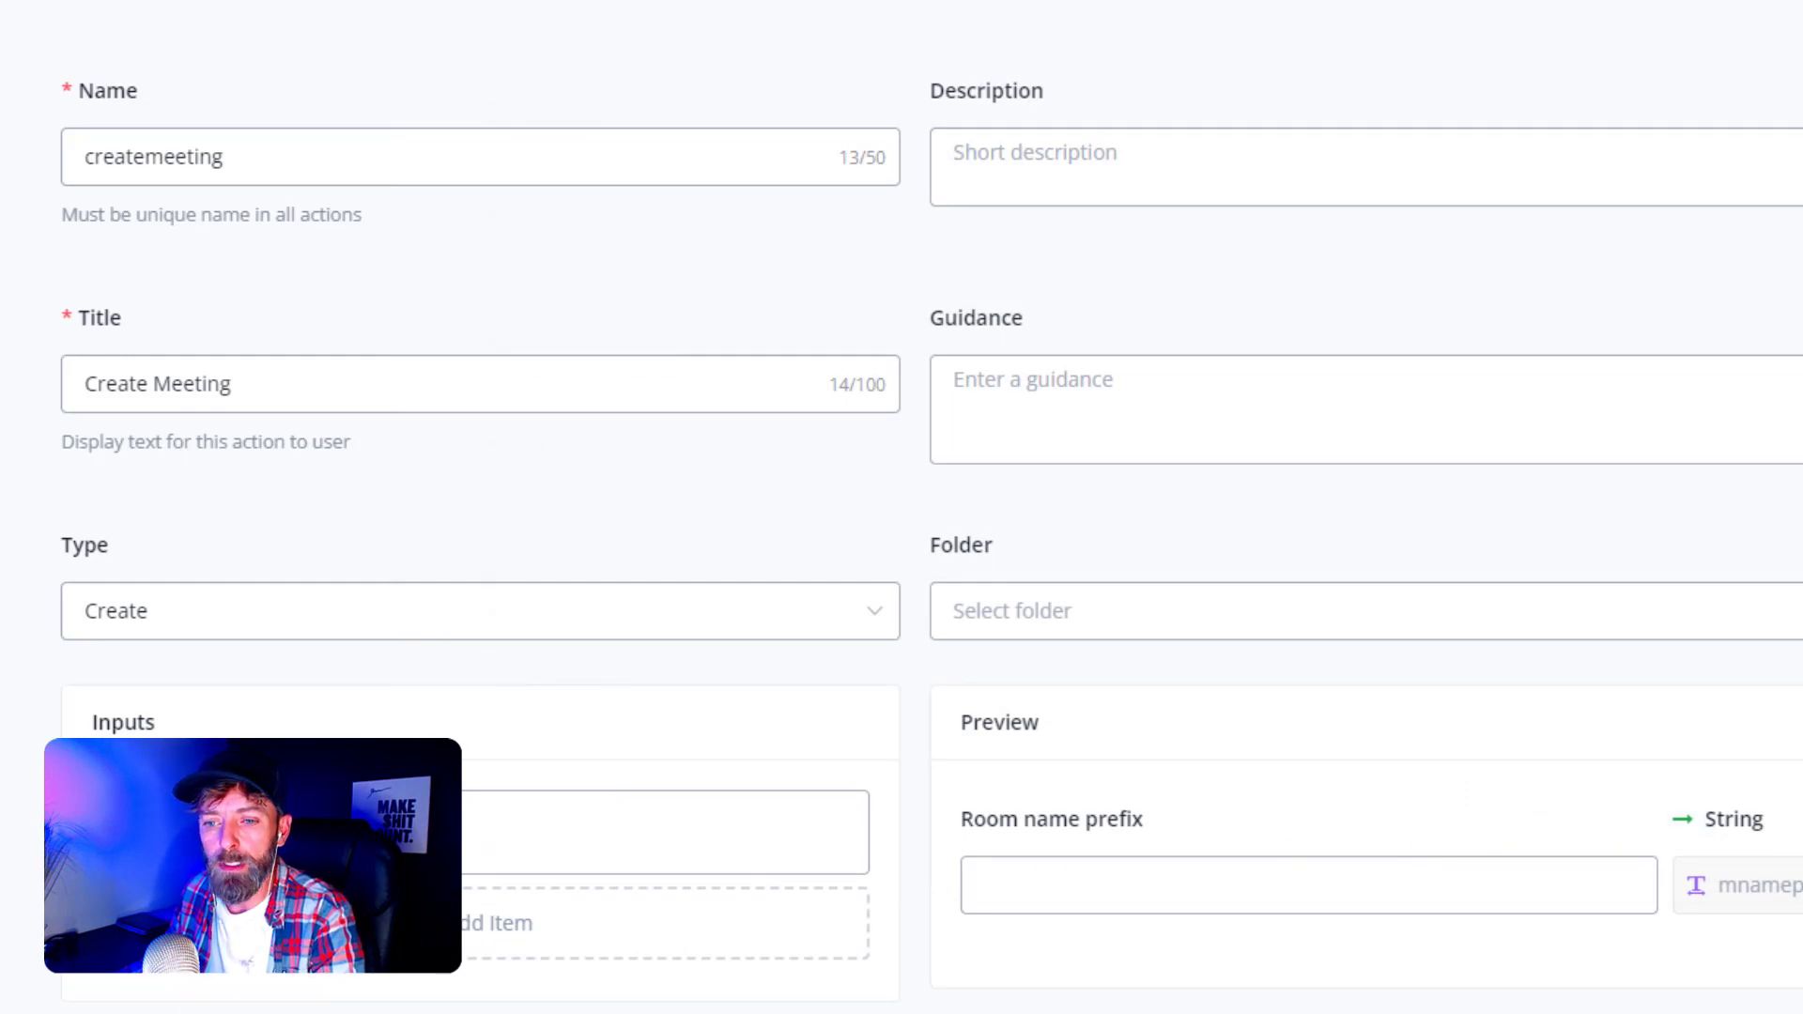
scroll(930, 516, "down", 1)
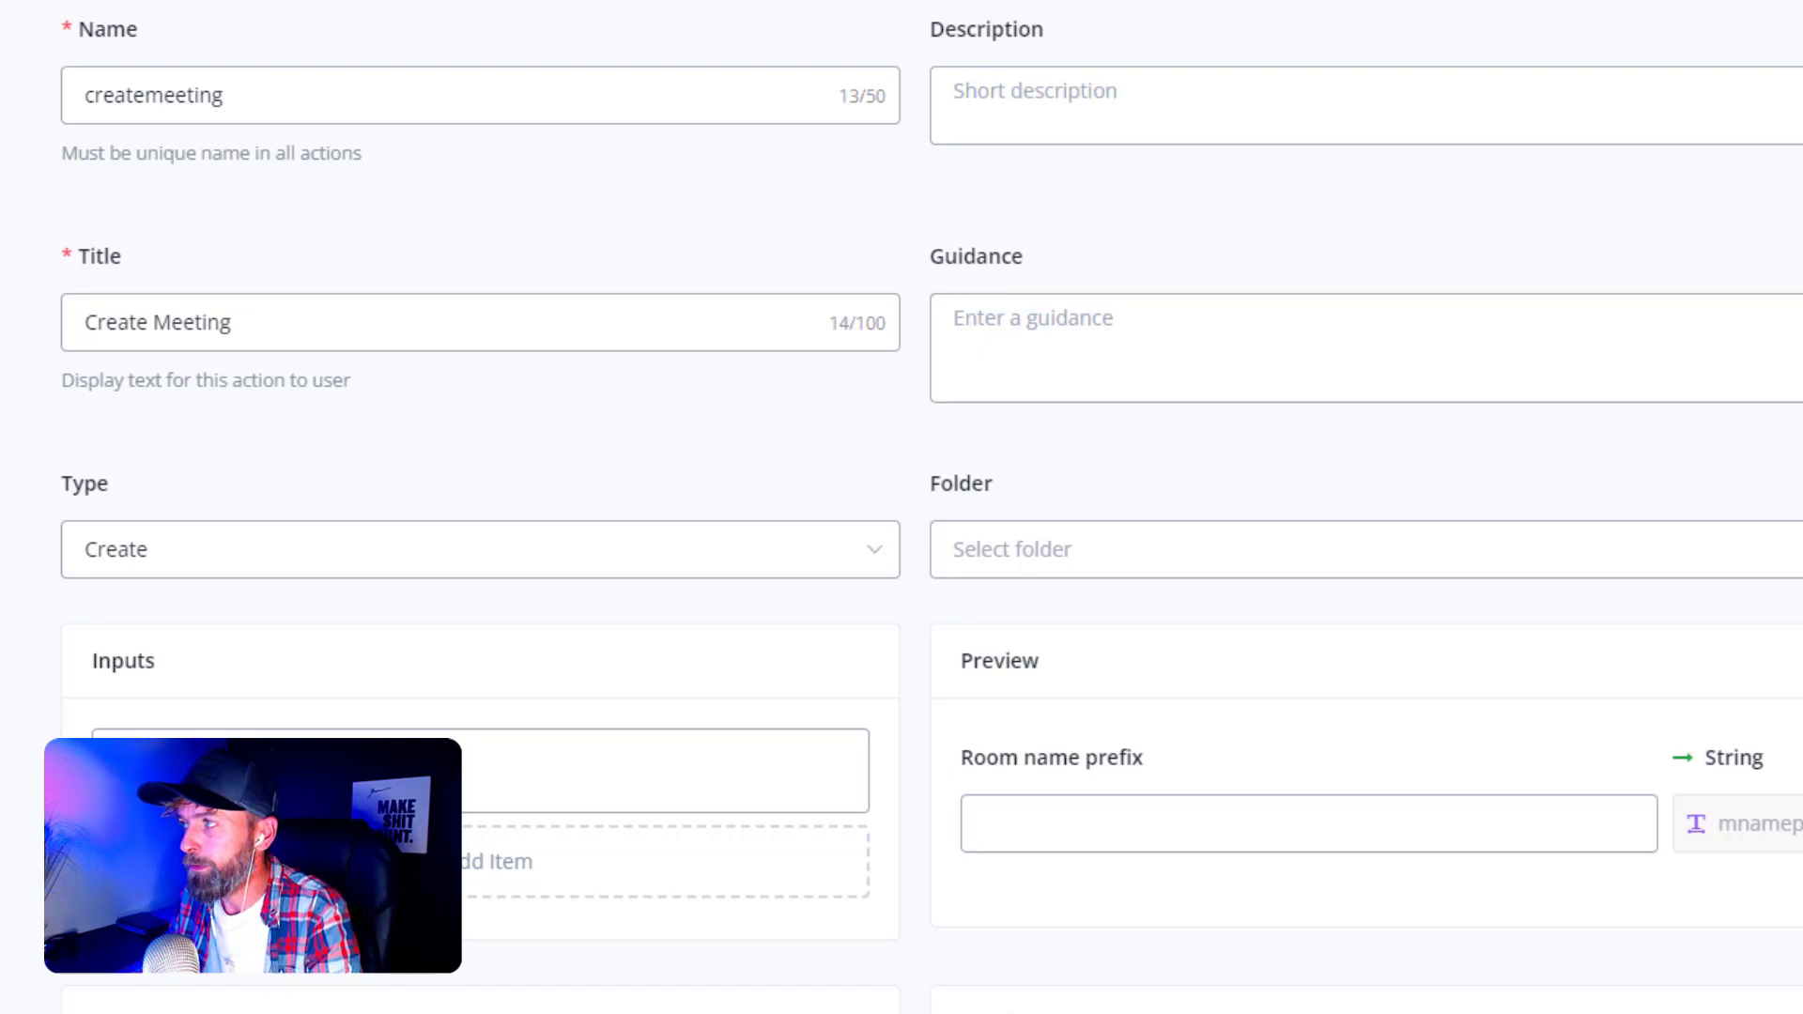
- Select the hostRoomUrl field name in the Whereby docs' 201 response schema
key("ctrl+Tab")
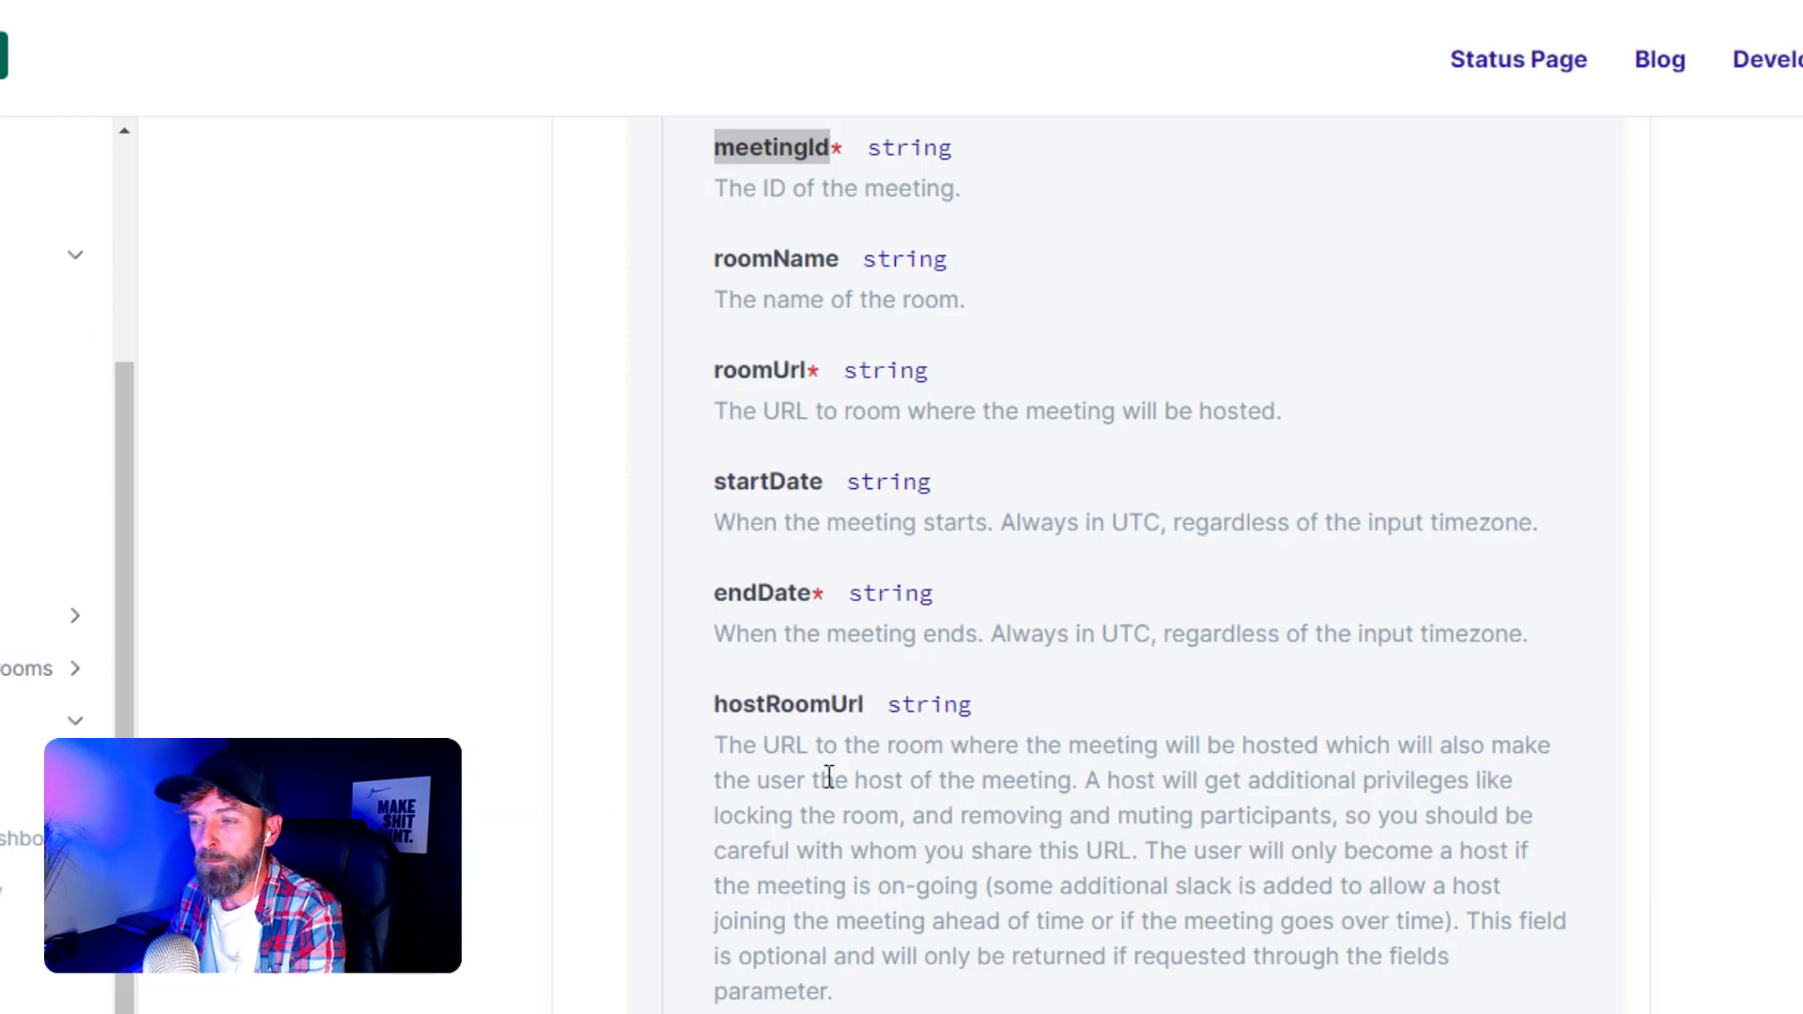
mouse_move(719, 709)
left_mouse_down()
mouse_move(862, 707)
mouse_move(706, 723)
left_mouse_up()
key("ctrl+c")
left_click(862, 706)
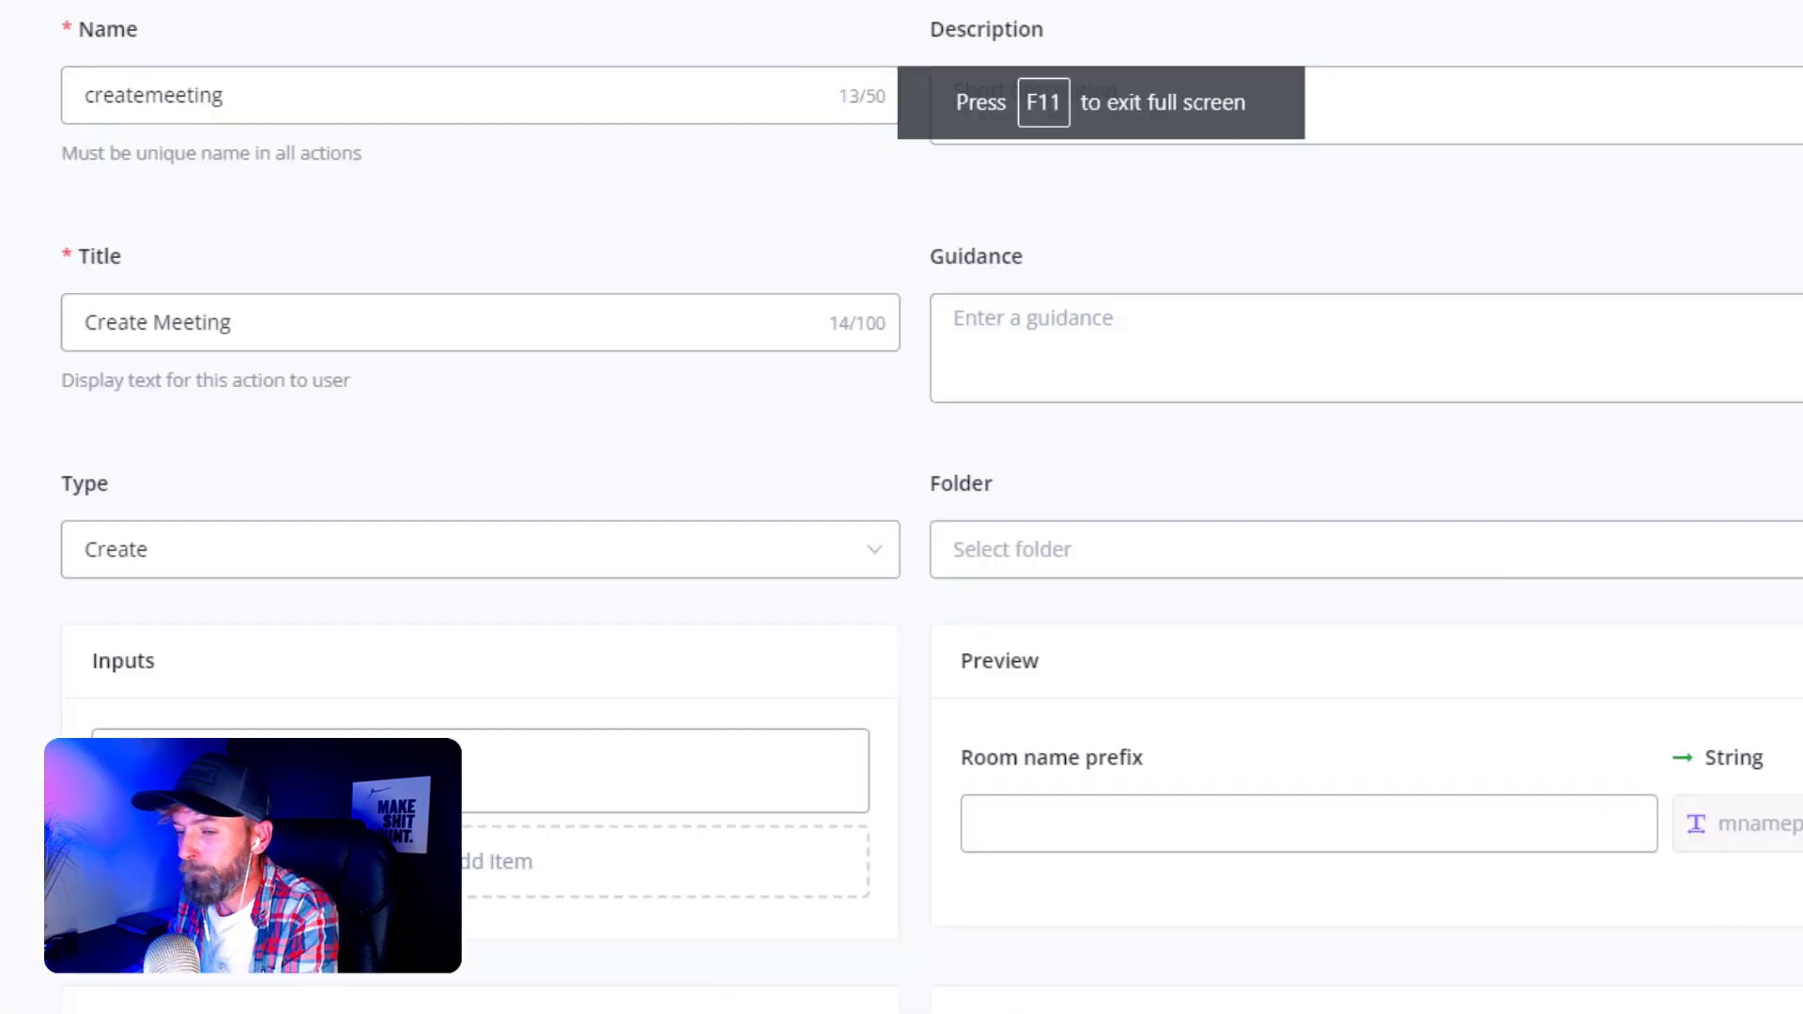
- Add an output named hostRoomUrl with title 'Host URL'
left_click(481, 1003)
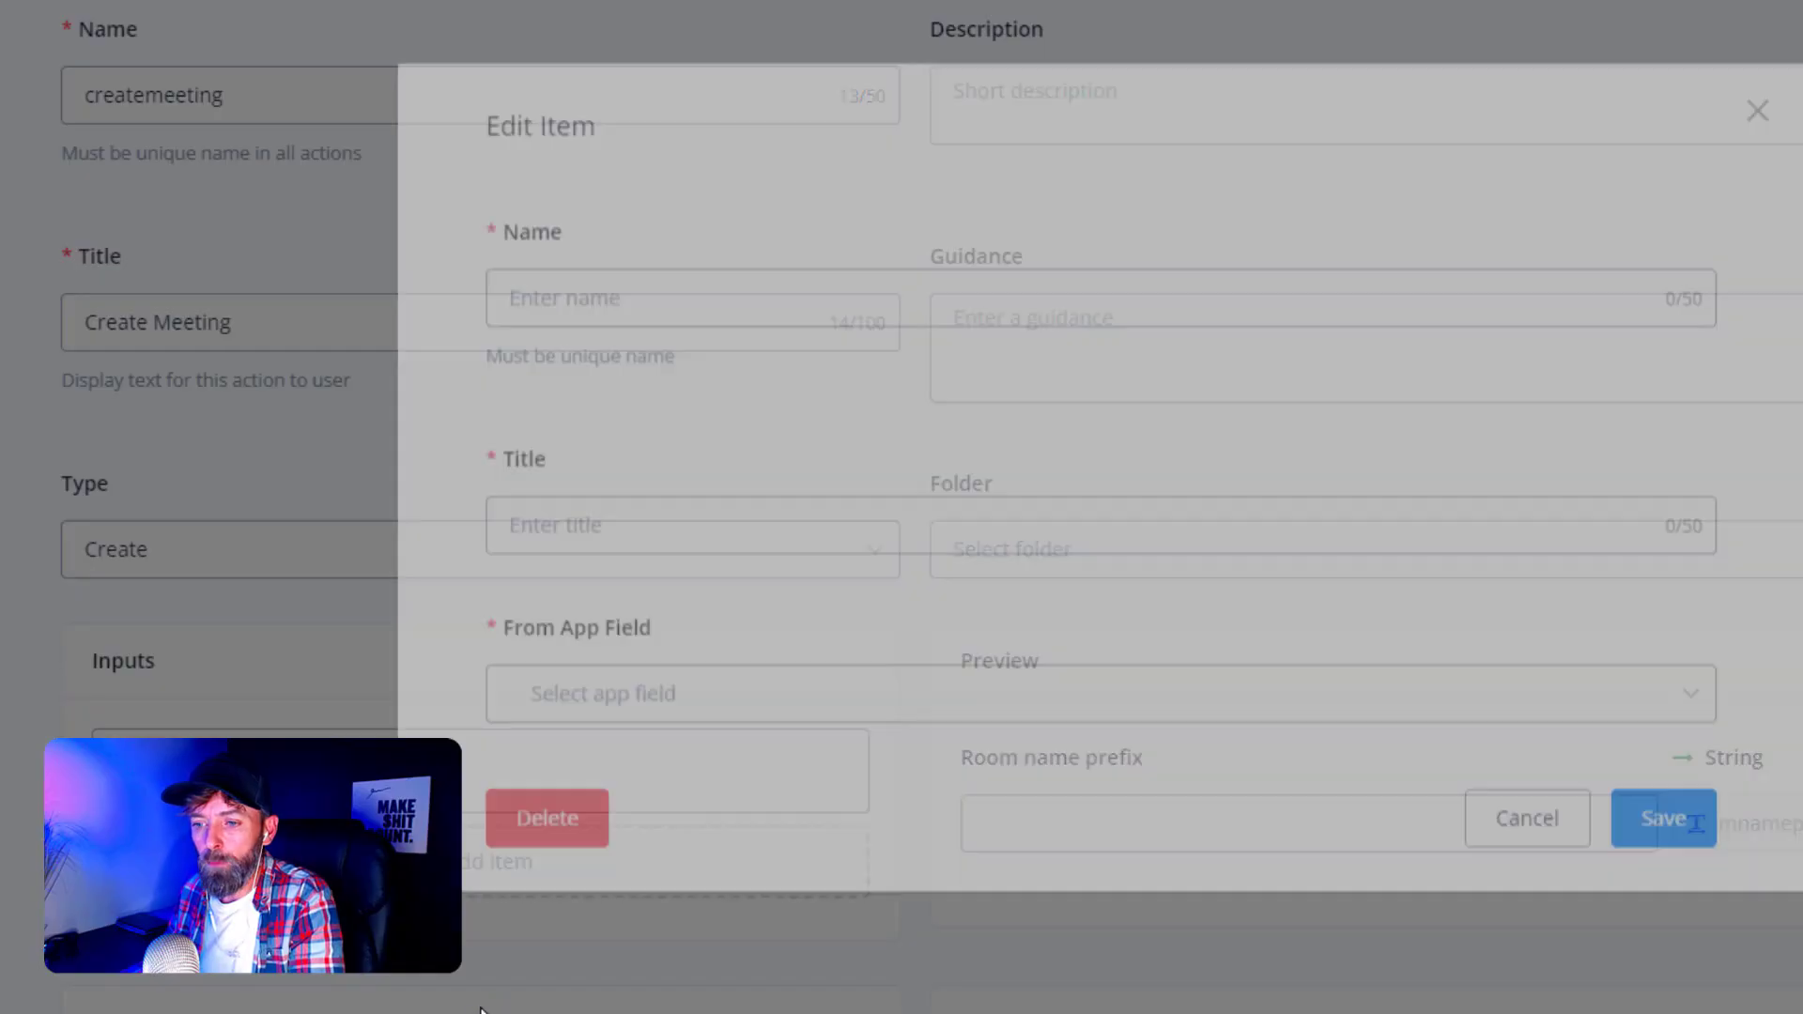
left_click(609, 325)
key("ctrl+v")
left_click(569, 551)
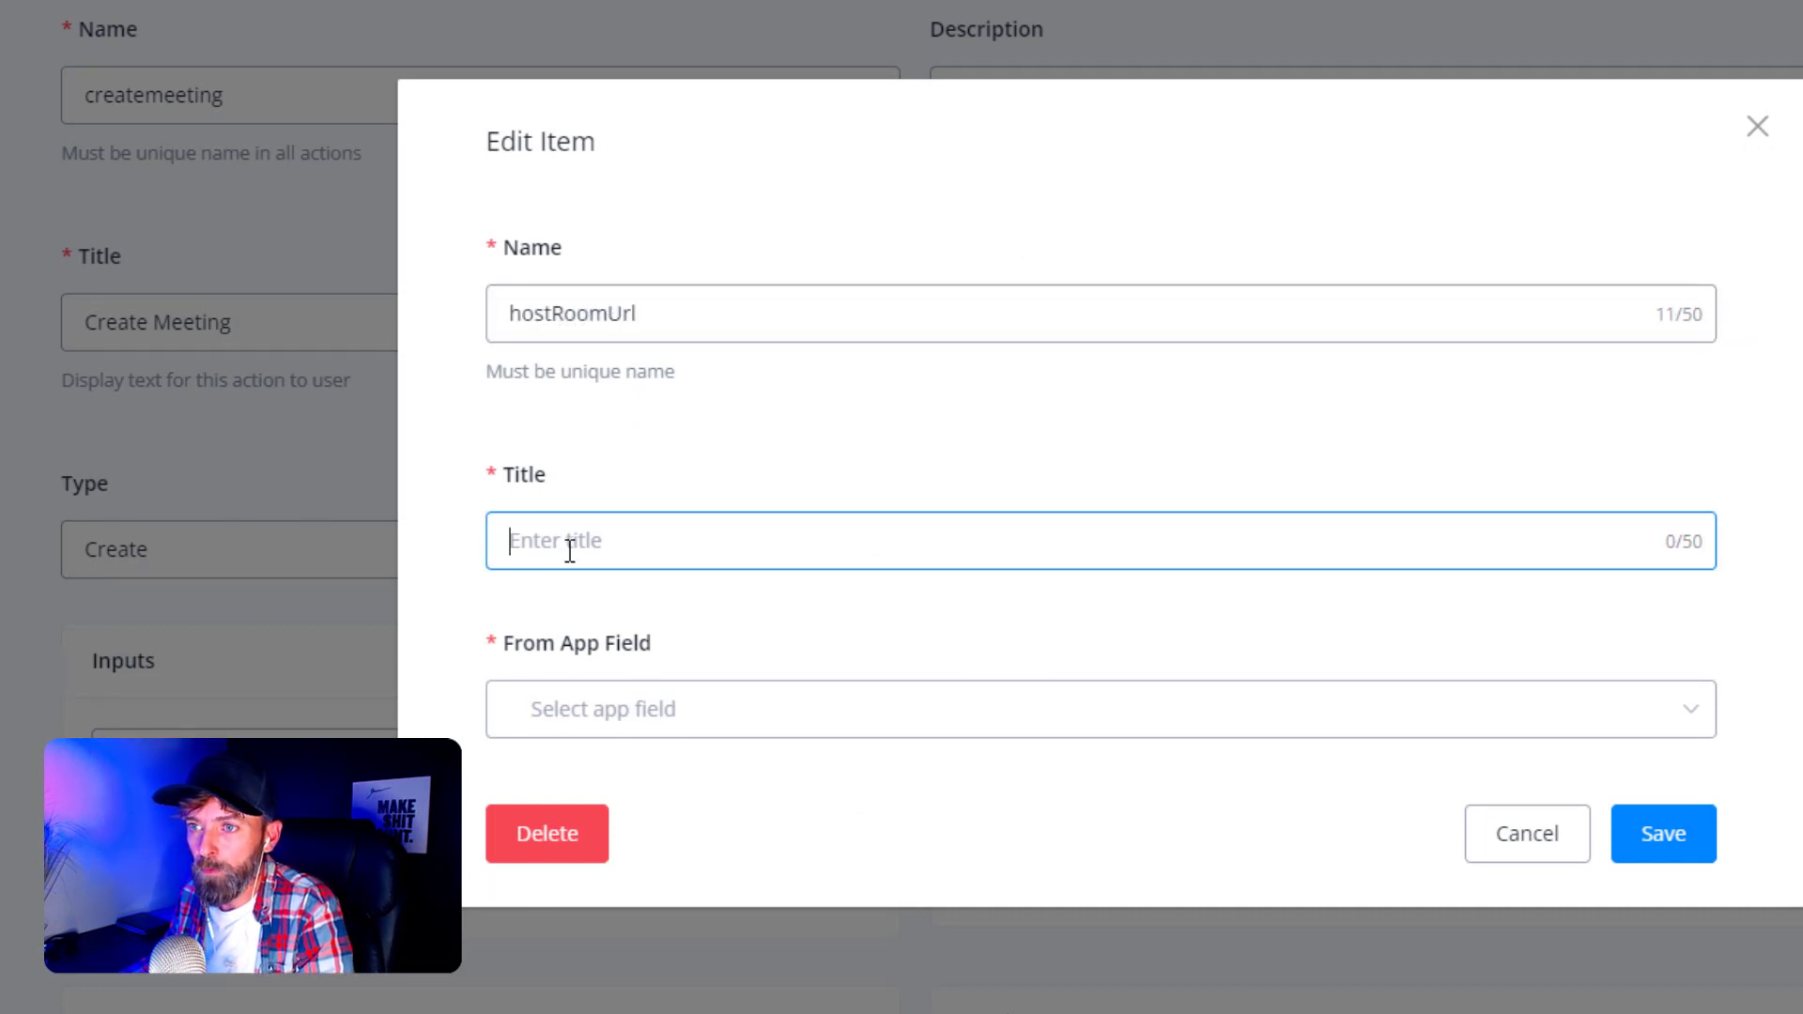
type("H")
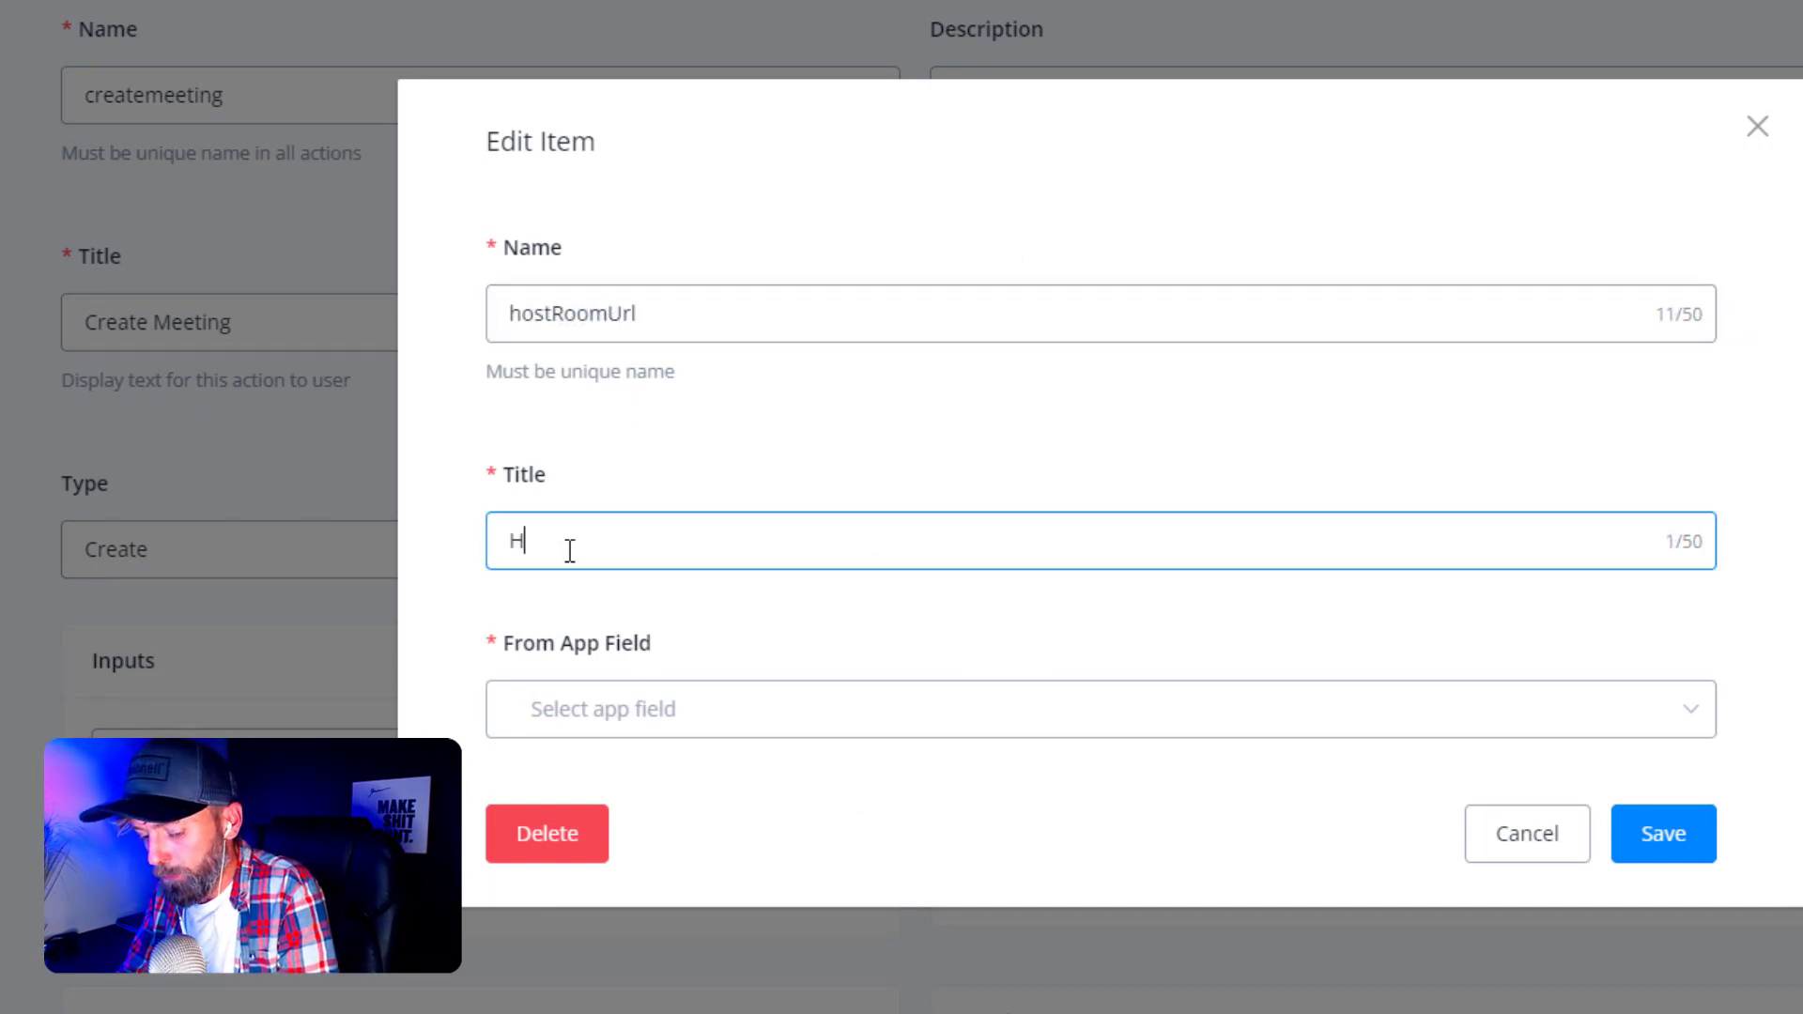
type("oyst")
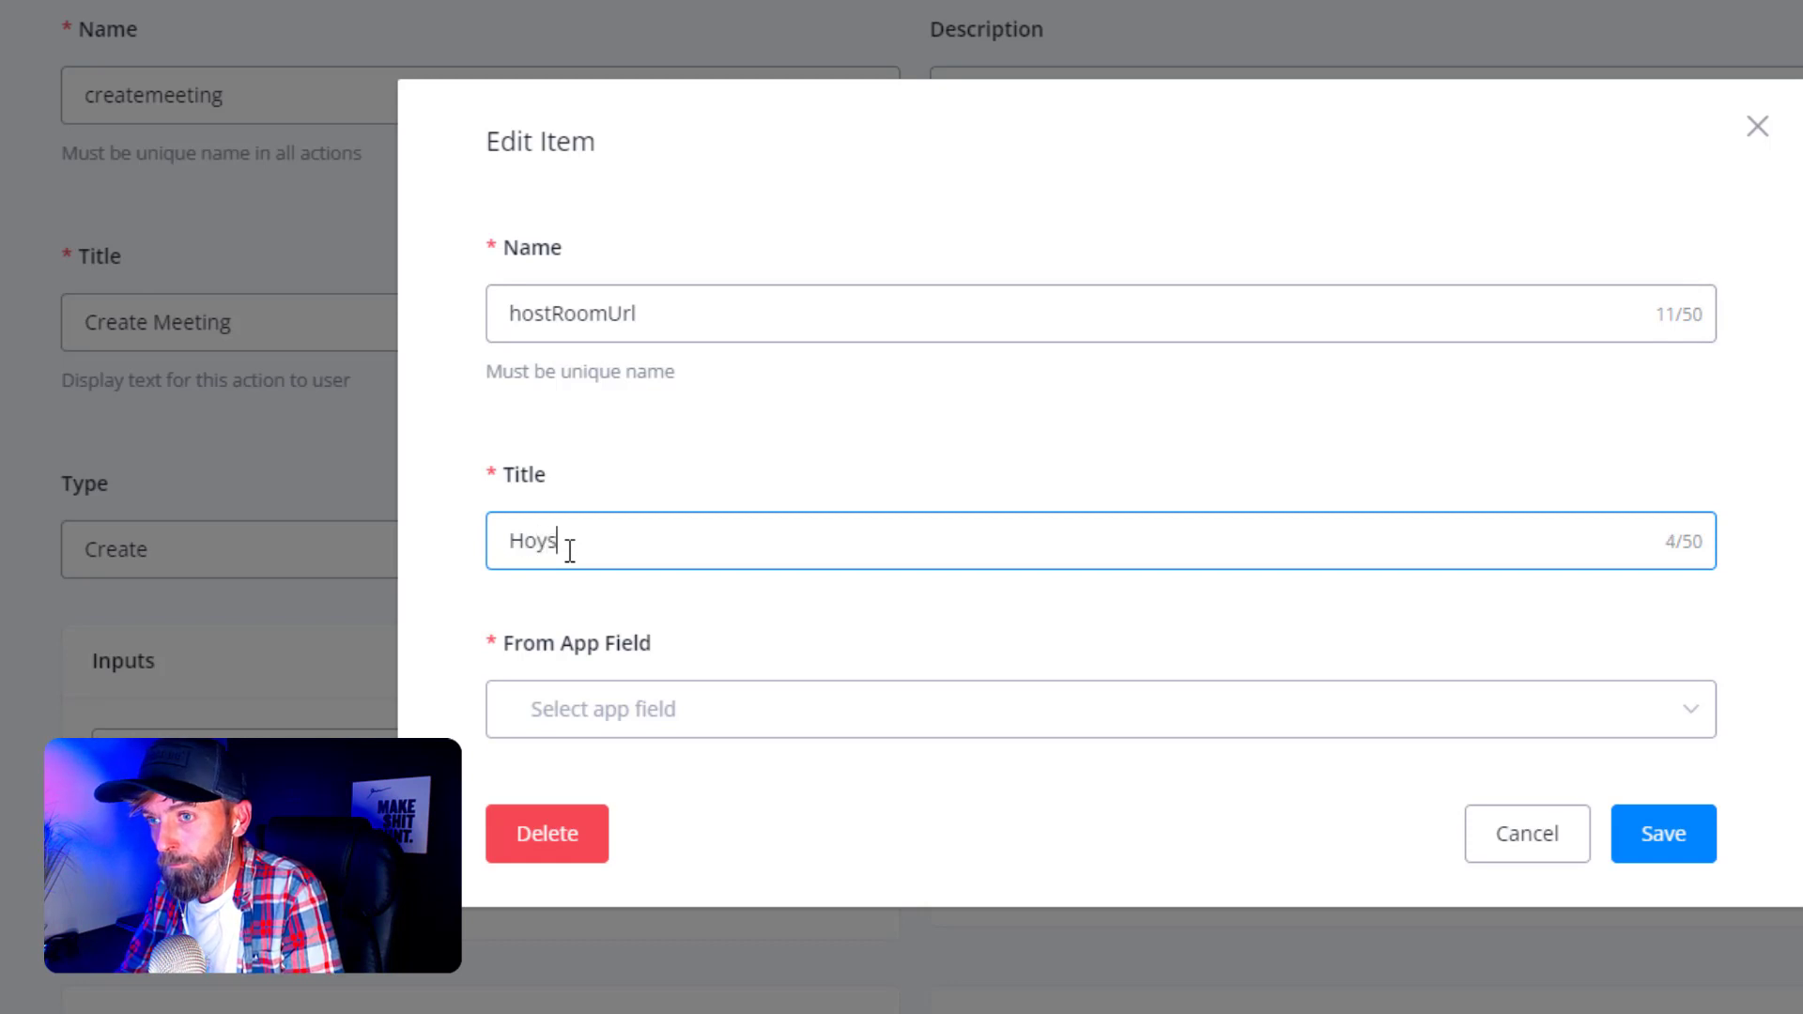
key("BackSpace")
key("BackSpace")
key("BackSpace")
key("BackSpace")
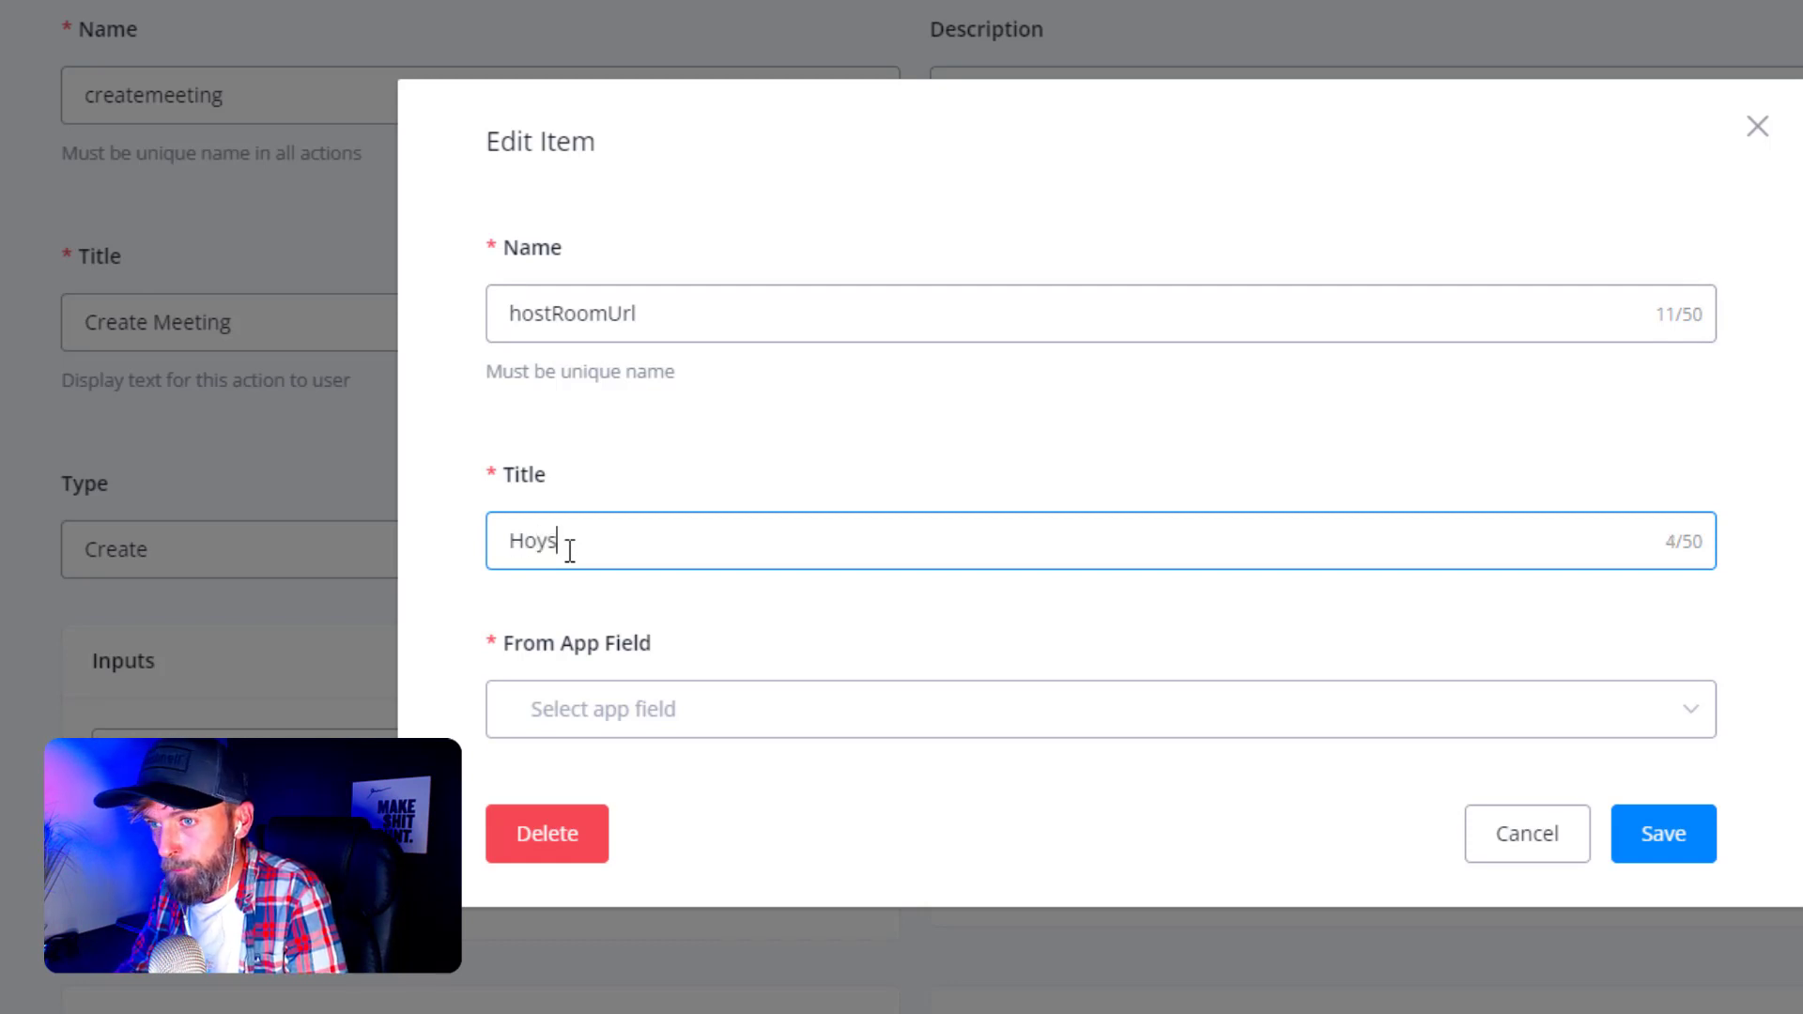
type("st URL")
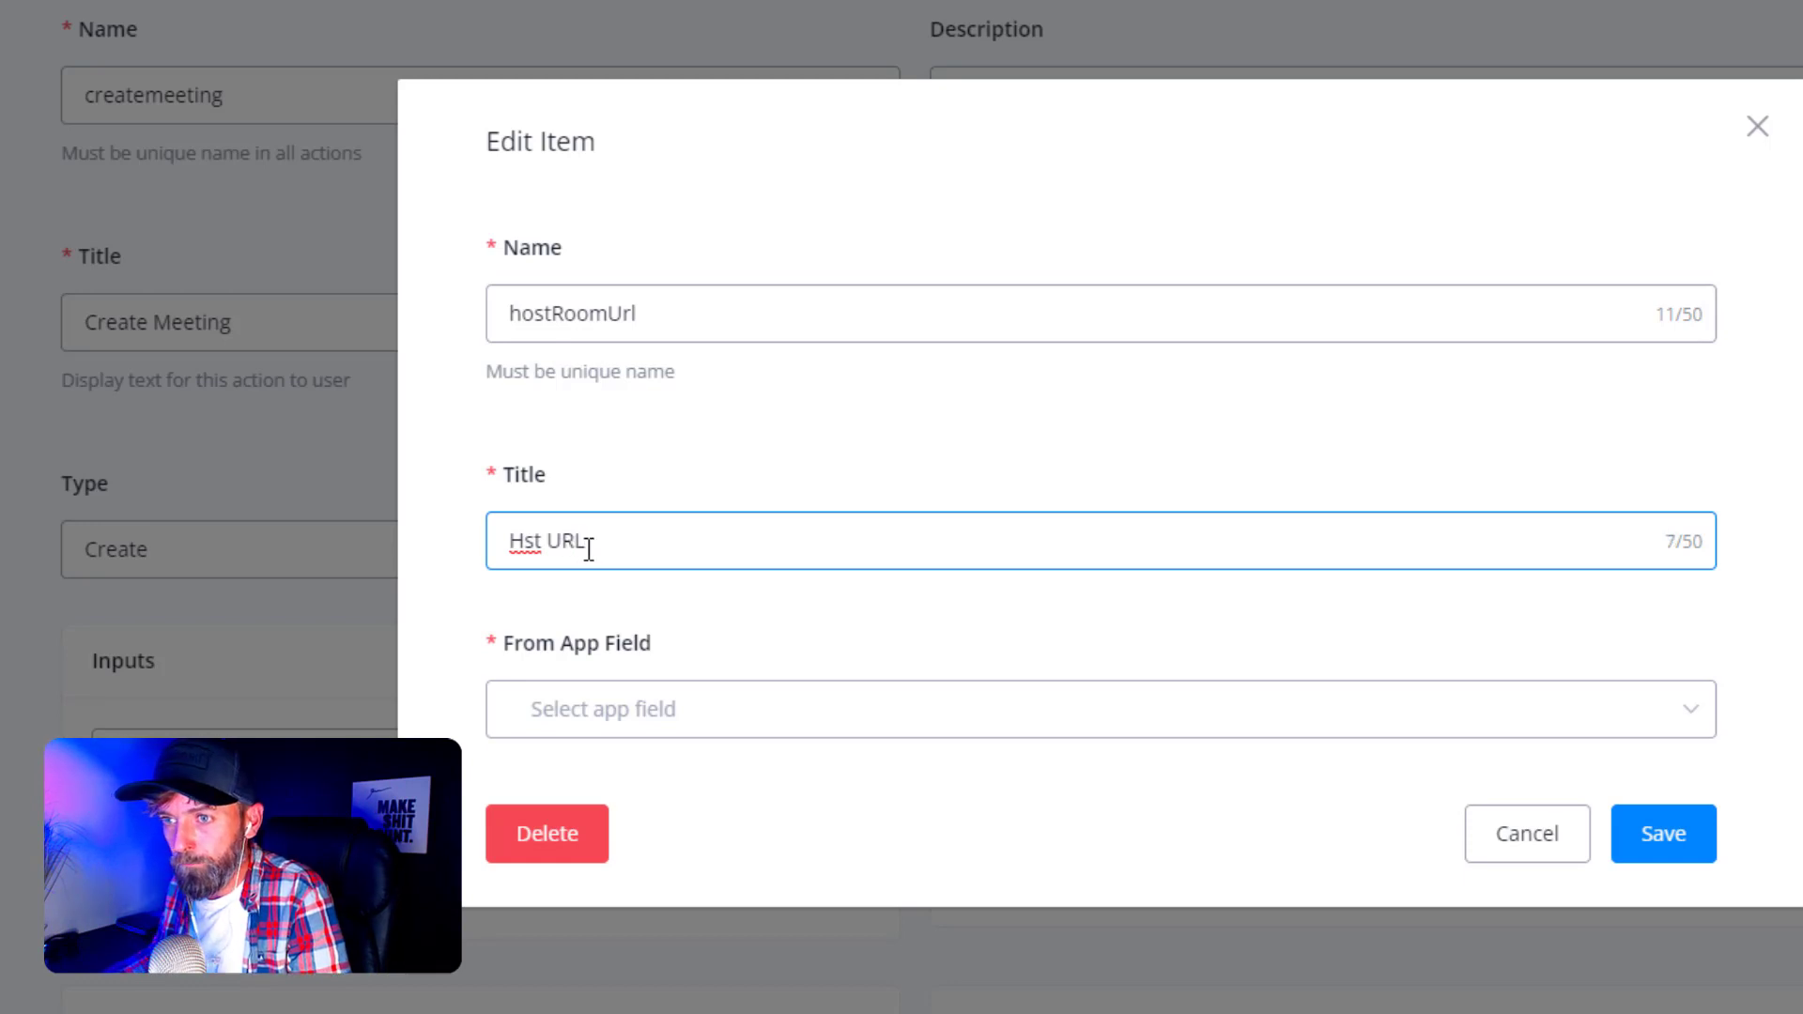
left_click(522, 544)
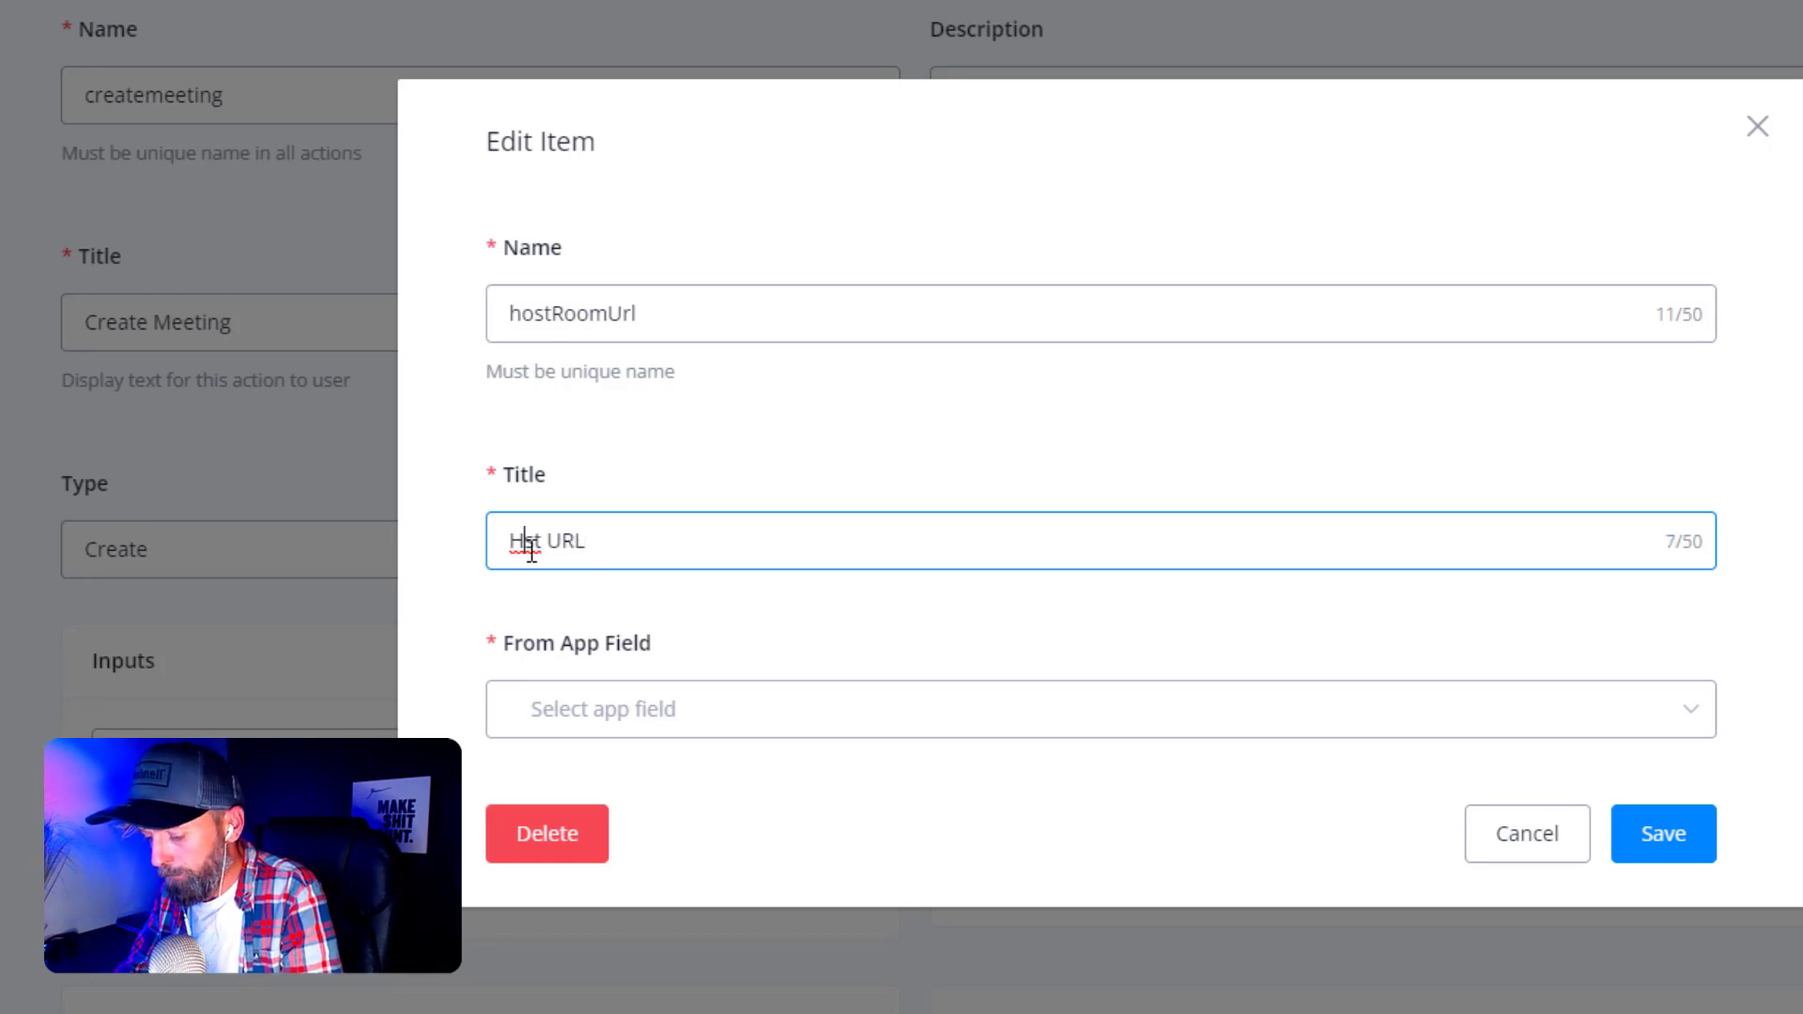
type("o")
- Map the Host URL output to a new hostURL text app field and save it
left_click(604, 717)
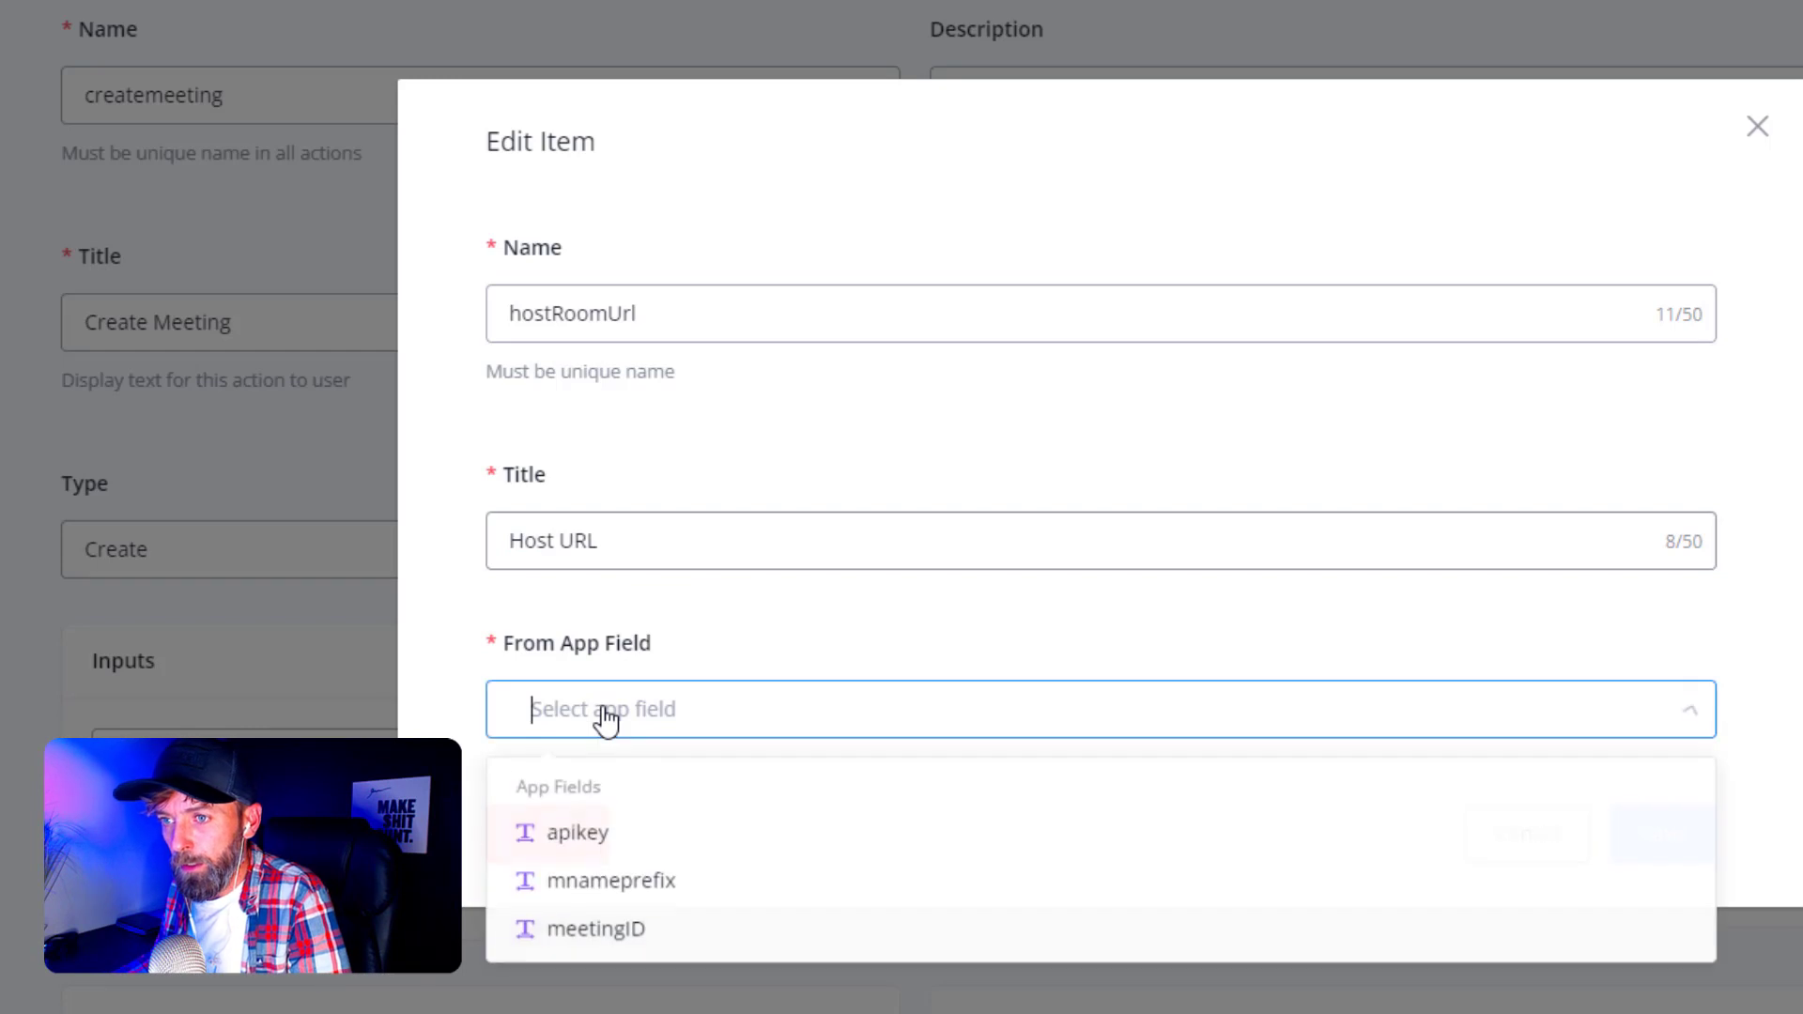
type("hoat")
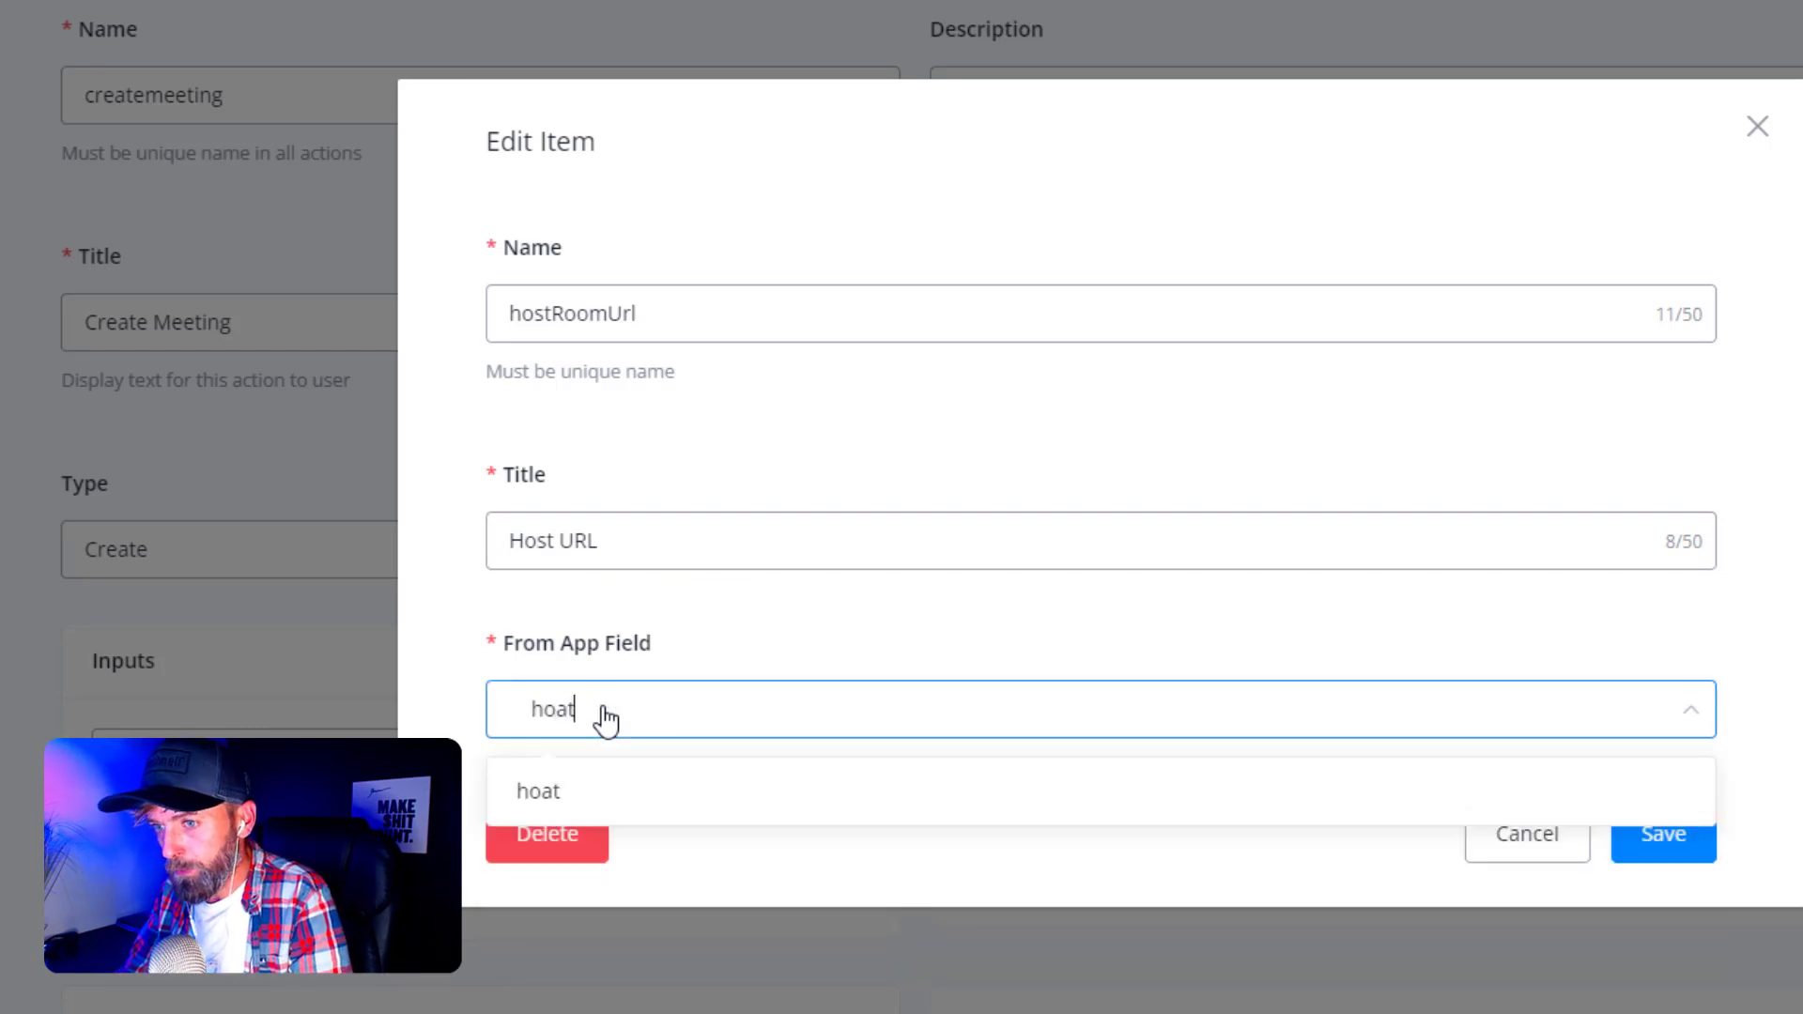
key("BackSpace")
type("stURL")
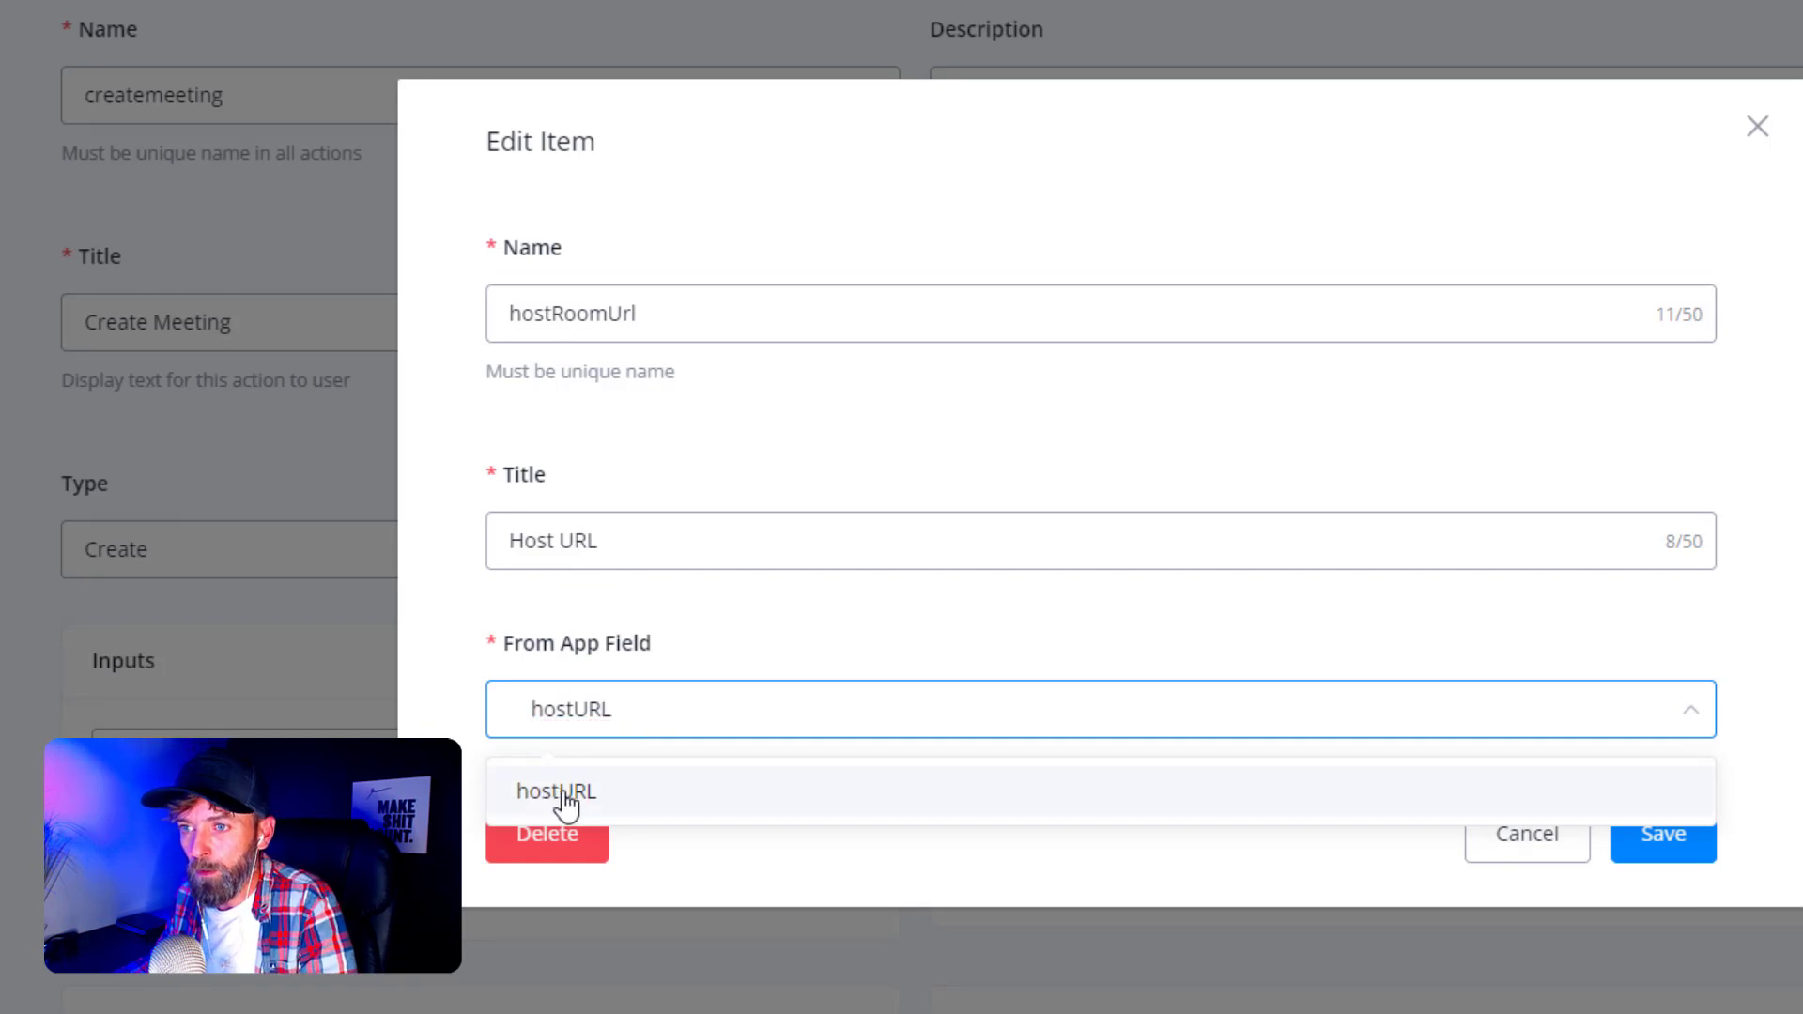
left_click(559, 794)
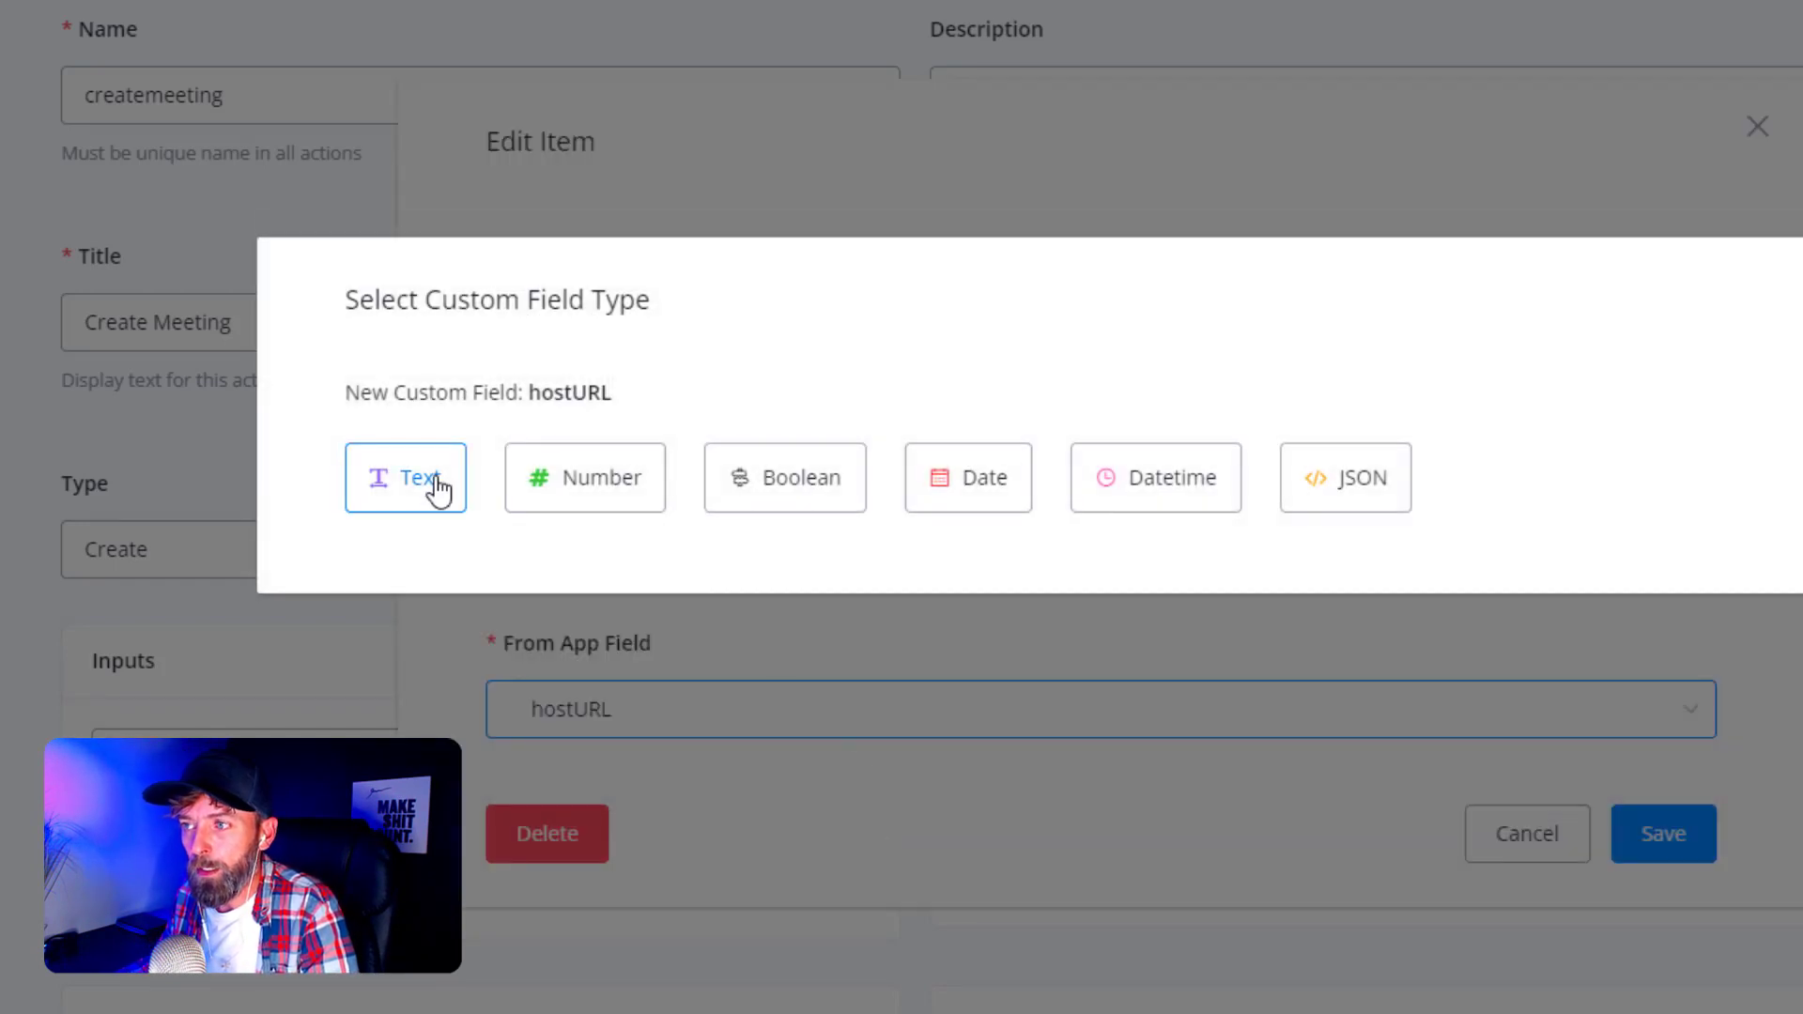
left_click(438, 487)
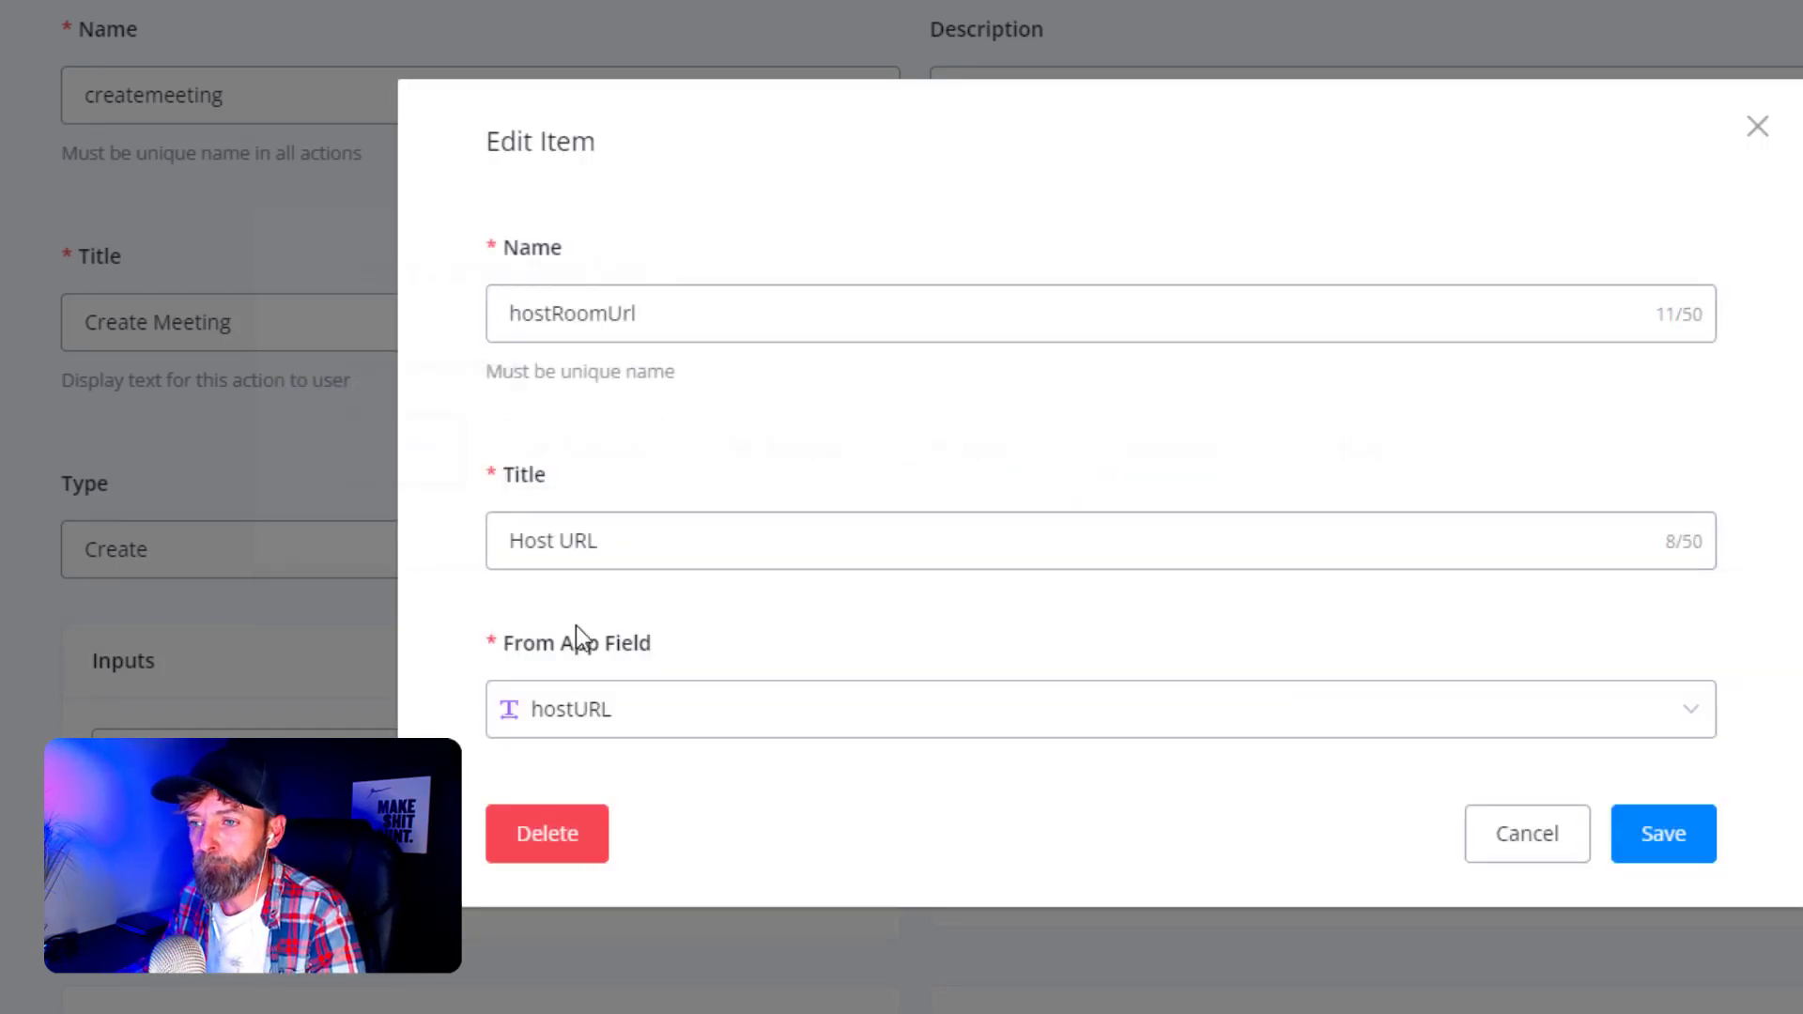
left_click(1658, 836)
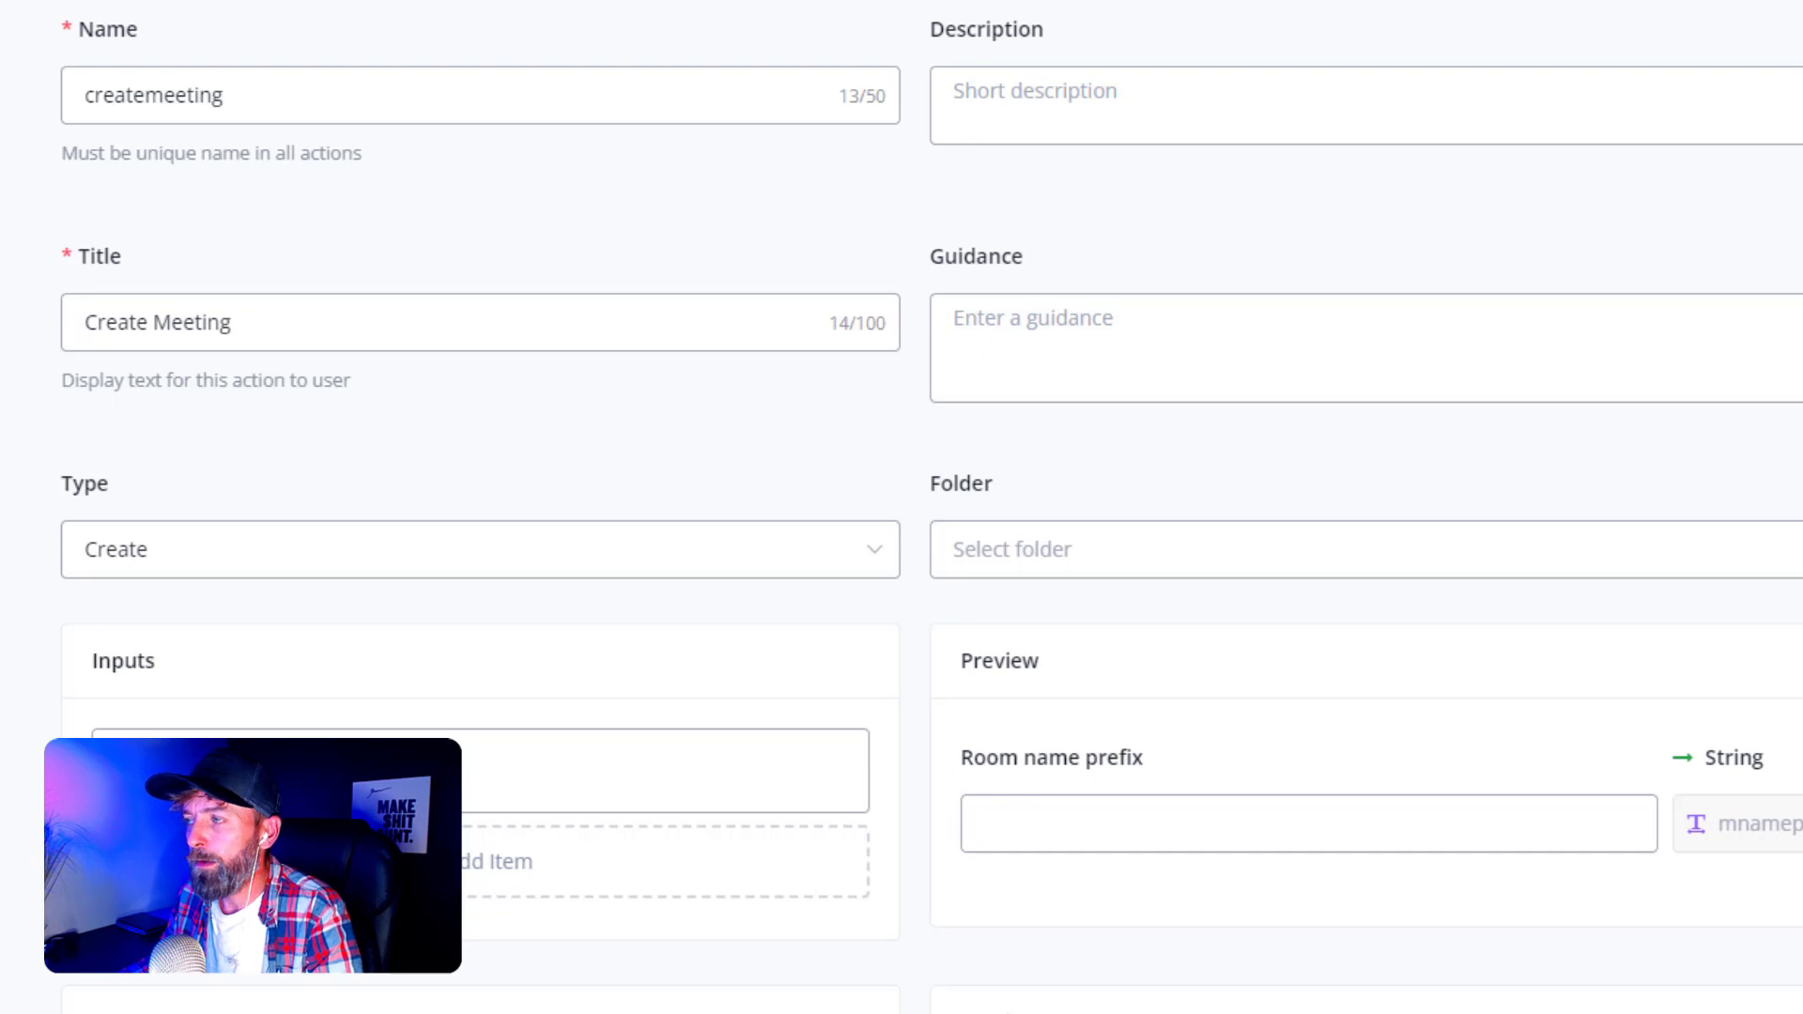
key("ctrl+Tab")
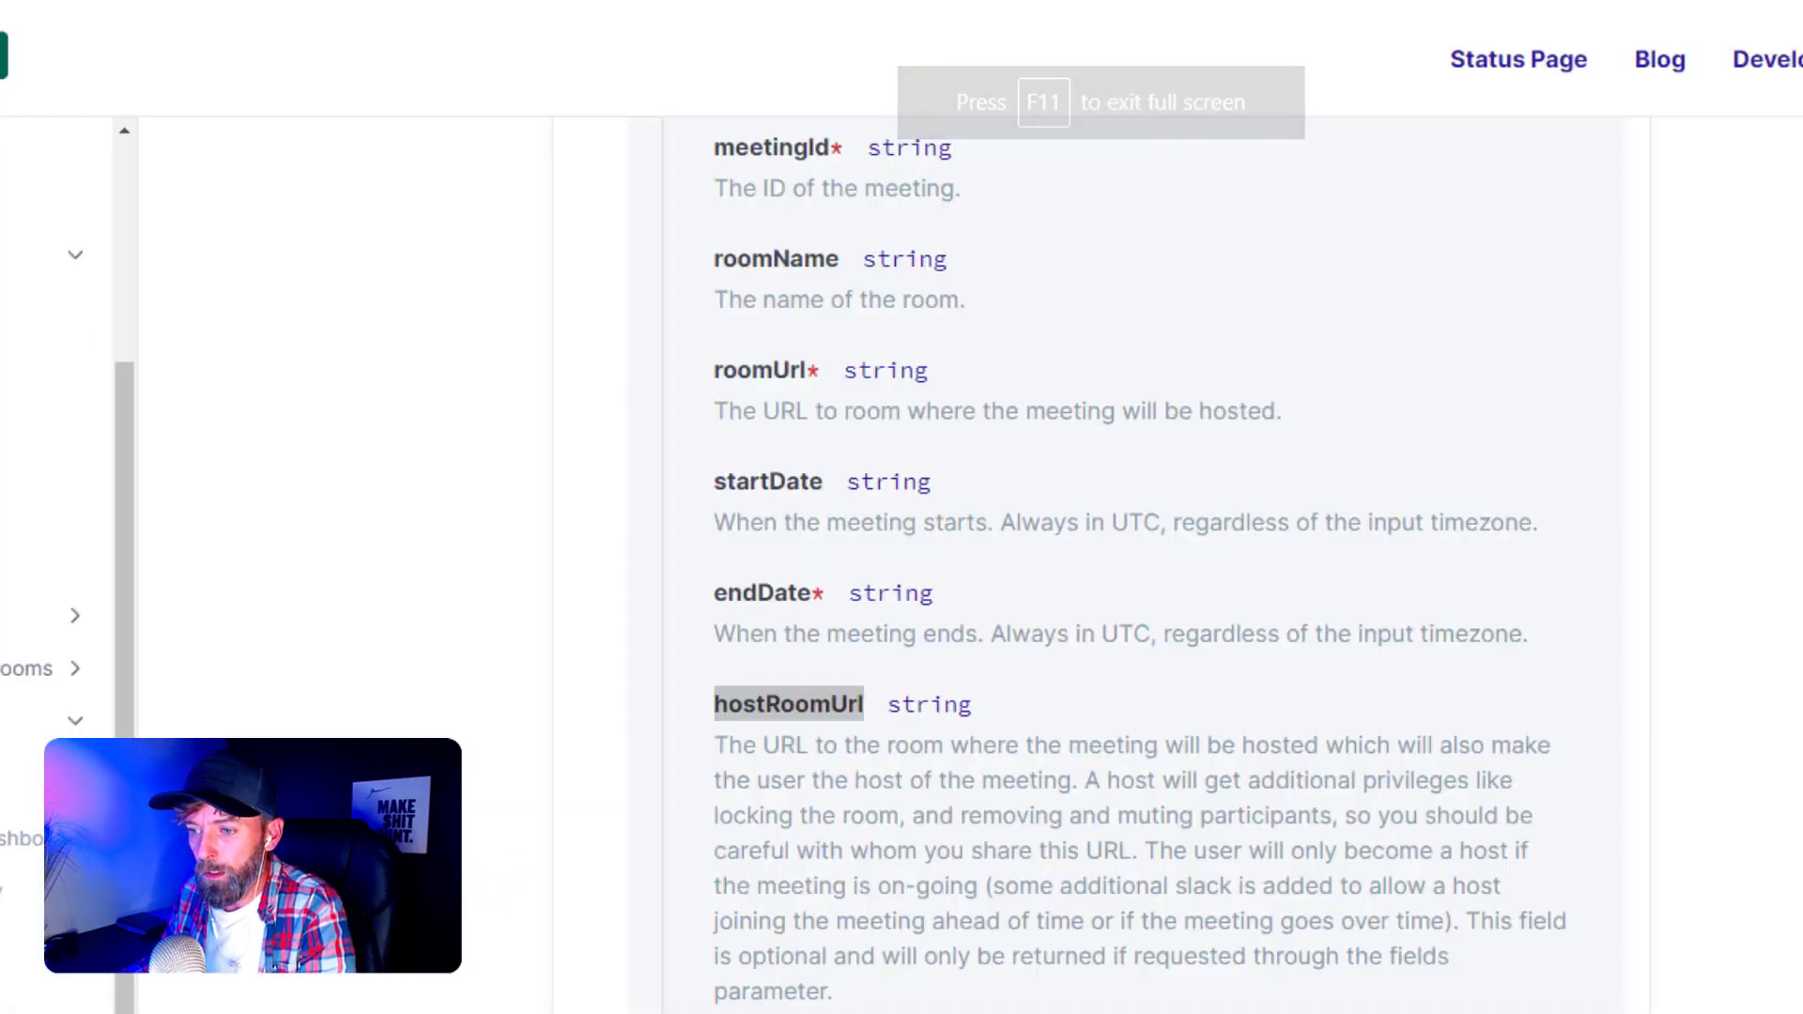
- Copy the viewerRoomUrl field name from the Whereby docs and return to Flochat
left_click_drag(714, 926, 904, 928)
key("ctrl+c")
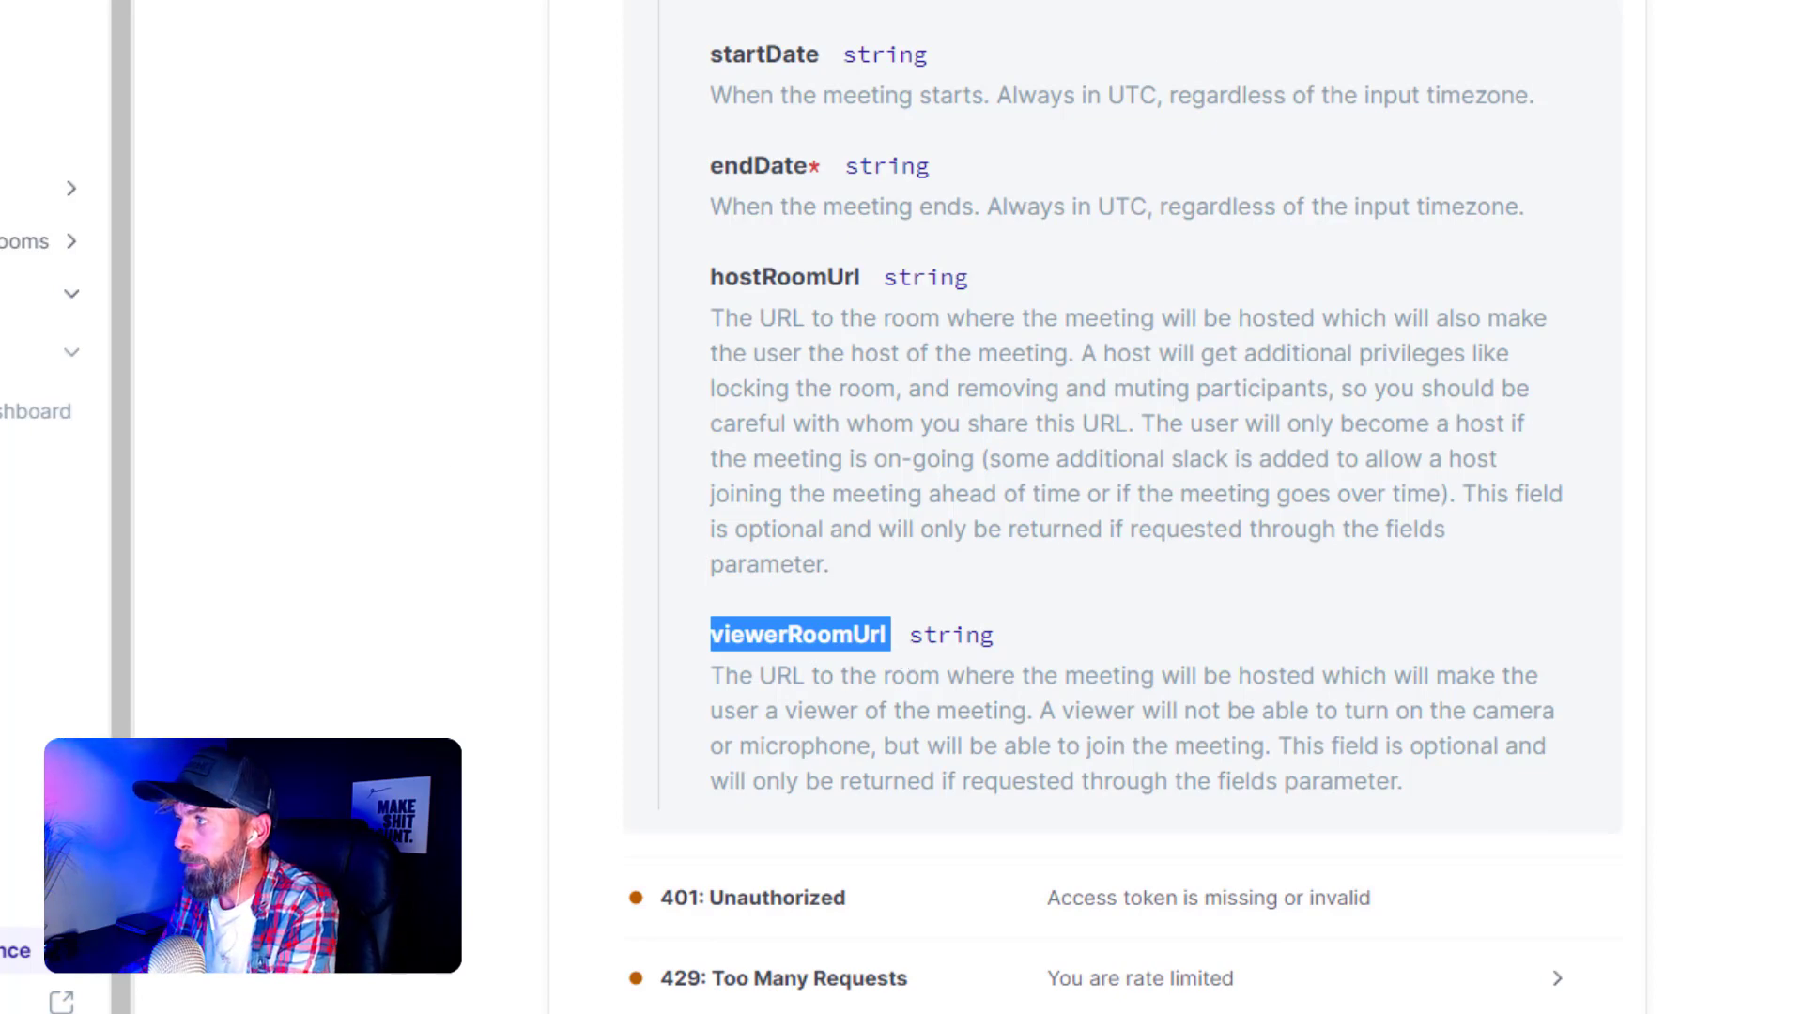
key("ctrl+shift+Tab")
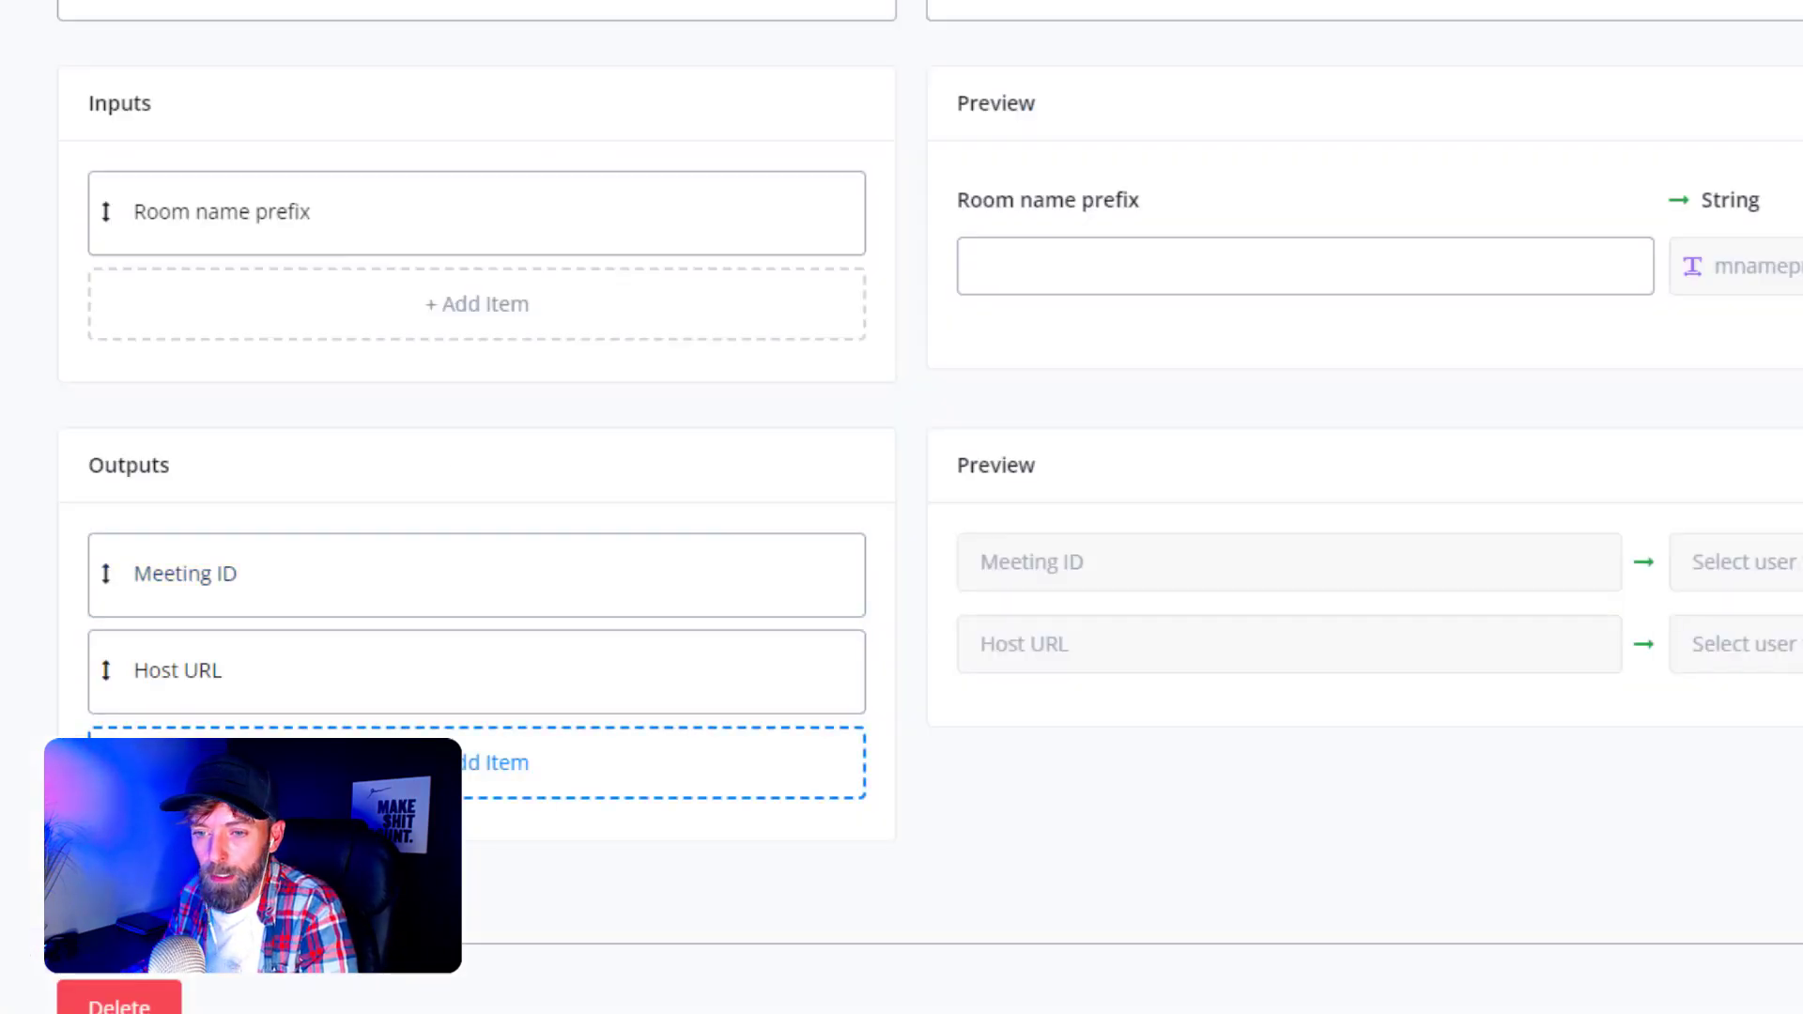
- Add an 'Attendee url' output keyed viewerRoomUrl, mapped to a new text app field attendeeURL
left_click(476, 761)
left_click(658, 250)
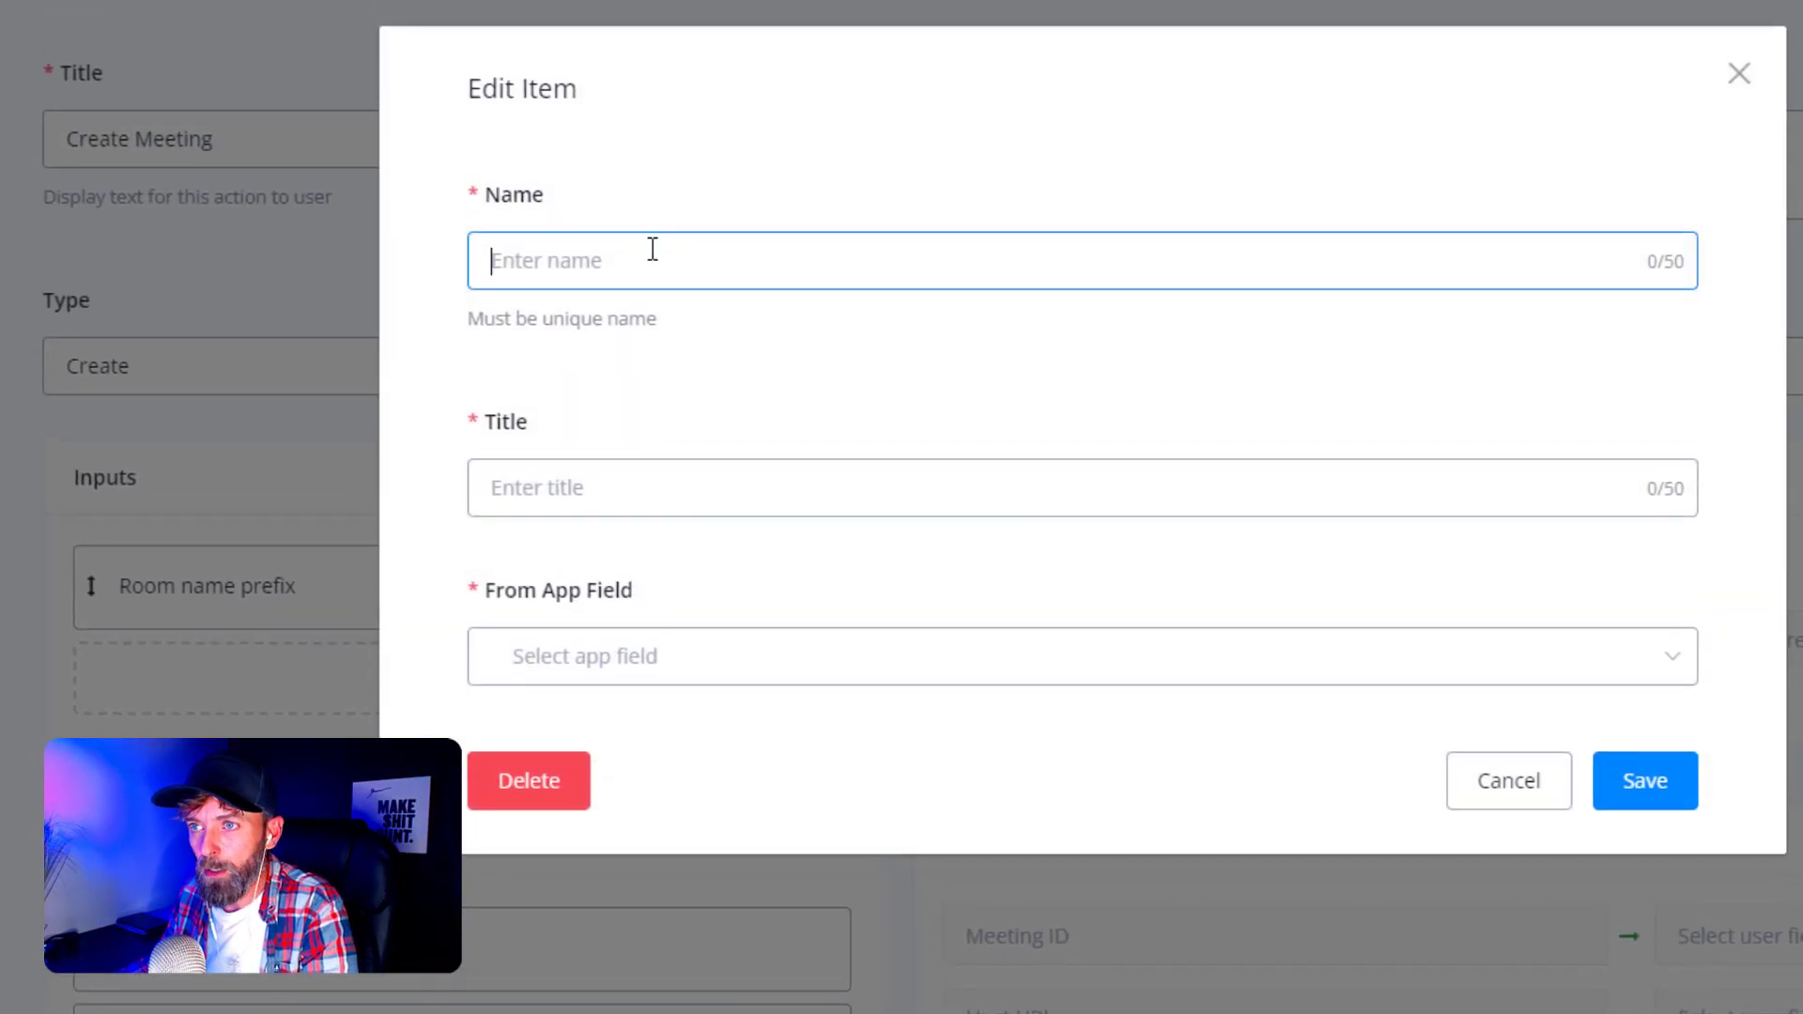
key("ctrl+v")
left_click(573, 485)
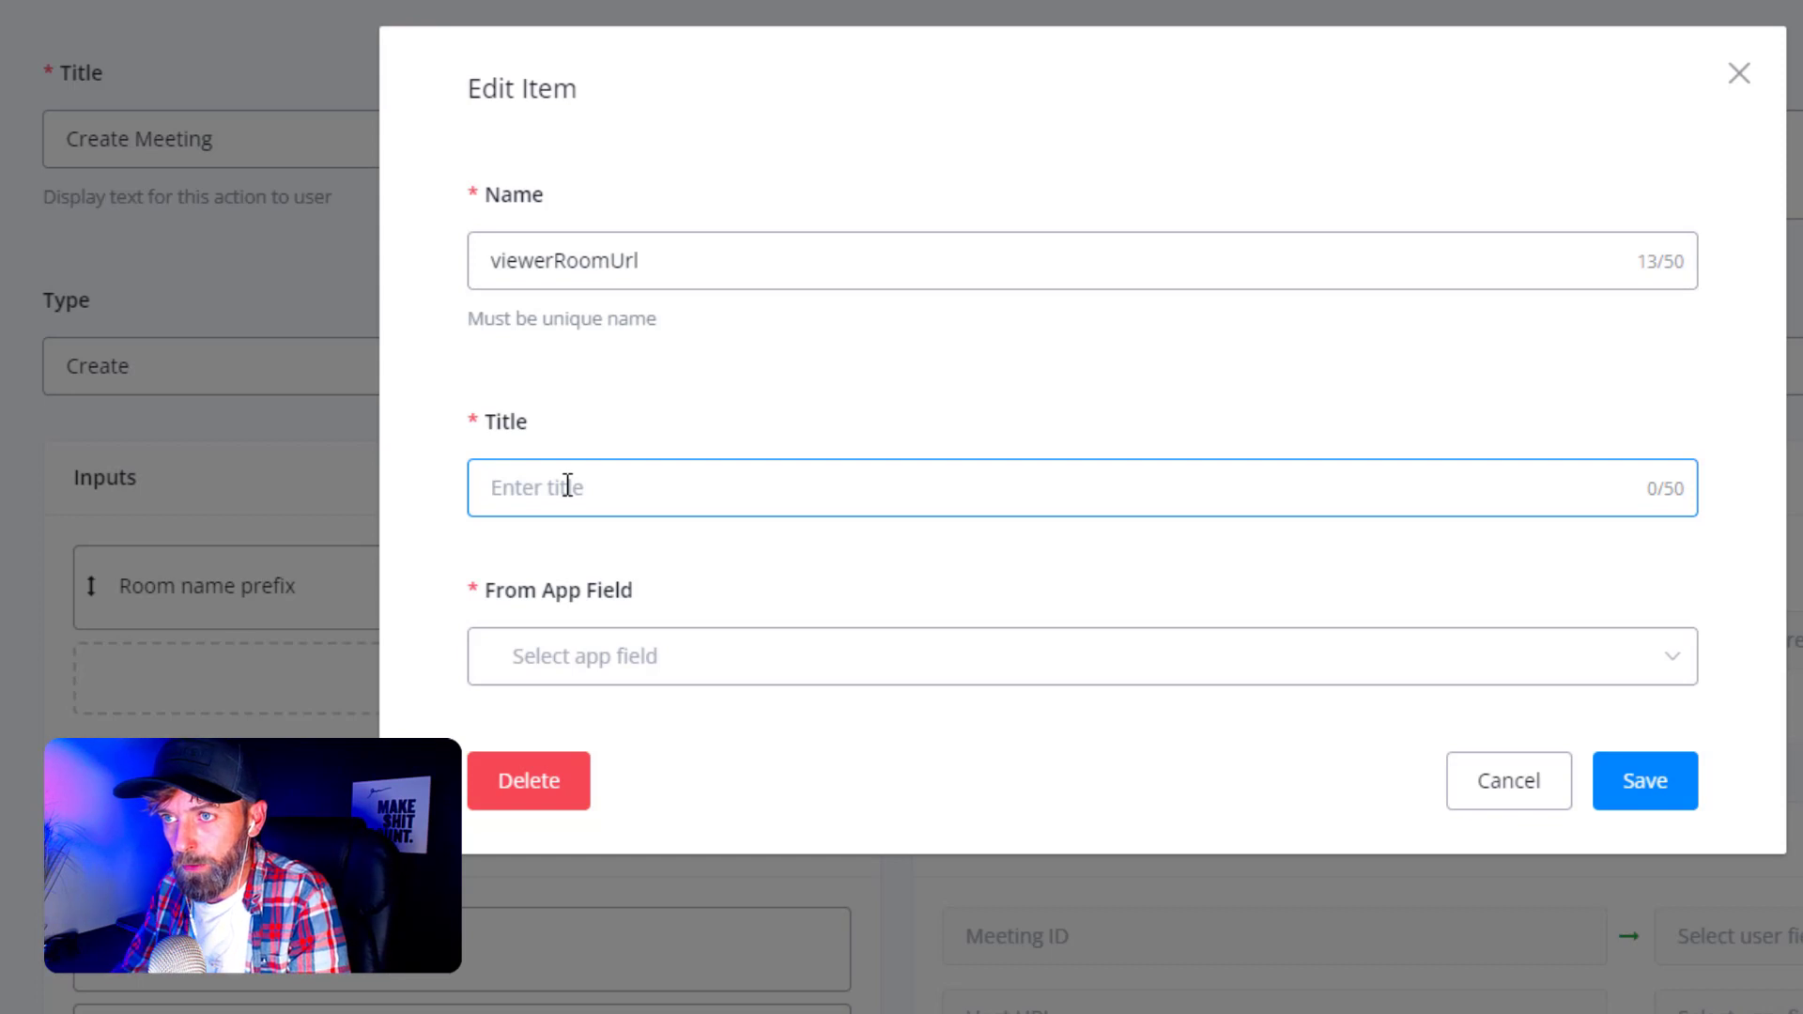
type("Attendee url")
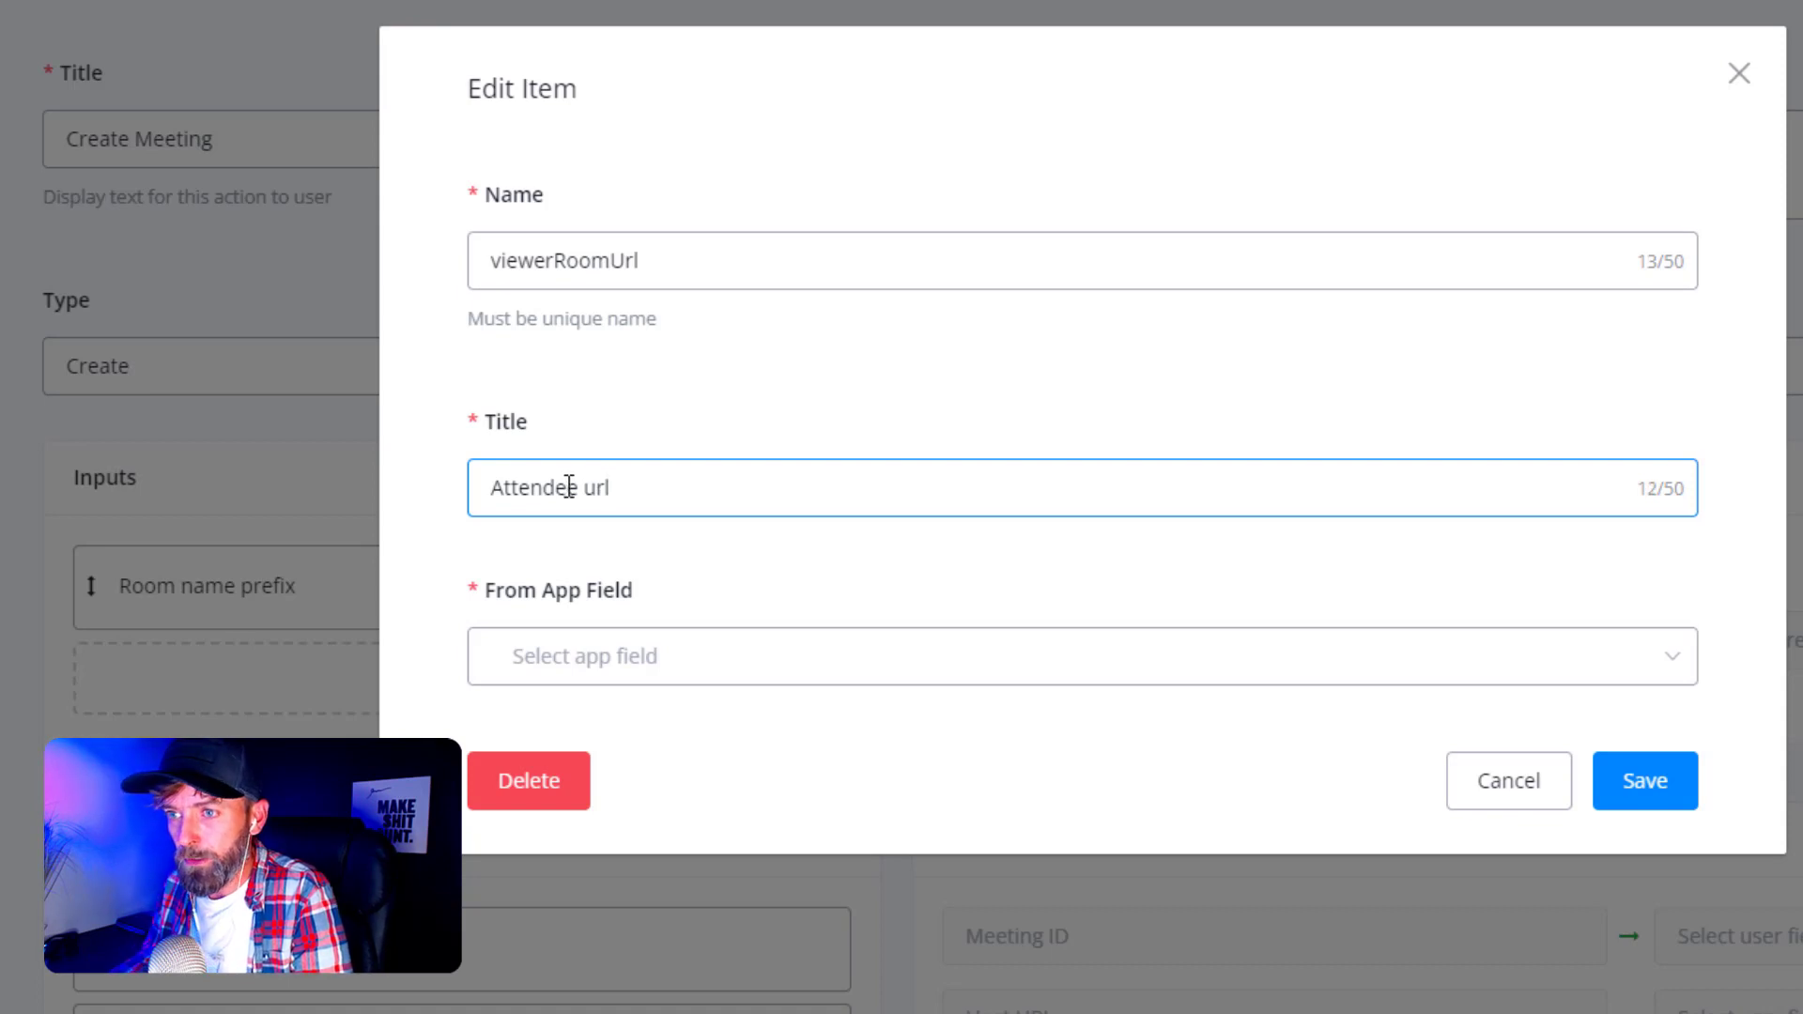
left_click(627, 684)
type("atte")
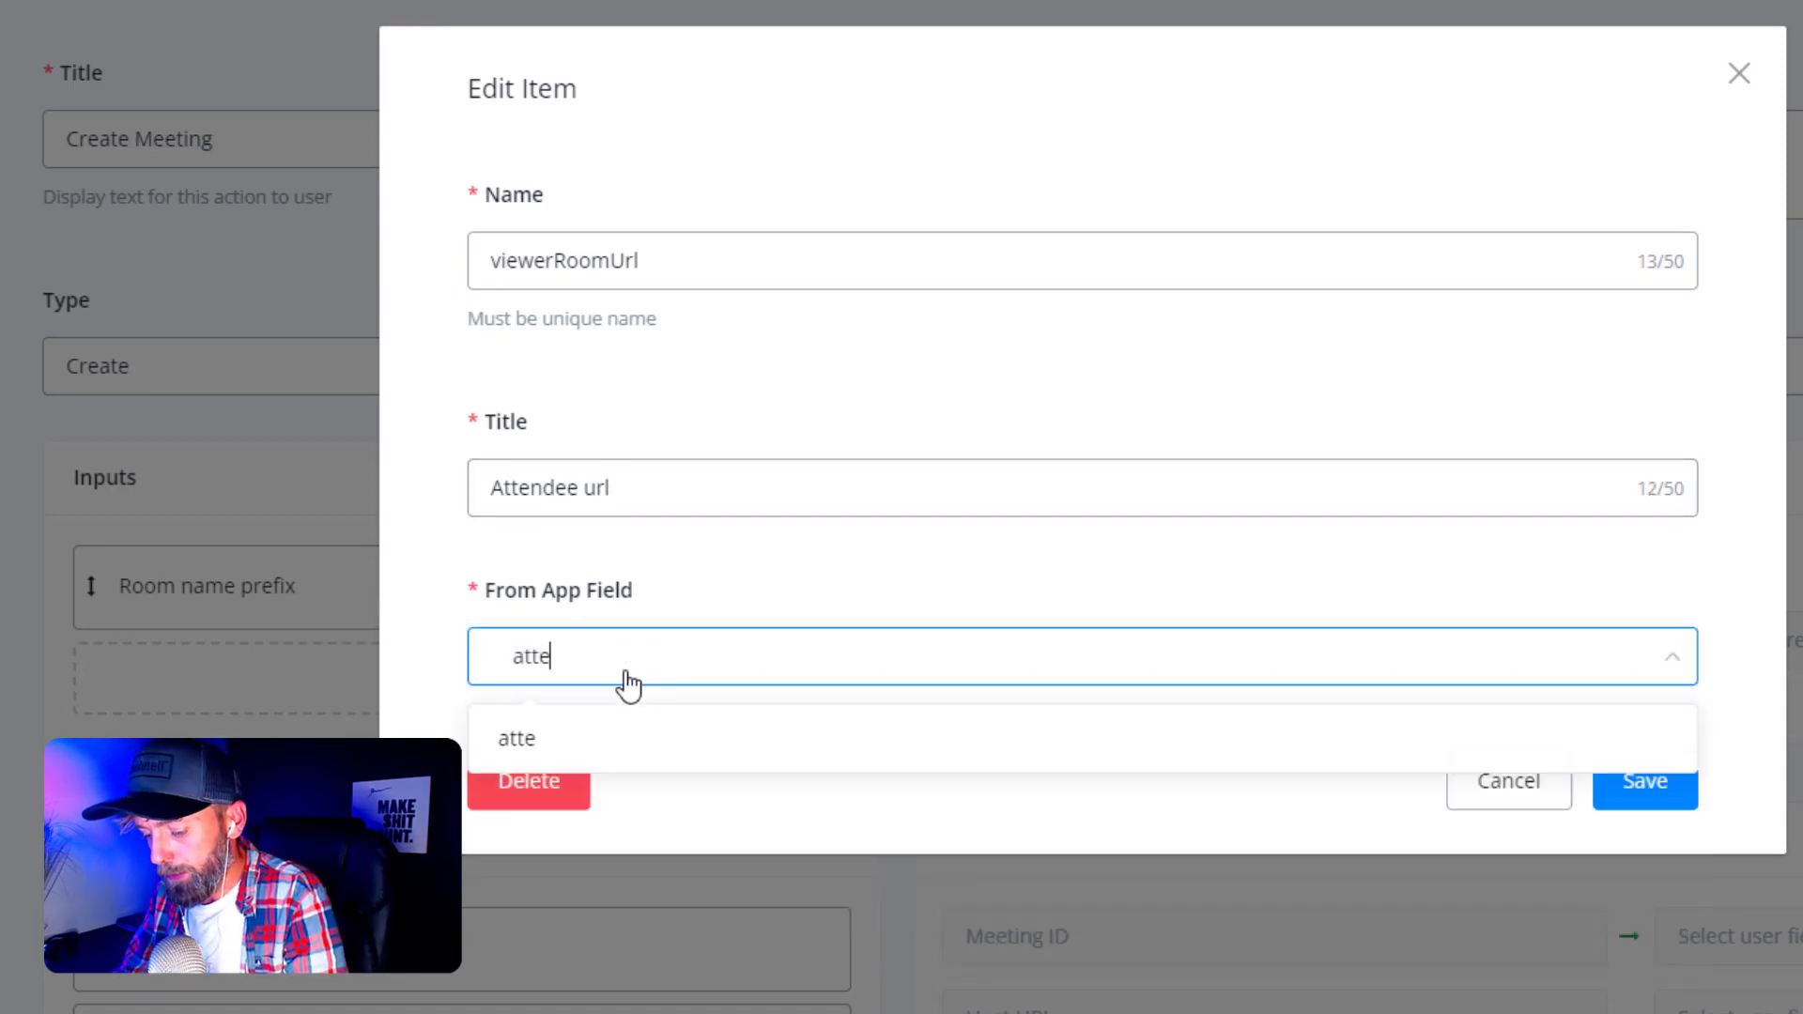
type("nd")
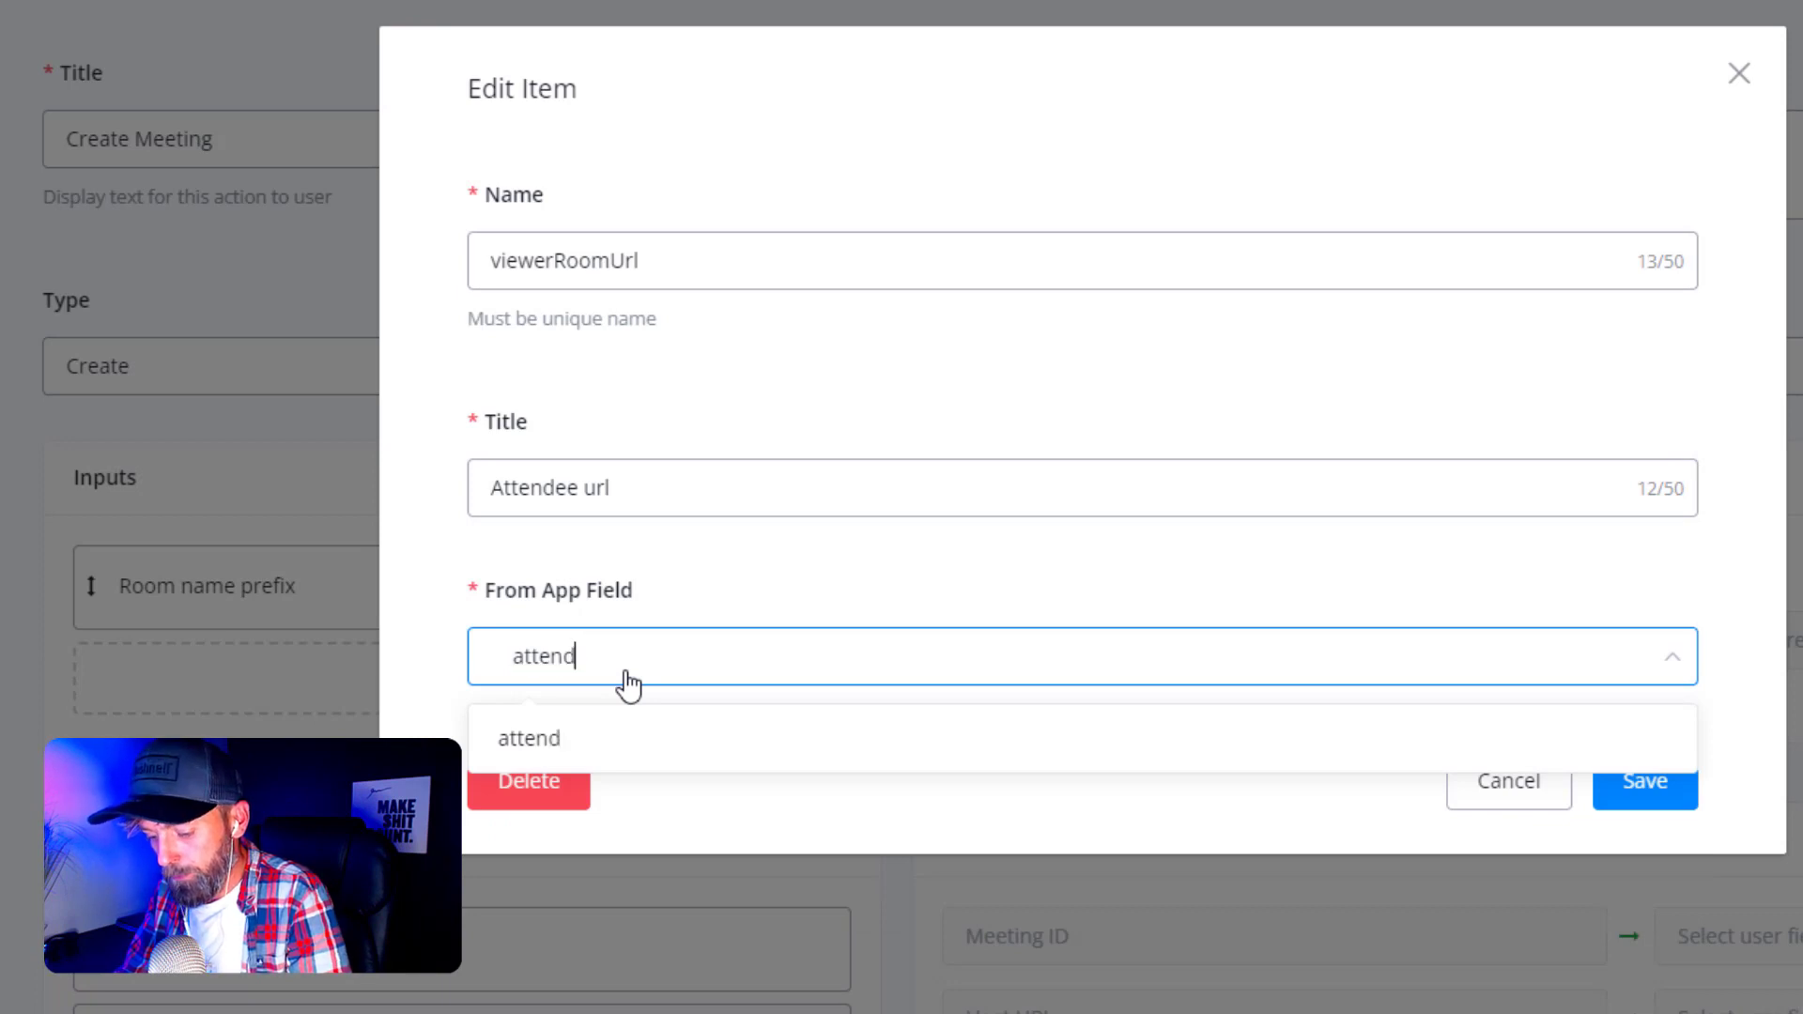
type("eeURL")
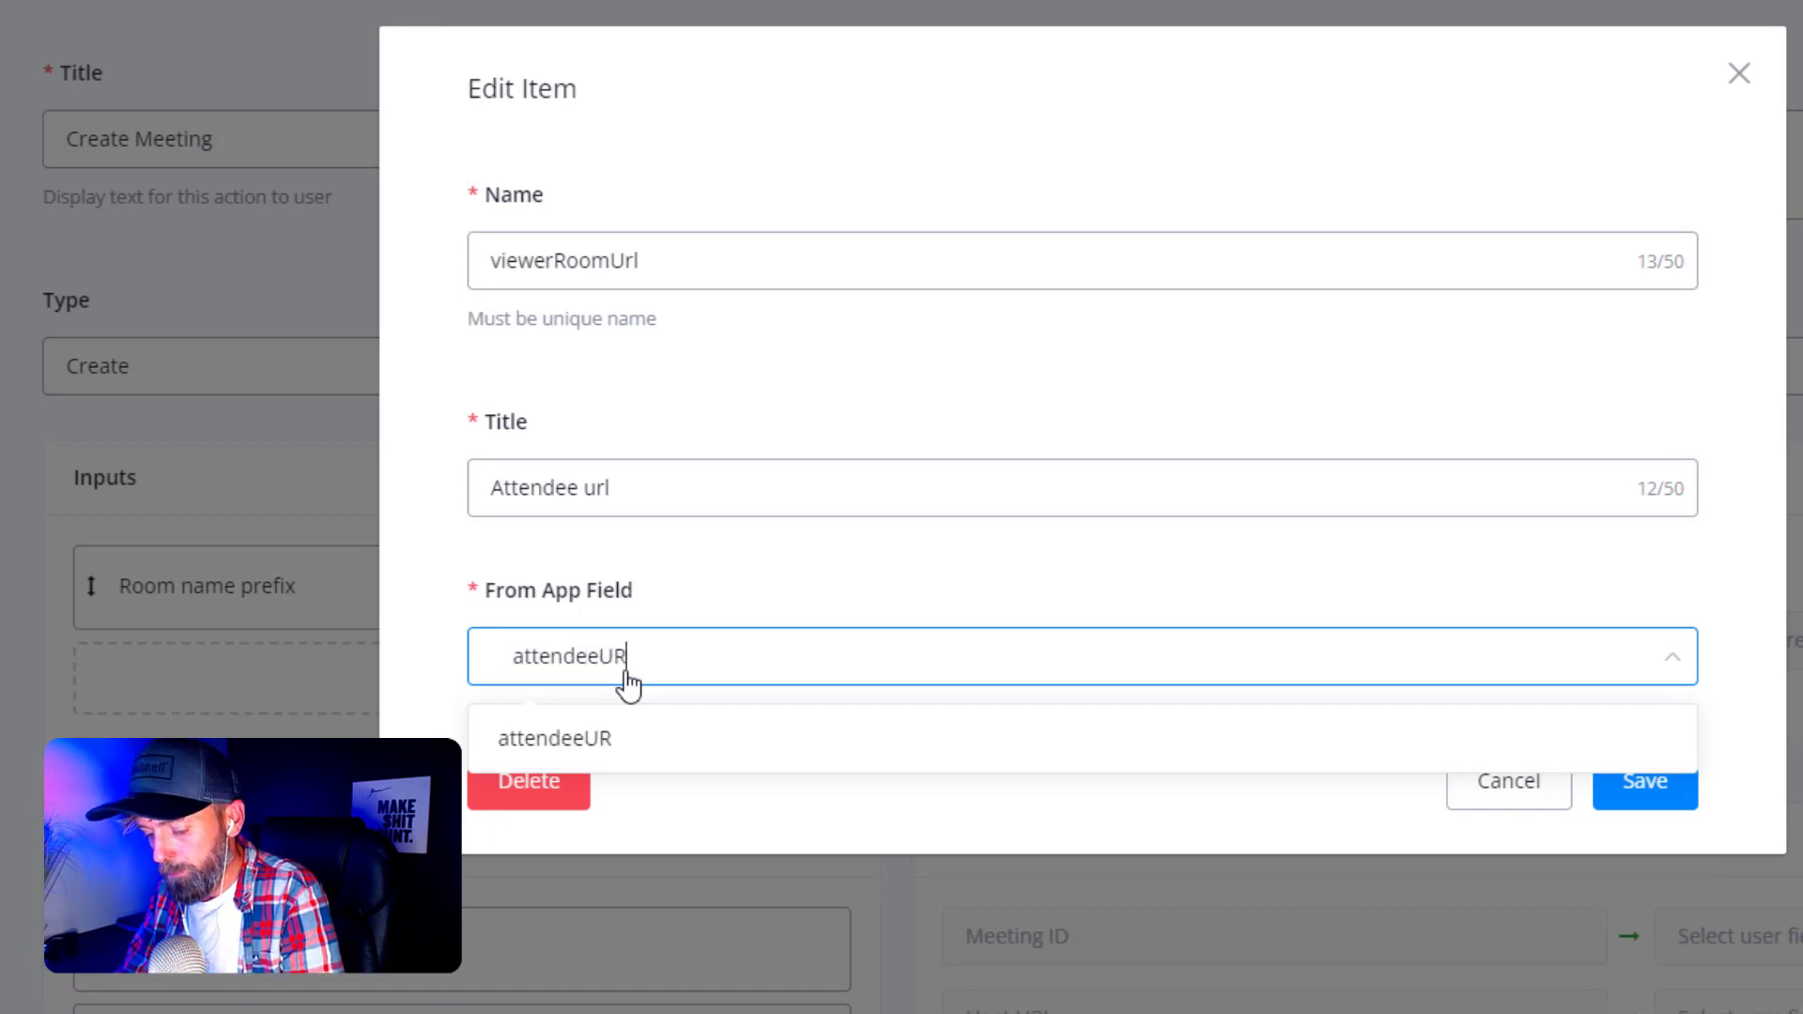
left_click(583, 738)
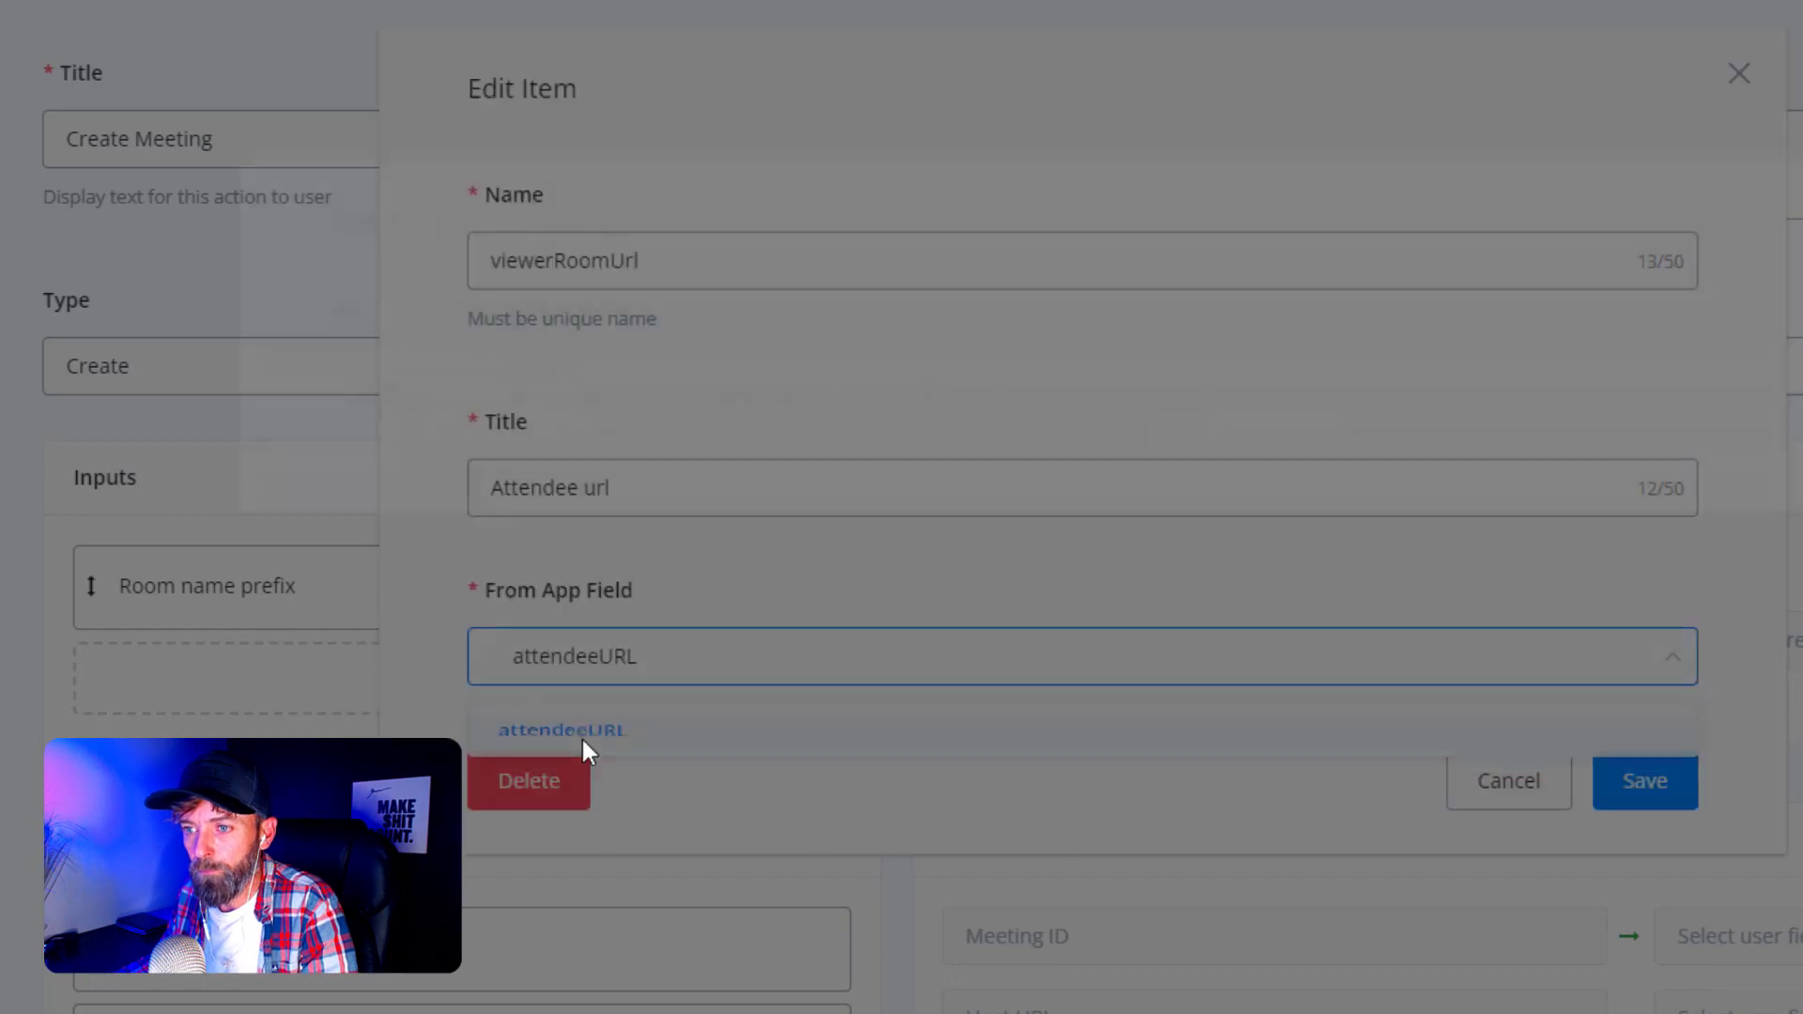
left_click(373, 441)
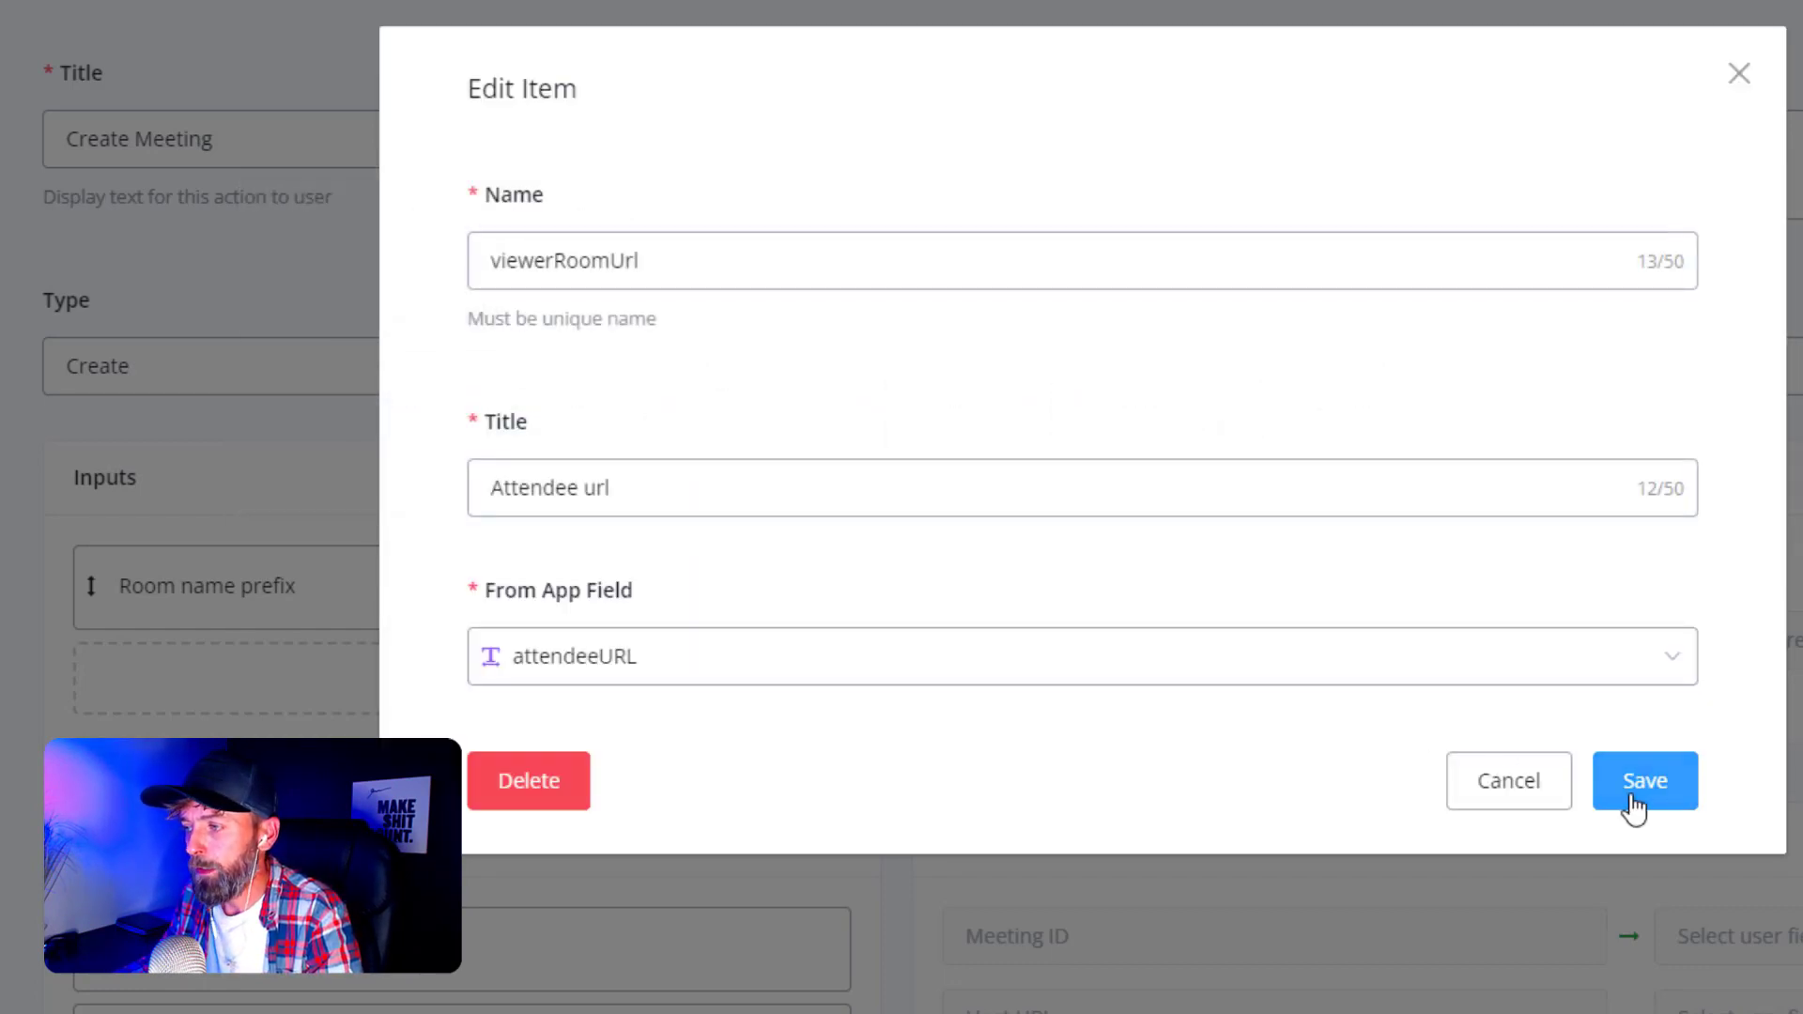
left_click(1634, 805)
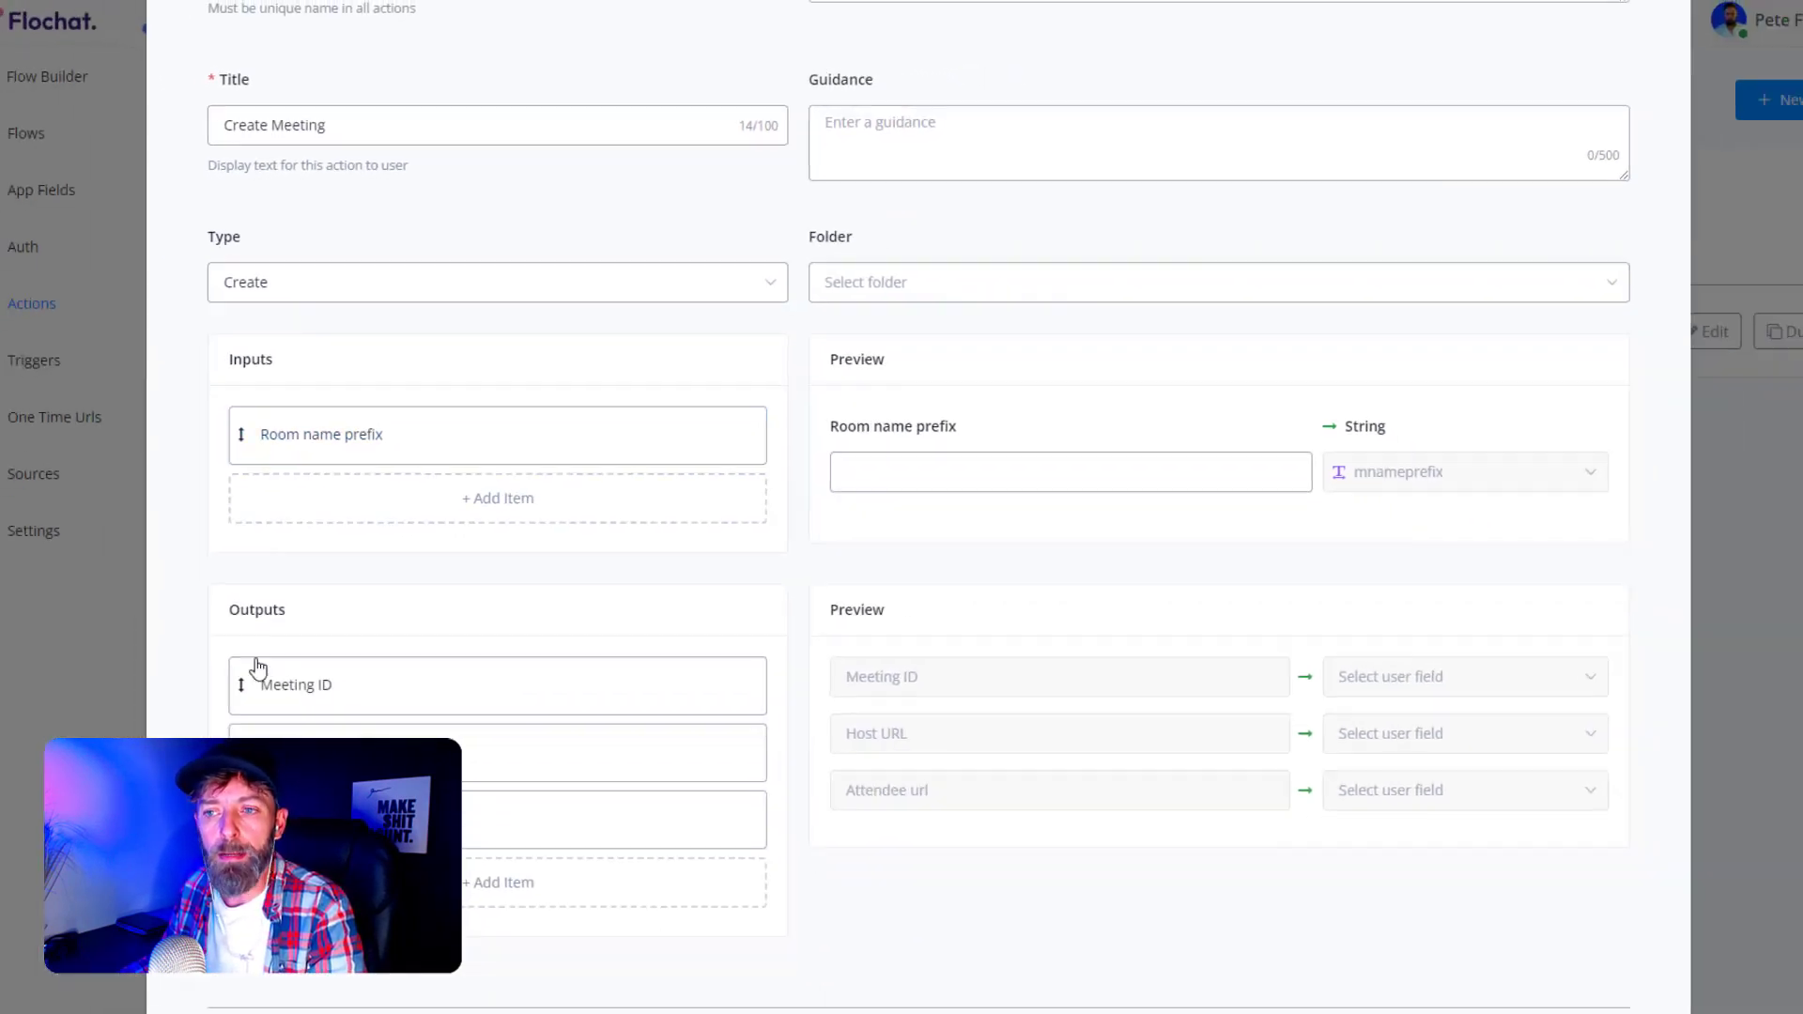
- Review the outputs, save the Create Meeting action, and go to the flows list
scroll(206, 757, "down", 1)
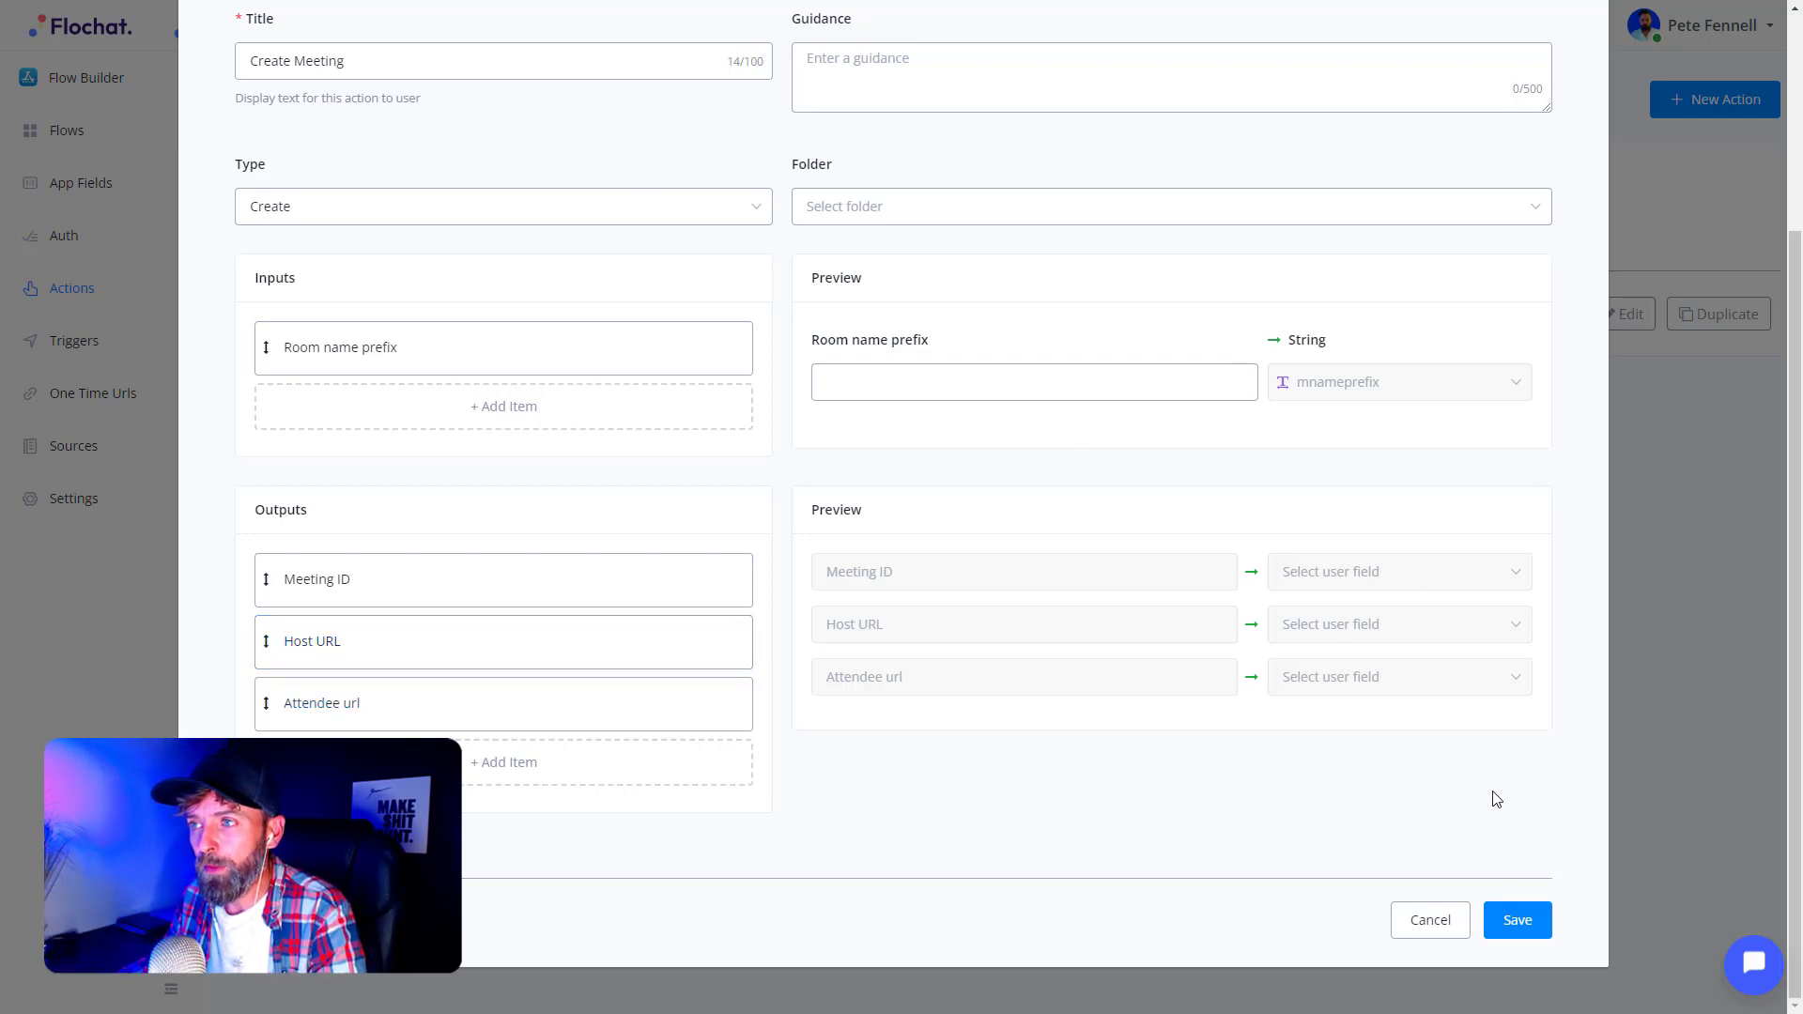
left_click(851, 70)
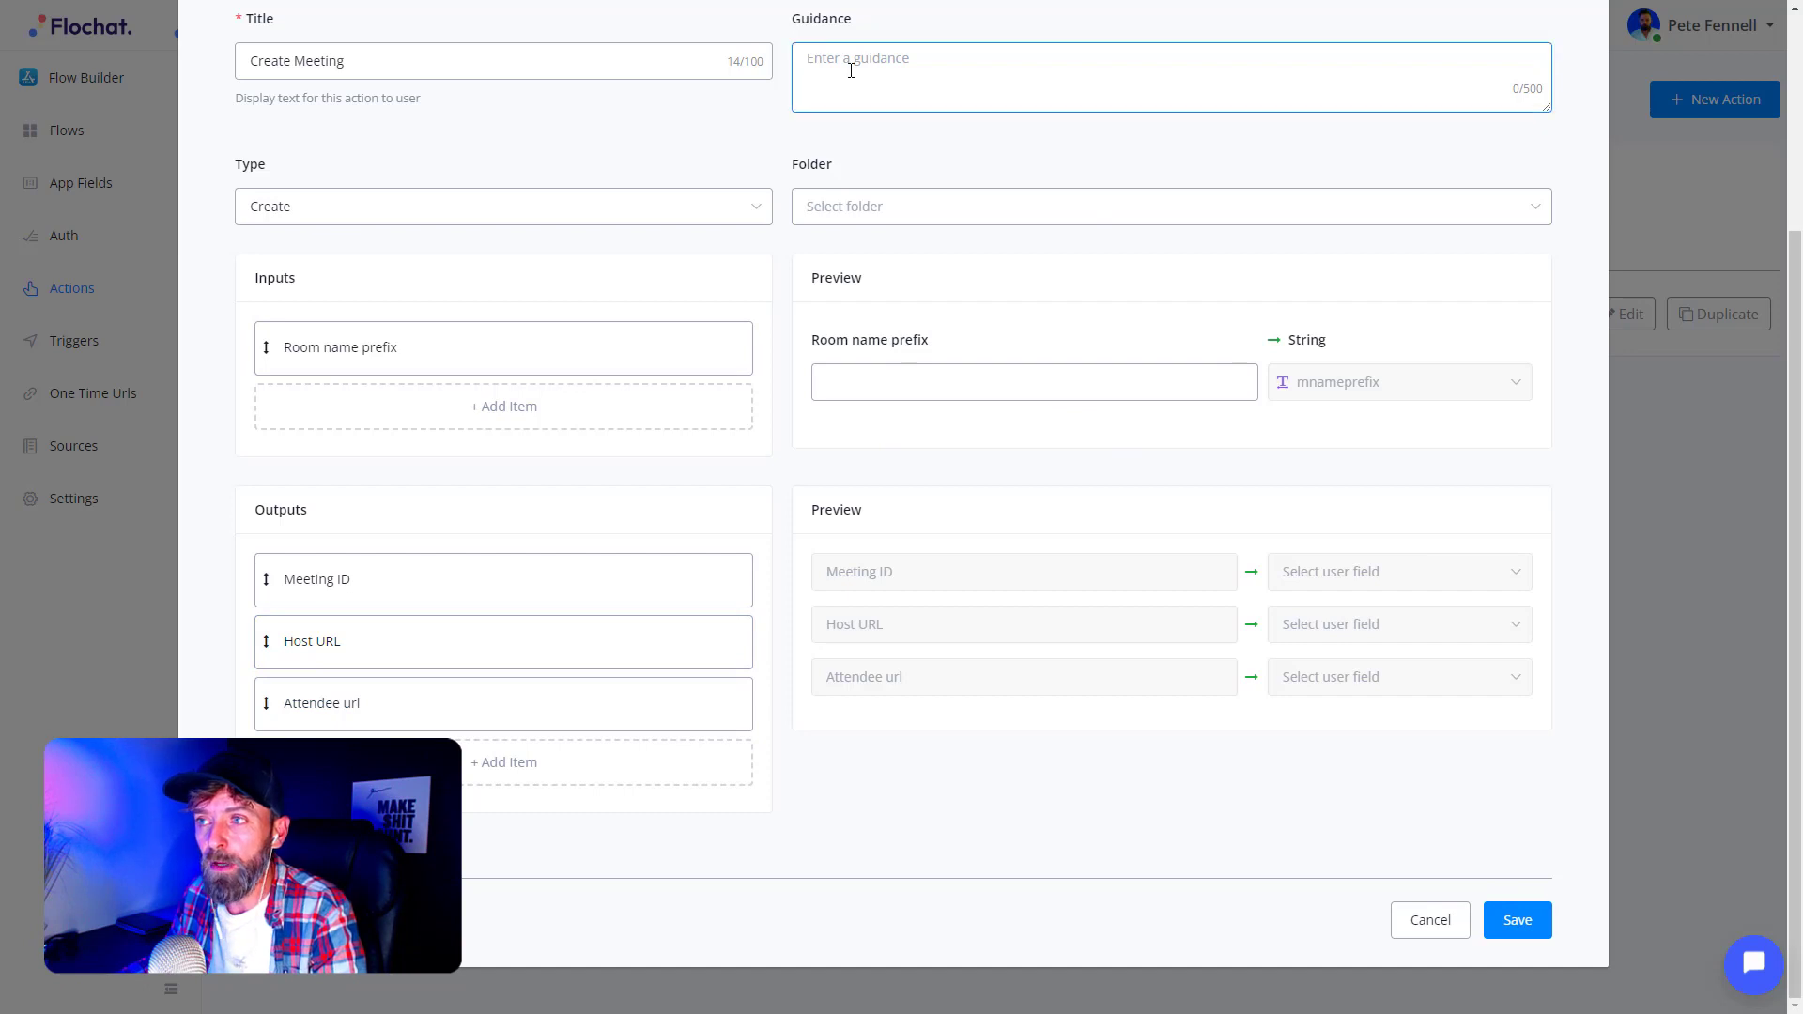
left_click(847, 162)
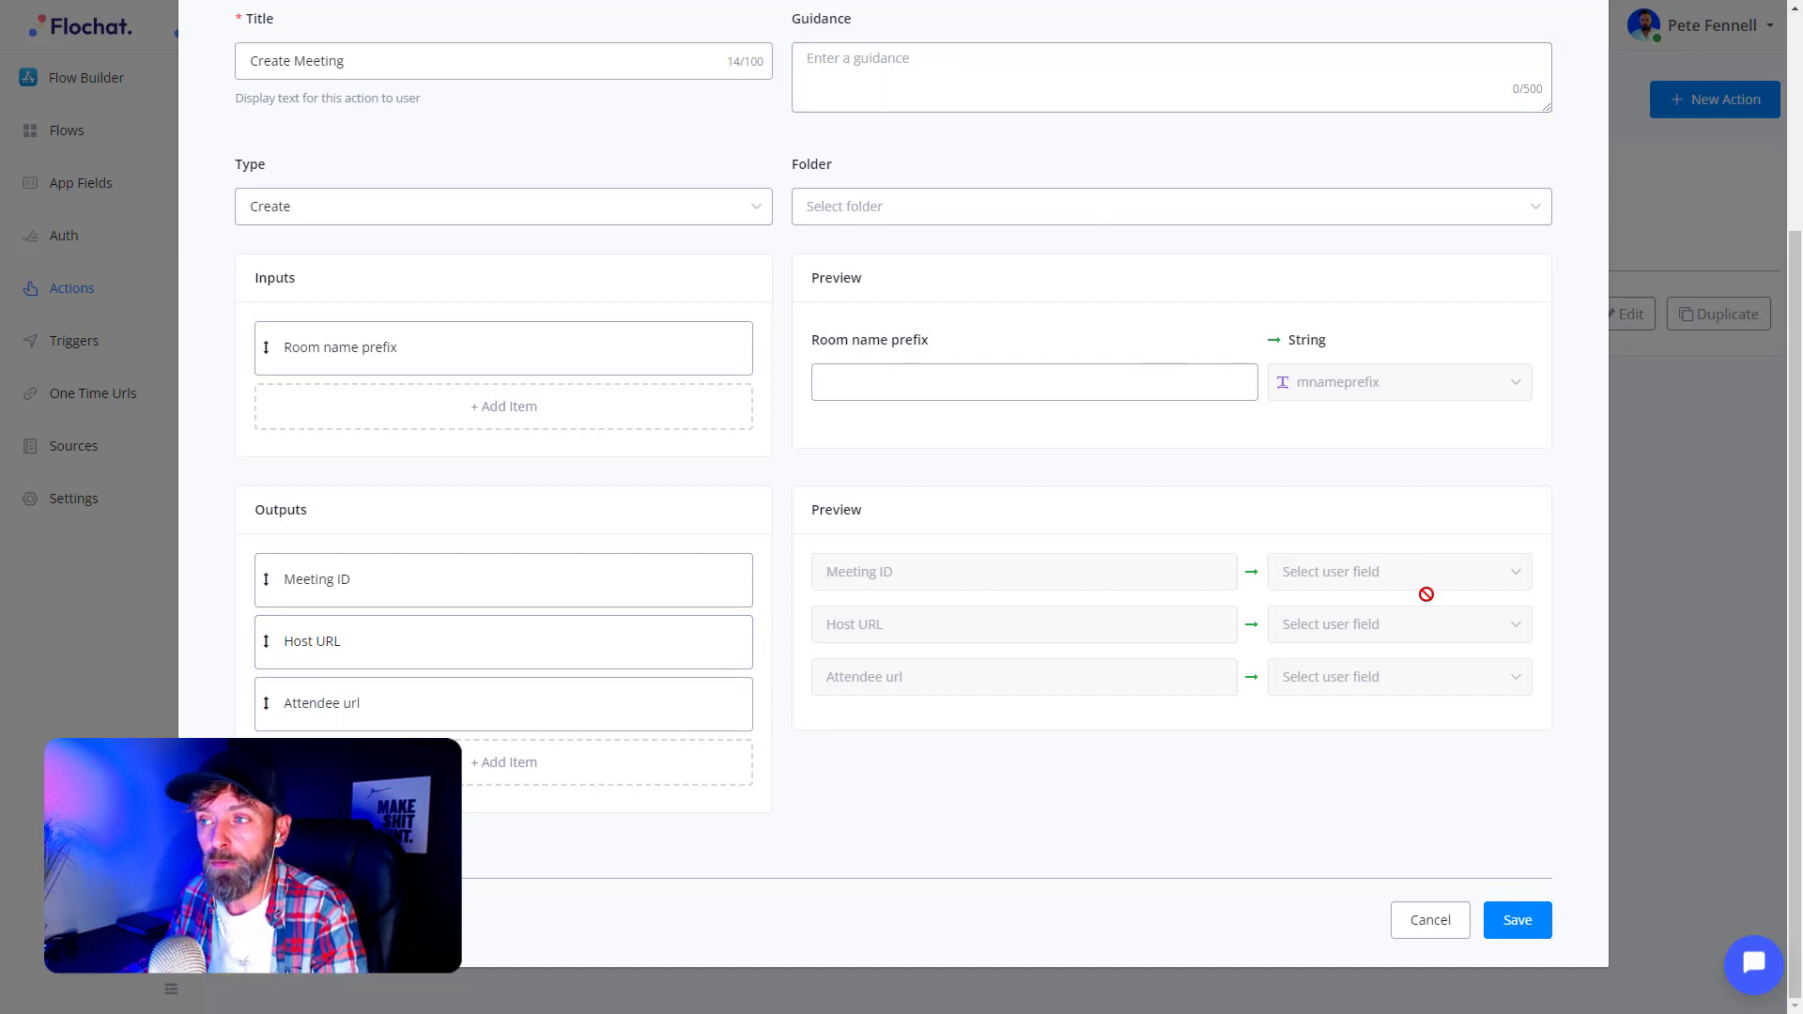
left_click(1528, 927)
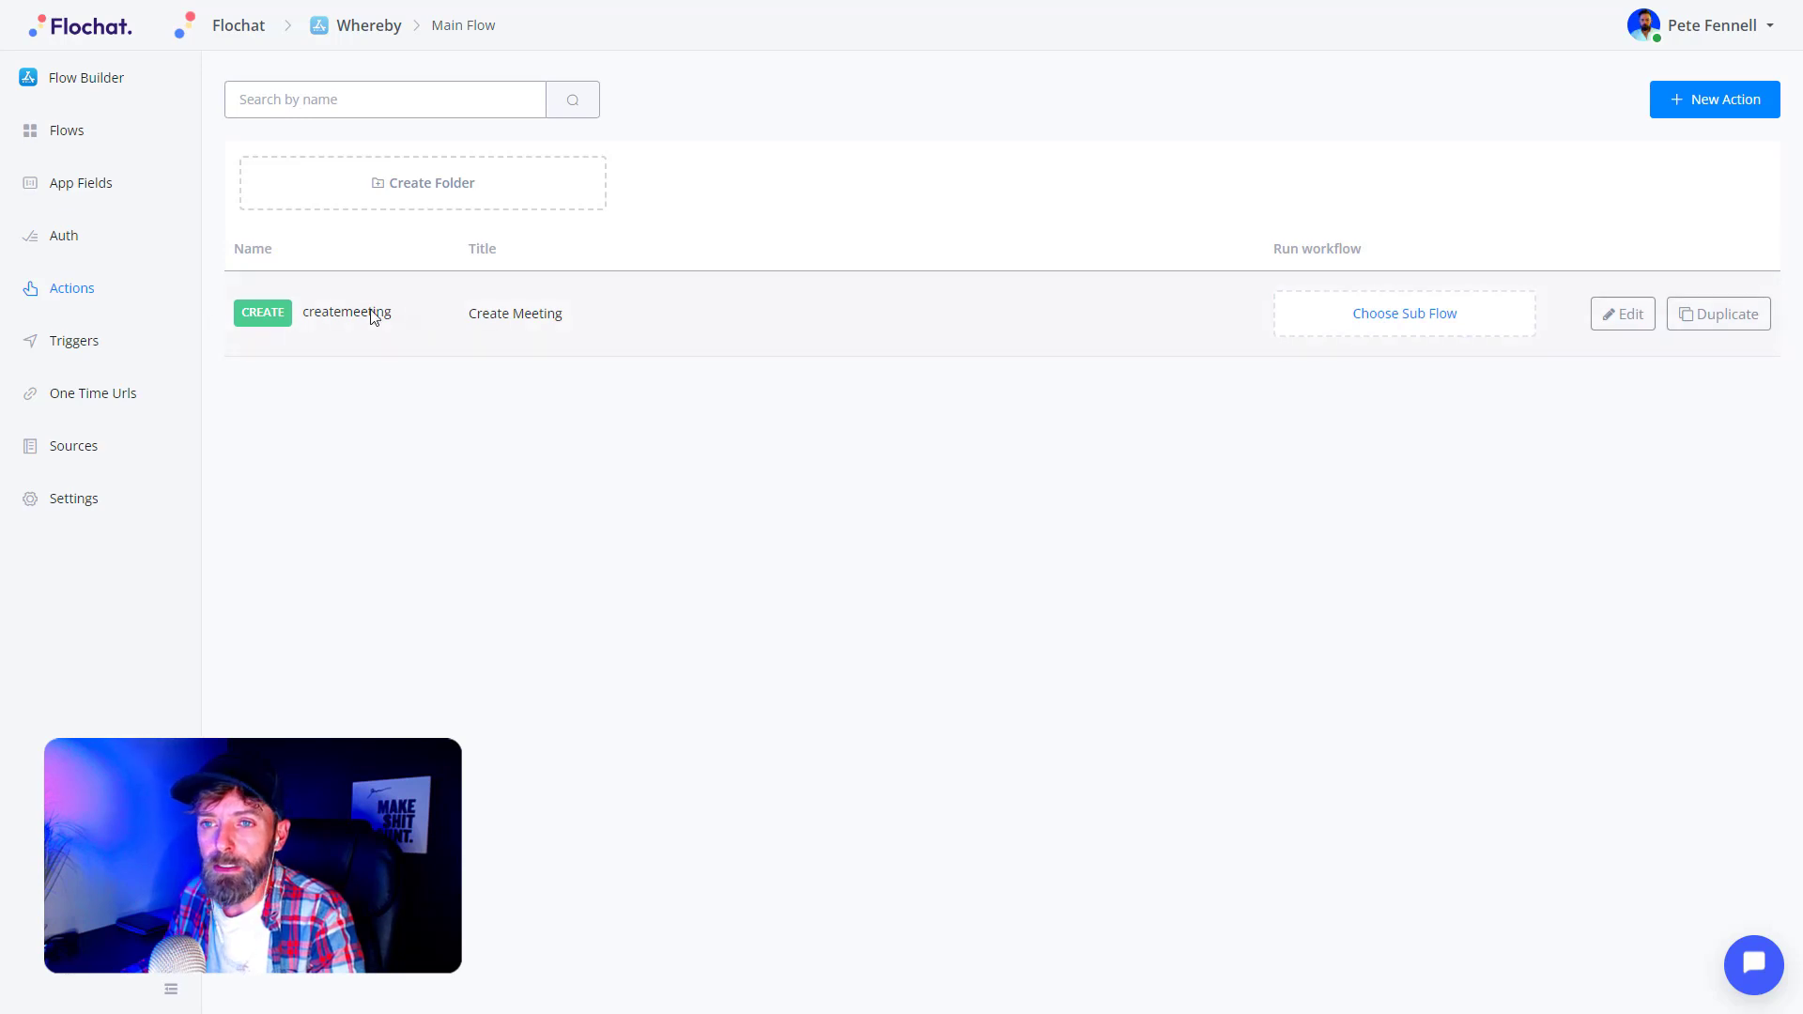
left_click(63, 134)
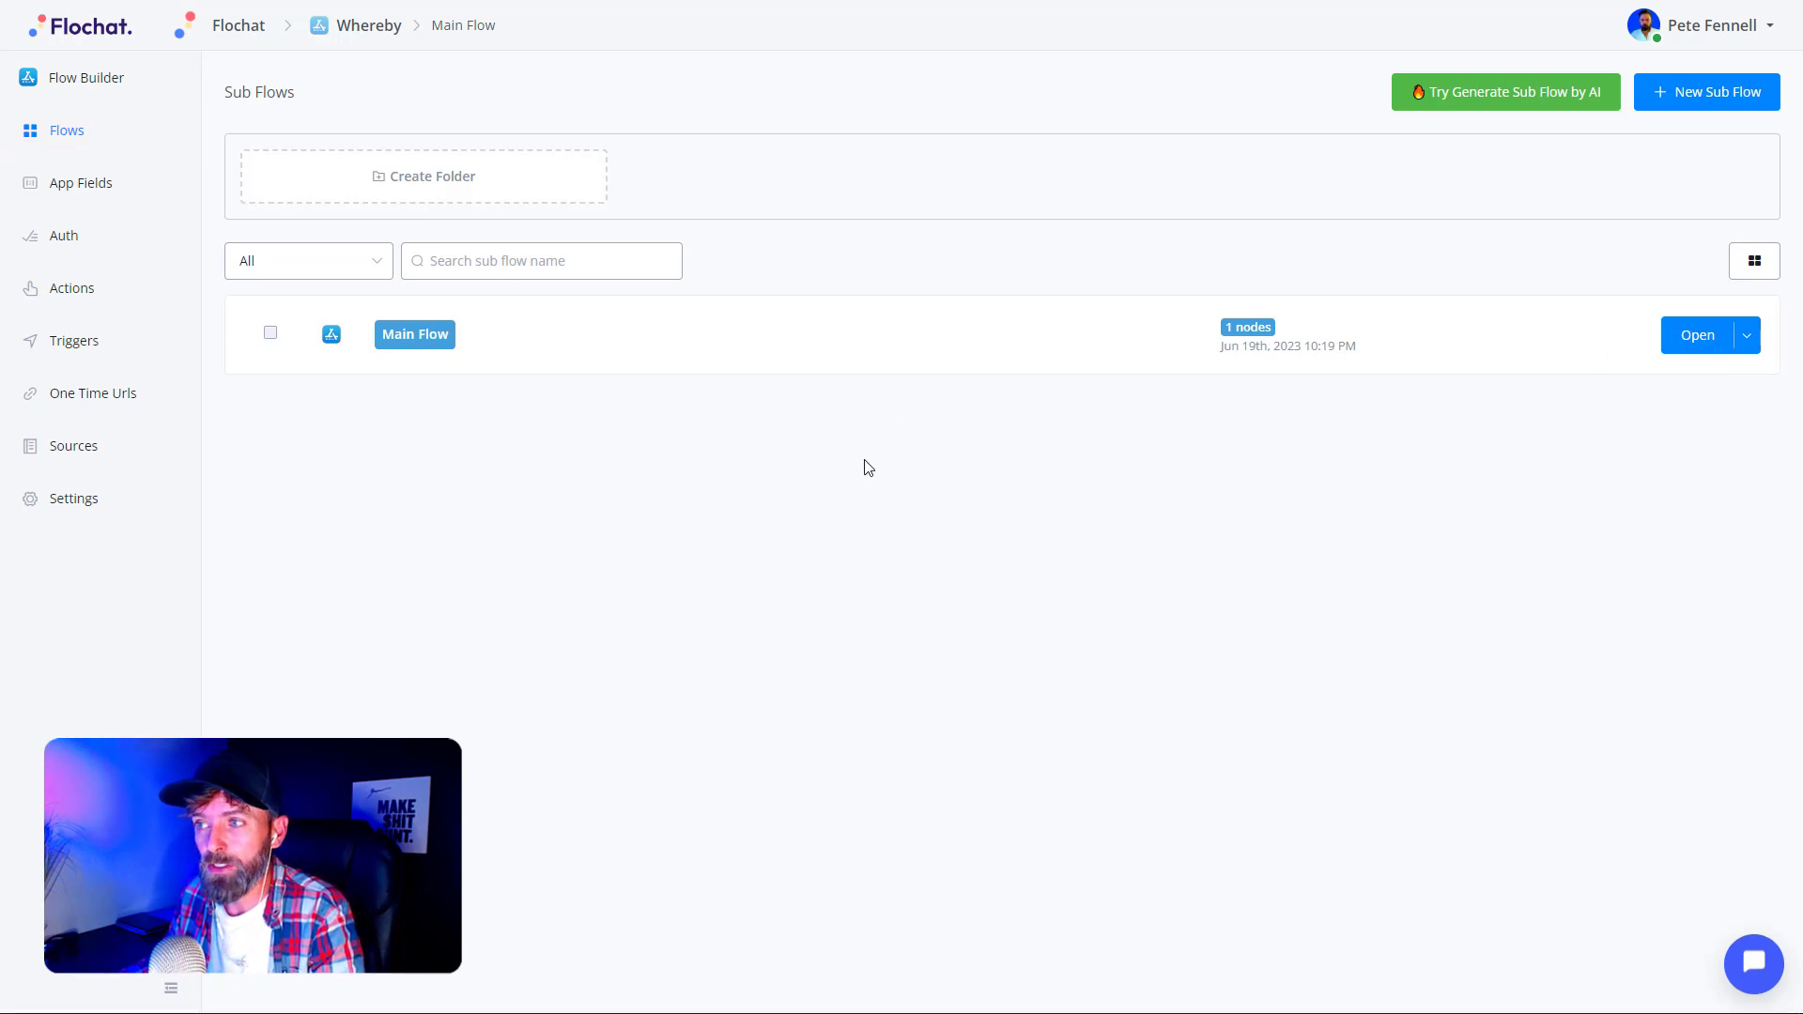
- Create a new Miniapp sub flow named CREATE MEETING
left_click(1681, 98)
left_click(646, 342)
type("CREATE MEETING")
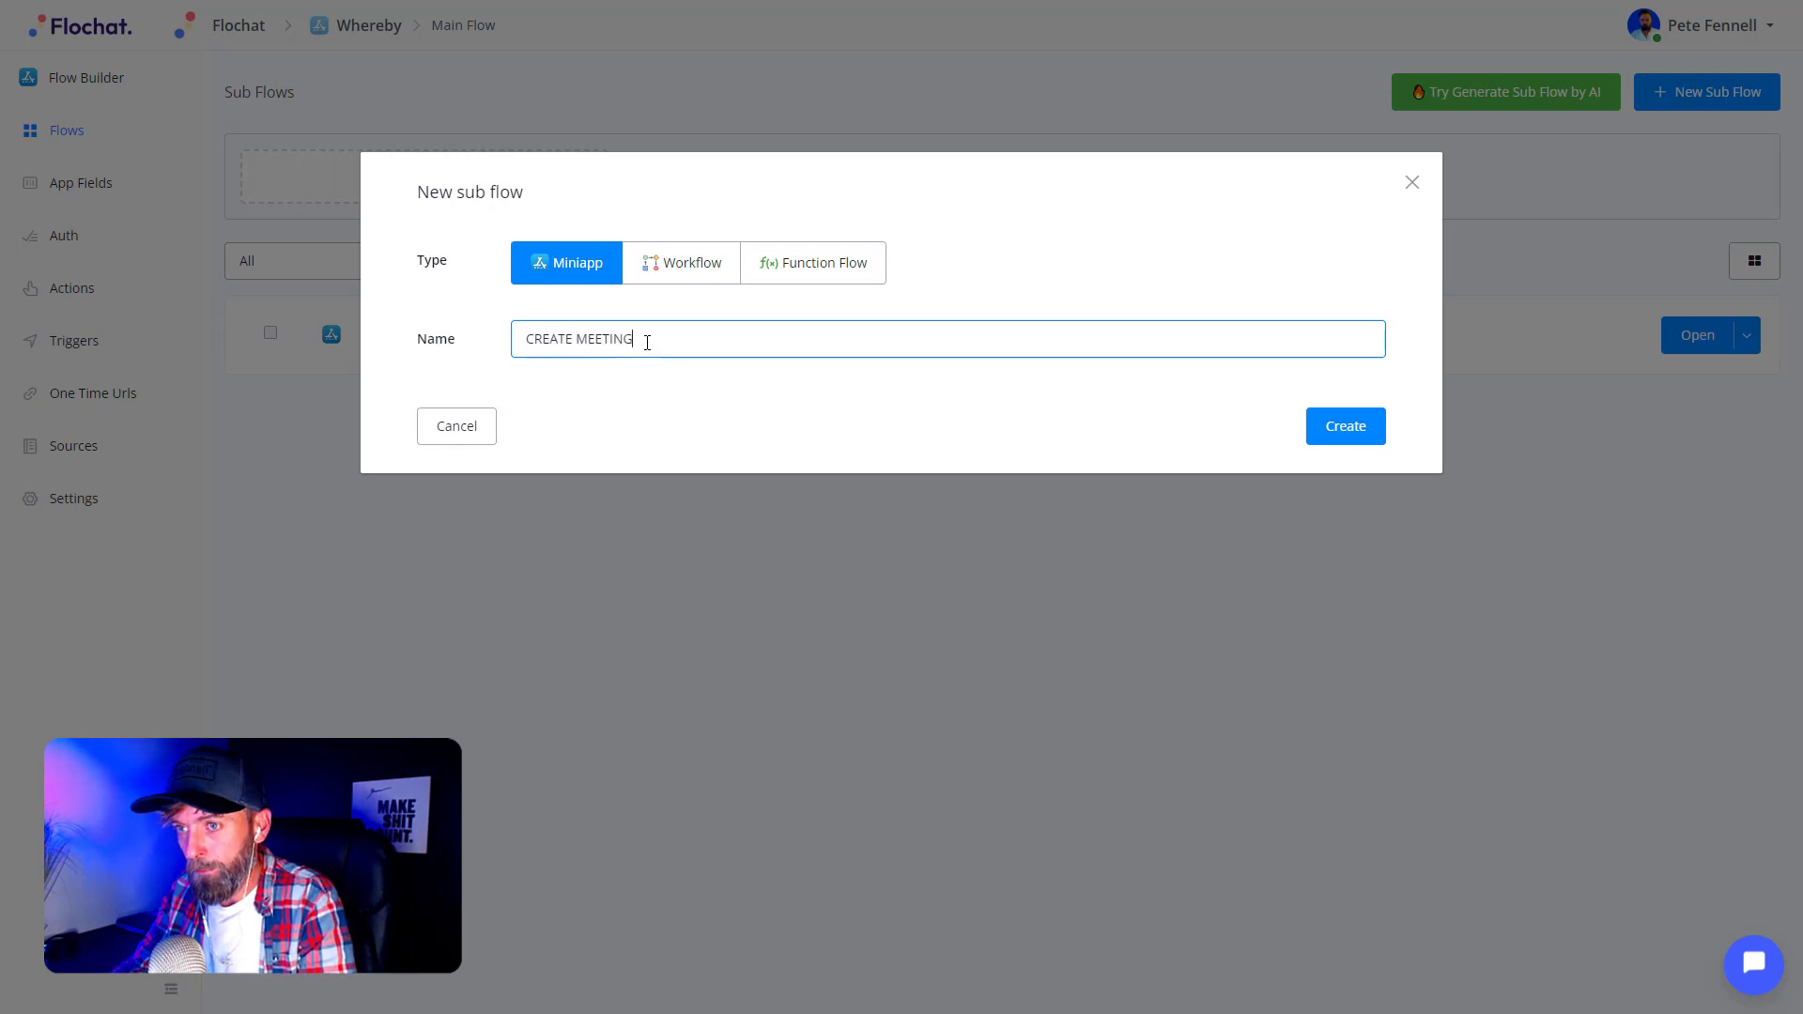
left_click(801, 391)
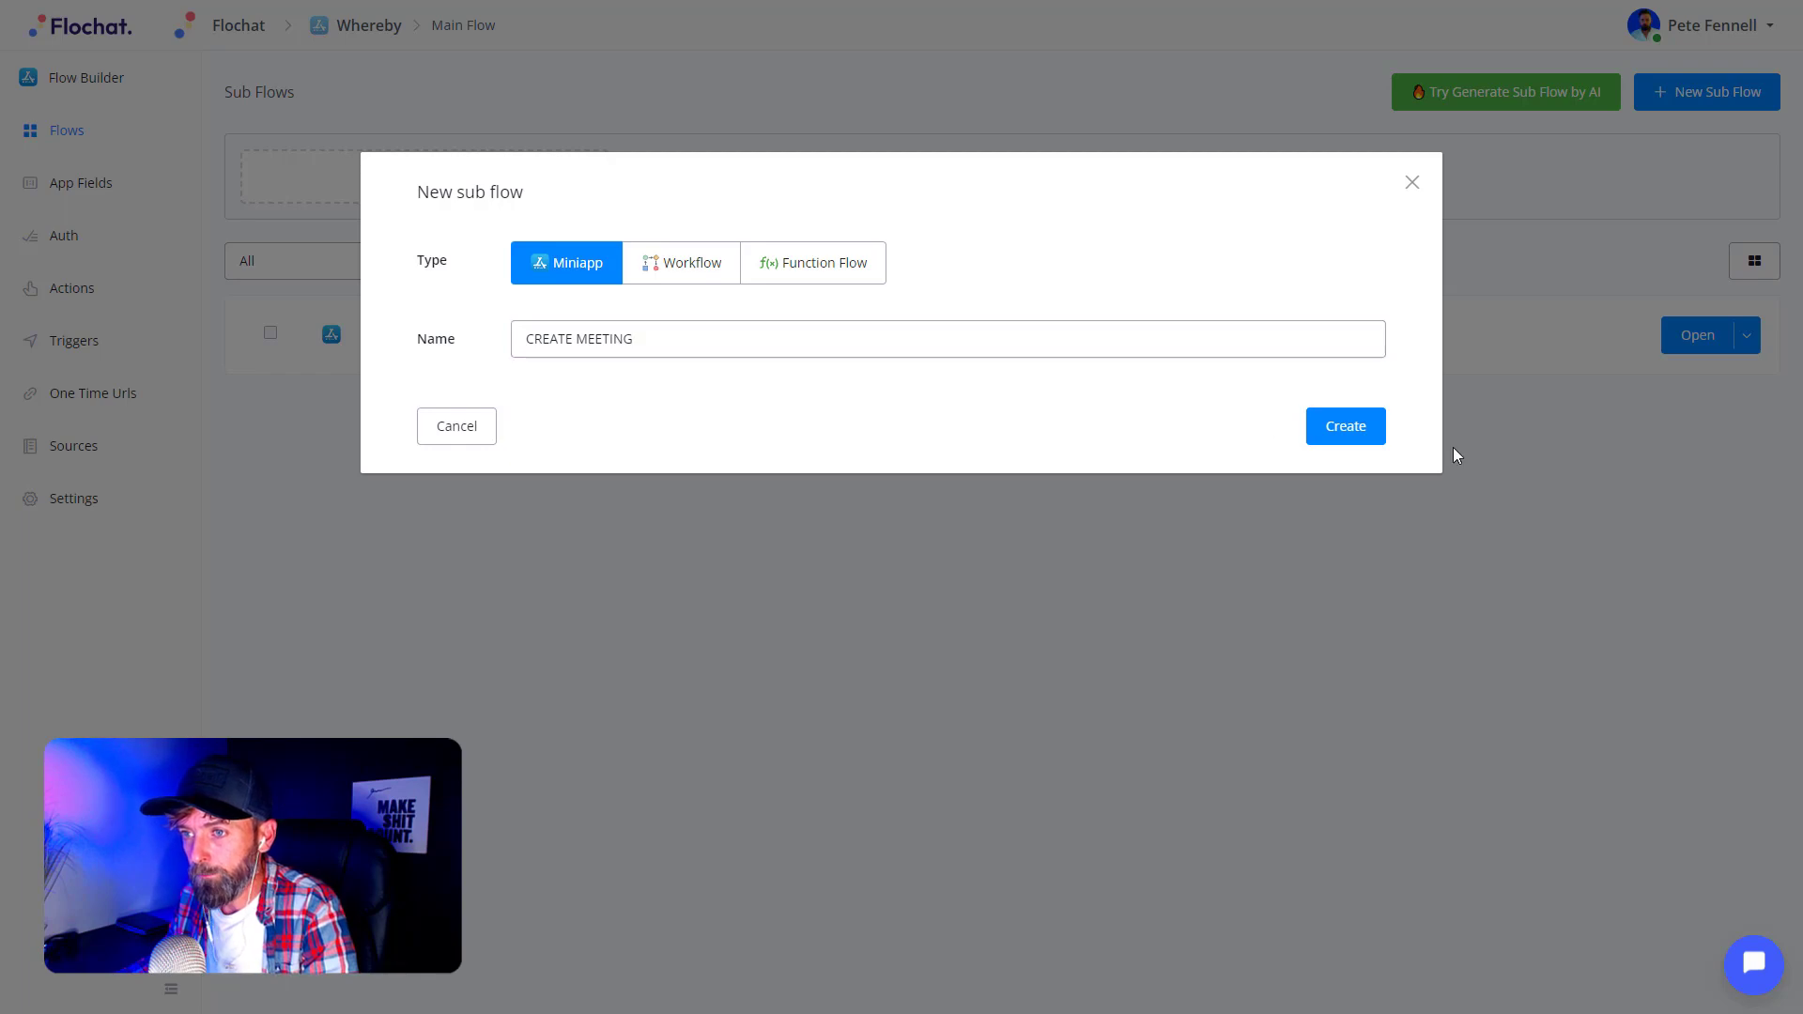
left_click(1364, 429)
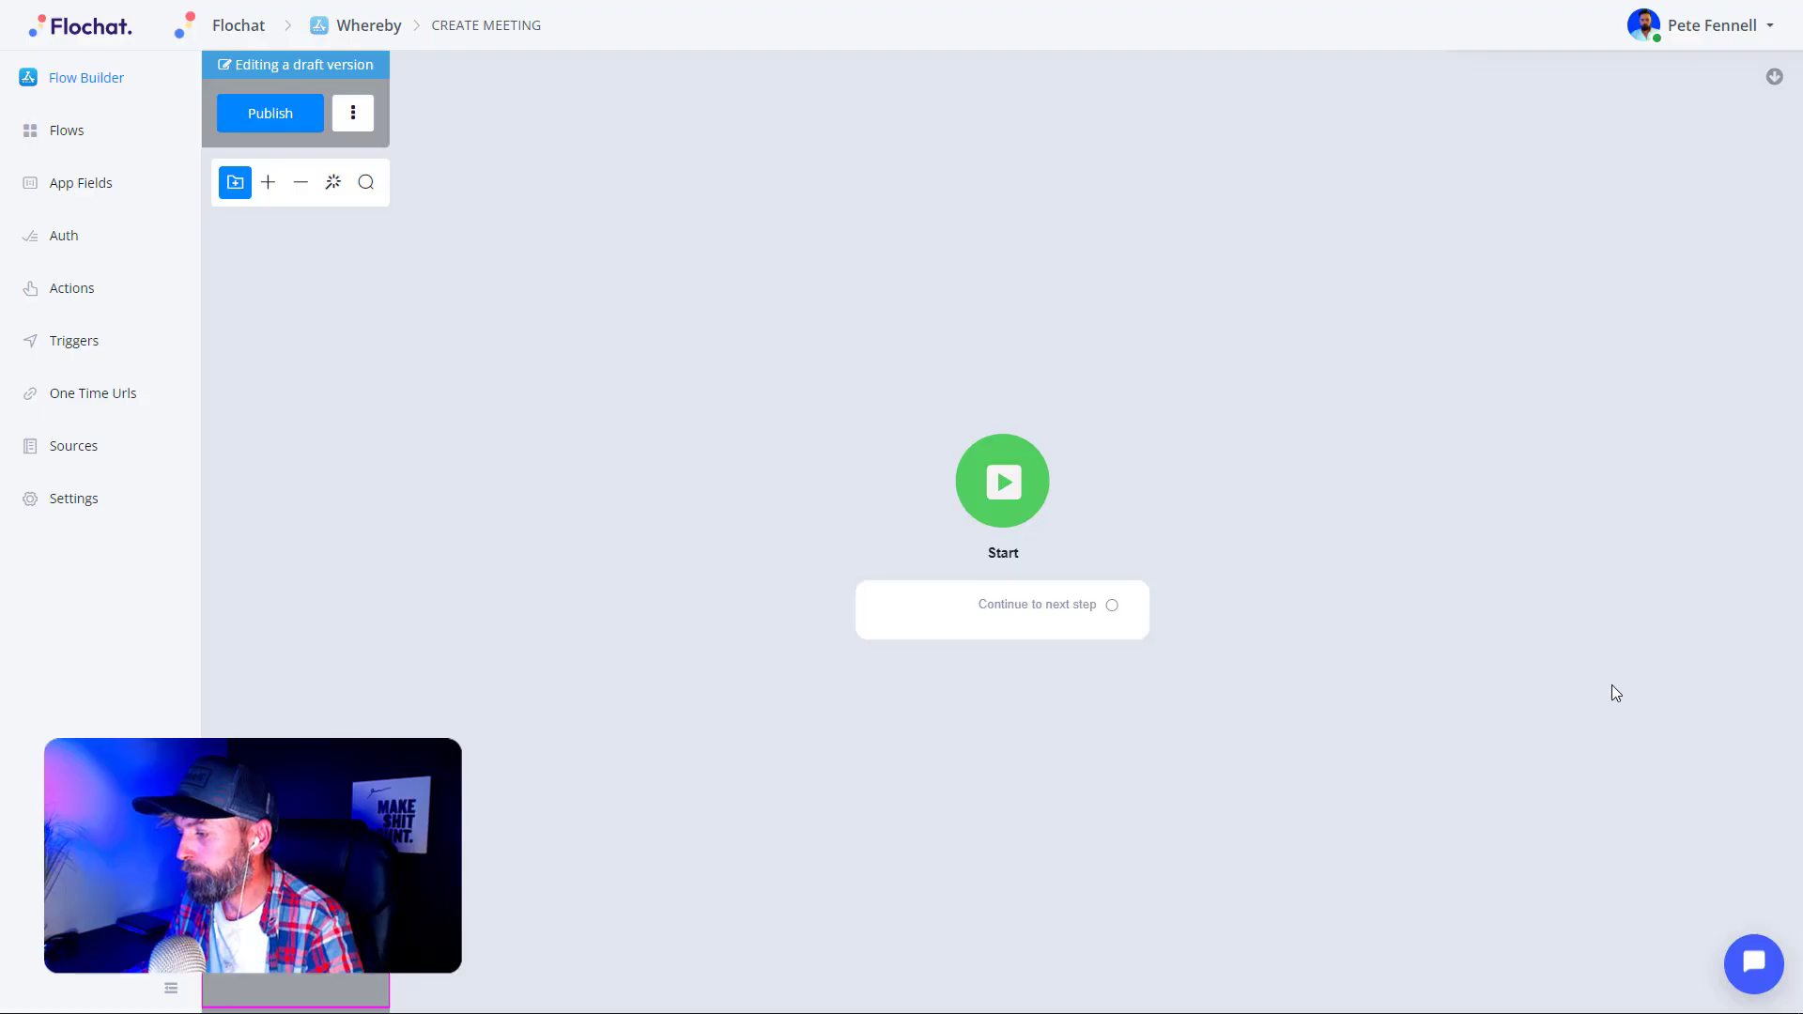
- Connect the Start node to a new Action step and add an External Request to it
left_click(918, 593)
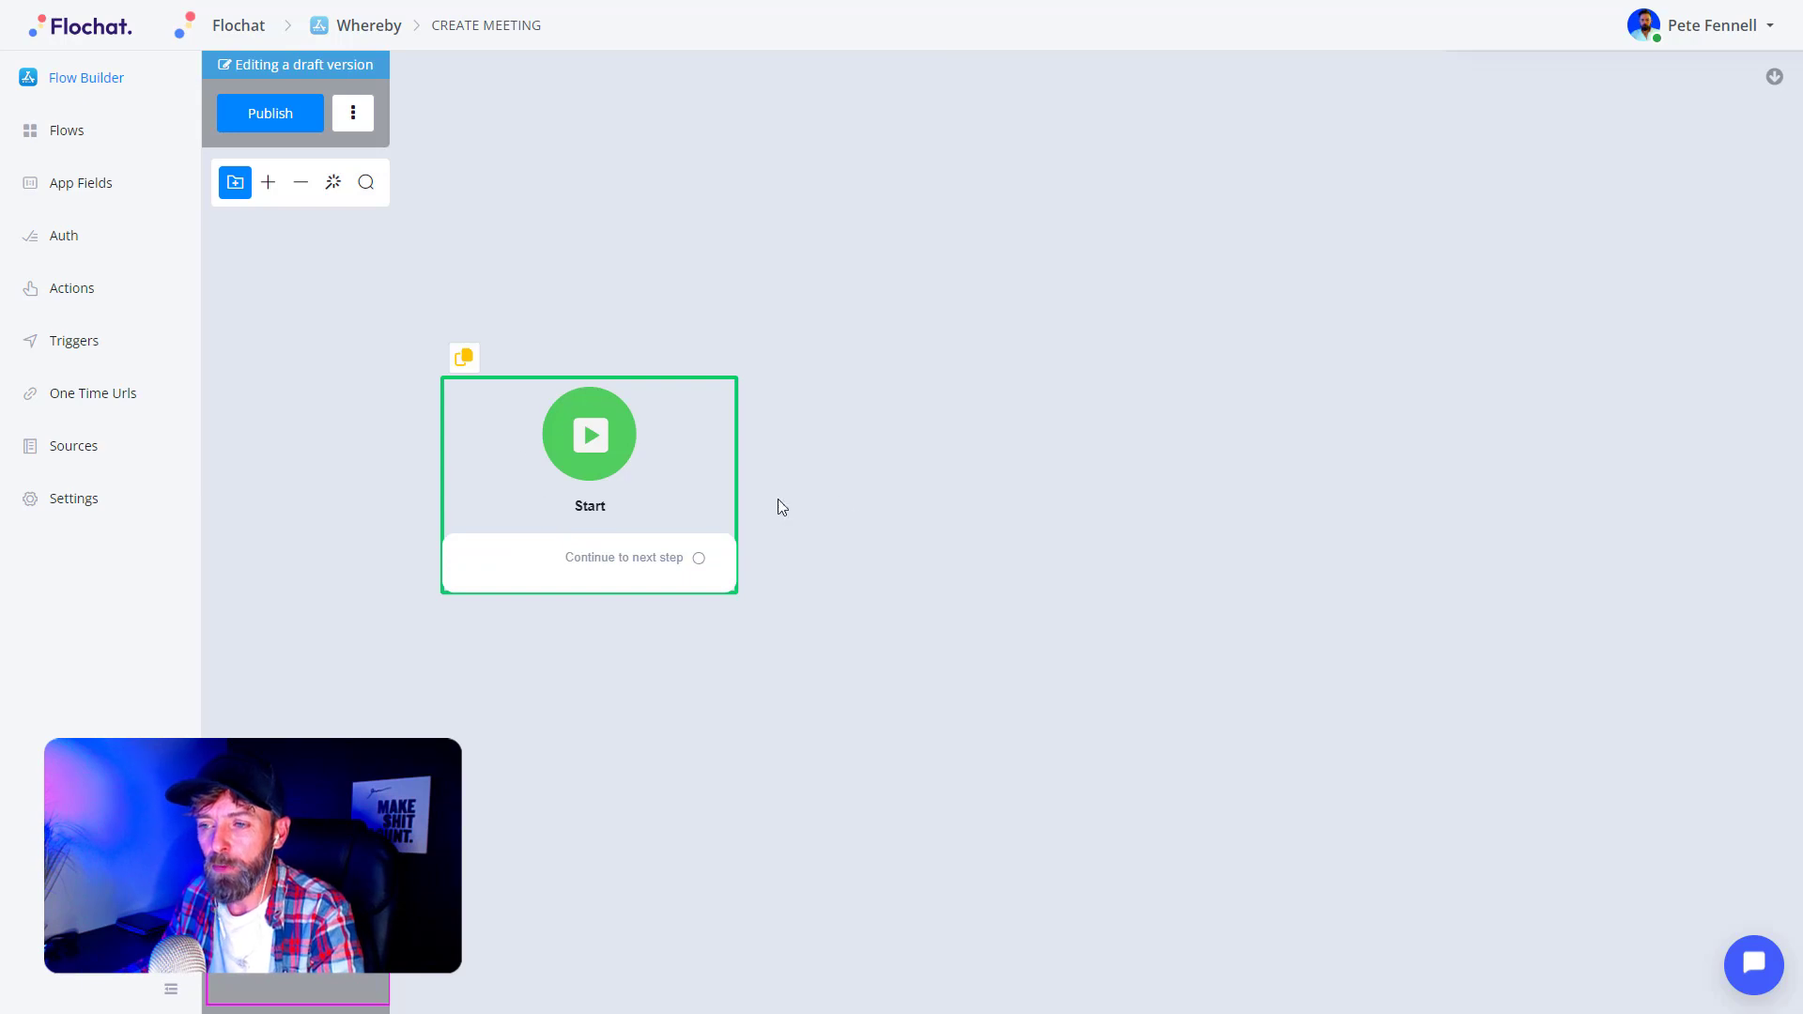
left_click(849, 472)
left_click_drag(702, 562, 852, 307)
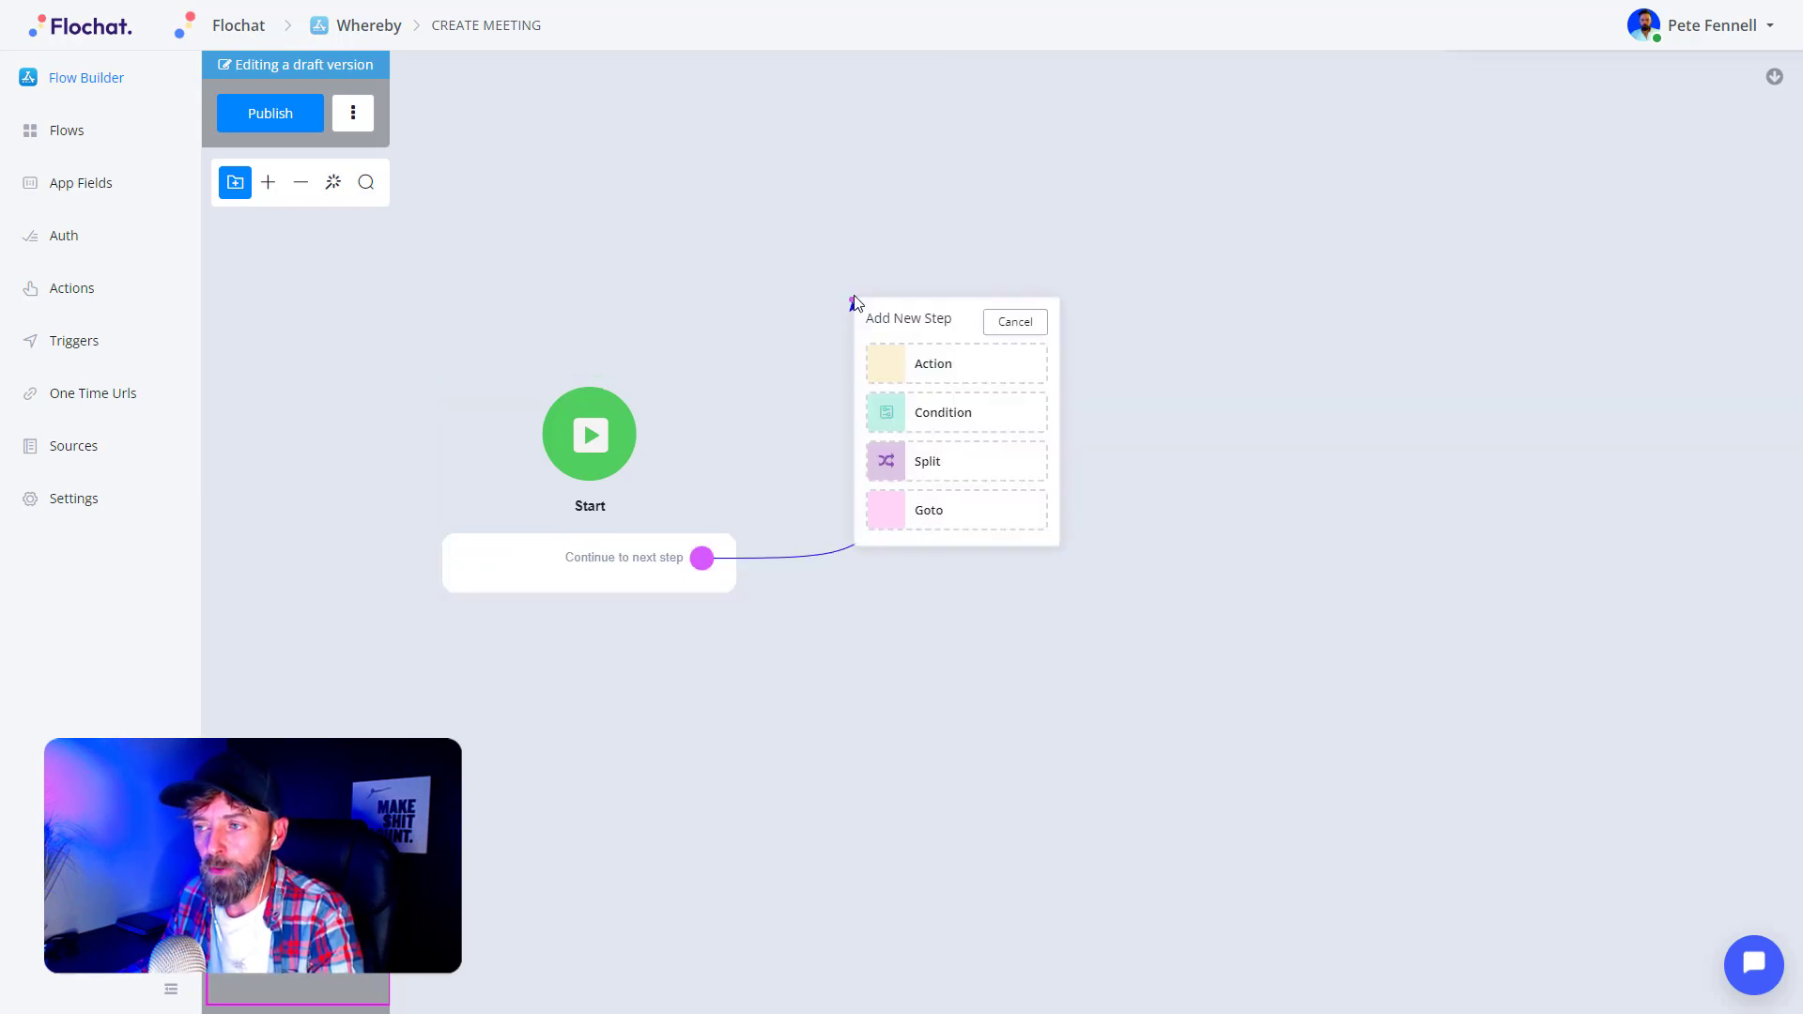
left_click(935, 376)
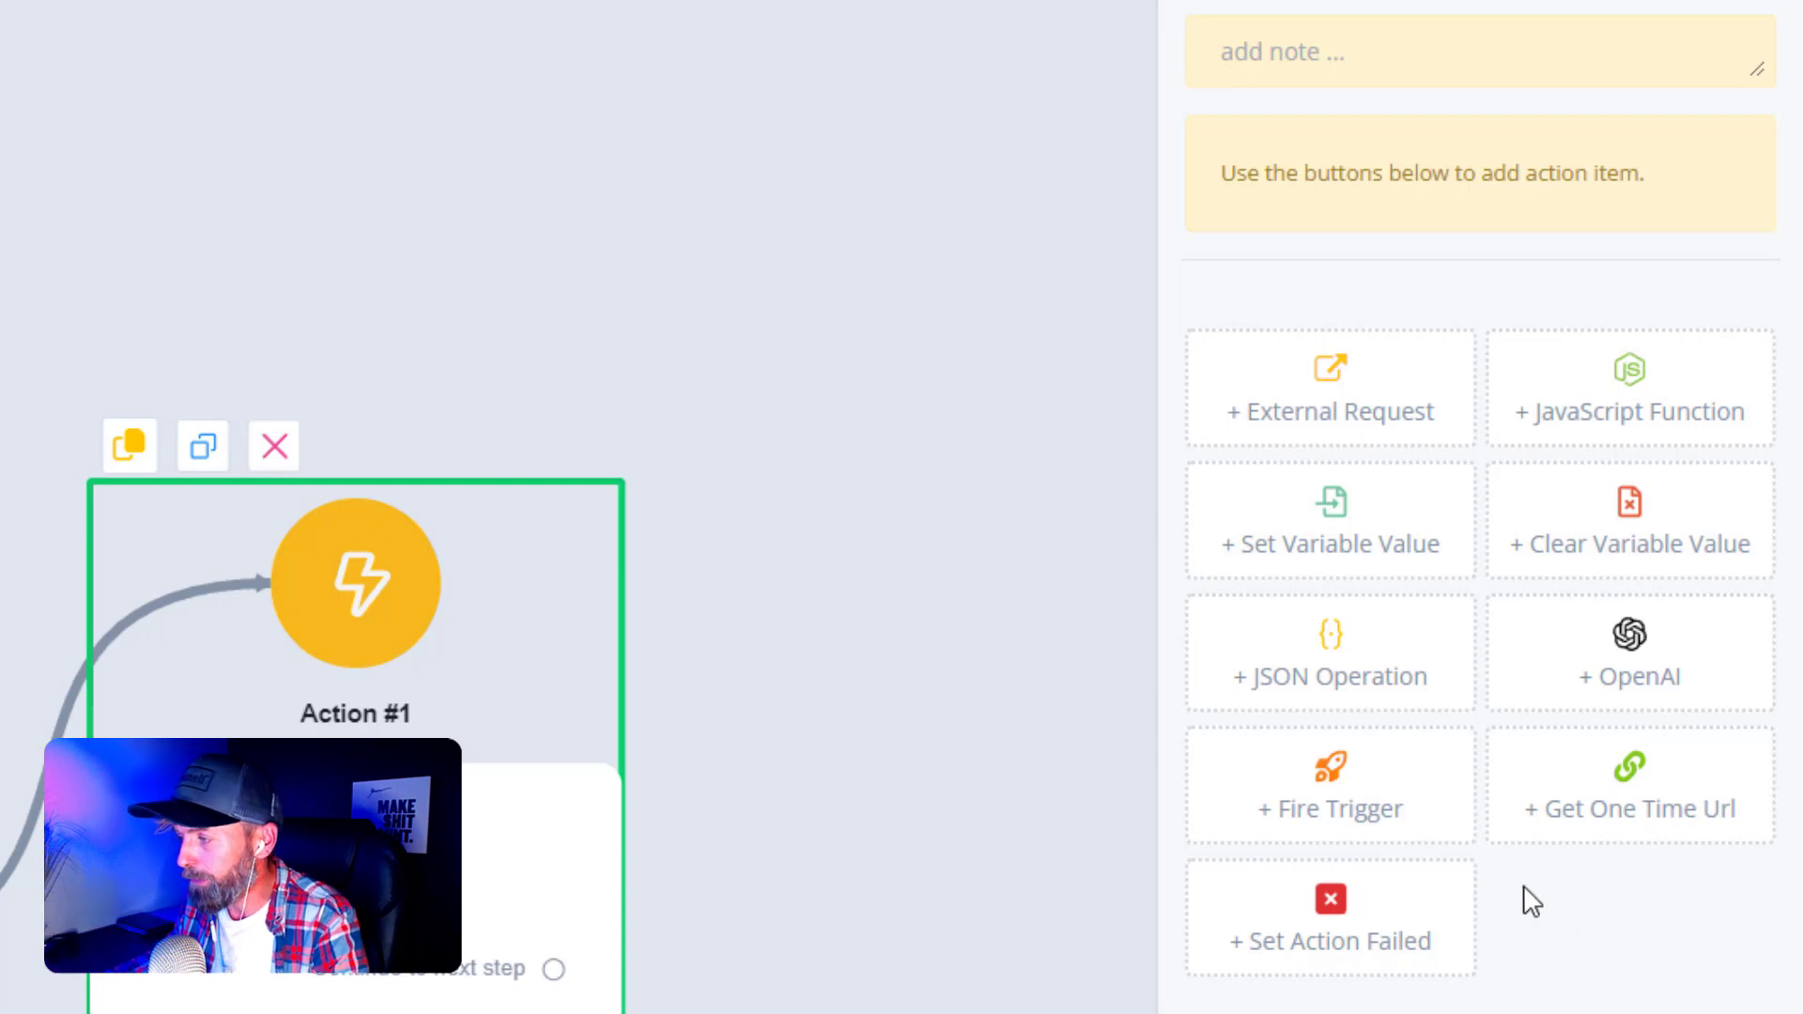
left_click(1351, 424)
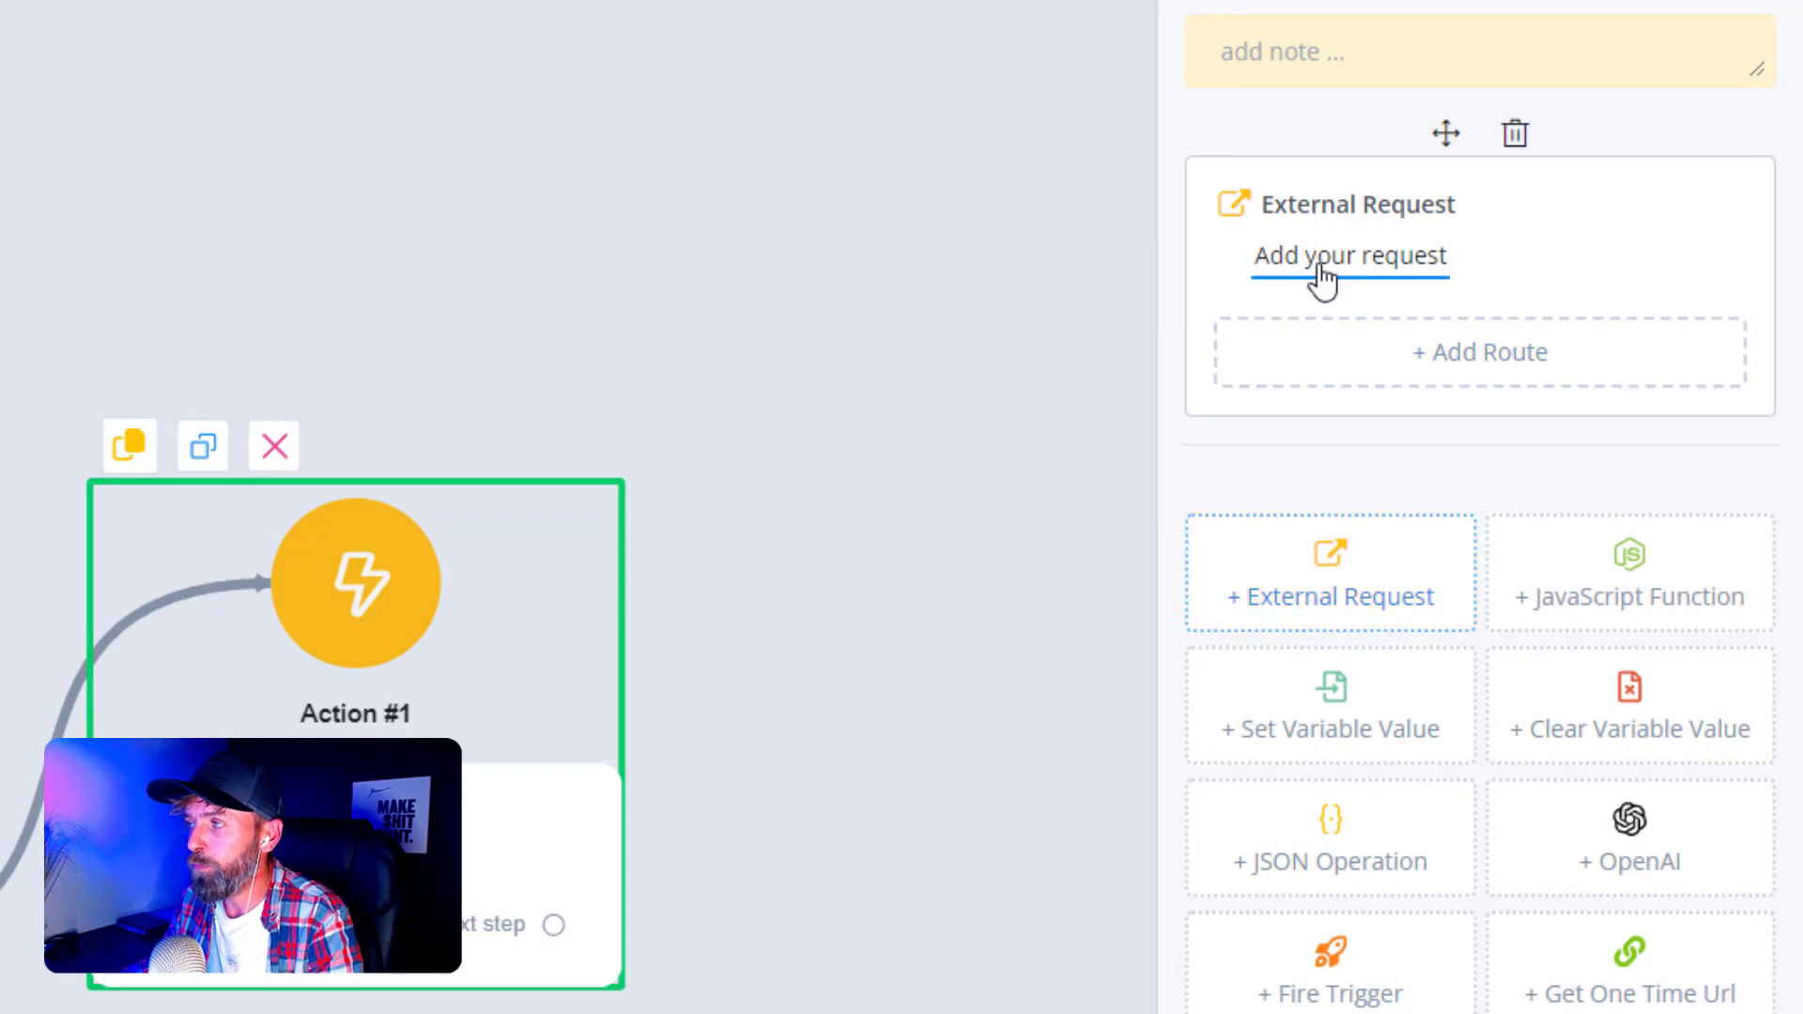
- Open the External Request's settings and focus its URL field
left_click(1315, 279)
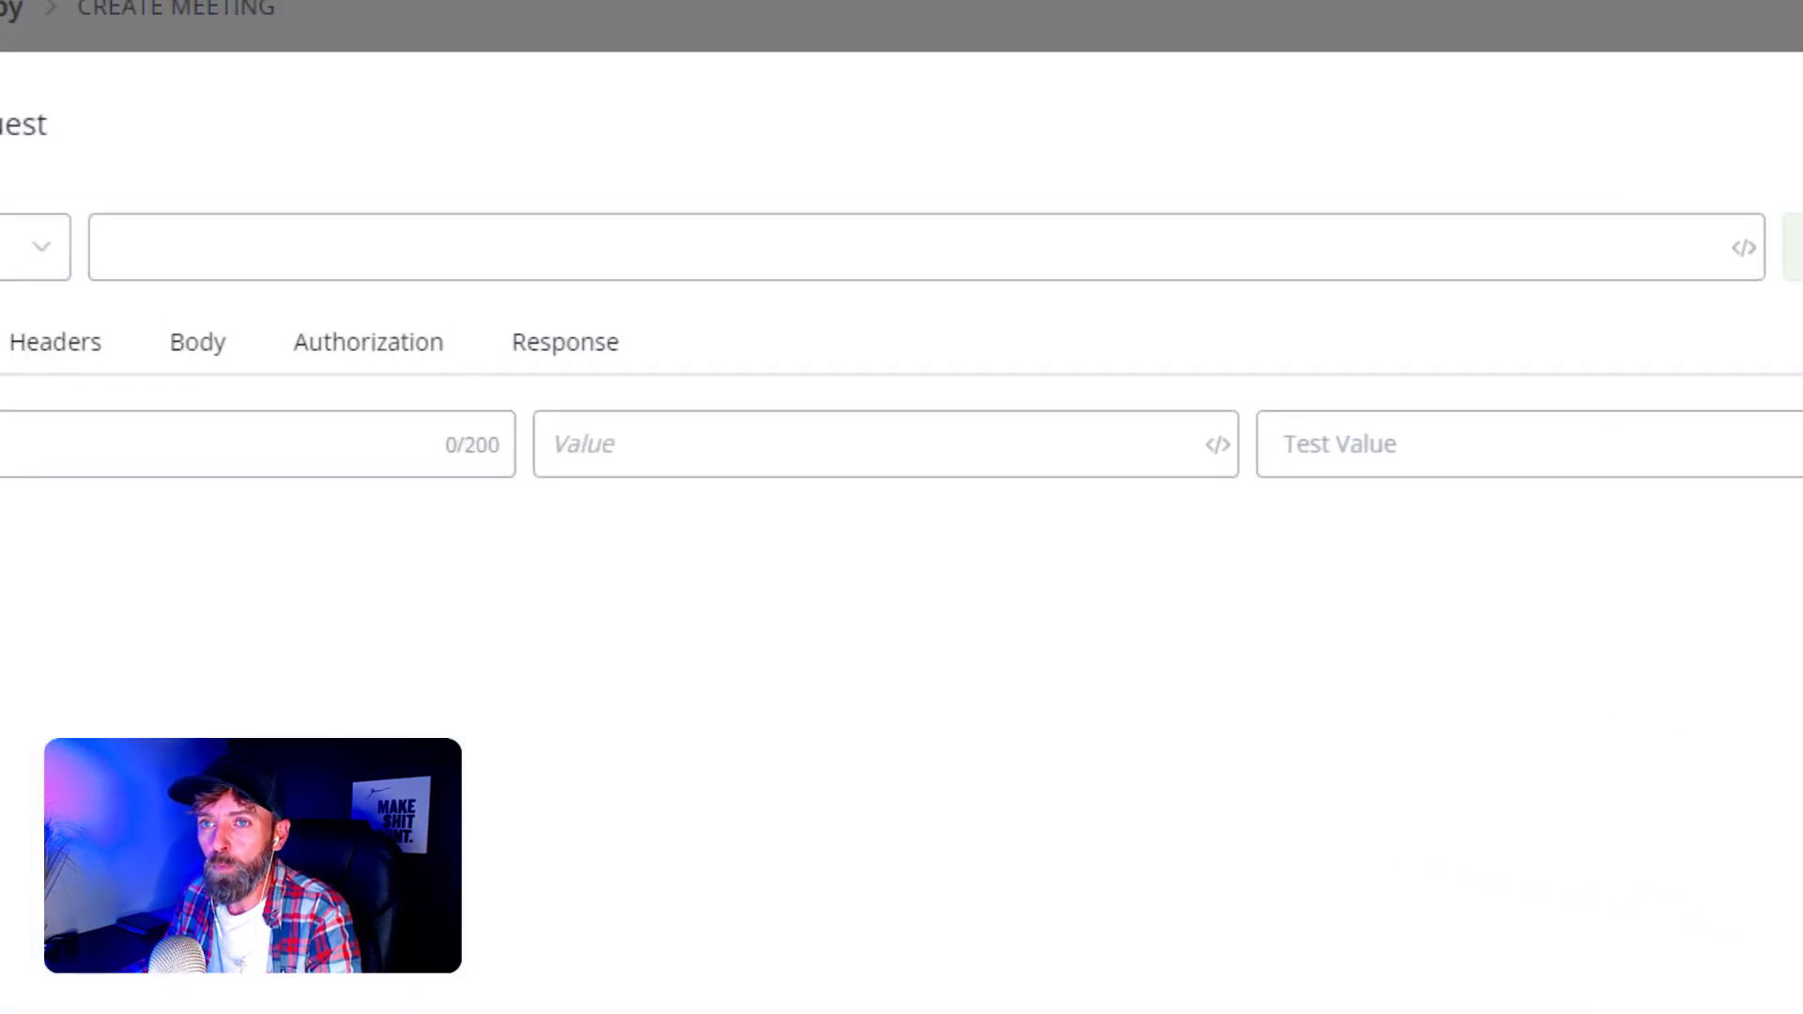
left_click(582, 346)
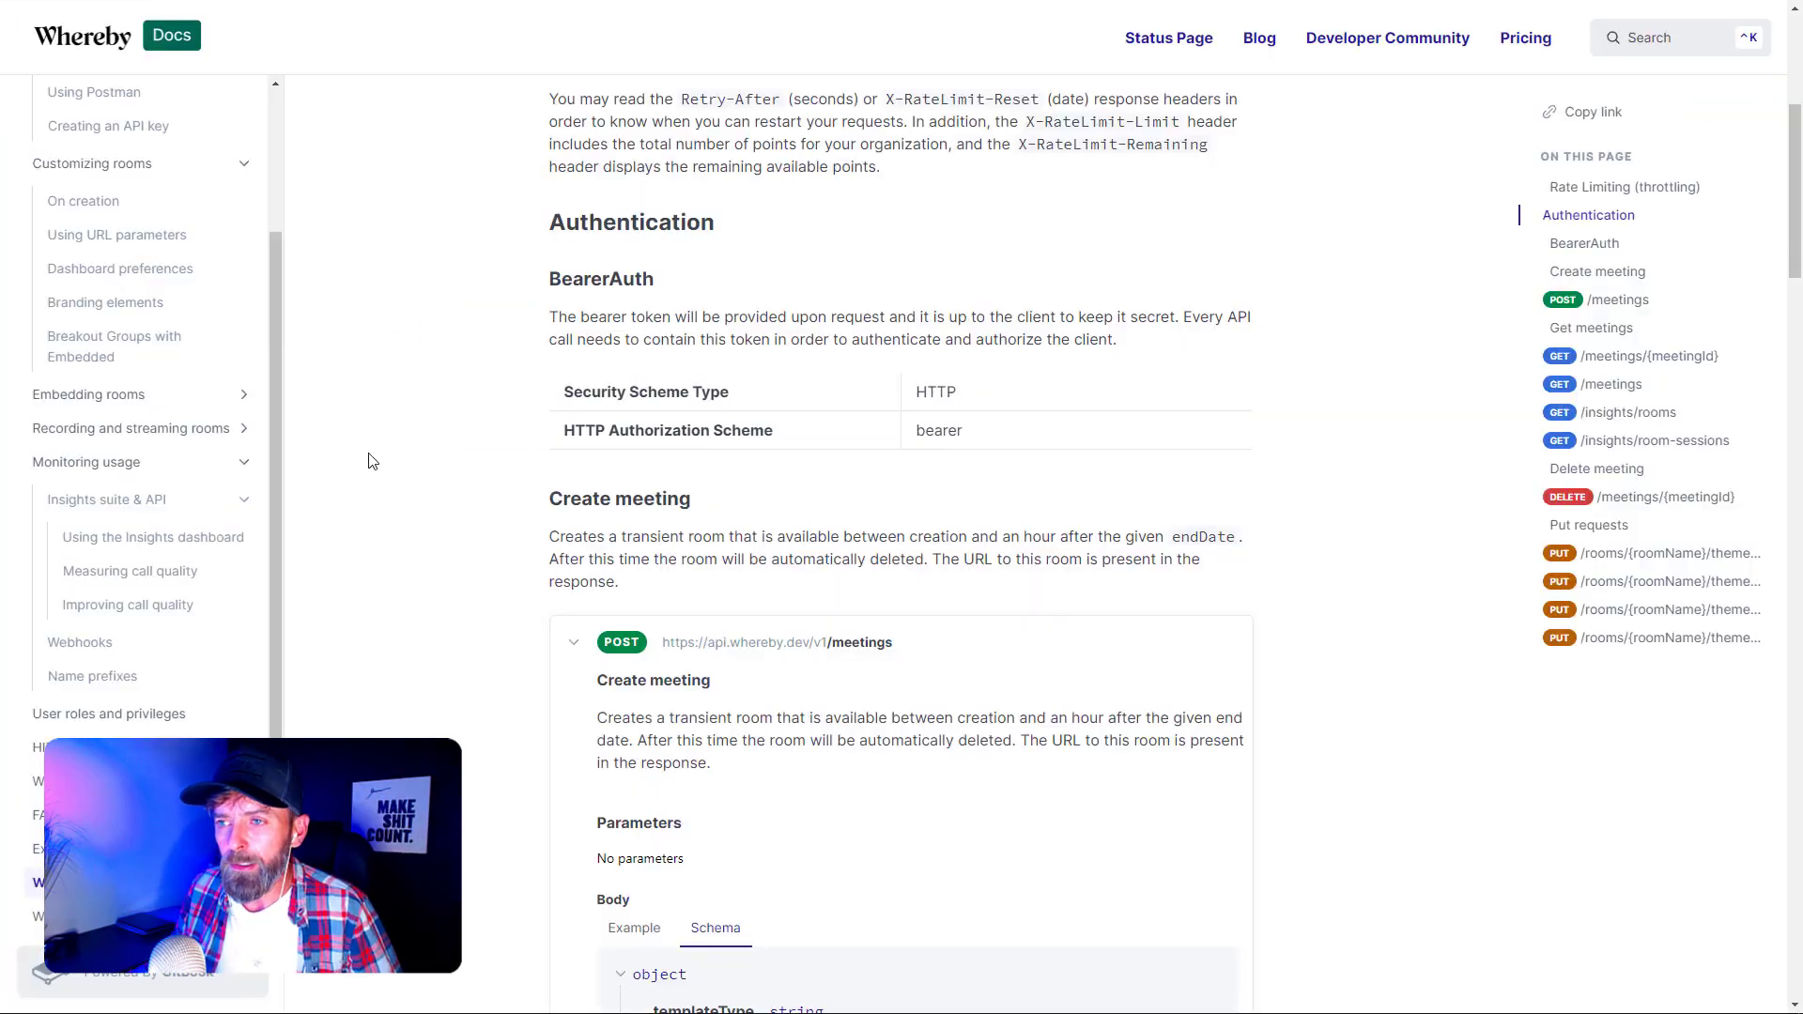
- Copy the Create meeting POST /meetings endpoint URL from the Whereby docs and return to Flochat
scroll(432, 540, "down", 1)
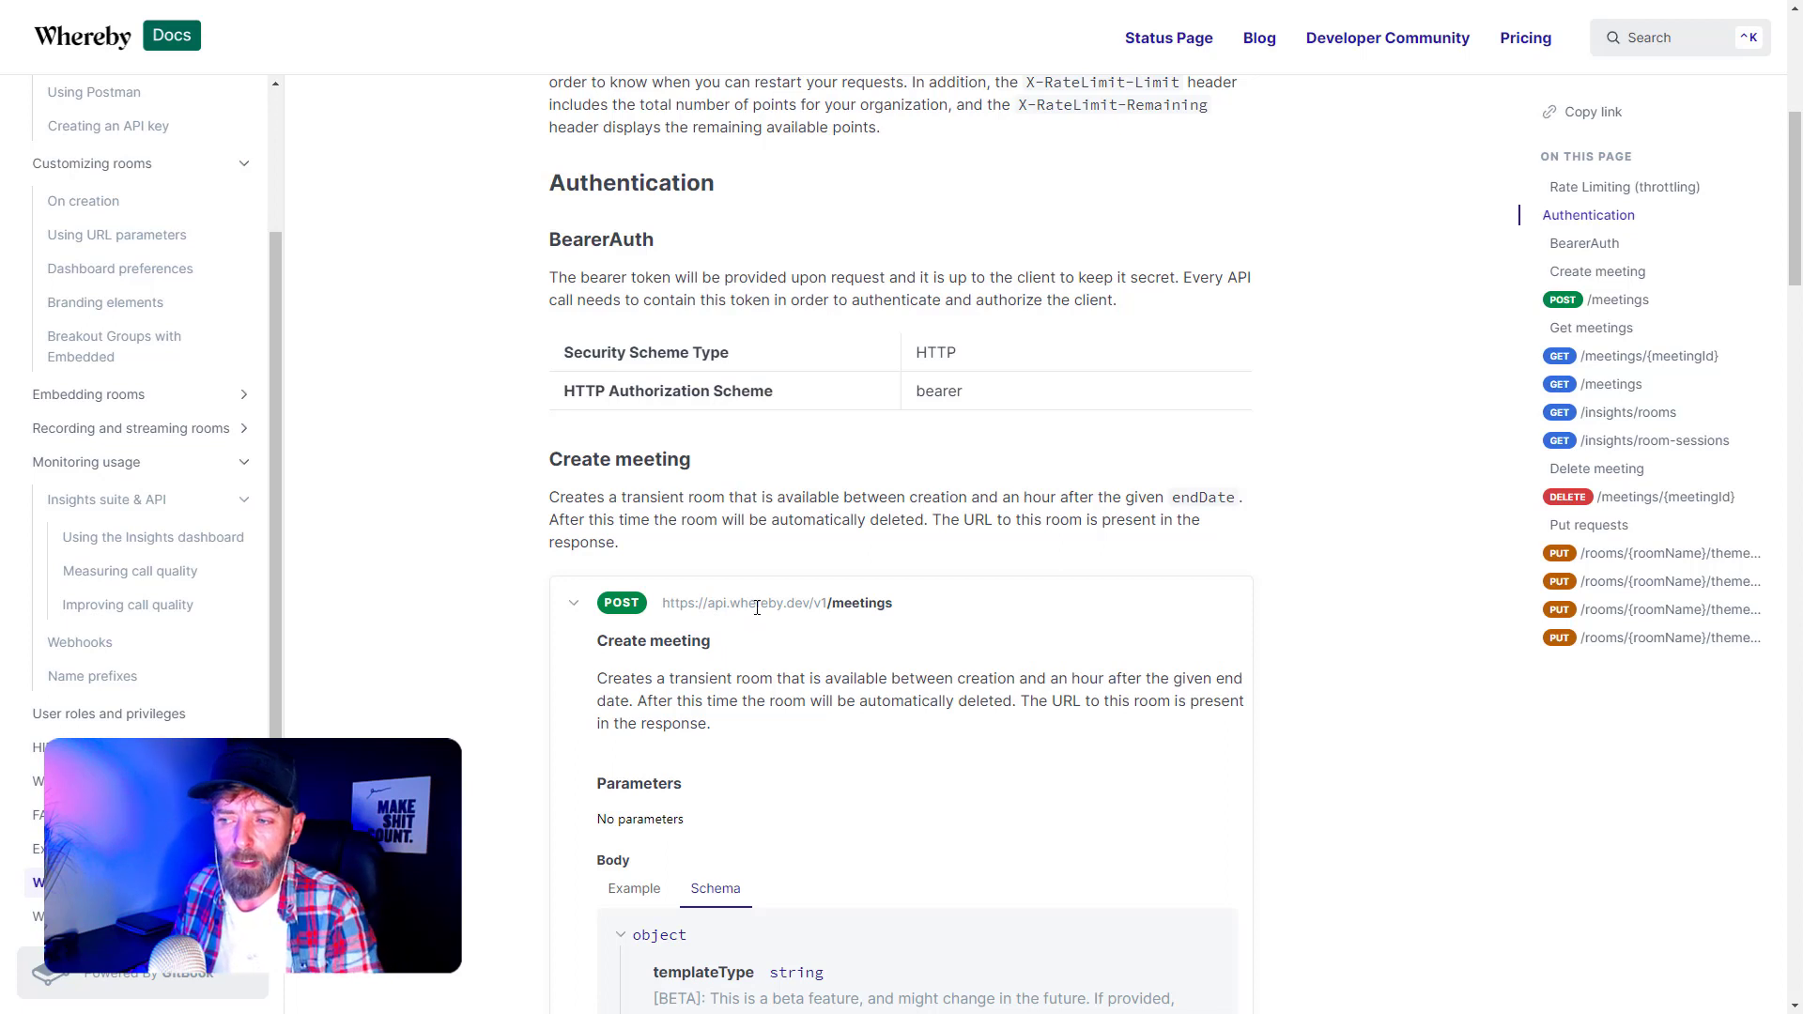
left_click(905, 606)
left_click(904, 606)
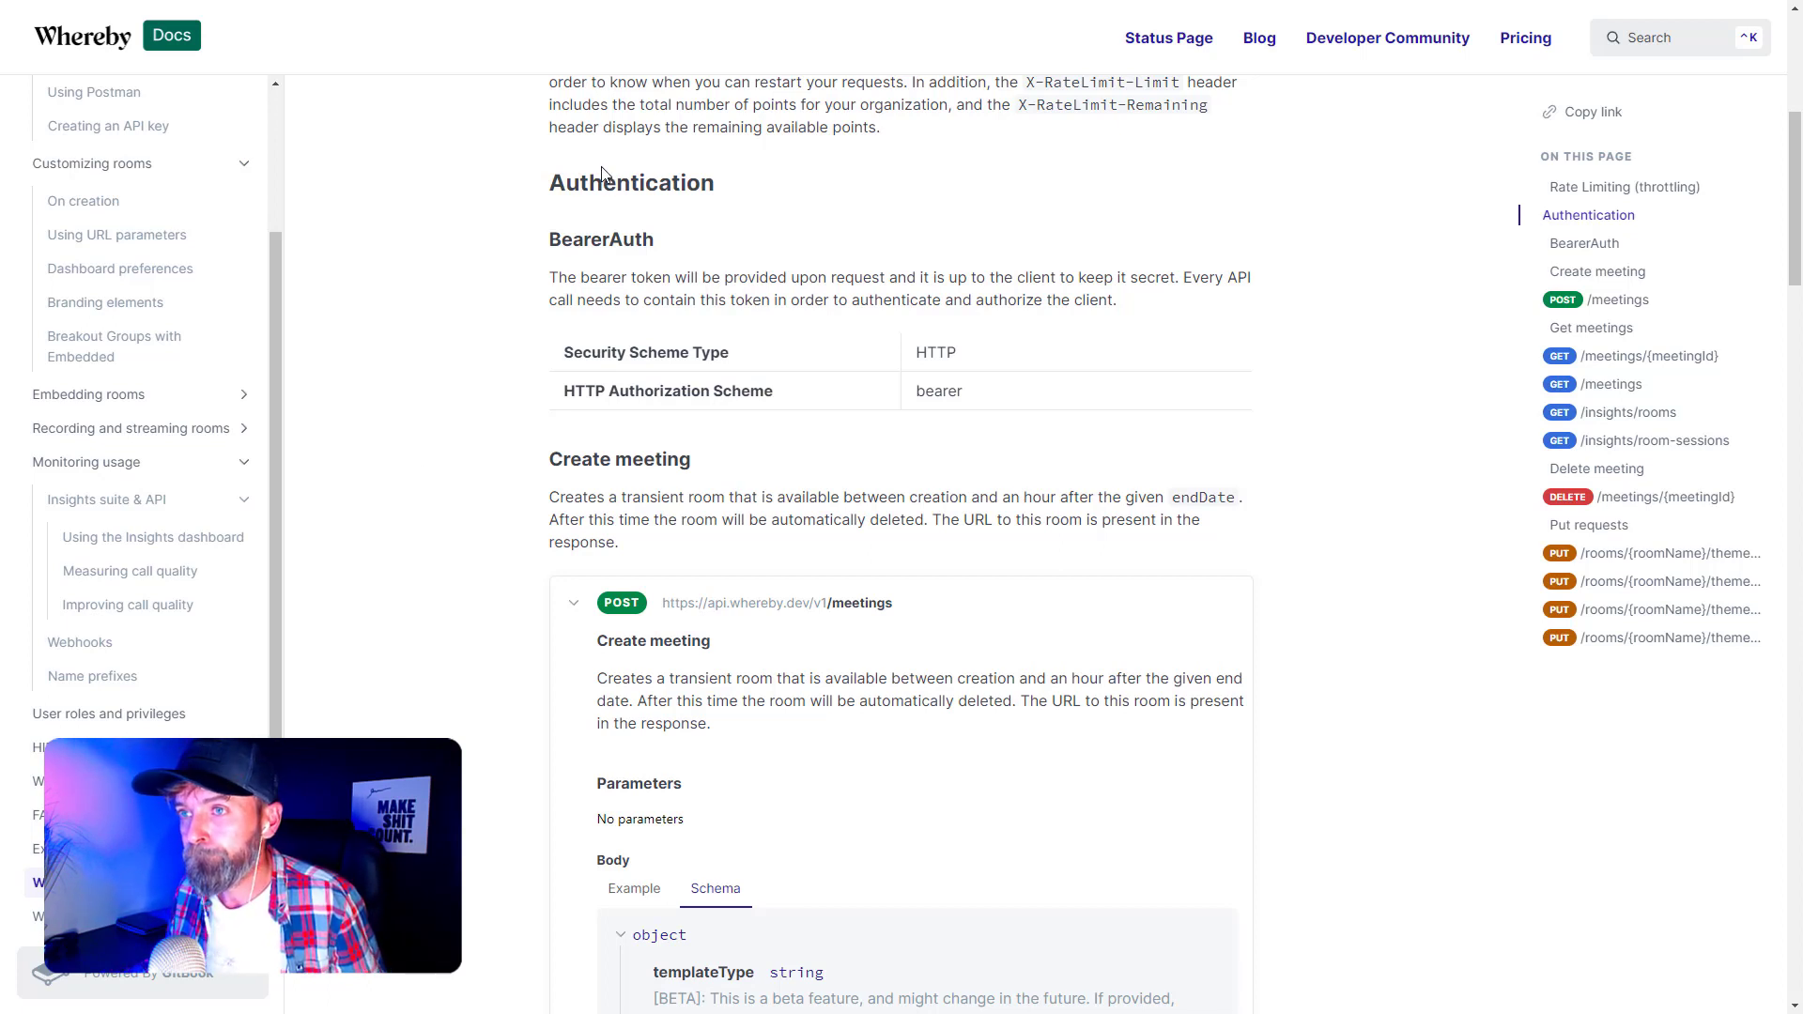
key("ctrl+Tab")
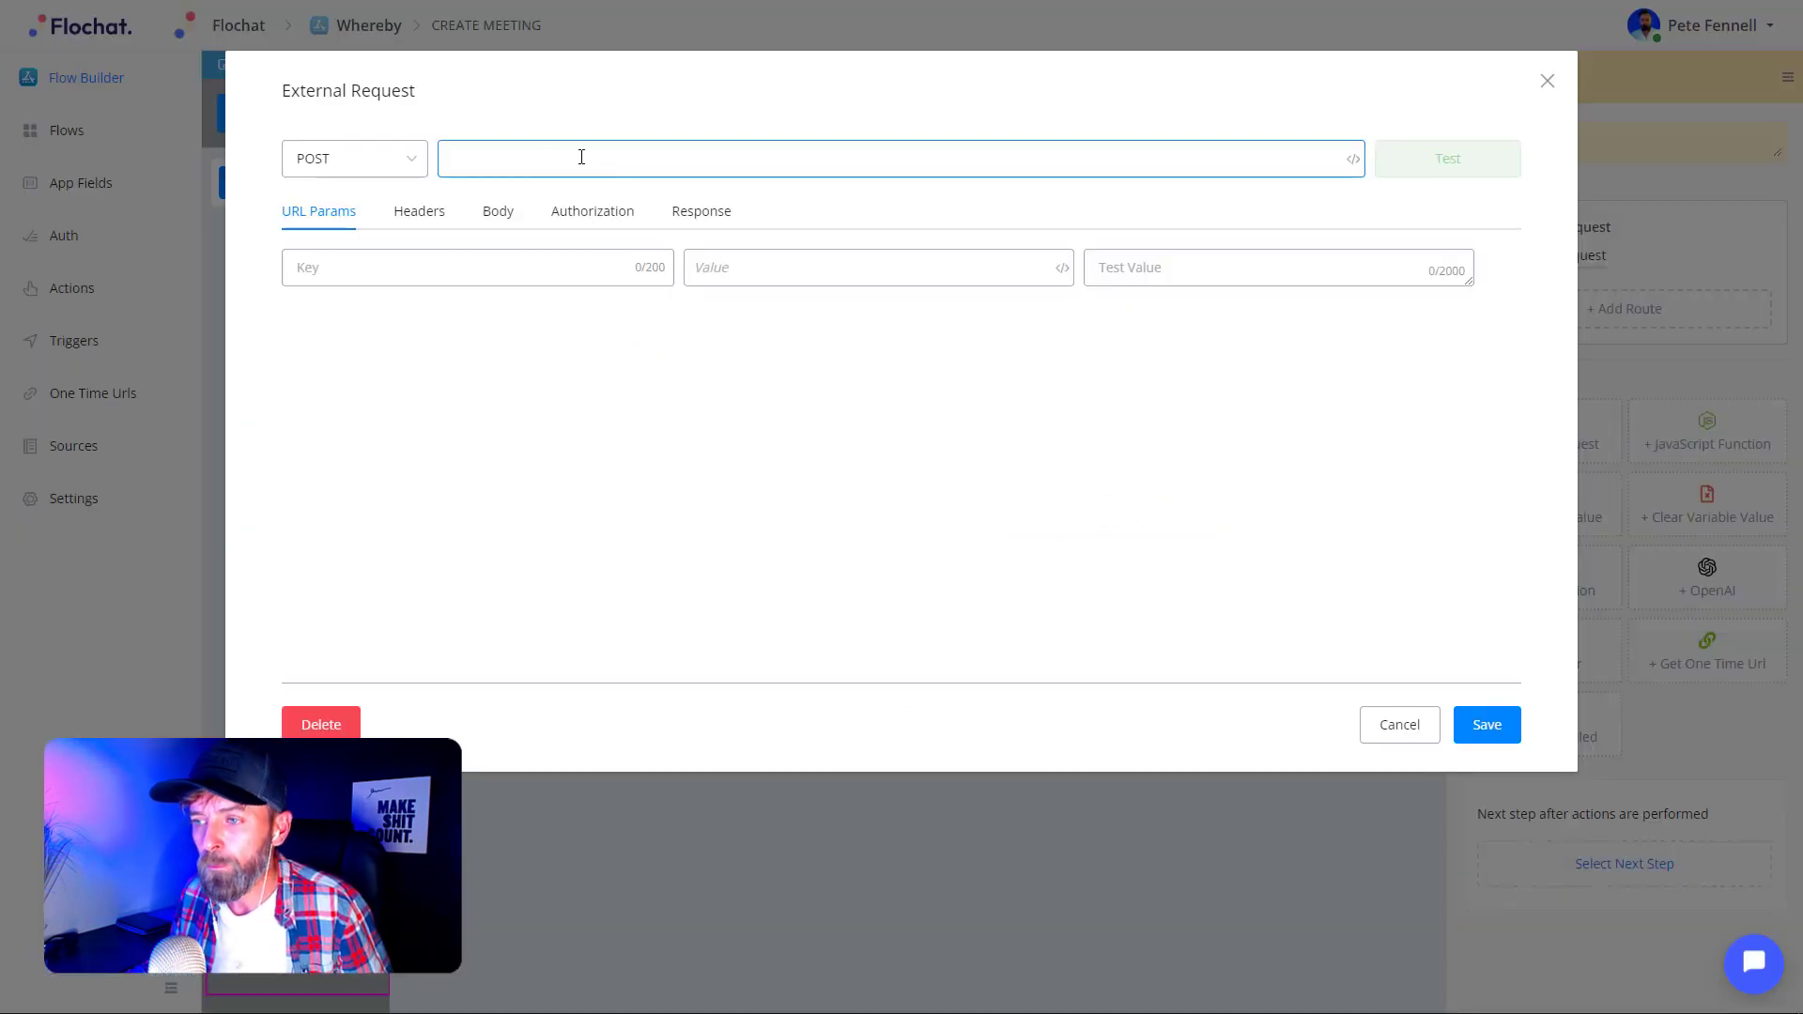
left_click(468, 158)
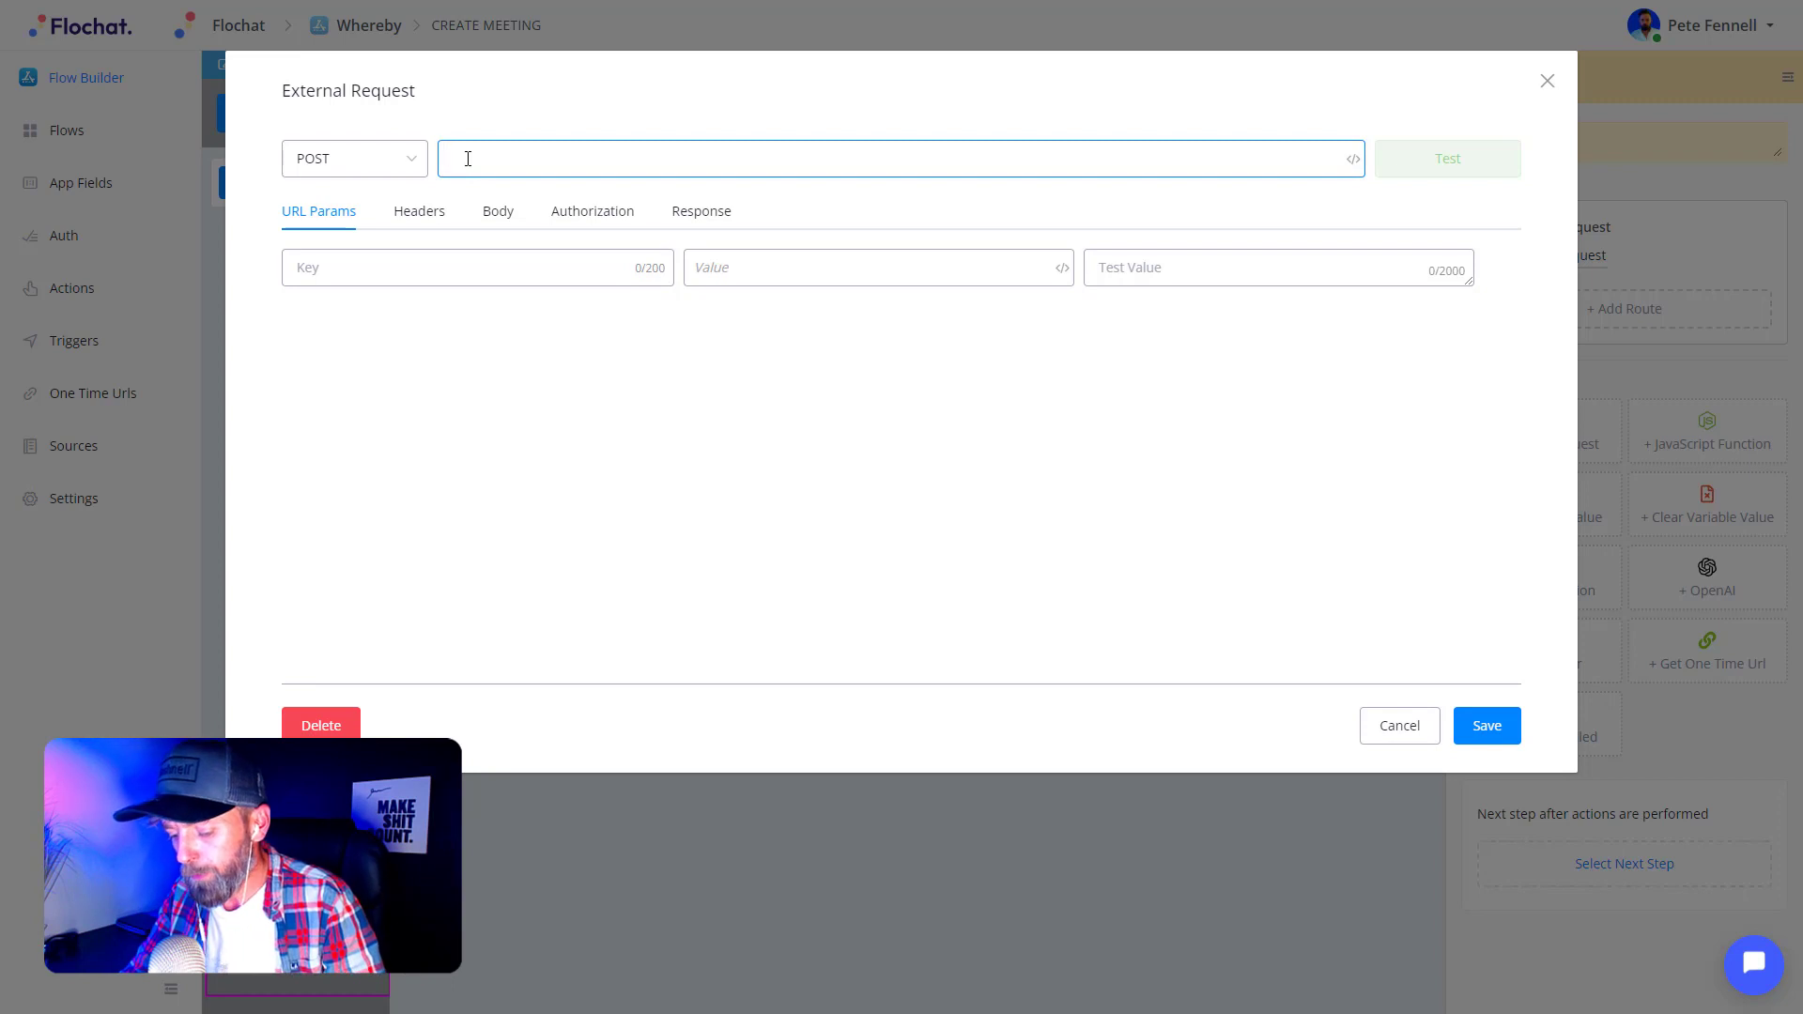
key("ctrl+v")
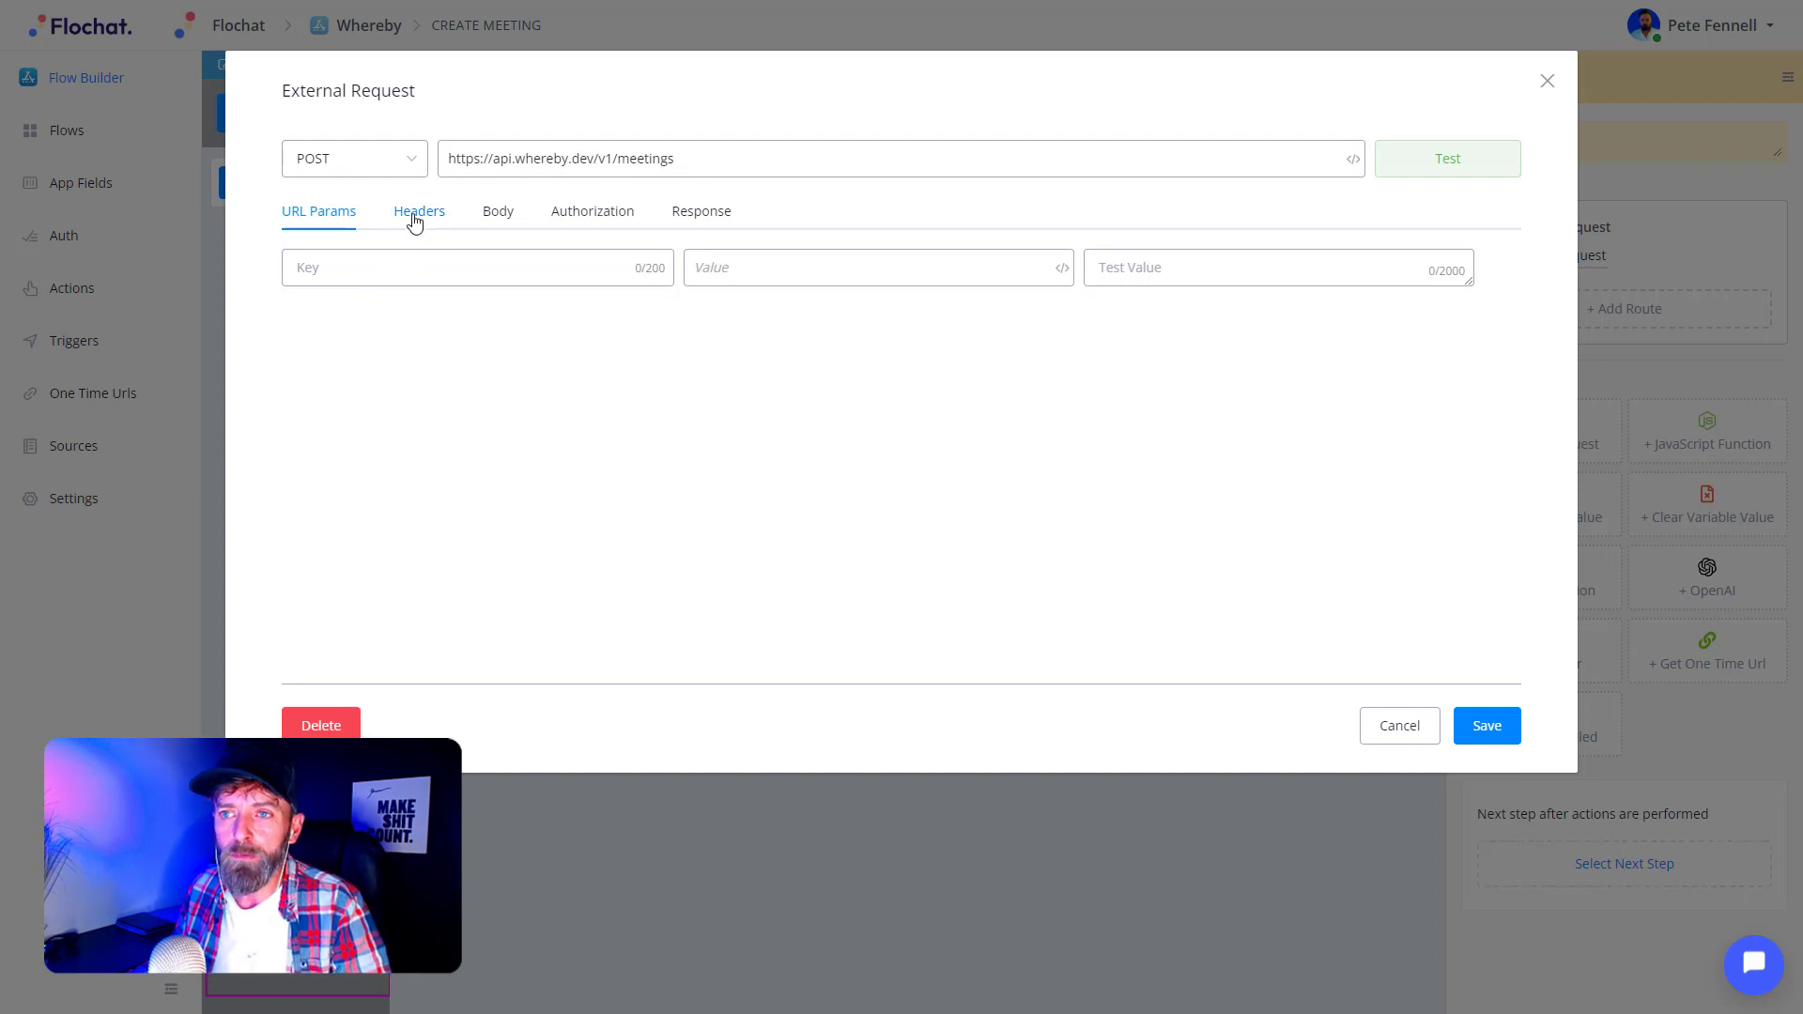
left_click(415, 221)
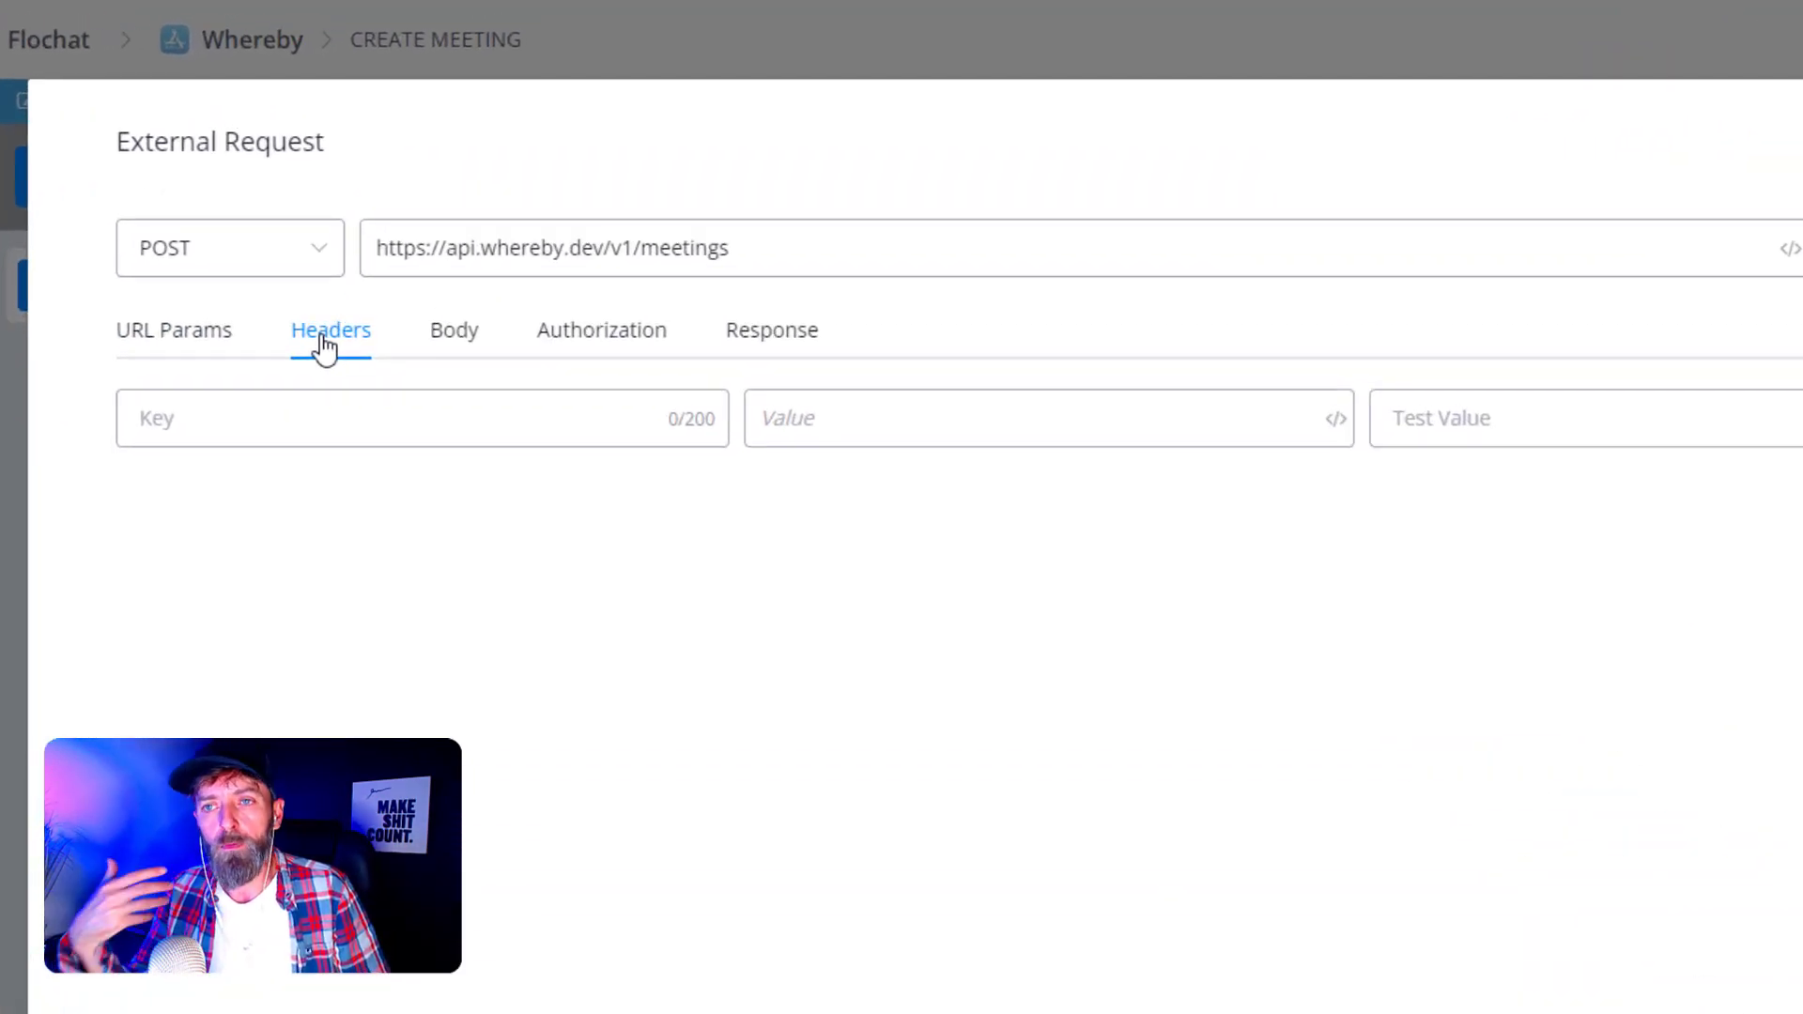
left_click(272, 417)
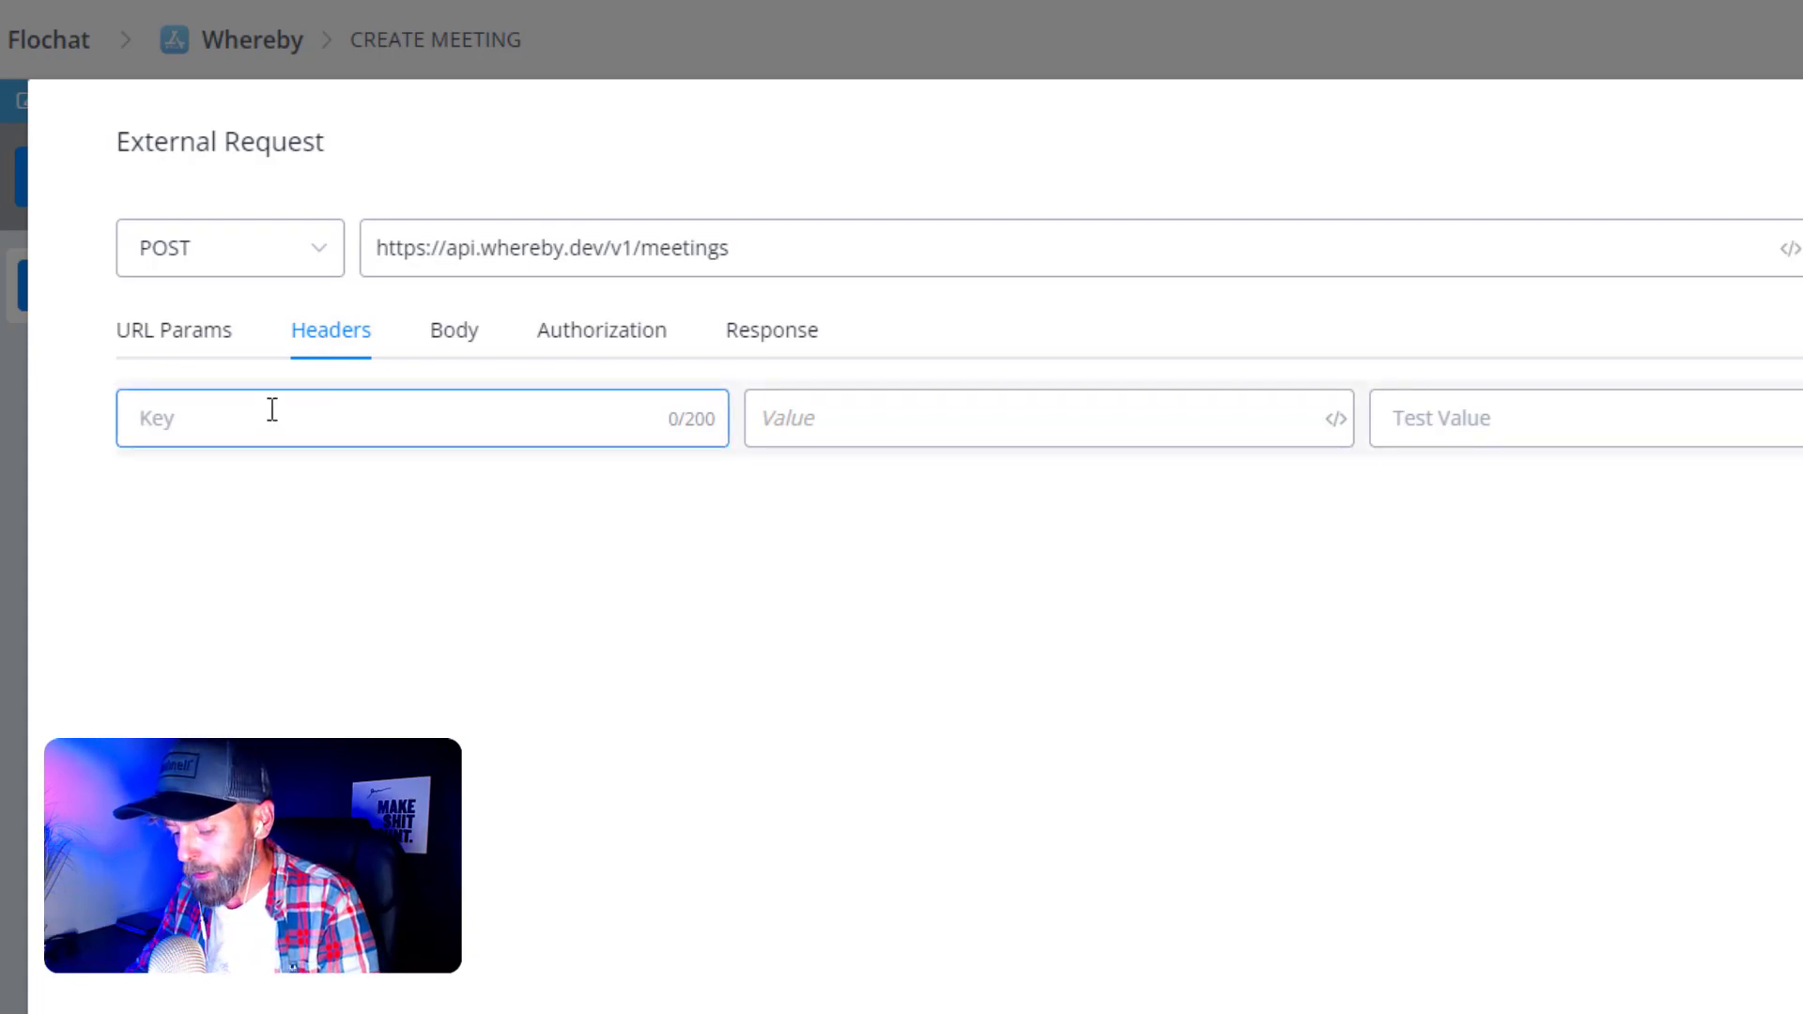
type("Auth")
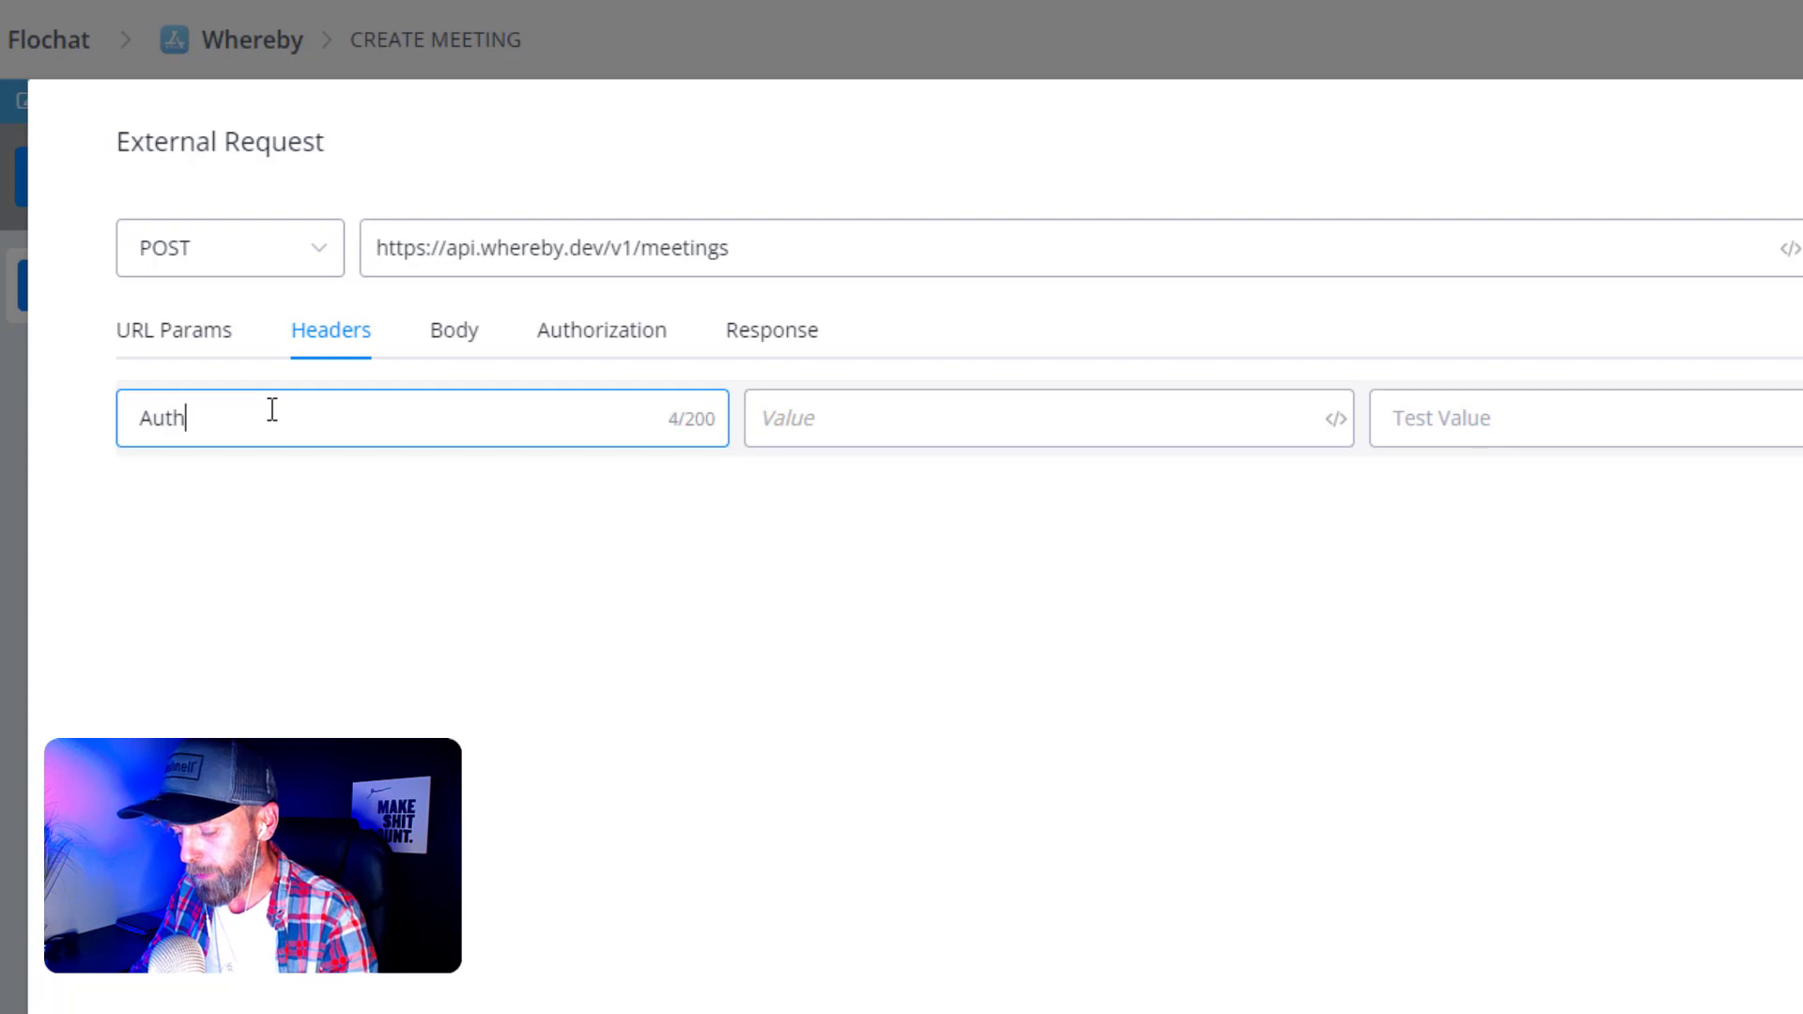
type("orization")
left_click(120, 545)
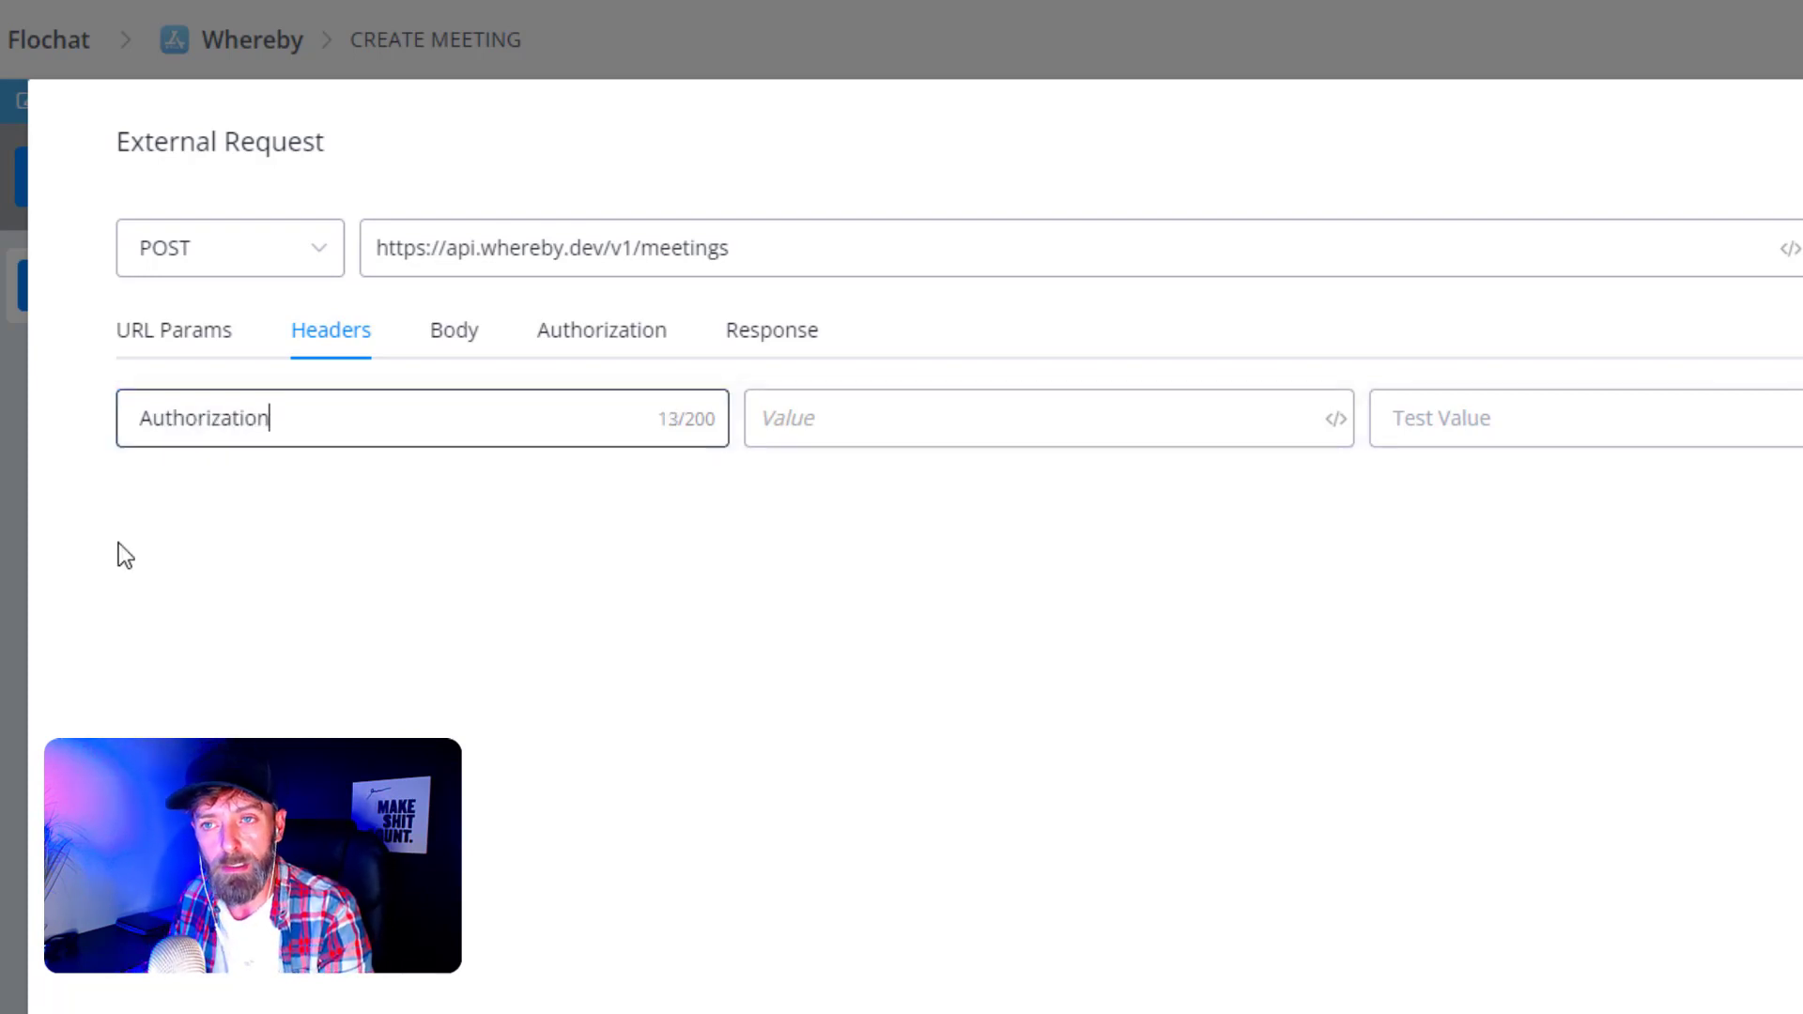
left_click(824, 419)
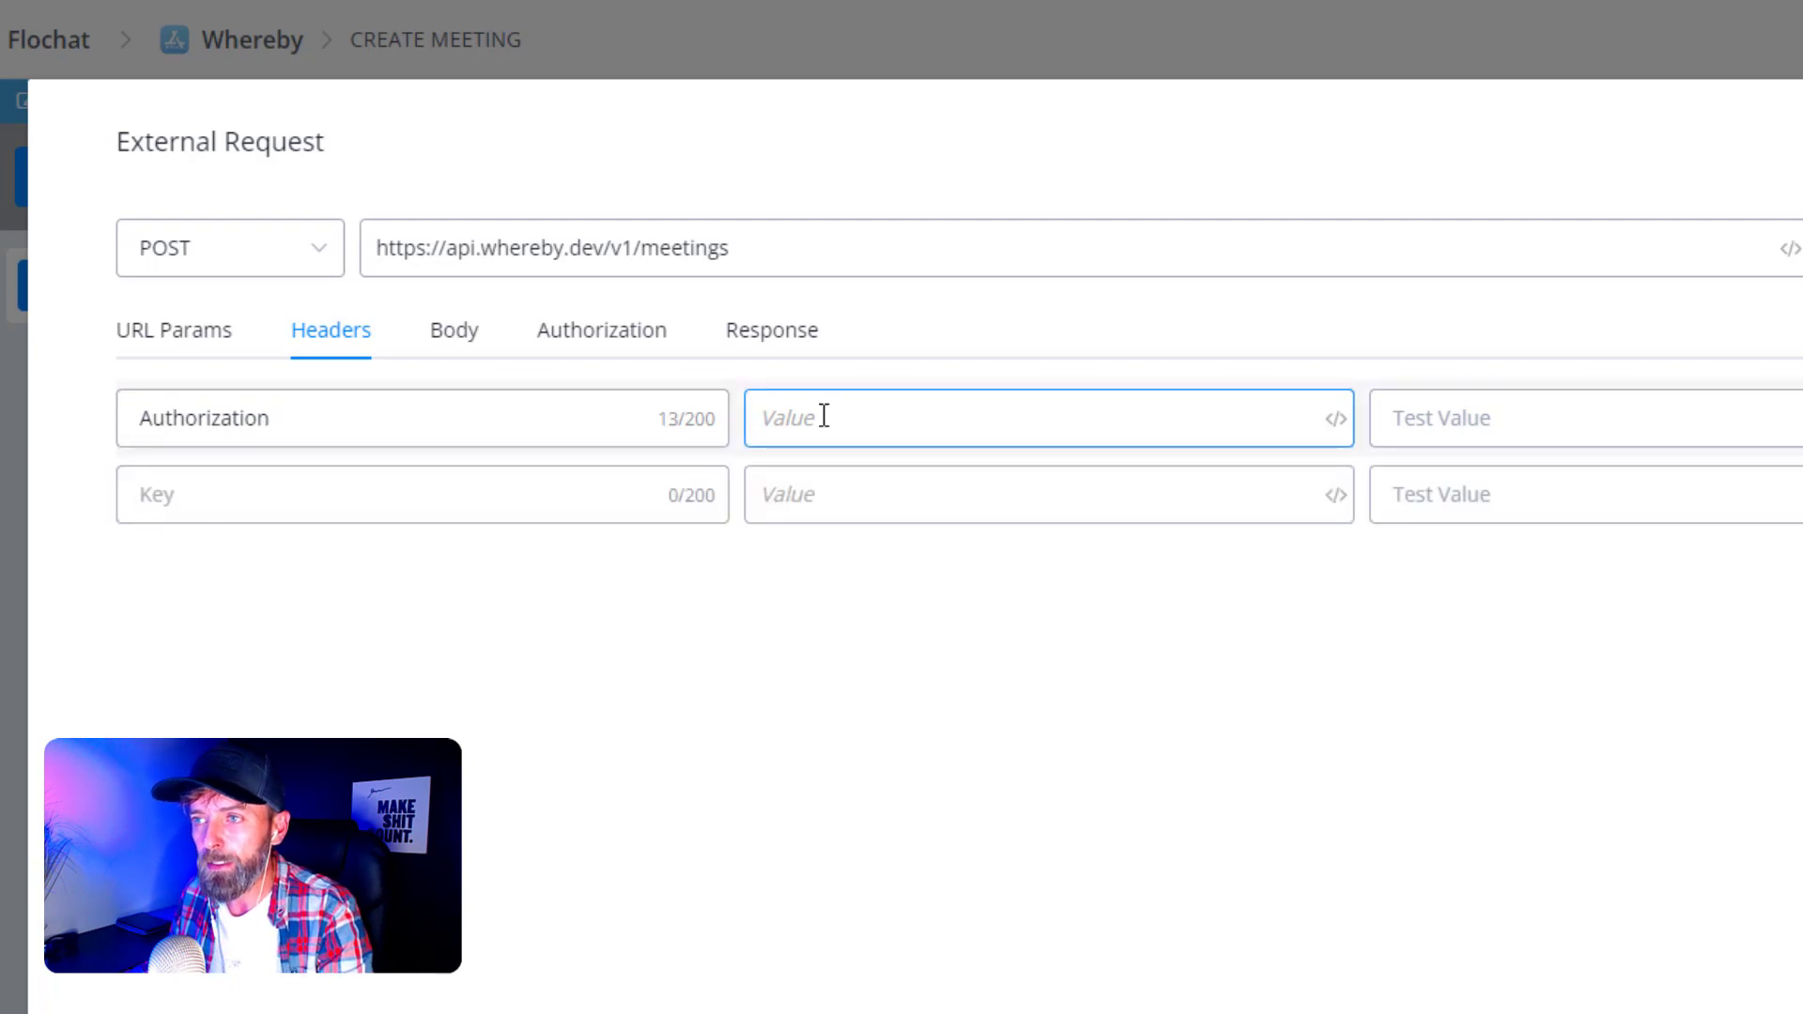
type("Bearer")
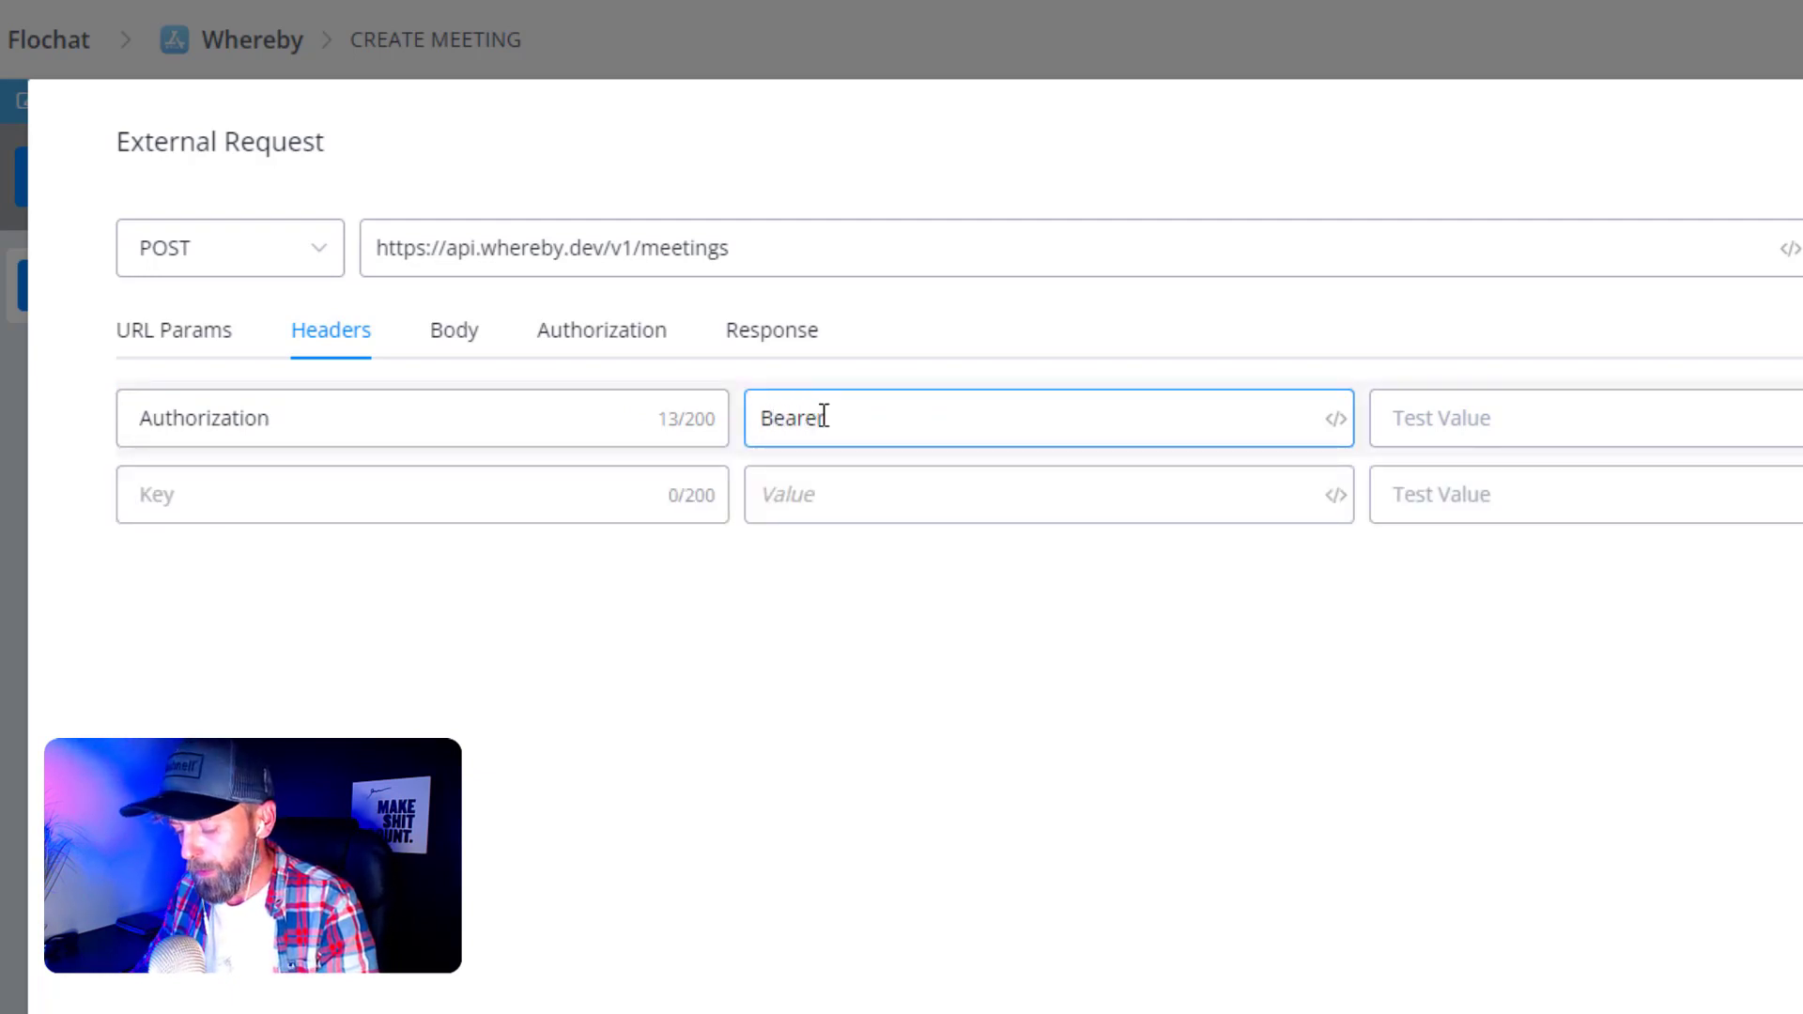
type(" {{")
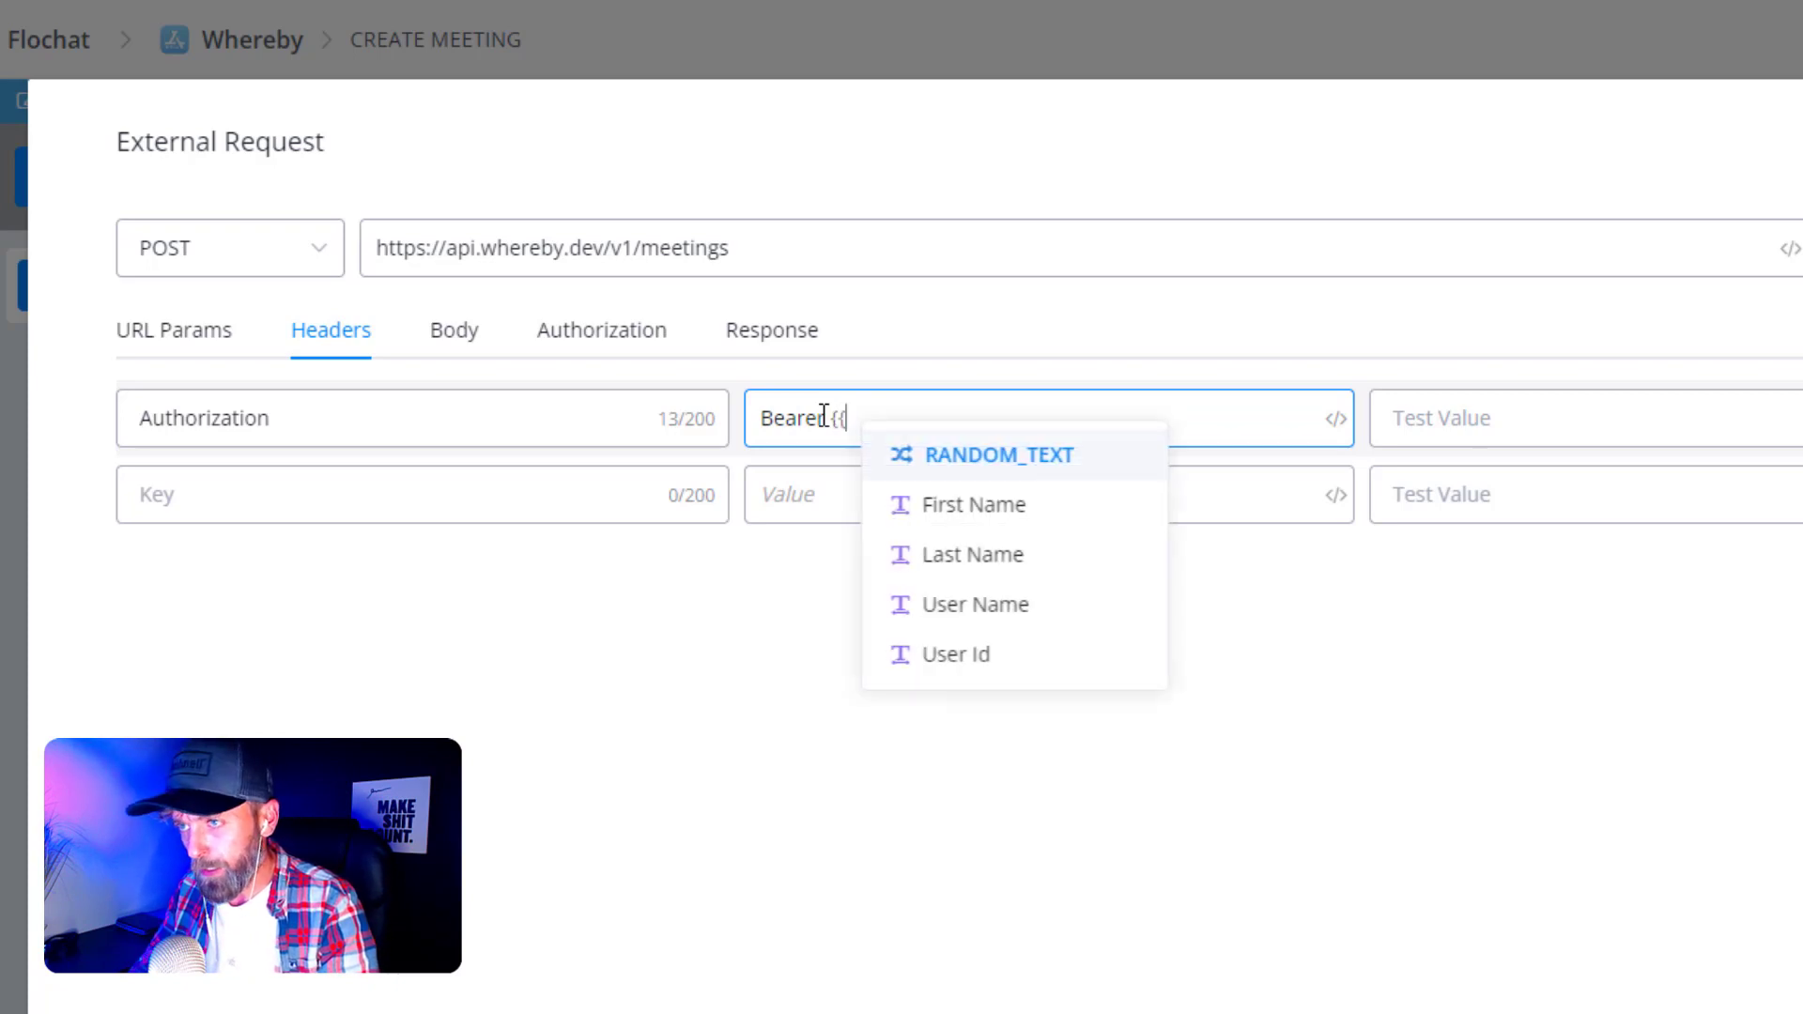
type("api")
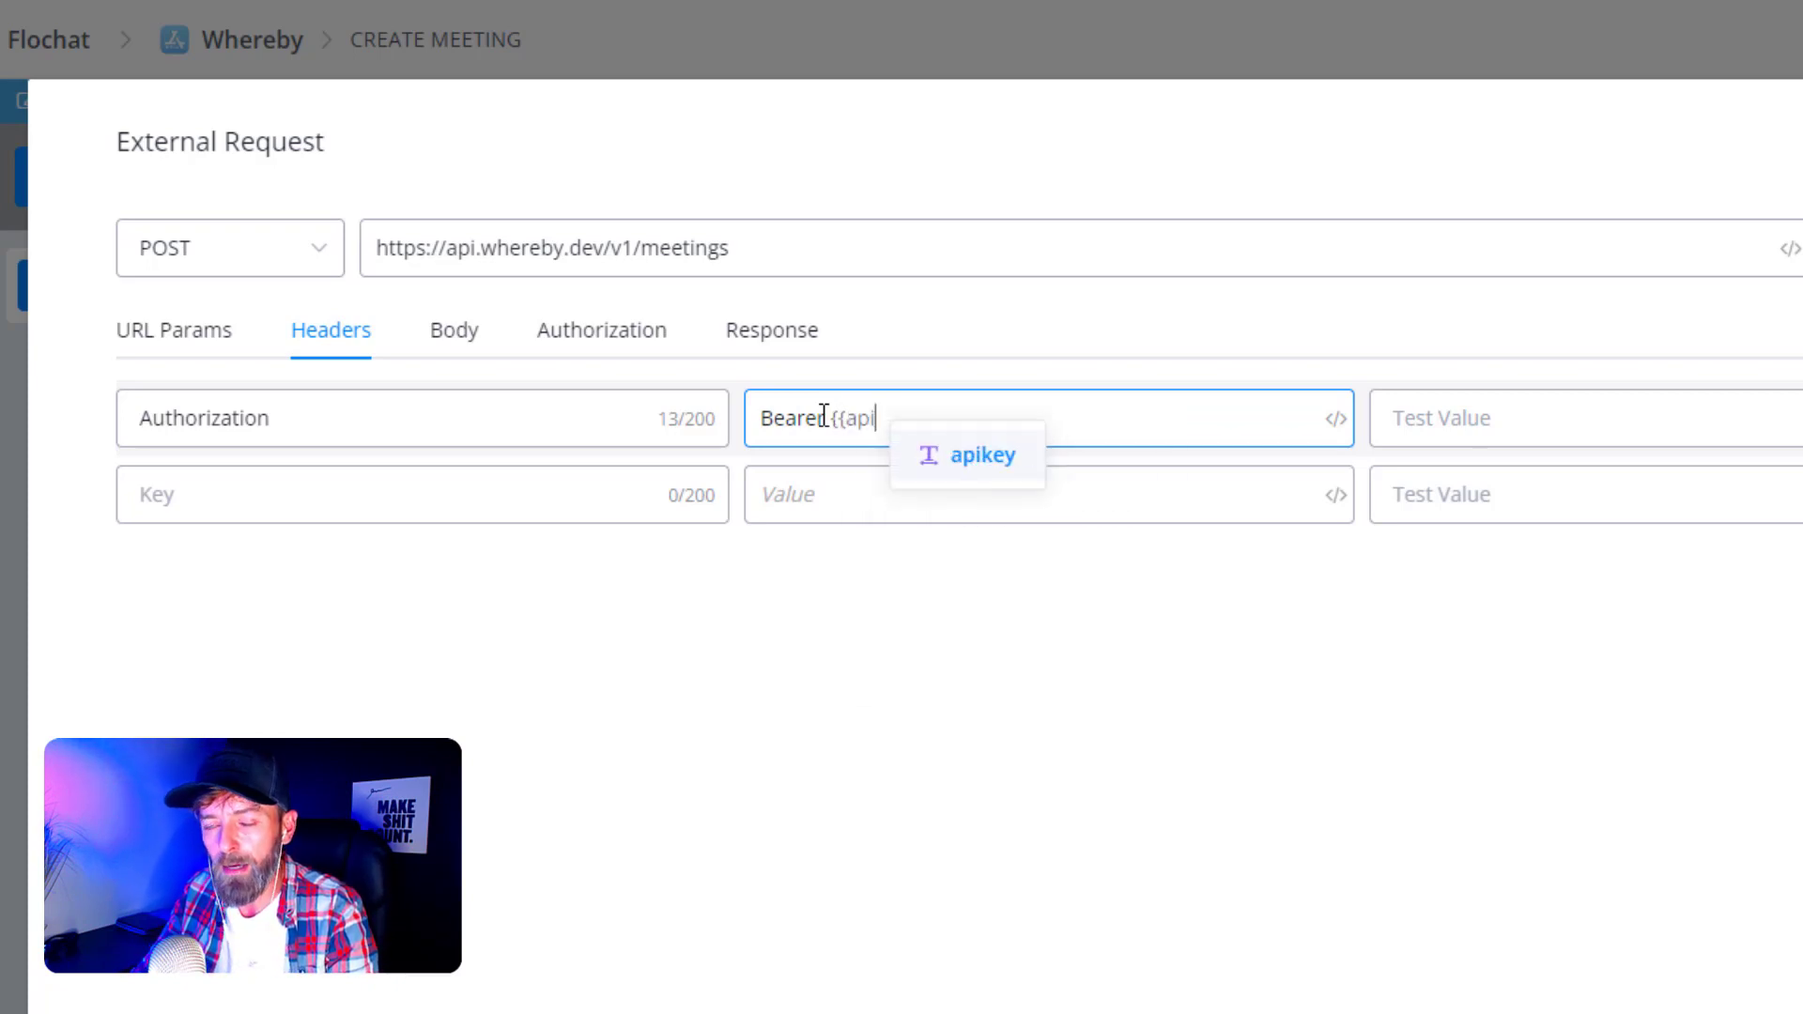
left_click(969, 457)
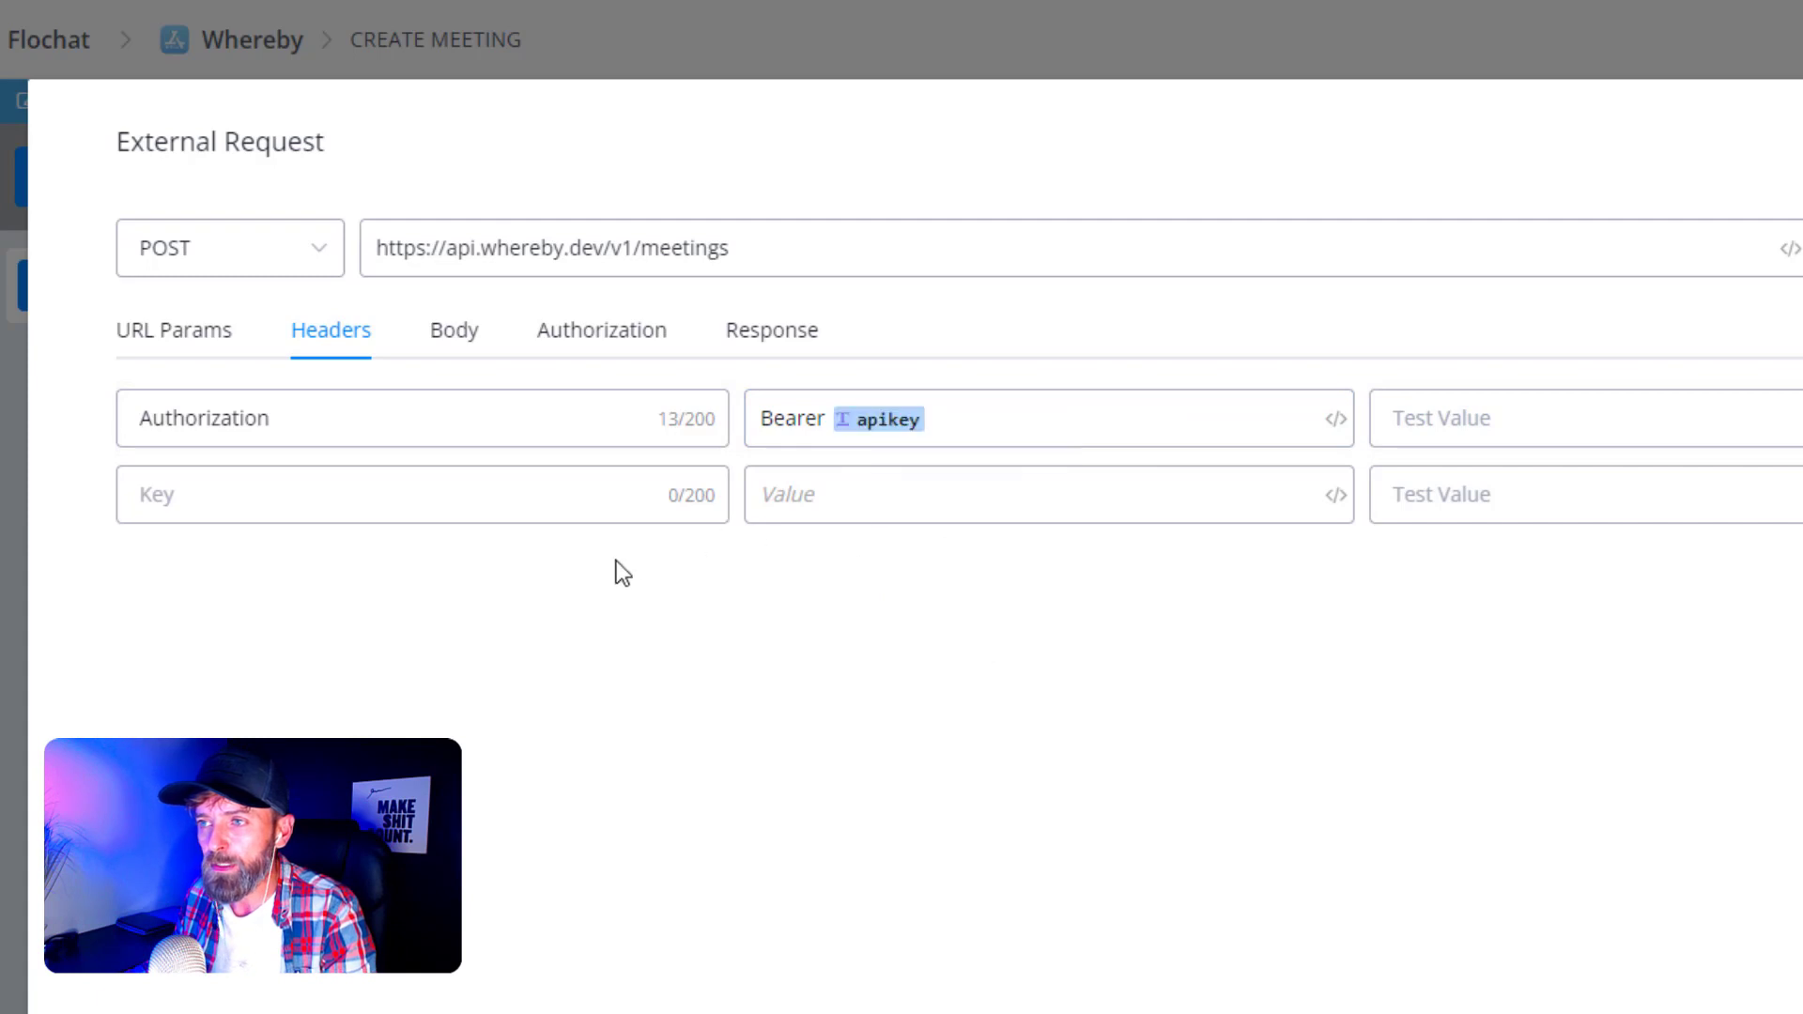
left_click(925, 430)
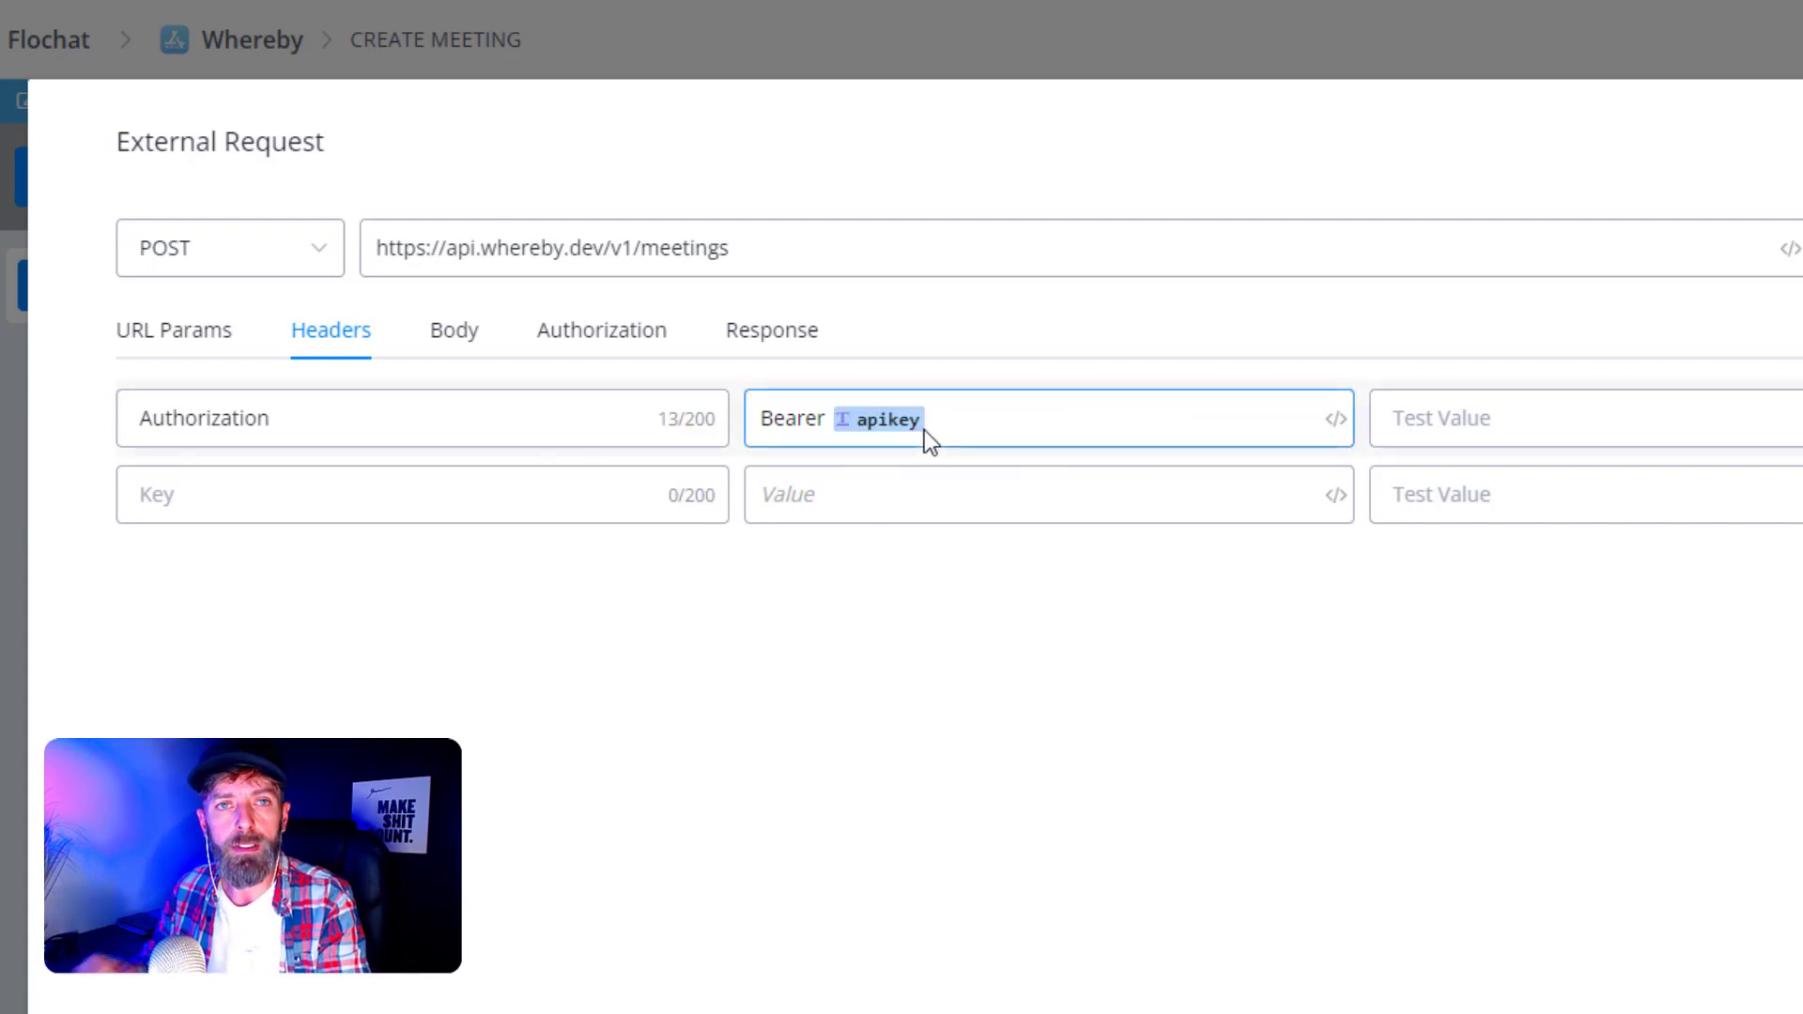
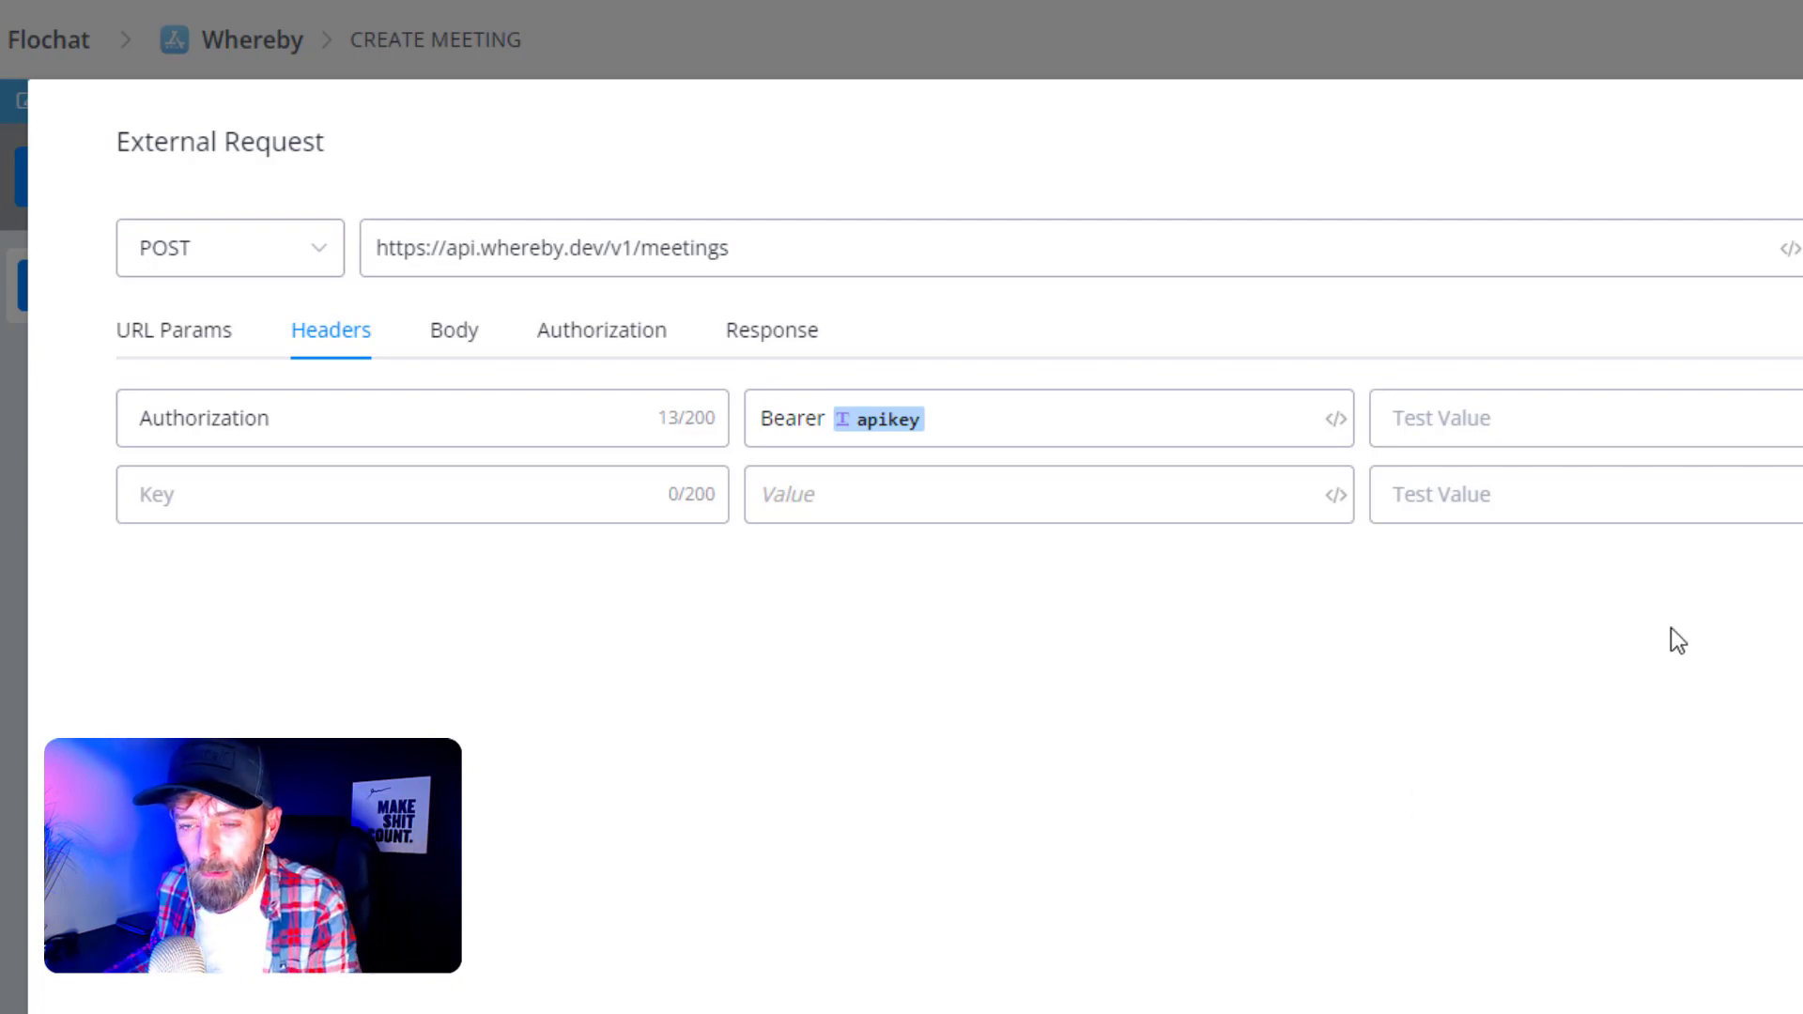
- Paste the full bearer token as the Authorization header's test value, then go to the request body settings
left_click(1446, 399)
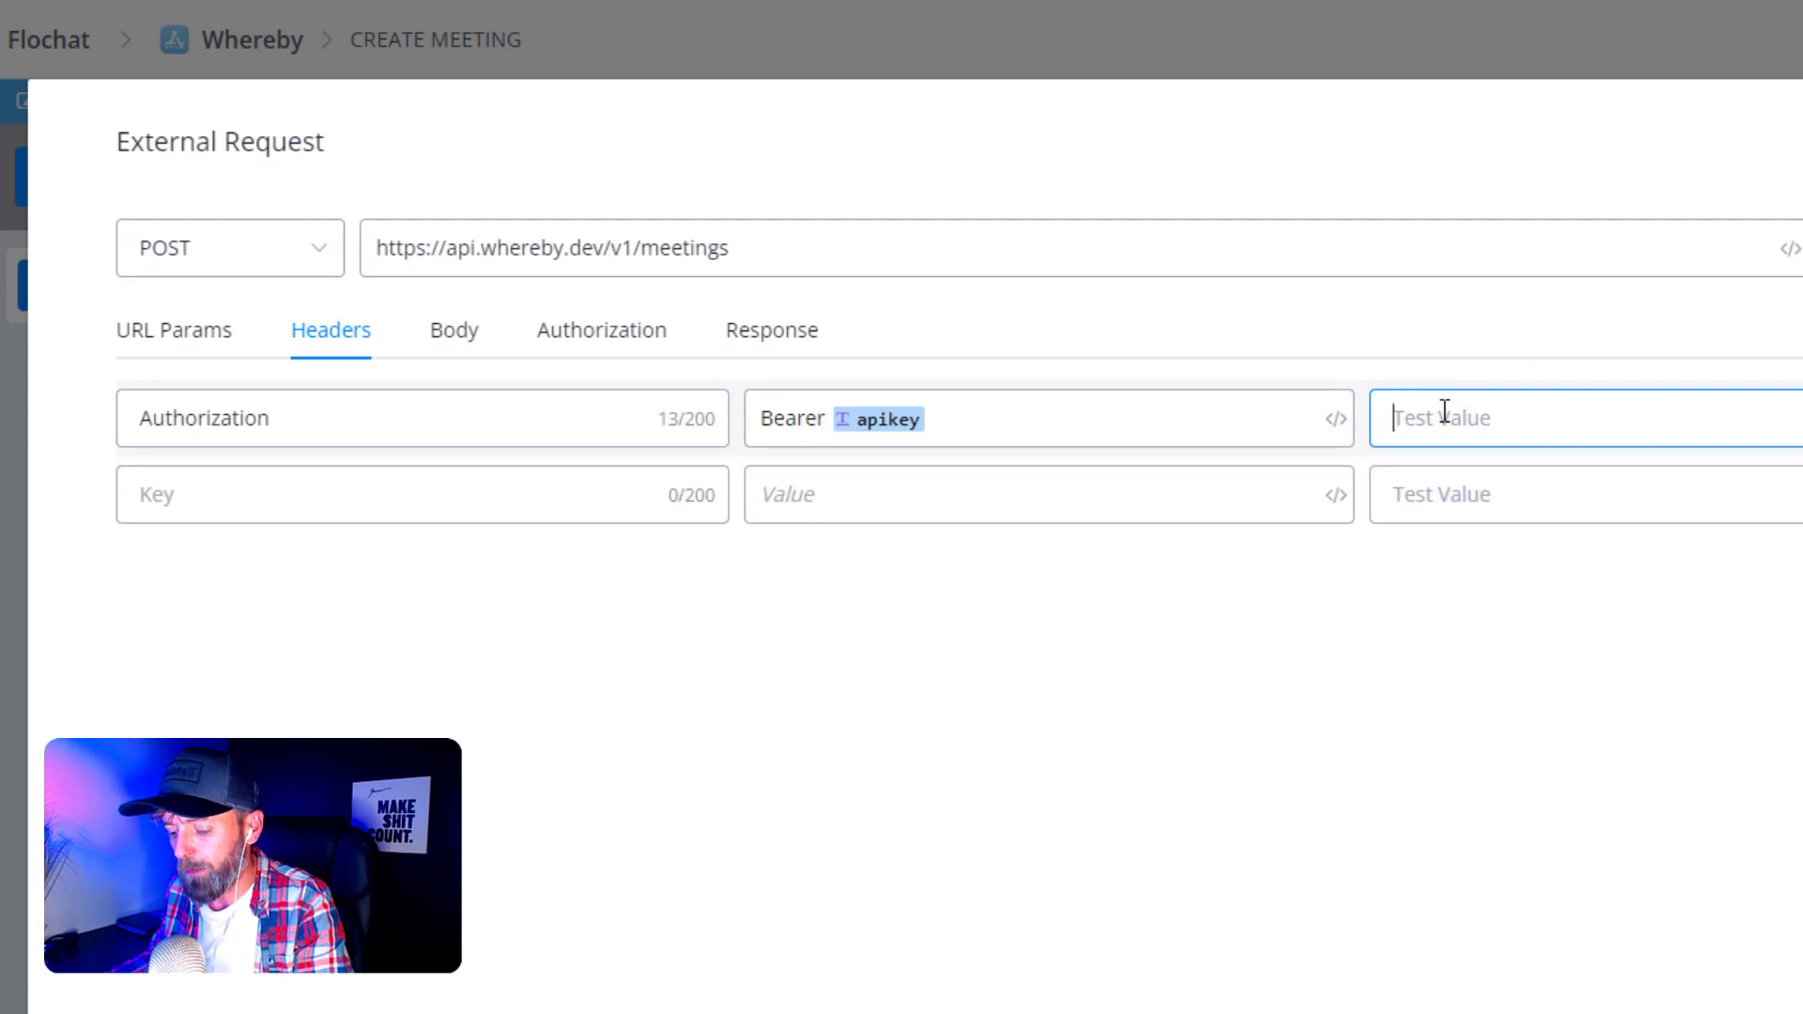
key("ctrl+v")
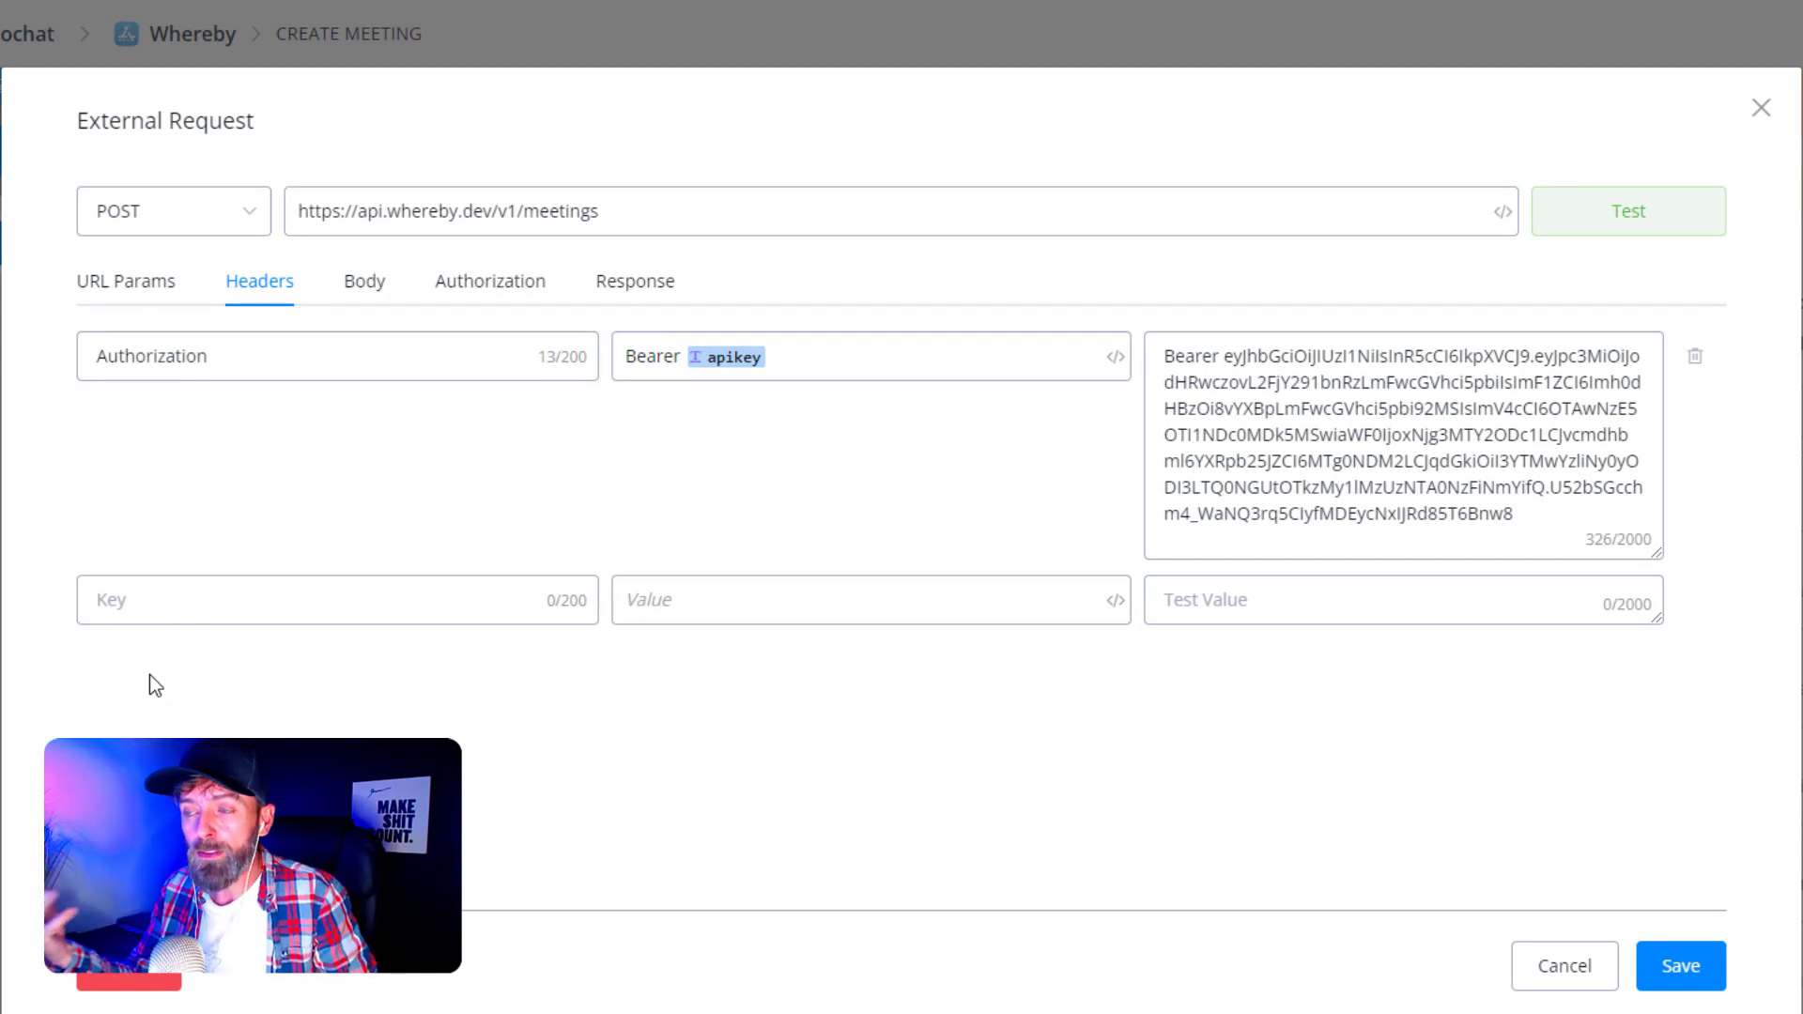
left_click(1278, 423)
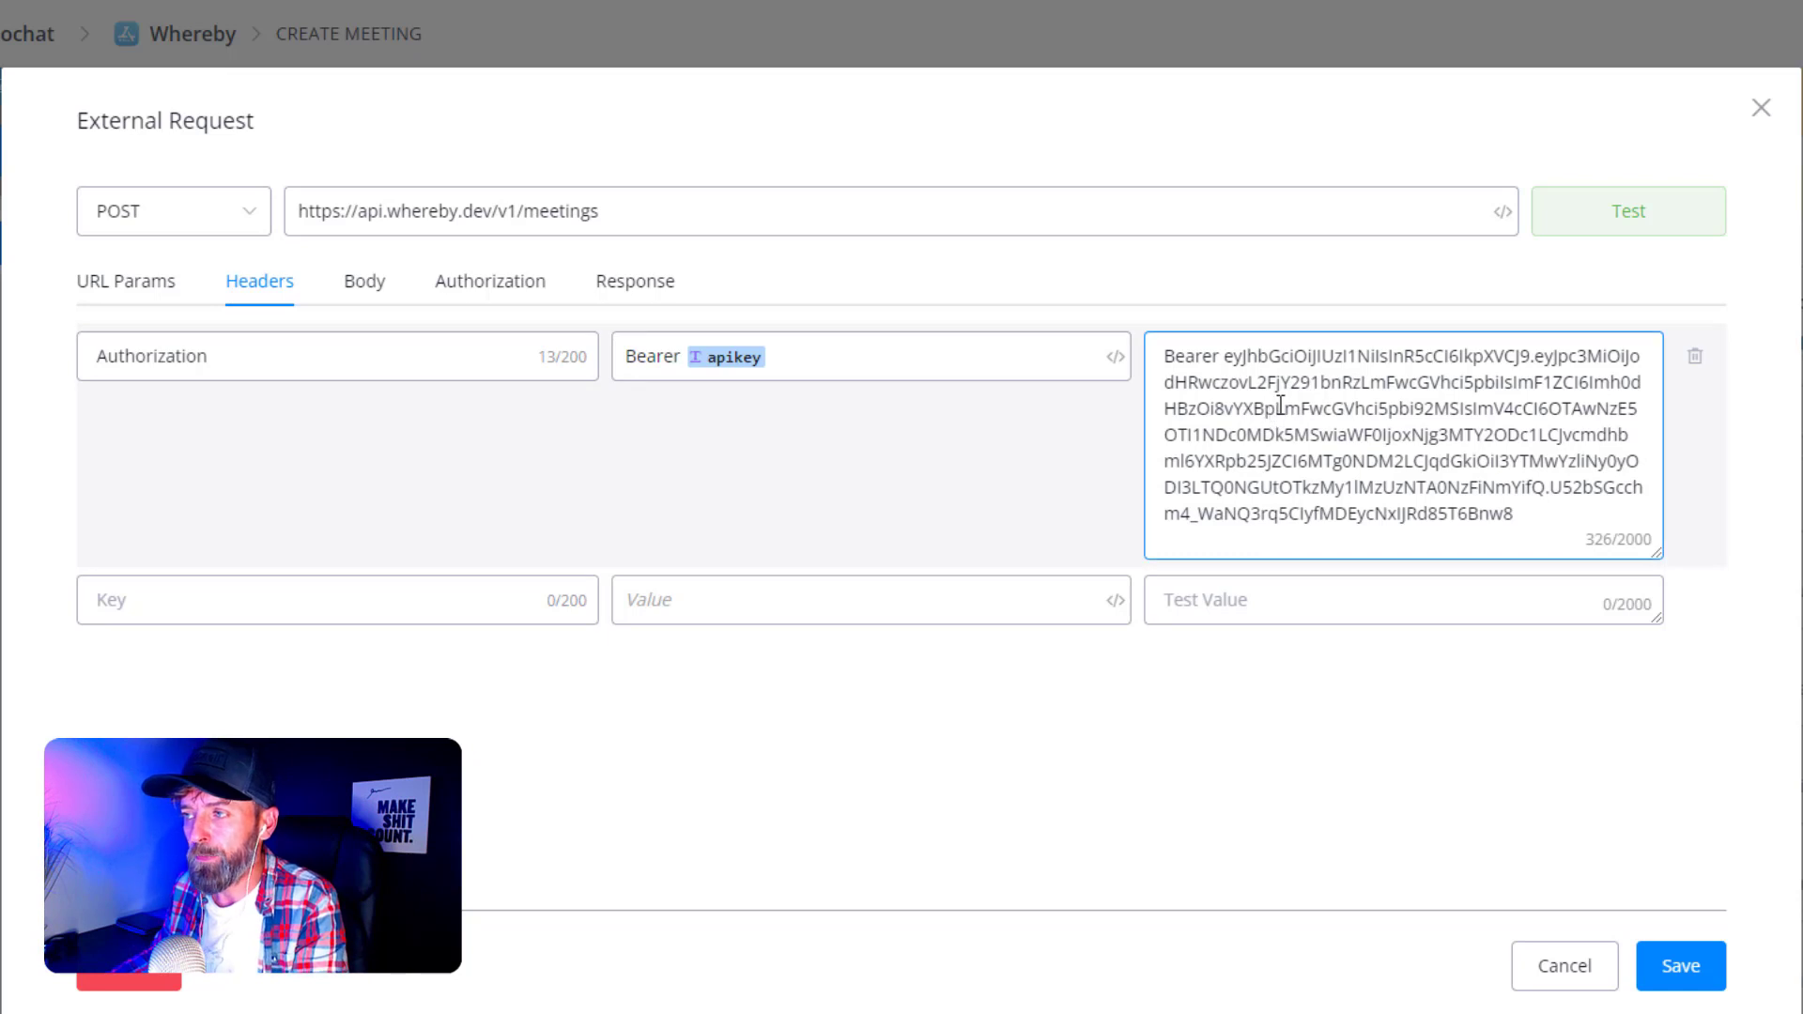
left_click_drag(1226, 361, 1164, 364)
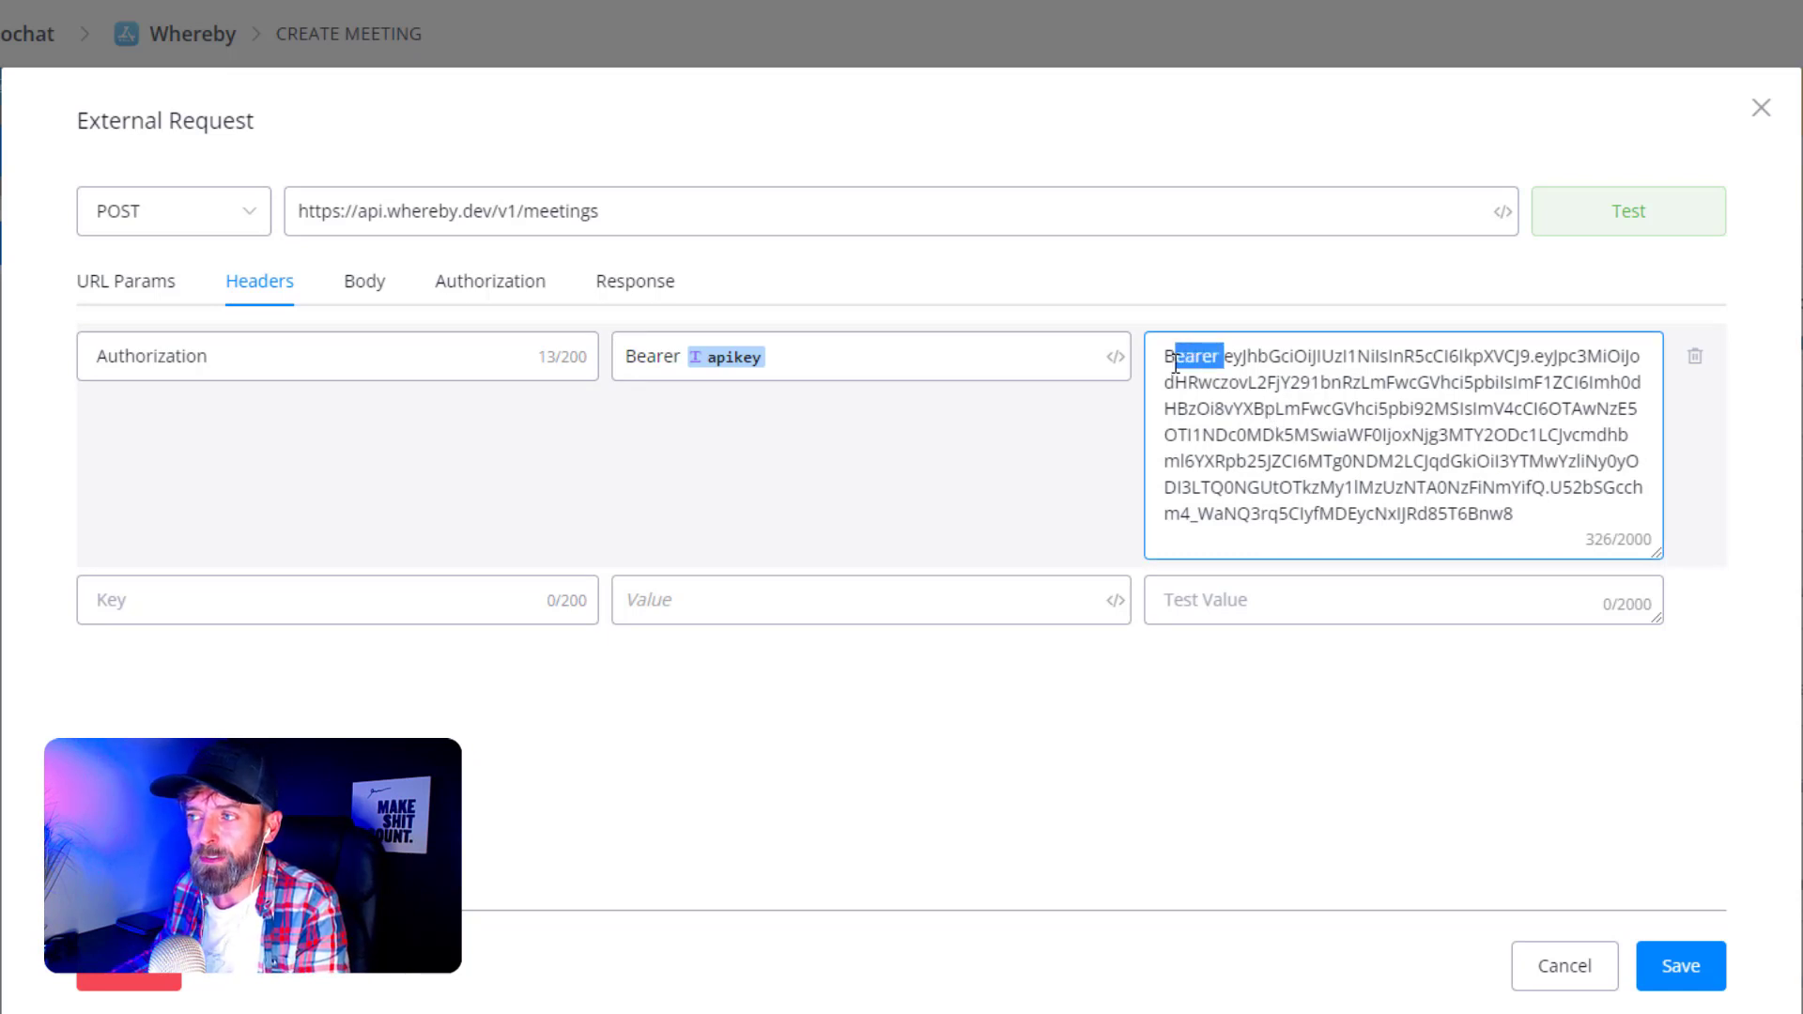
left_click(1501, 685)
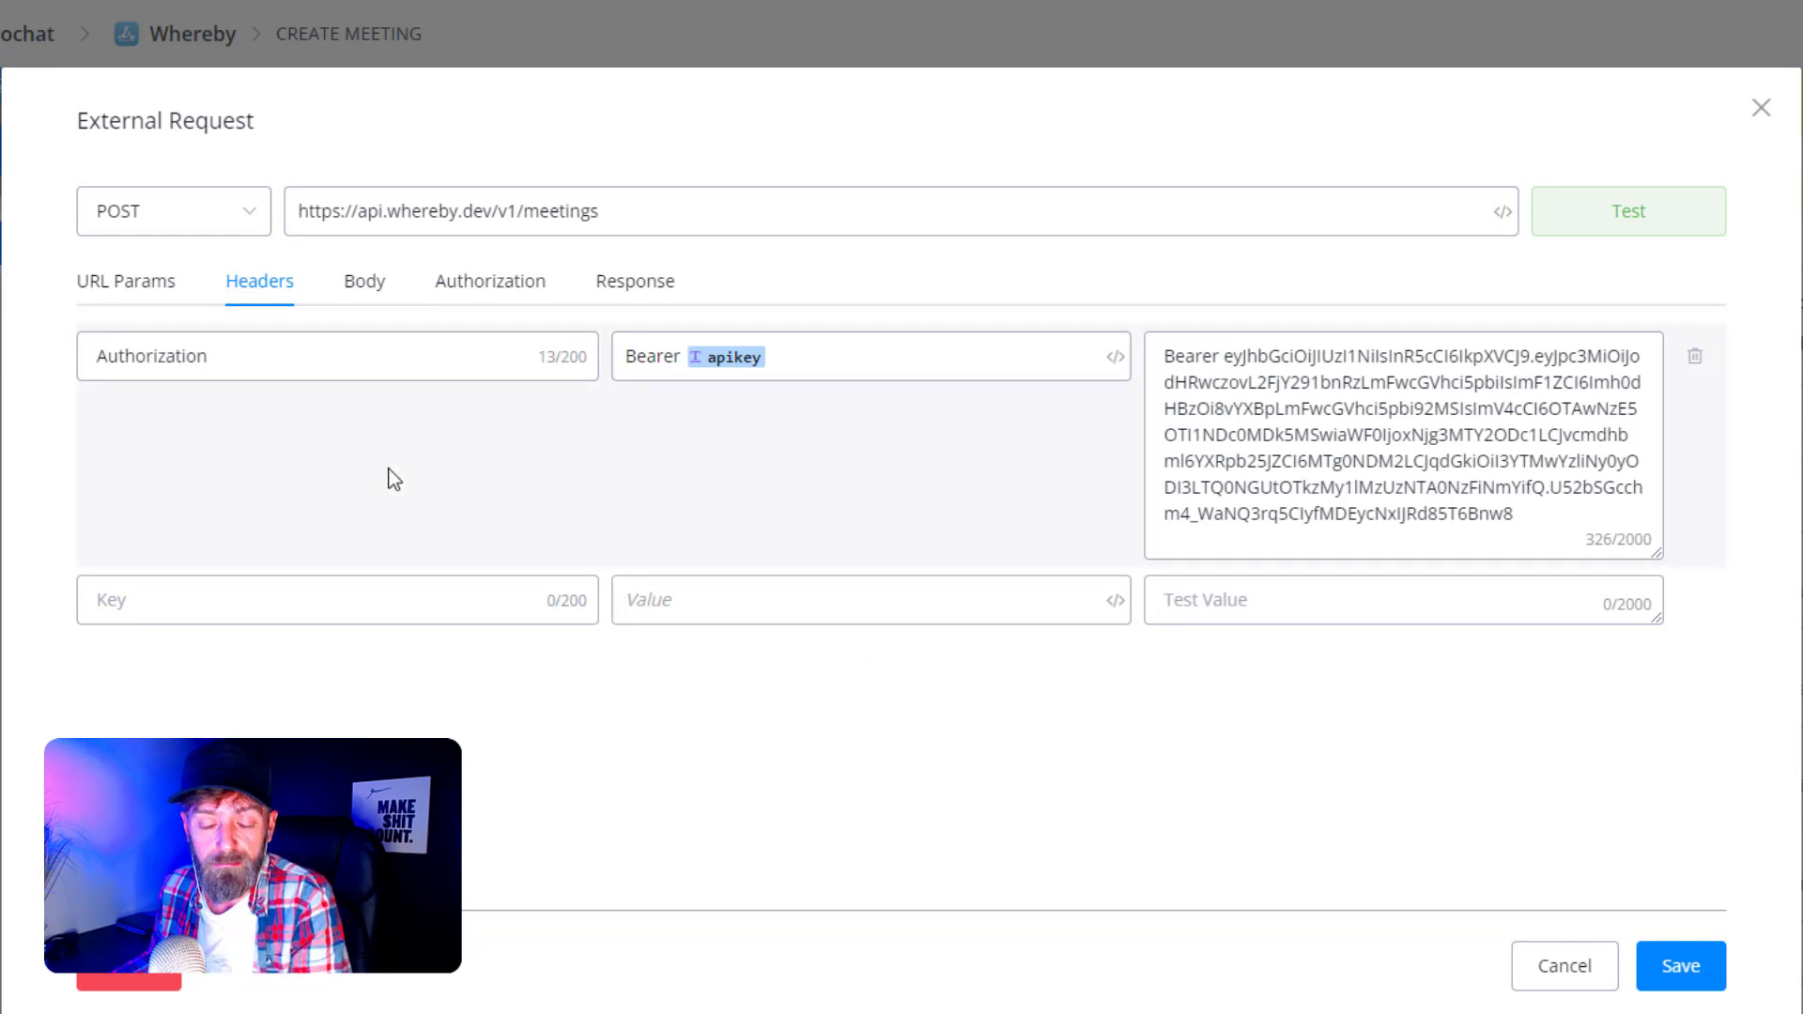
left_click(364, 300)
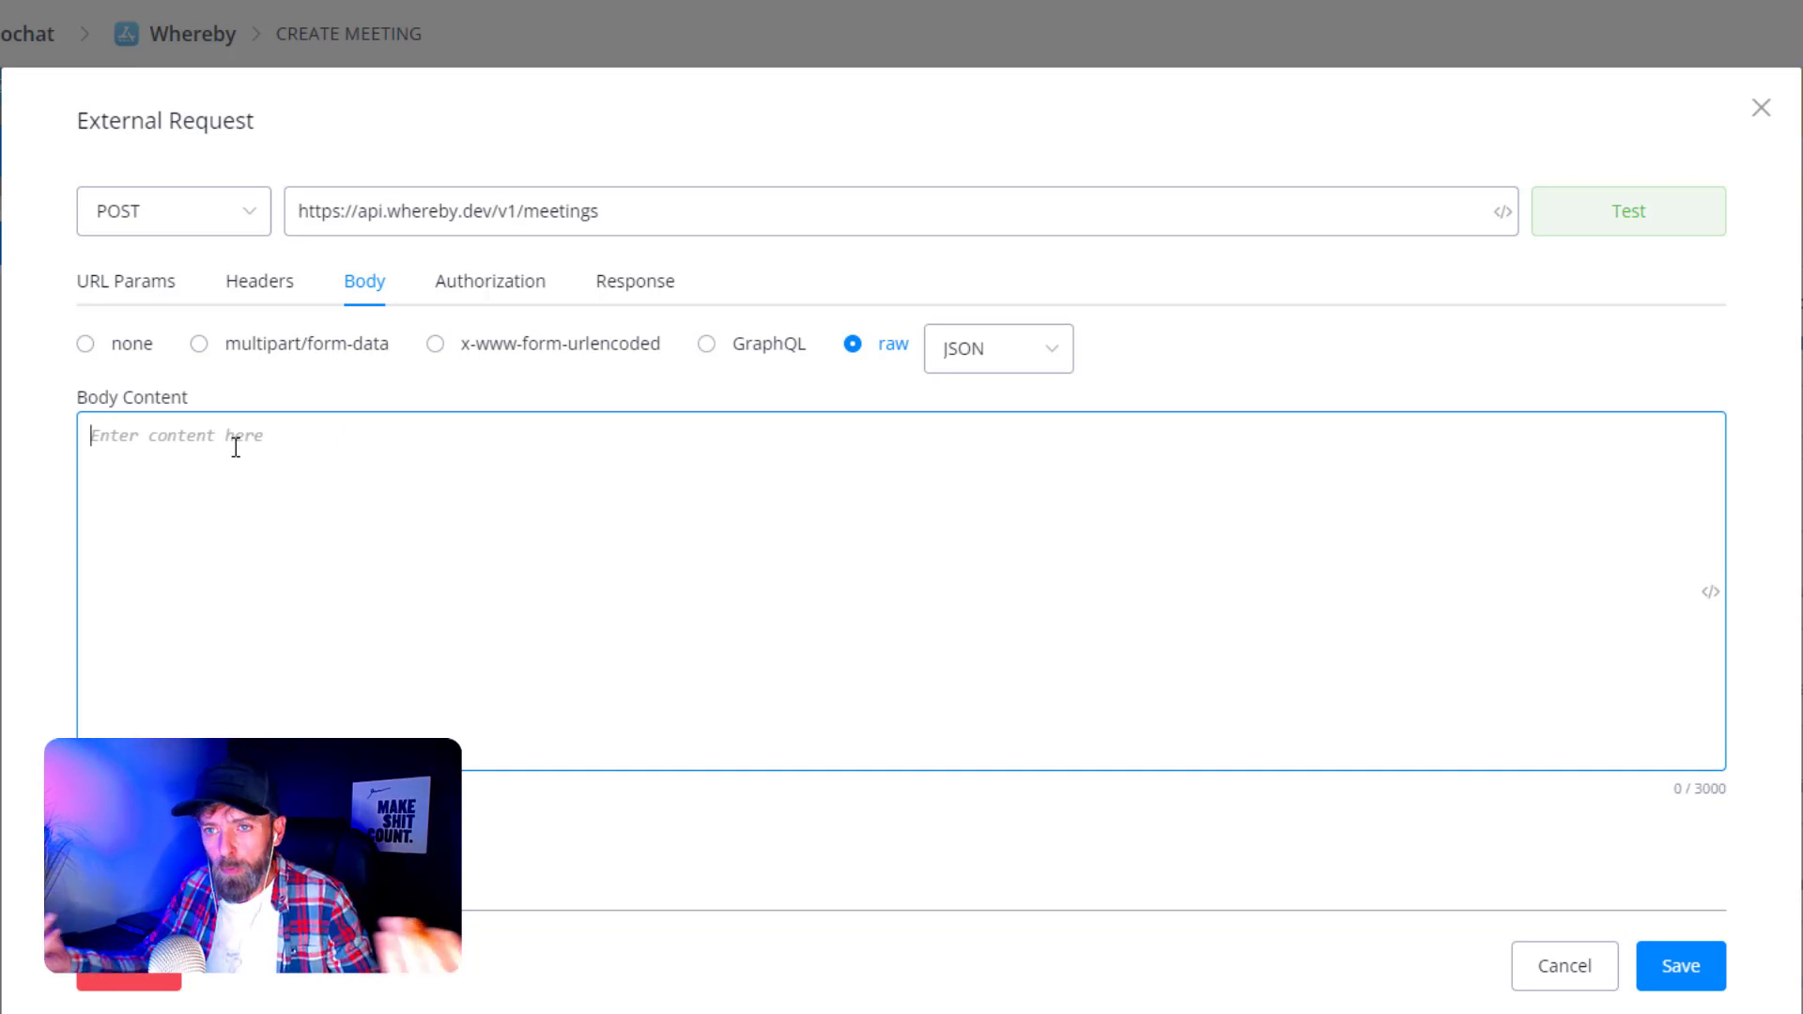
- Write a JSON body with roomNamePrefix set to {{mnameprefix}}, and begin an endDate entry using {{now
type("{")
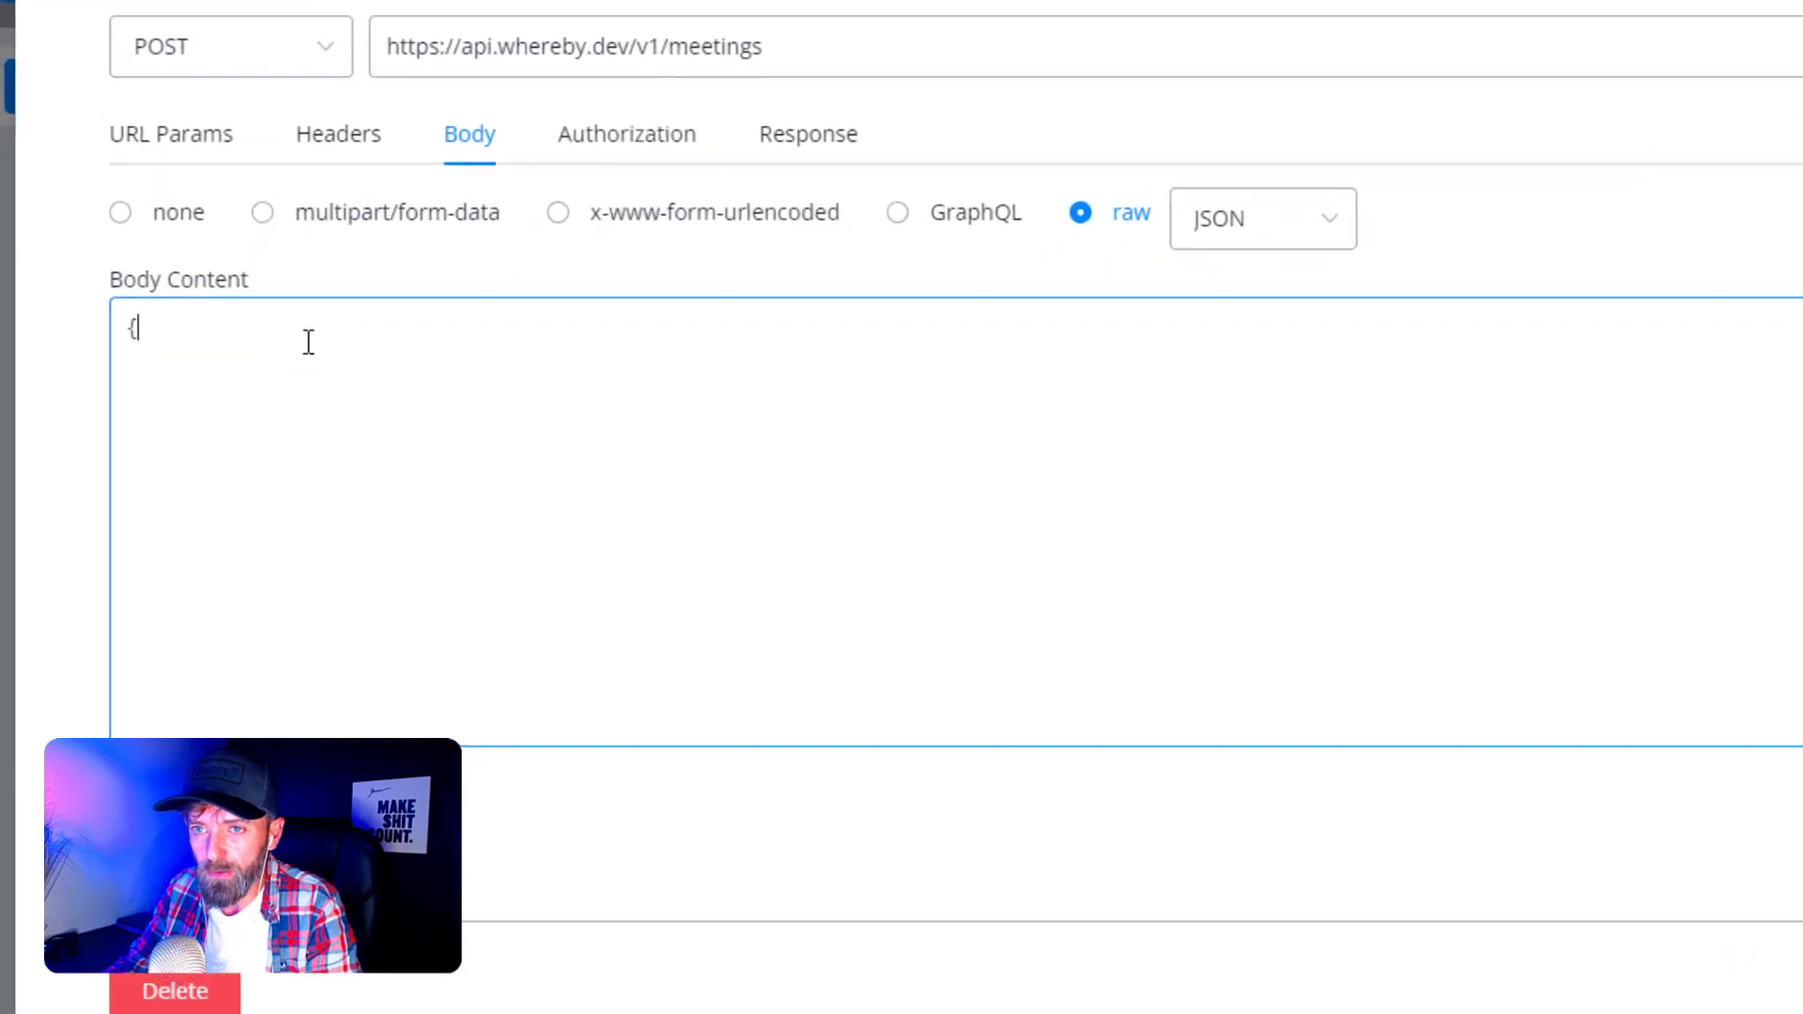
key("Return")
key("Return")
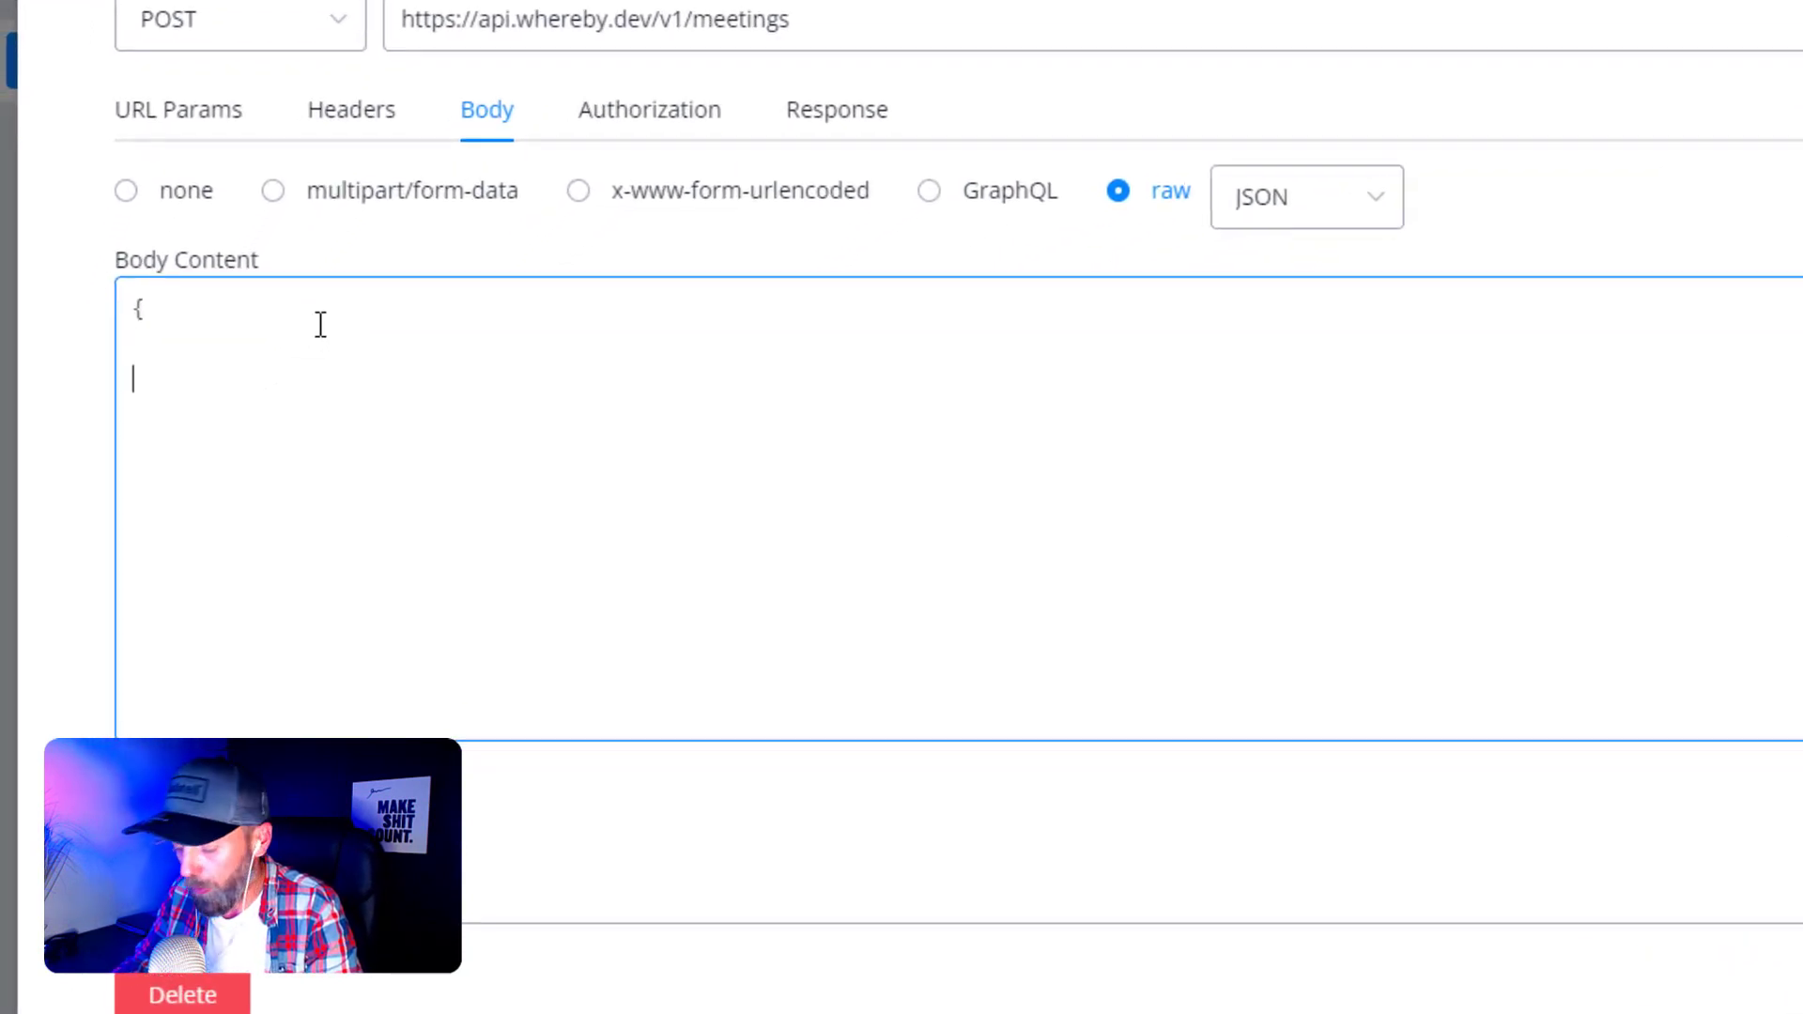
type("}")
key("Up")
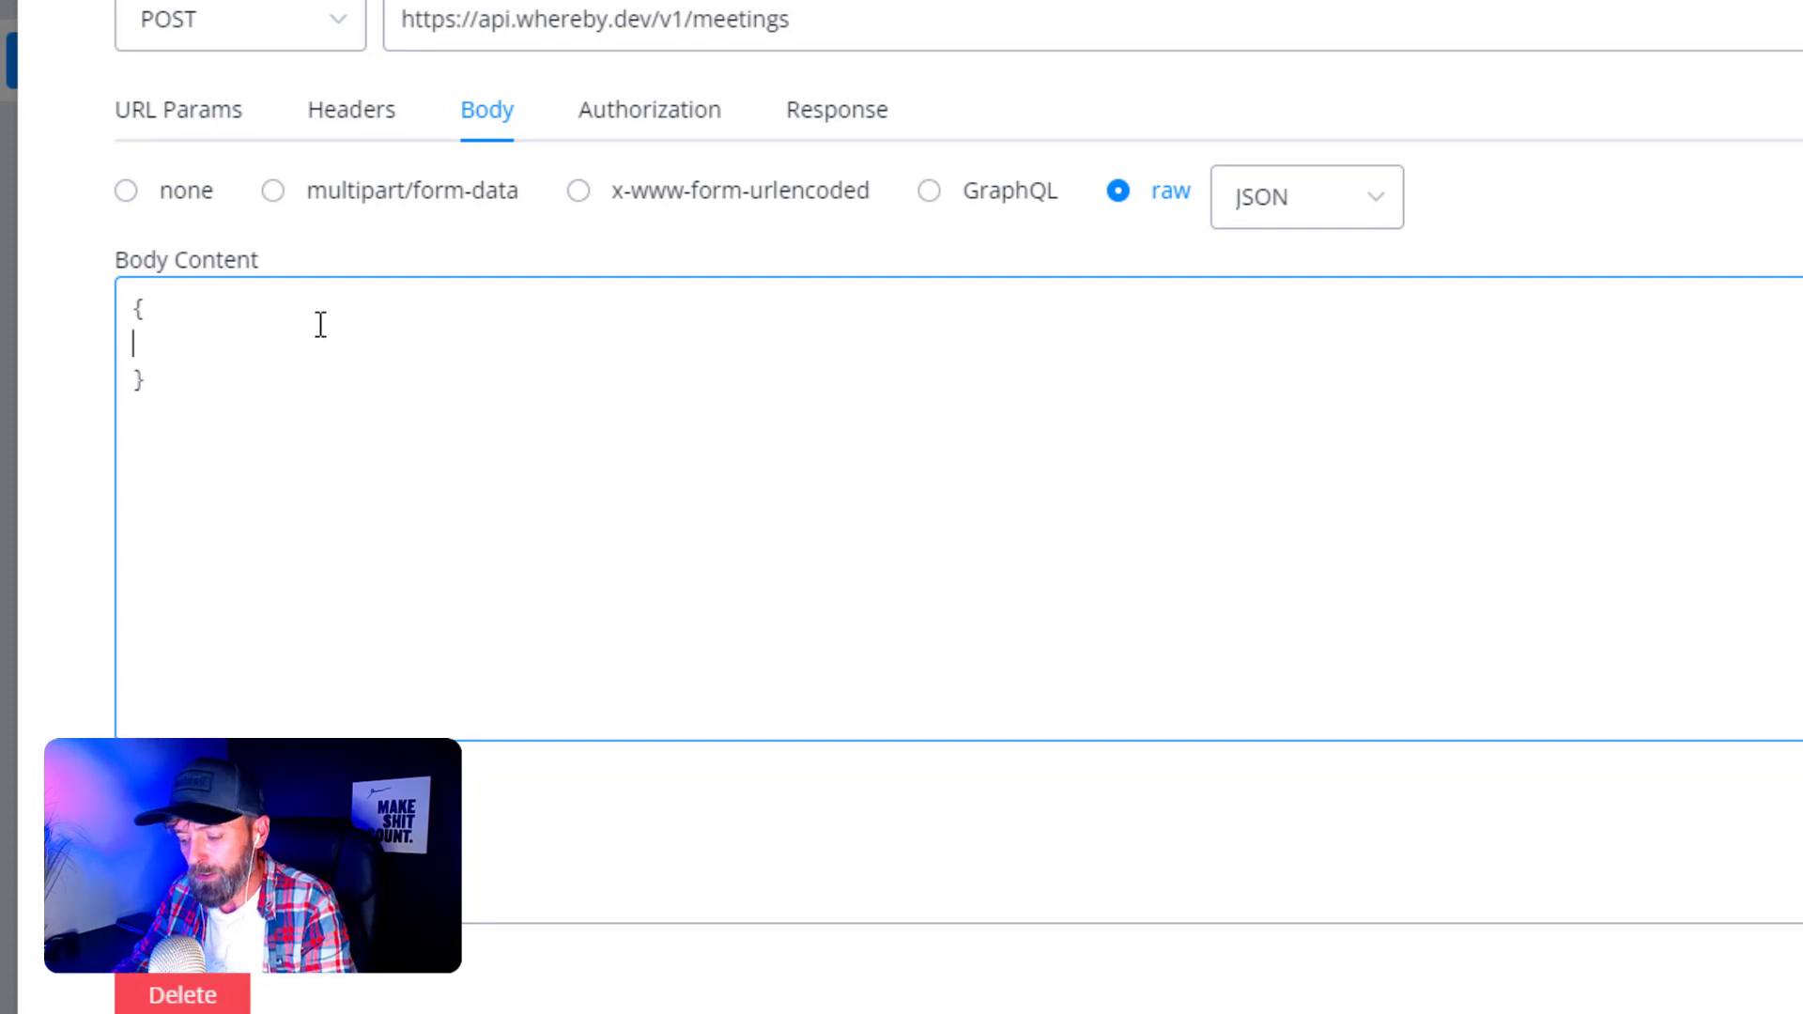
type("\"roomName")
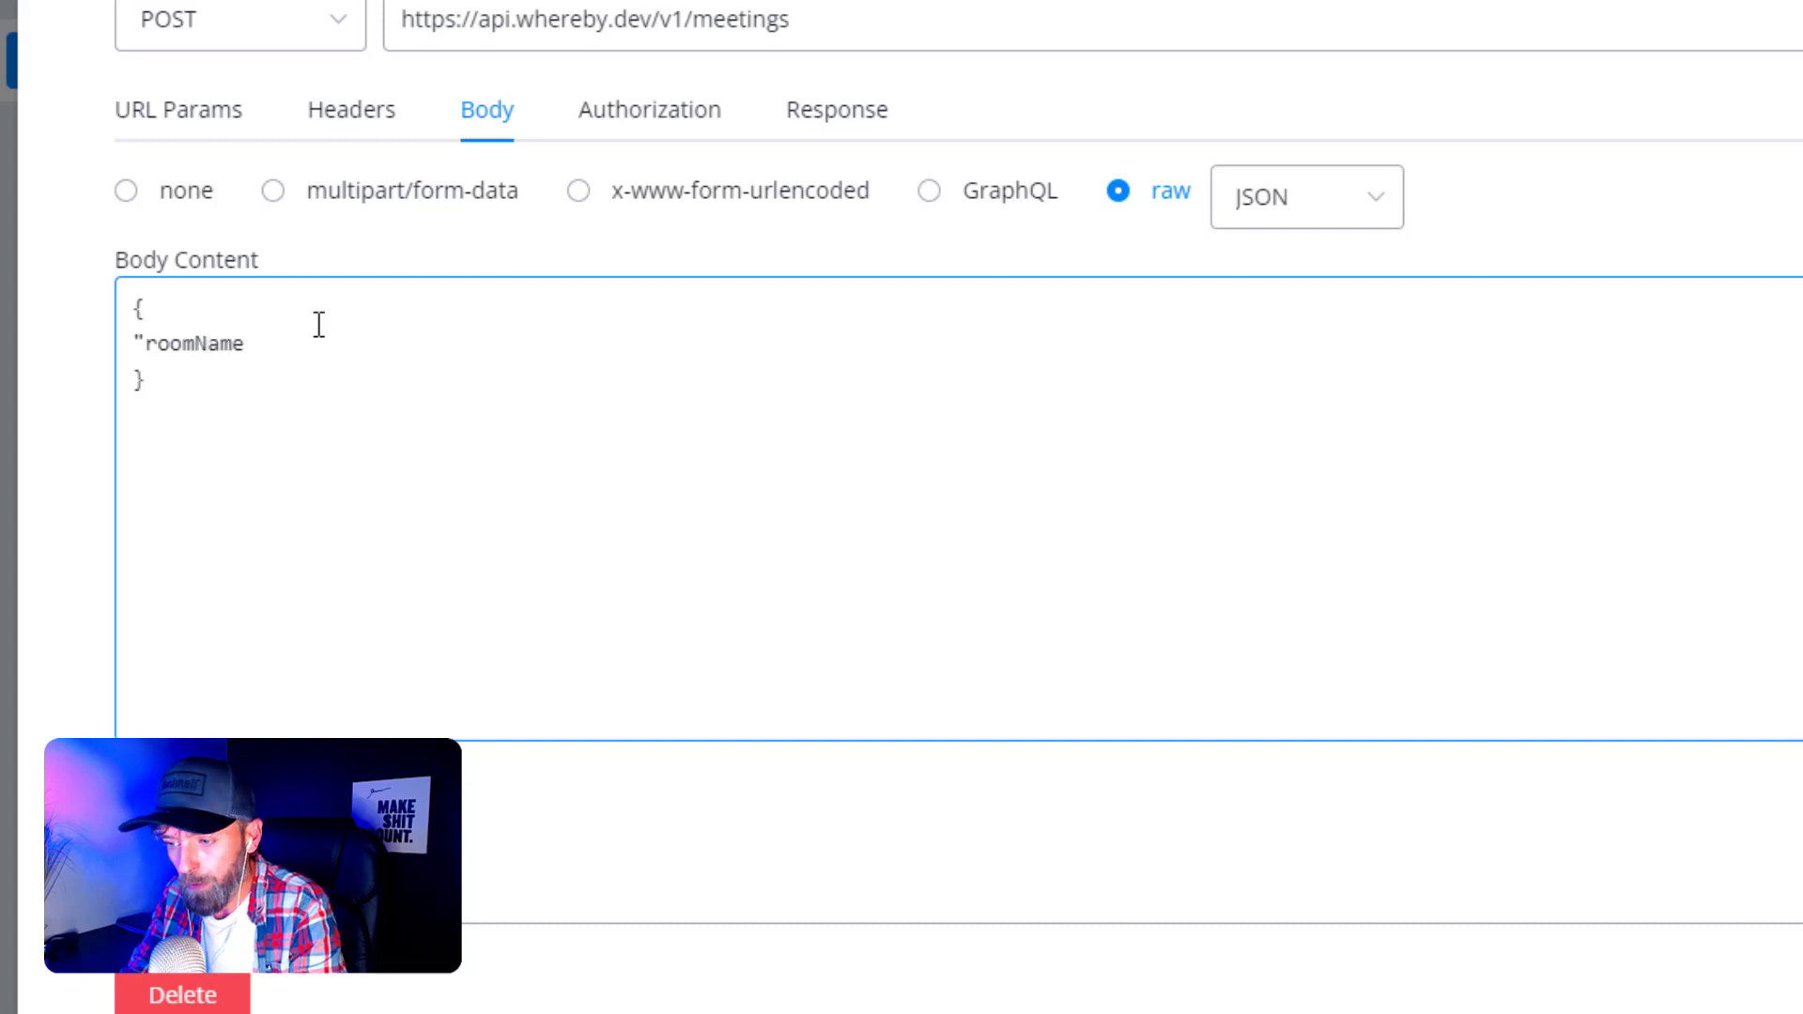
type("P")
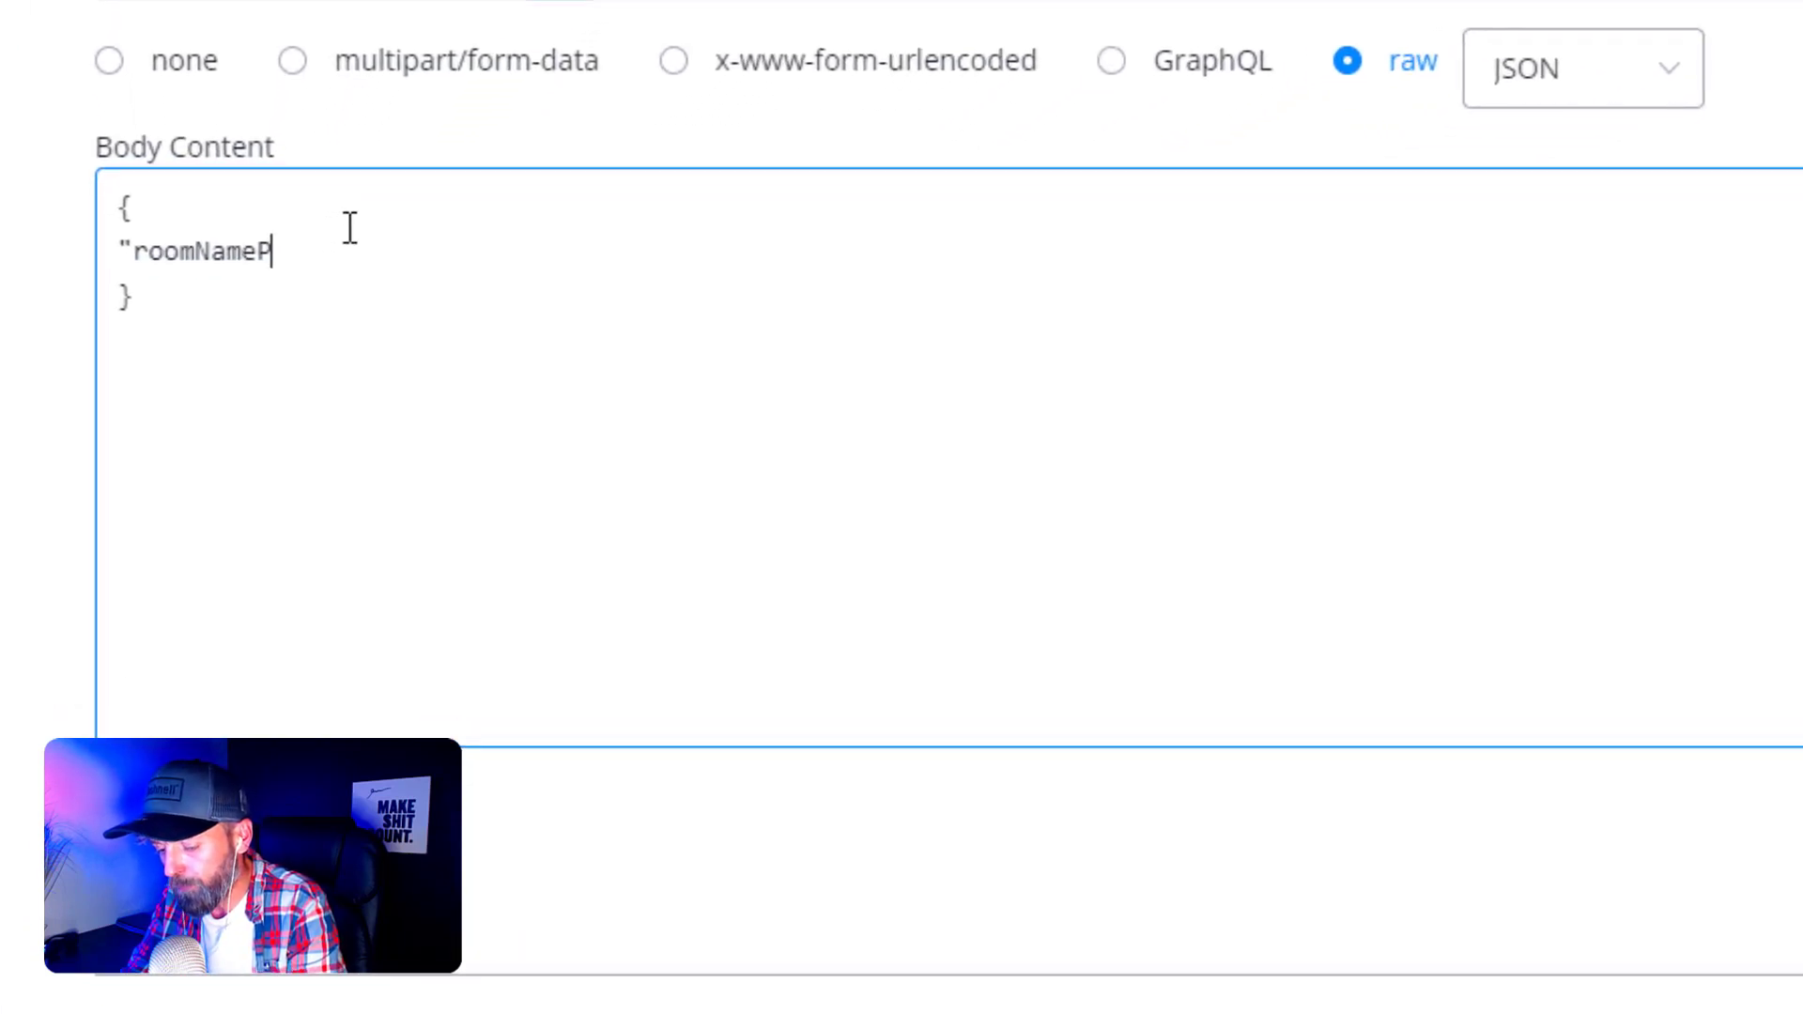
type("refi")
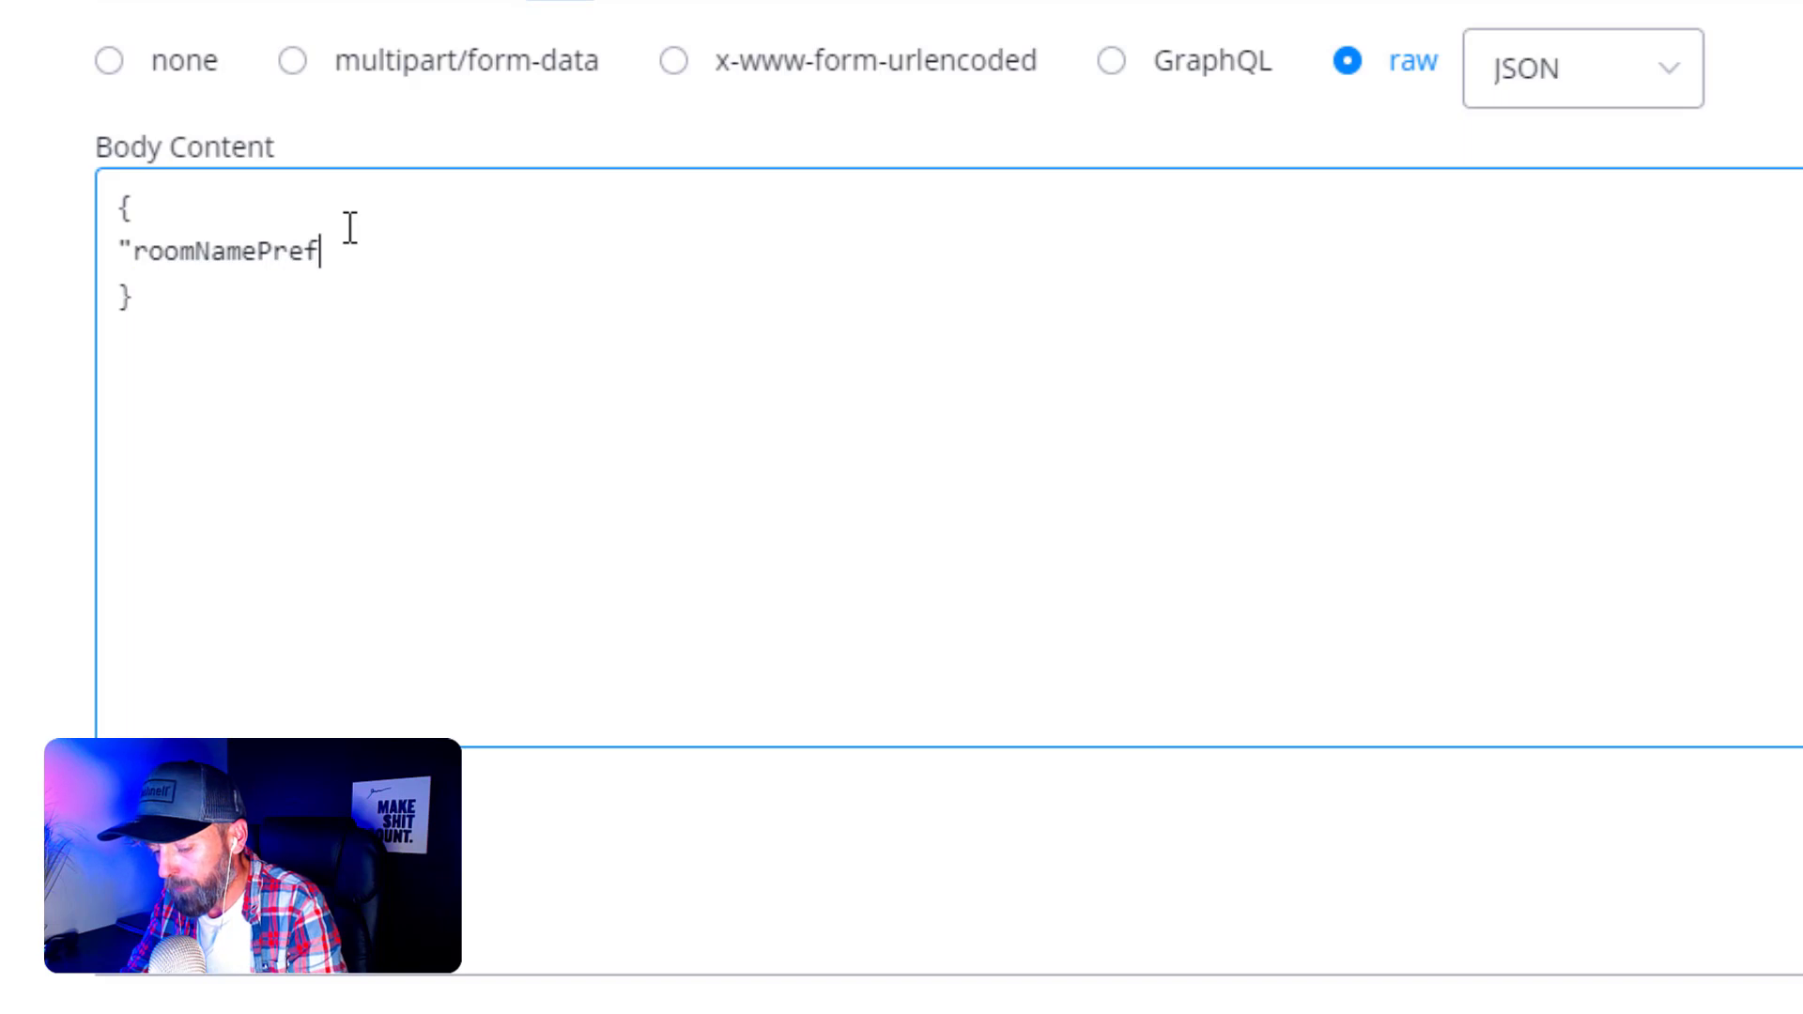
type("x")
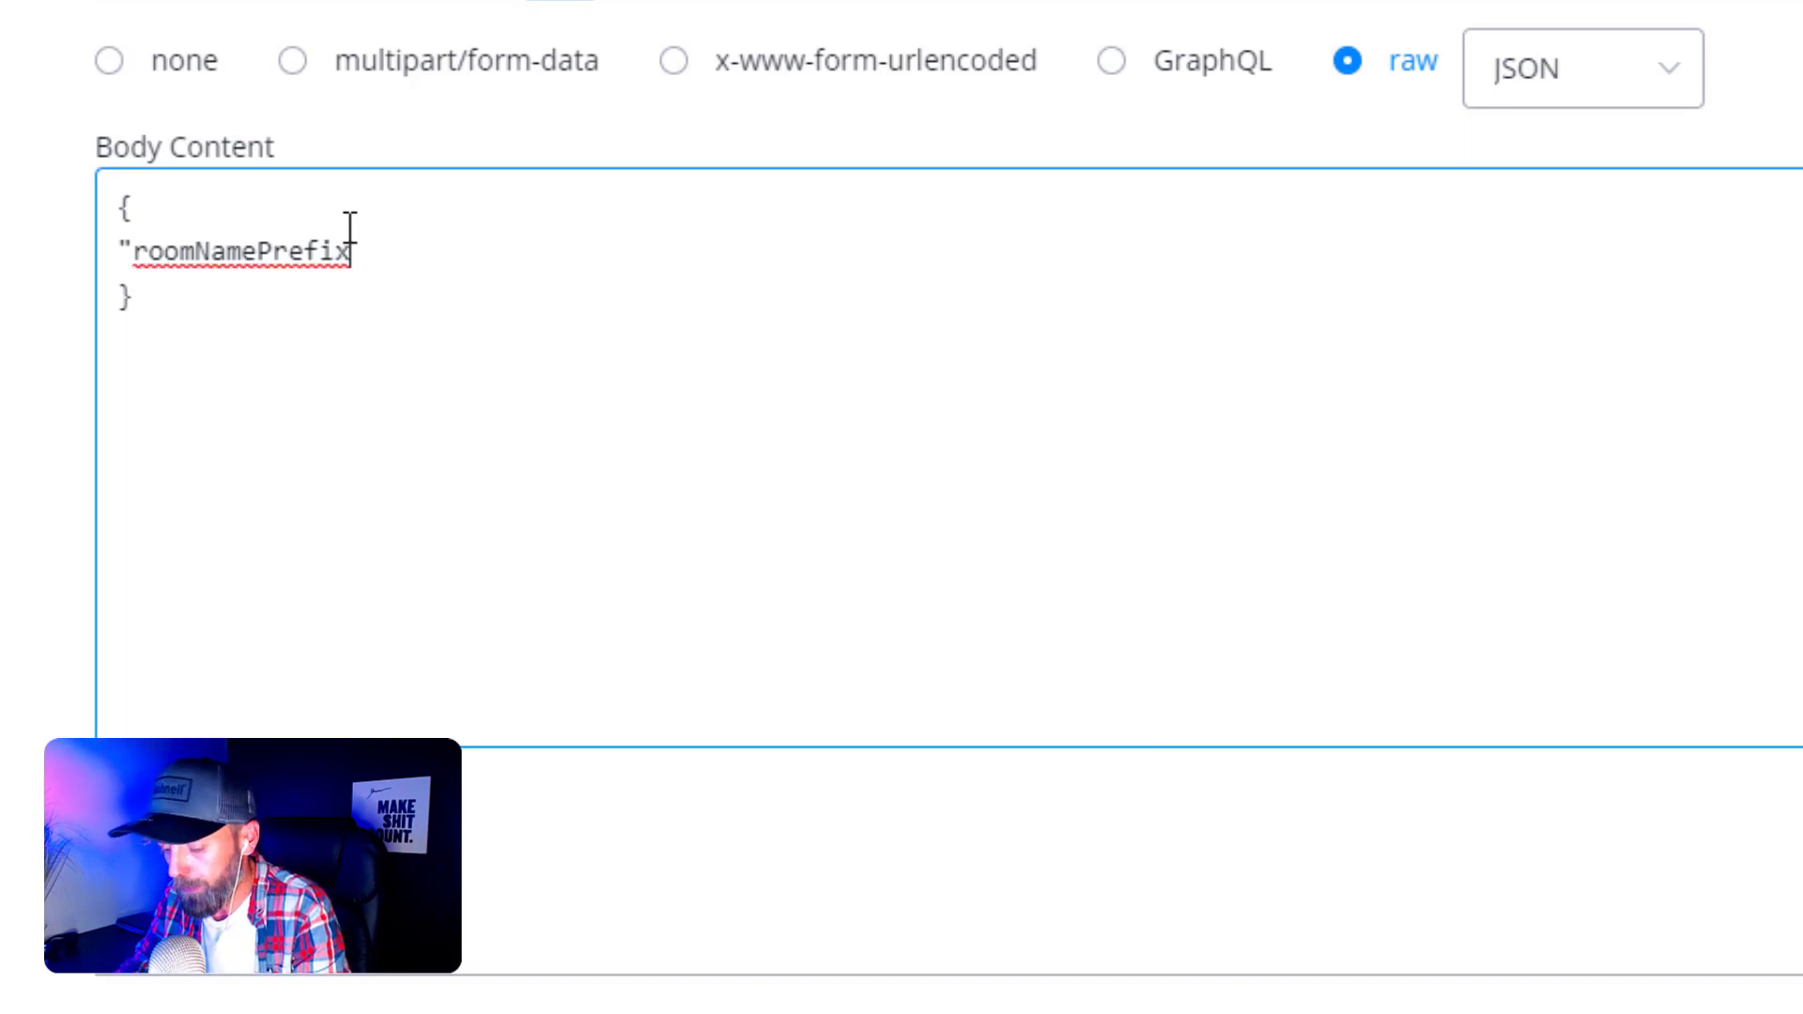
type("\": \"")
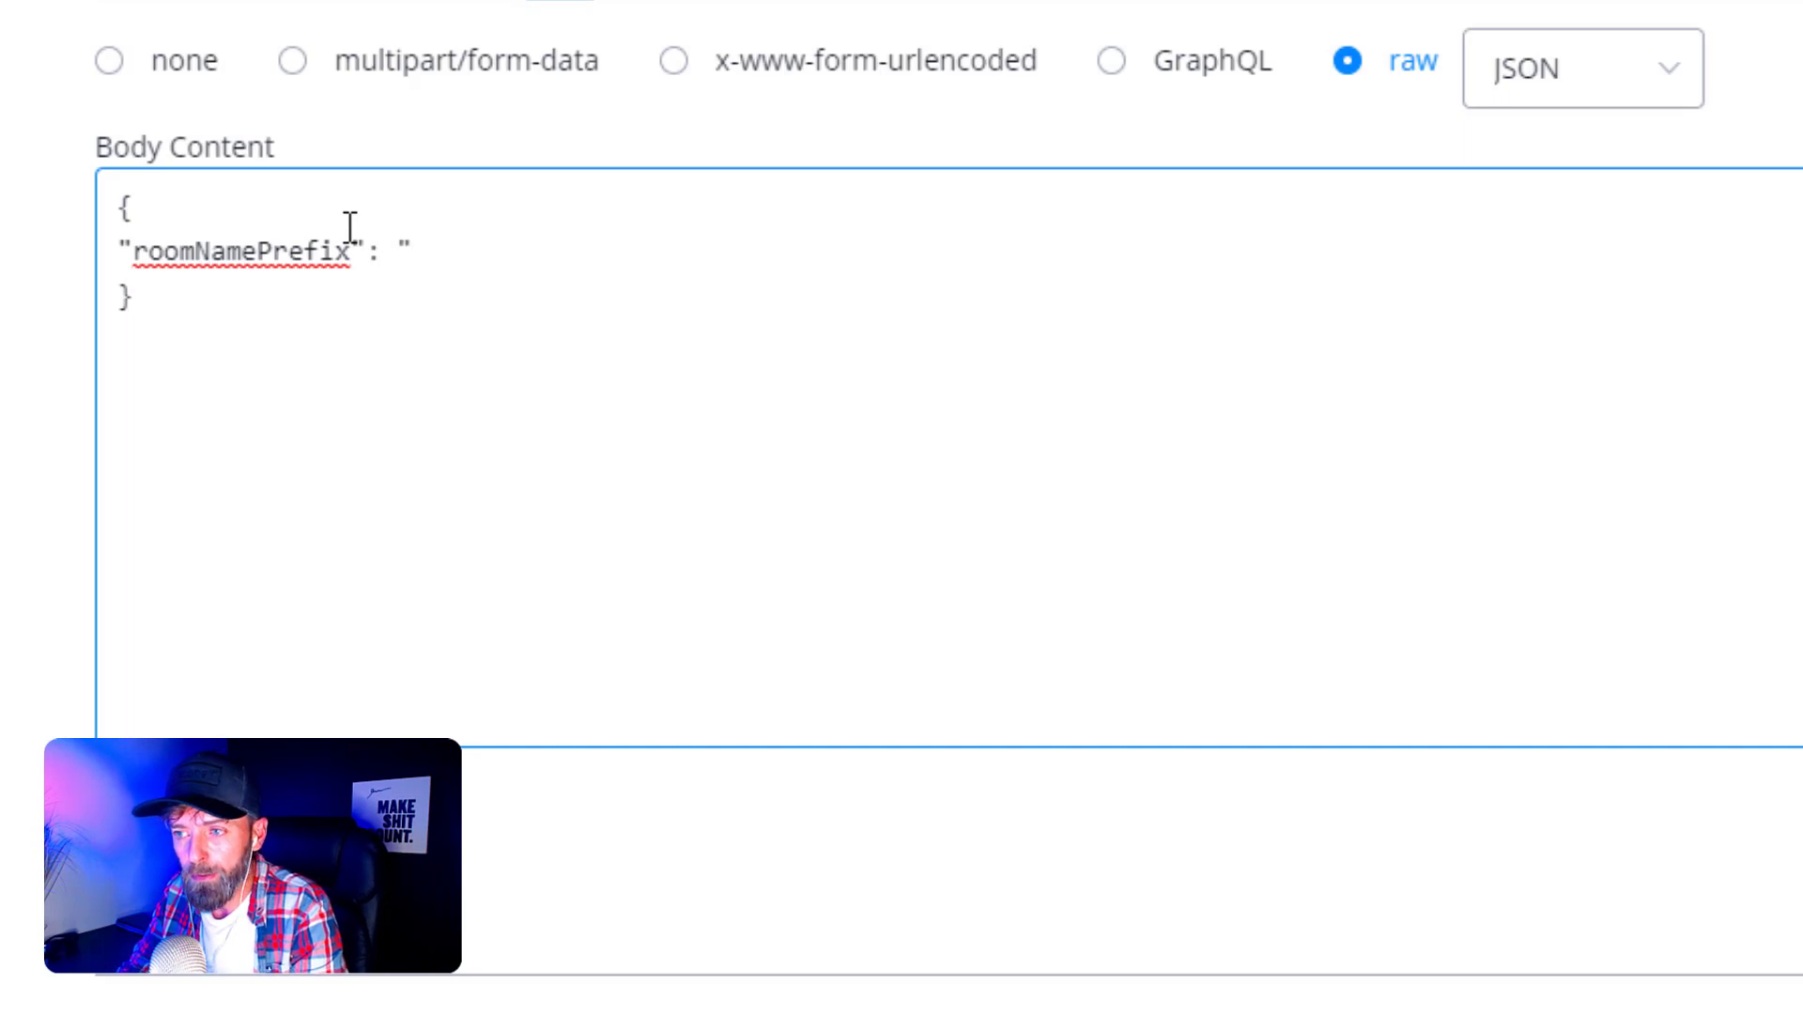
type("{")
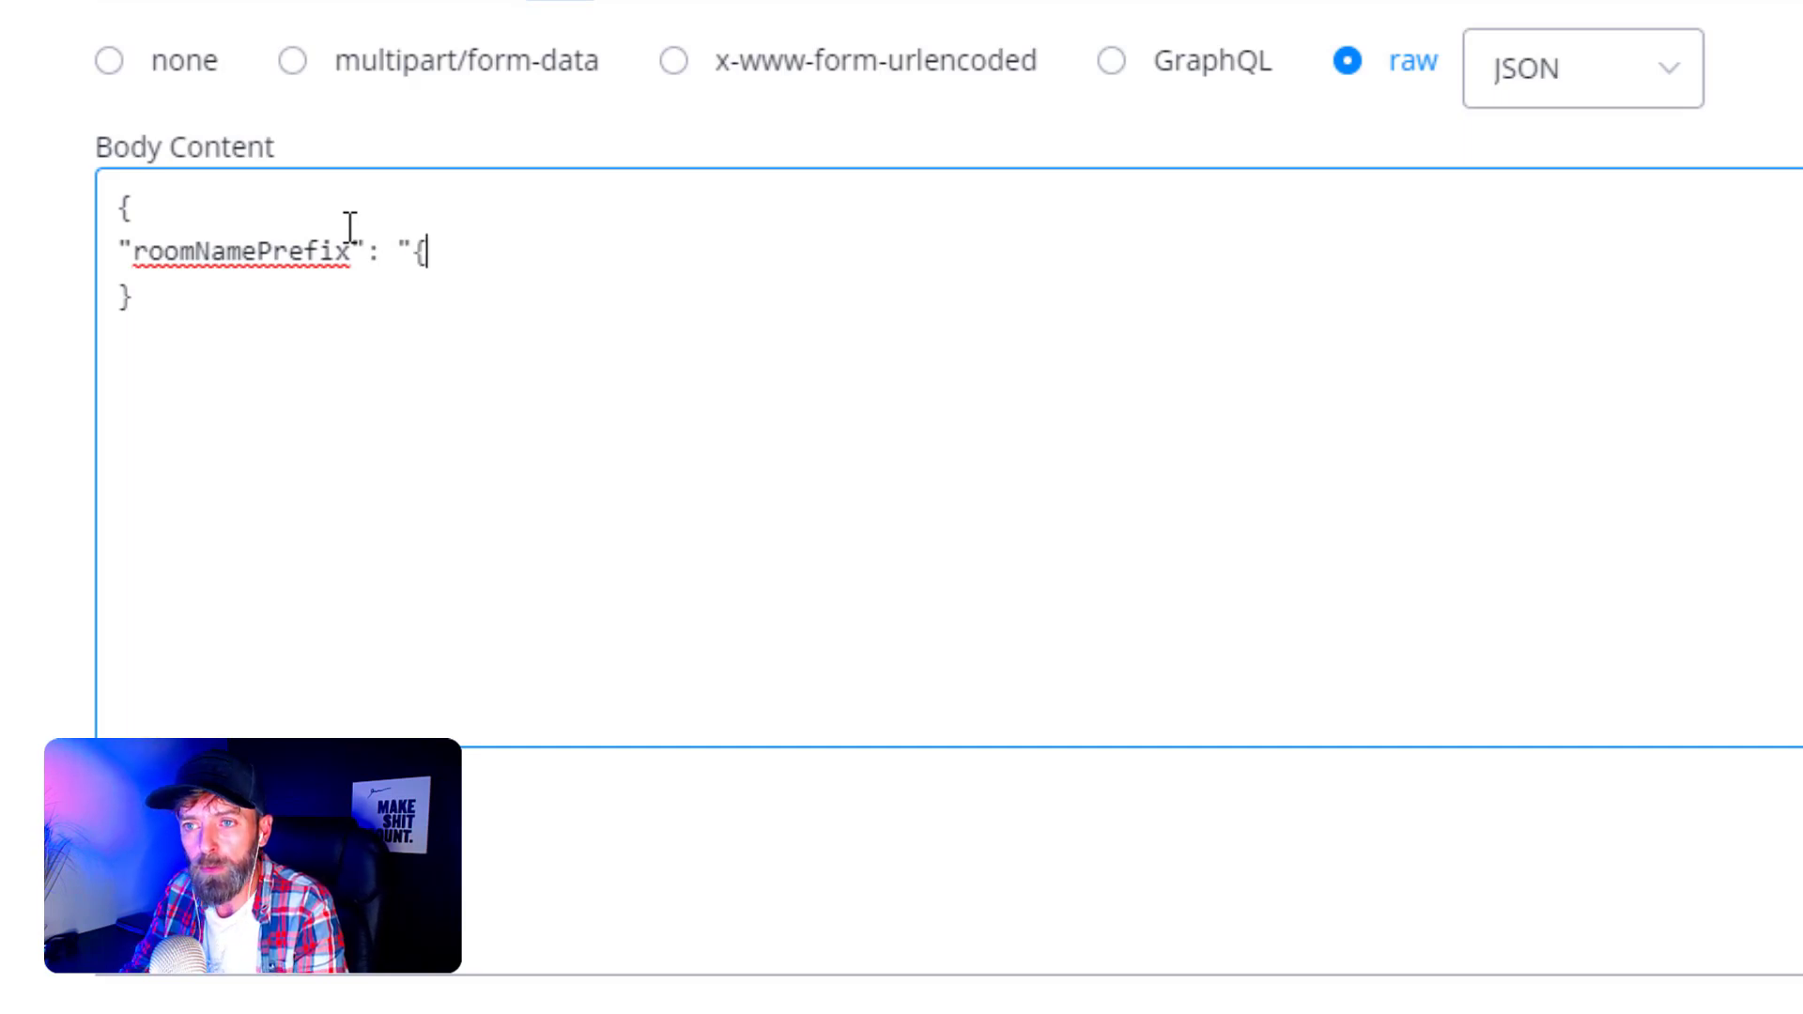
type("{")
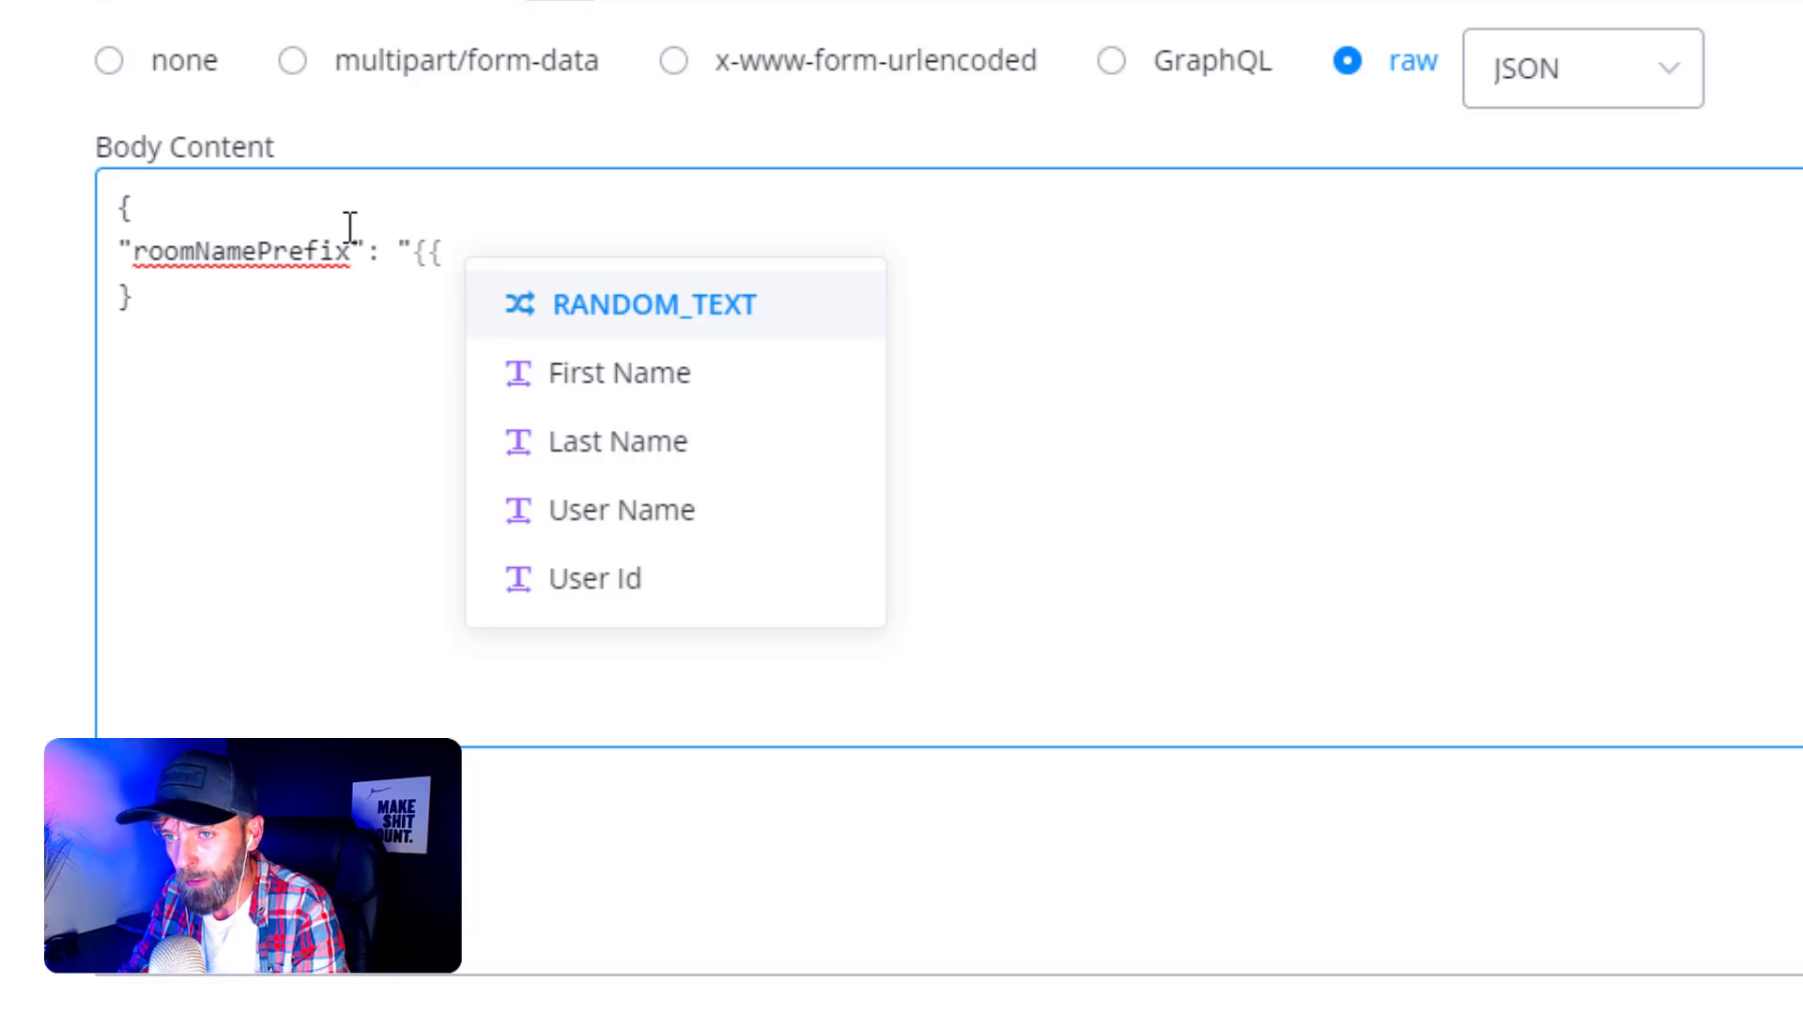
left_click(453, 255)
type("pr")
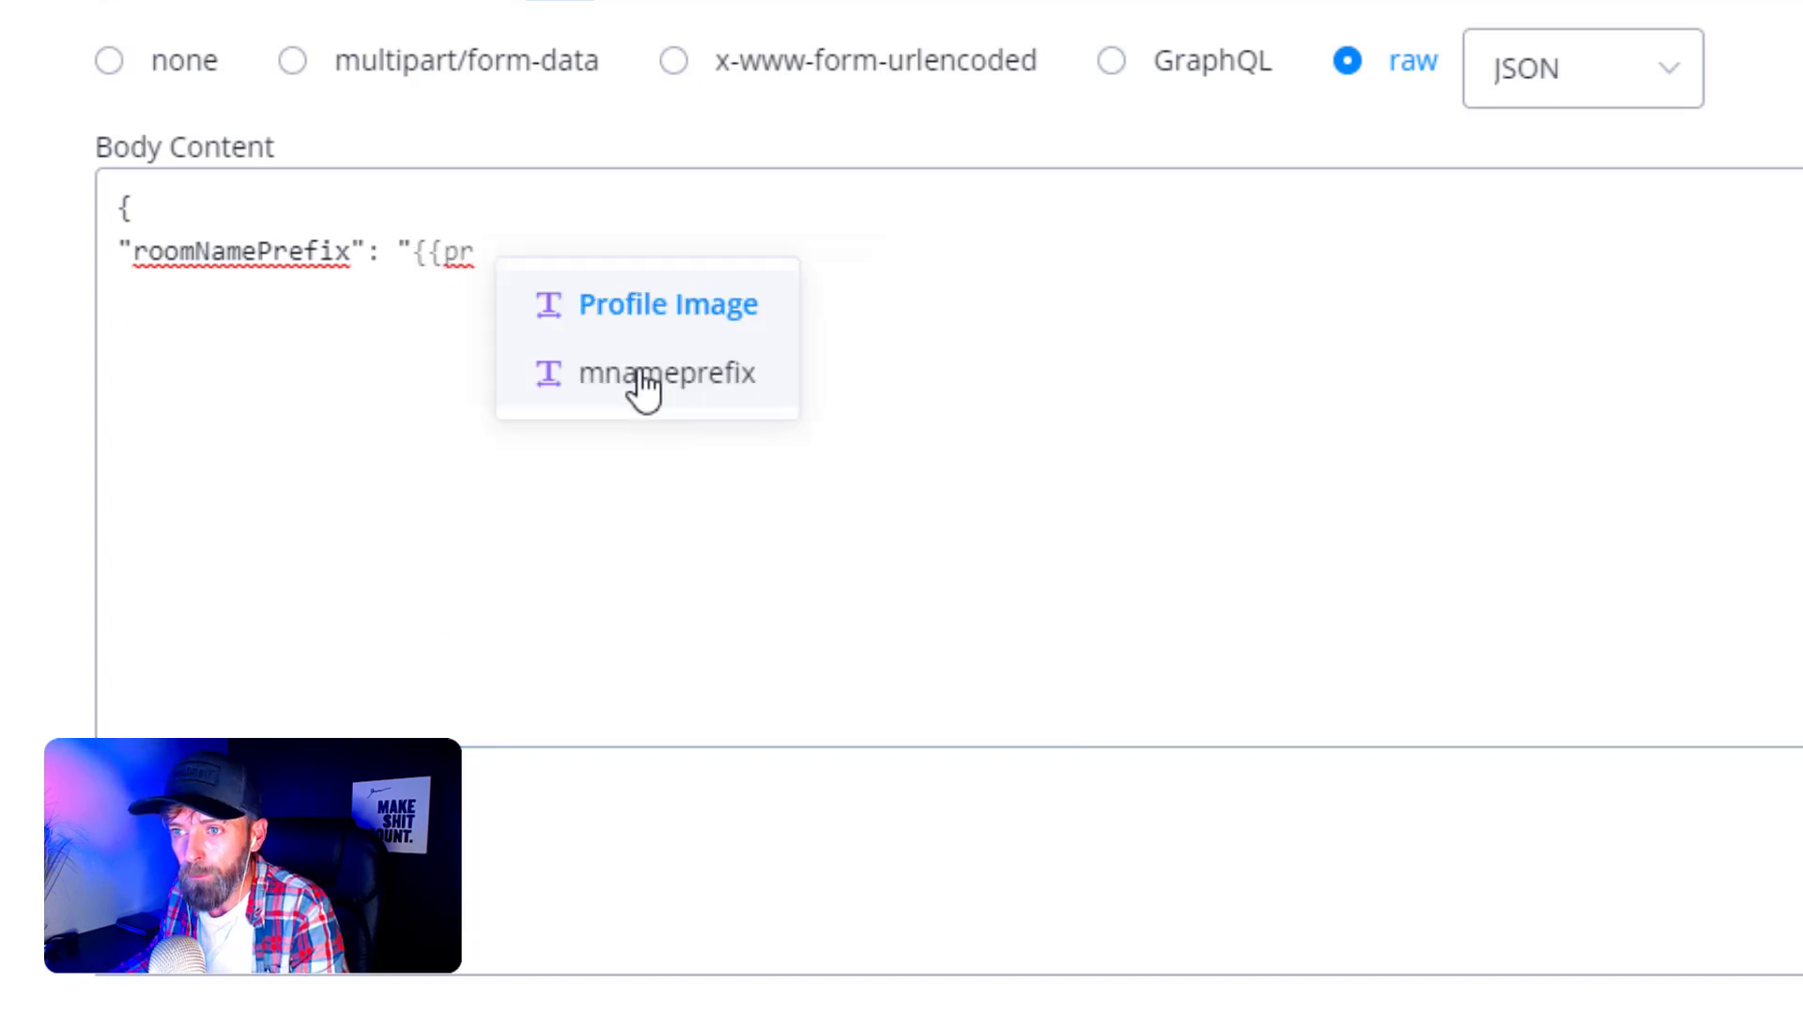
left_click(573, 371)
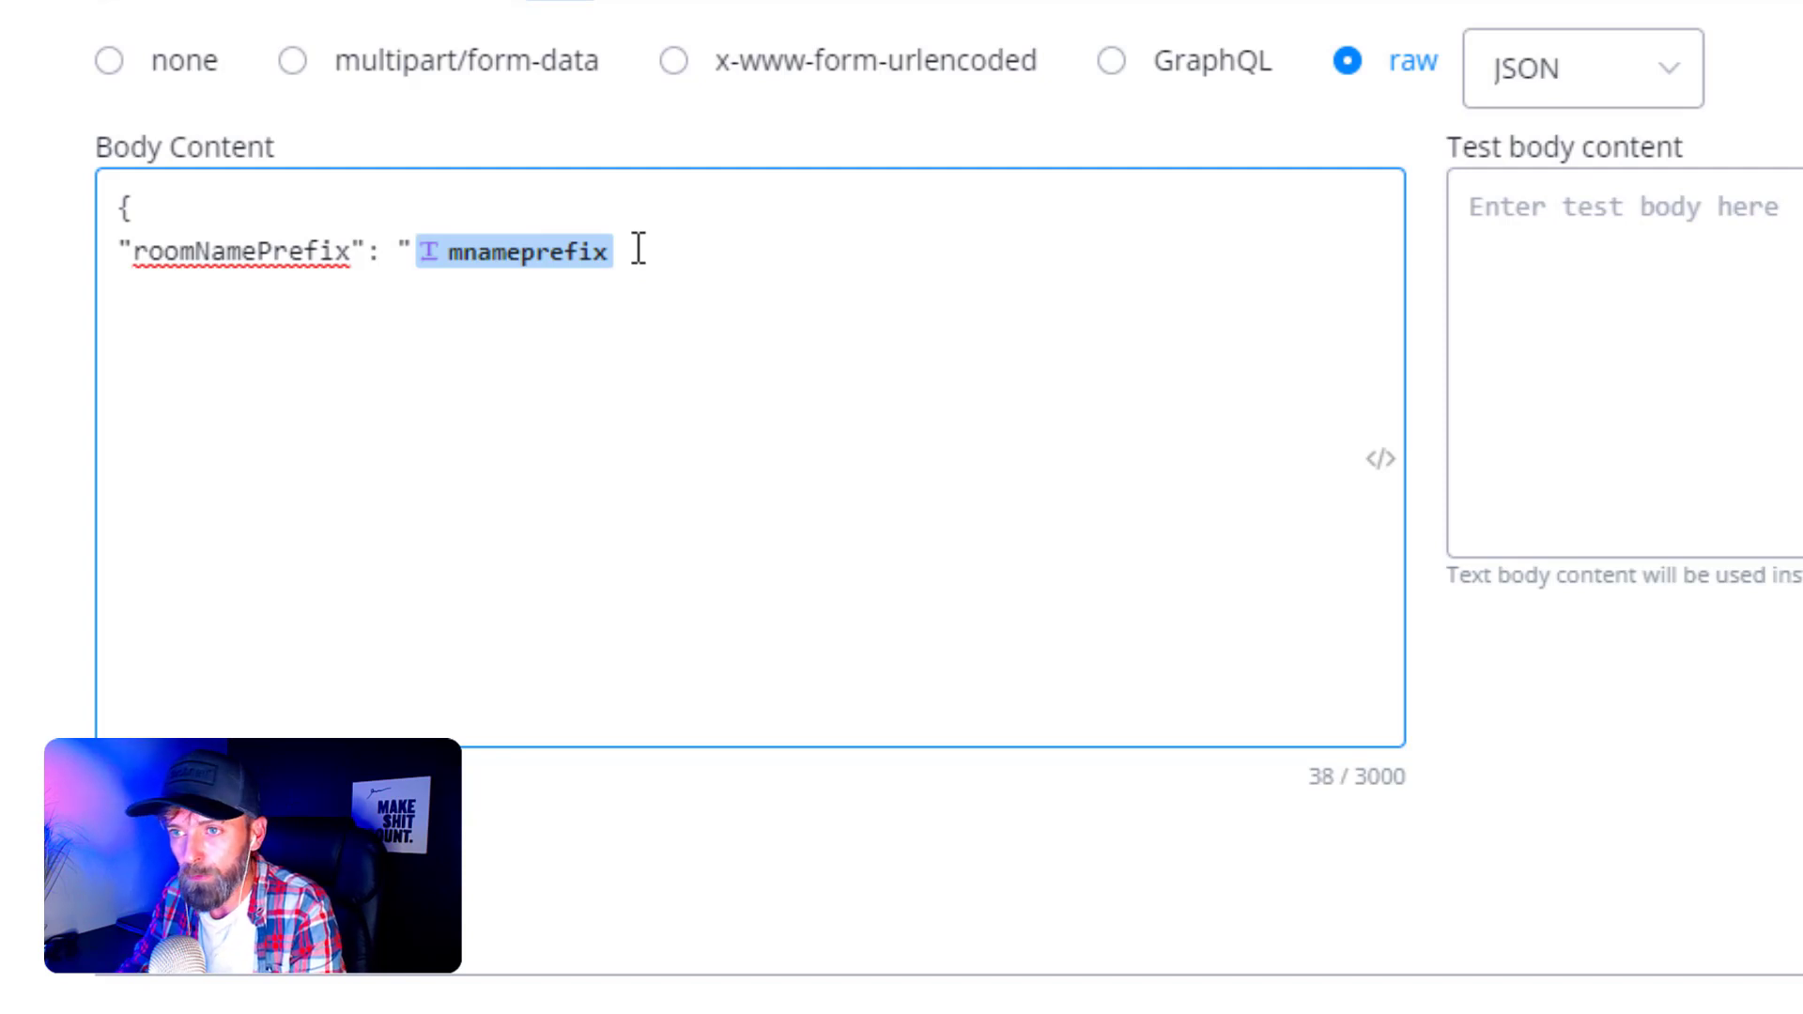
type("\"")
type(",")
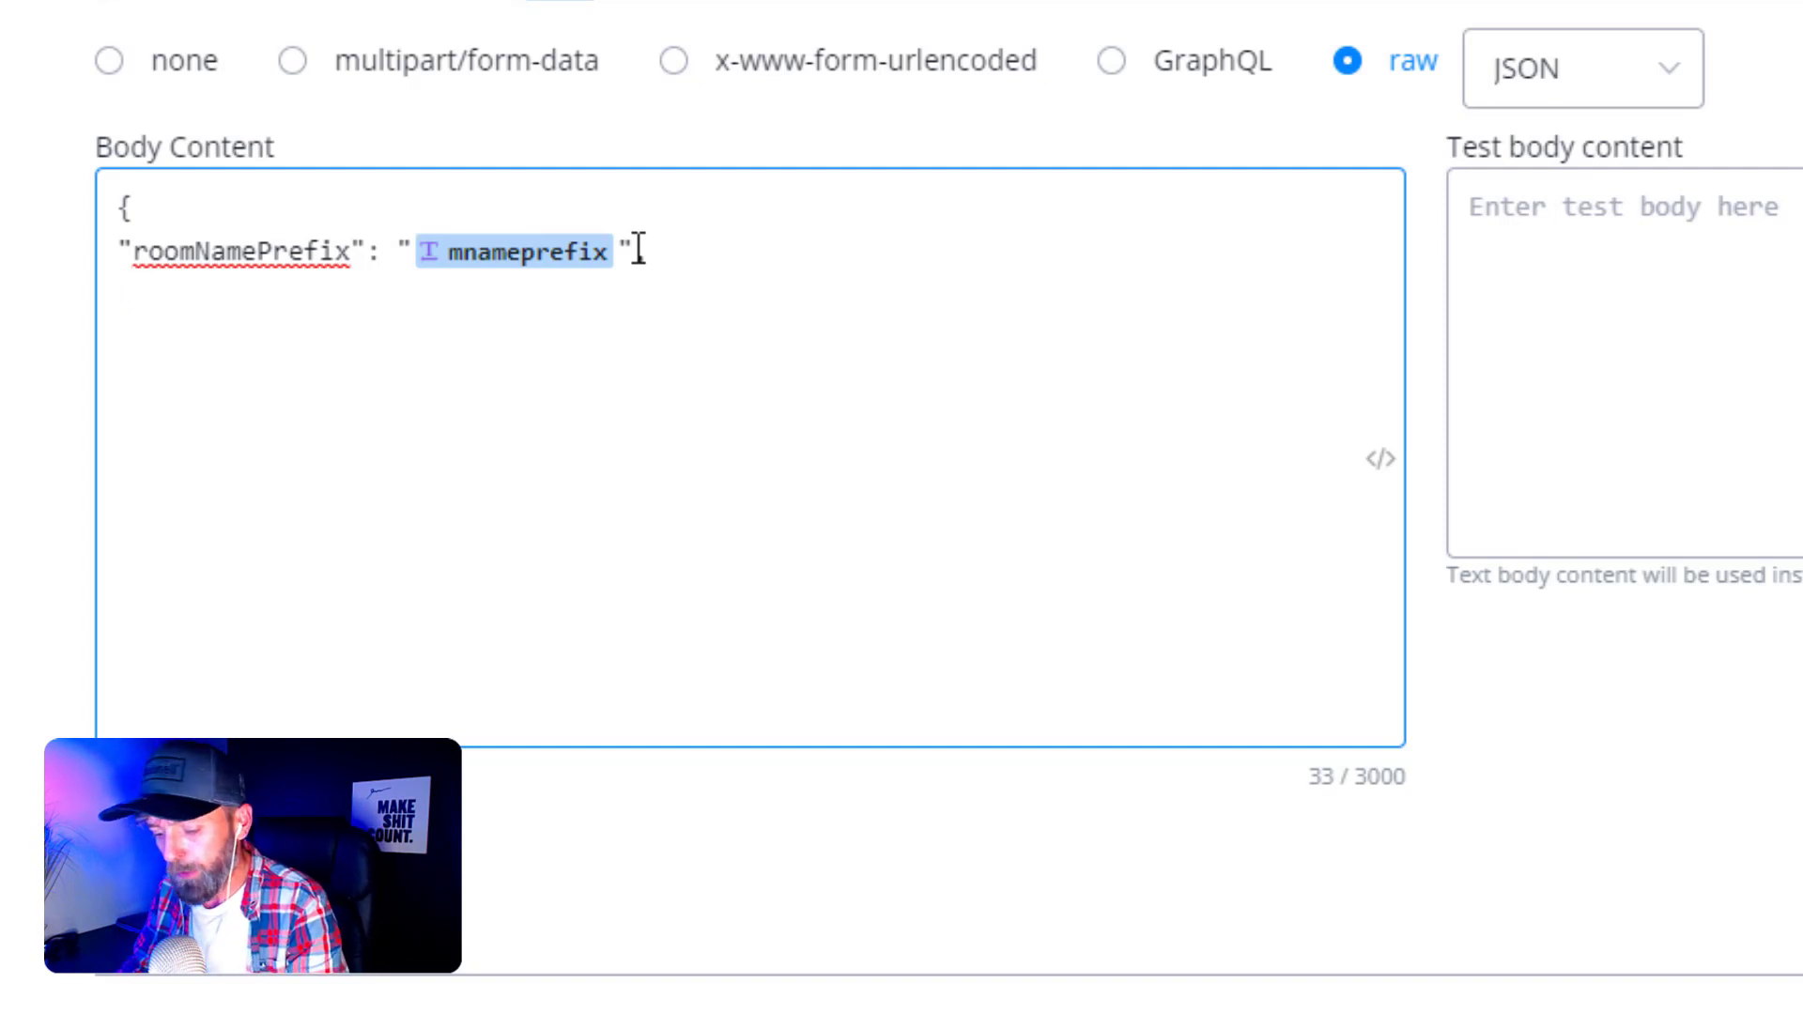
type("\"end")
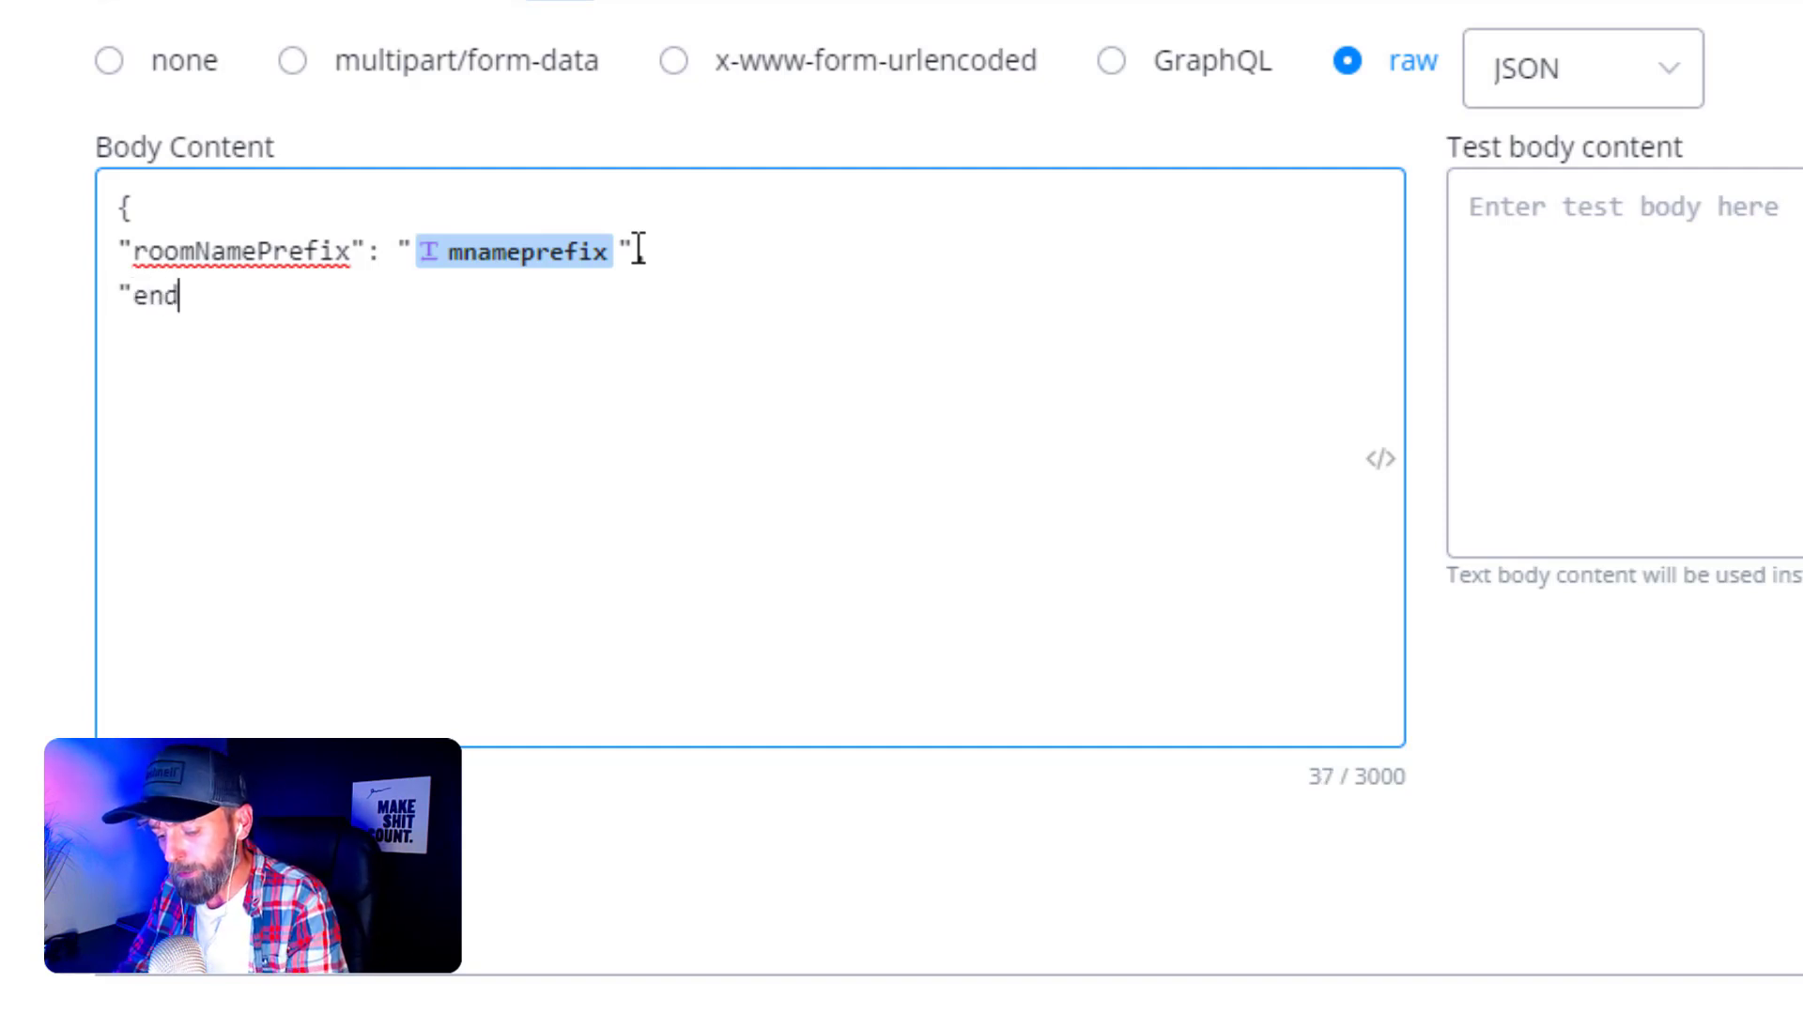
type("Da")
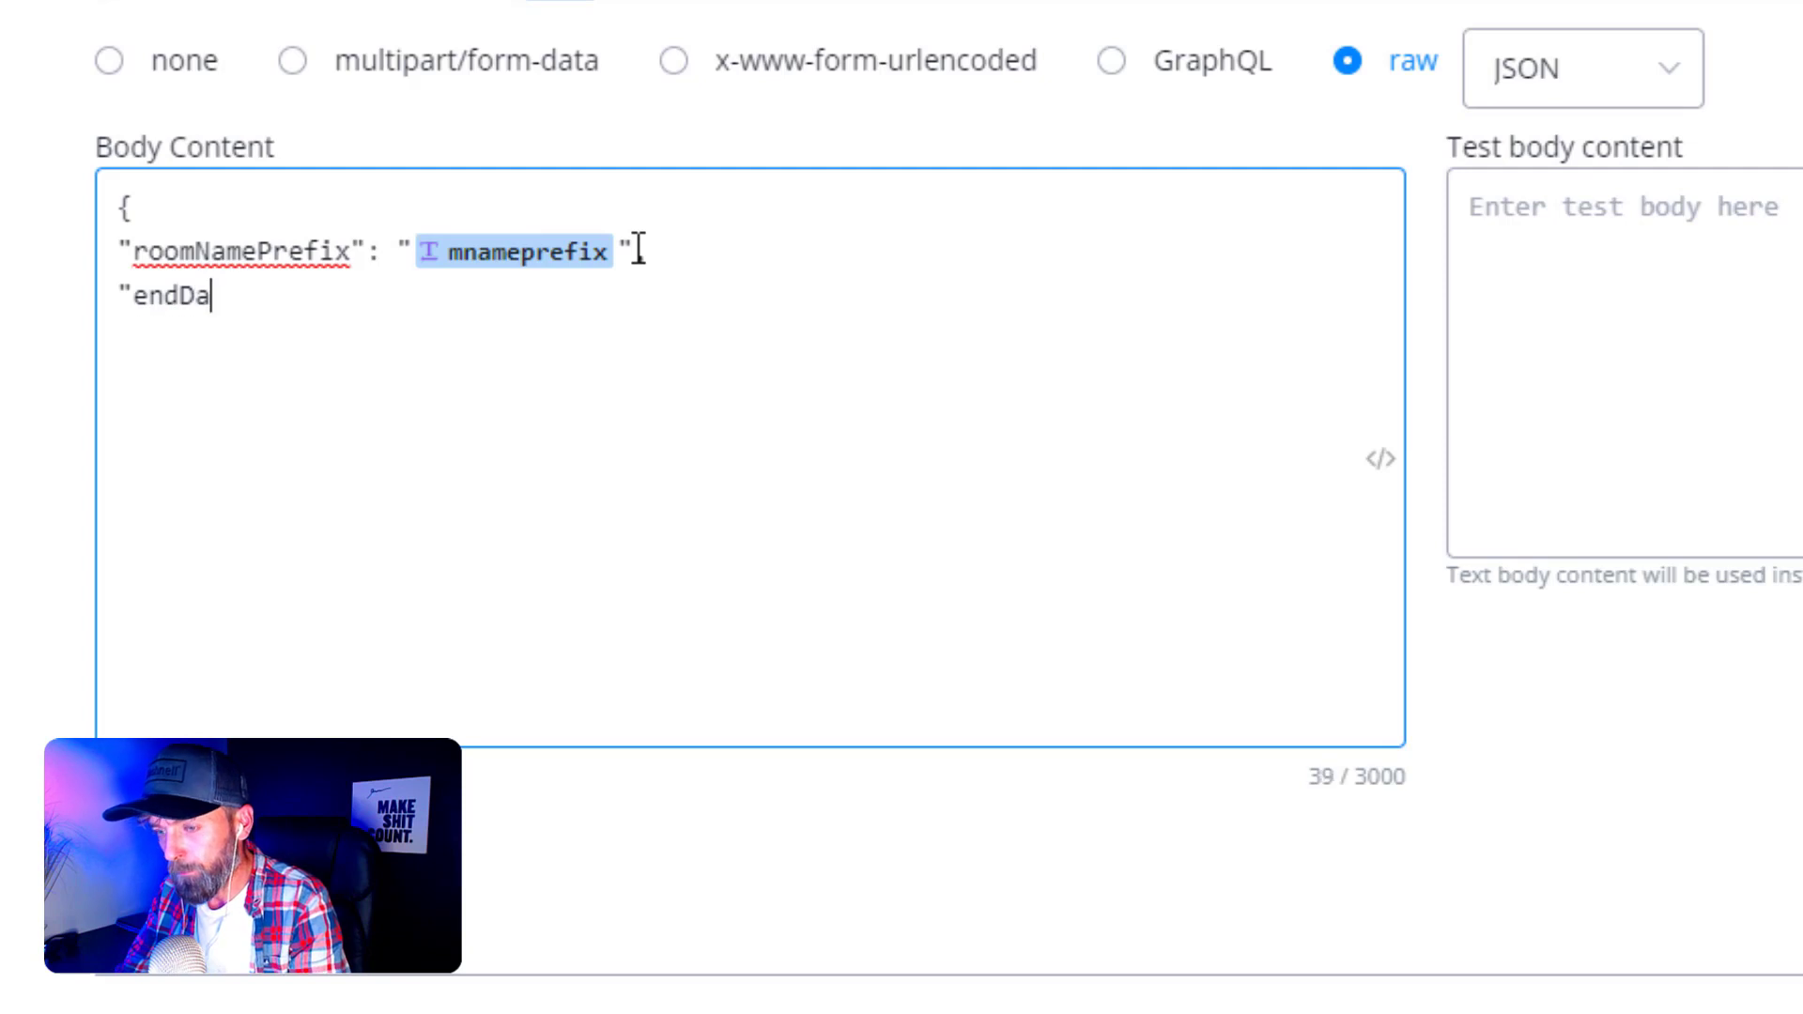
type("te\": \"")
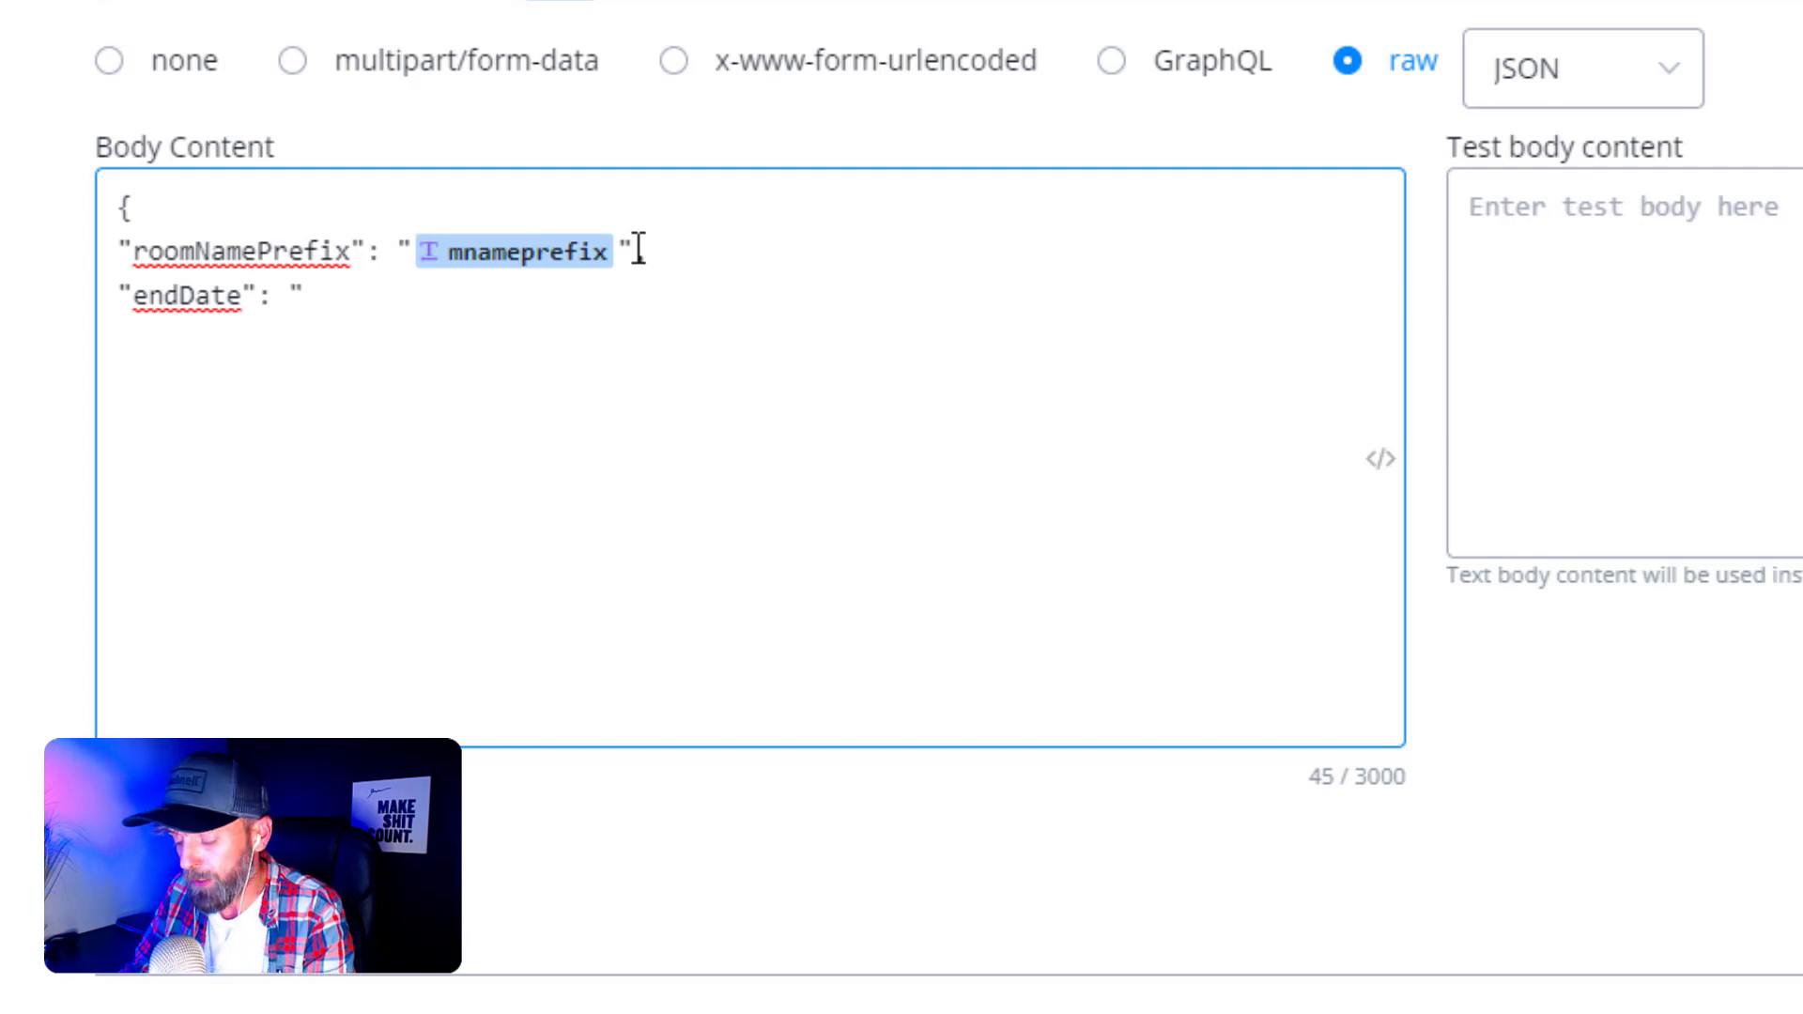
type("{{no")
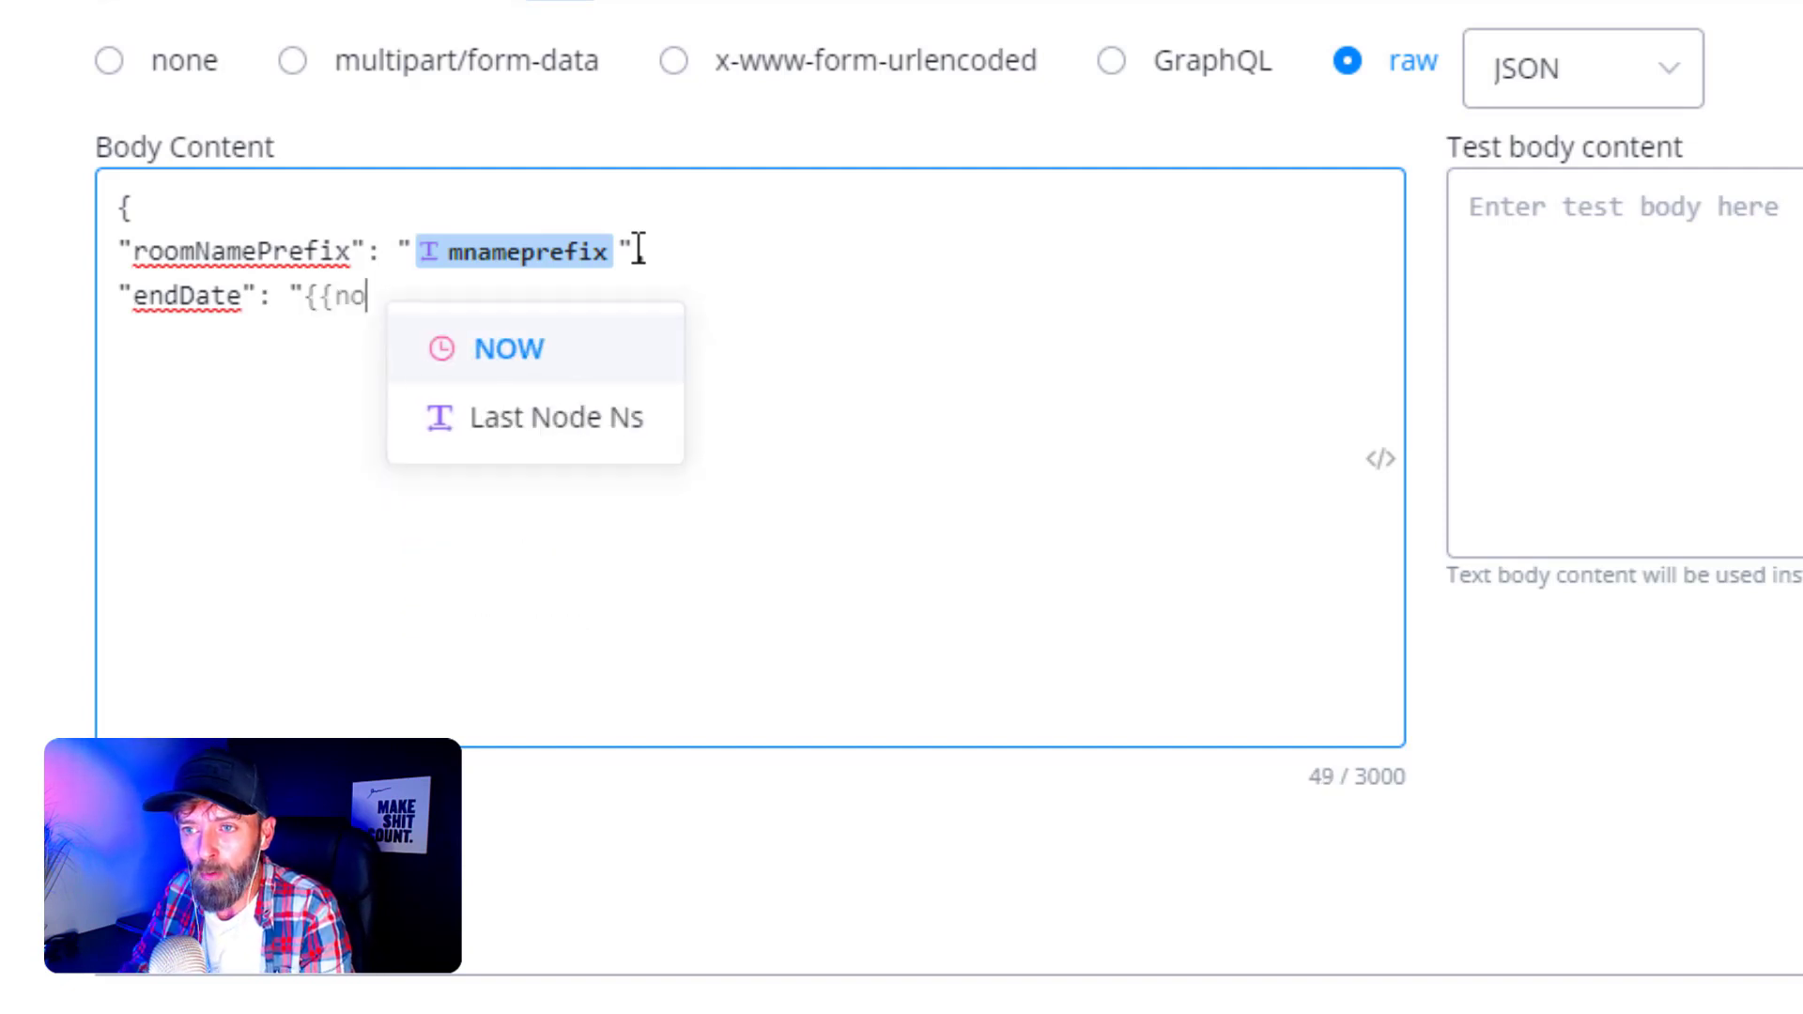
type("w")
- Set endDate to the NOW variable, add "templateType": "viewerMode", and close the JSON brace
left_click(477, 346)
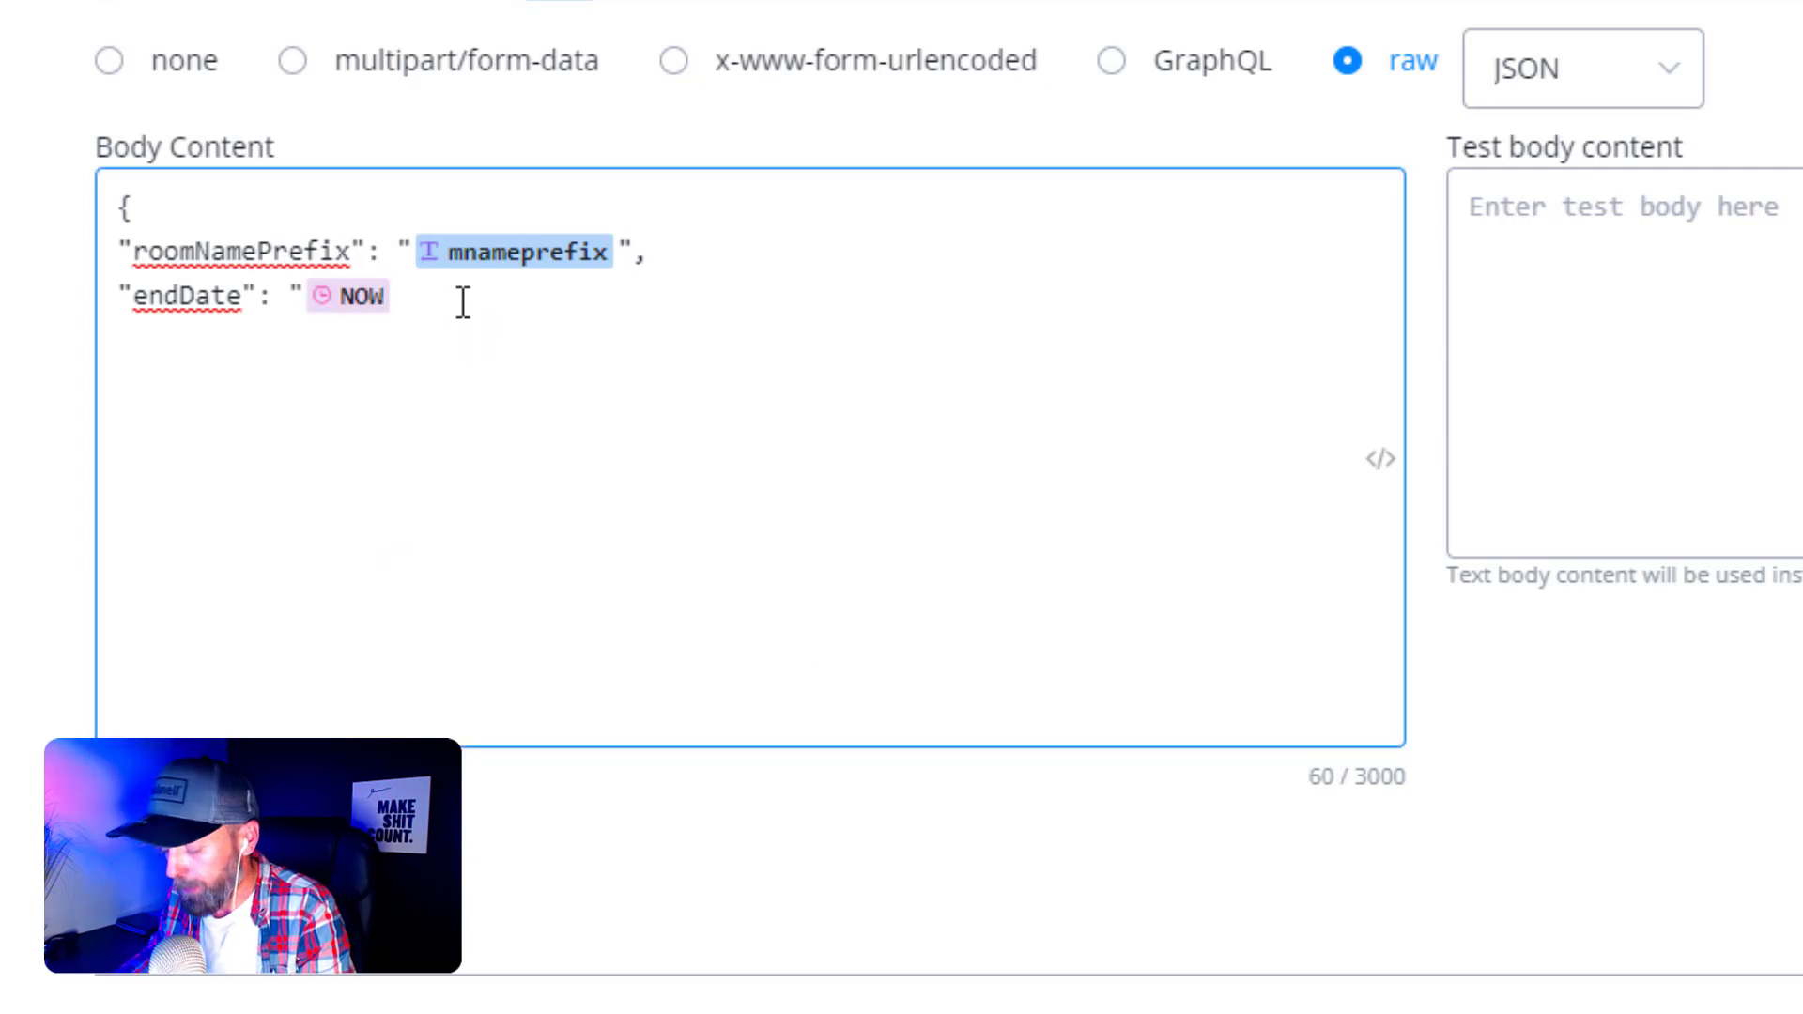
type("\"")
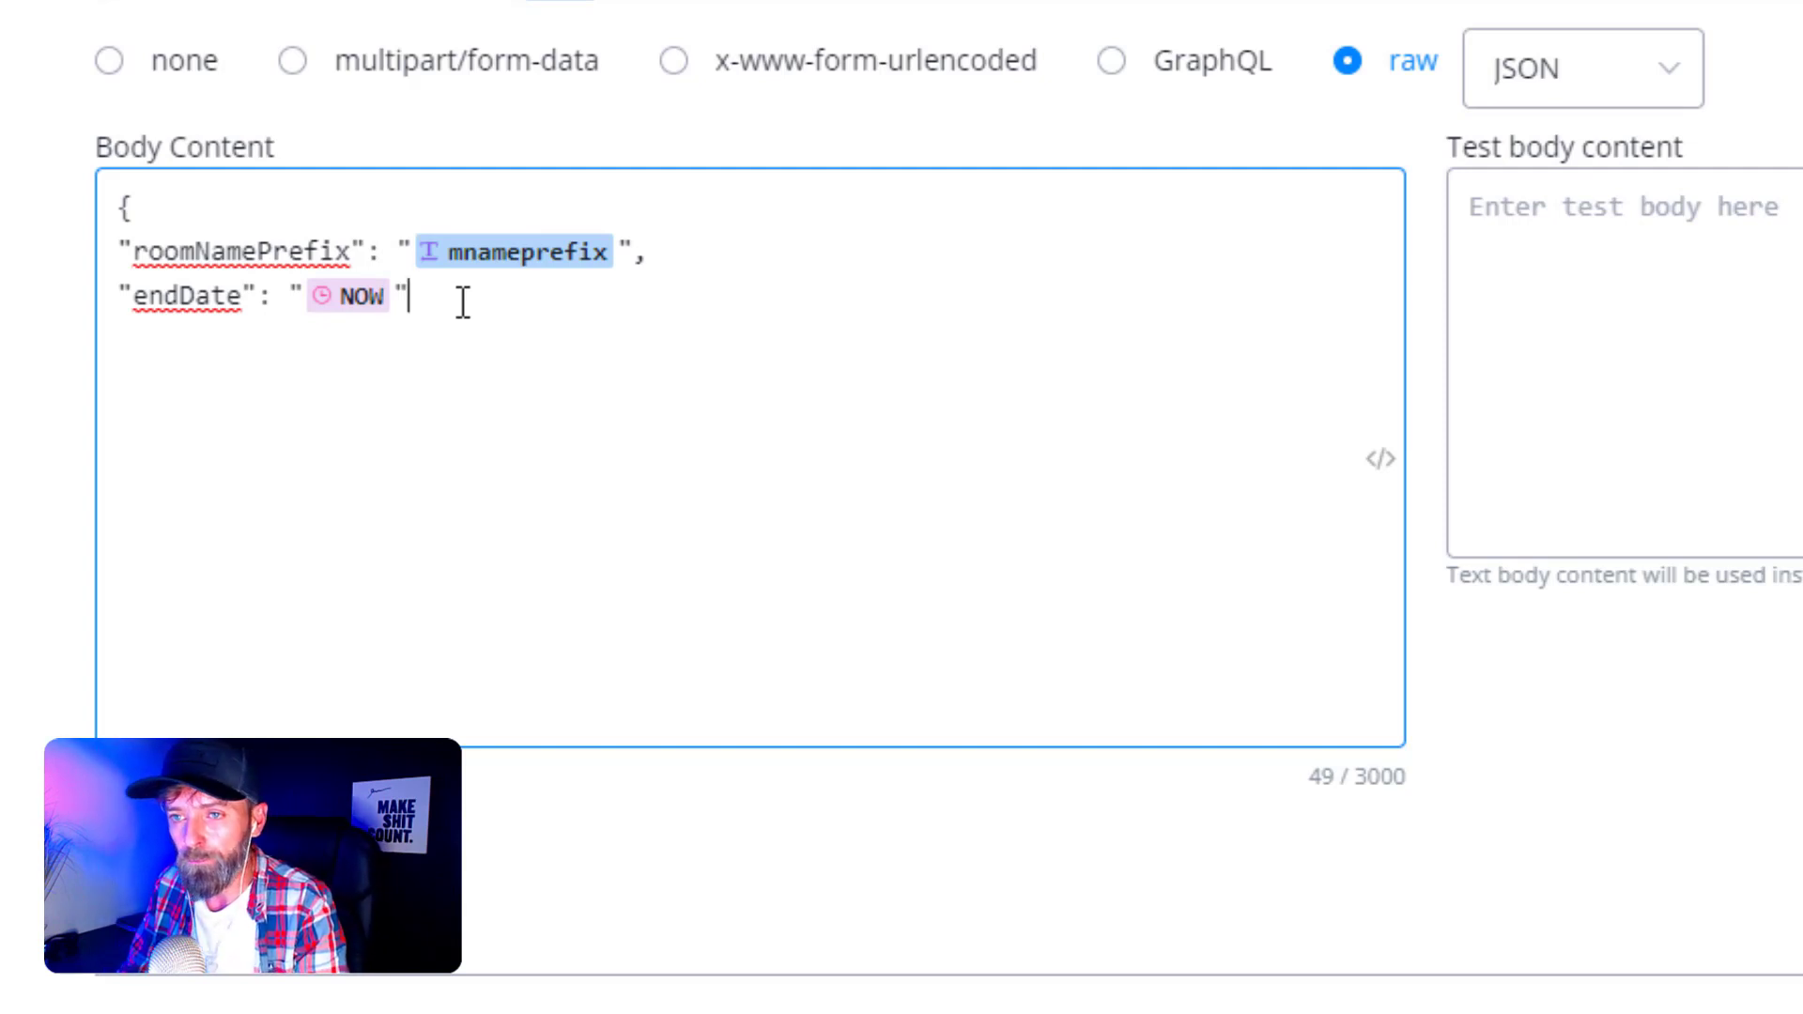
type(",")
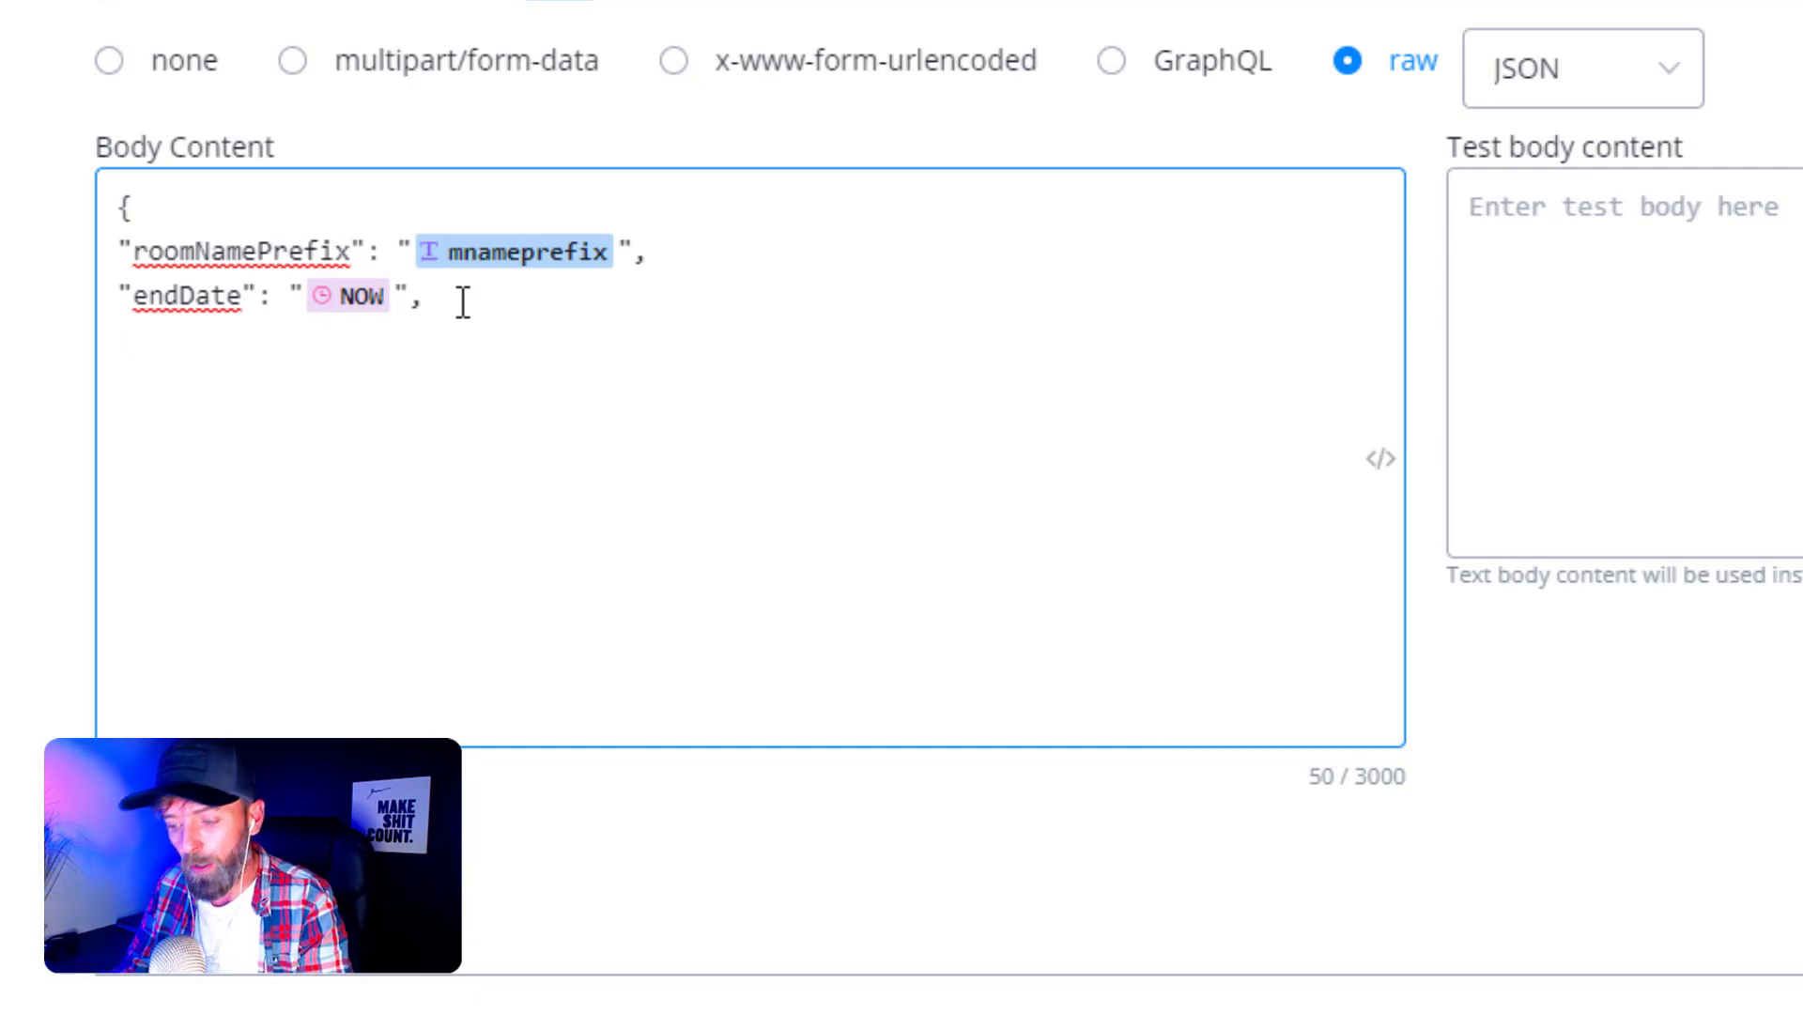
type("\"")
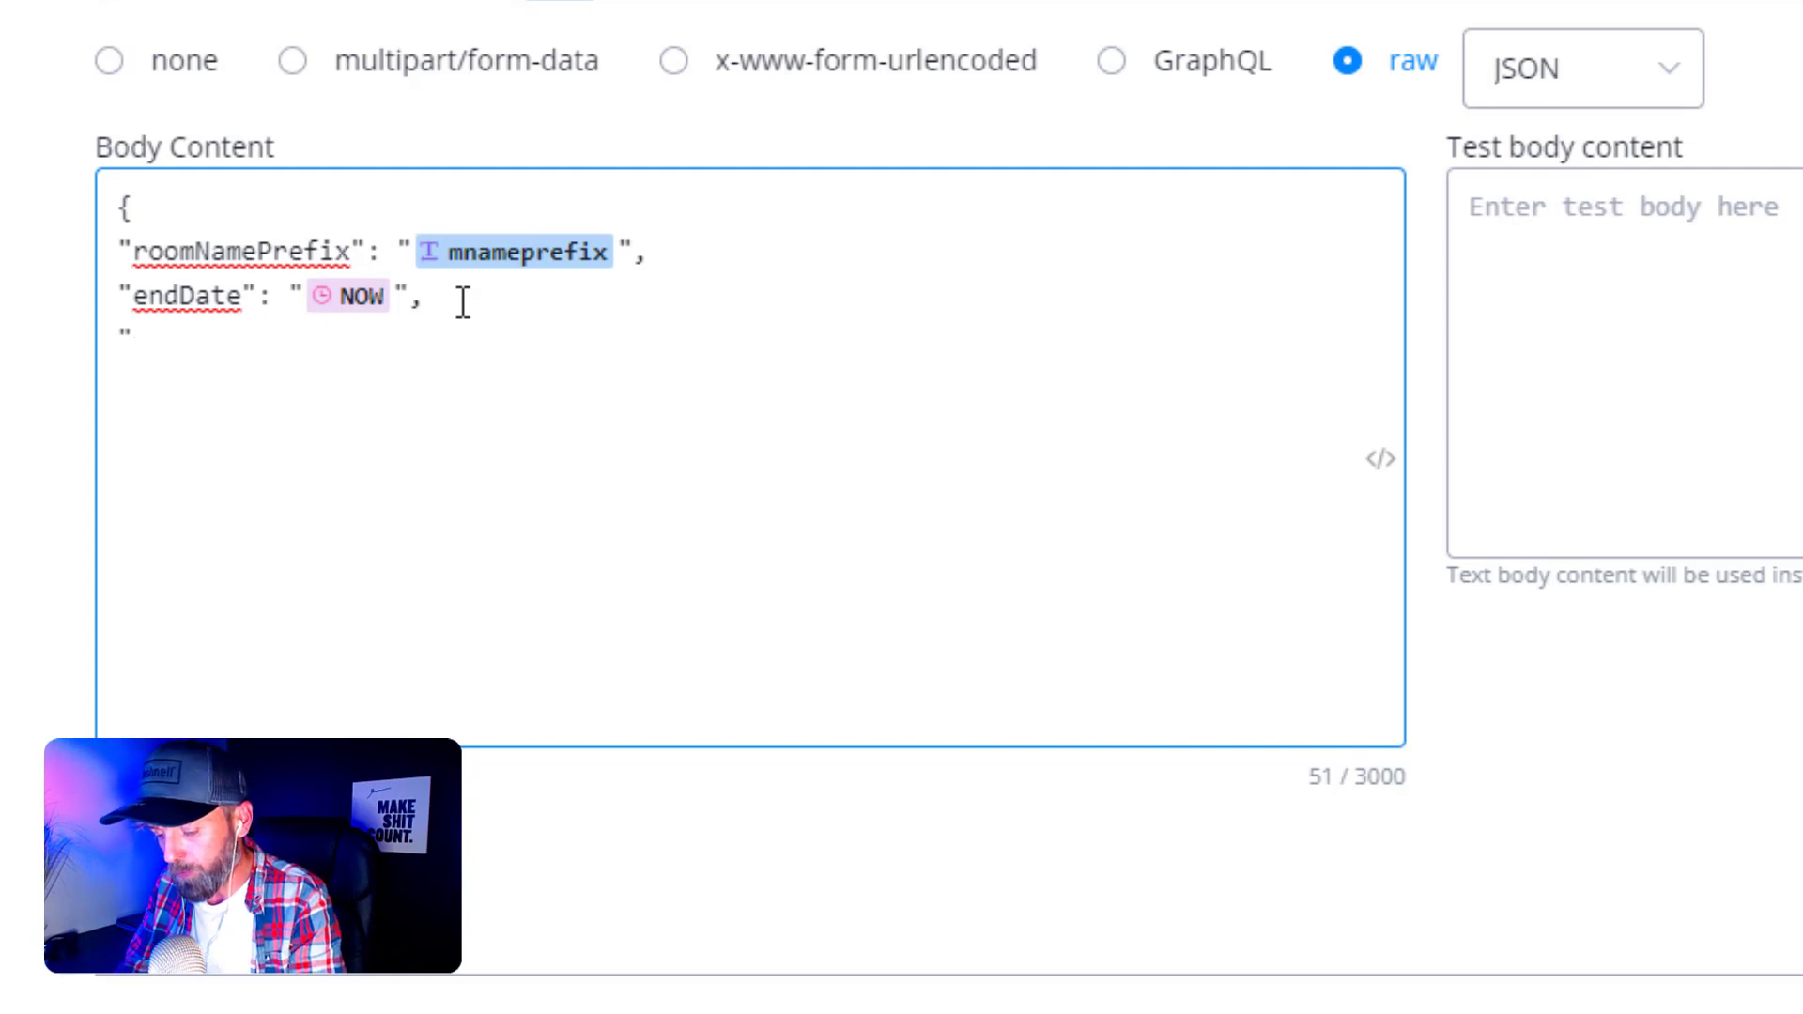
type("templa")
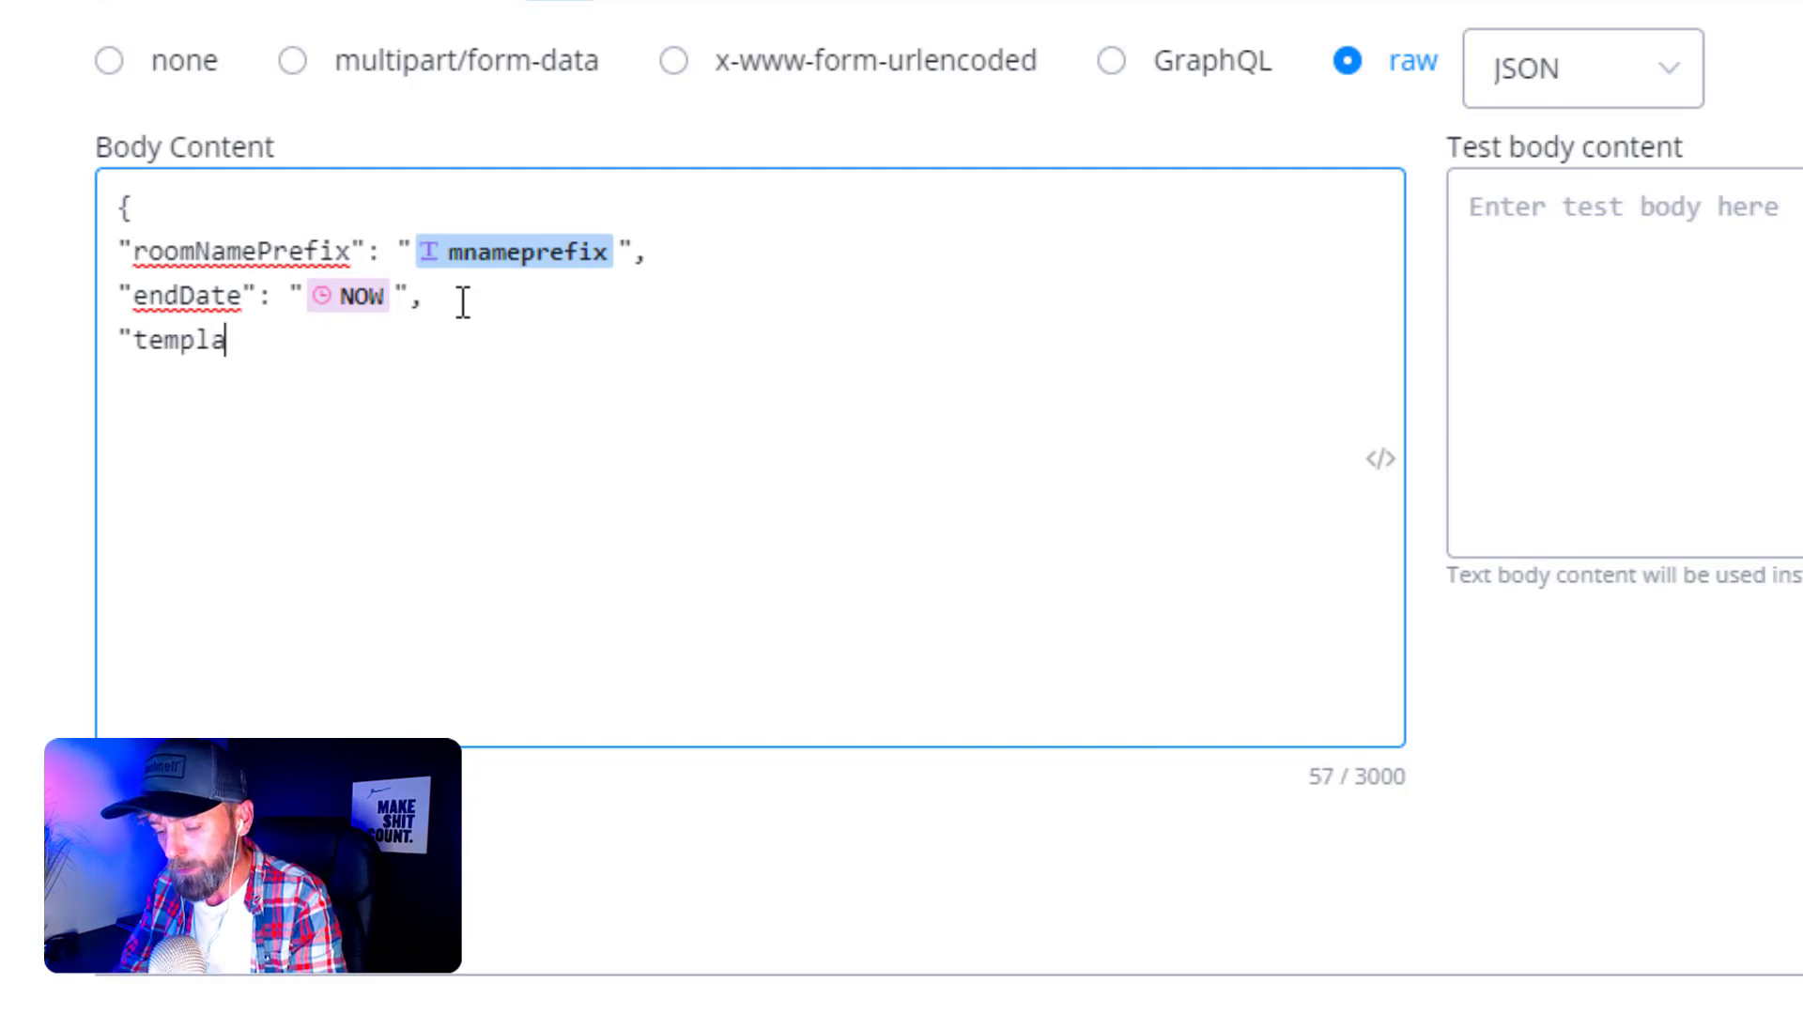
type("teTyp")
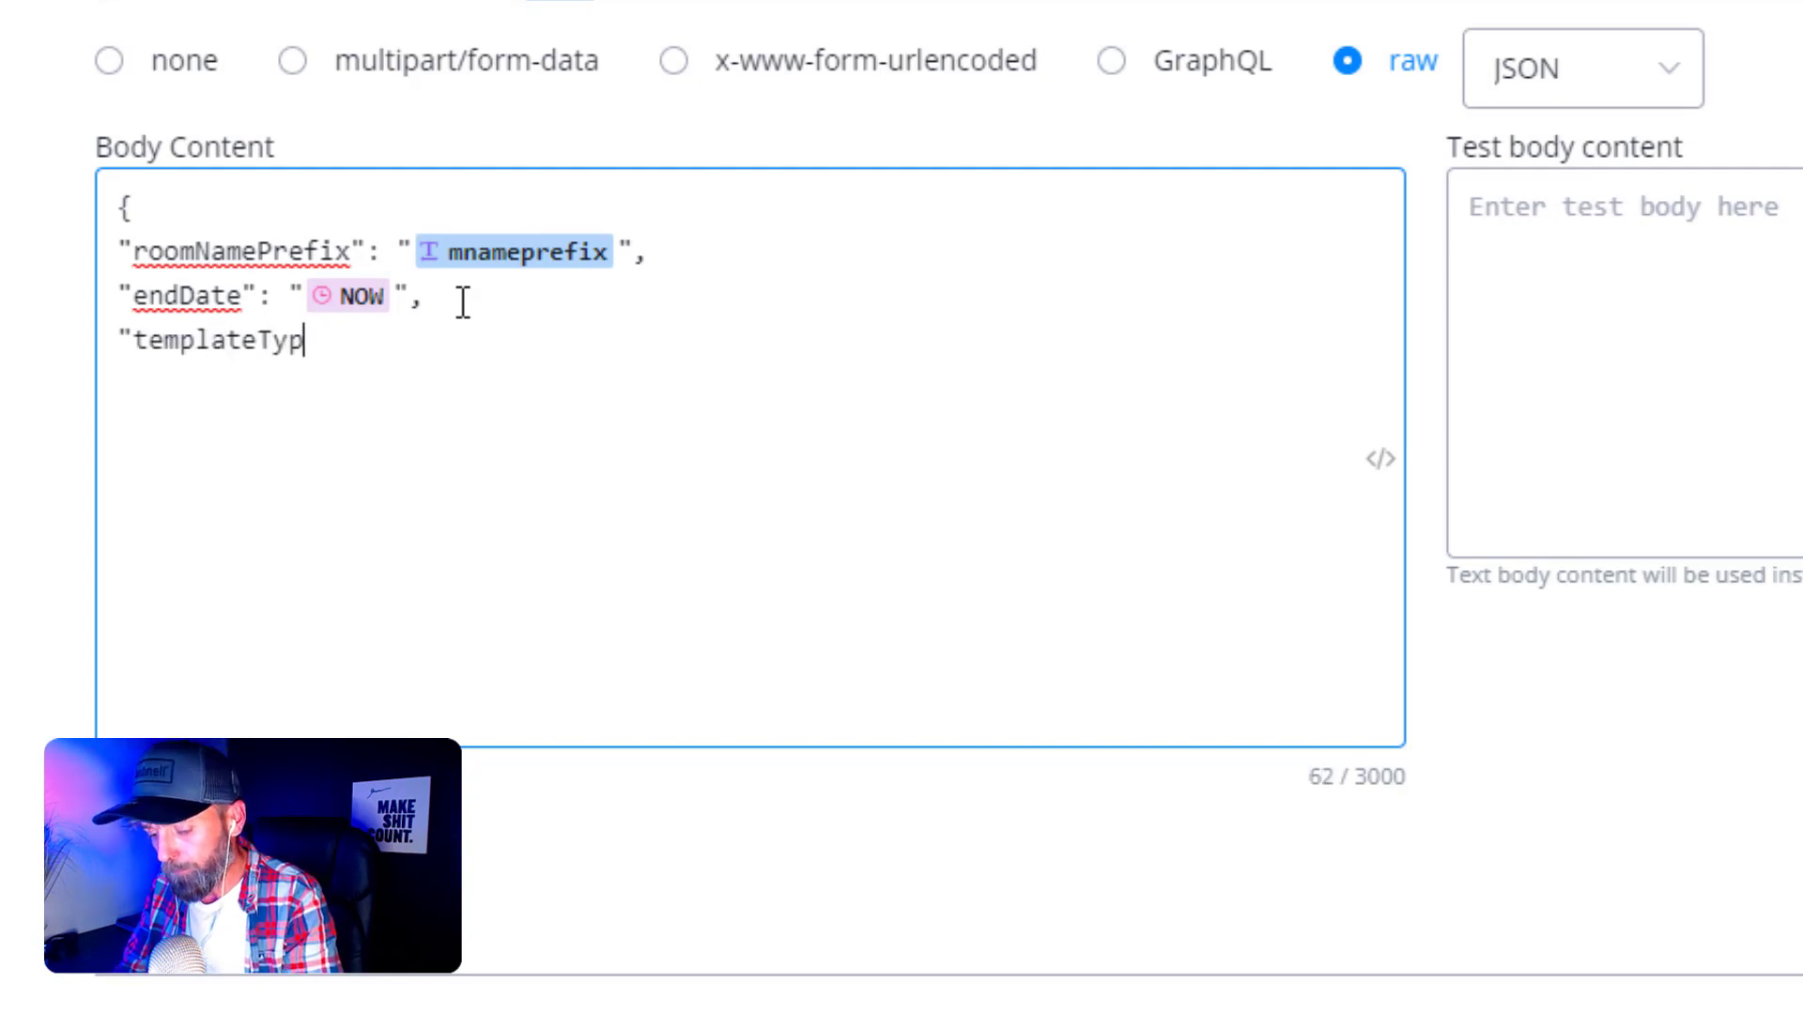
type("e\"")
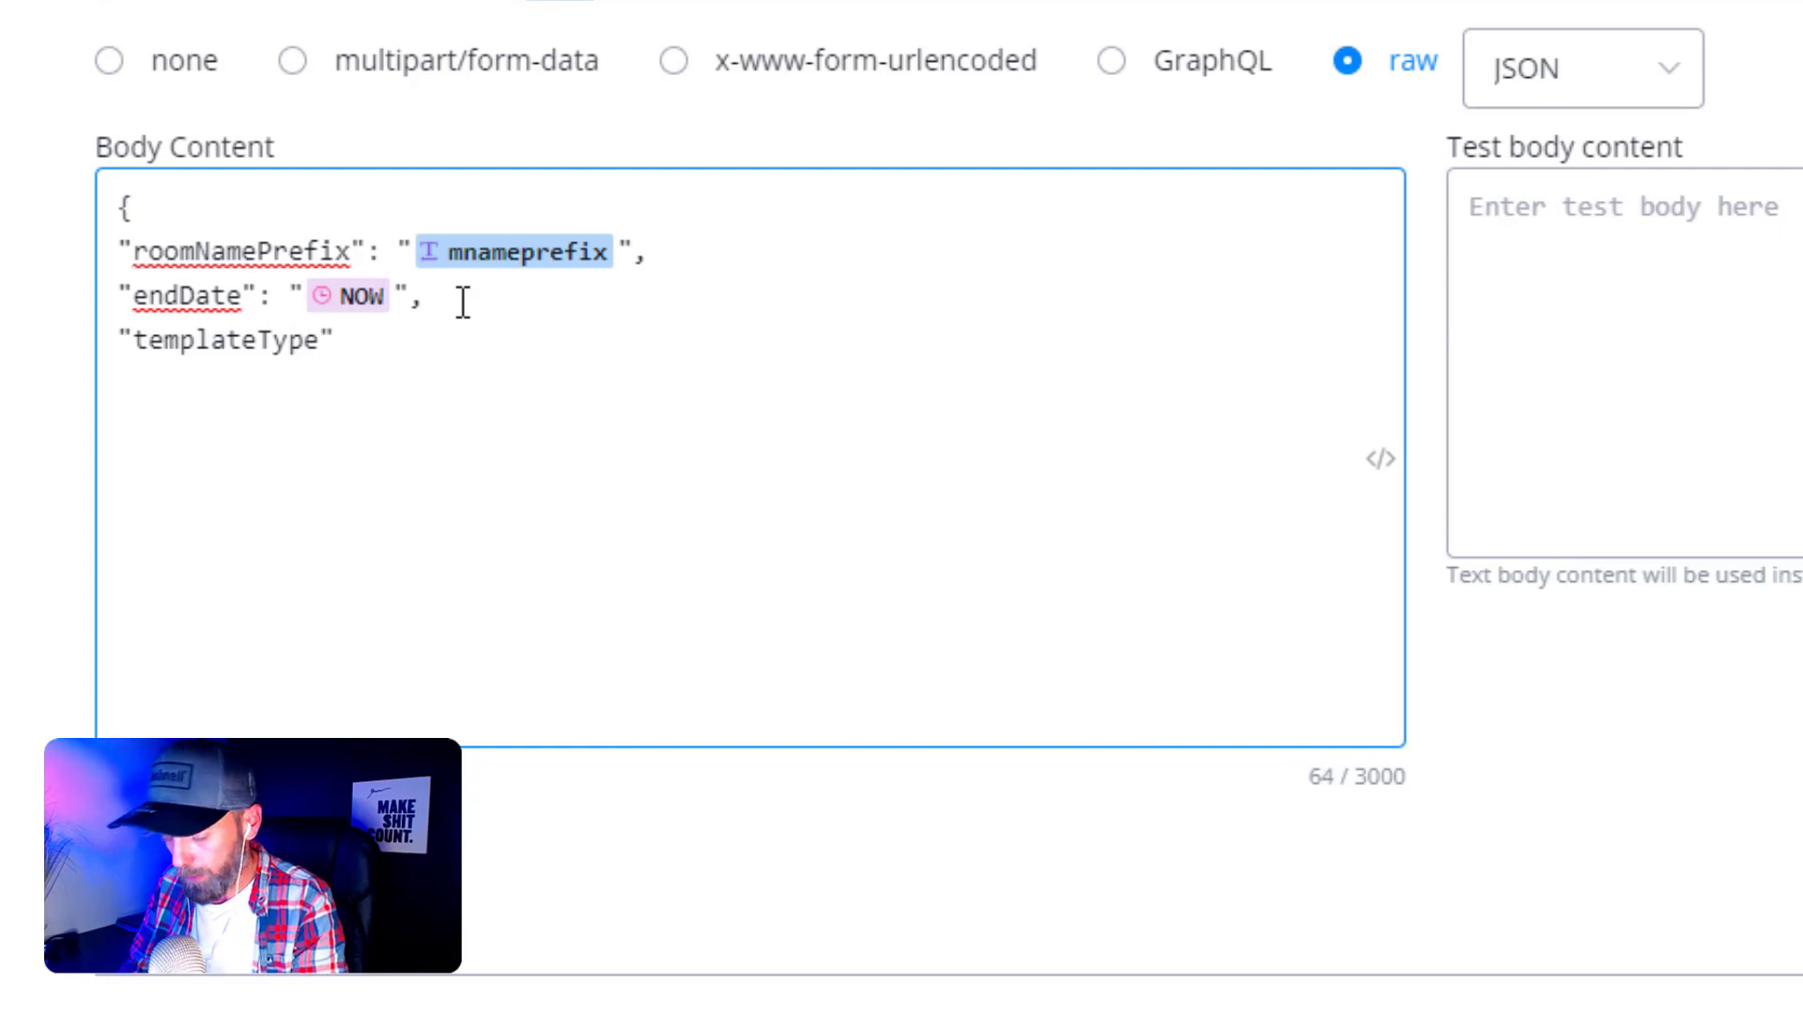
type(": \"vi")
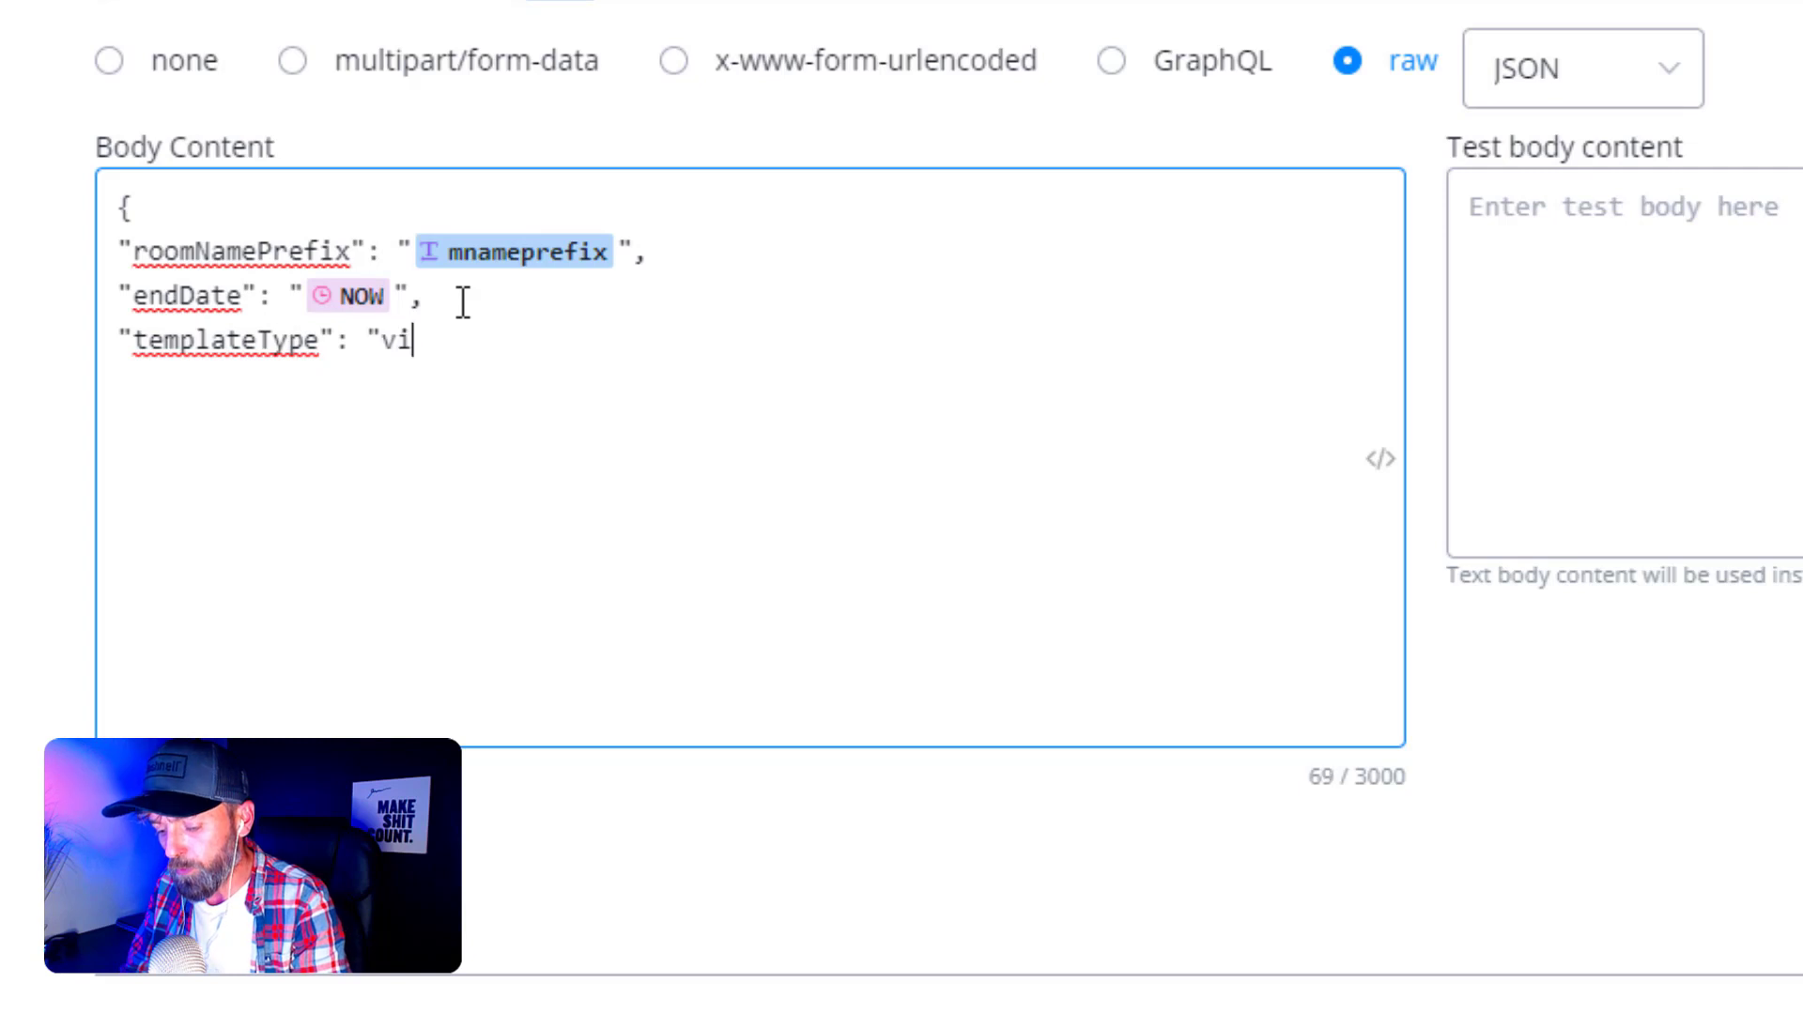
type("ewer")
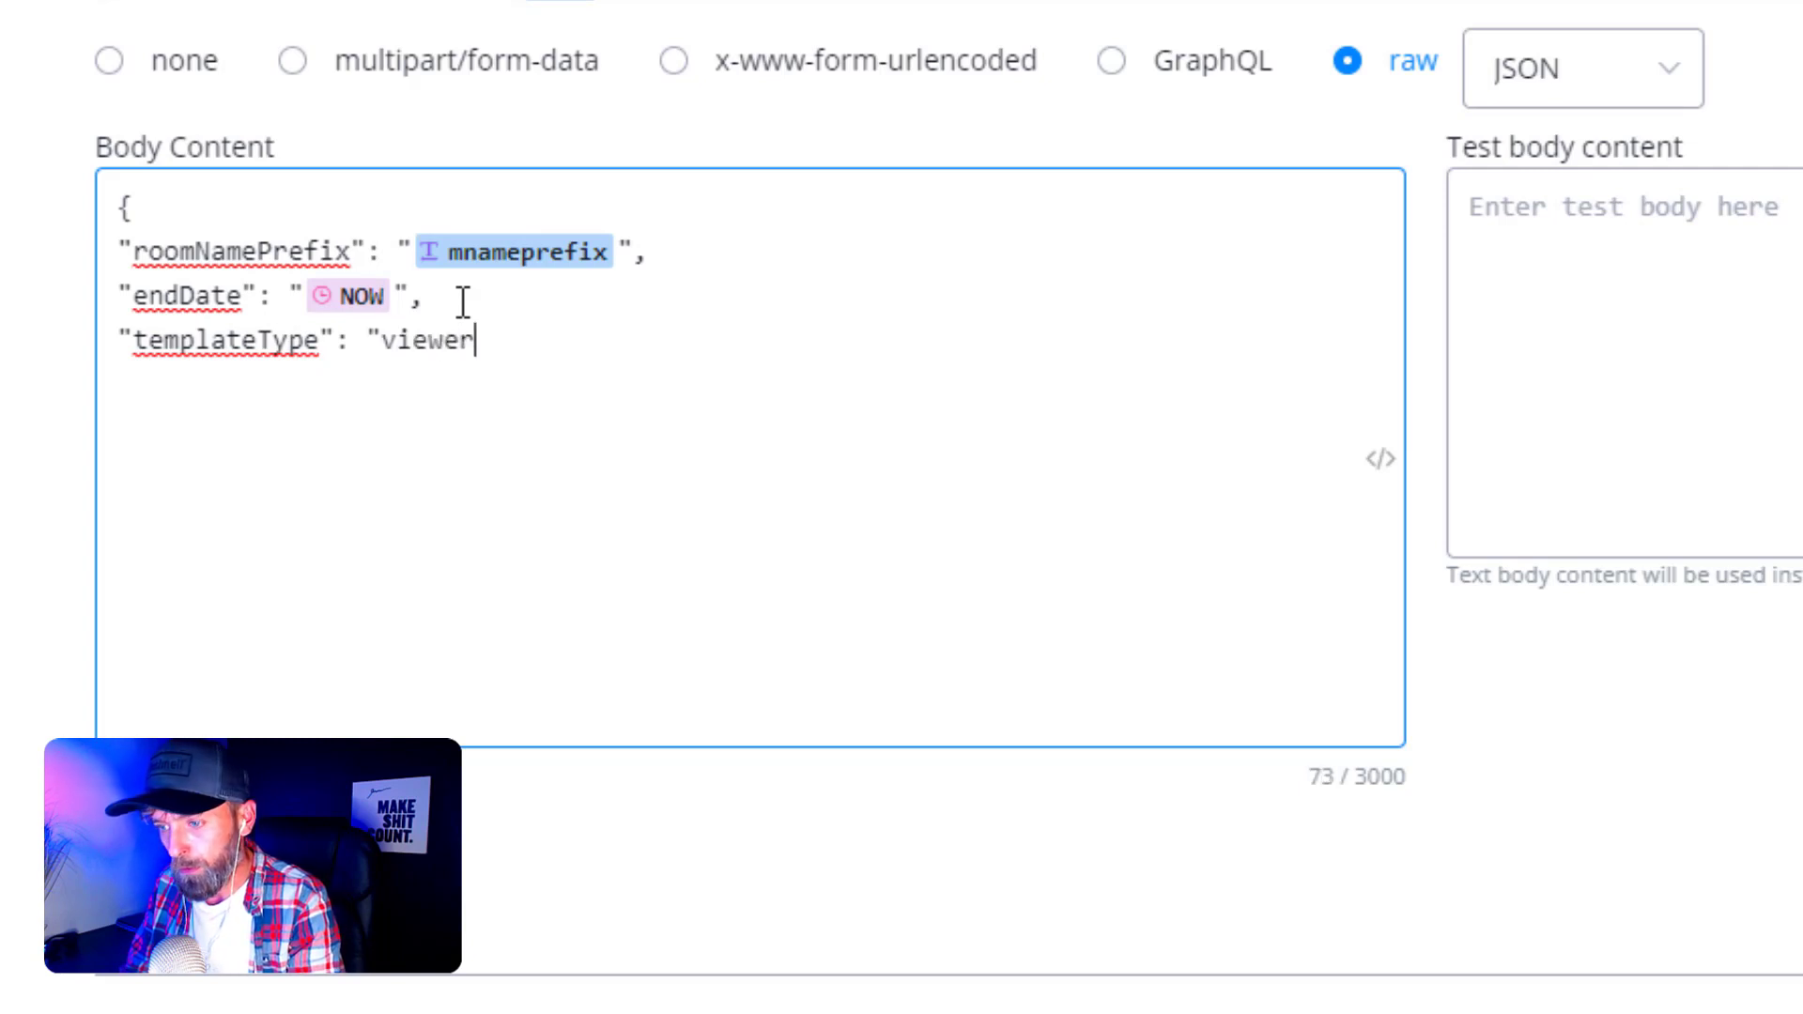
type("M")
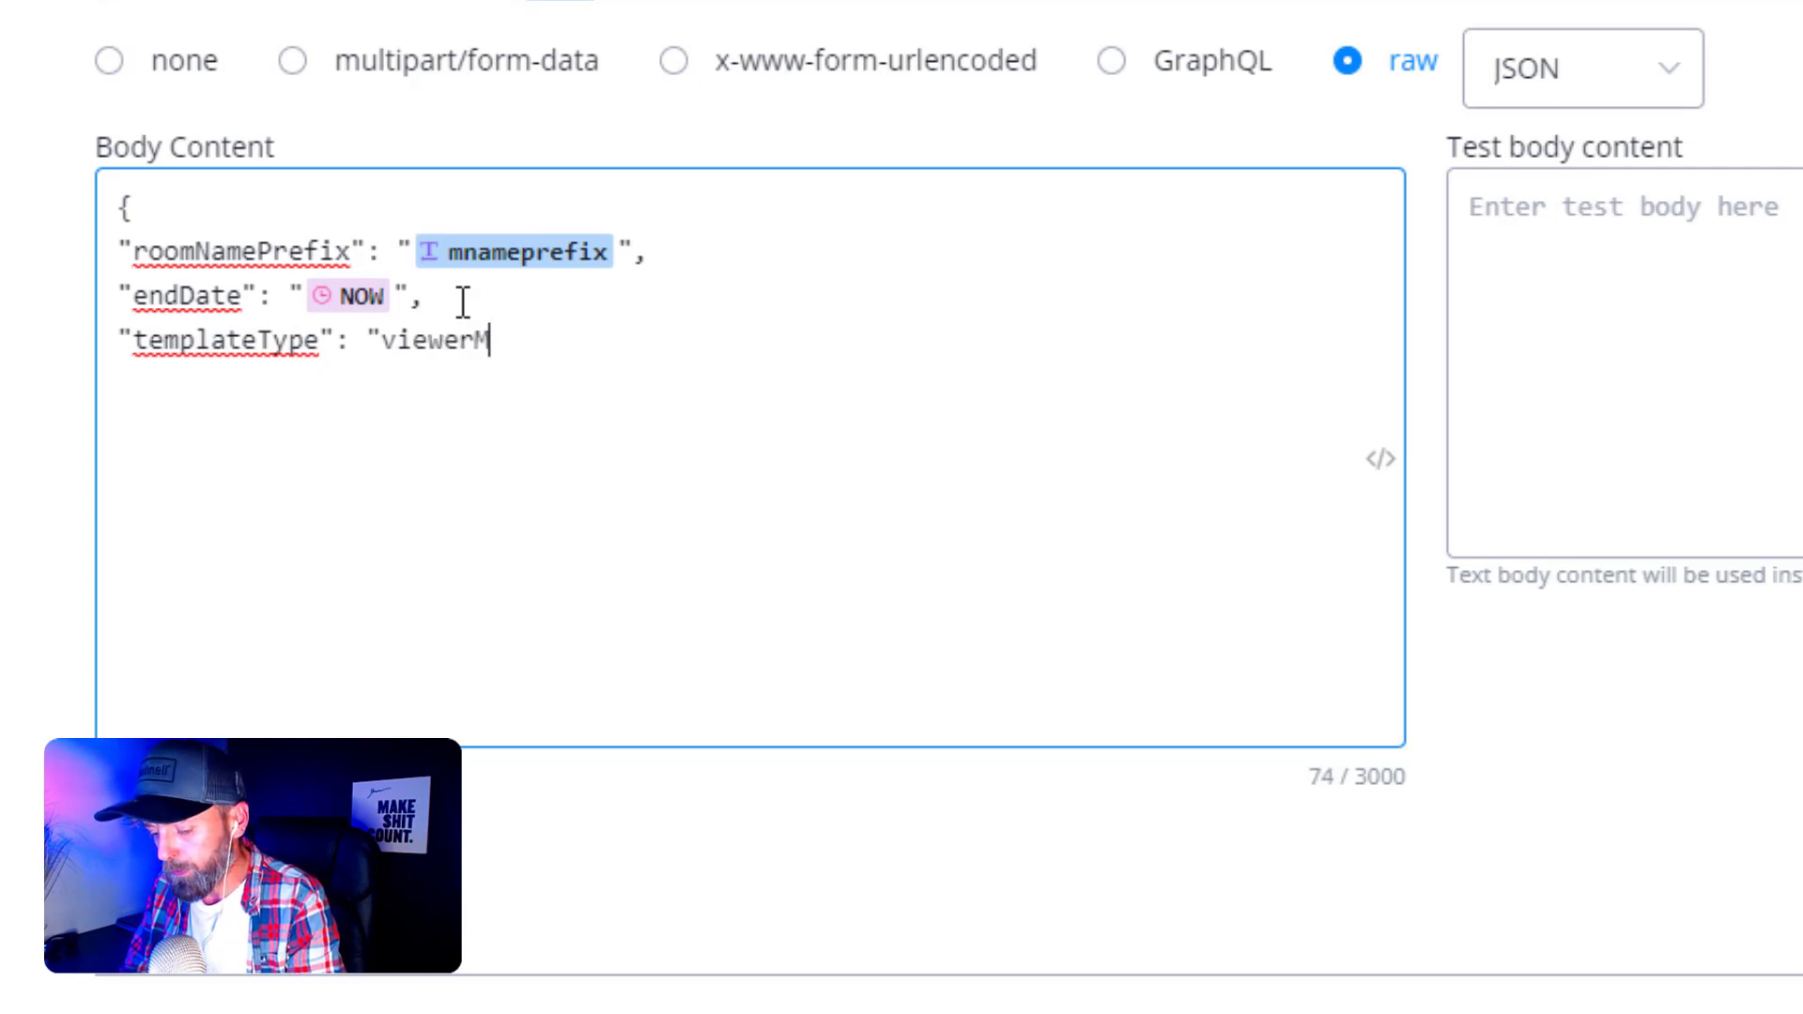
type("ode\"")
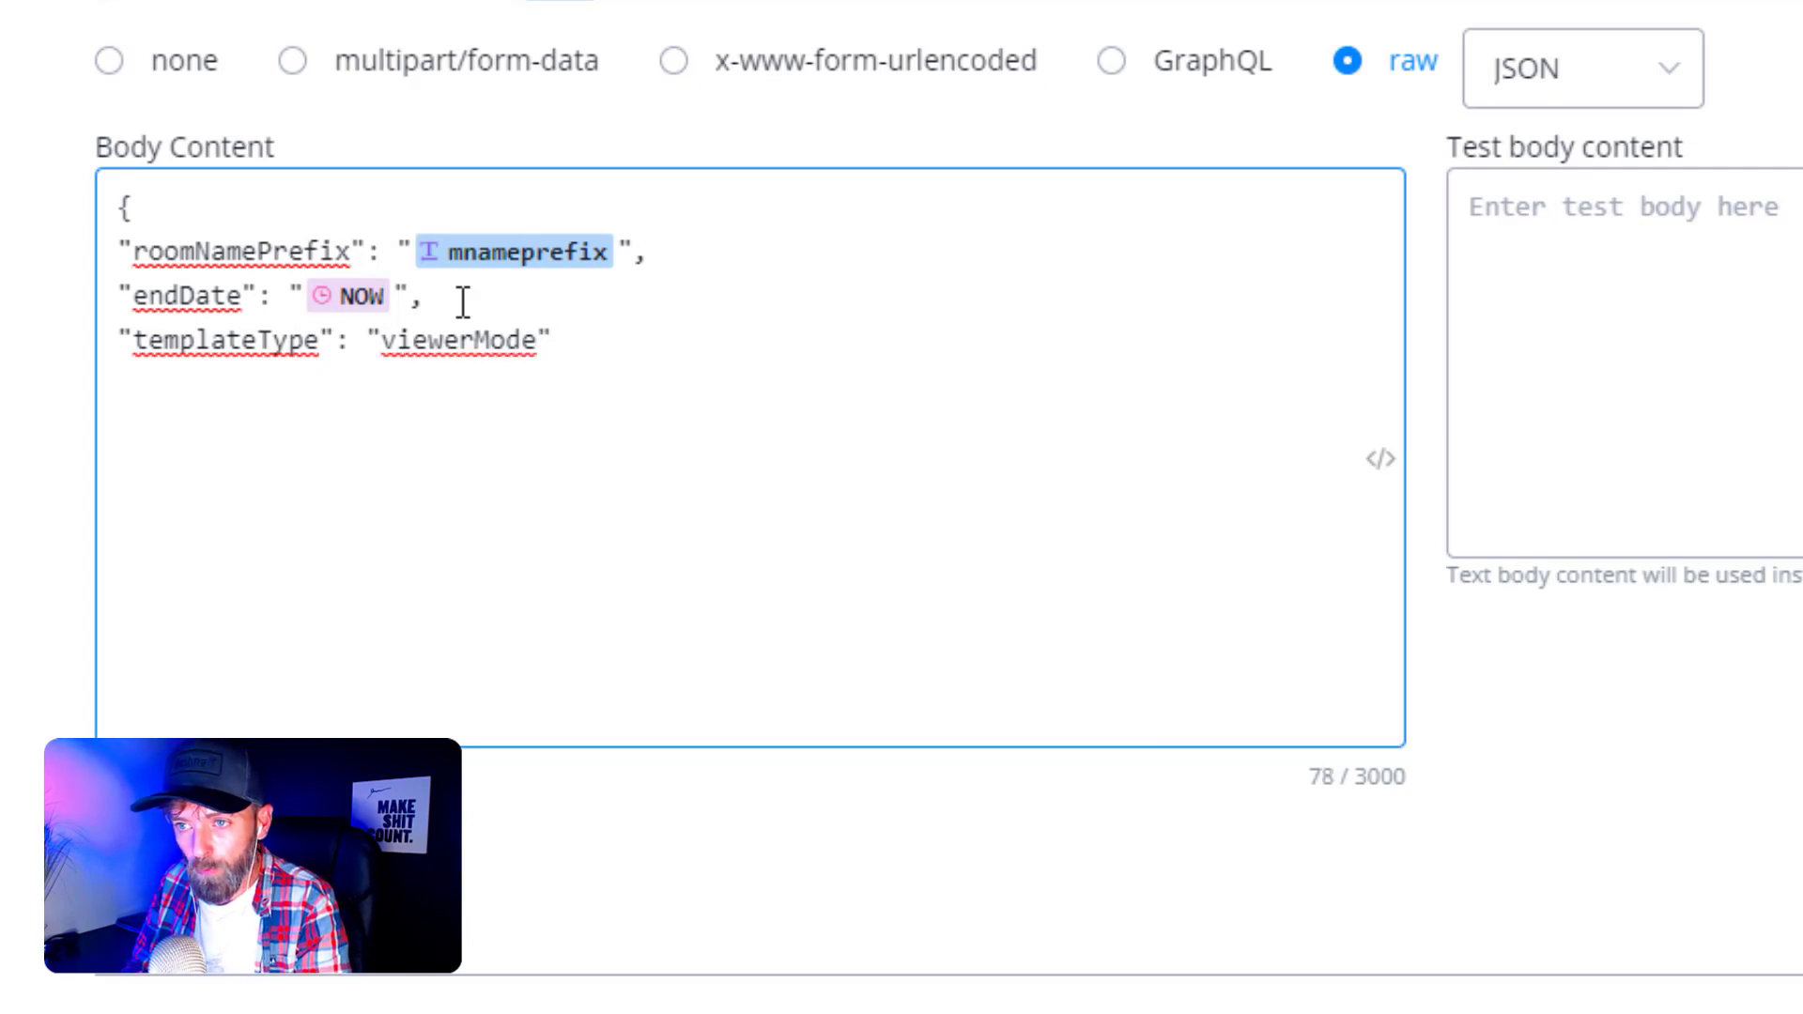
key("Down")
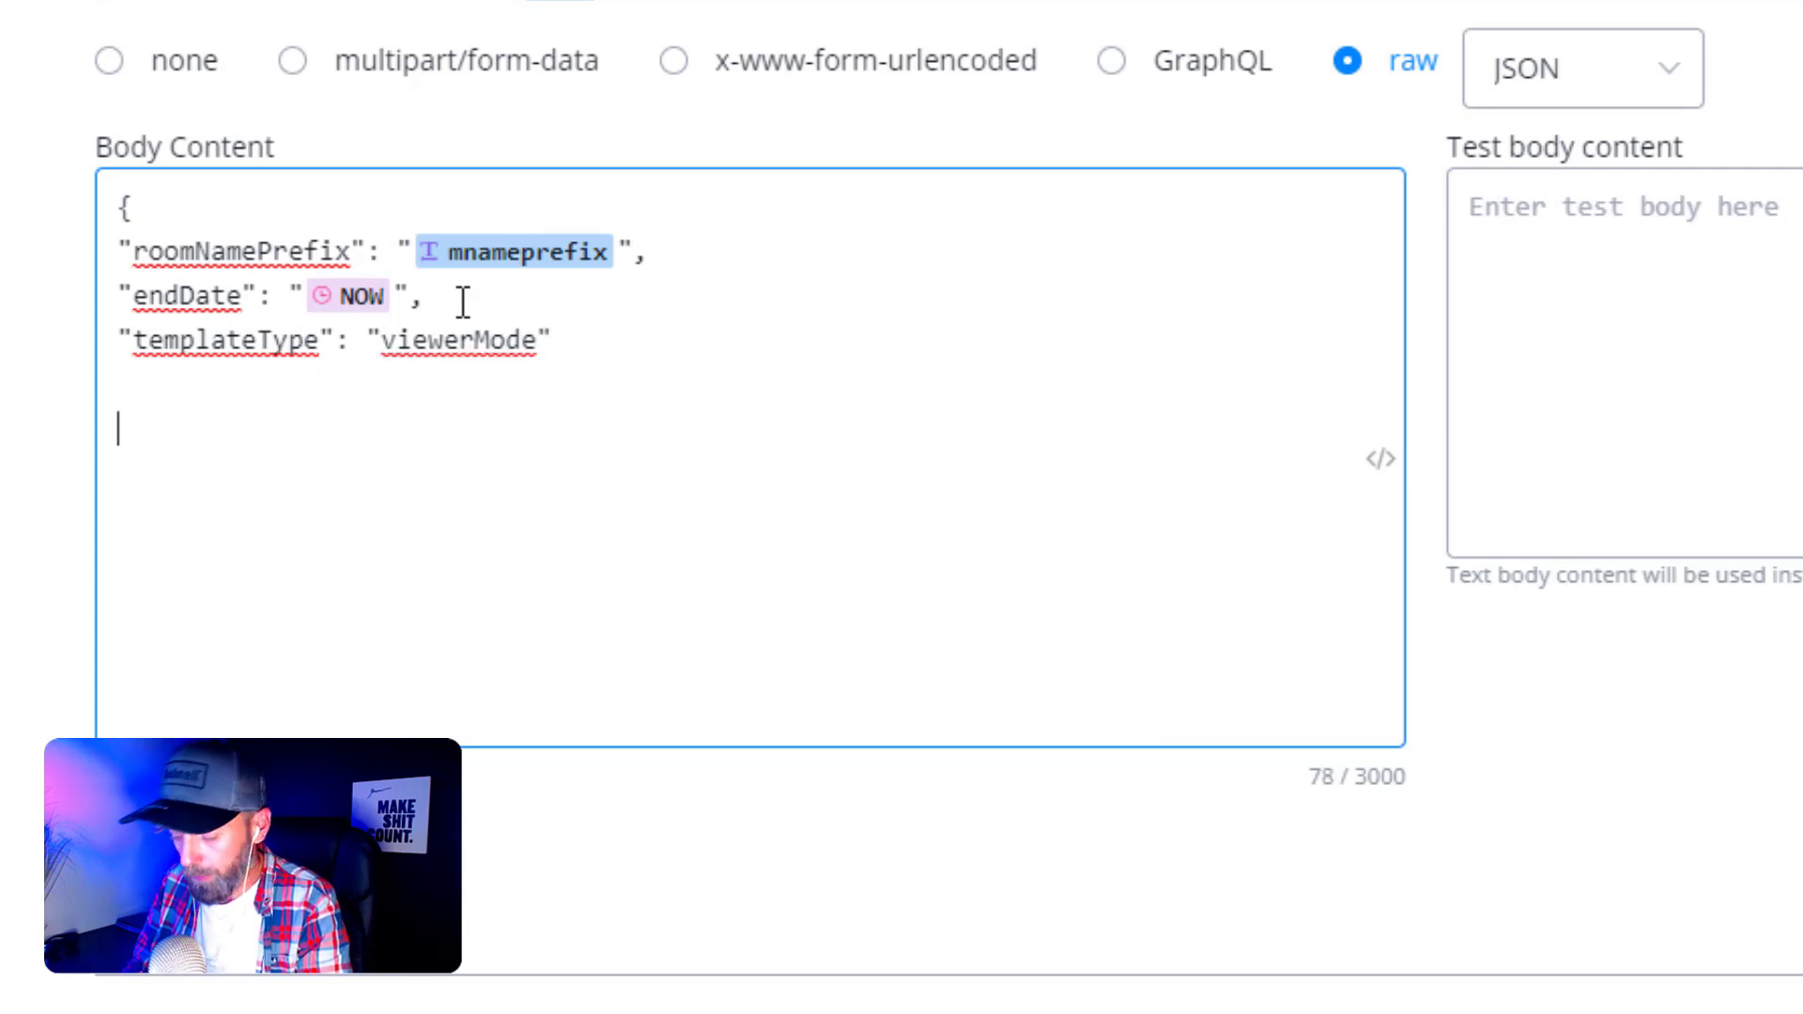
type("}")
left_click(30, 375)
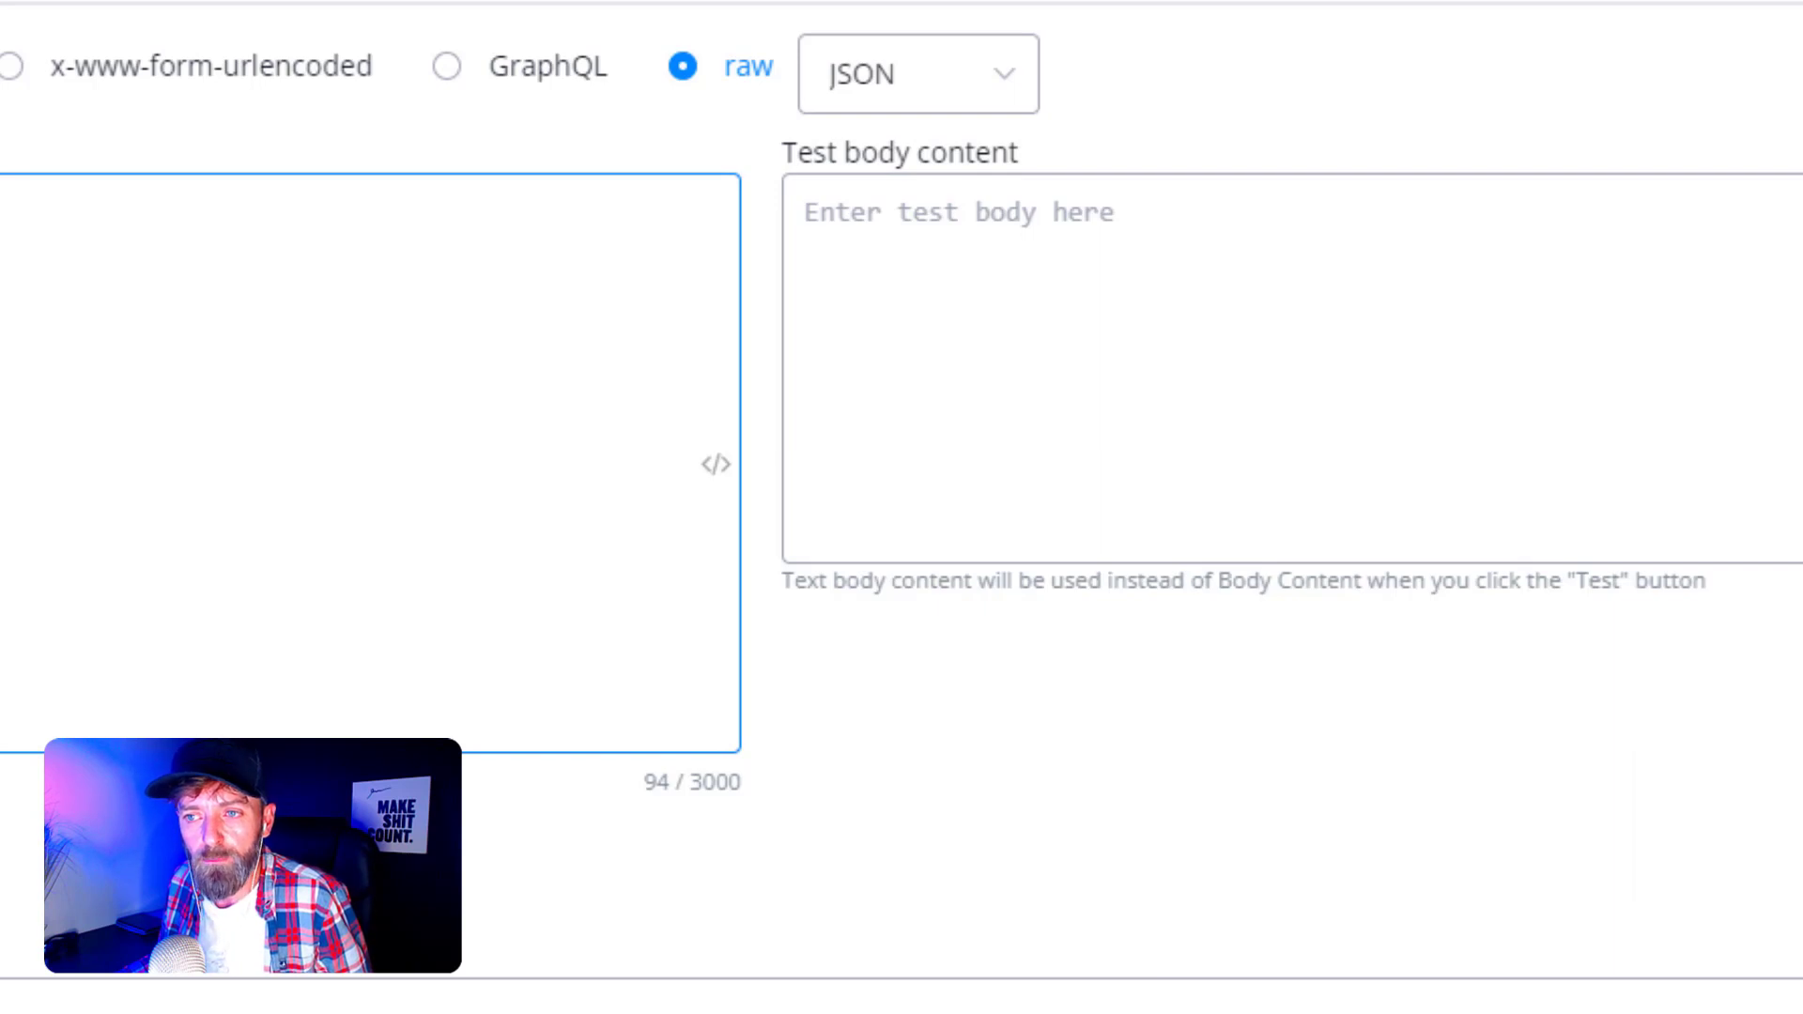
- Paste the JSON body into the test body and replace {{mnameprefix}} with testapp
left_click(853, 298)
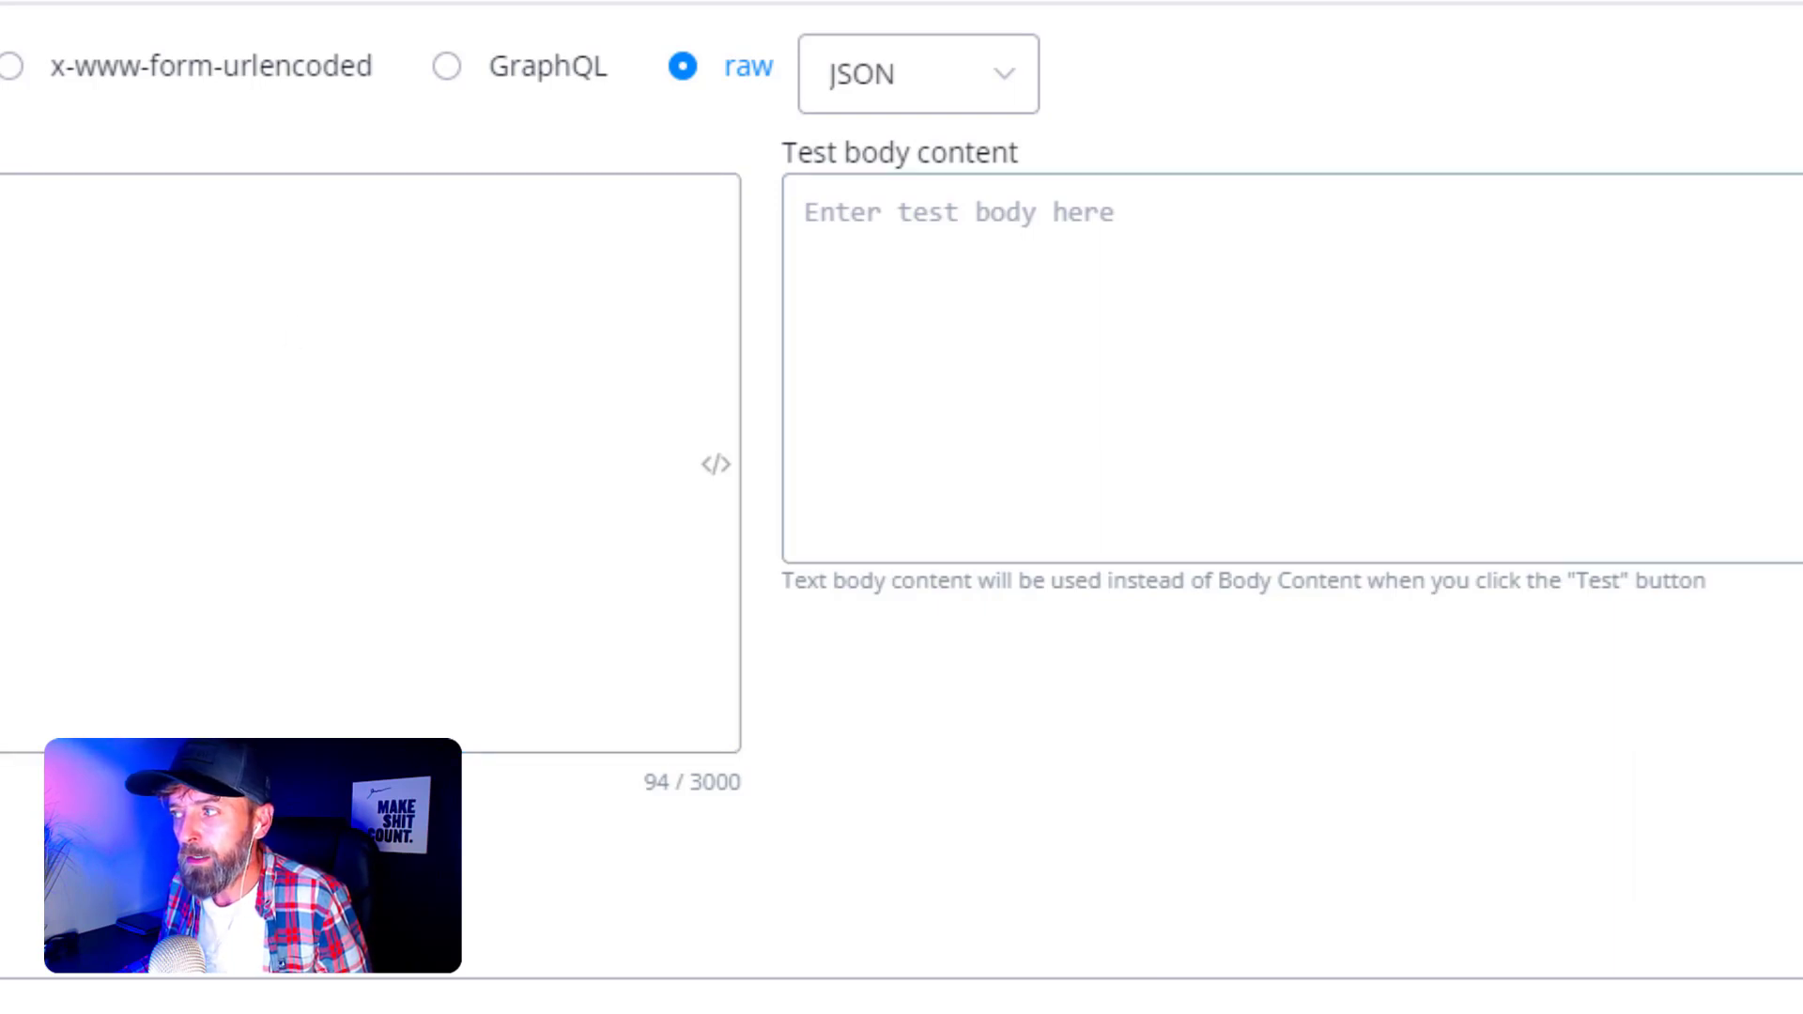
left_click(883, 235)
type("{ \"roomNamePrefix\": \"{{mnameprefix}}\", \"endDate\": \"{{NOW}}\", \"templateType\": \"viewerMode\"  }")
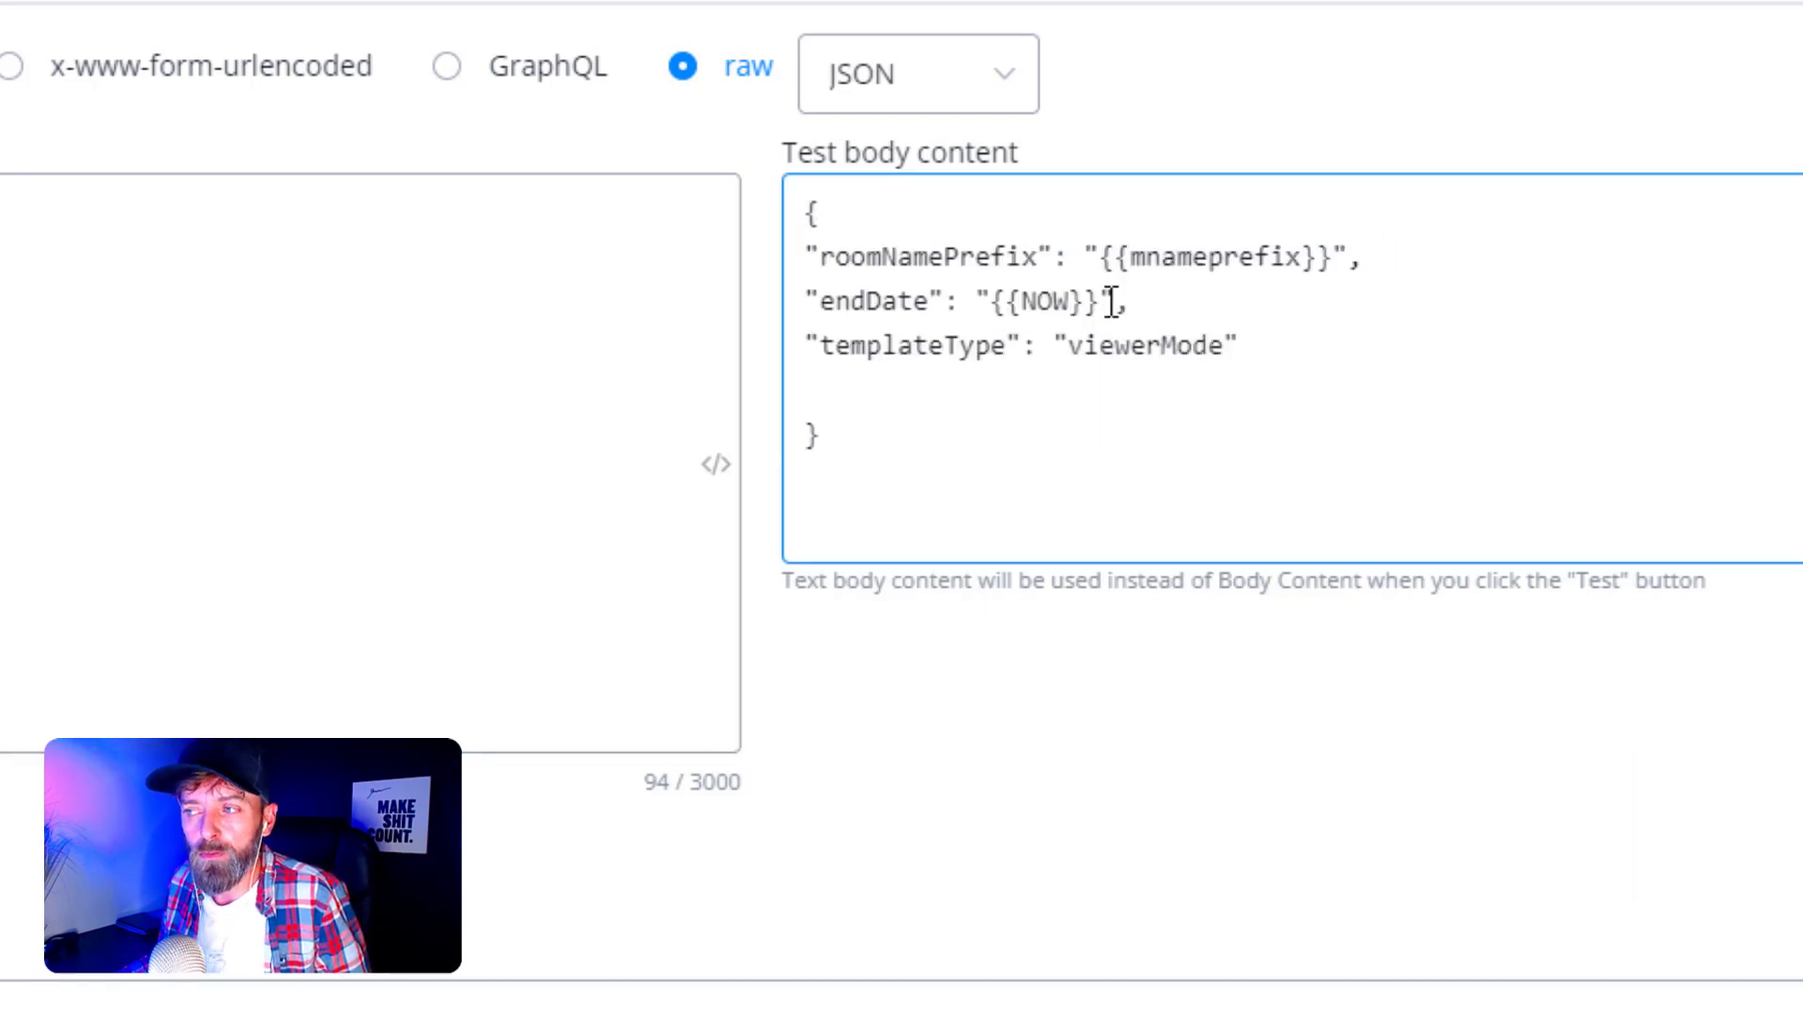
left_click_drag(1330, 256, 1108, 258)
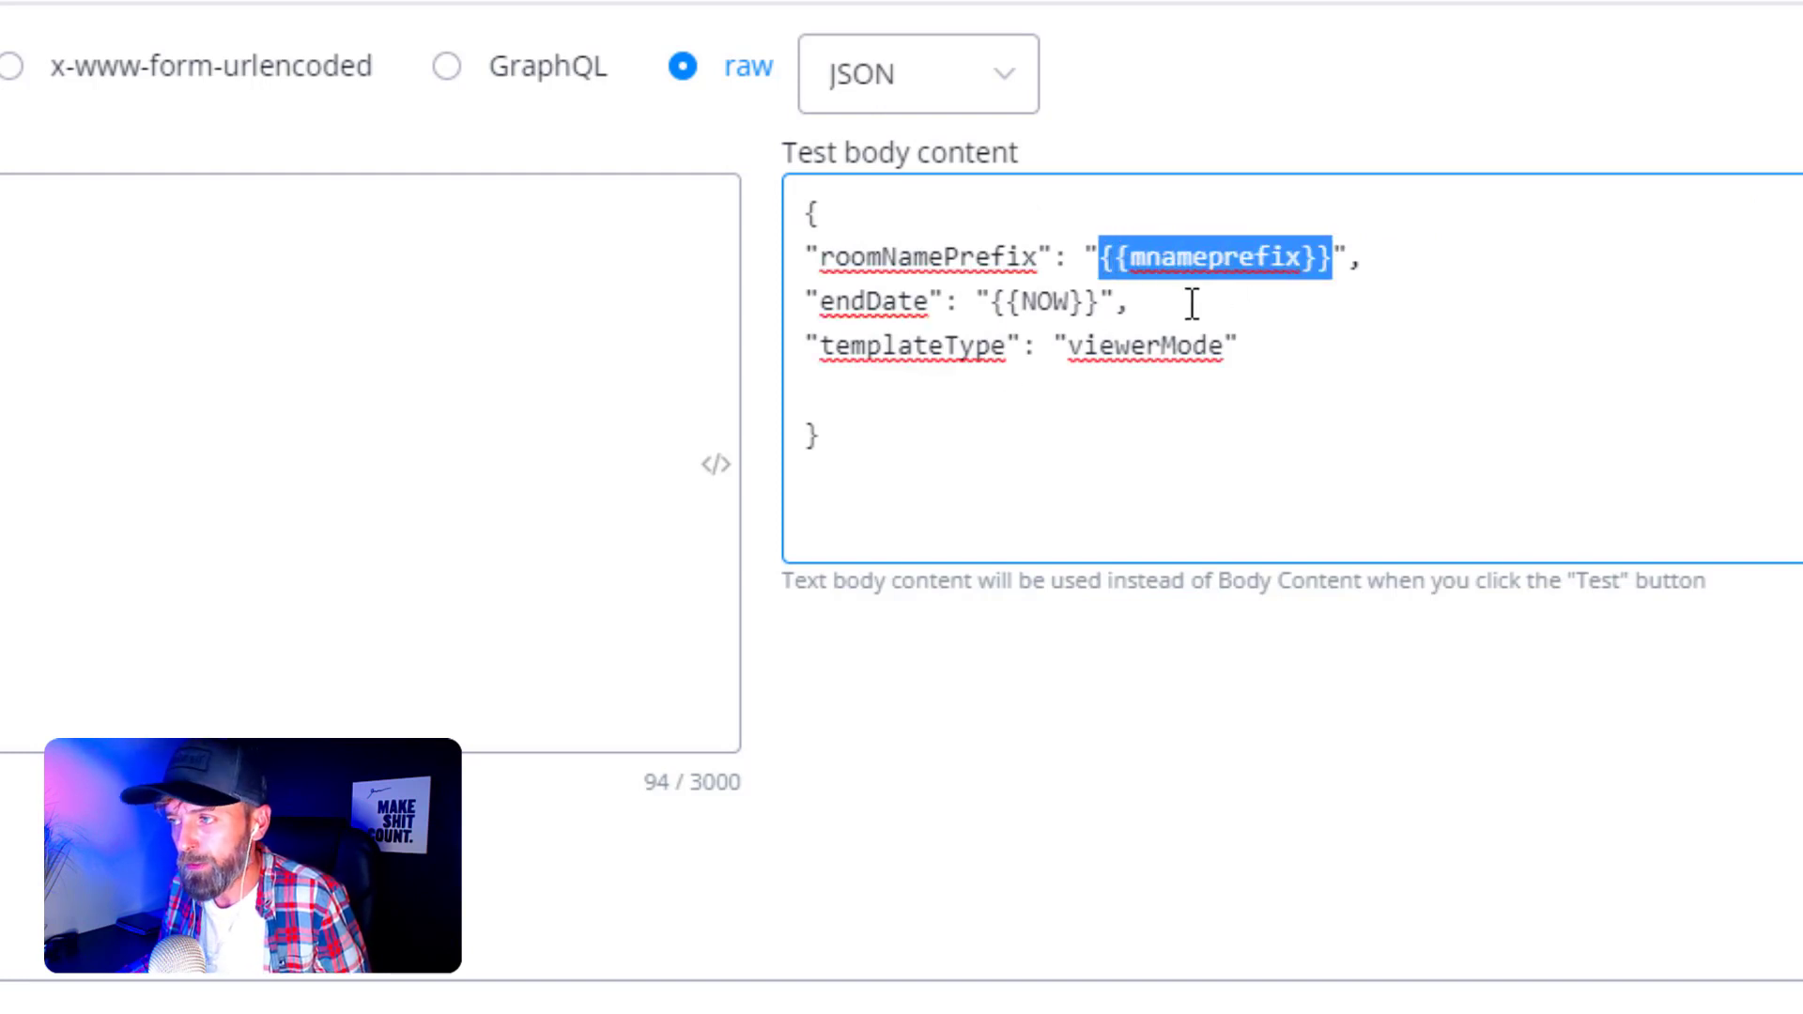
type("testapp")
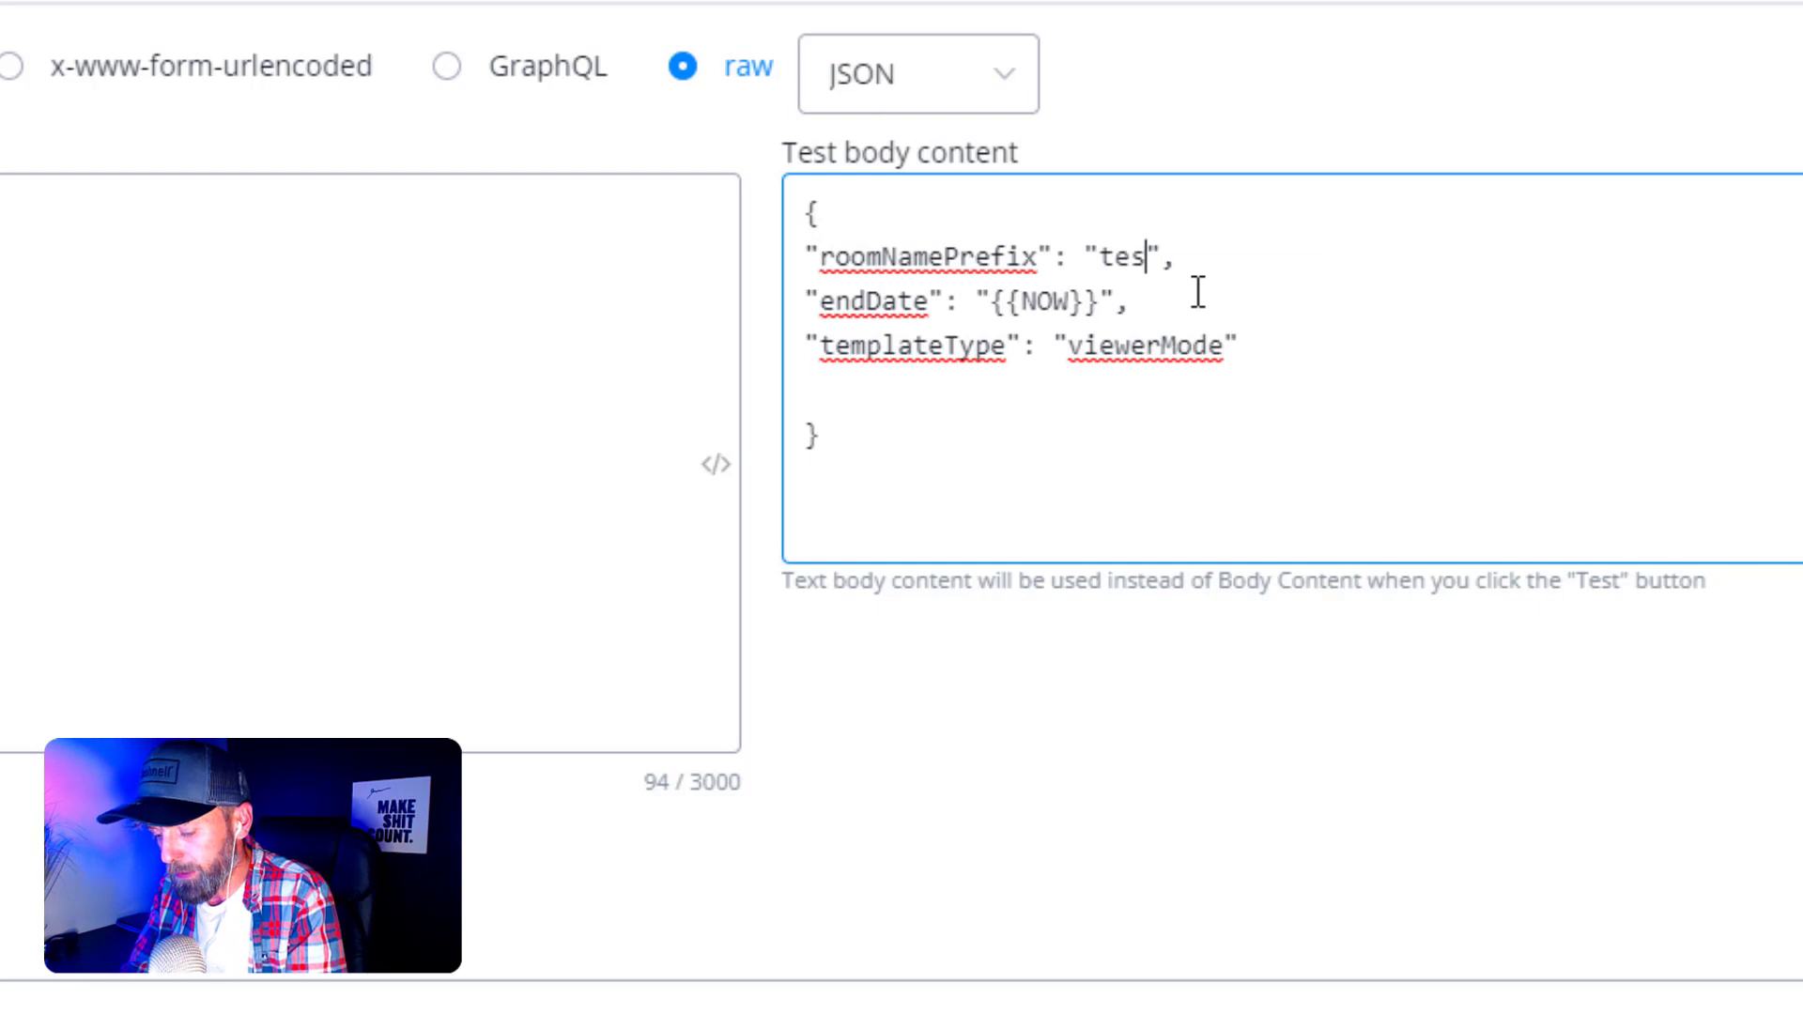
- Replace the {{NOW}} placeholder with the timestamp 2023-06-20T12:45:00.101Z
left_click(1409, 296)
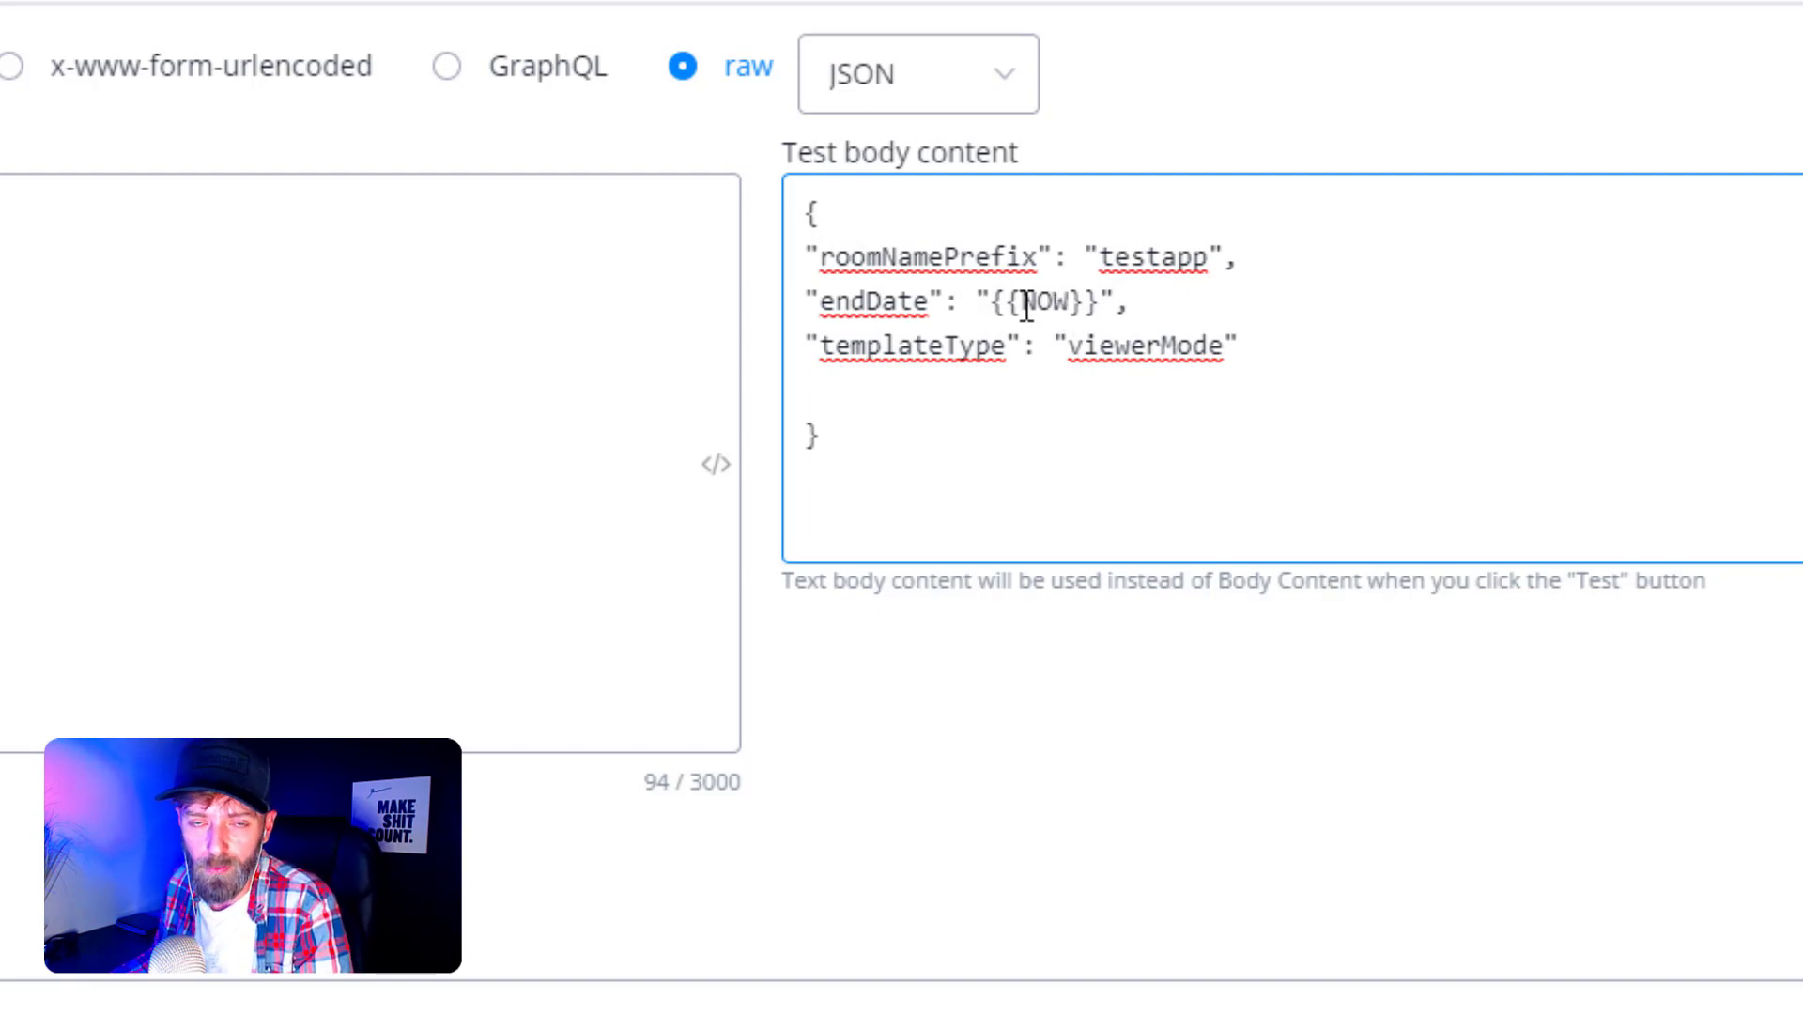
left_click(1279, 340)
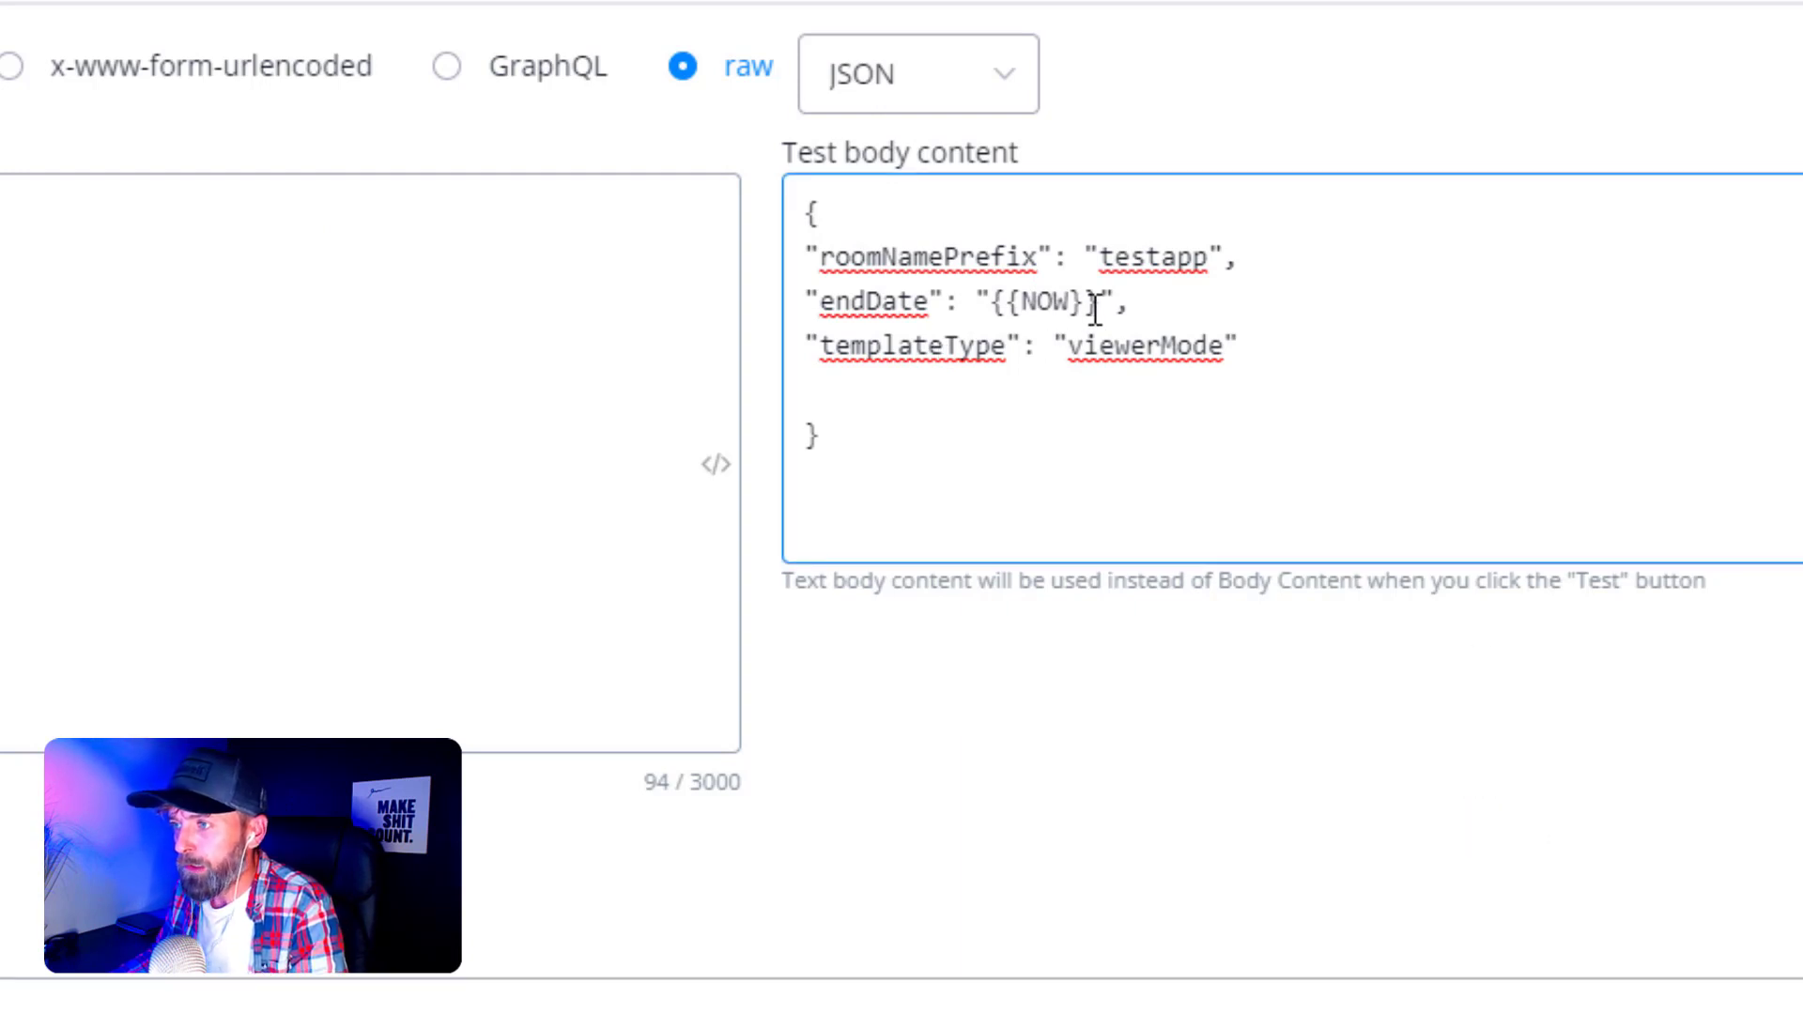
left_click_drag(1096, 306, 1000, 307)
type("2023-06-19T12:45:00.101Z")
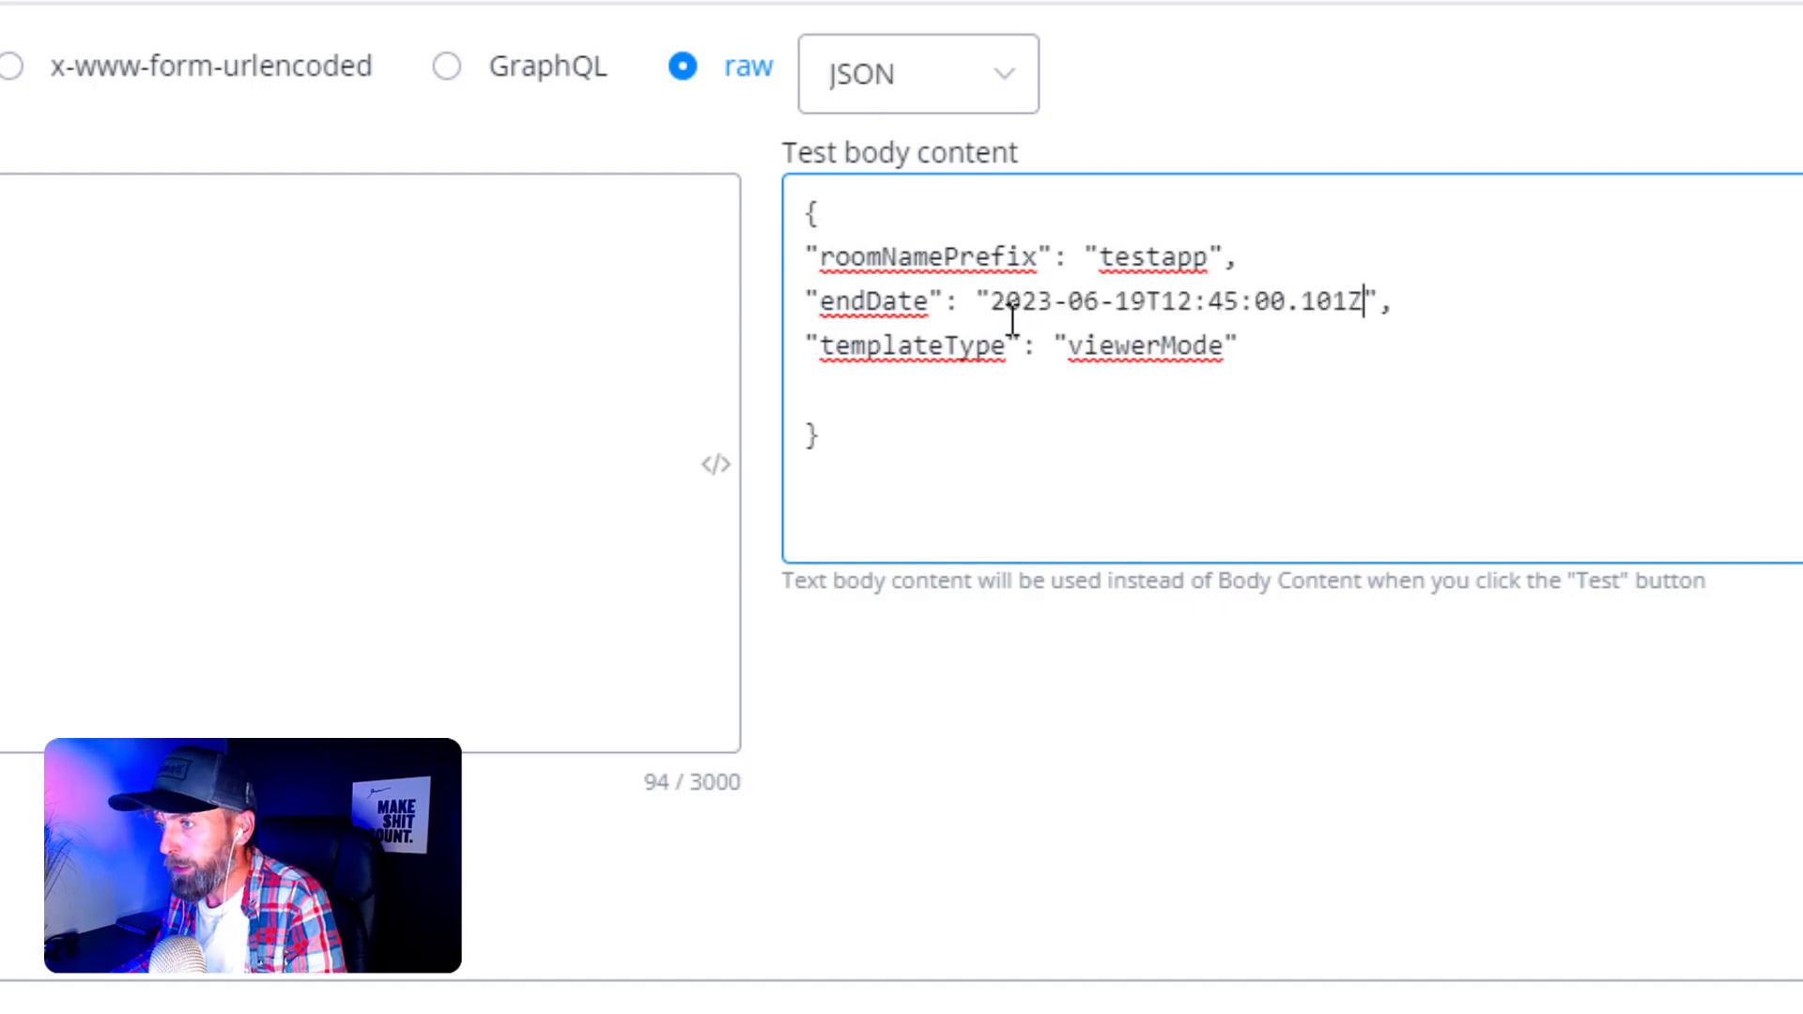
left_click_drag(1142, 310, 1120, 309)
type("20")
left_click(1446, 295)
left_click(375, 375)
left_click(13, 17)
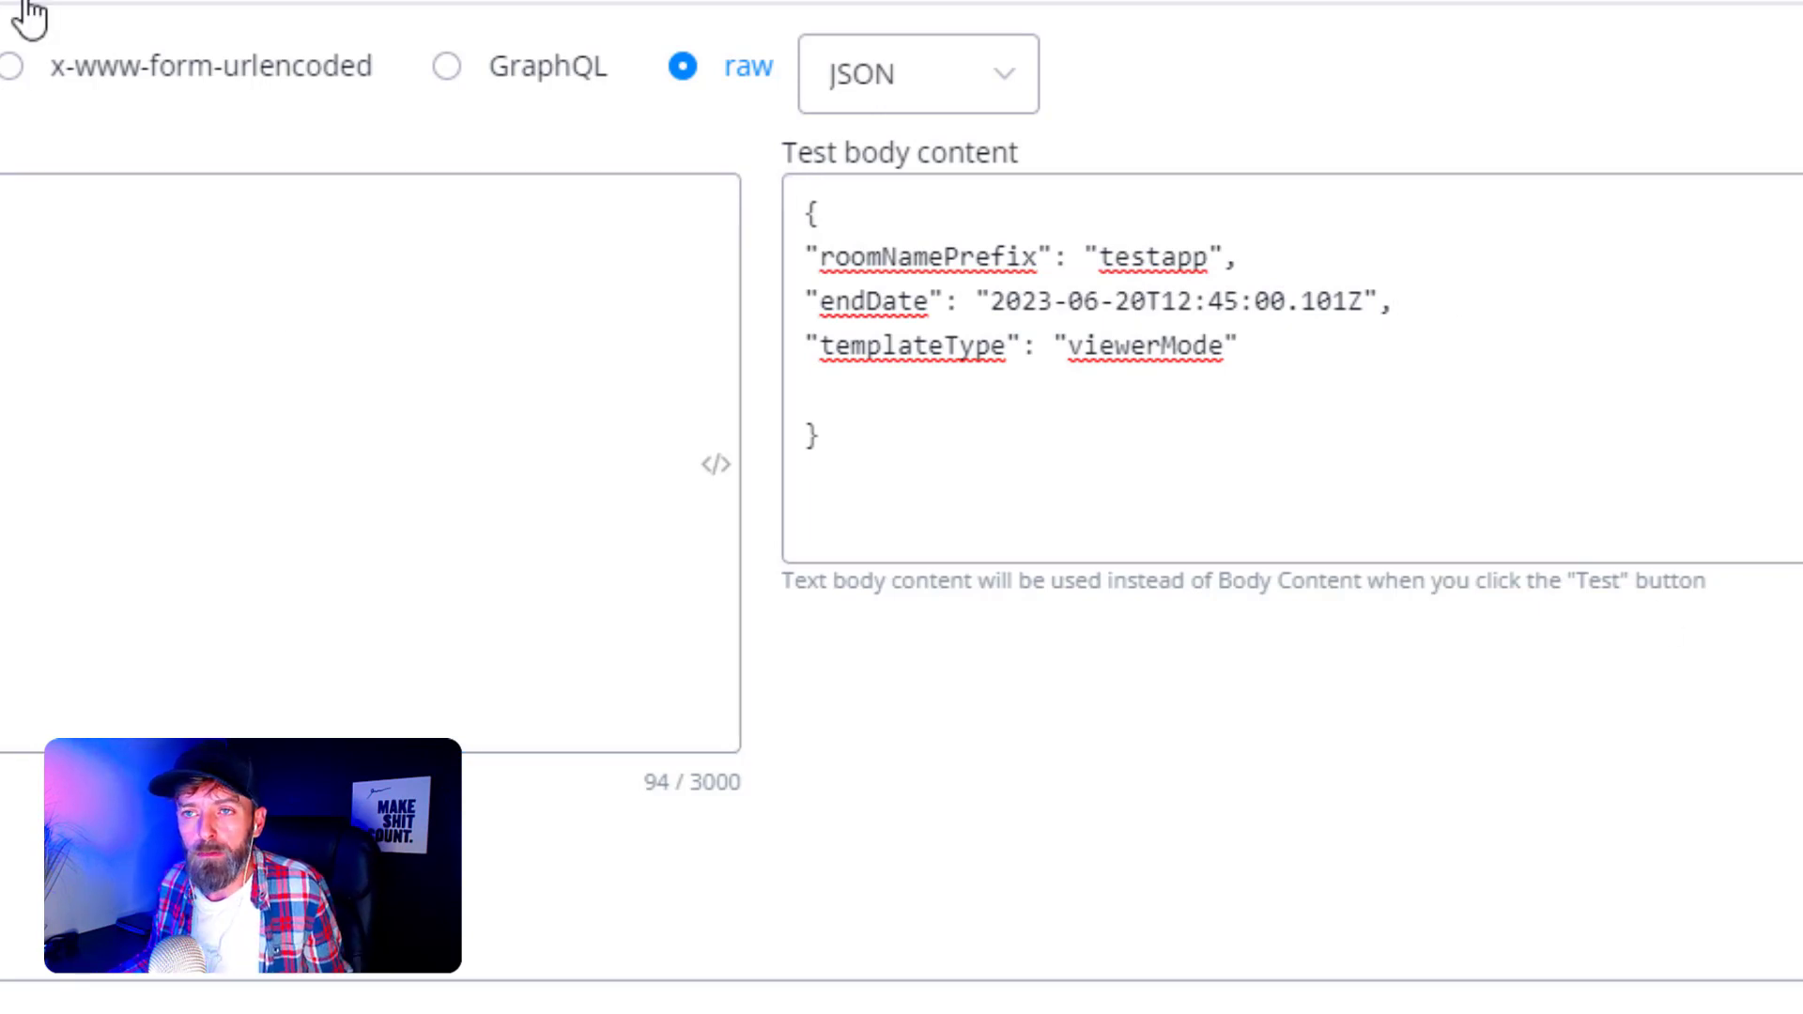
left_click(119, 10)
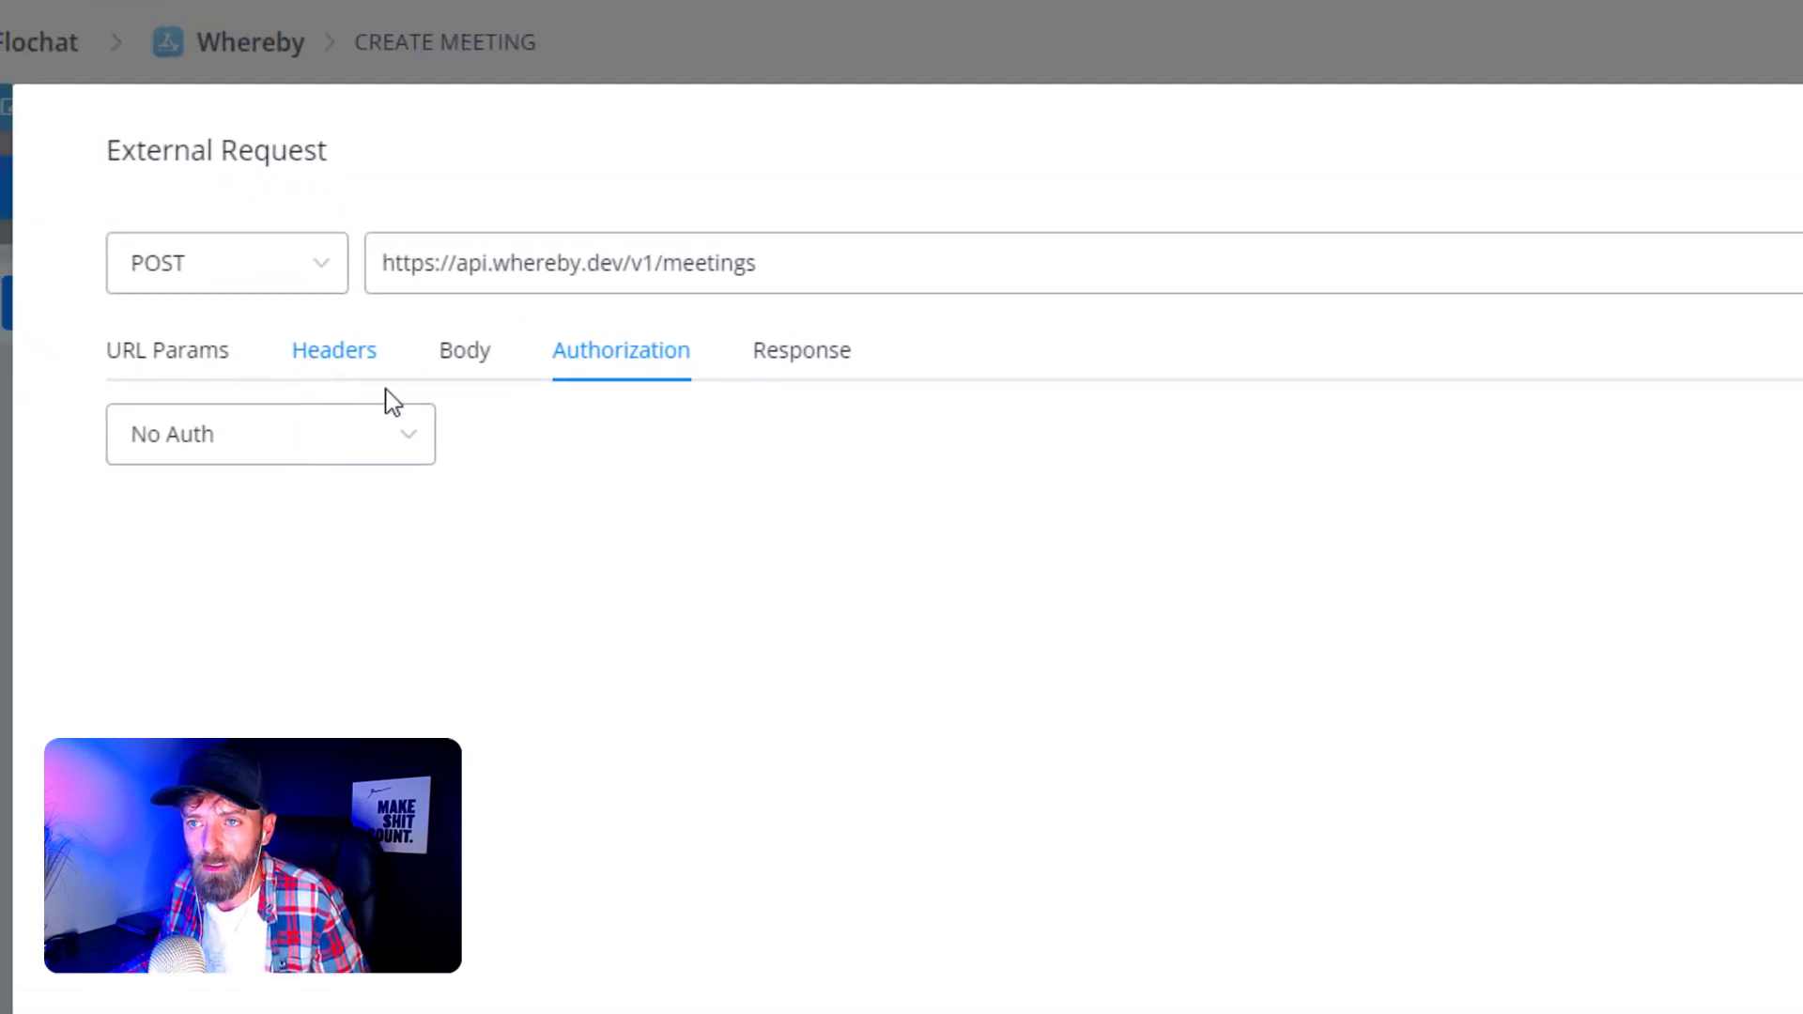
- Review the Content-Type and Authorization headers, then show the Response settings
left_click(362, 370)
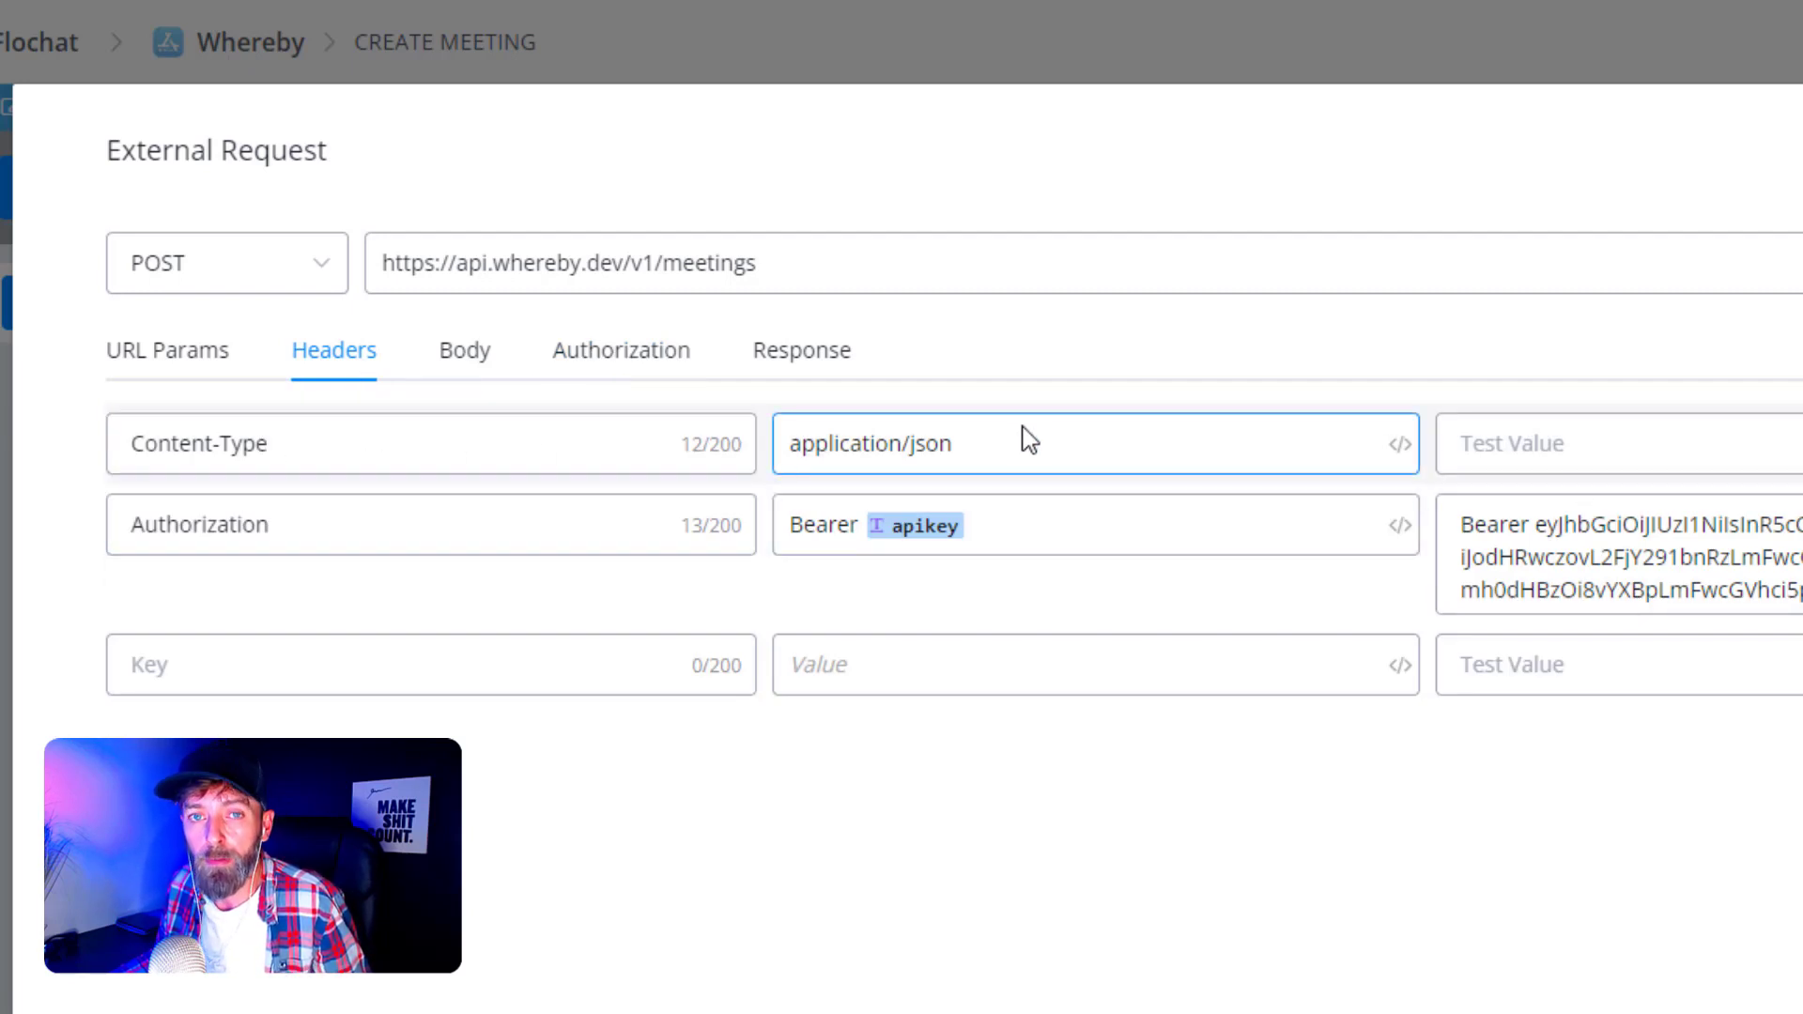
left_click(775, 359)
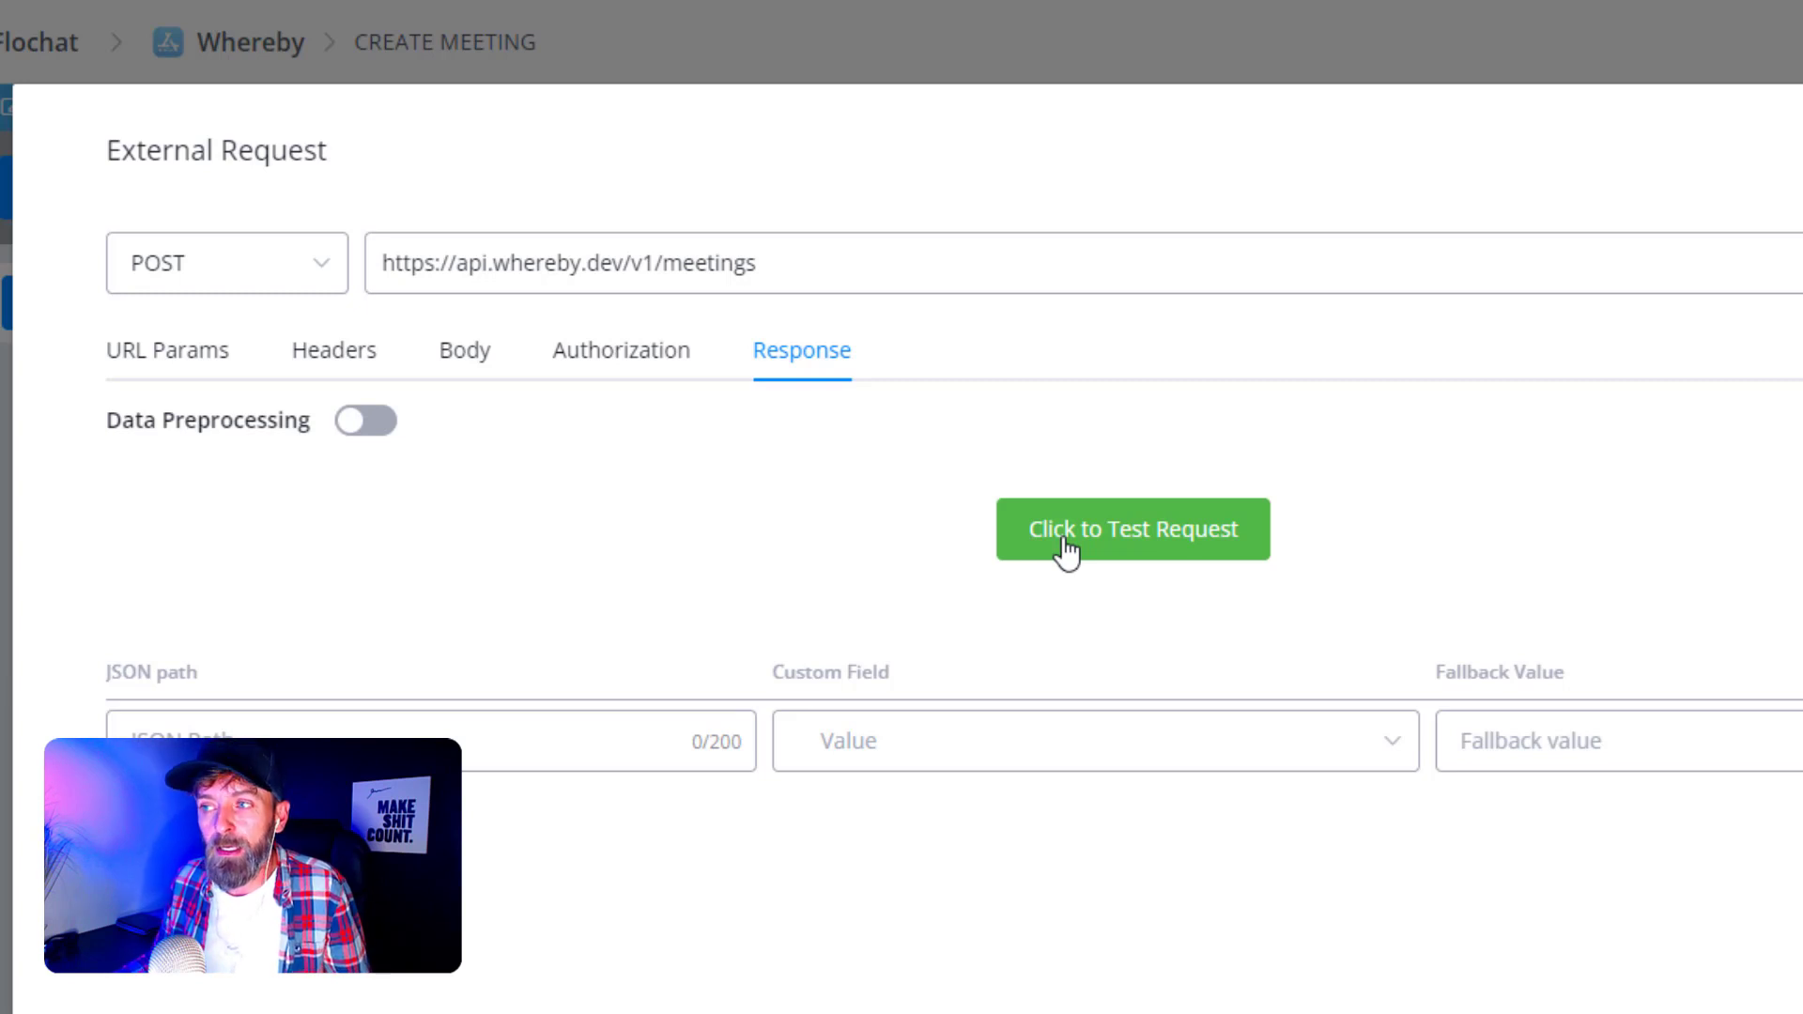
- Send a test meeting request and map the response's meetingId to the meetingID field
left_click(1066, 551)
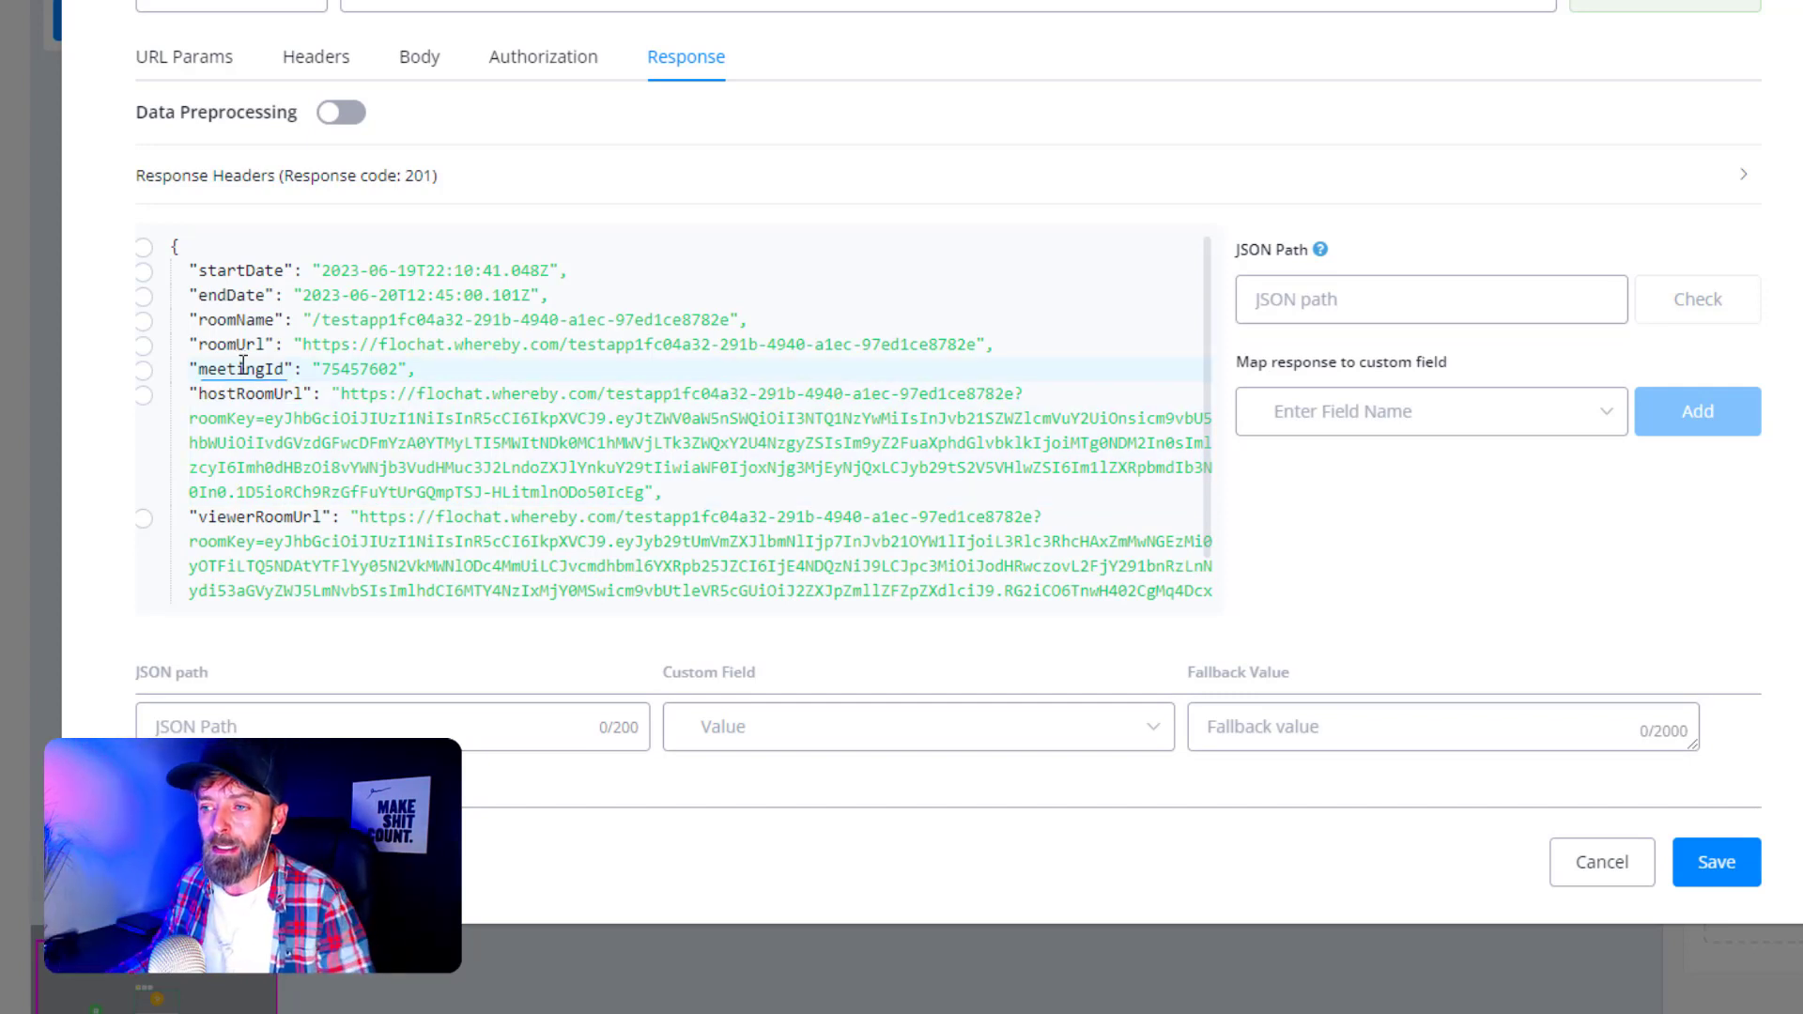
left_click(142, 372)
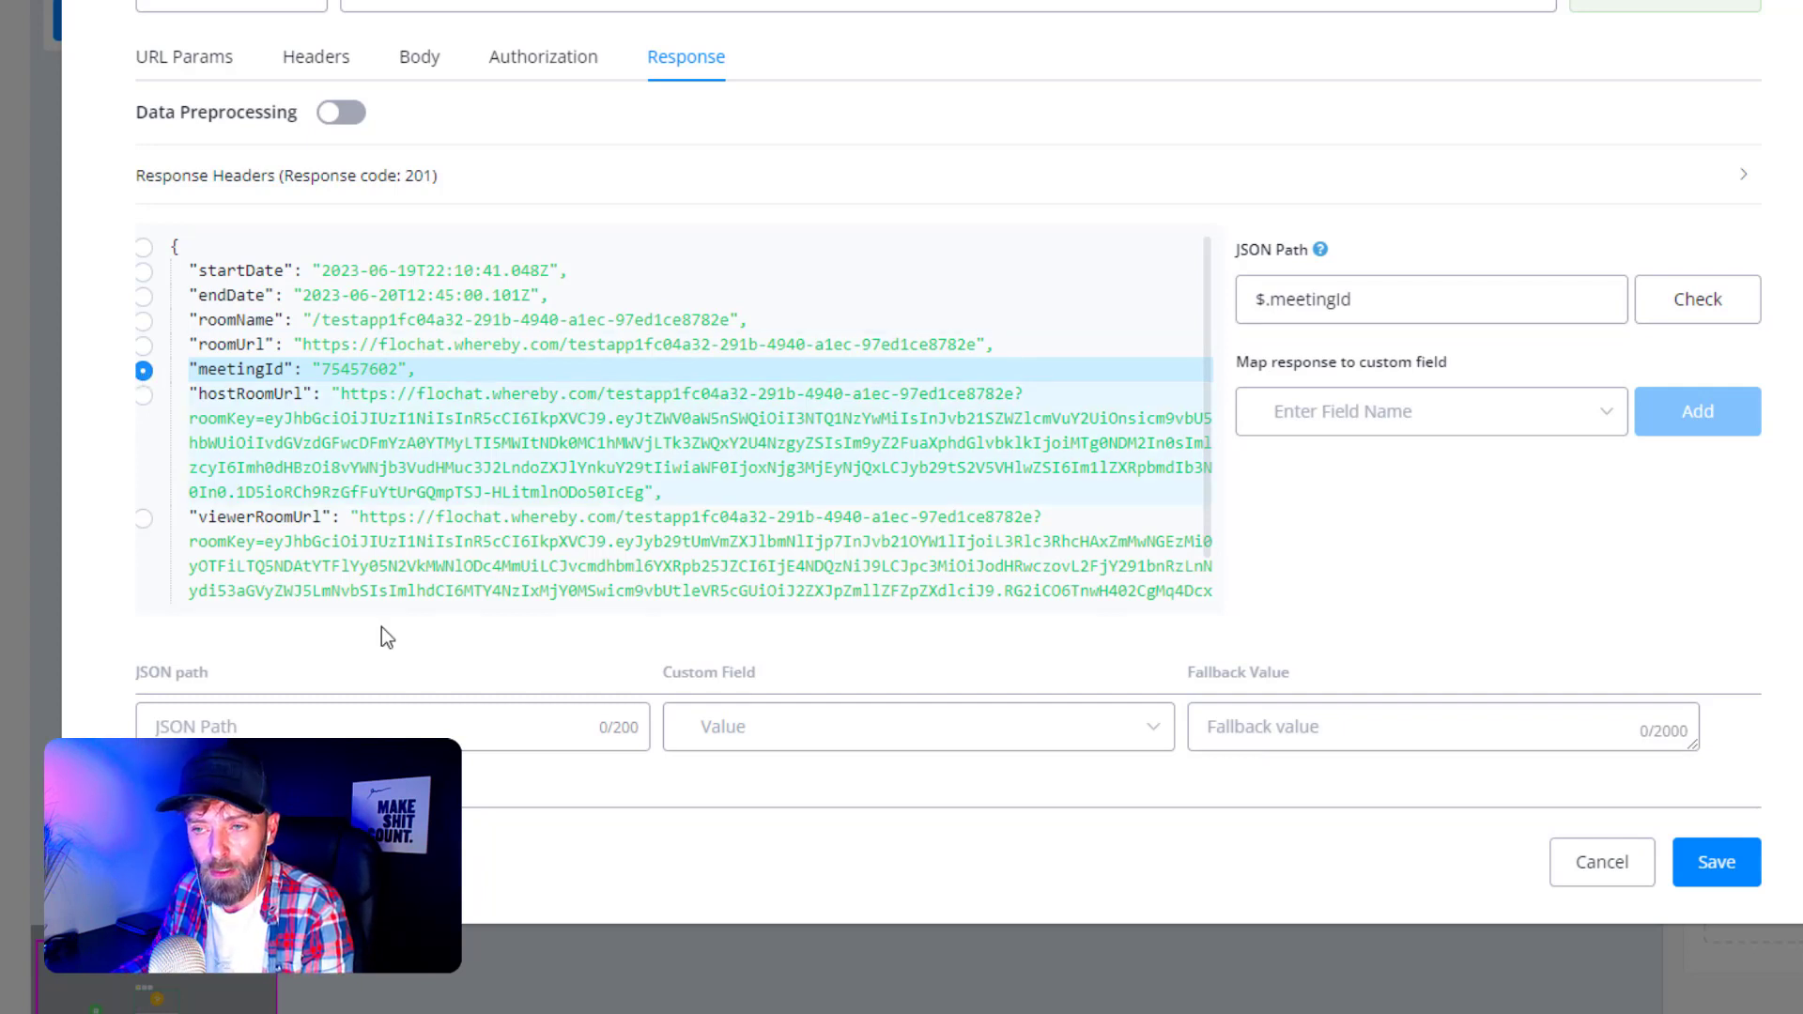
left_click(1325, 423)
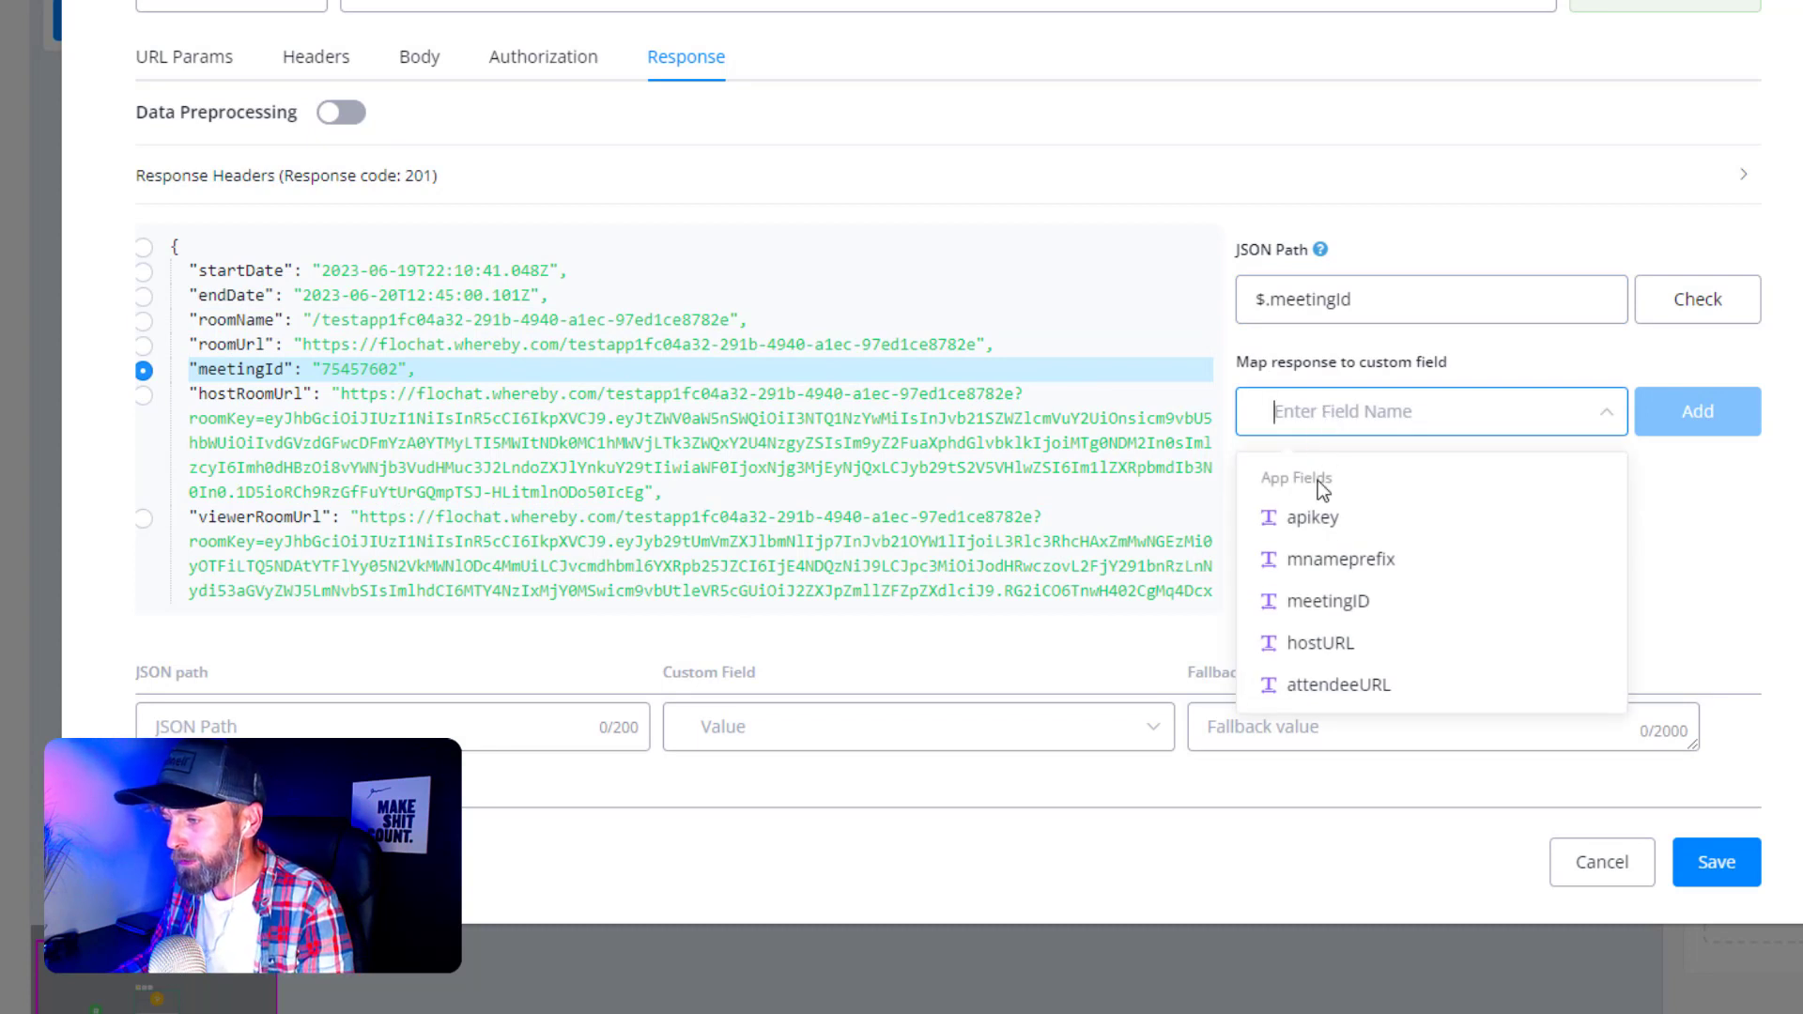
left_click(1328, 606)
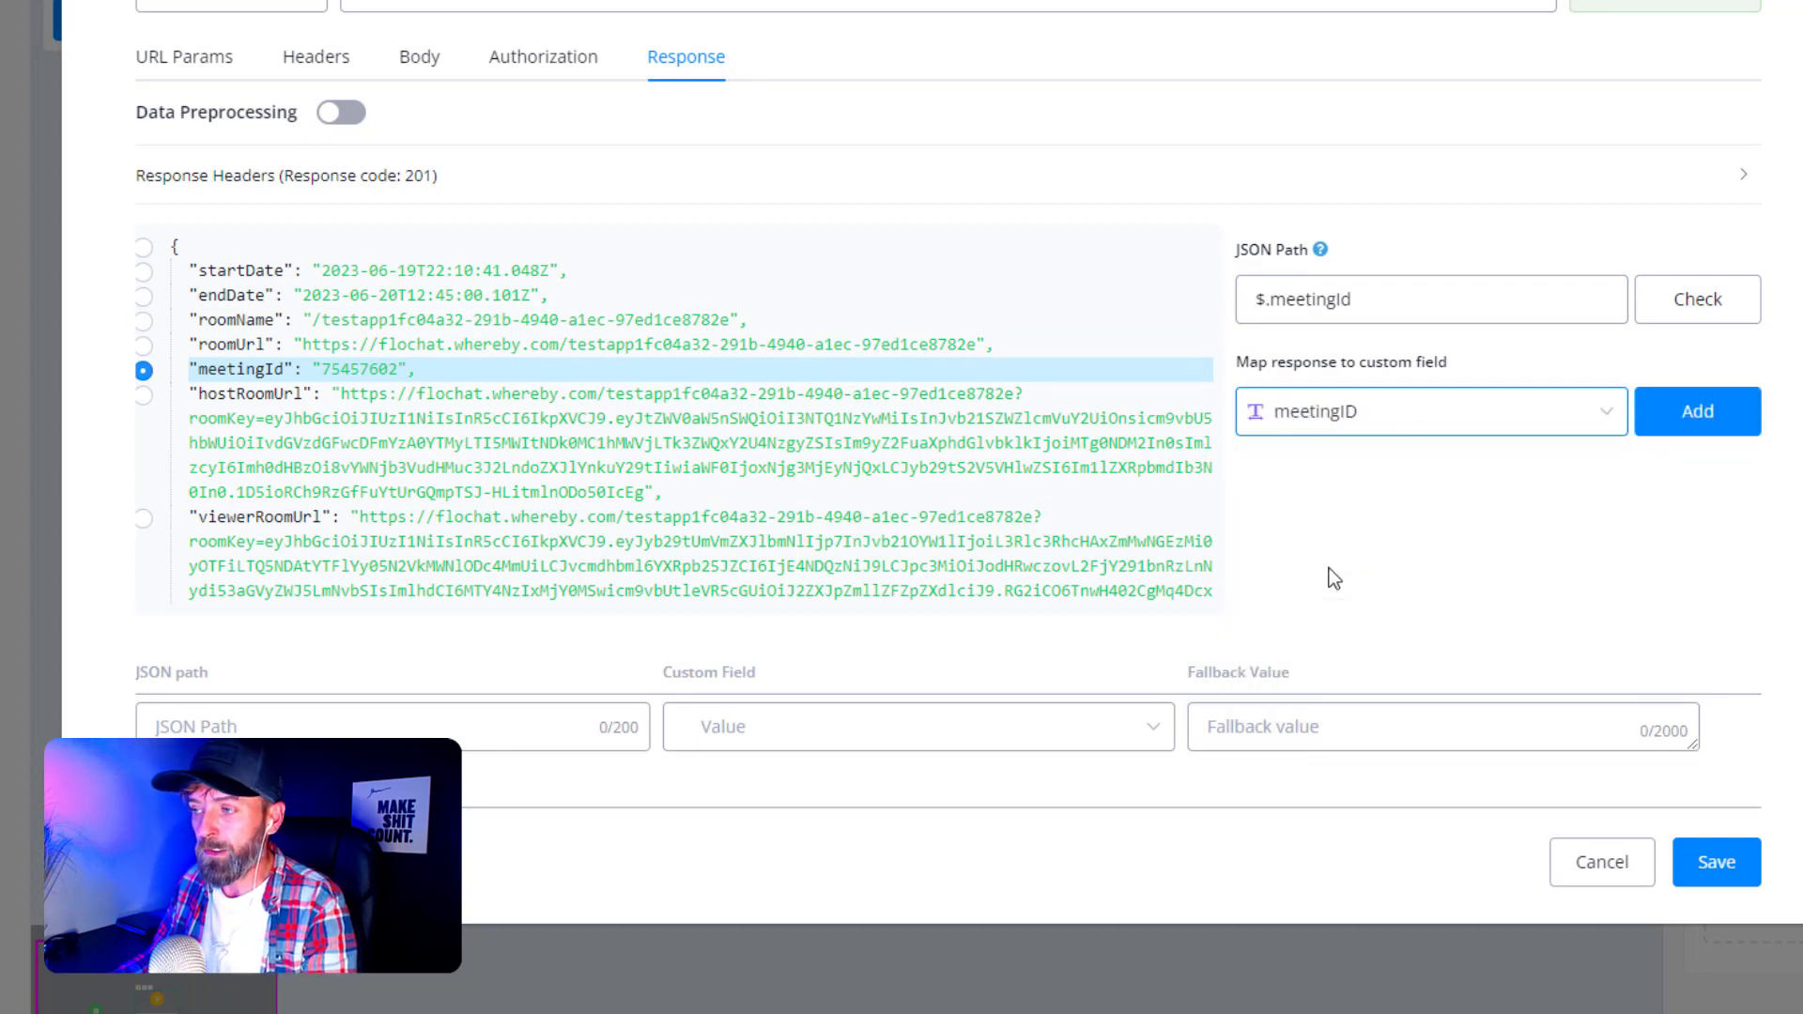
left_click(1694, 430)
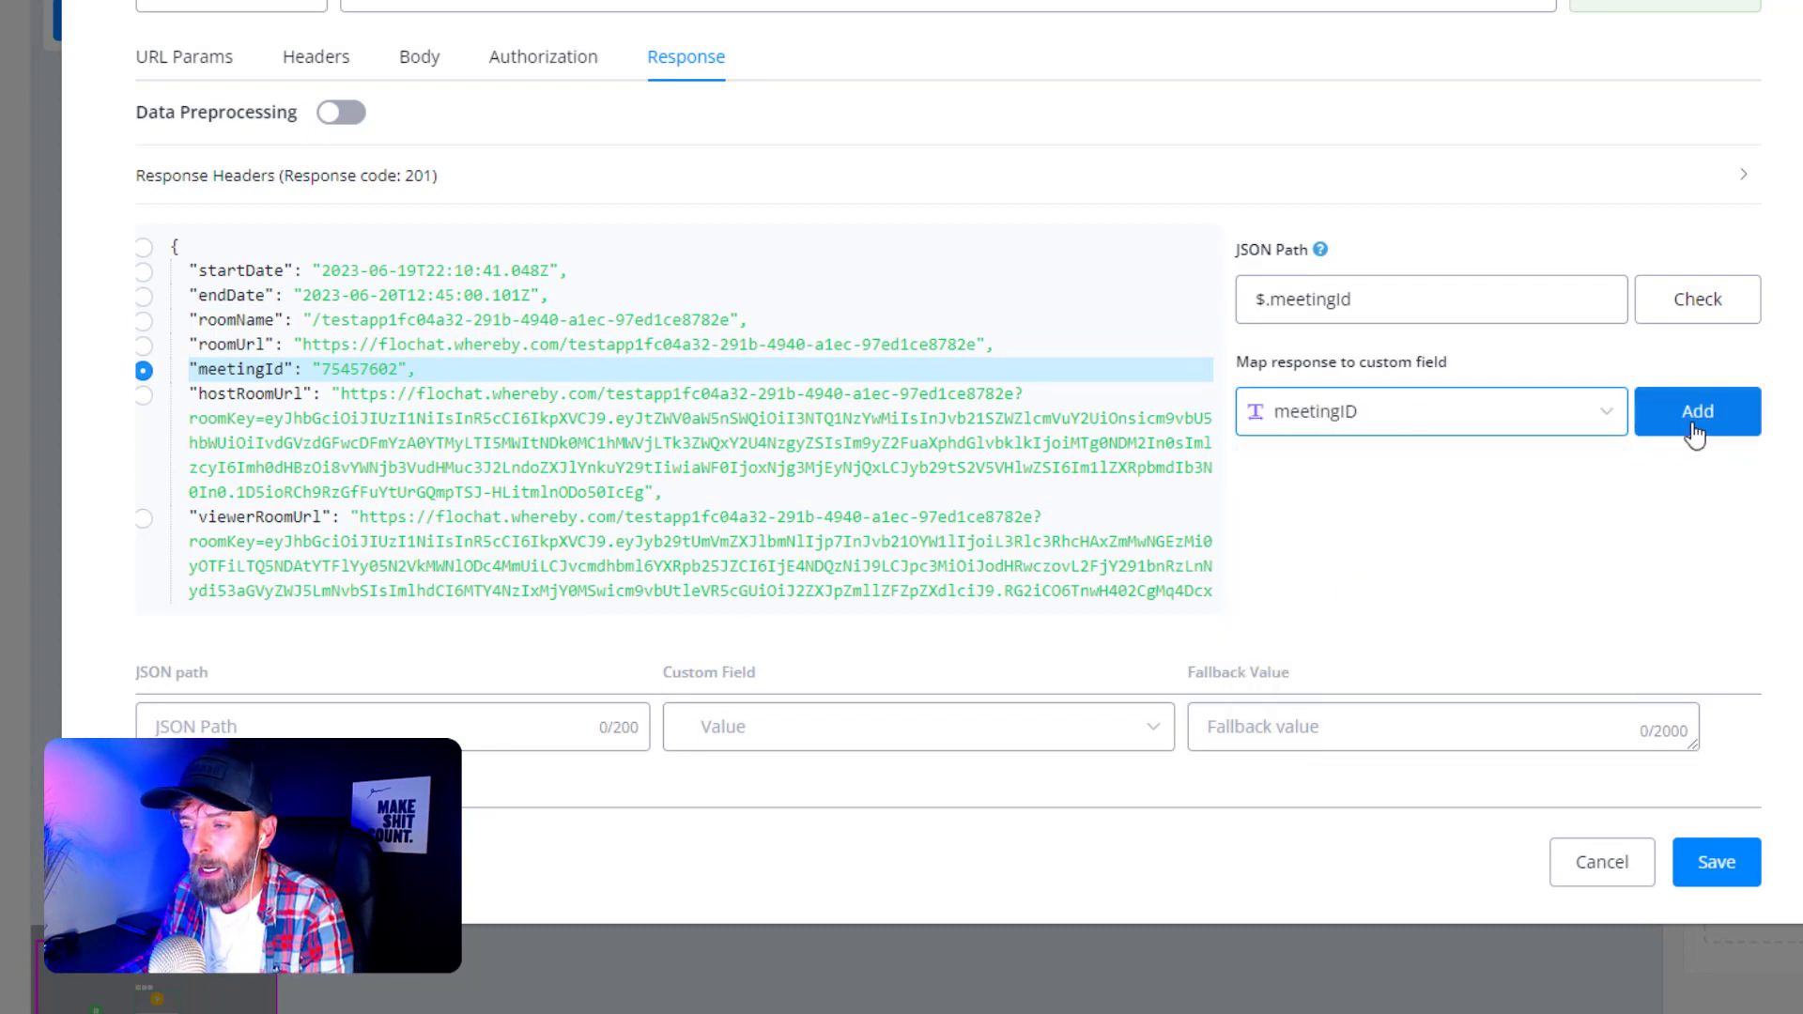
left_click(278, 726)
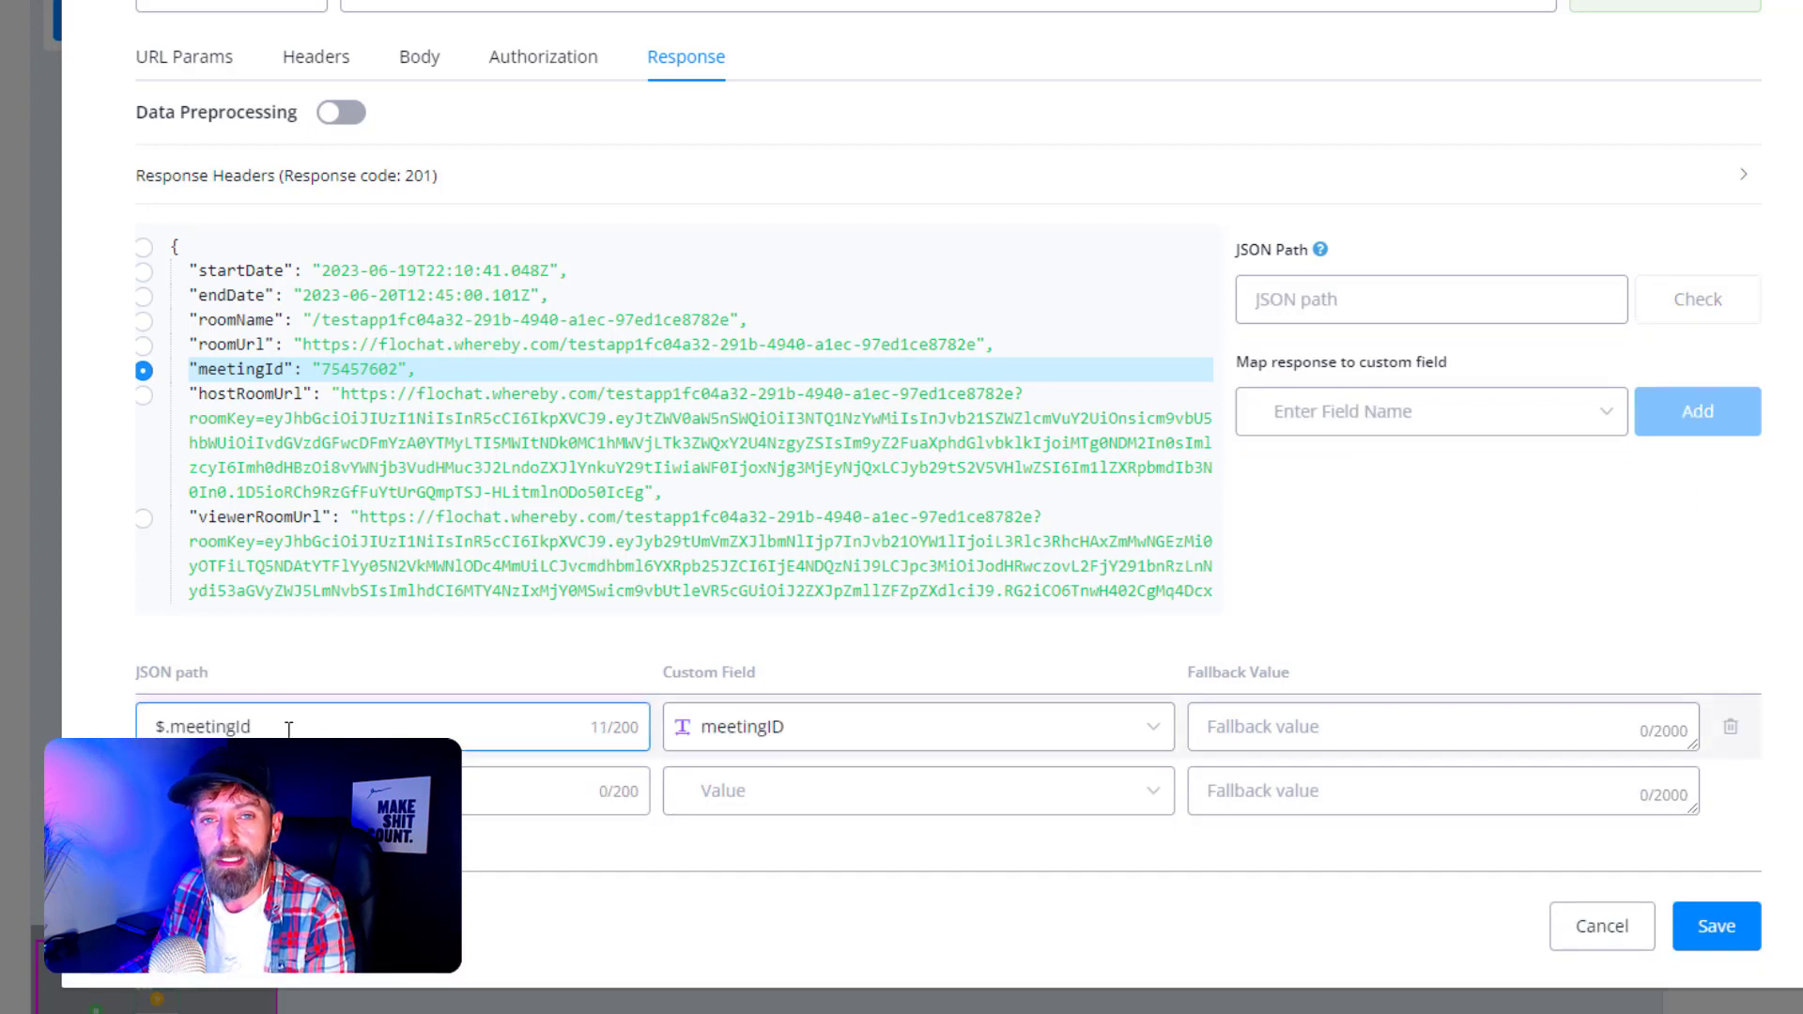
- Map hostRoomUrl to hostURL and viewerRoomUrl to attendeeURL
left_click(145, 395)
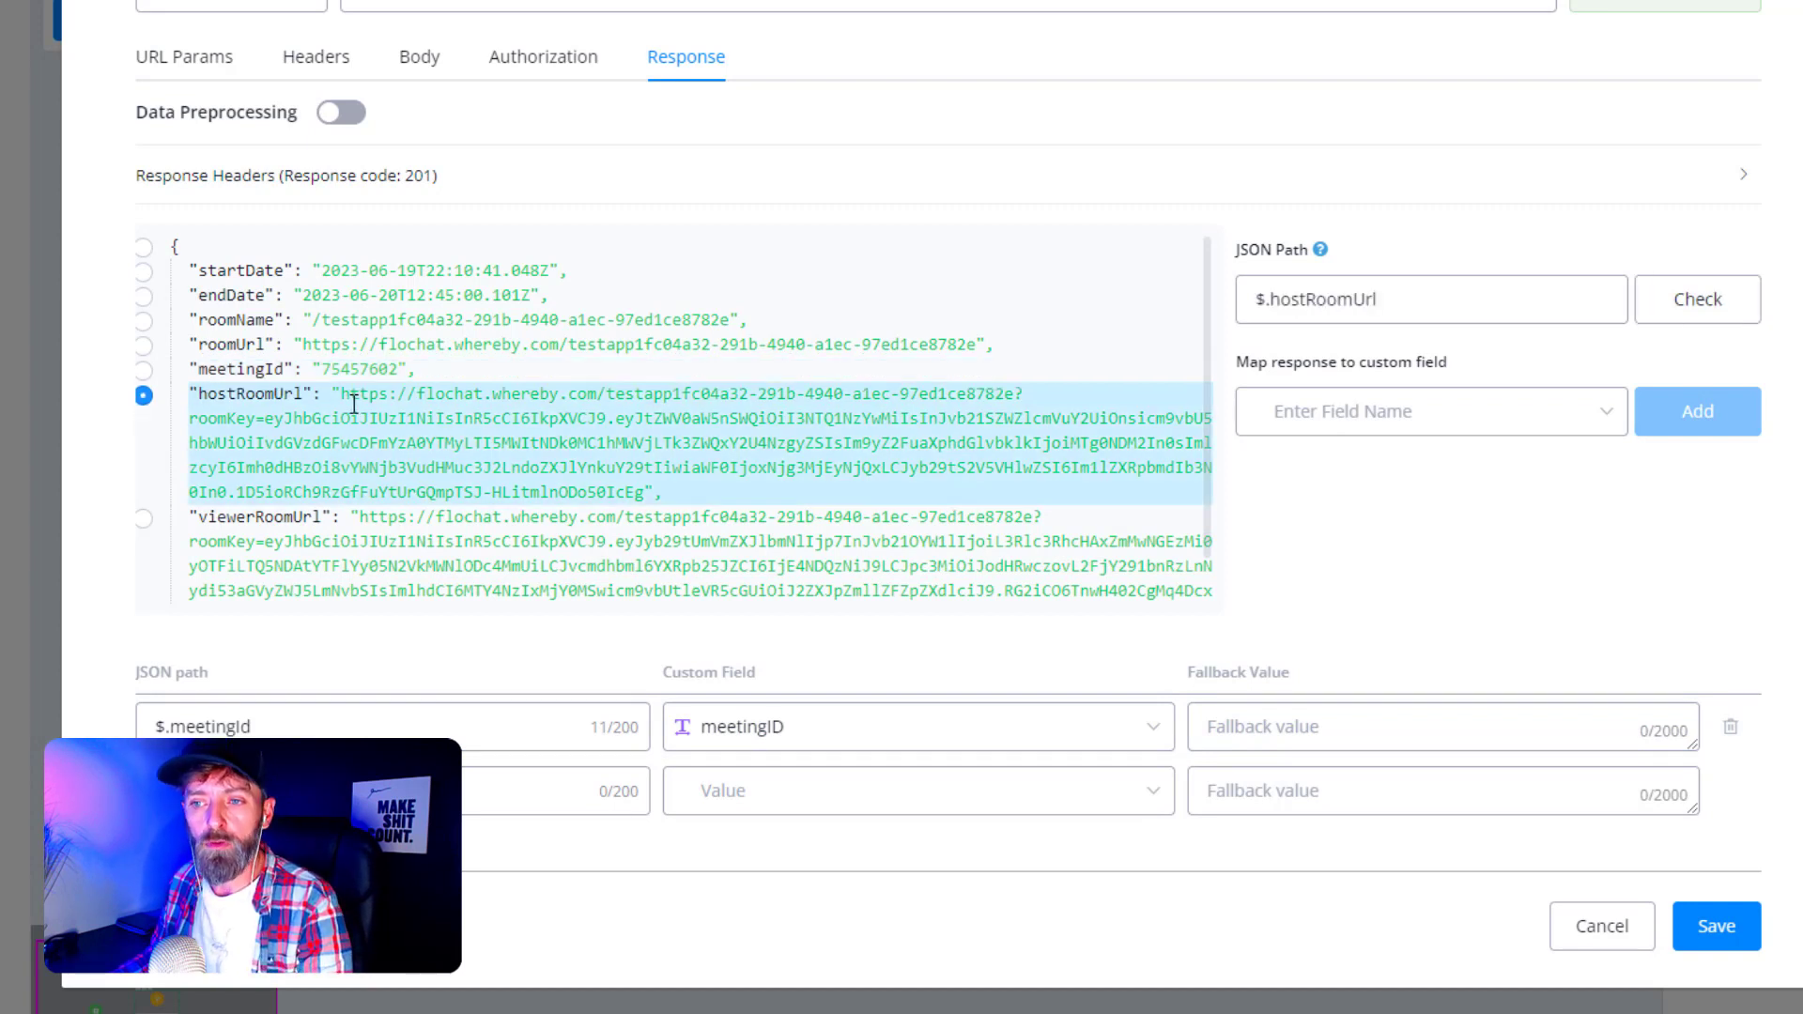
left_click(1382, 420)
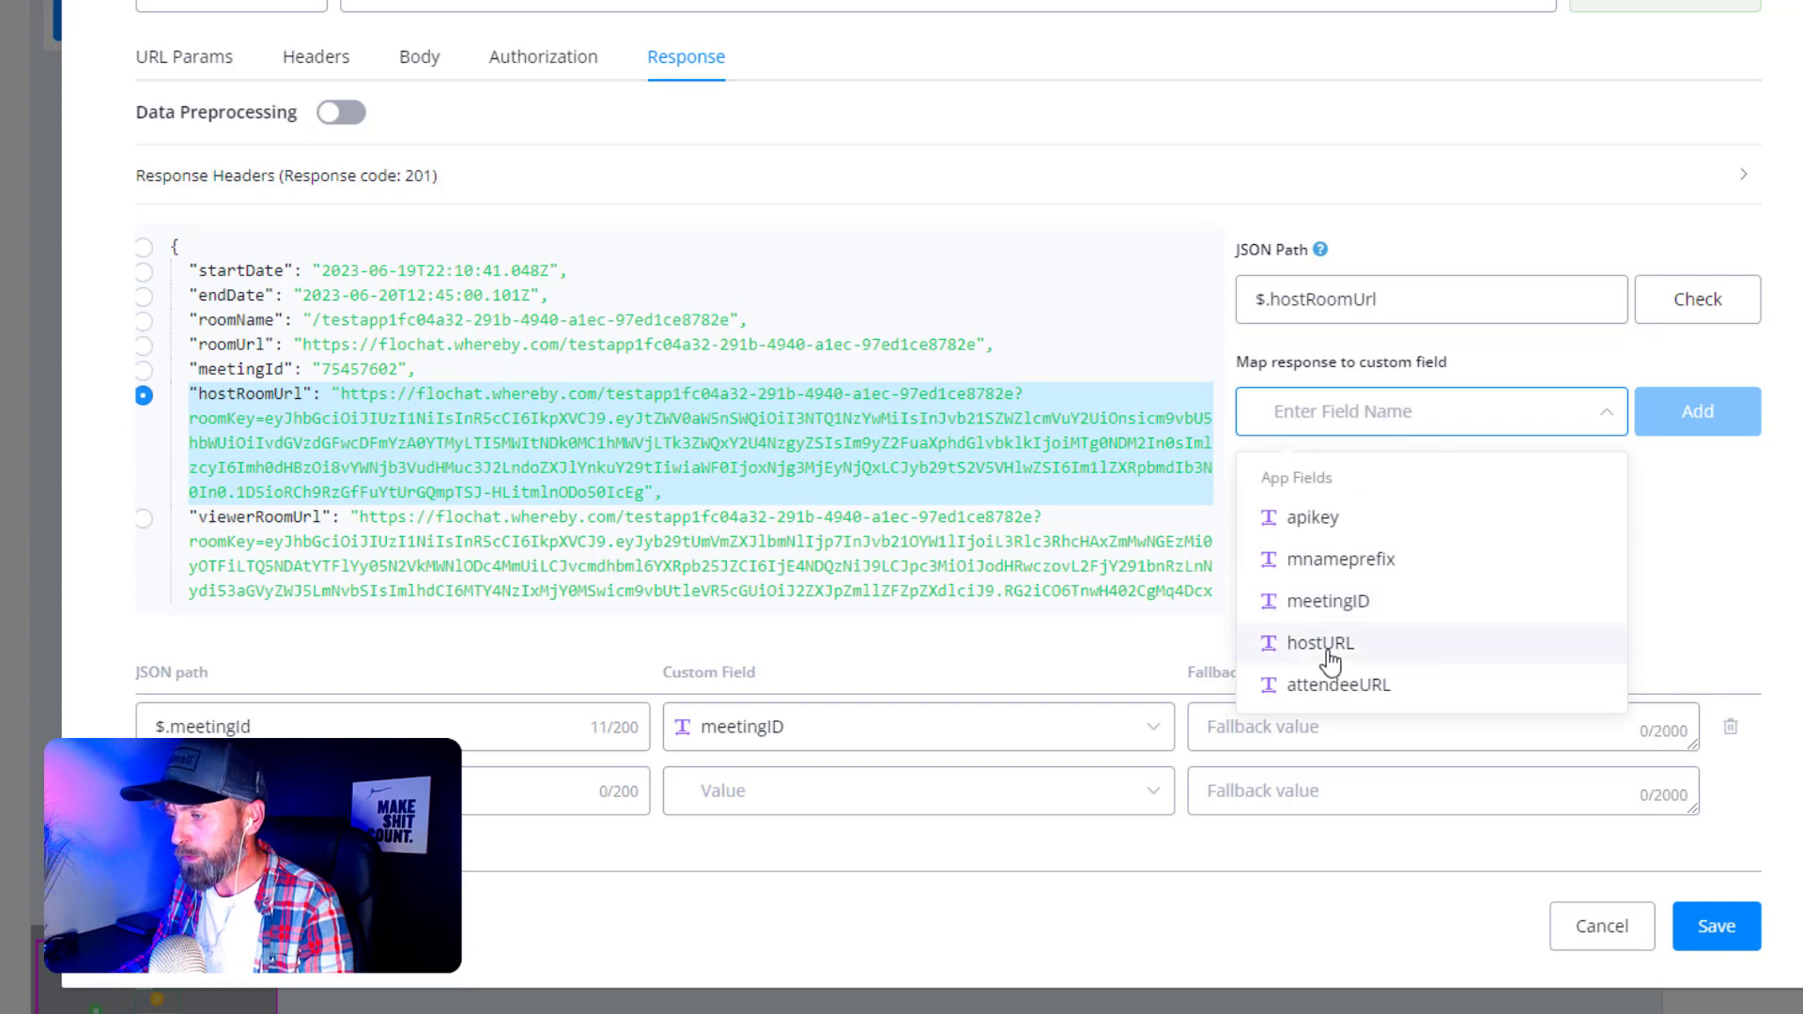
left_click(1380, 638)
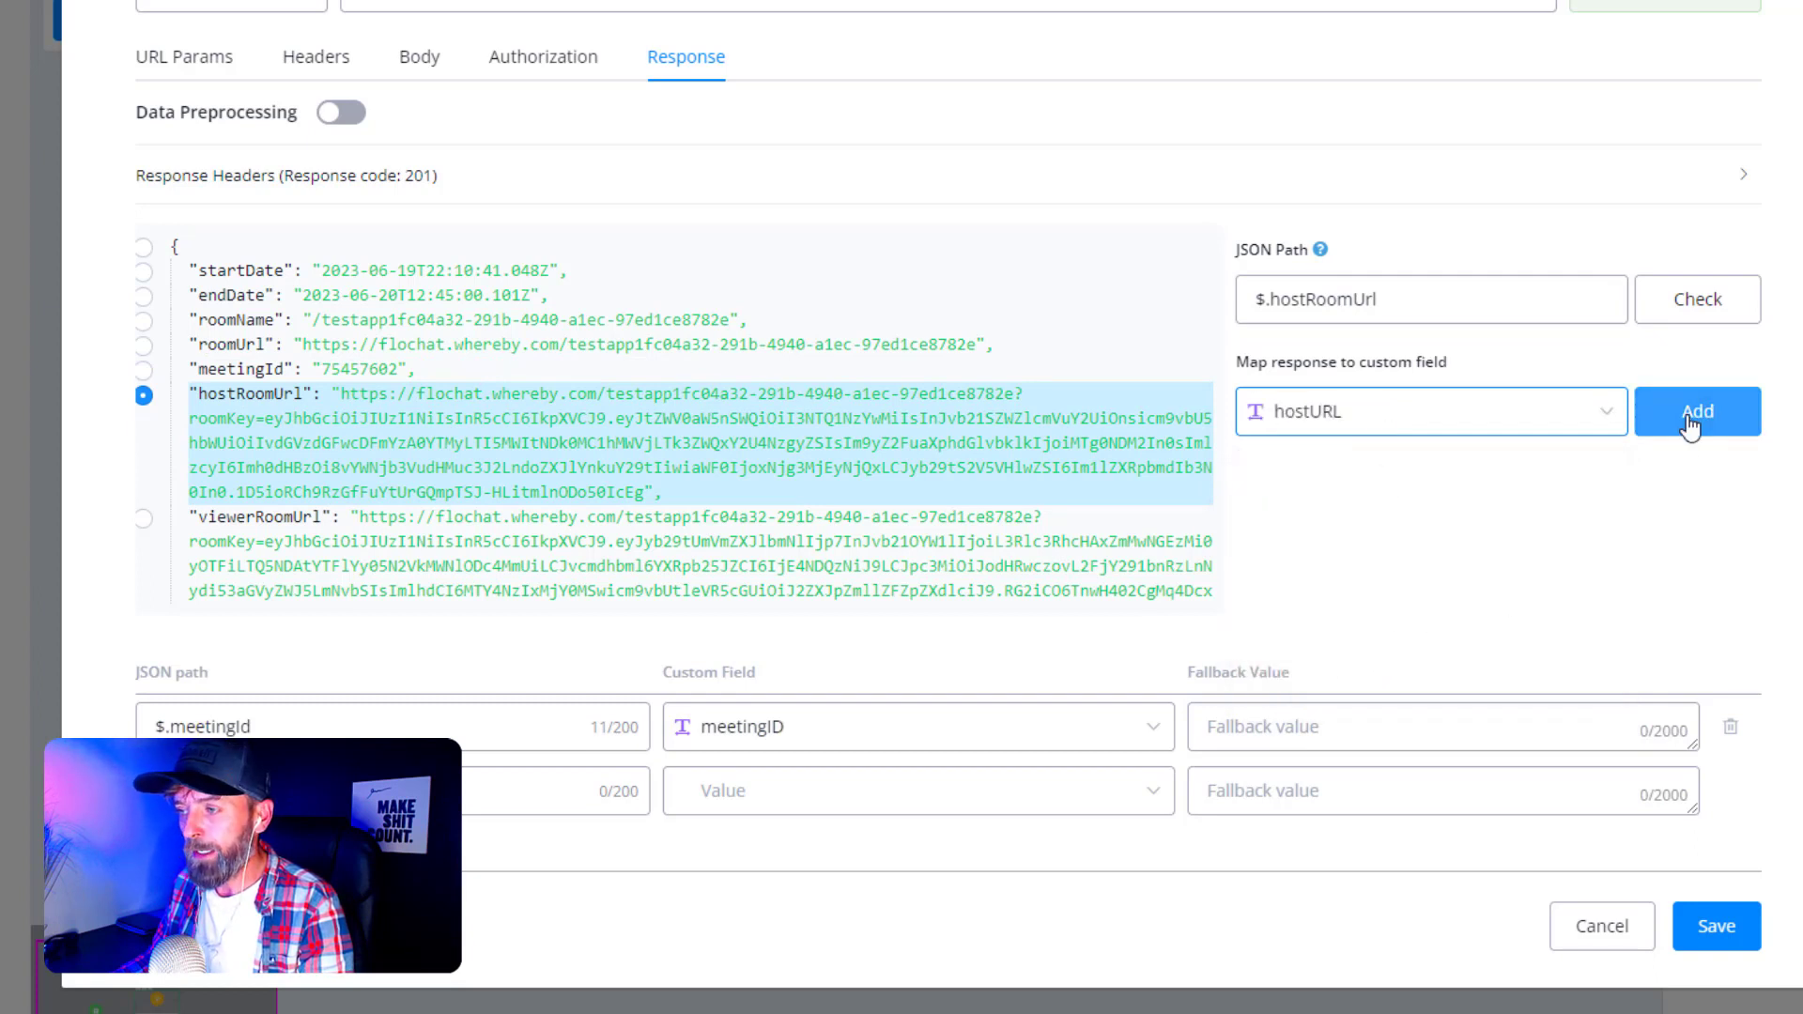
left_click(1687, 413)
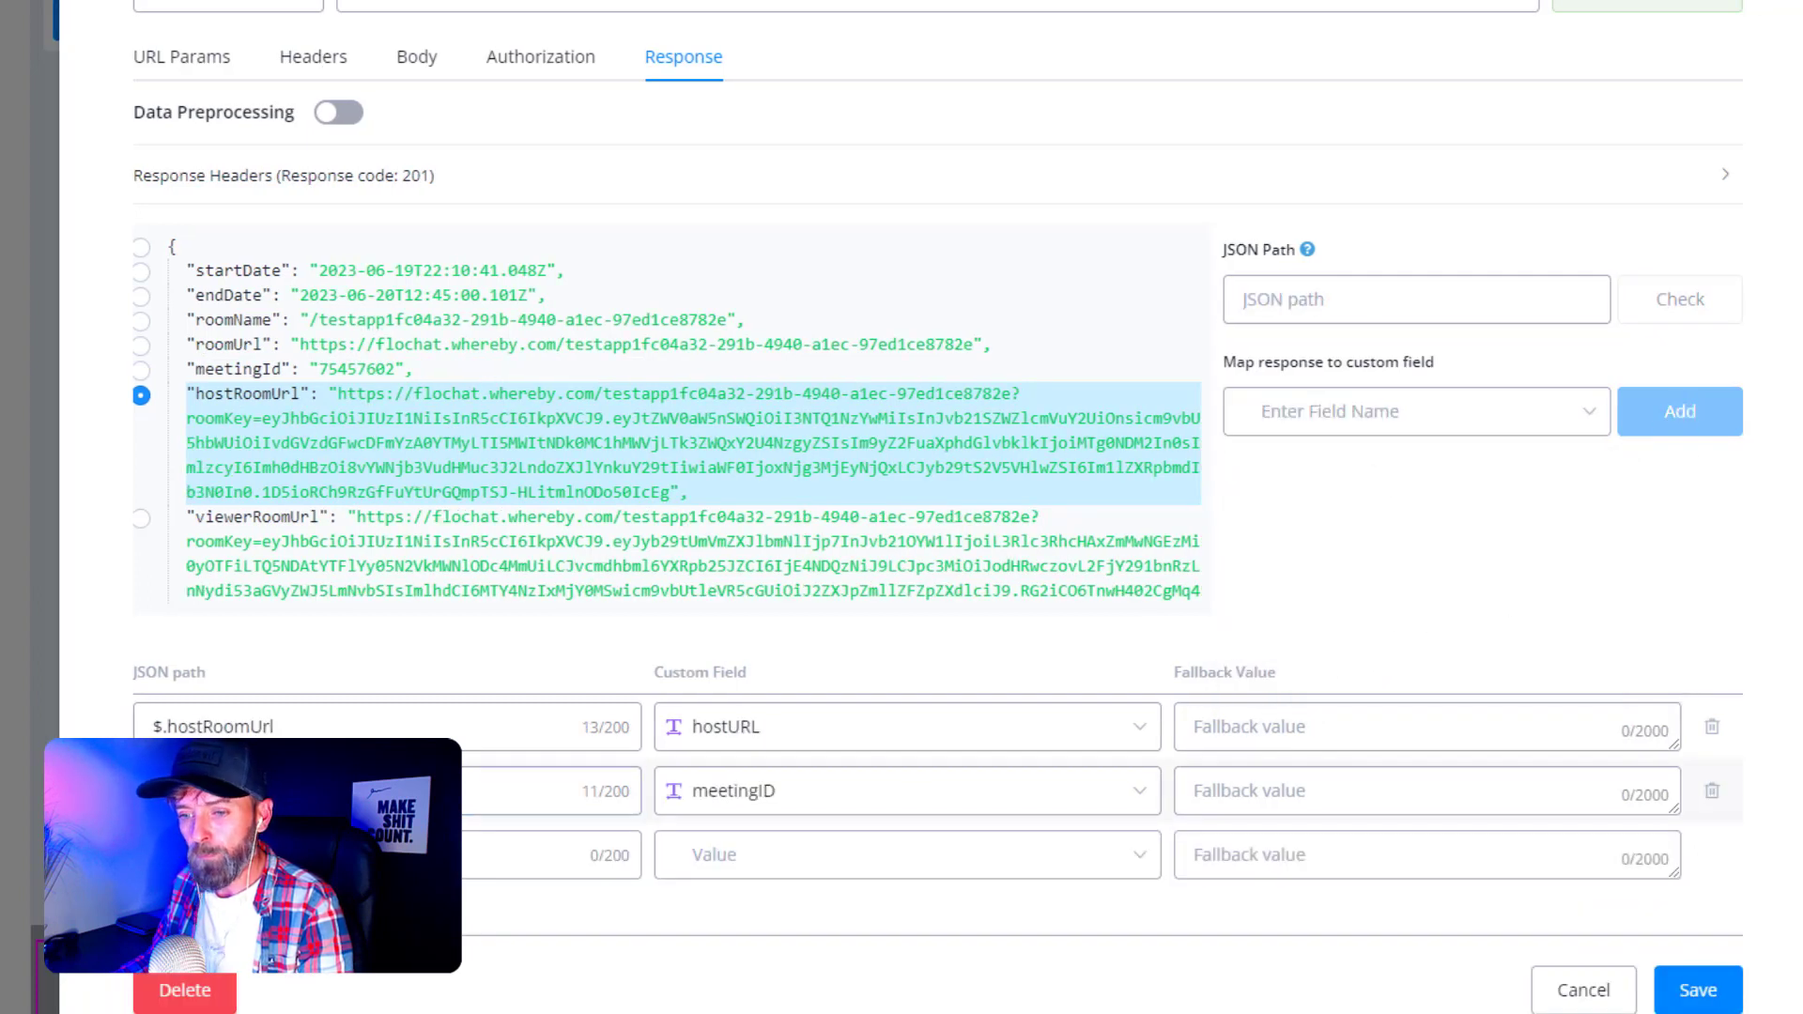
left_click(142, 519)
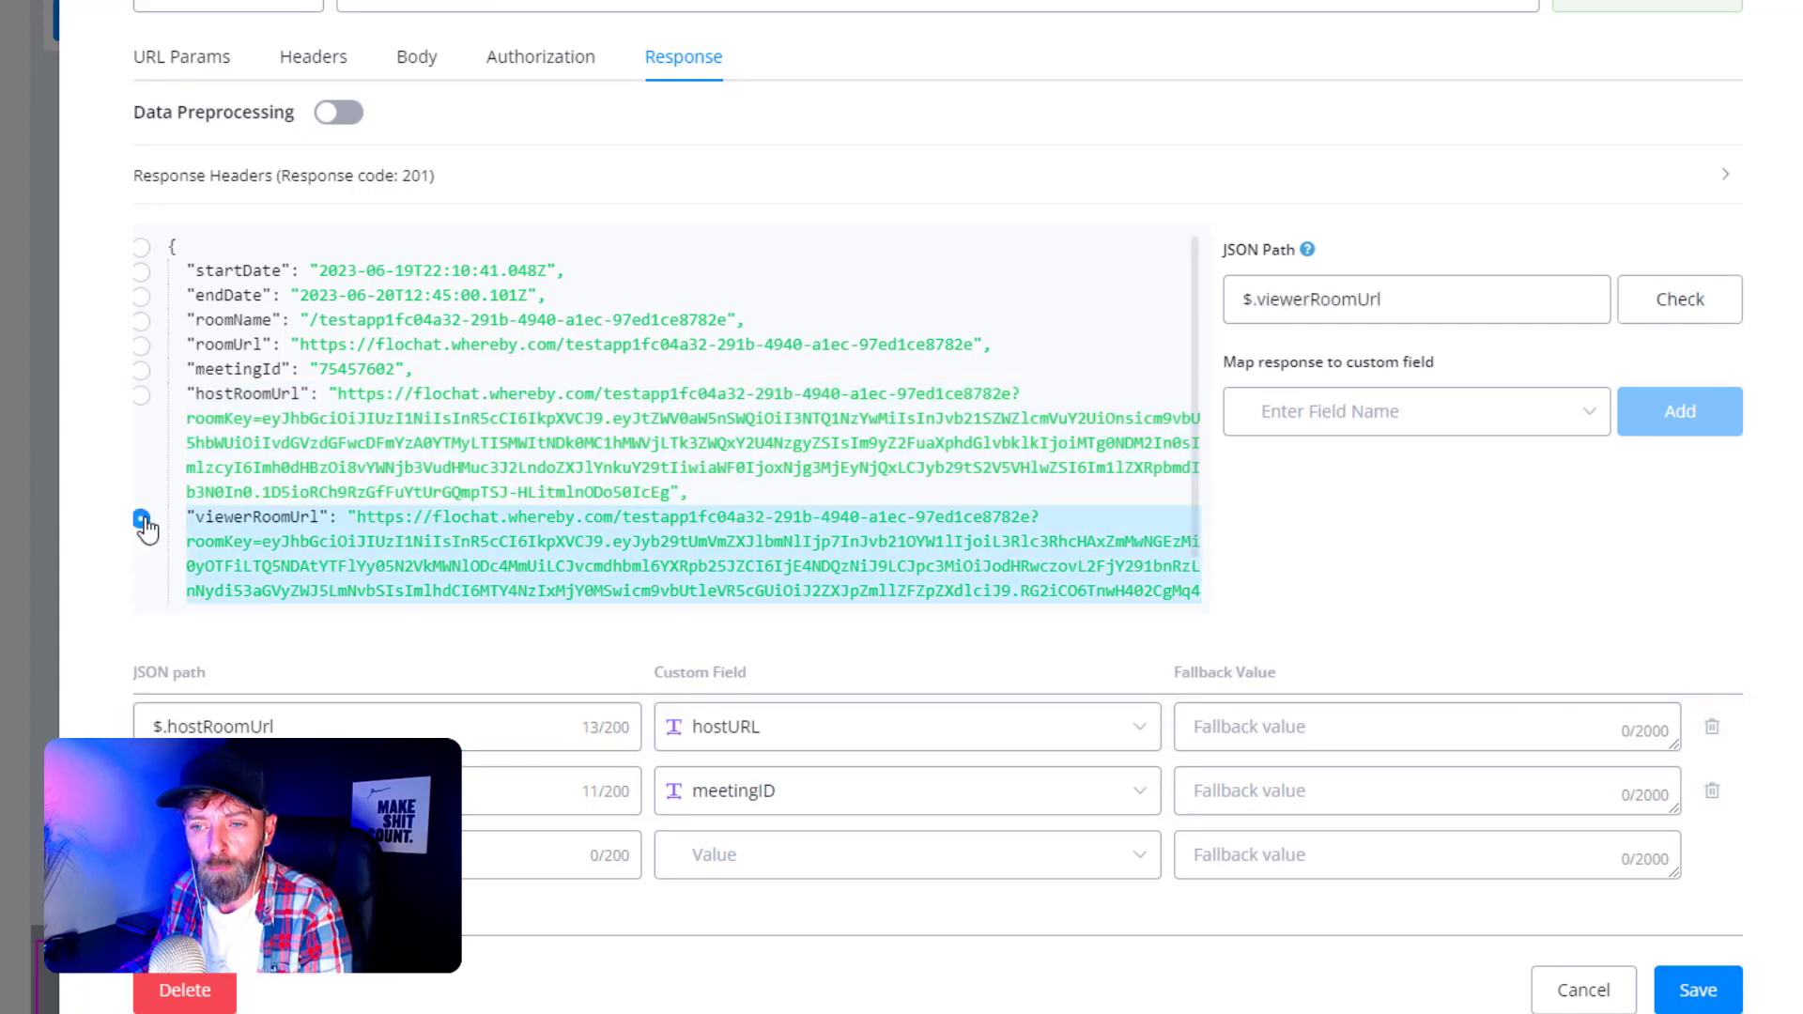
left_click(1395, 430)
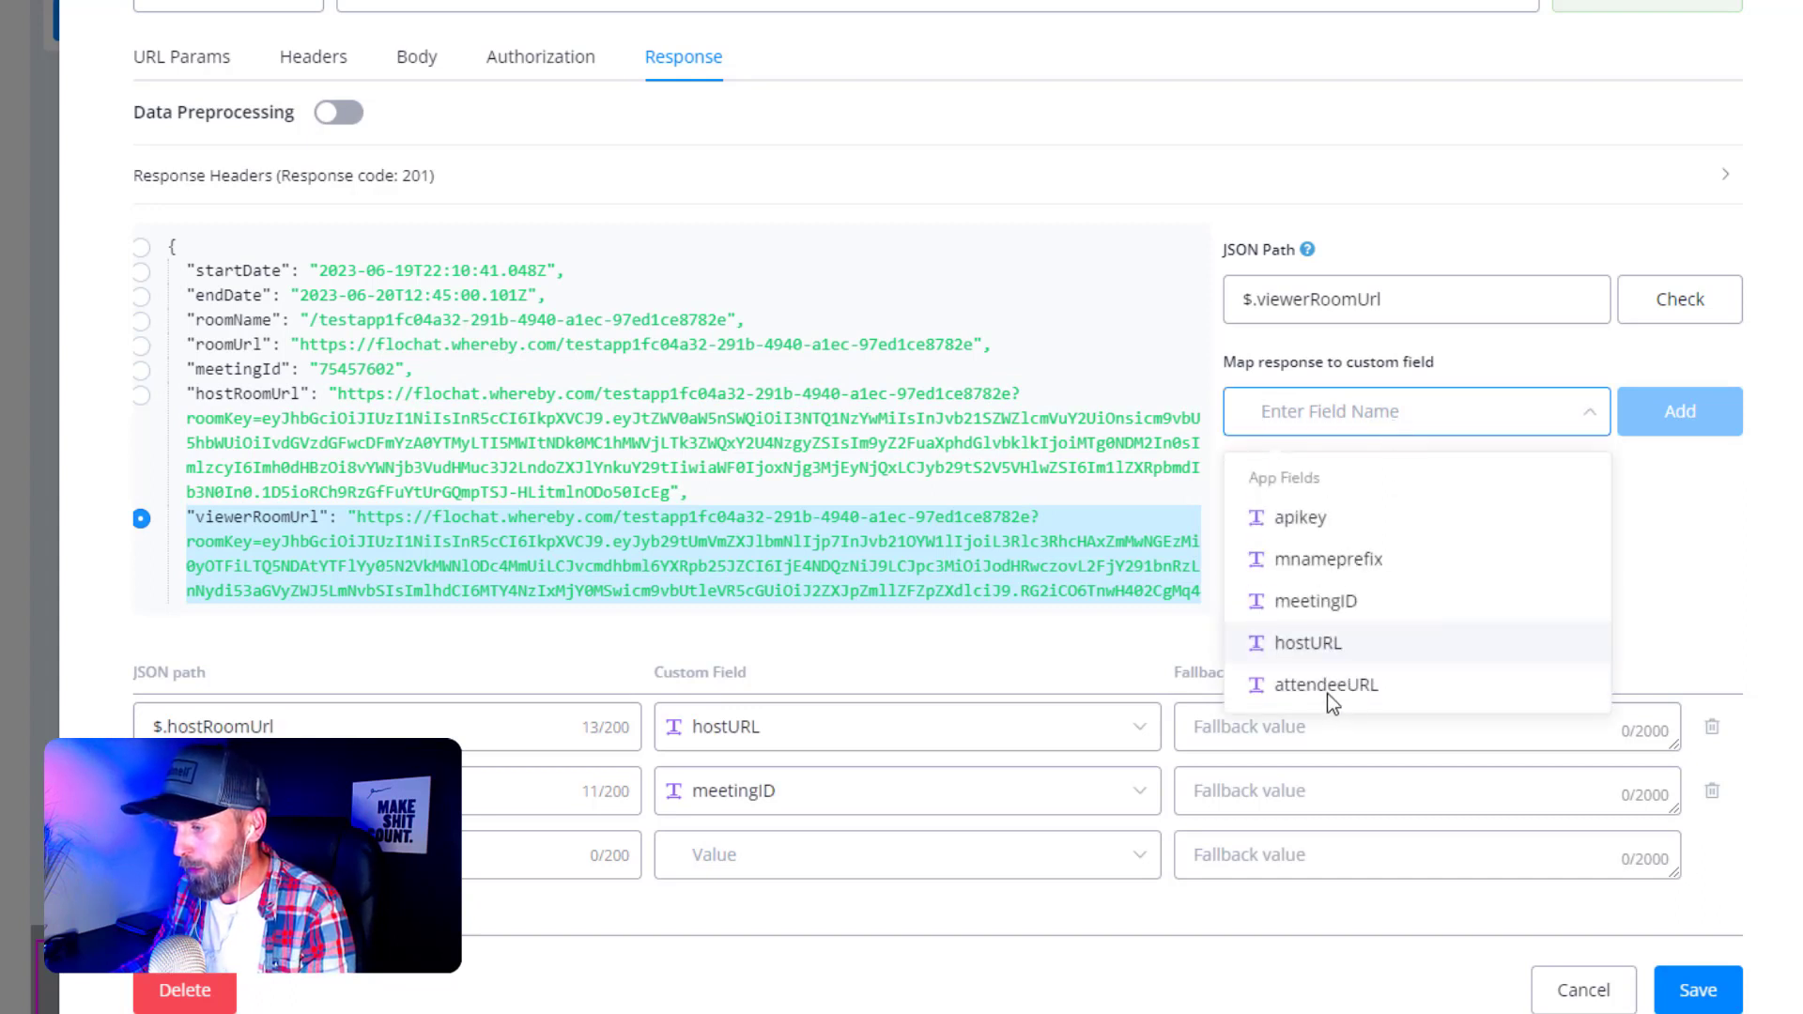
left_click(1329, 697)
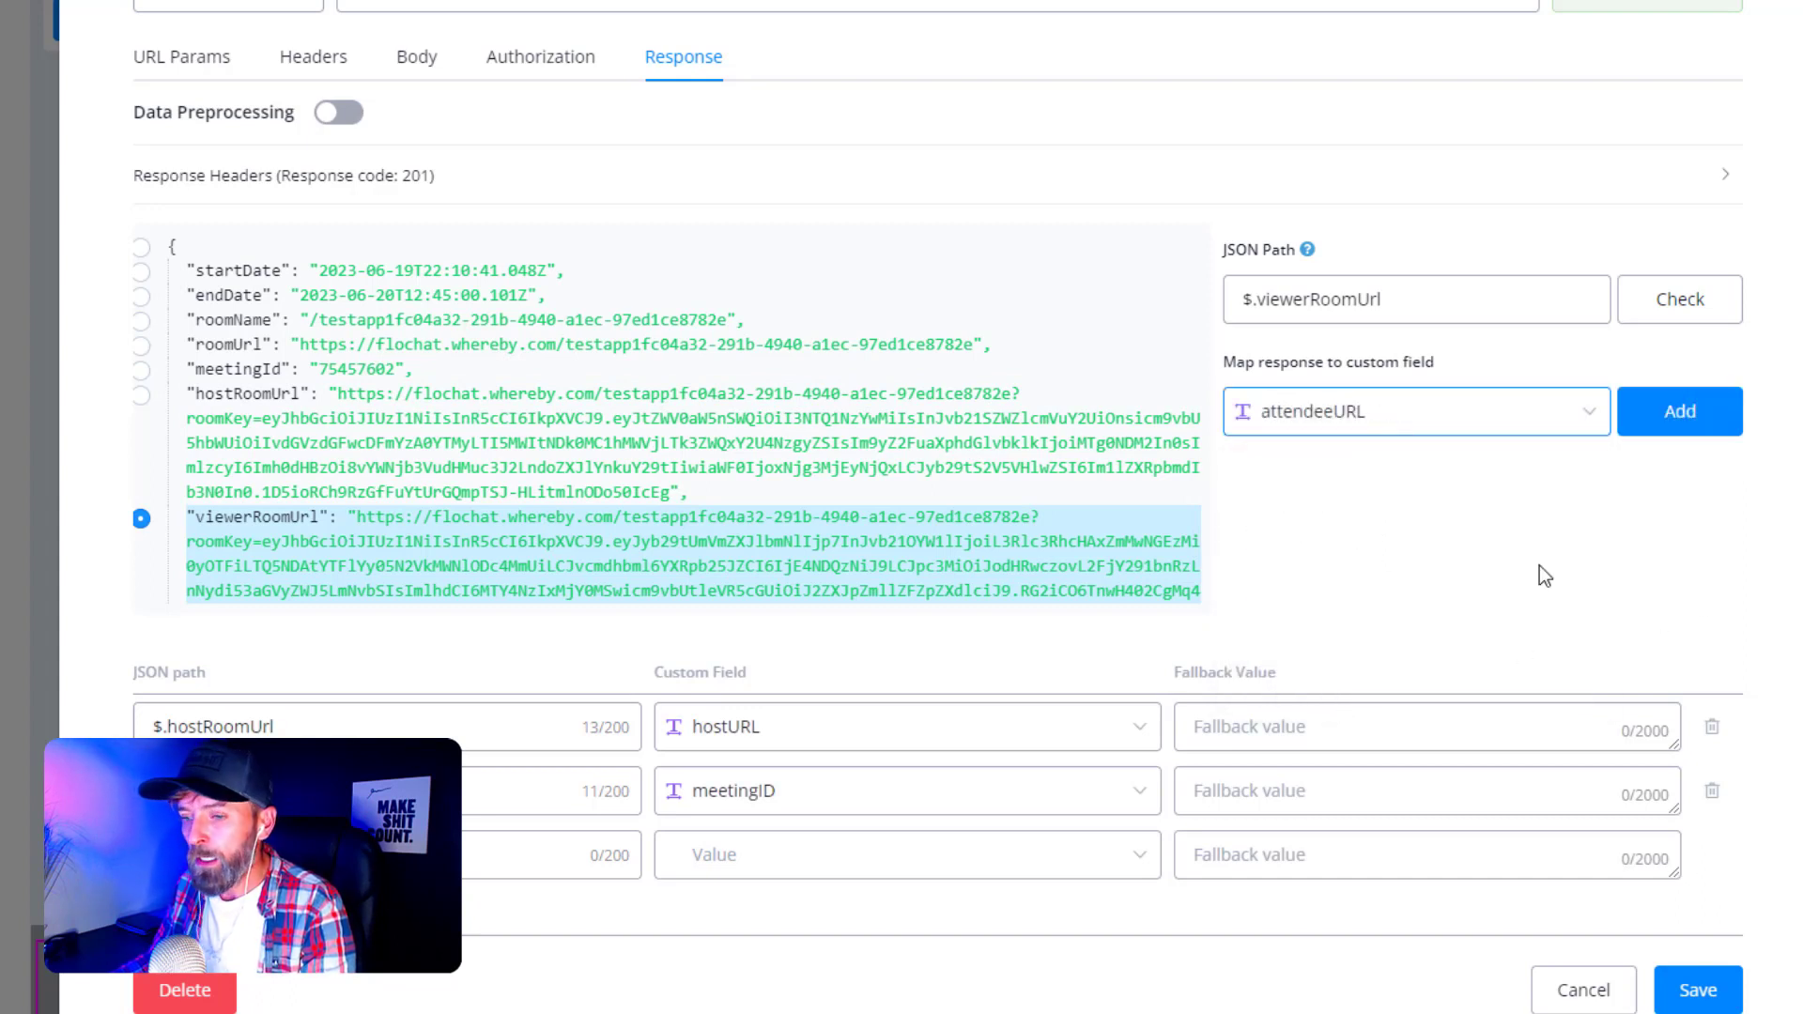
left_click(1666, 427)
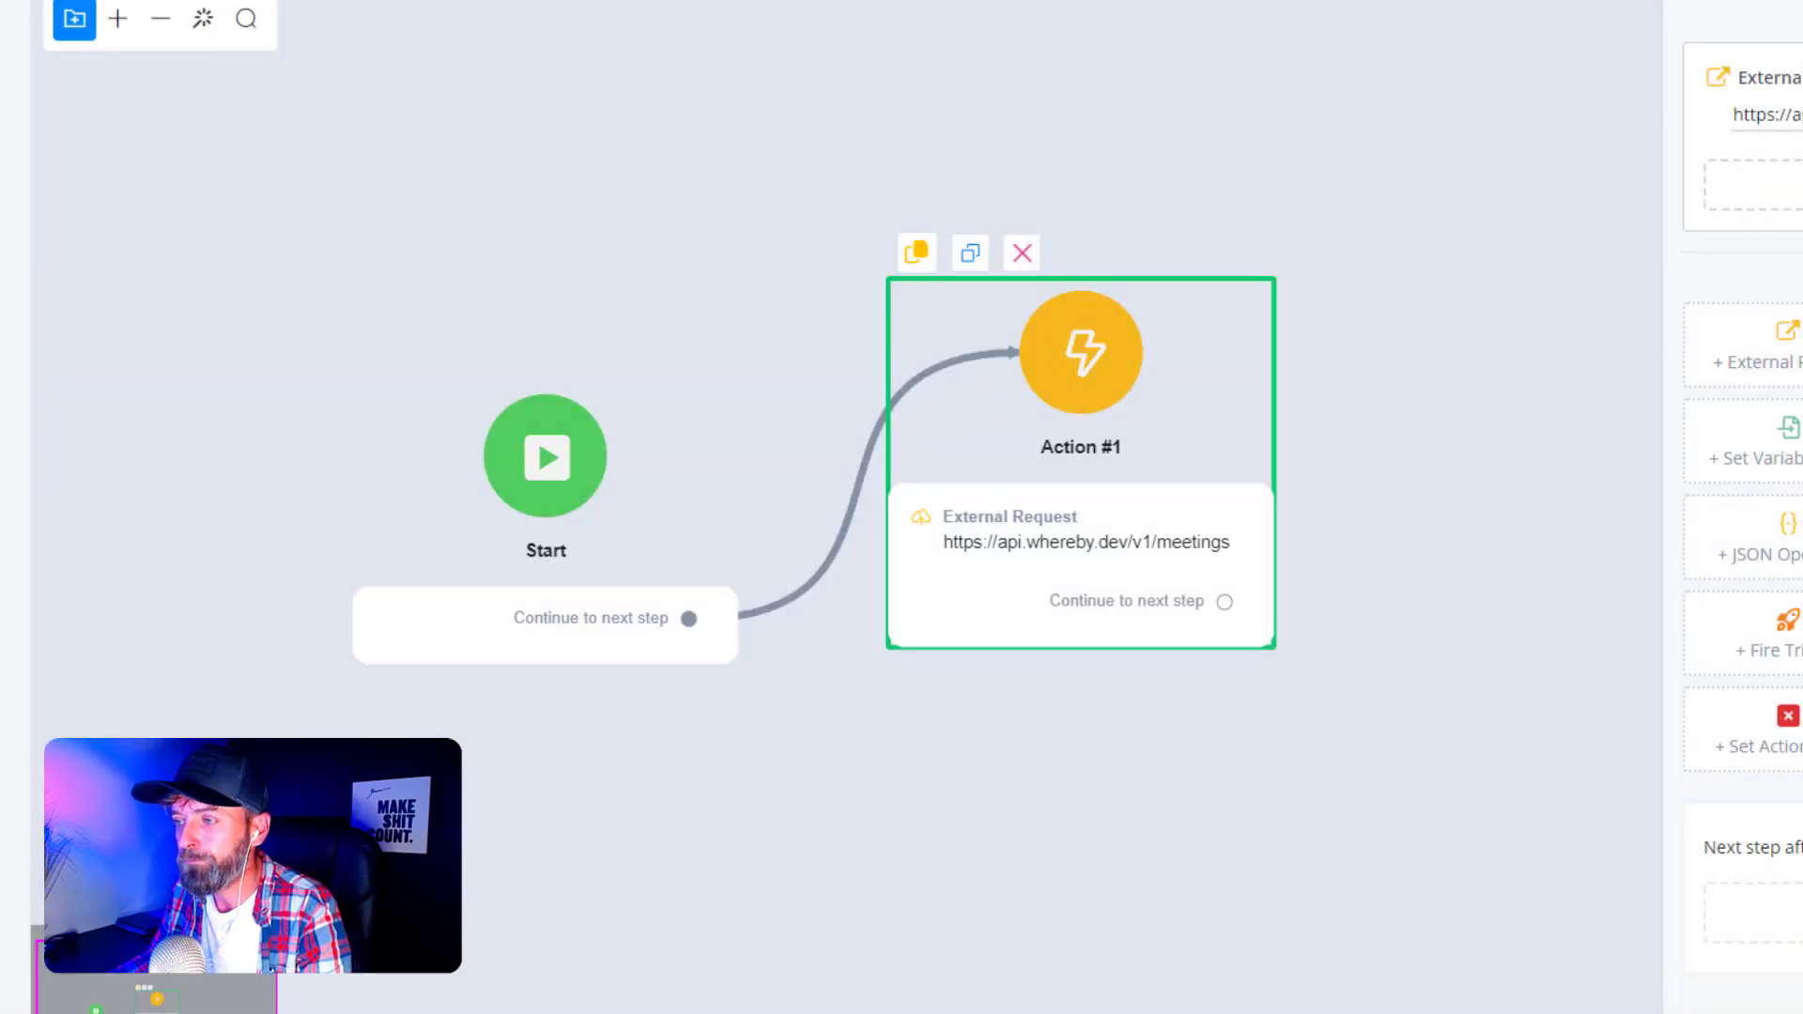
- Link the CREATE MEETING sub flow to the createmeeting action
left_click(1411, 255)
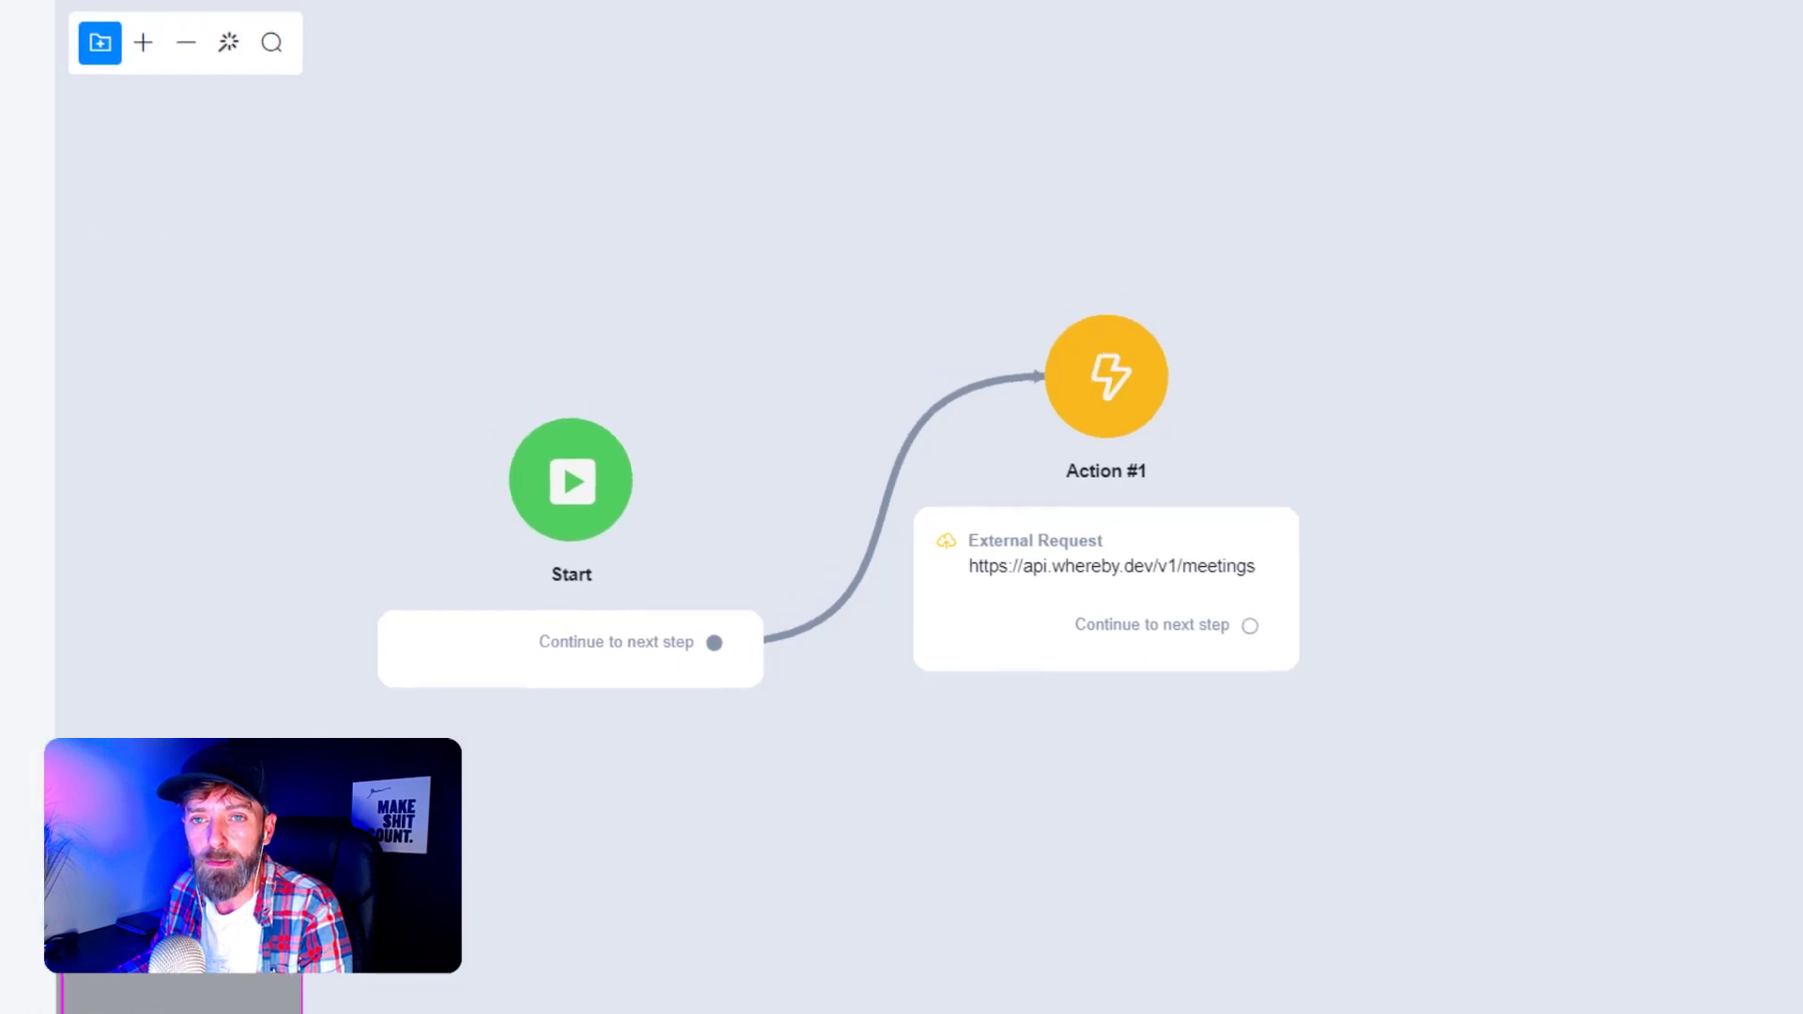
left_click(120, 380)
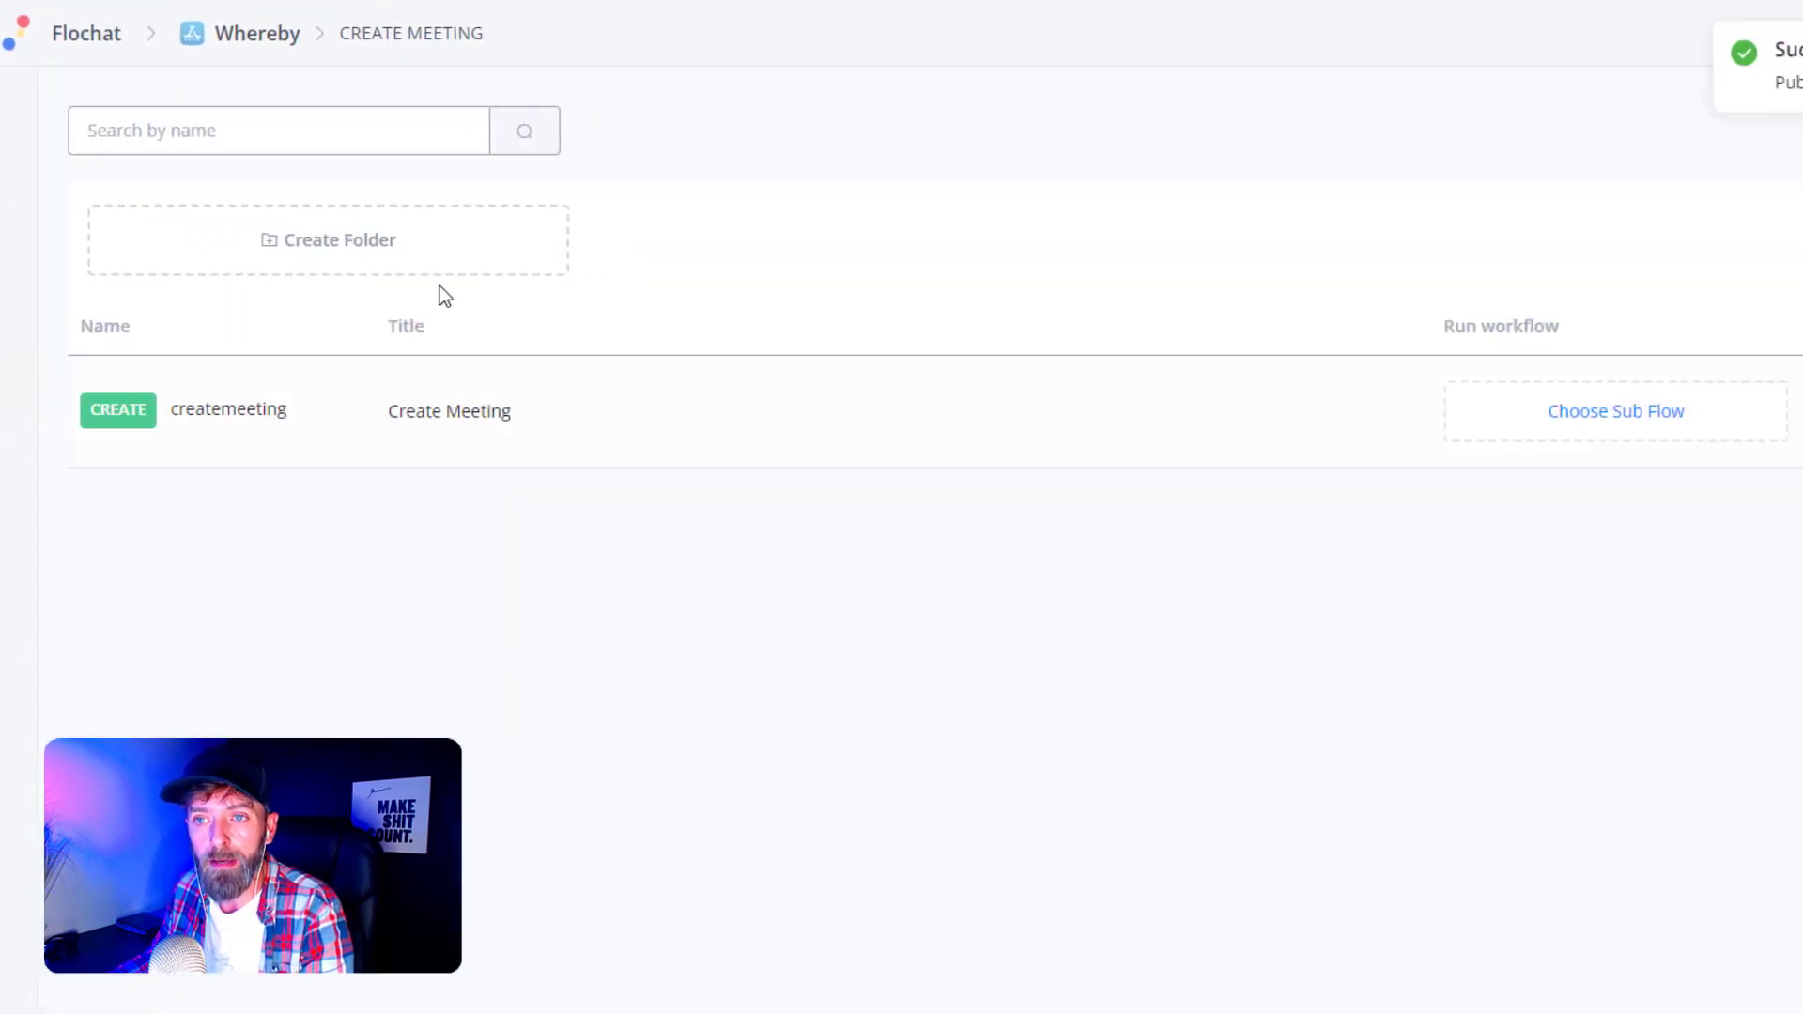
left_click(1462, 435)
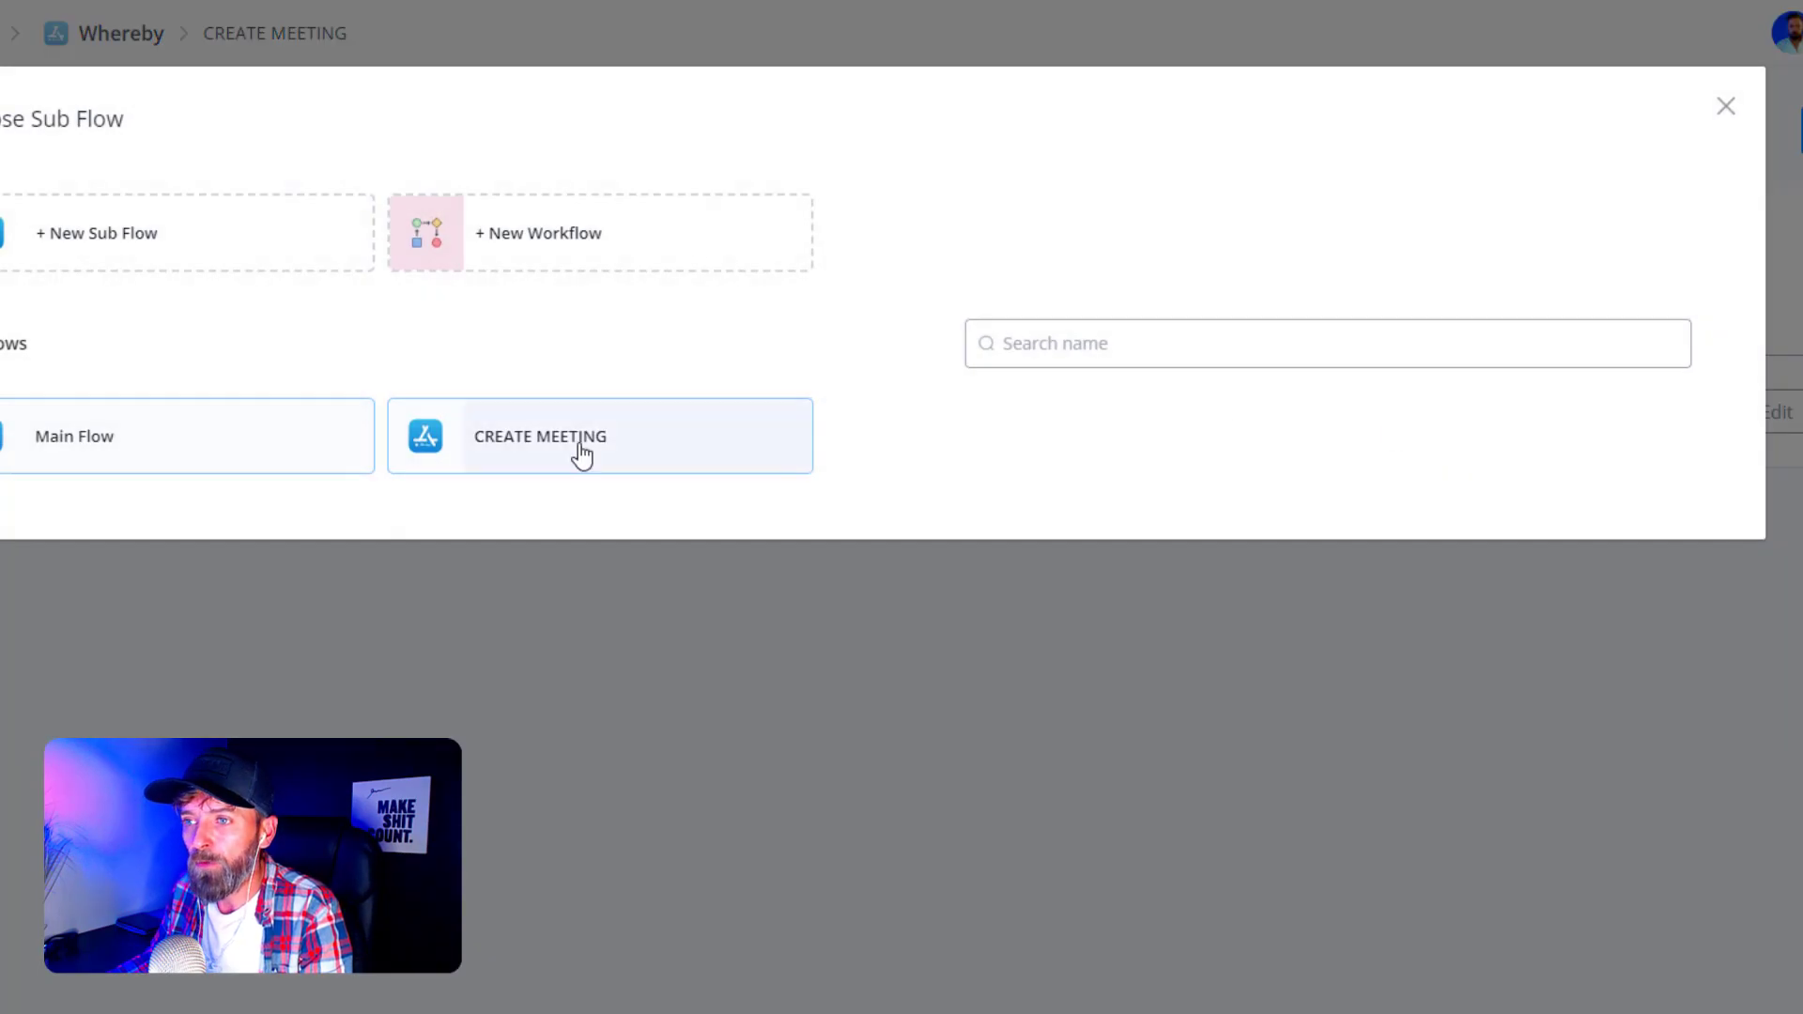
left_click(582, 455)
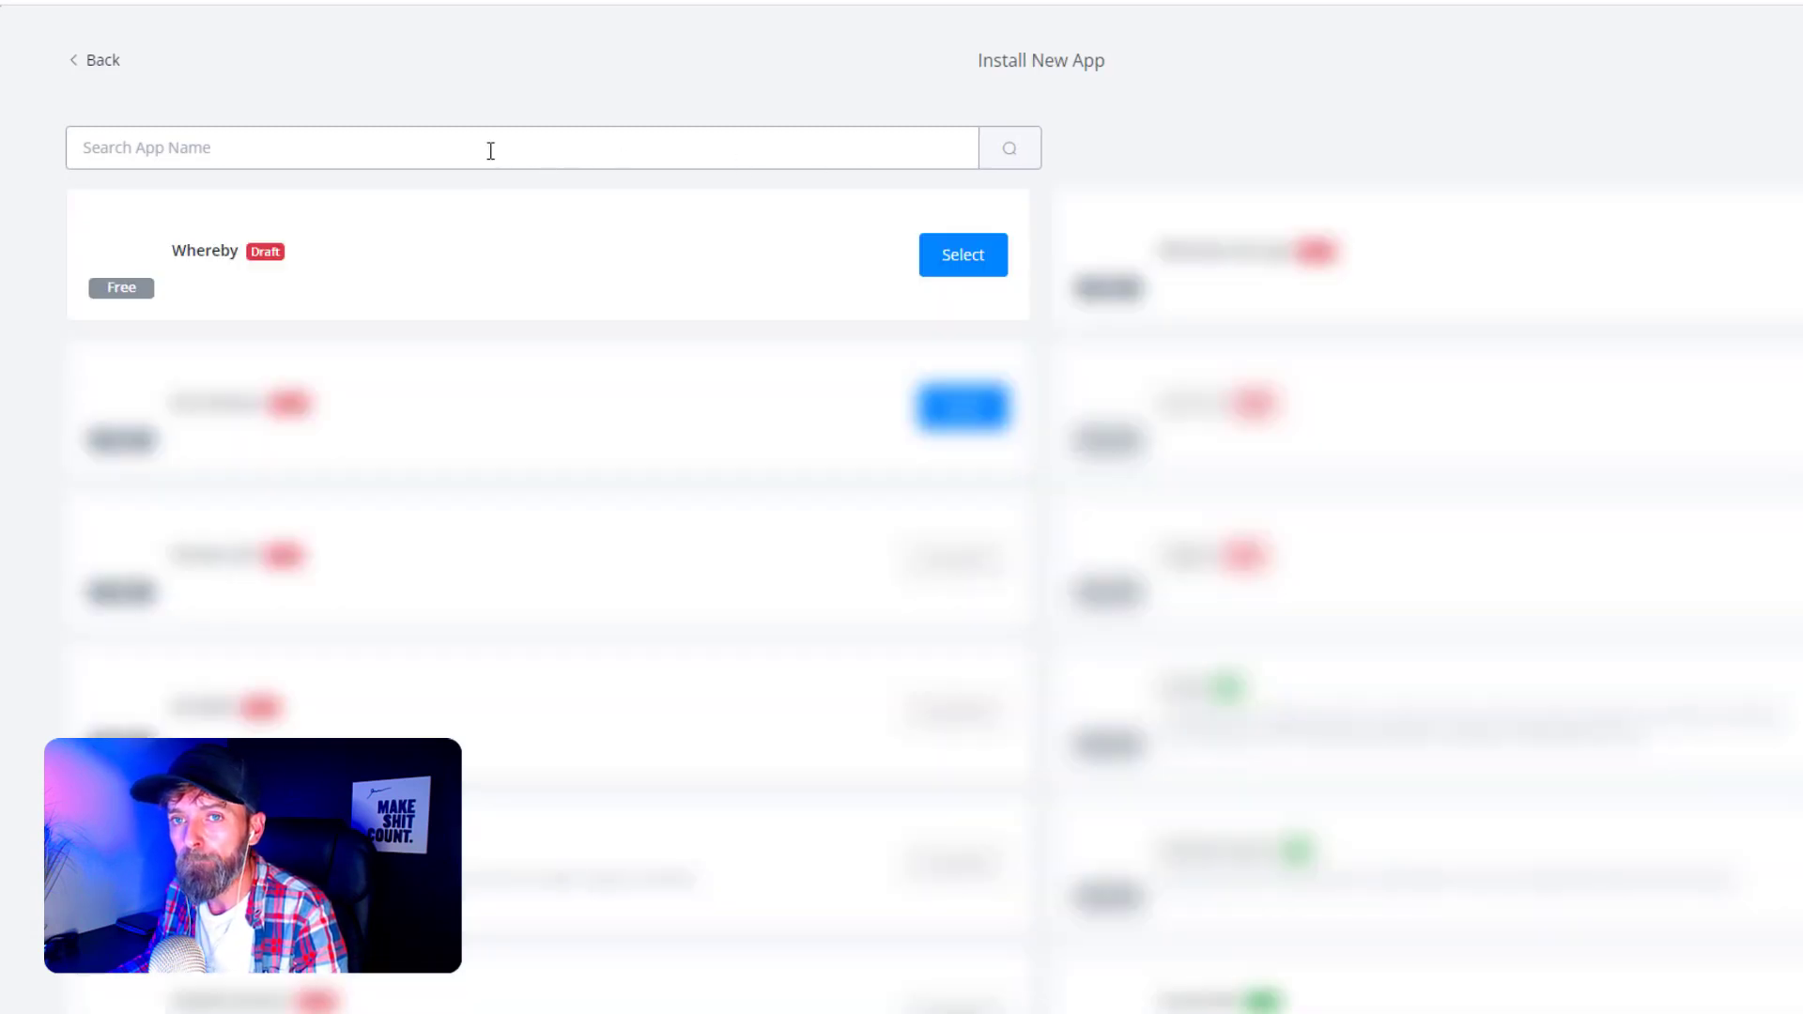
- Install the Whereby mini-app, then paste the Whereby API key into the Api Key field and save
left_click(491, 146)
left_click(565, 278)
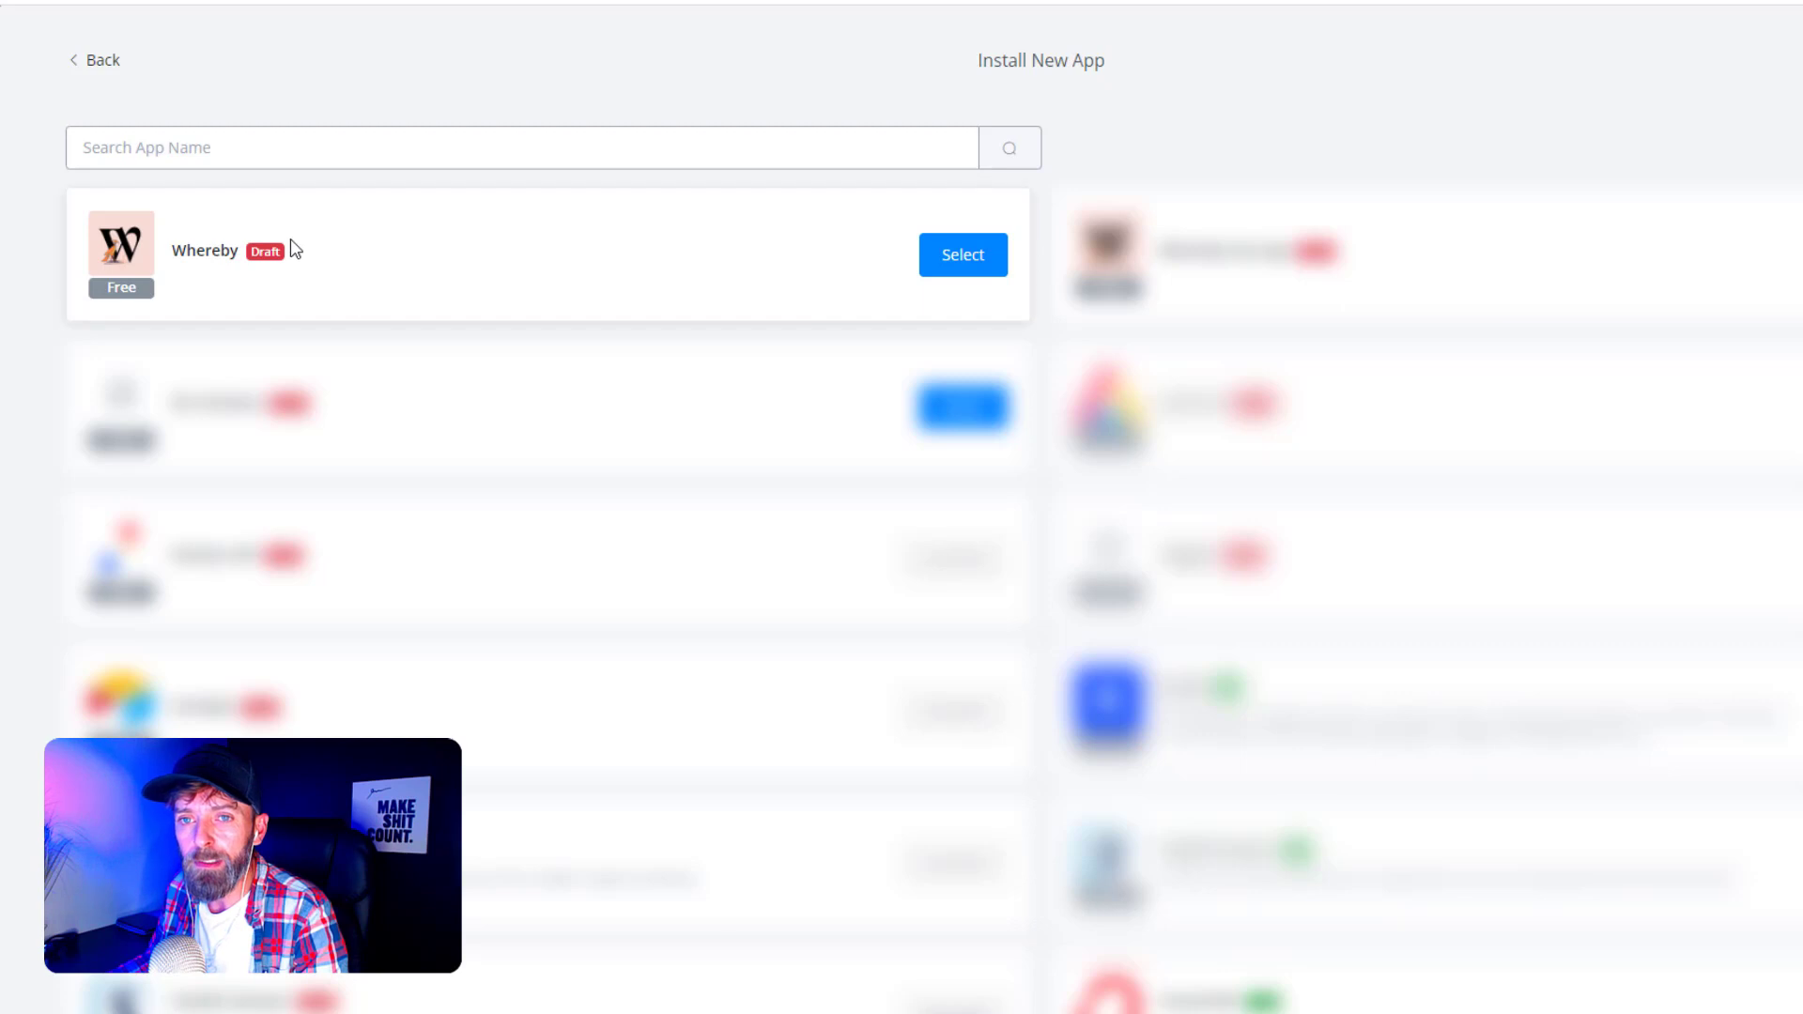
left_click(940, 264)
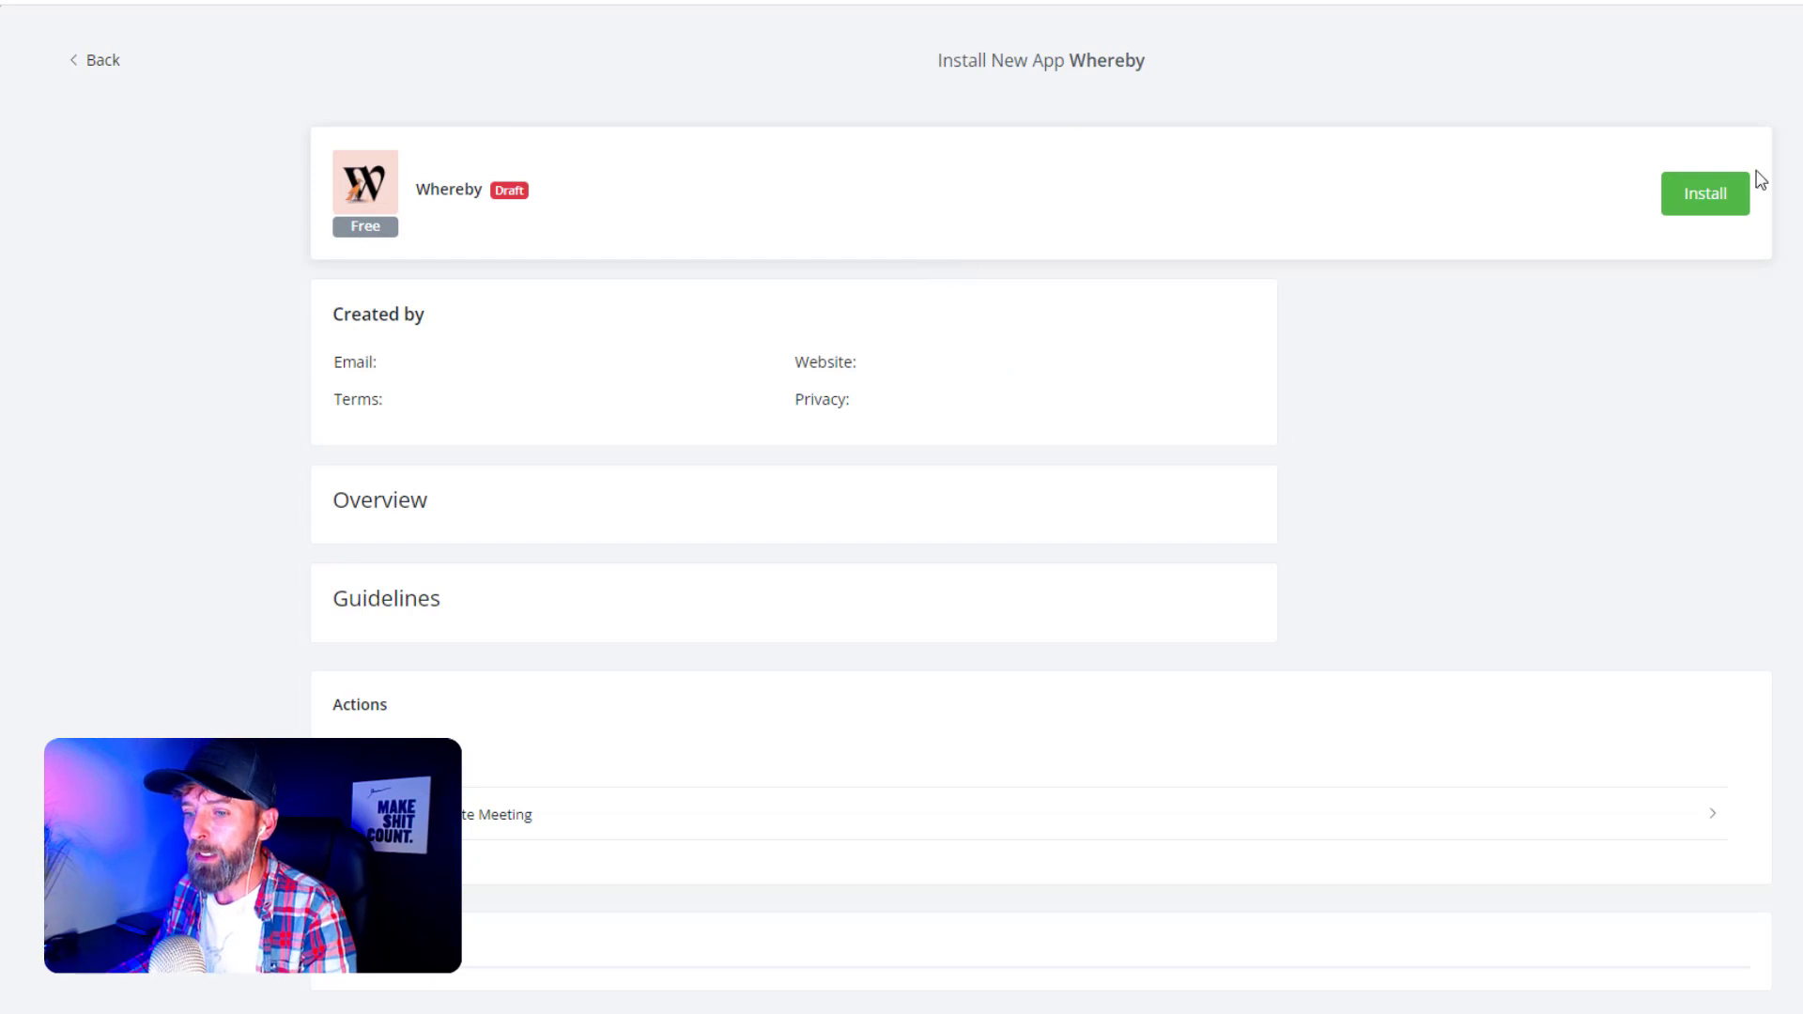
left_click(1681, 193)
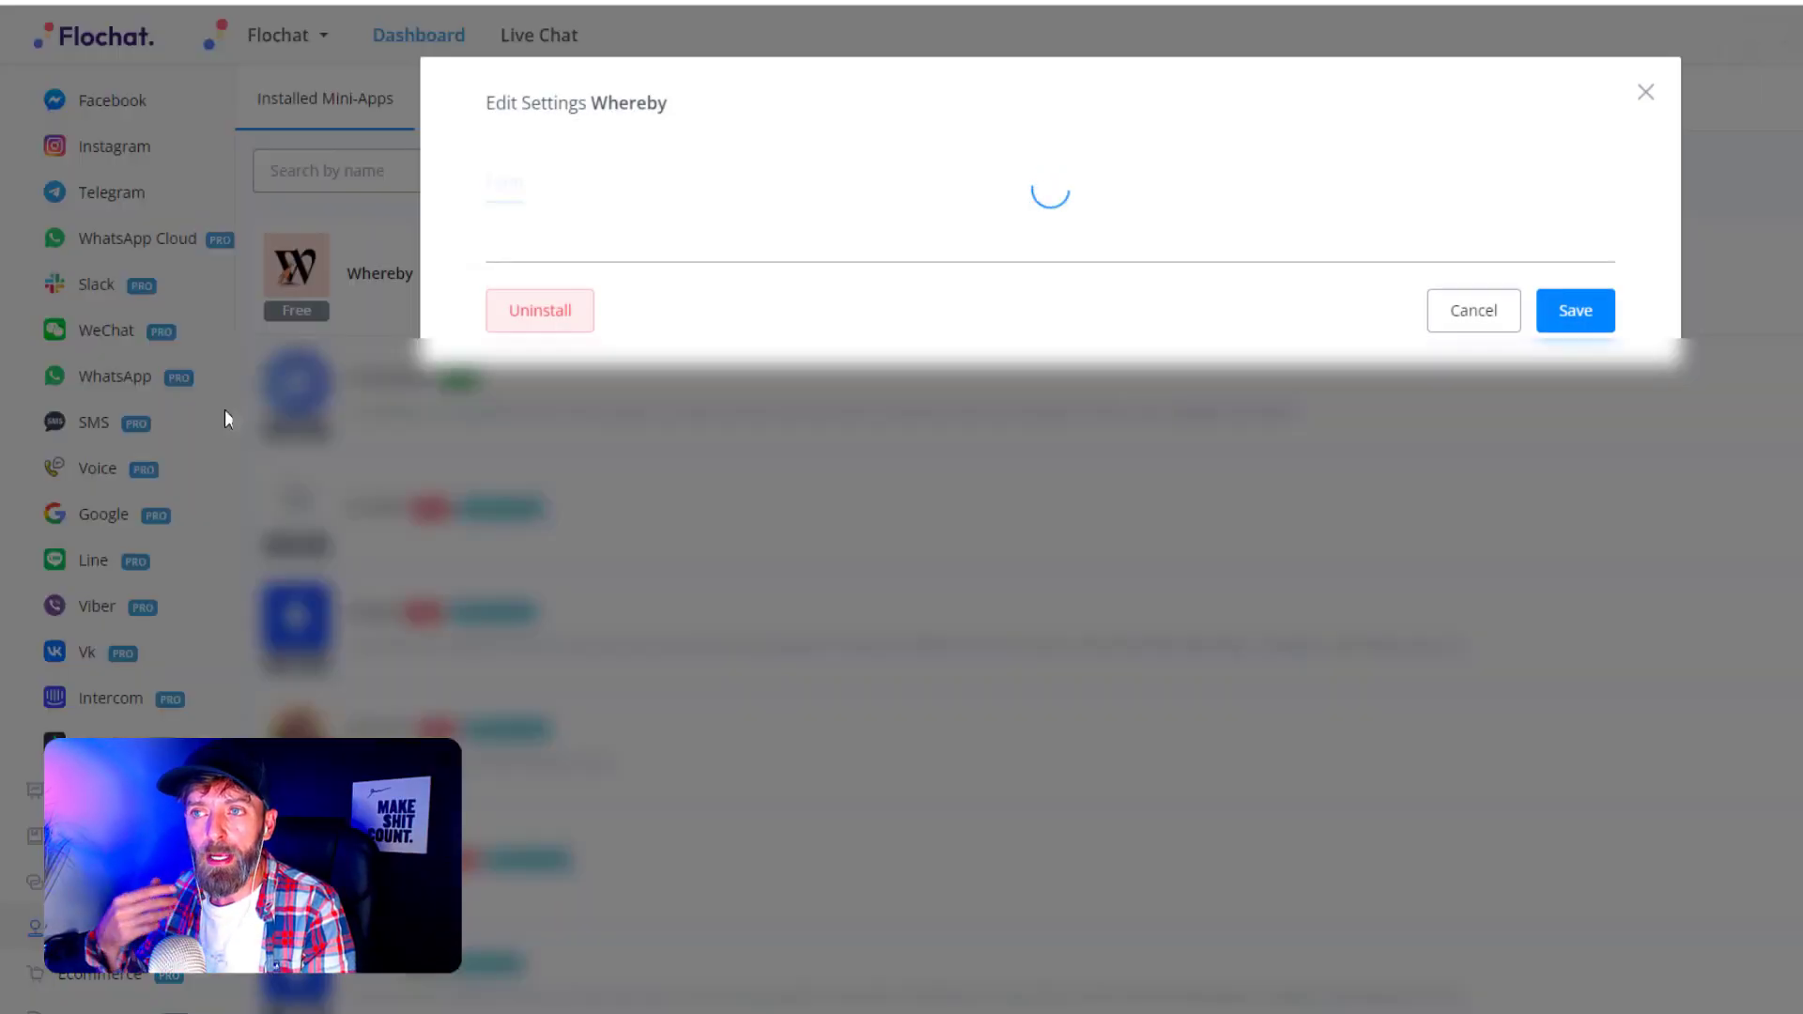
left_click(658, 293)
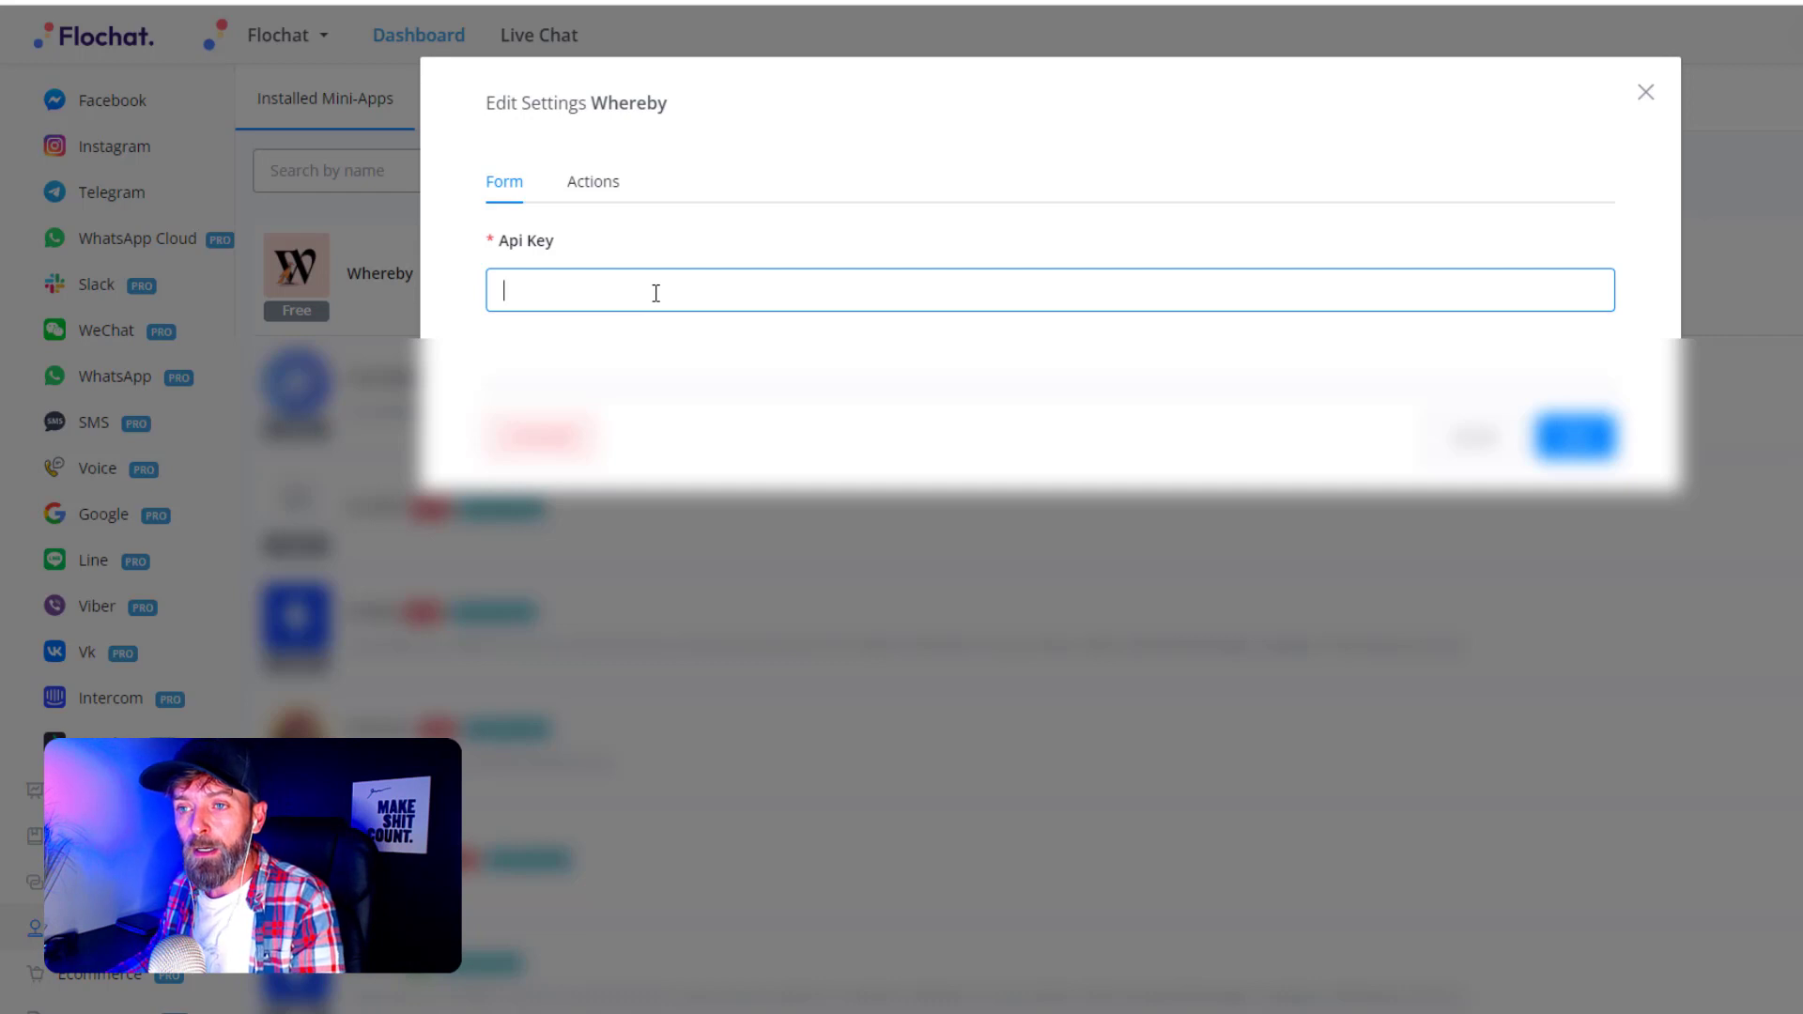
left_click(655, 293)
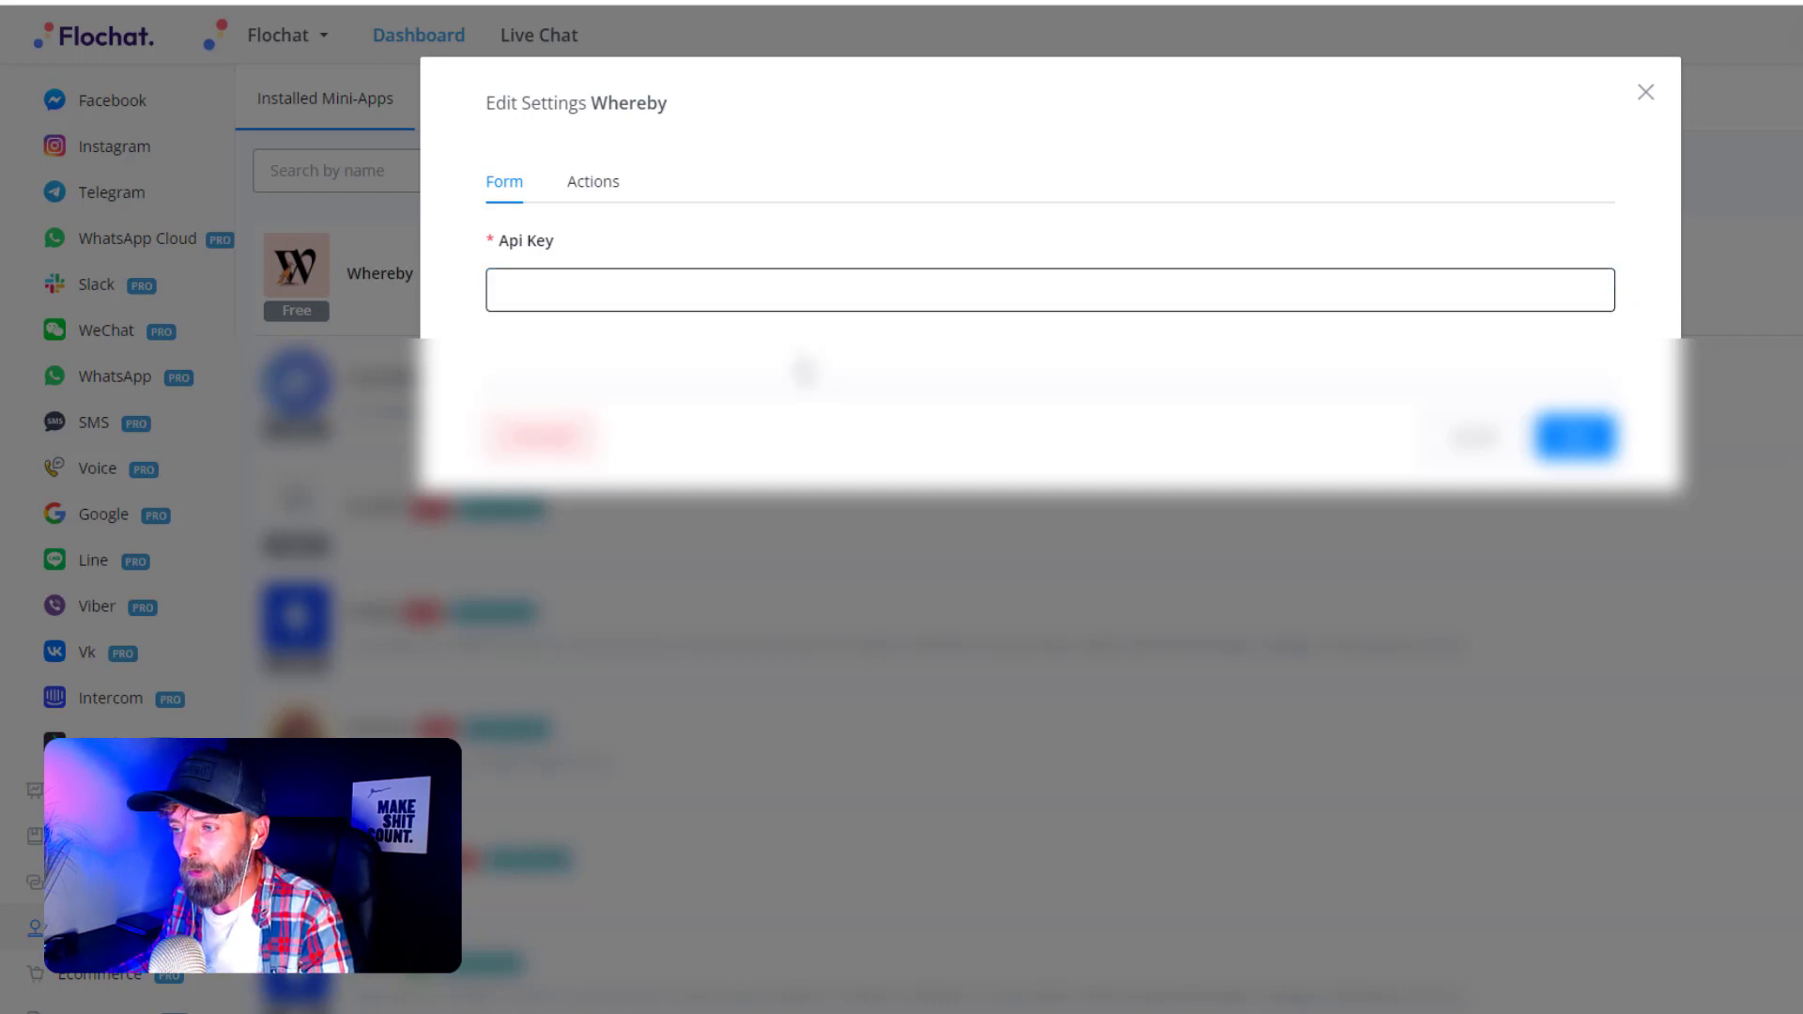
left_click(981, 421)
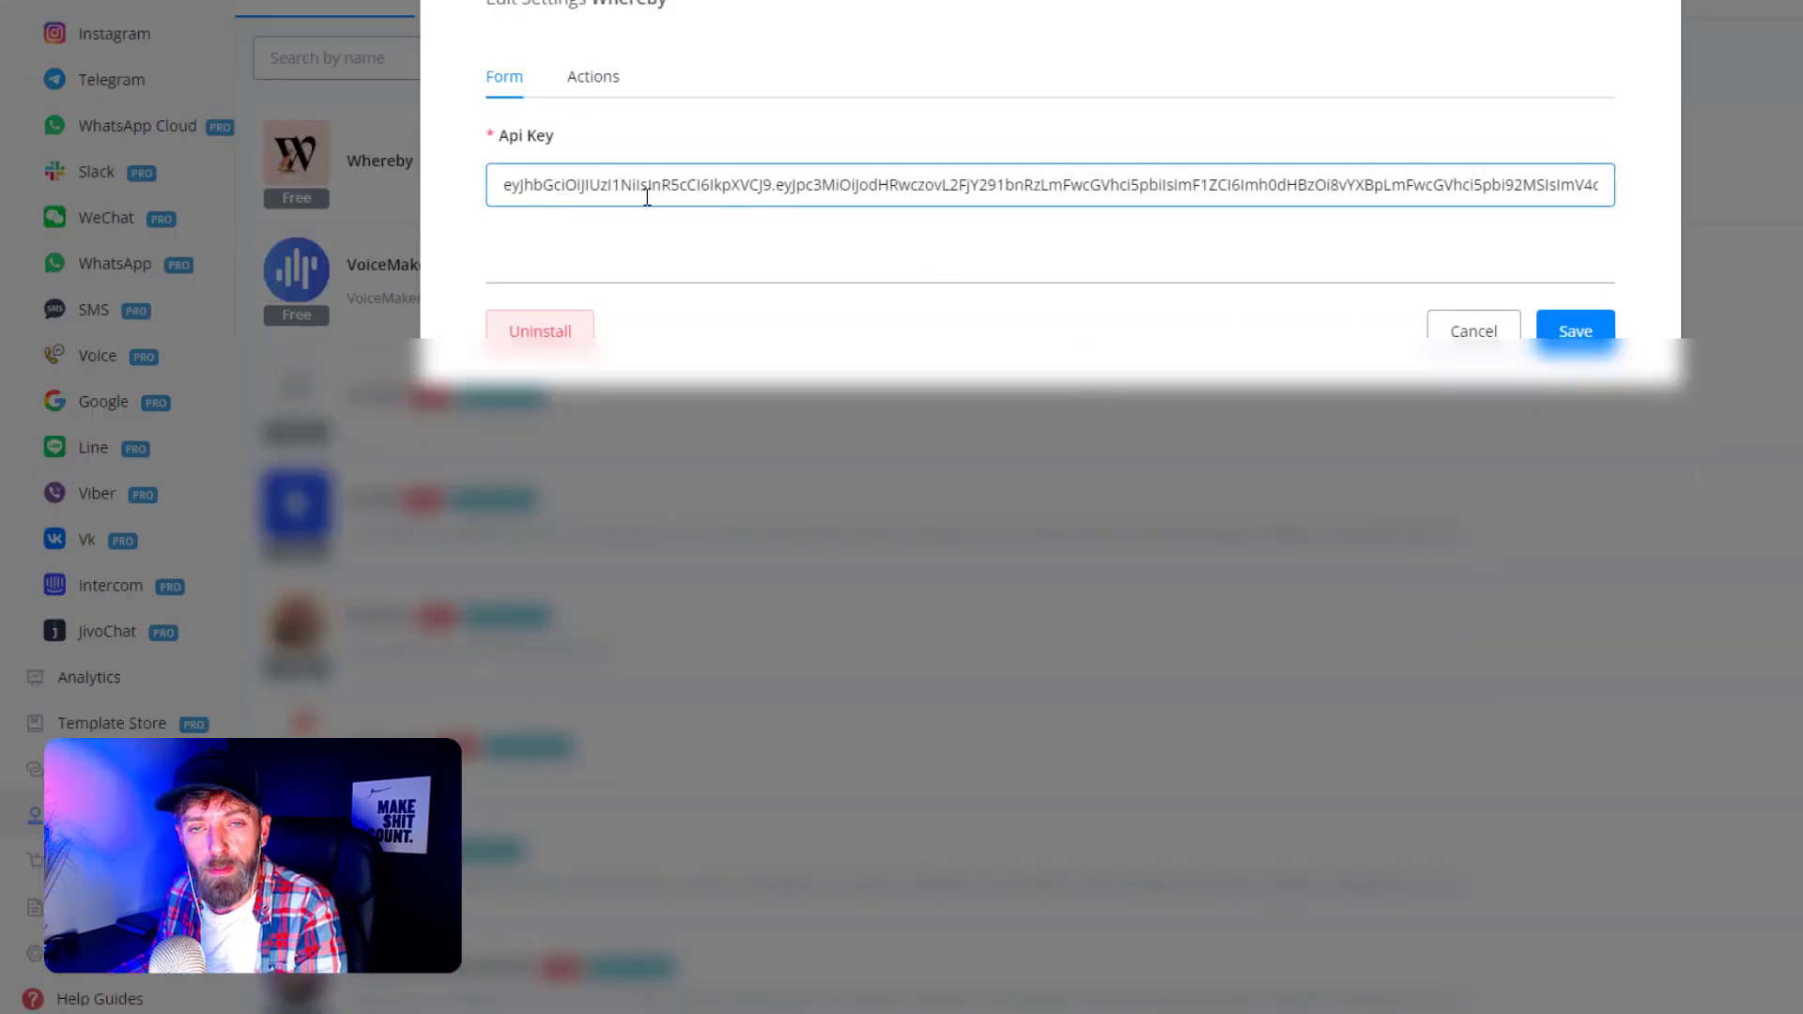
left_click(1564, 332)
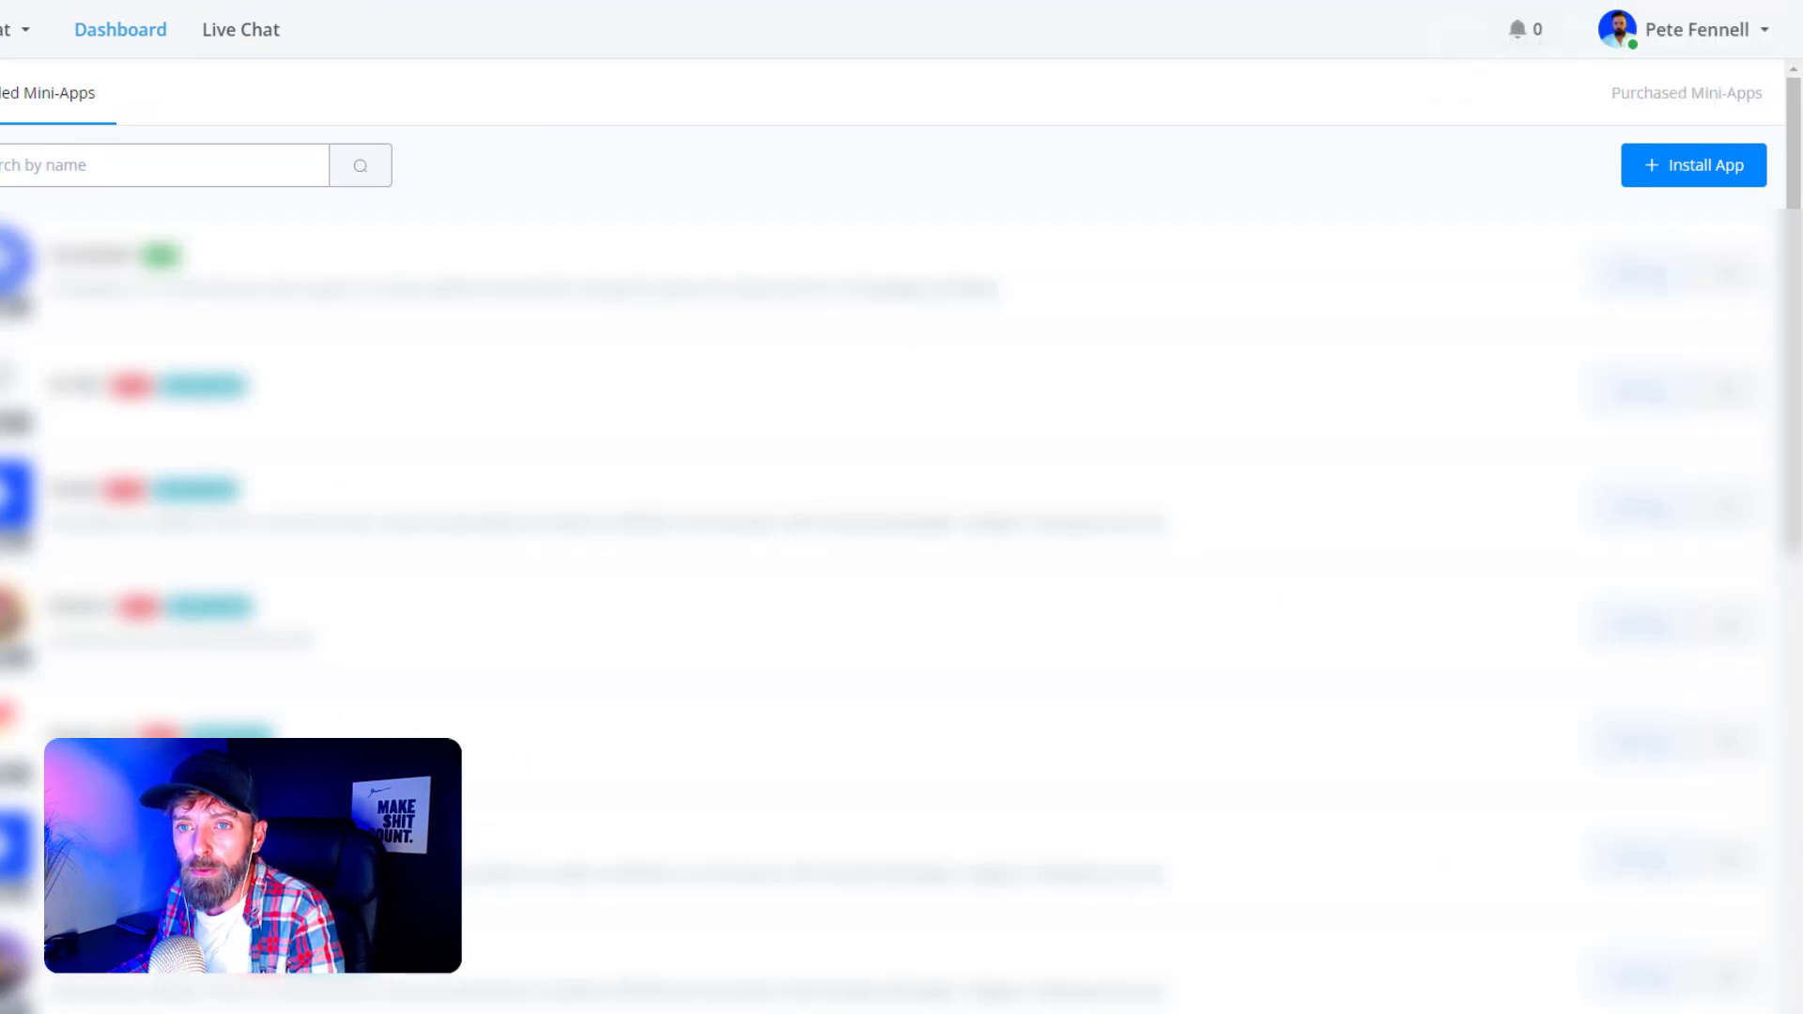
- Go to the Omni Channel bot to reach the whereby chat support flow
left_click_drag(845, 272, 827, 221)
left_click(826, 220)
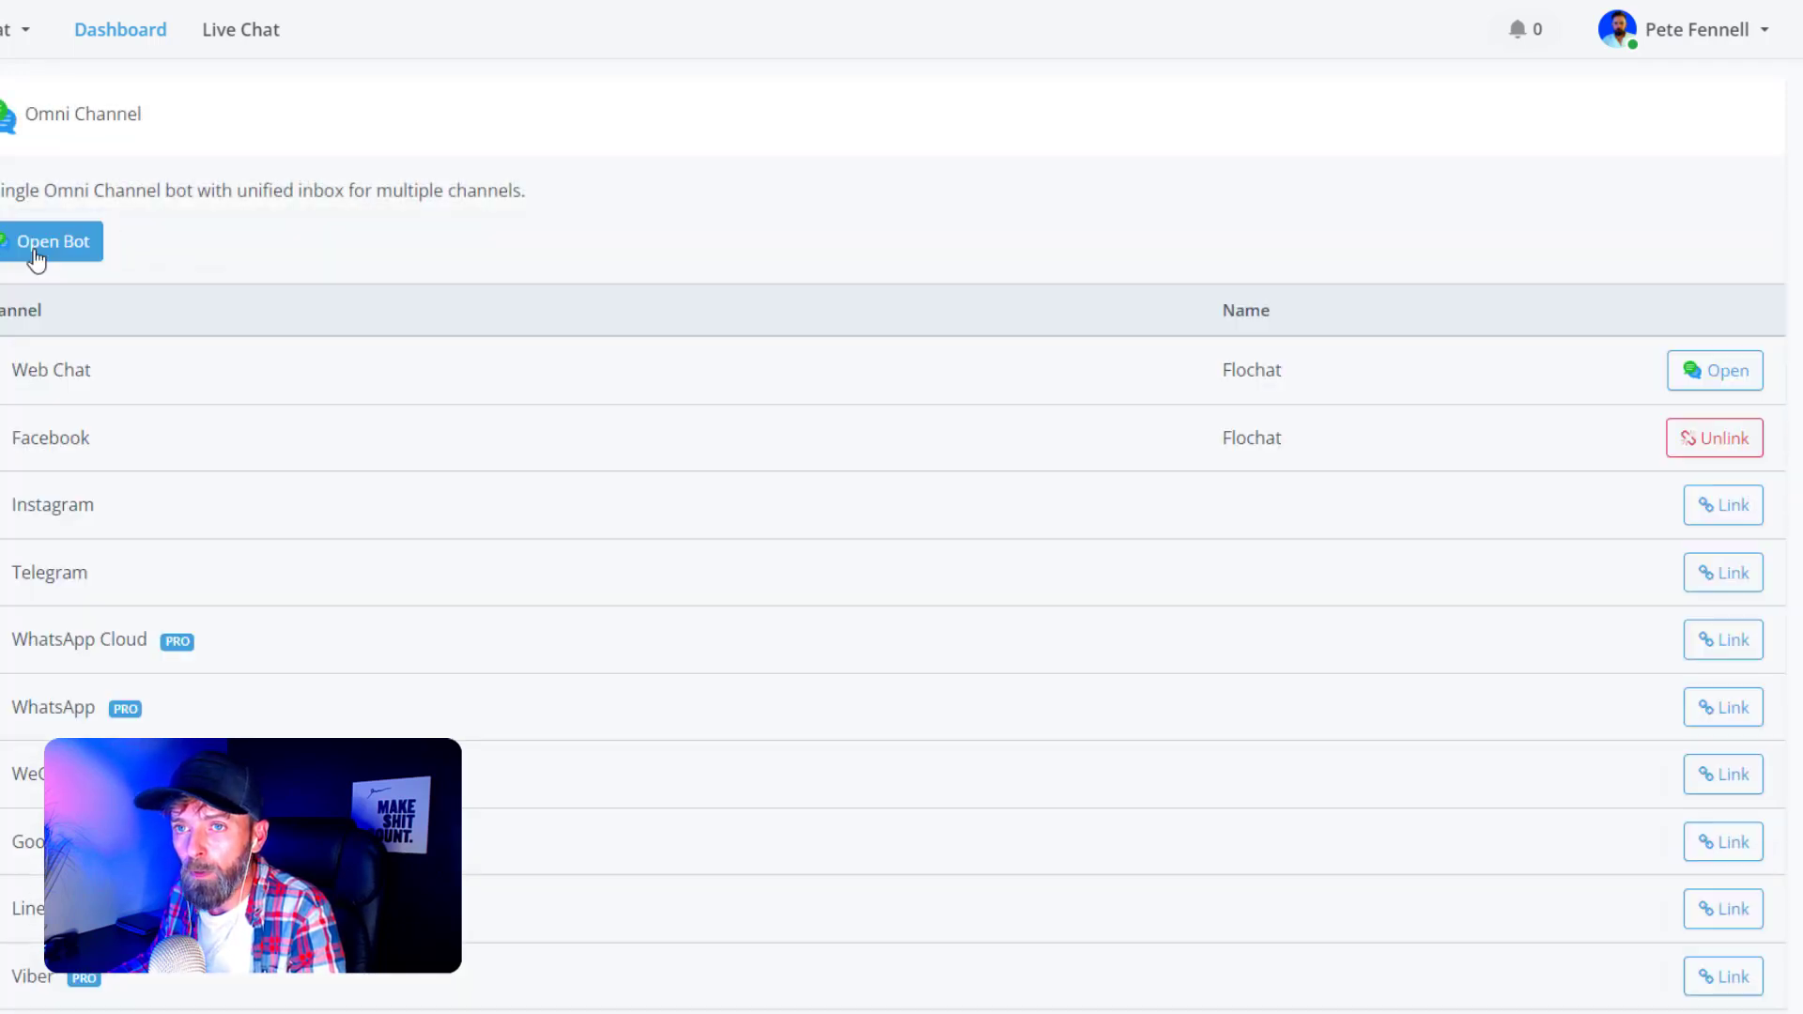
left_click(35, 259)
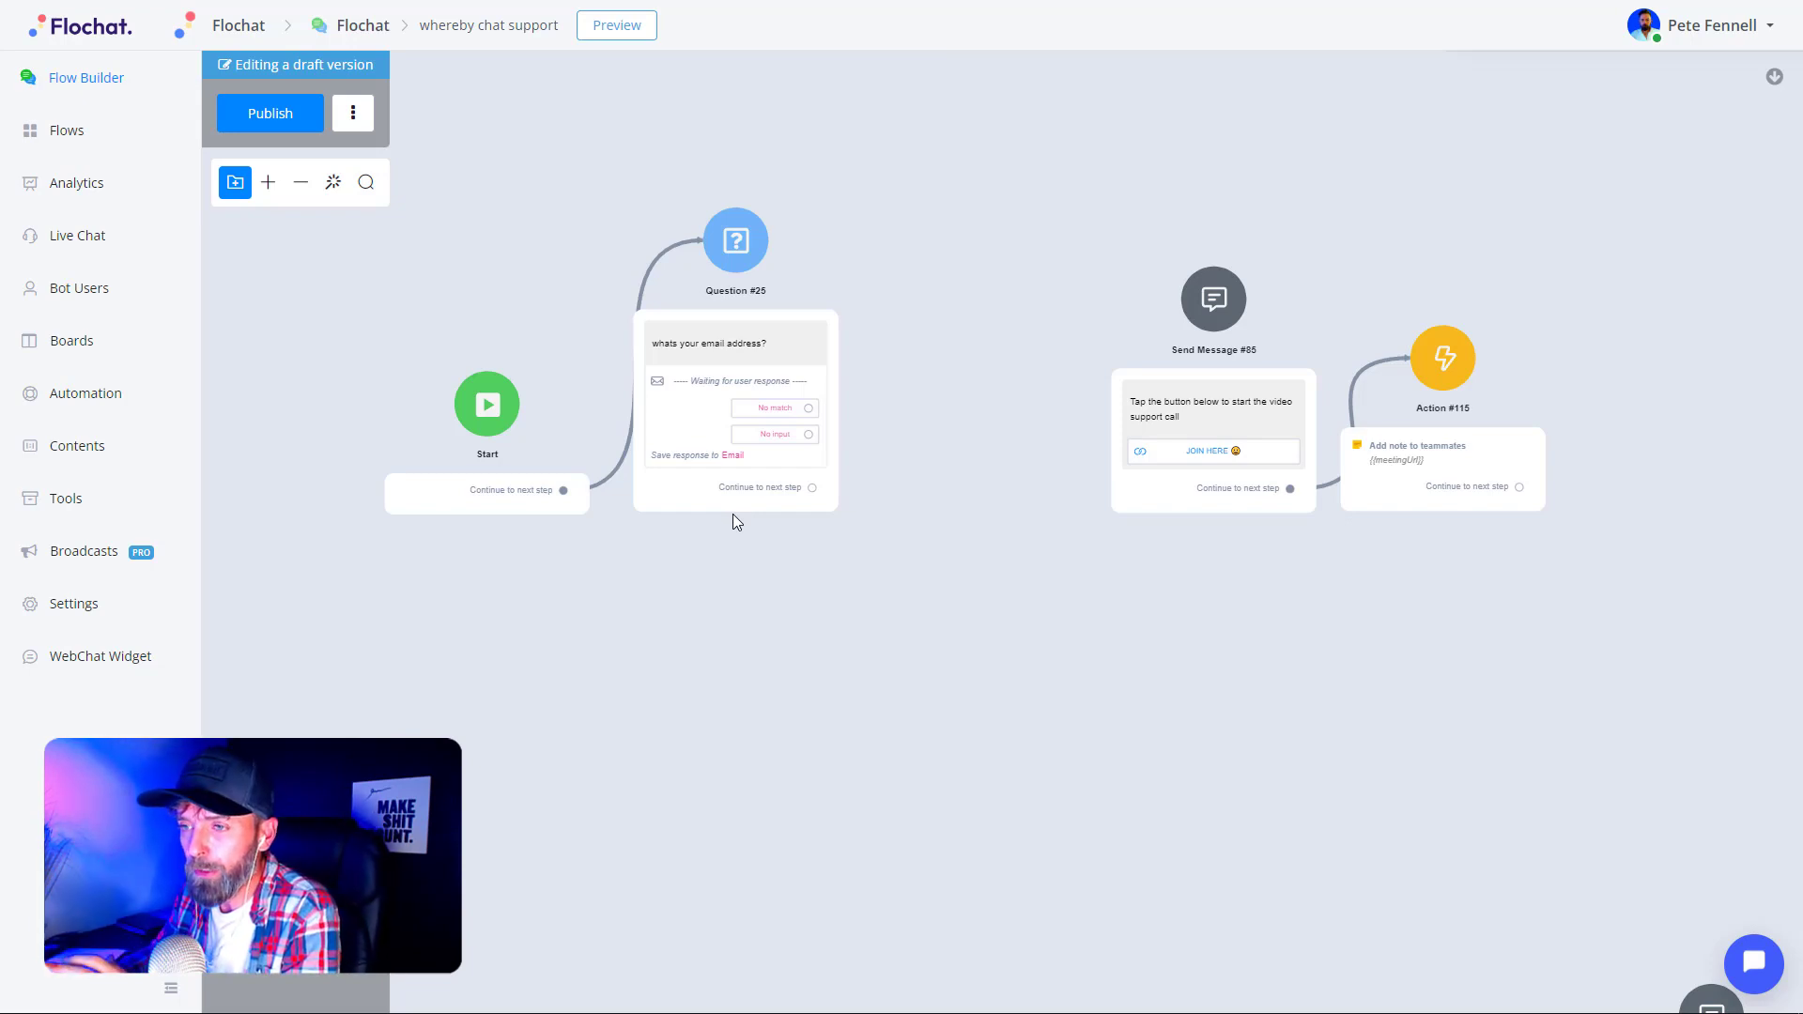
left_click(673, 335)
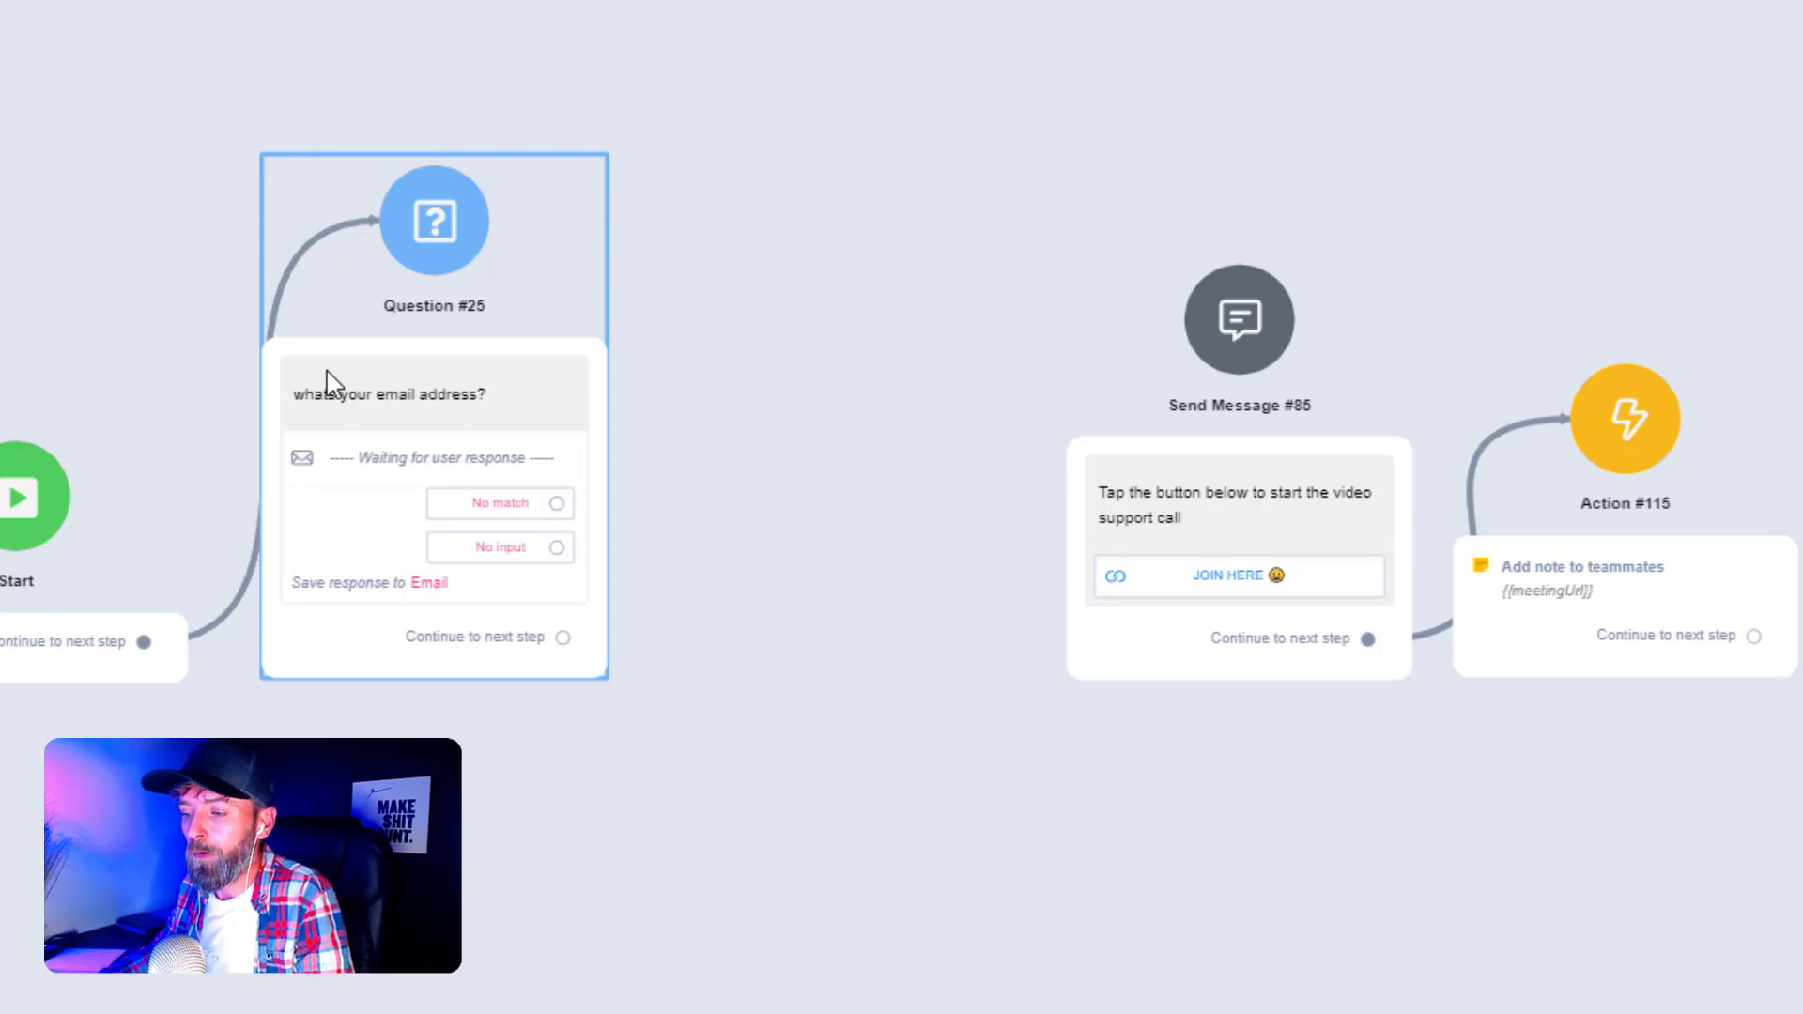
left_click(742, 543)
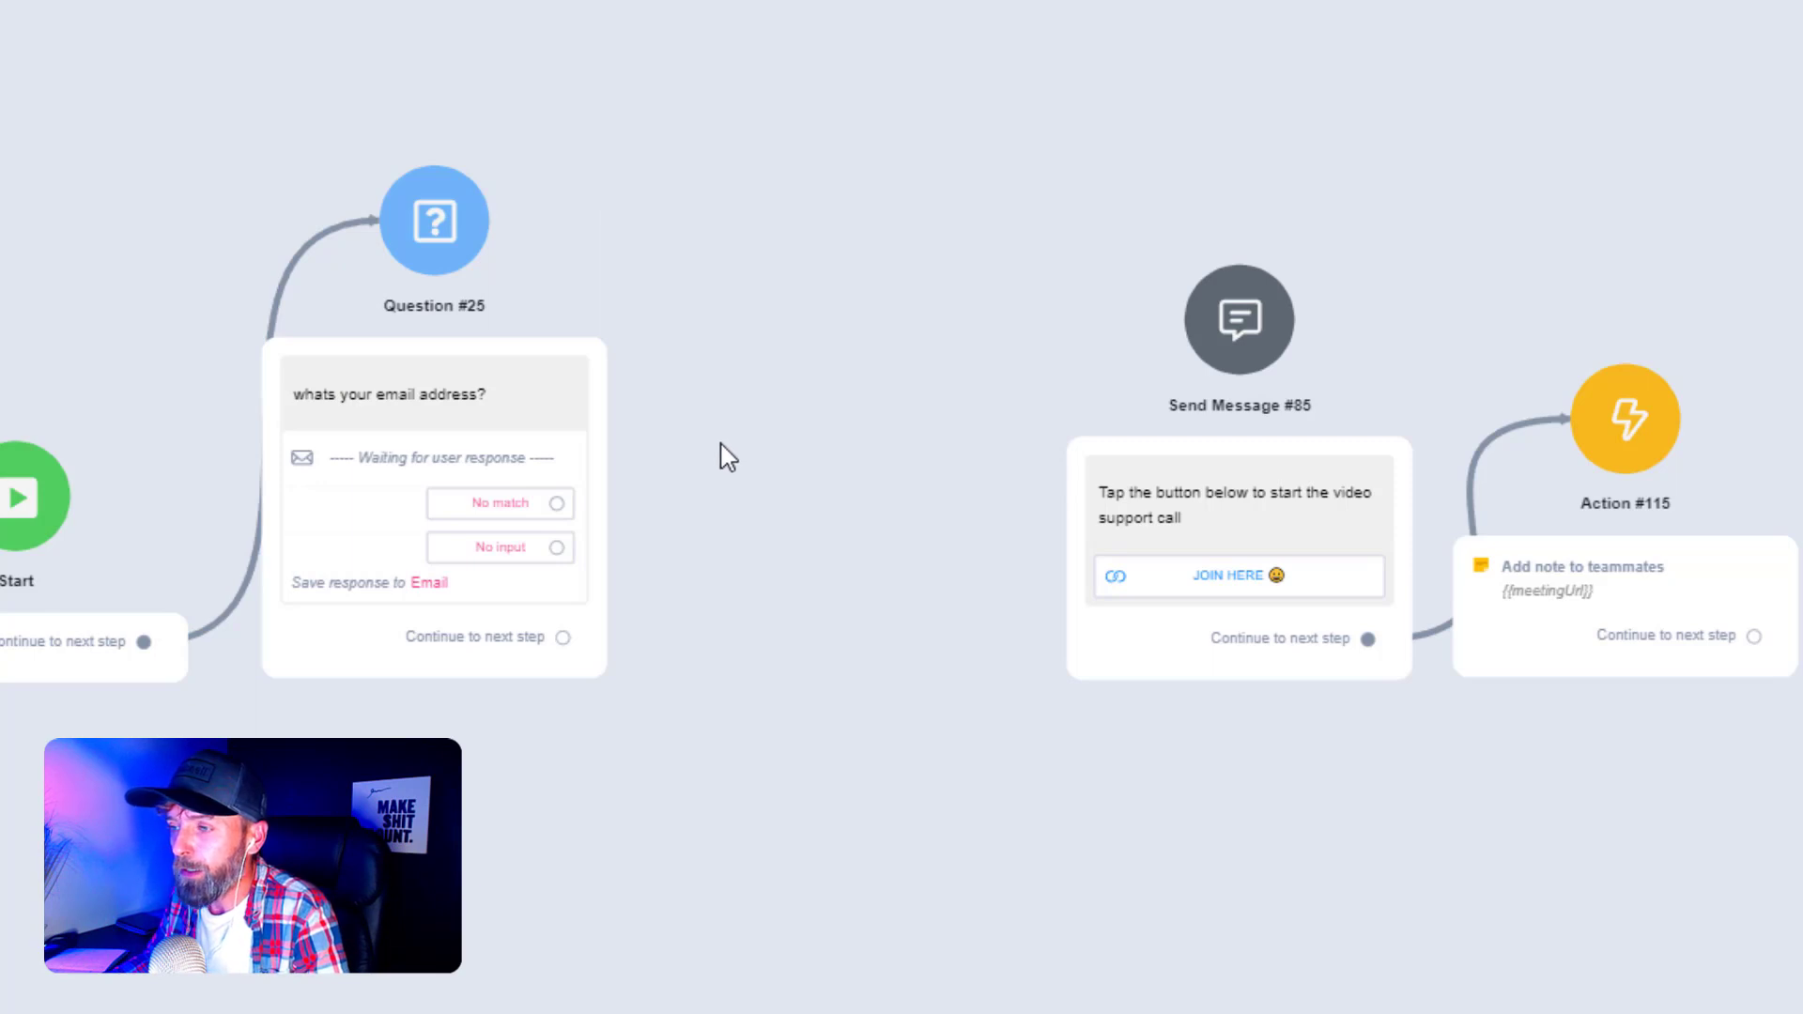
left_click_drag(695, 529, 636, 537)
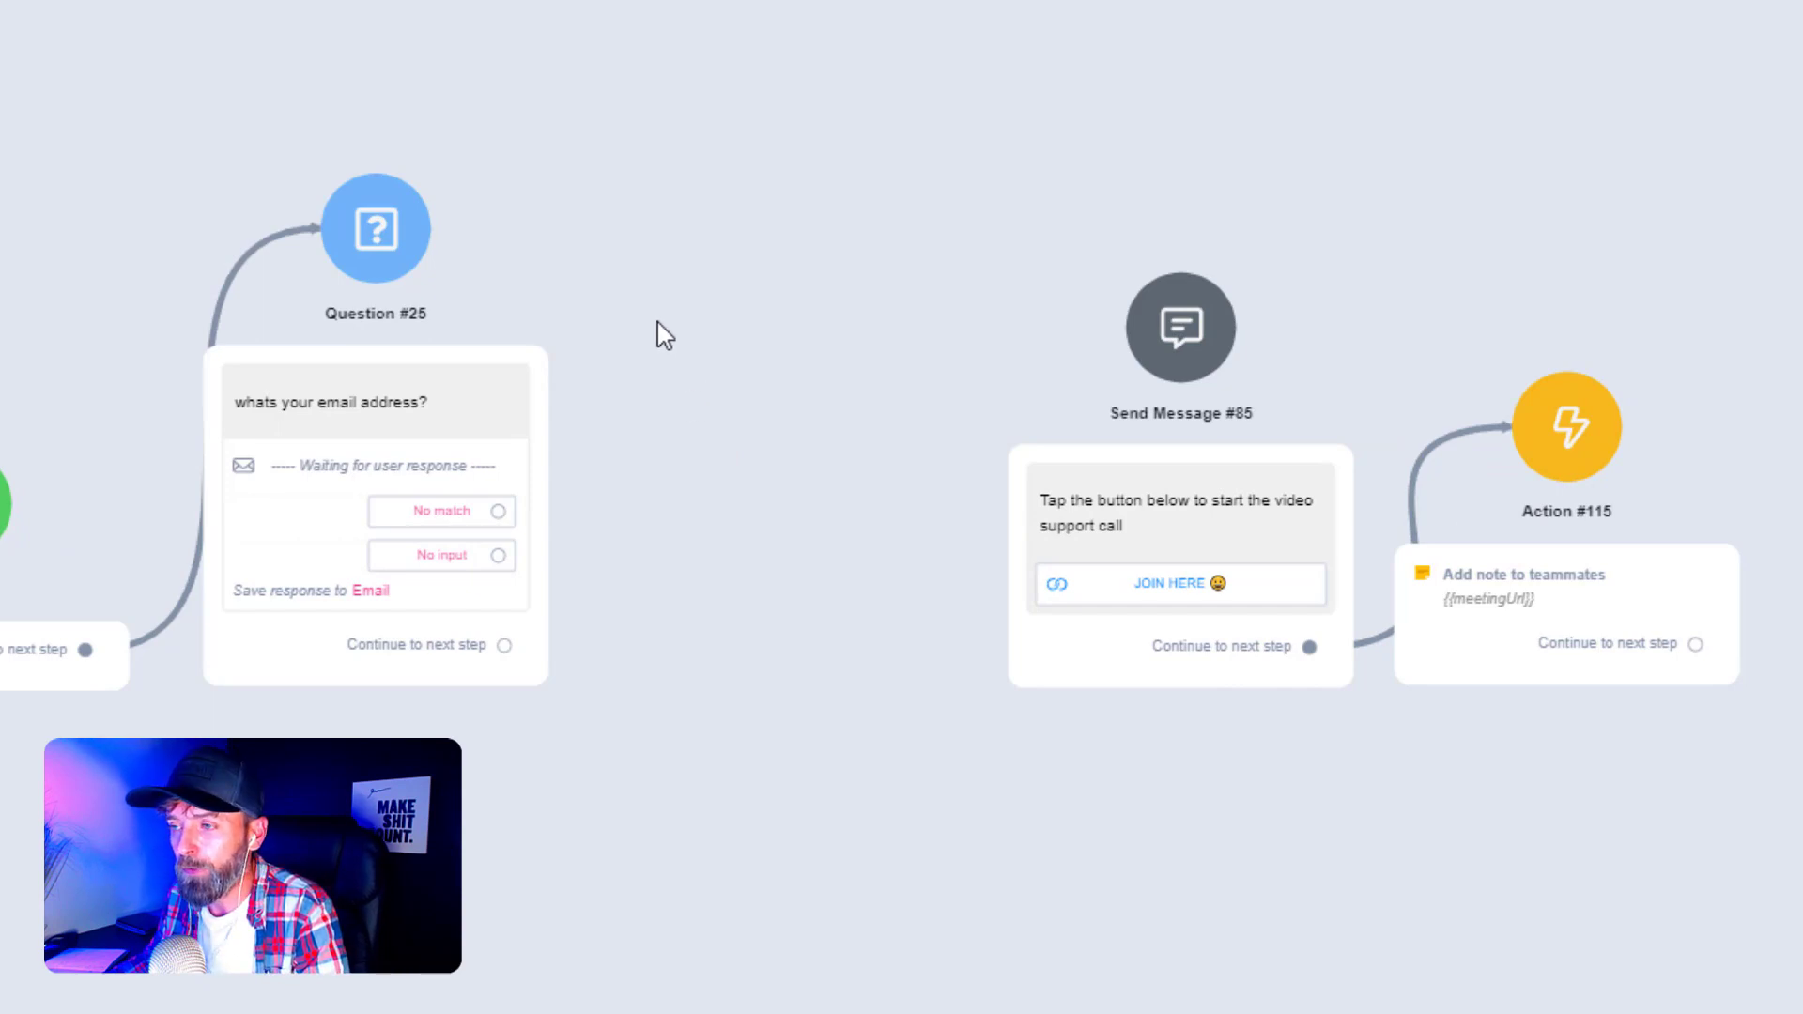
- Add a new Action step that uses the Whereby [Draft] integration, then show its available actions
left_click(648, 362)
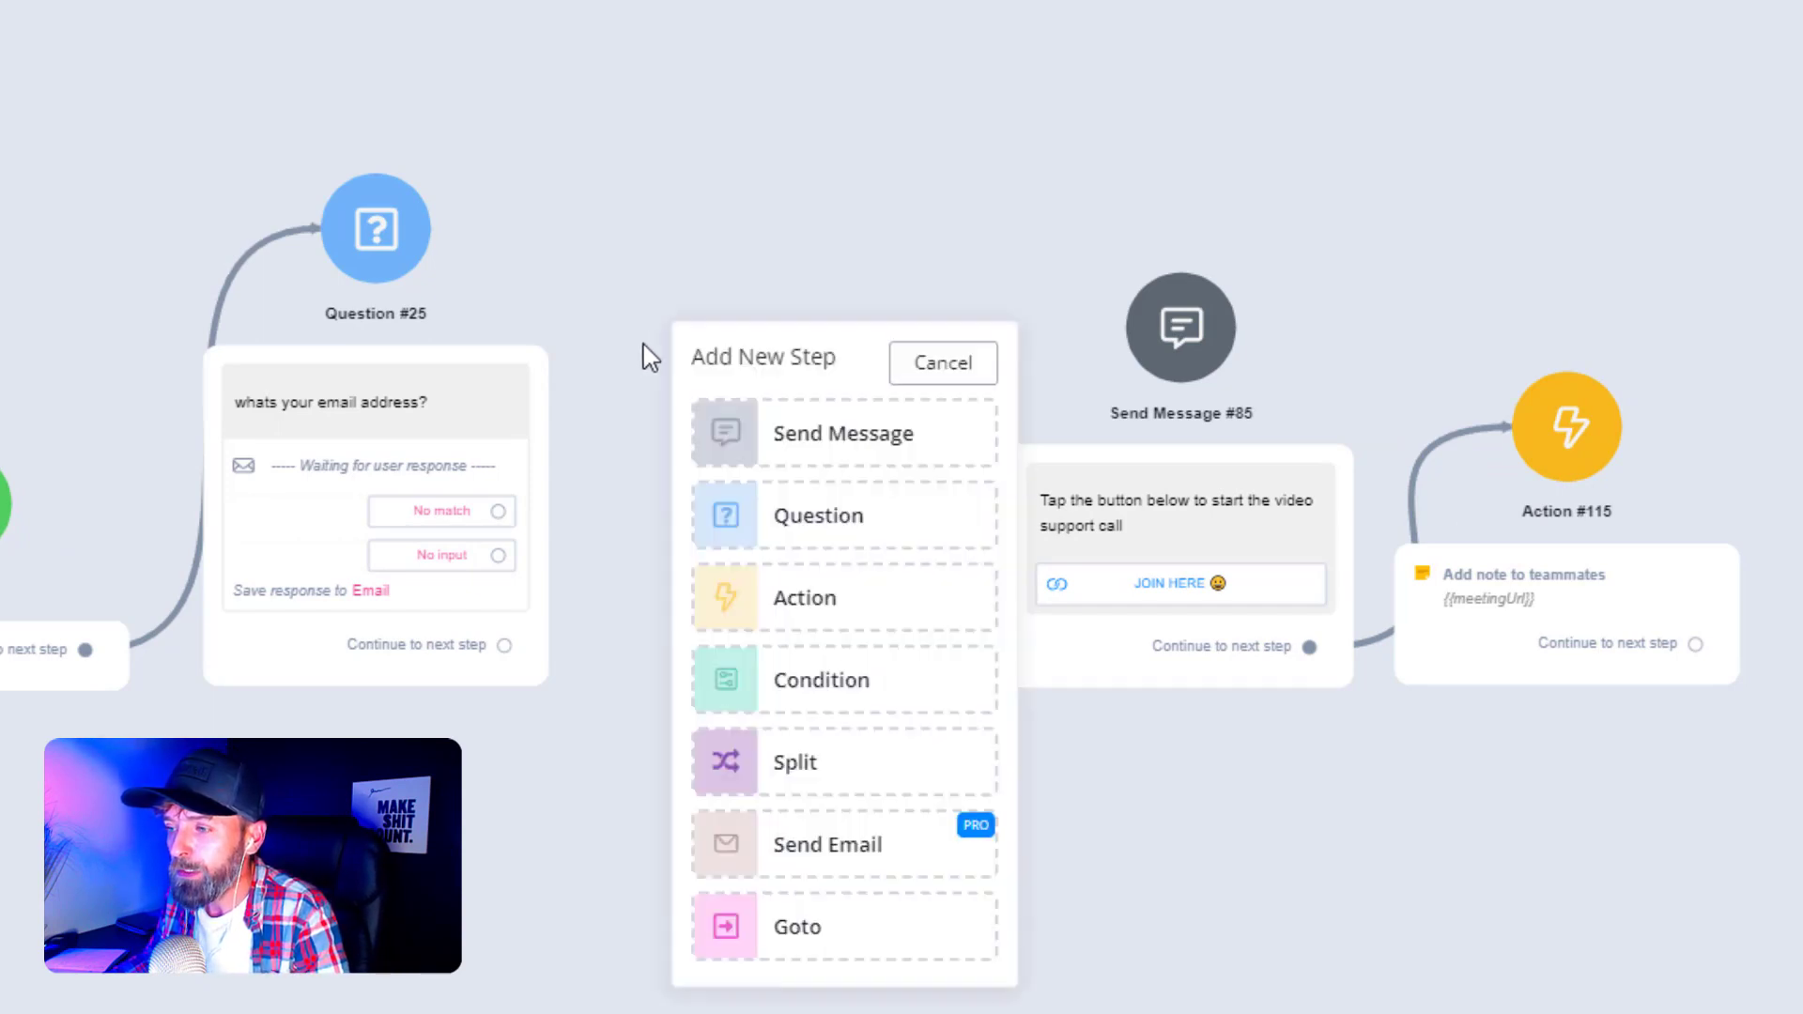
left_click(797, 611)
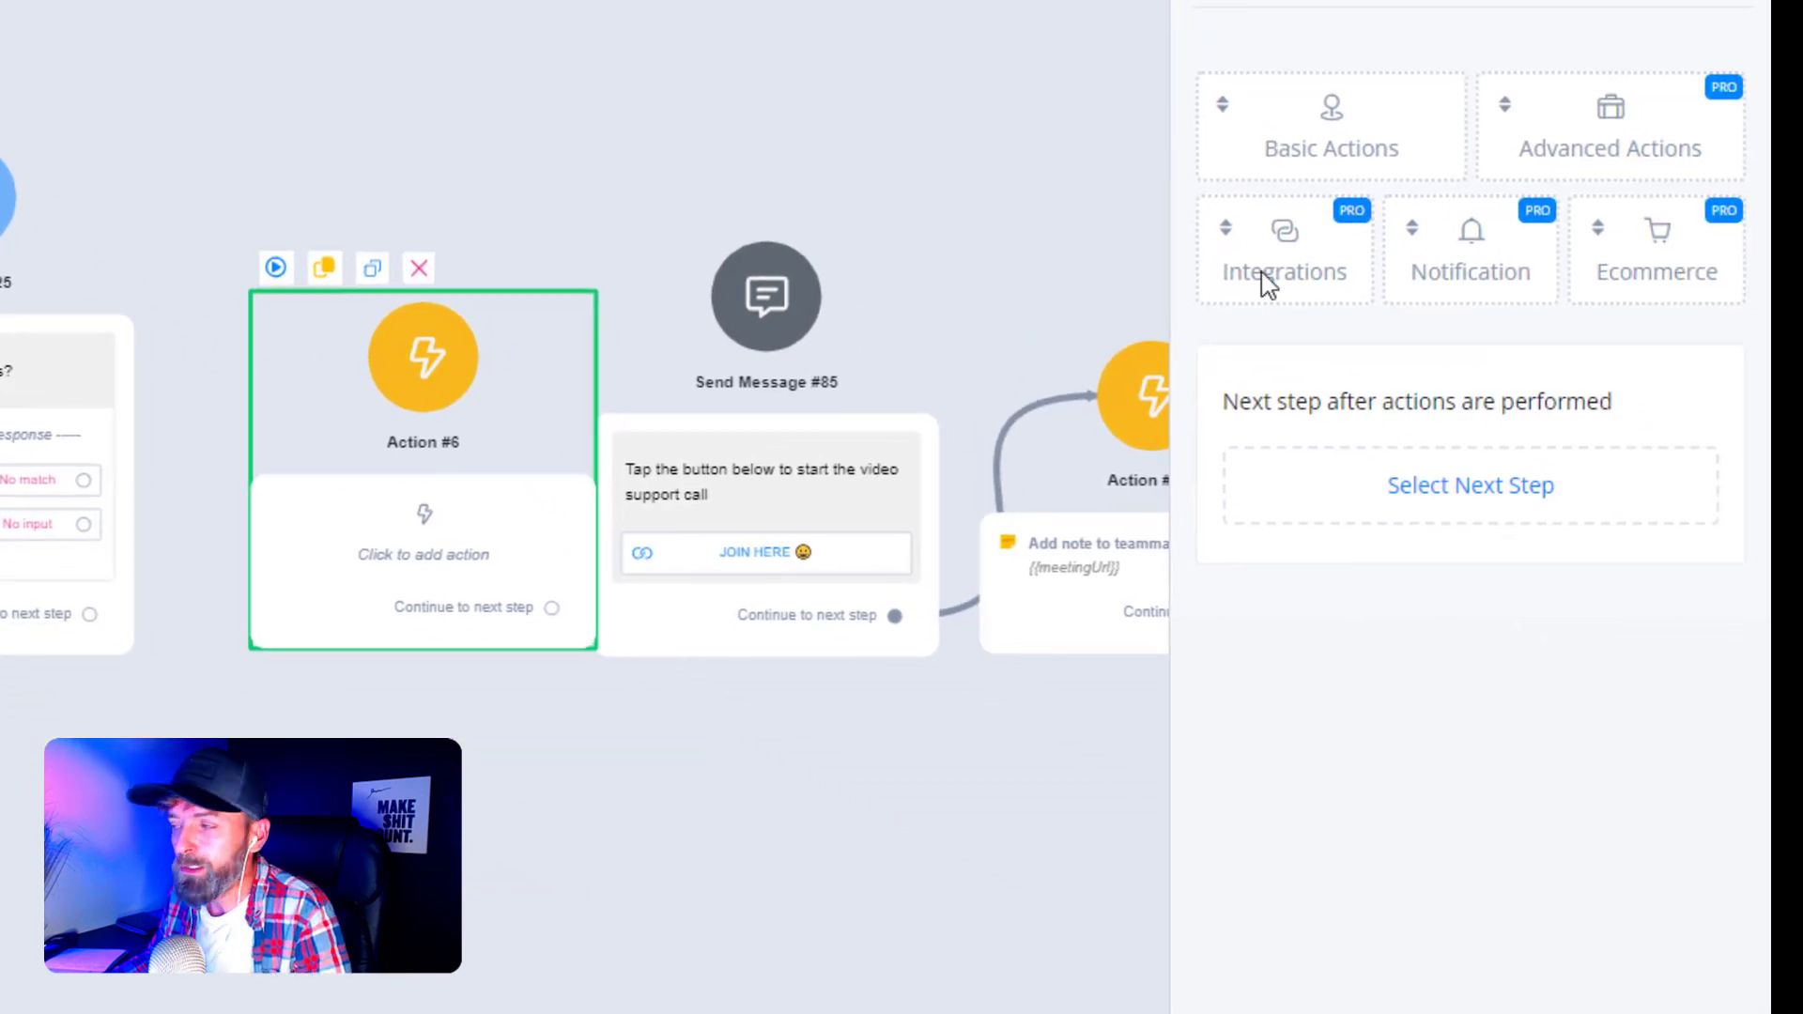
left_click(1315, 274)
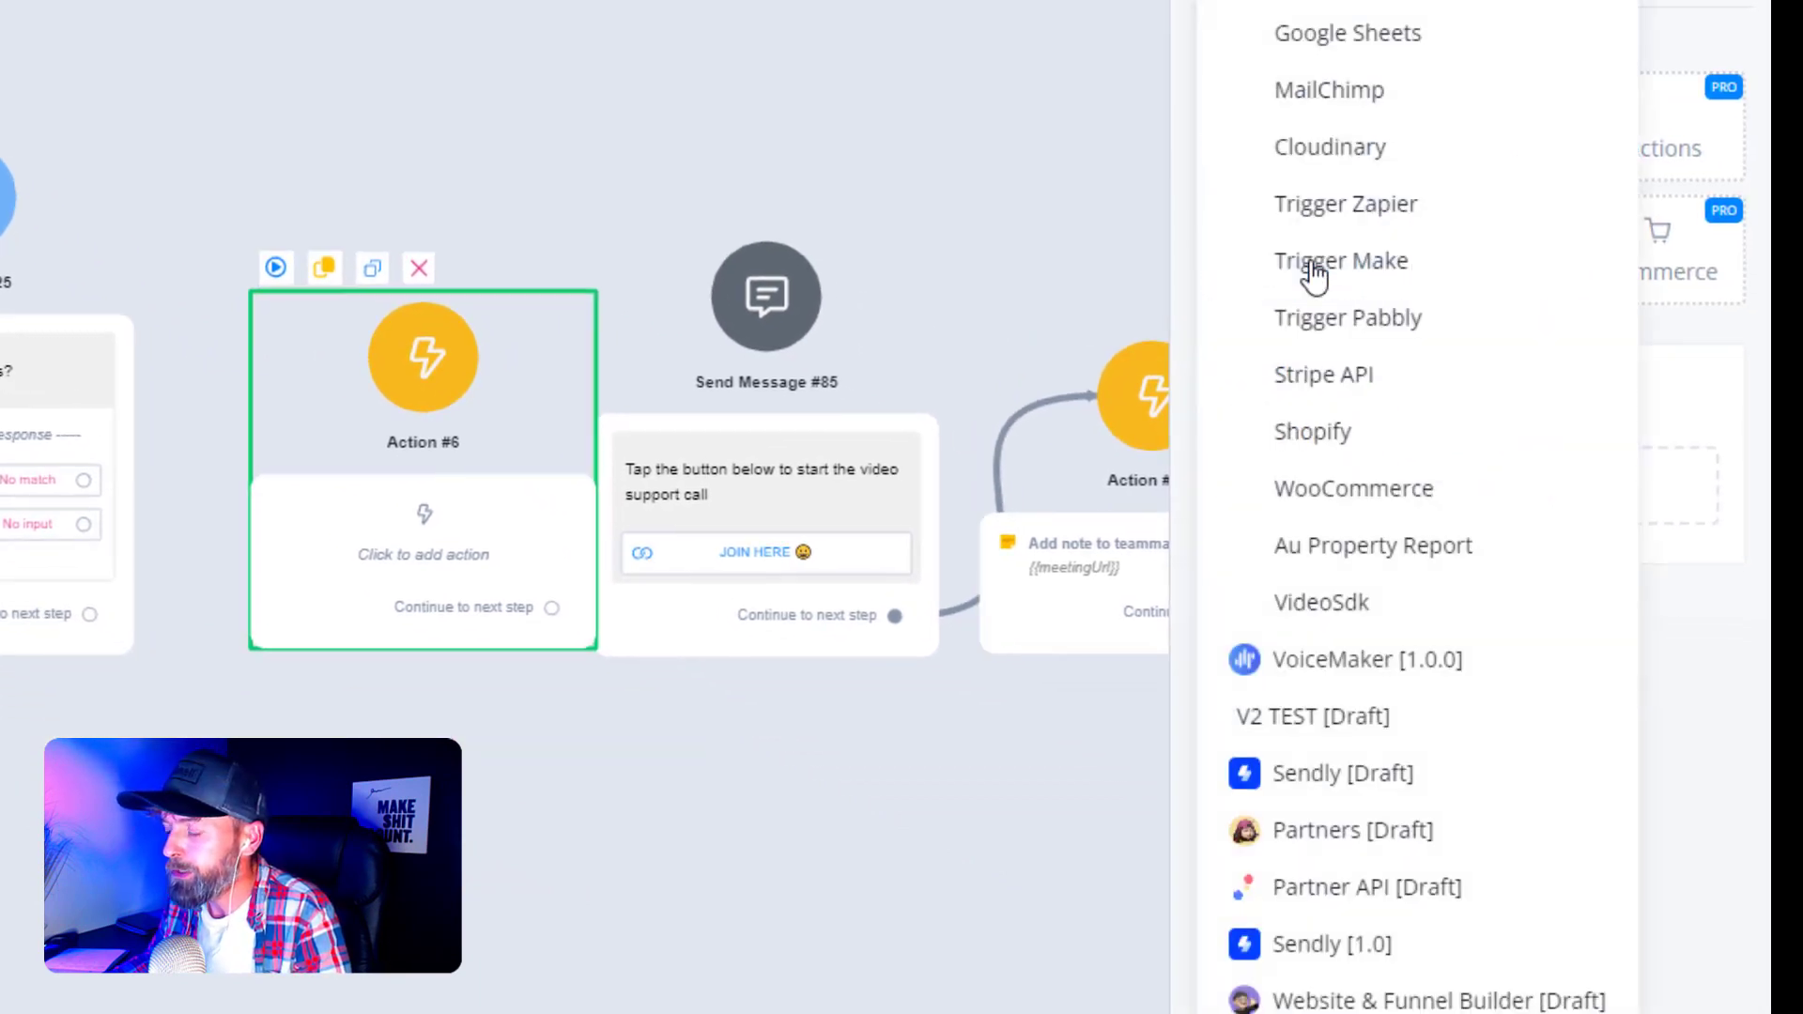
middle_click(1541, 402)
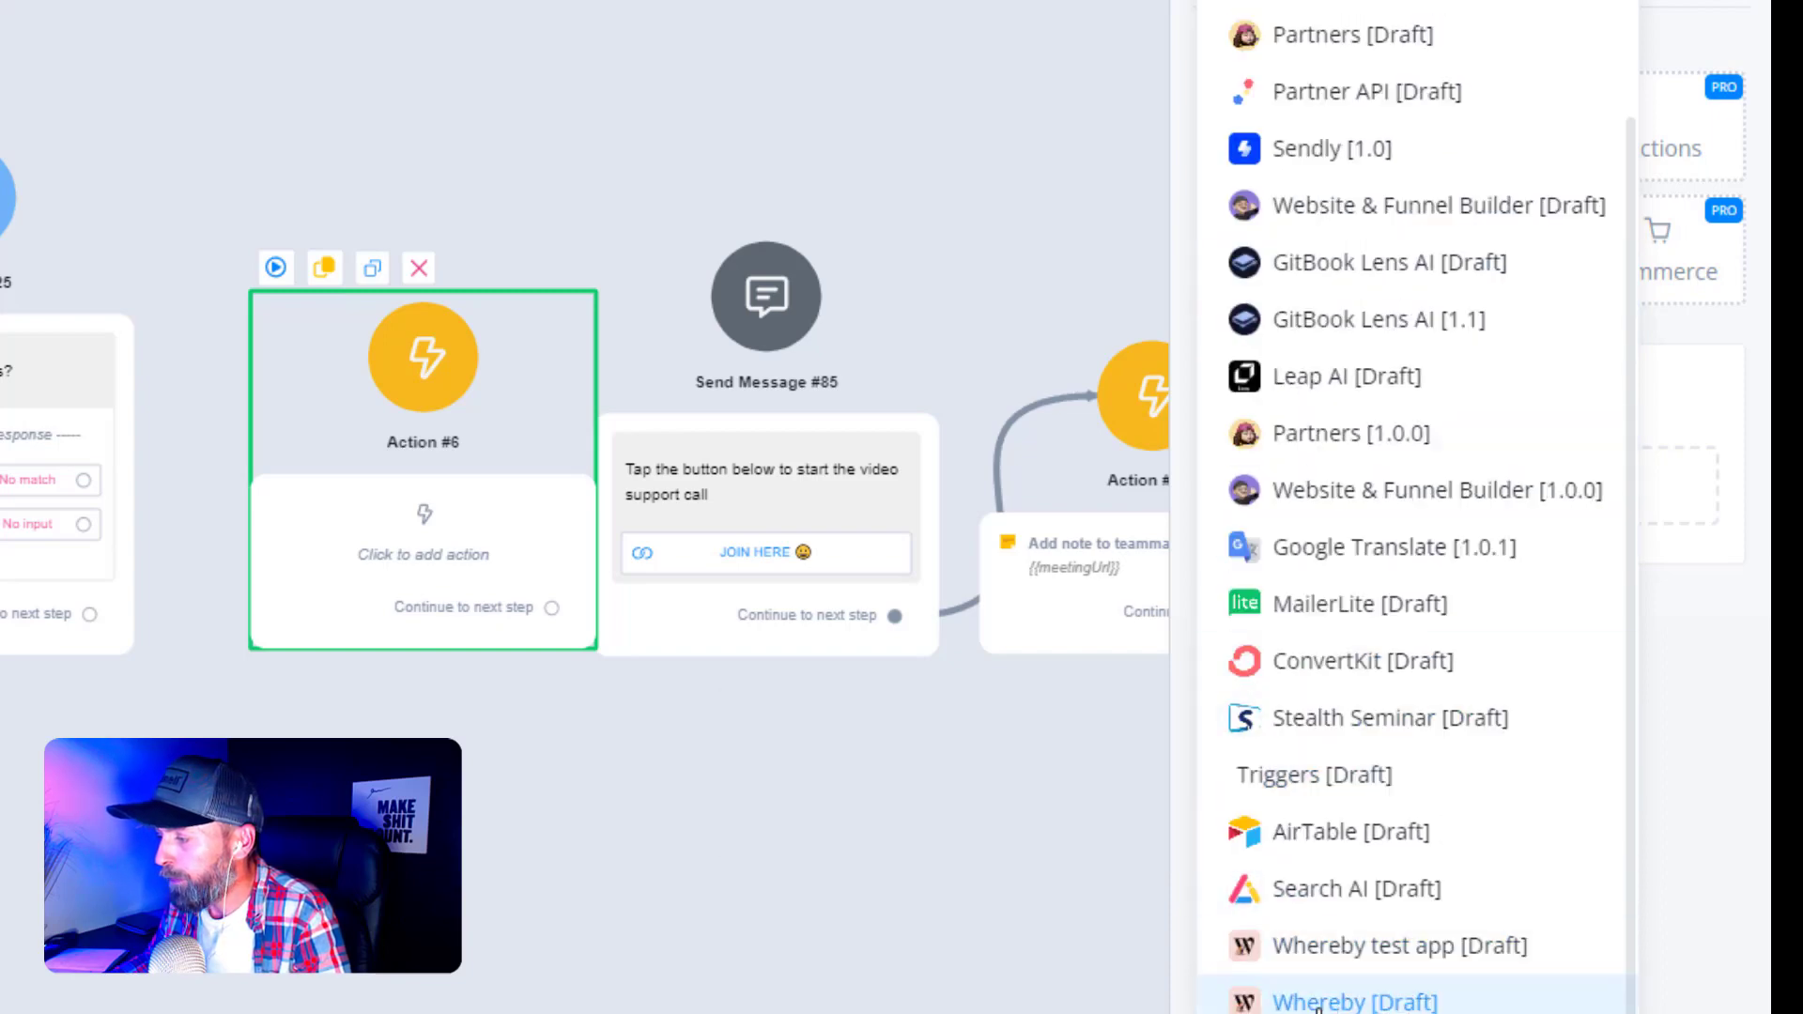
left_click(1333, 1003)
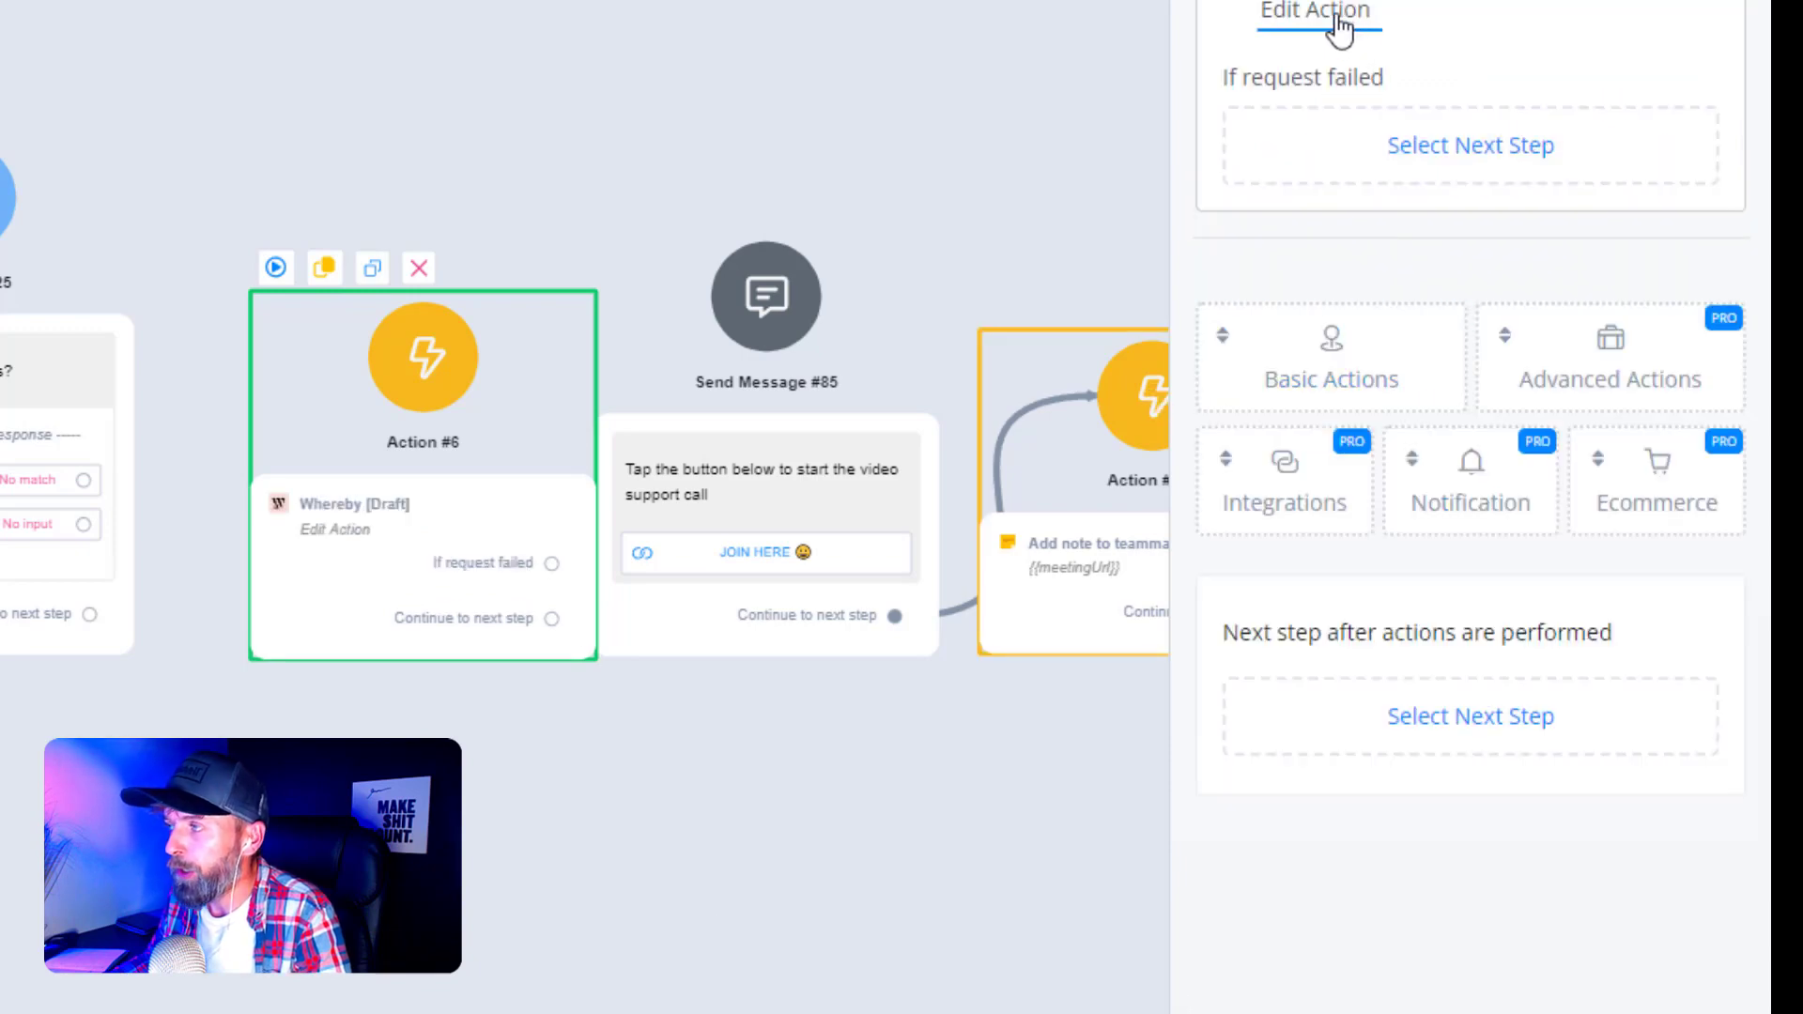
left_click(1335, 17)
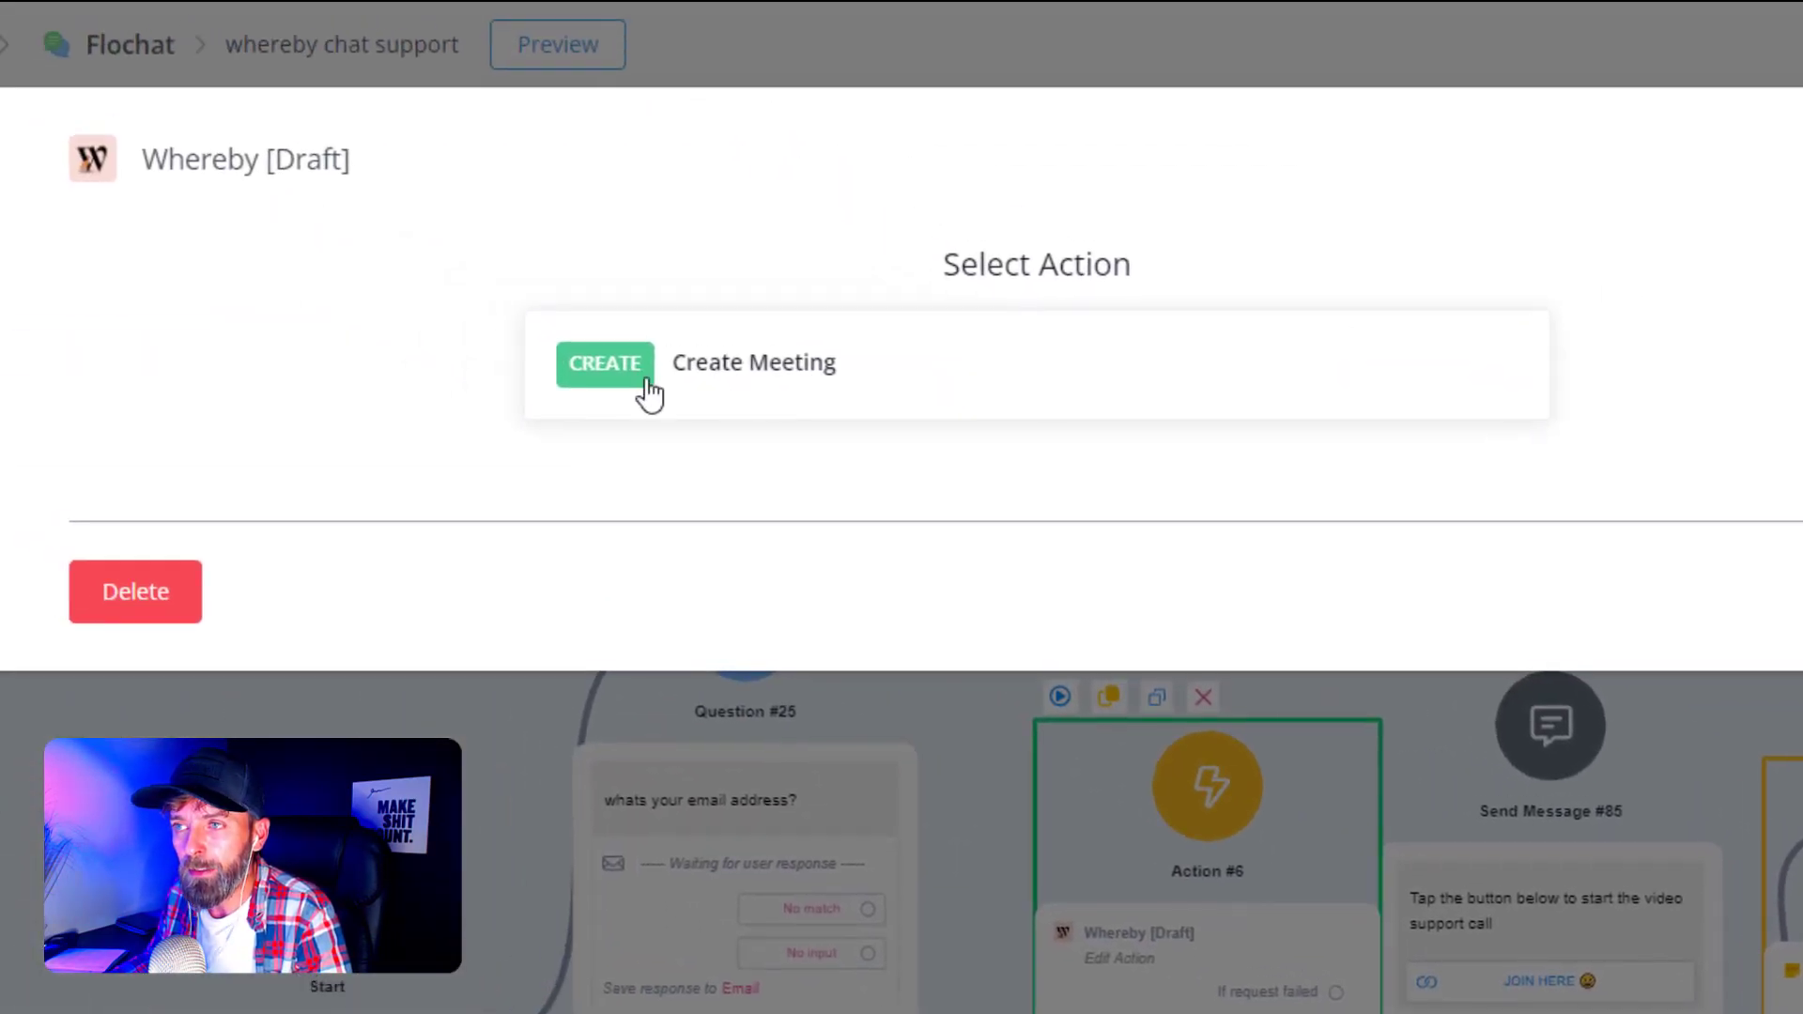
- Choose the Whereby Create Meeting action and store the Meeting ID in meetingId
left_click(790, 382)
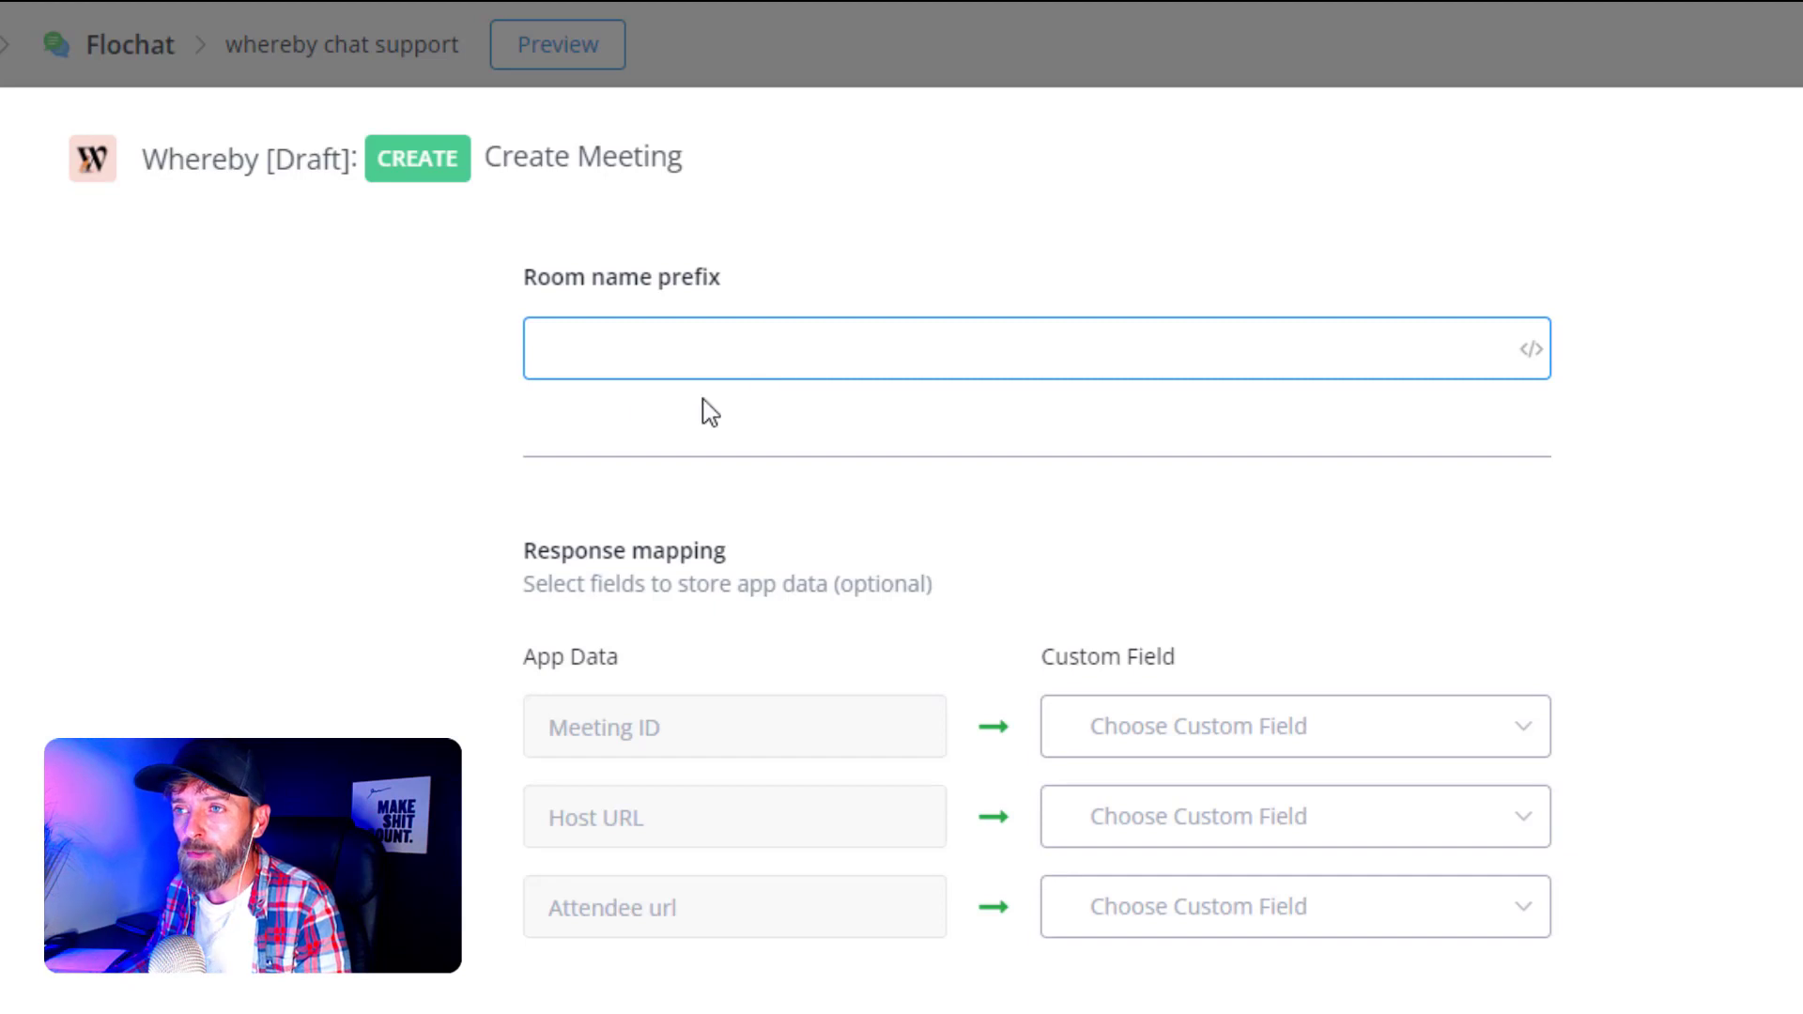
left_click(609, 342)
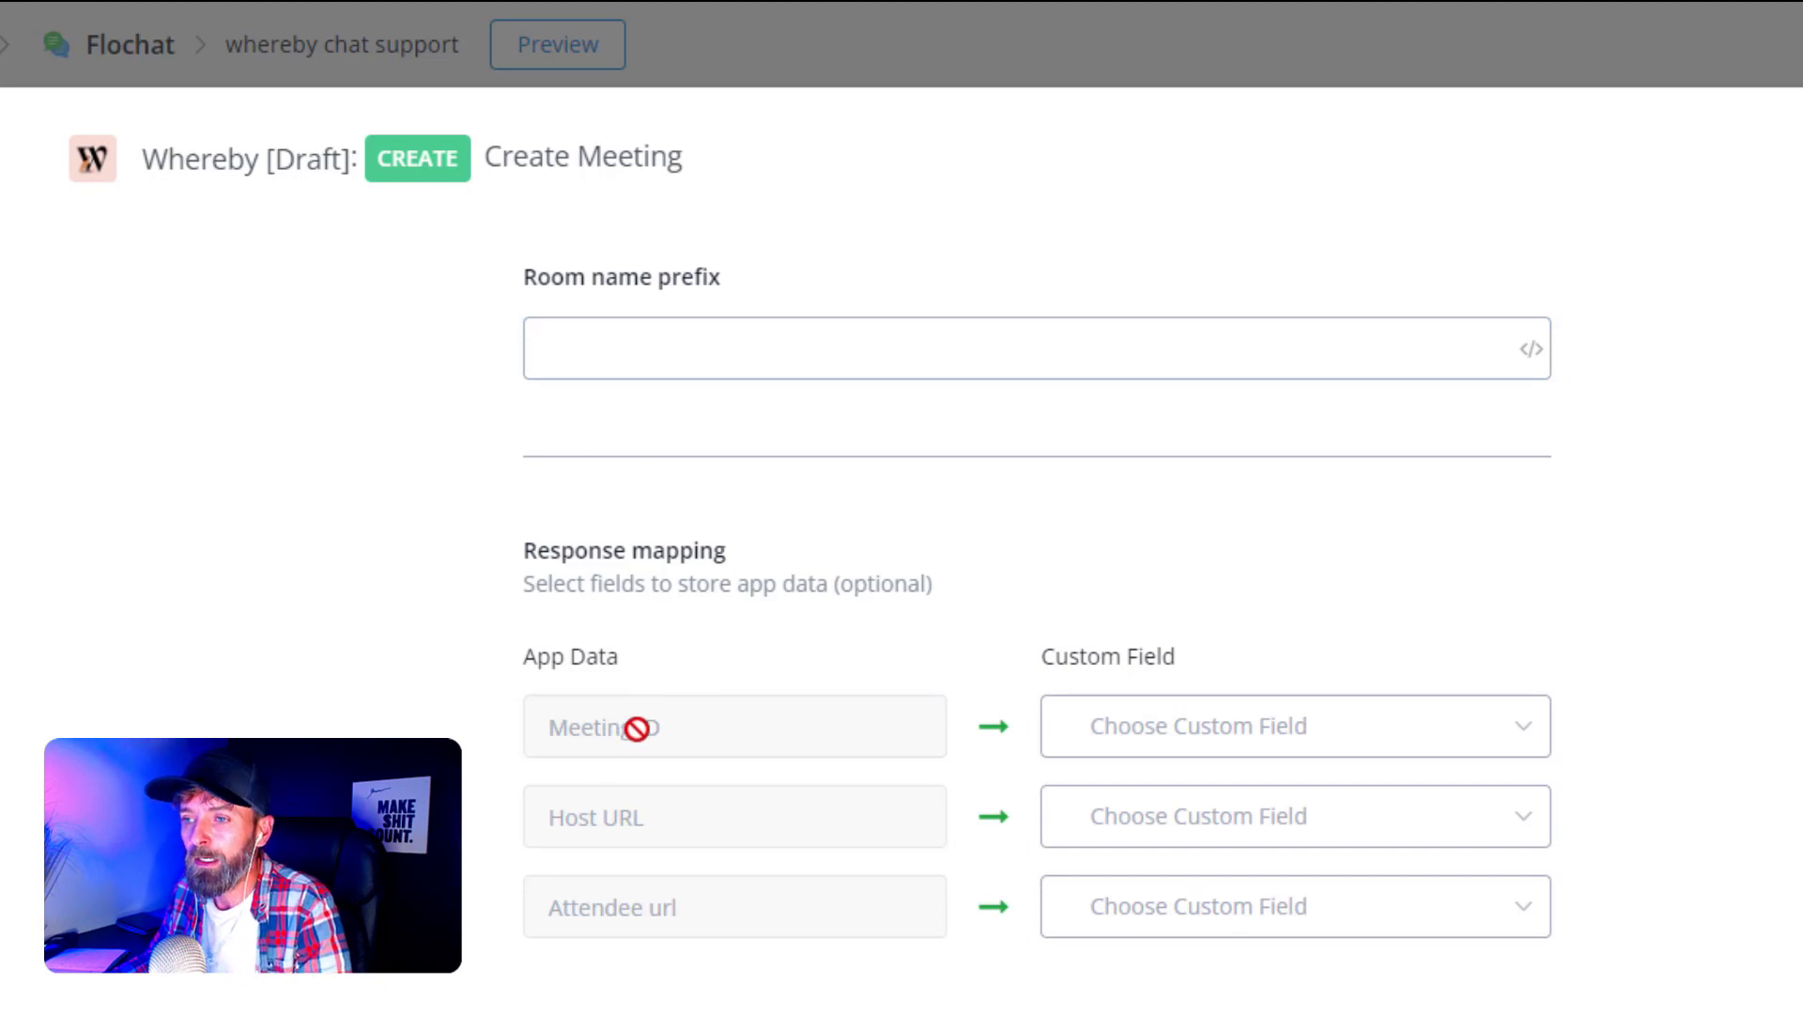
left_click(1235, 736)
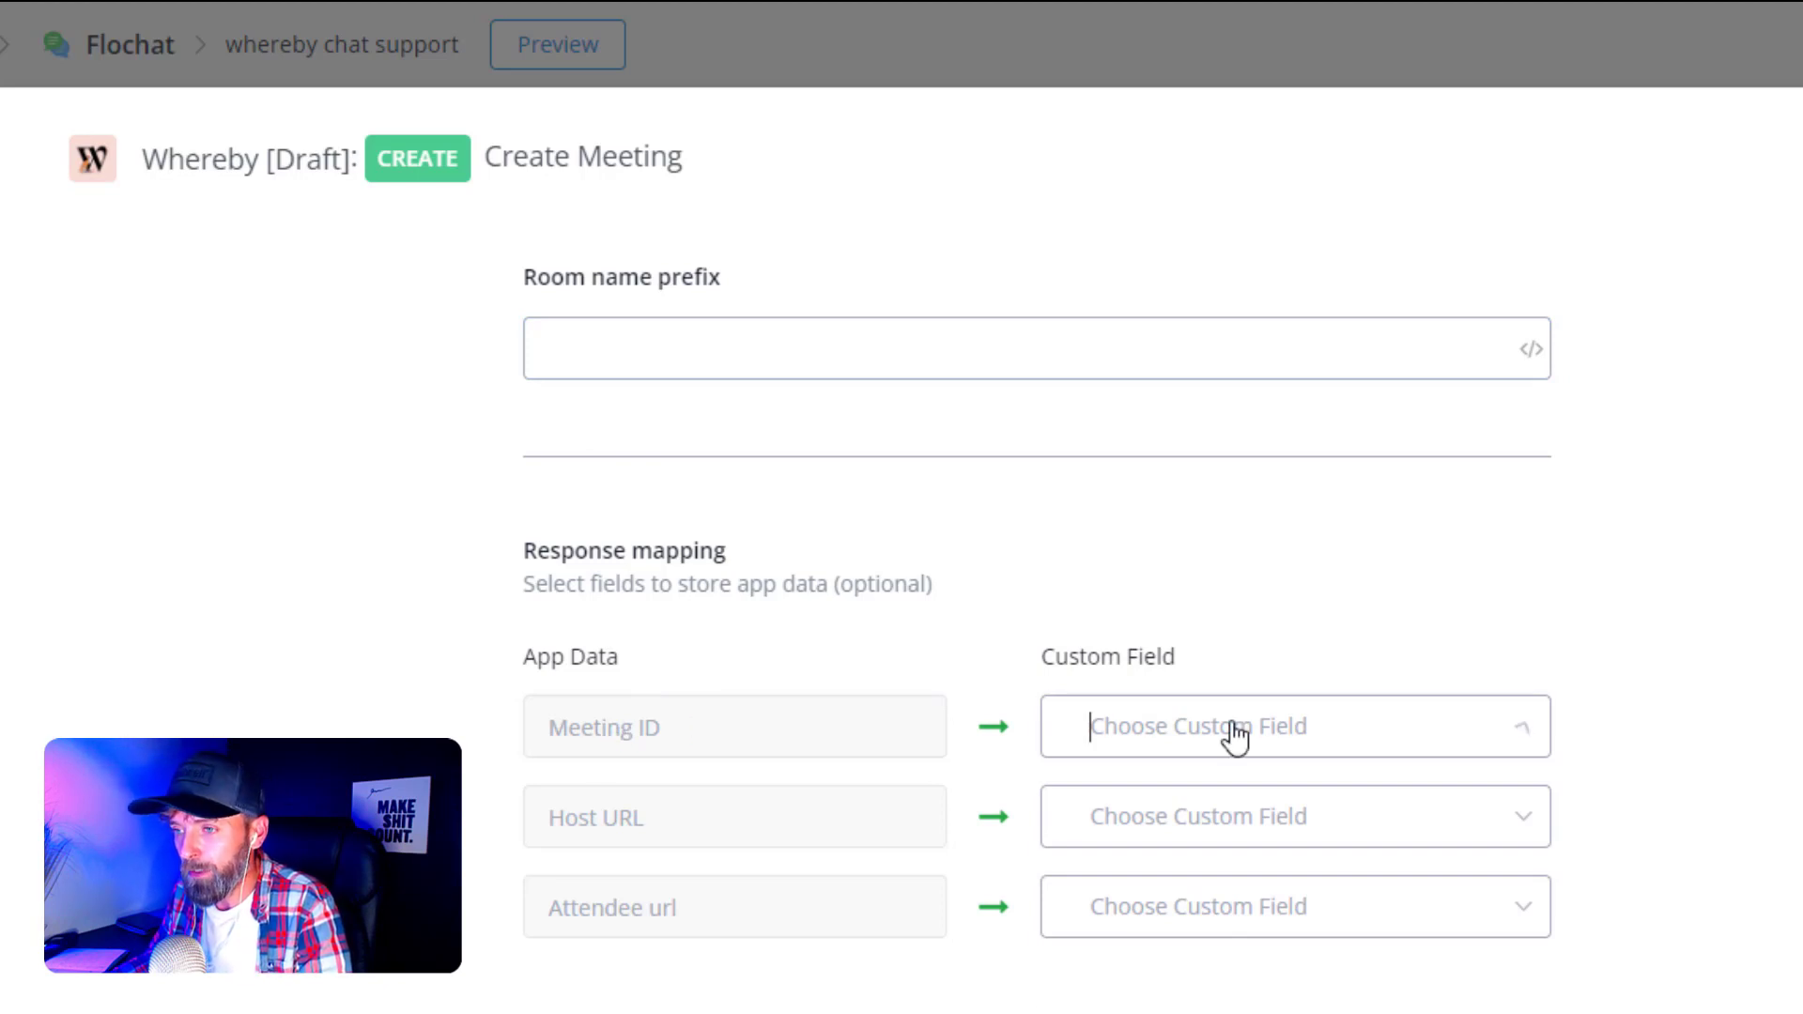
type("m")
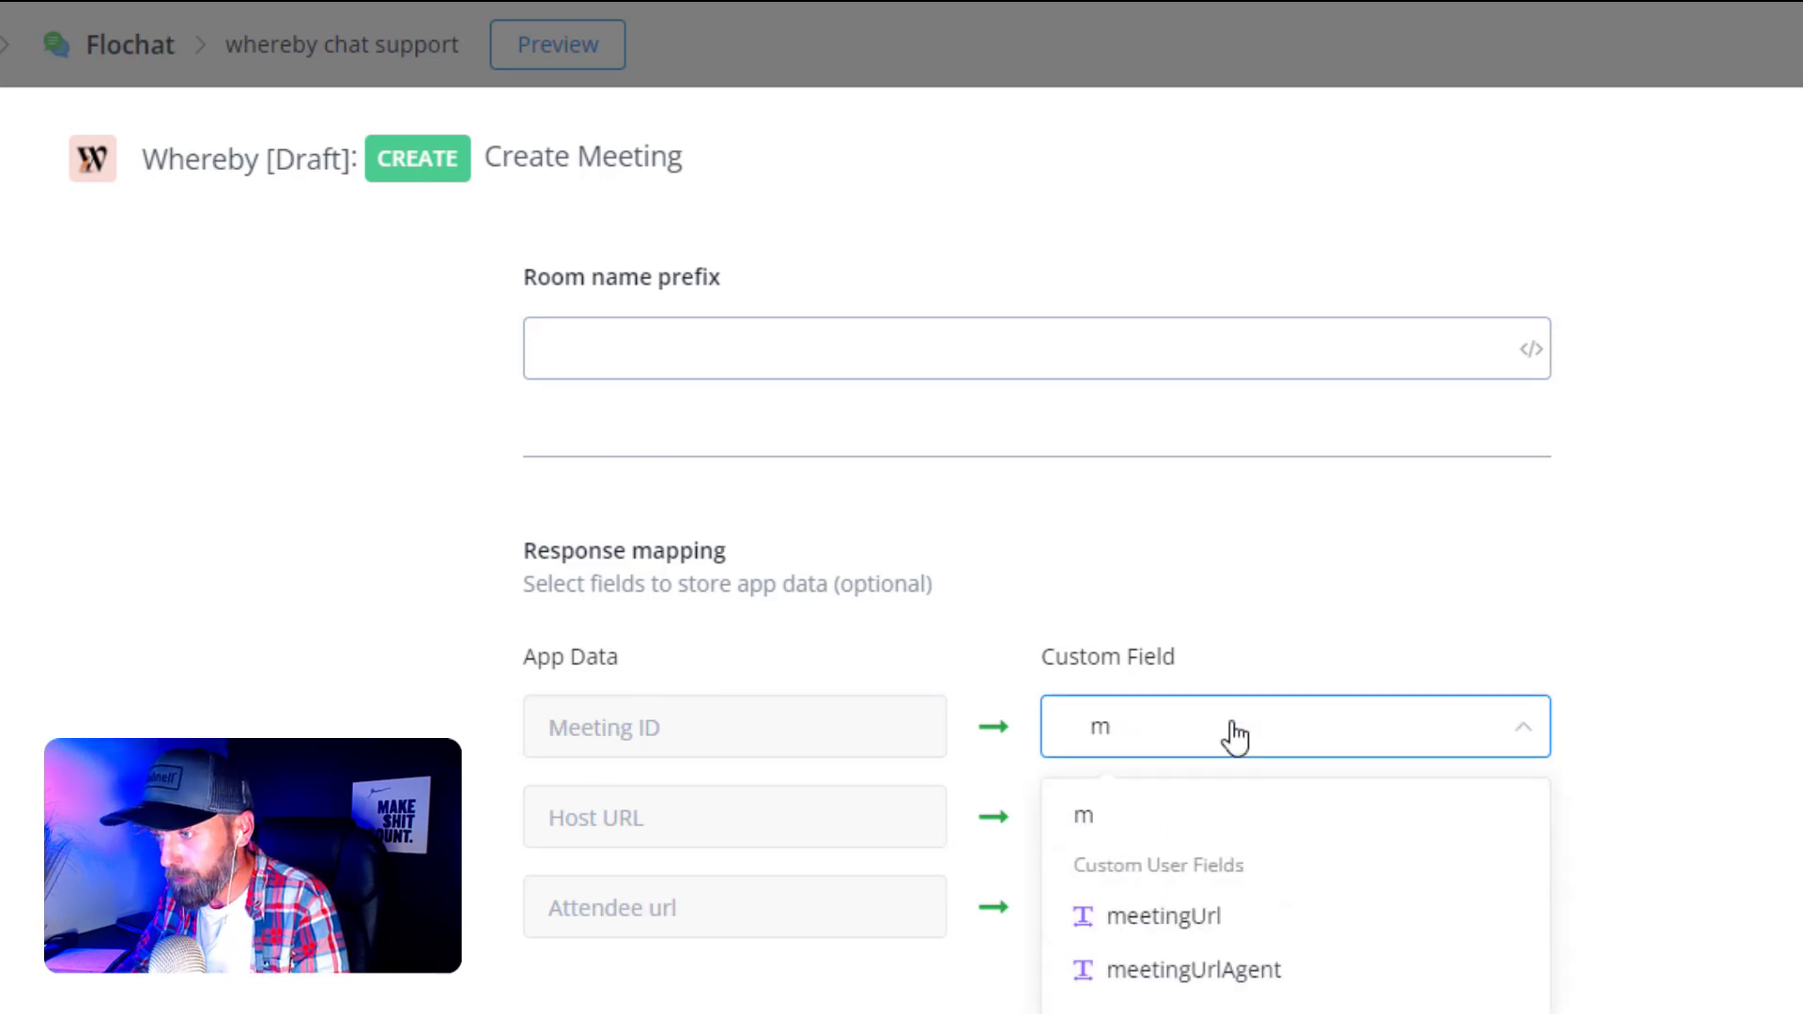
type("eeting")
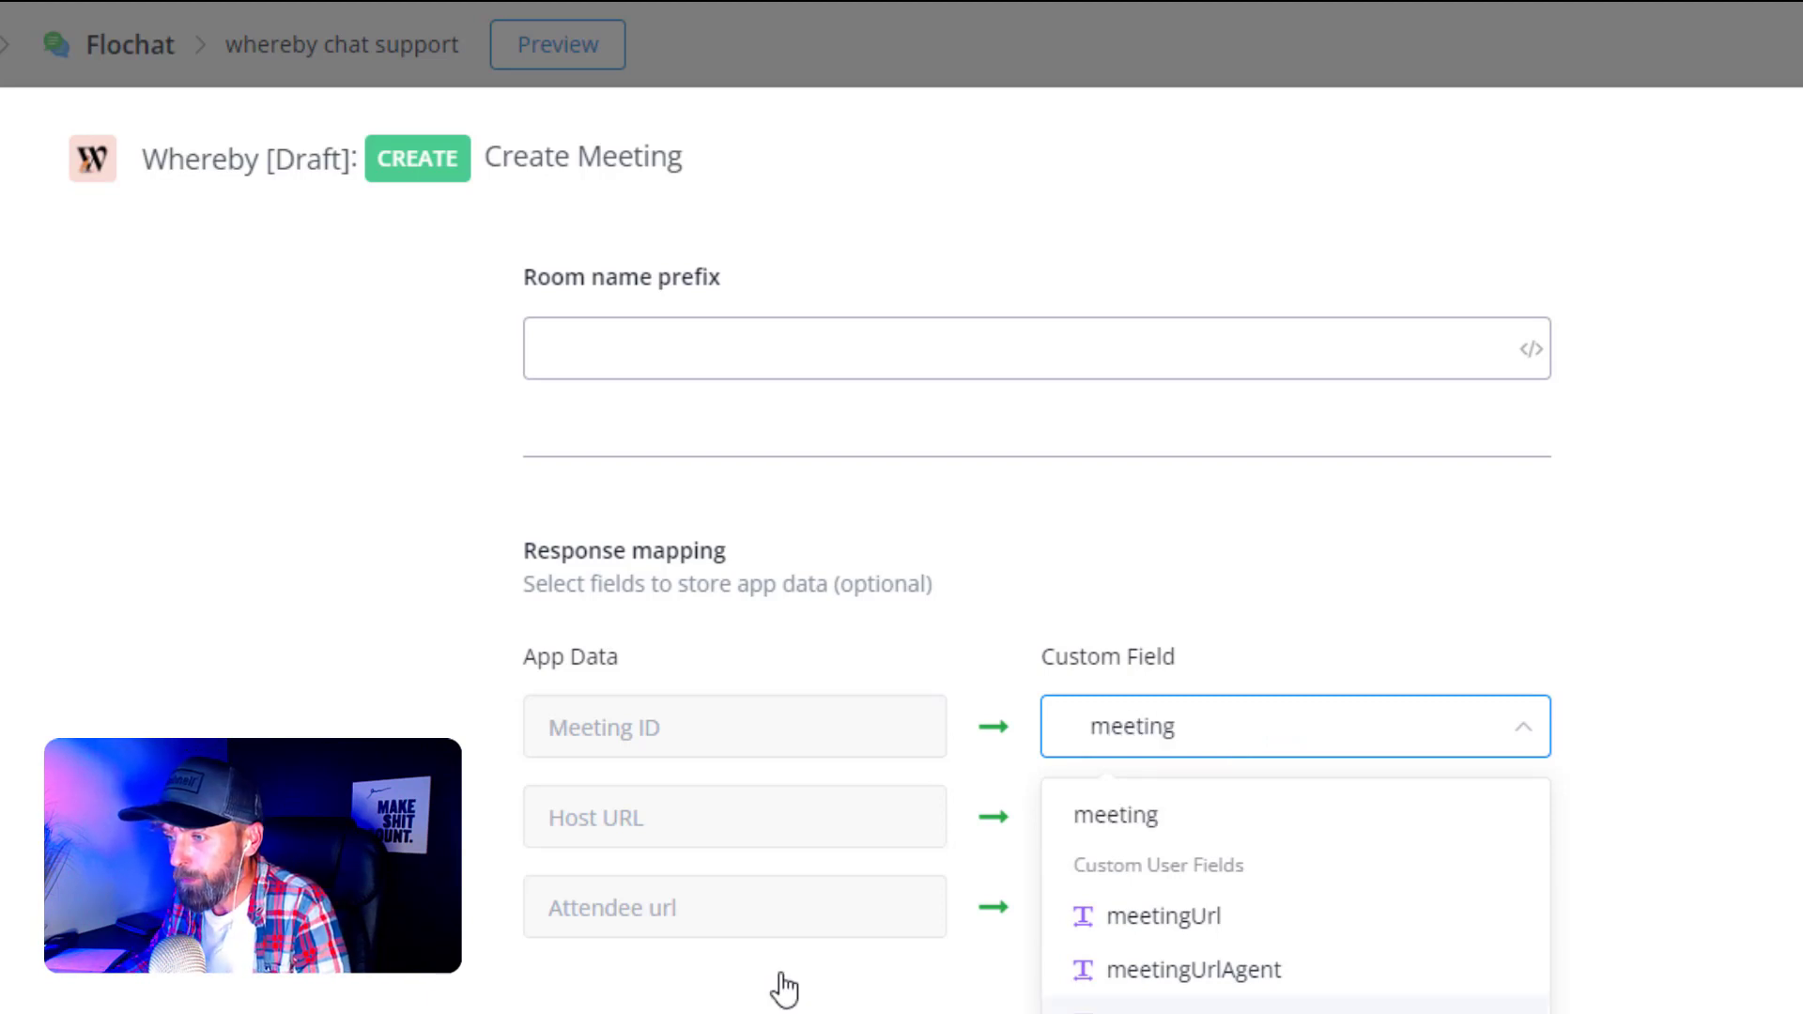
key("Return")
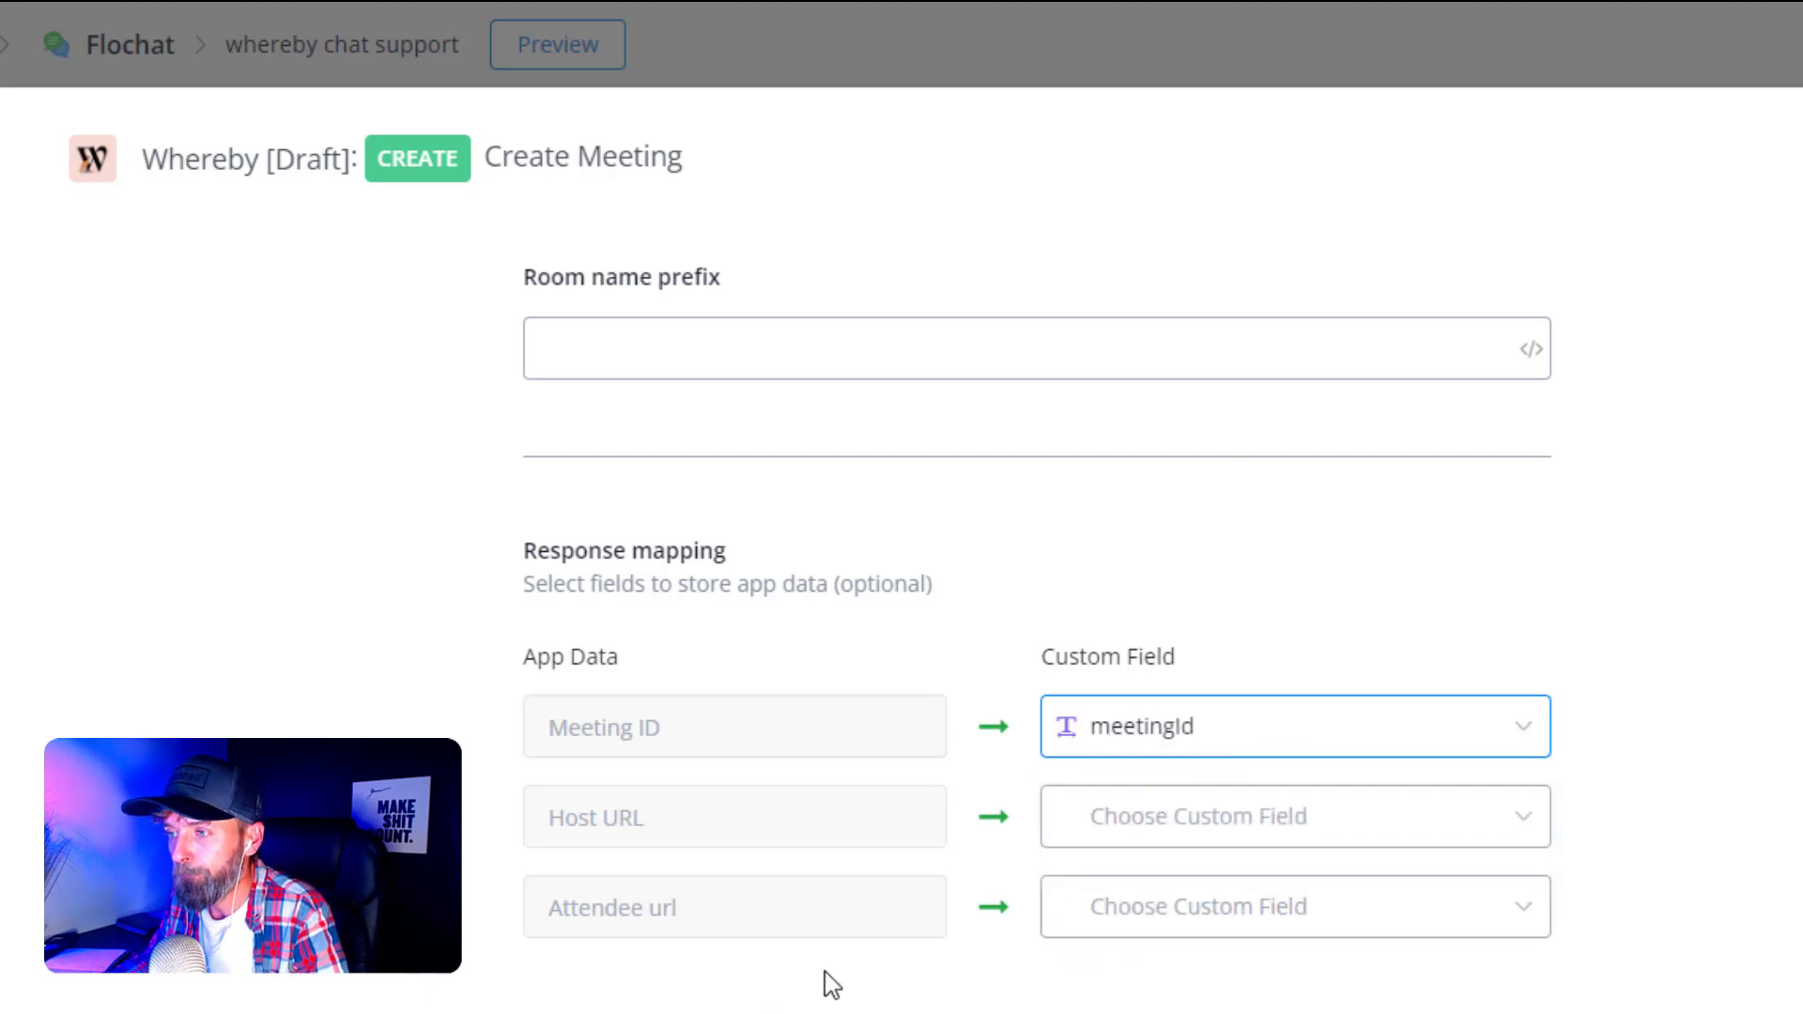
- Store the Host URL in the meetingUrl custom field
left_click(1242, 832)
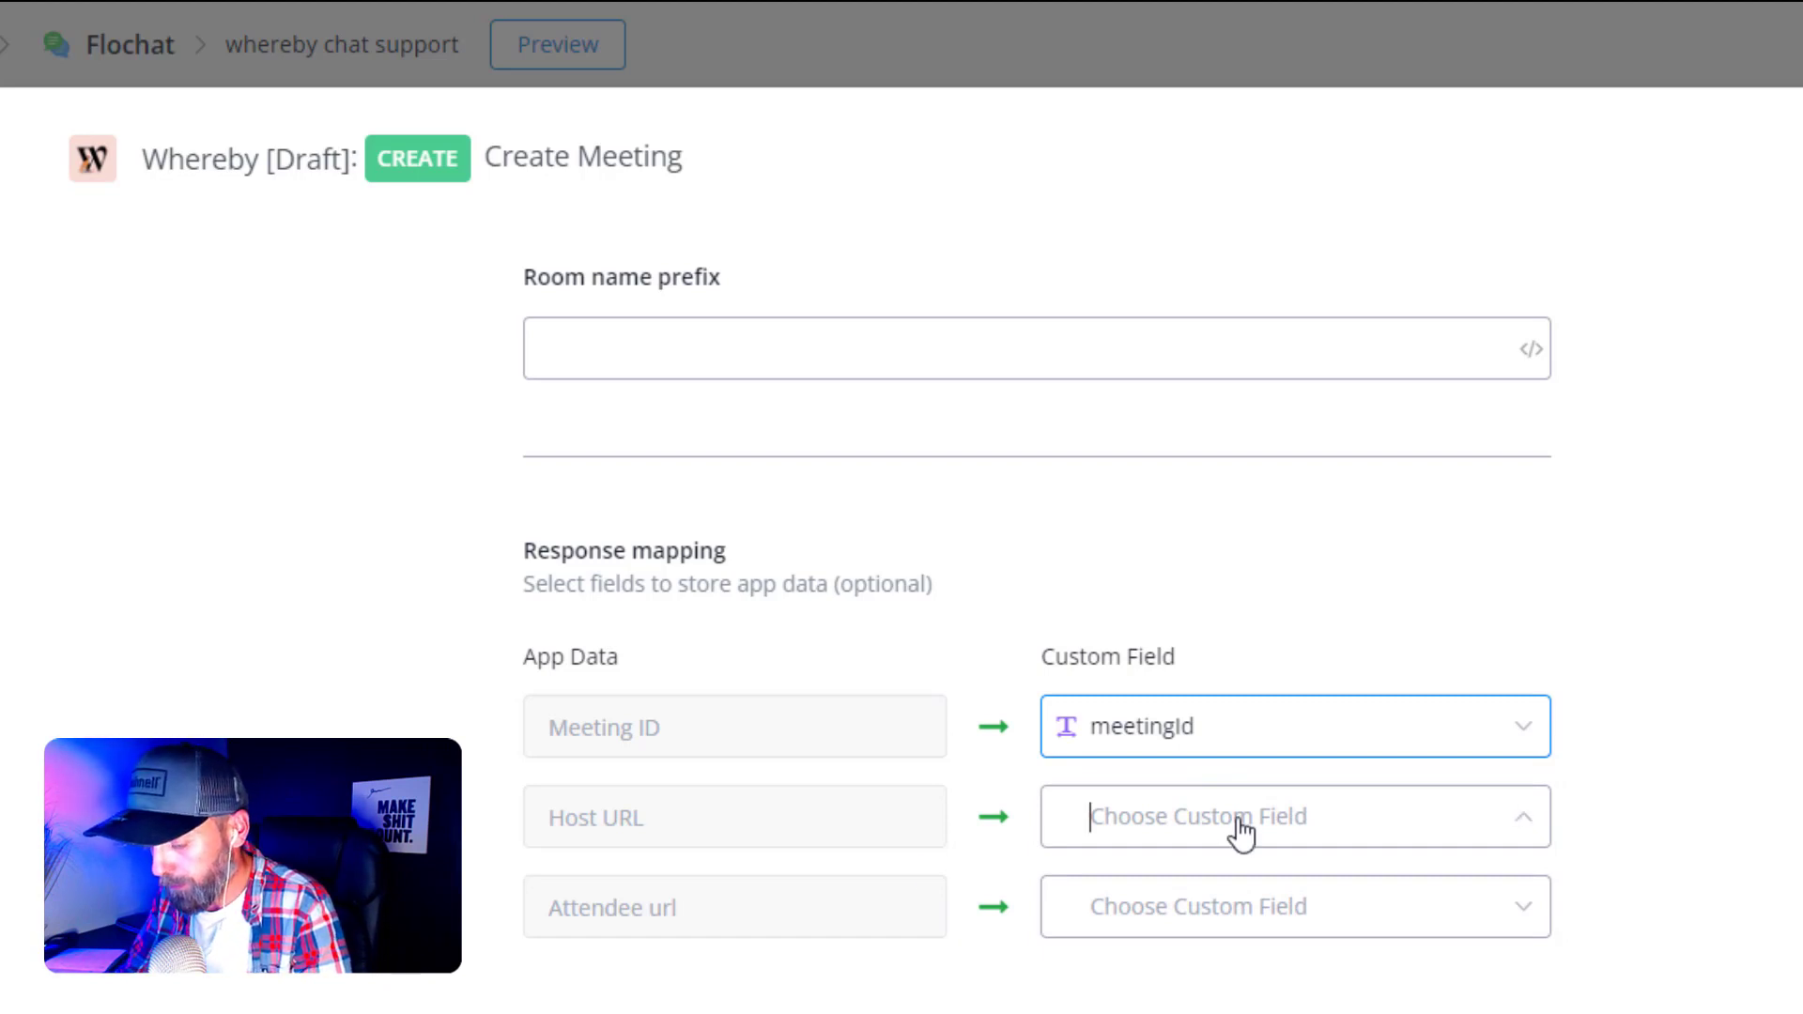
type("hos")
key("BackSpace")
key("BackSpace")
key("BackSpace")
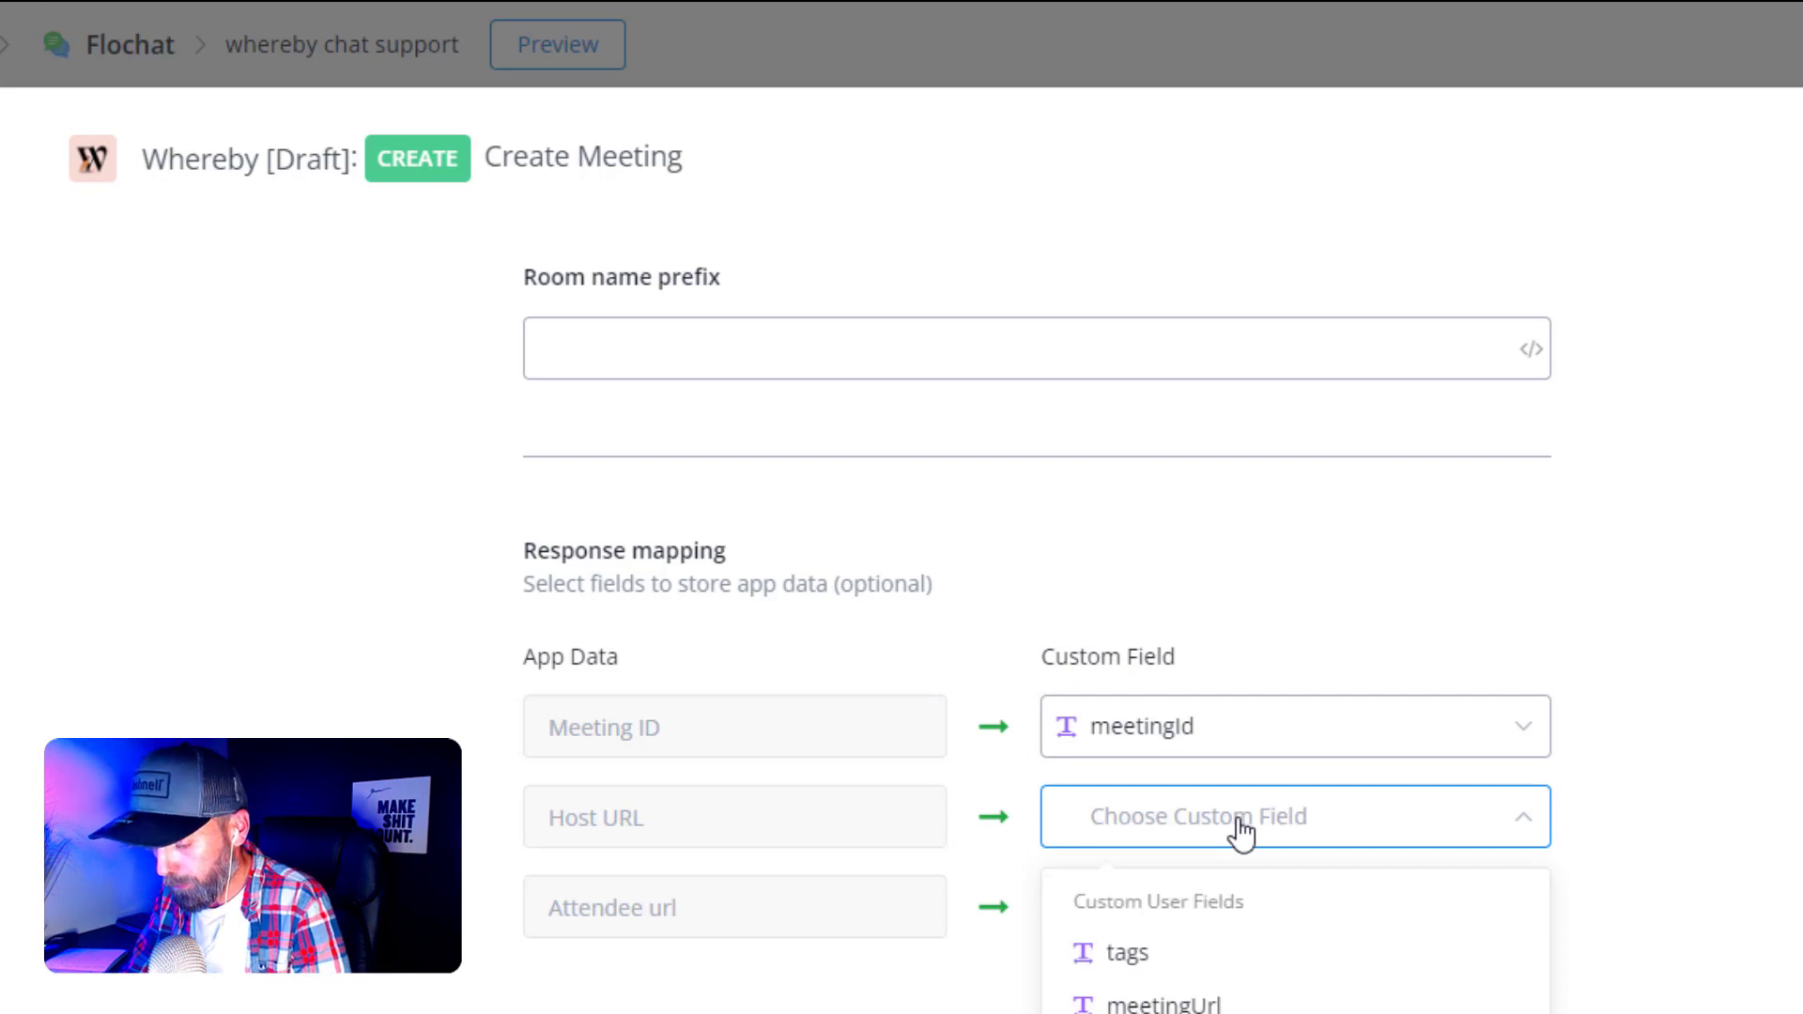
type("url")
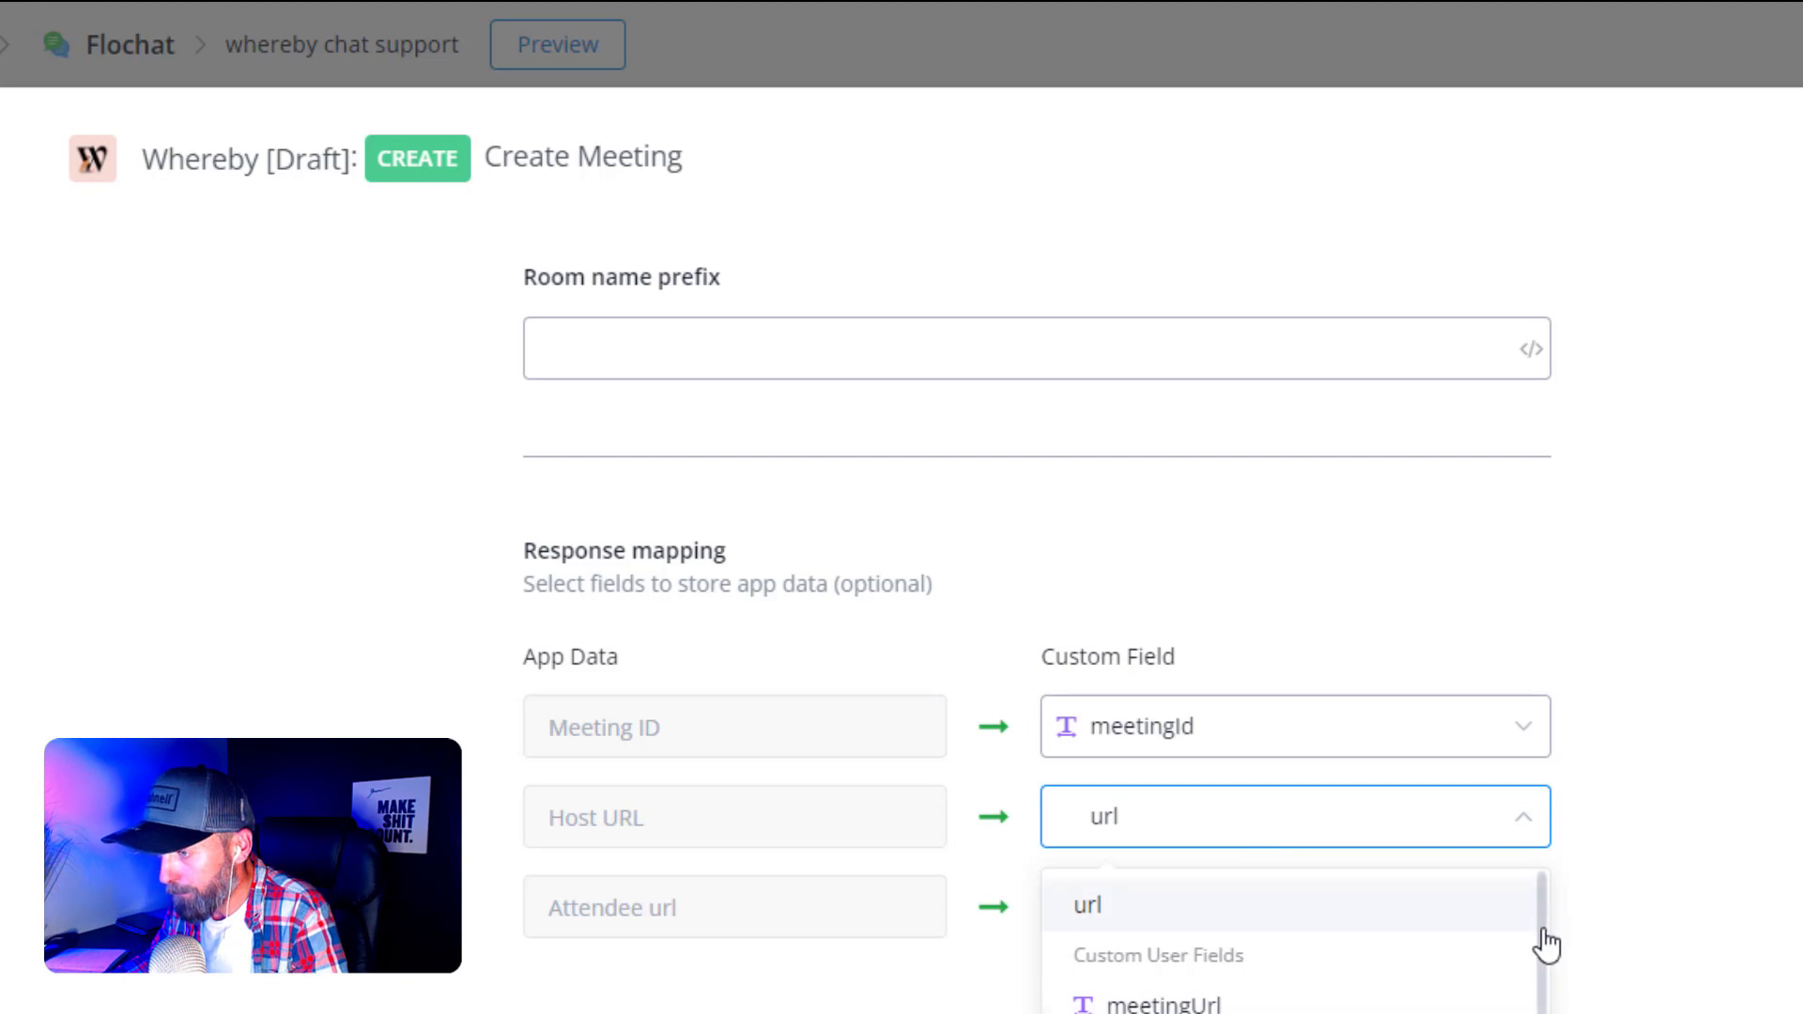
scroll(1545, 968, "down", 3)
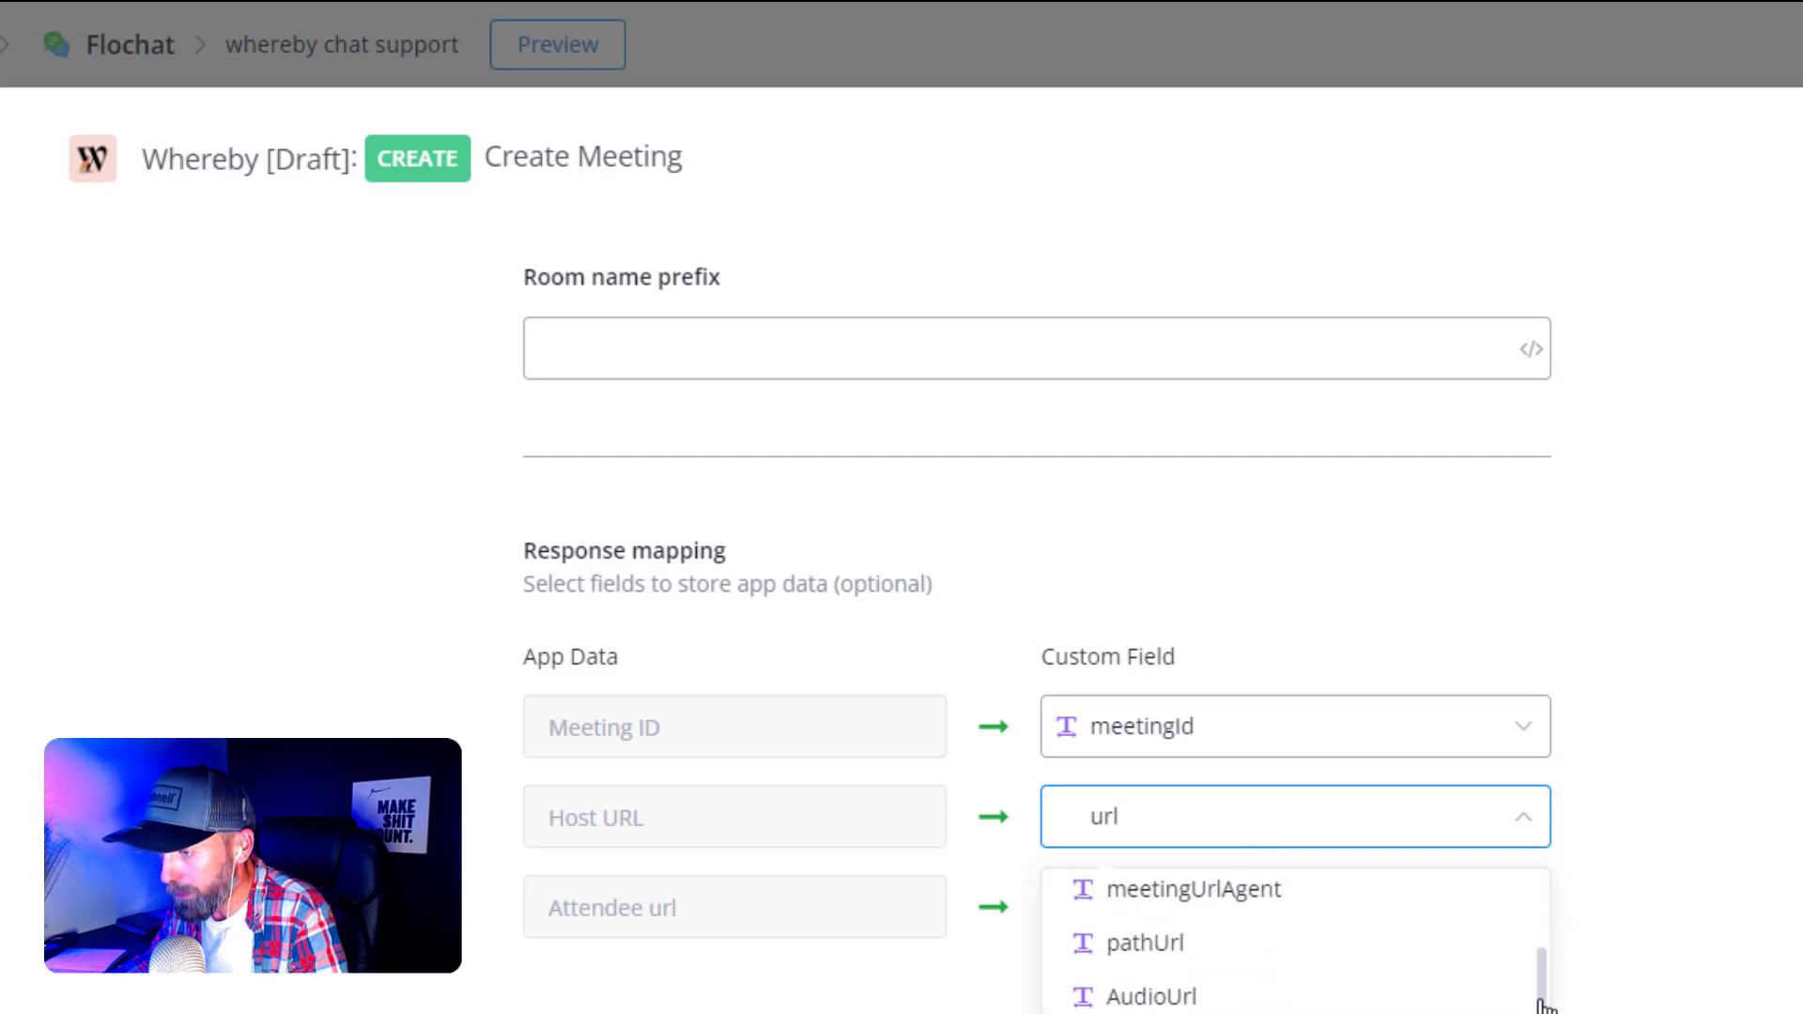
scroll(1536, 967, "down", 1)
scroll(1533, 967, "up", 3)
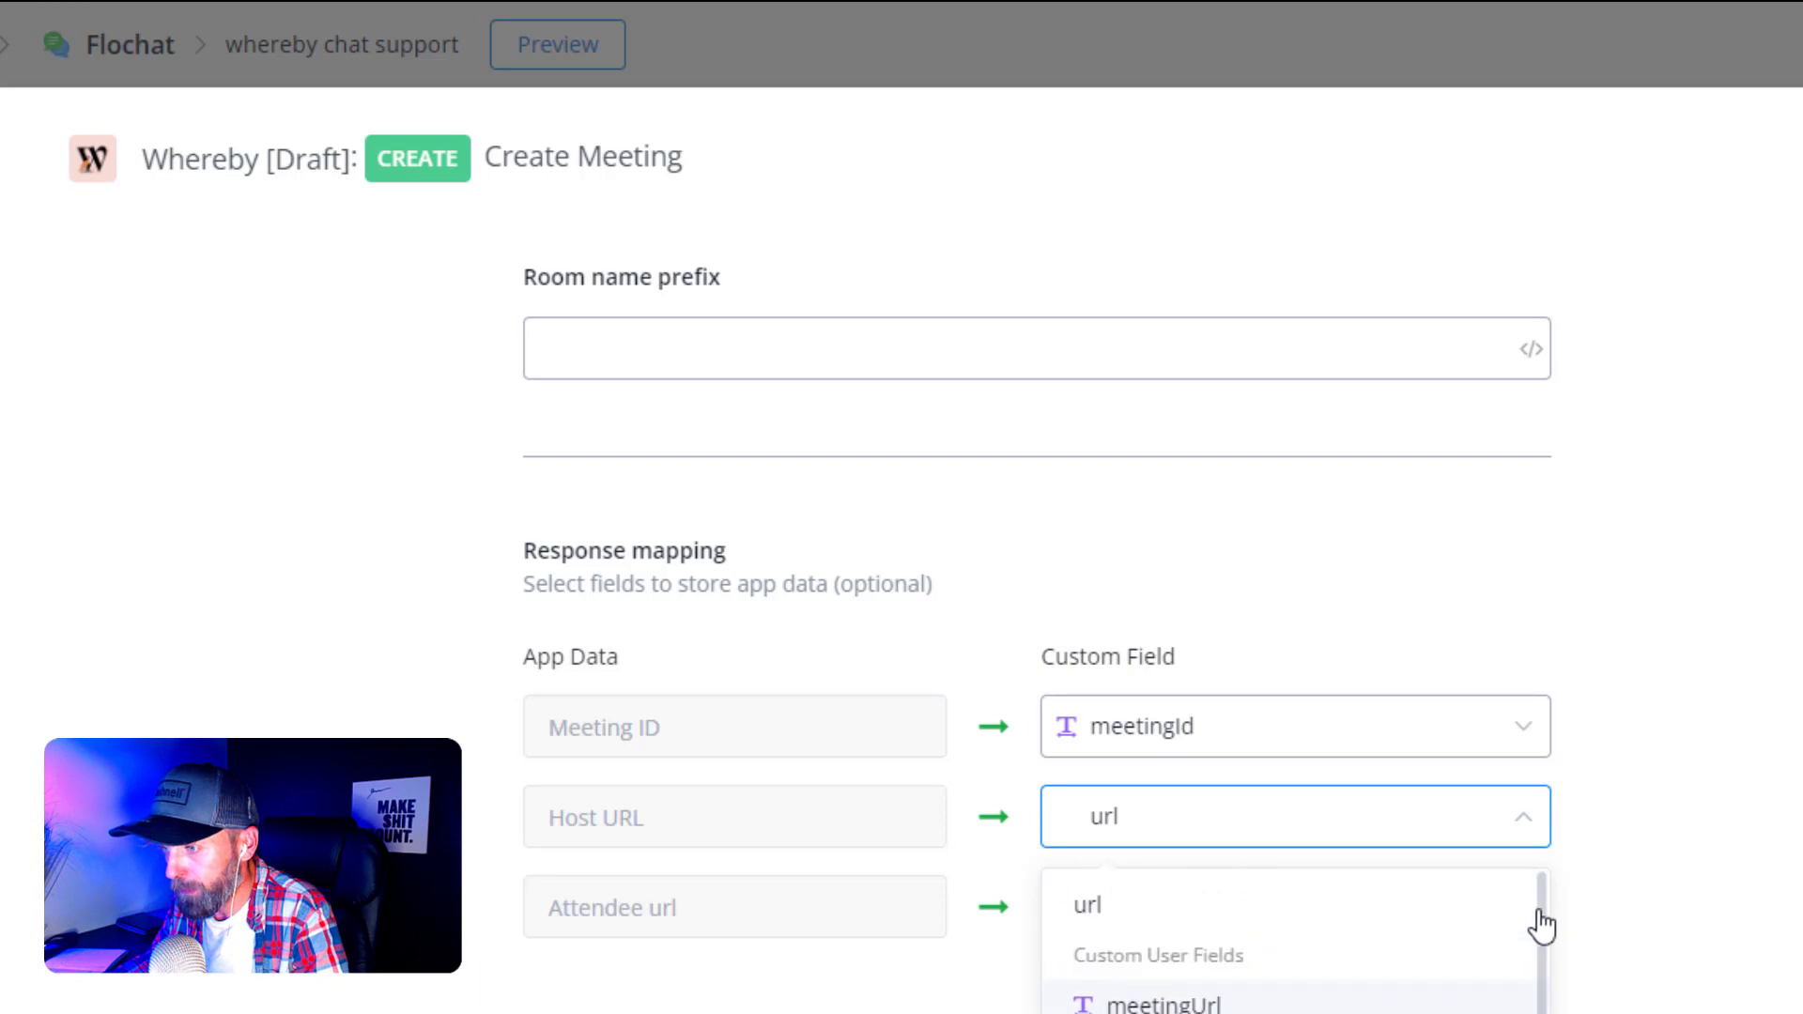
left_click(1217, 1001)
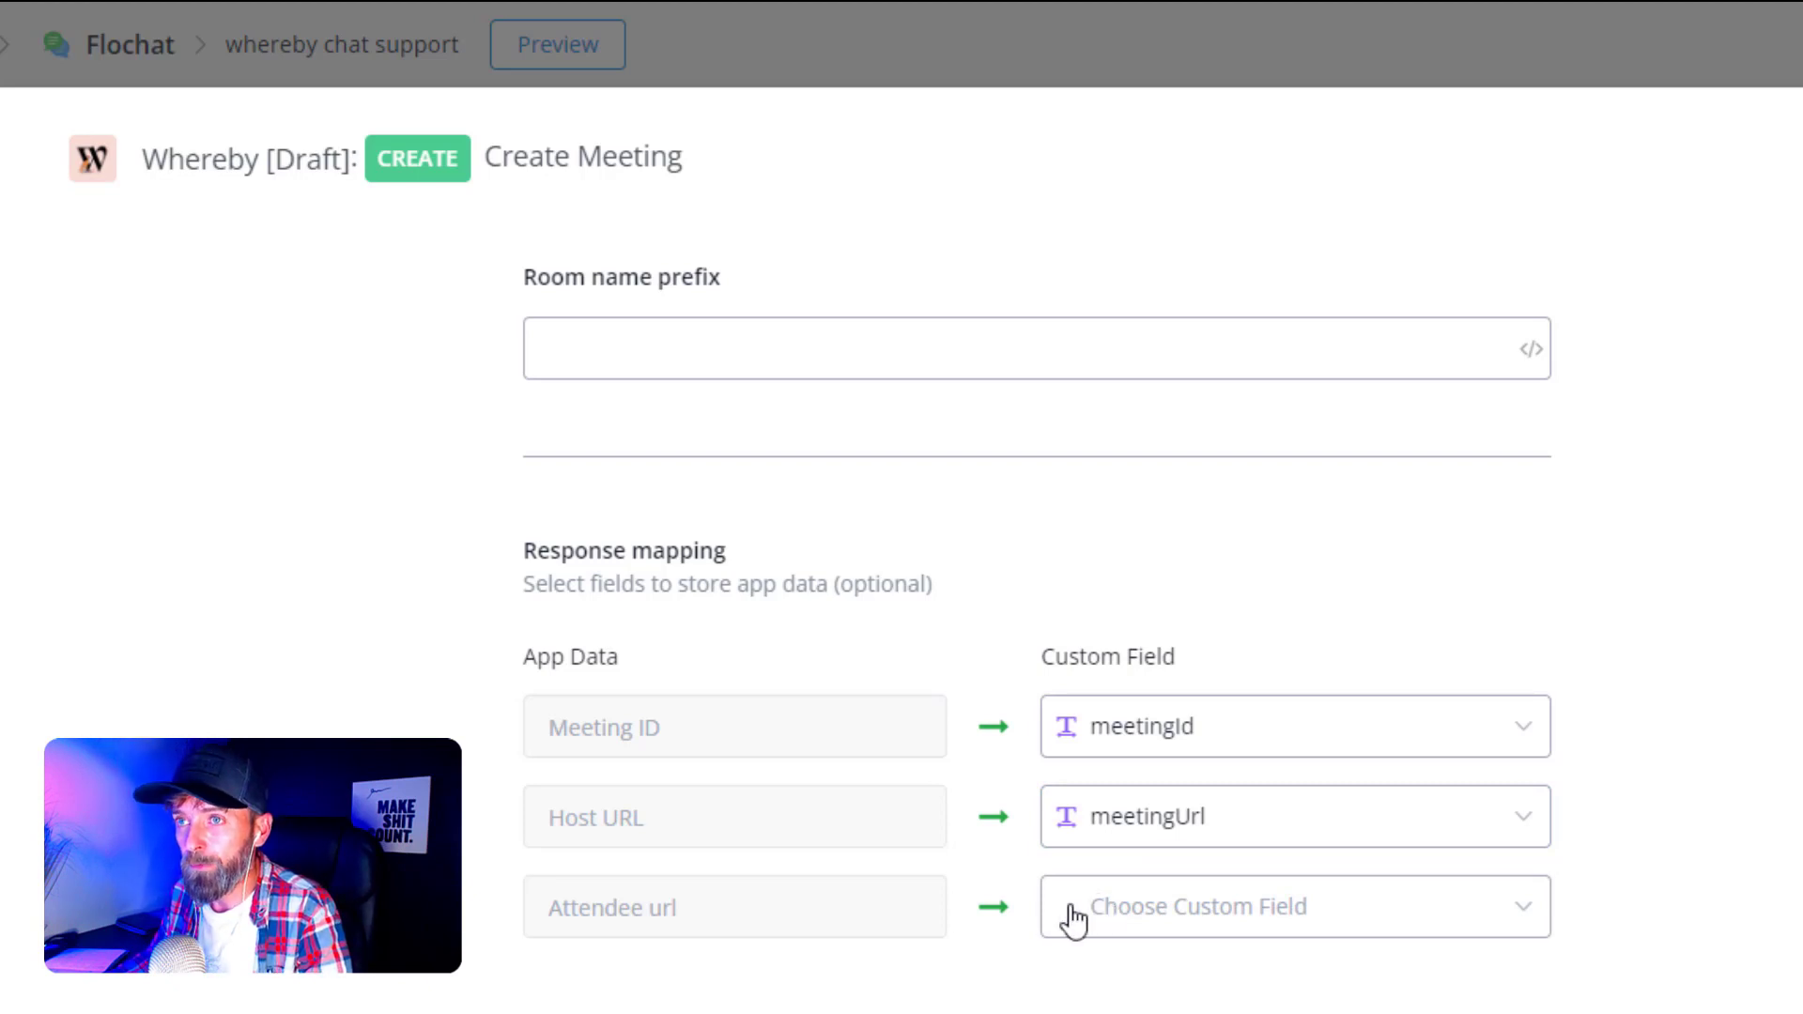
- Store the Attendee url in attendeeUrl and save the response mapping
left_click(1409, 930)
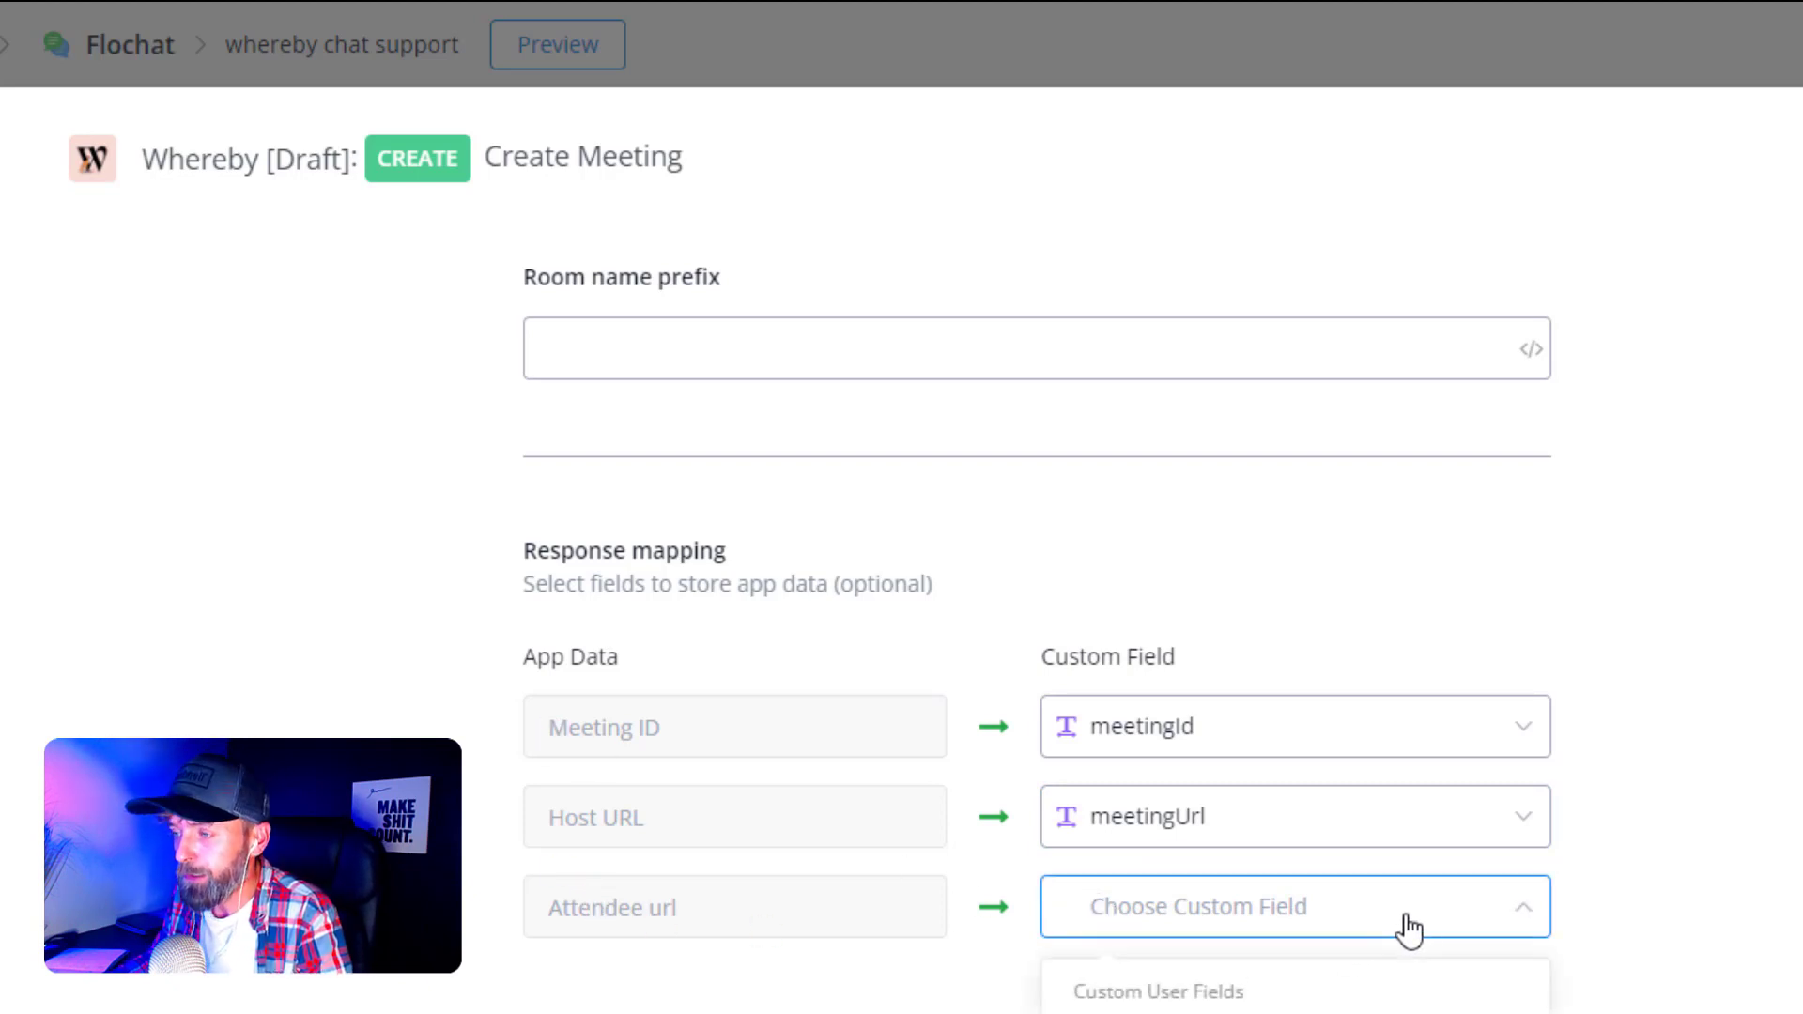
left_click(1272, 923)
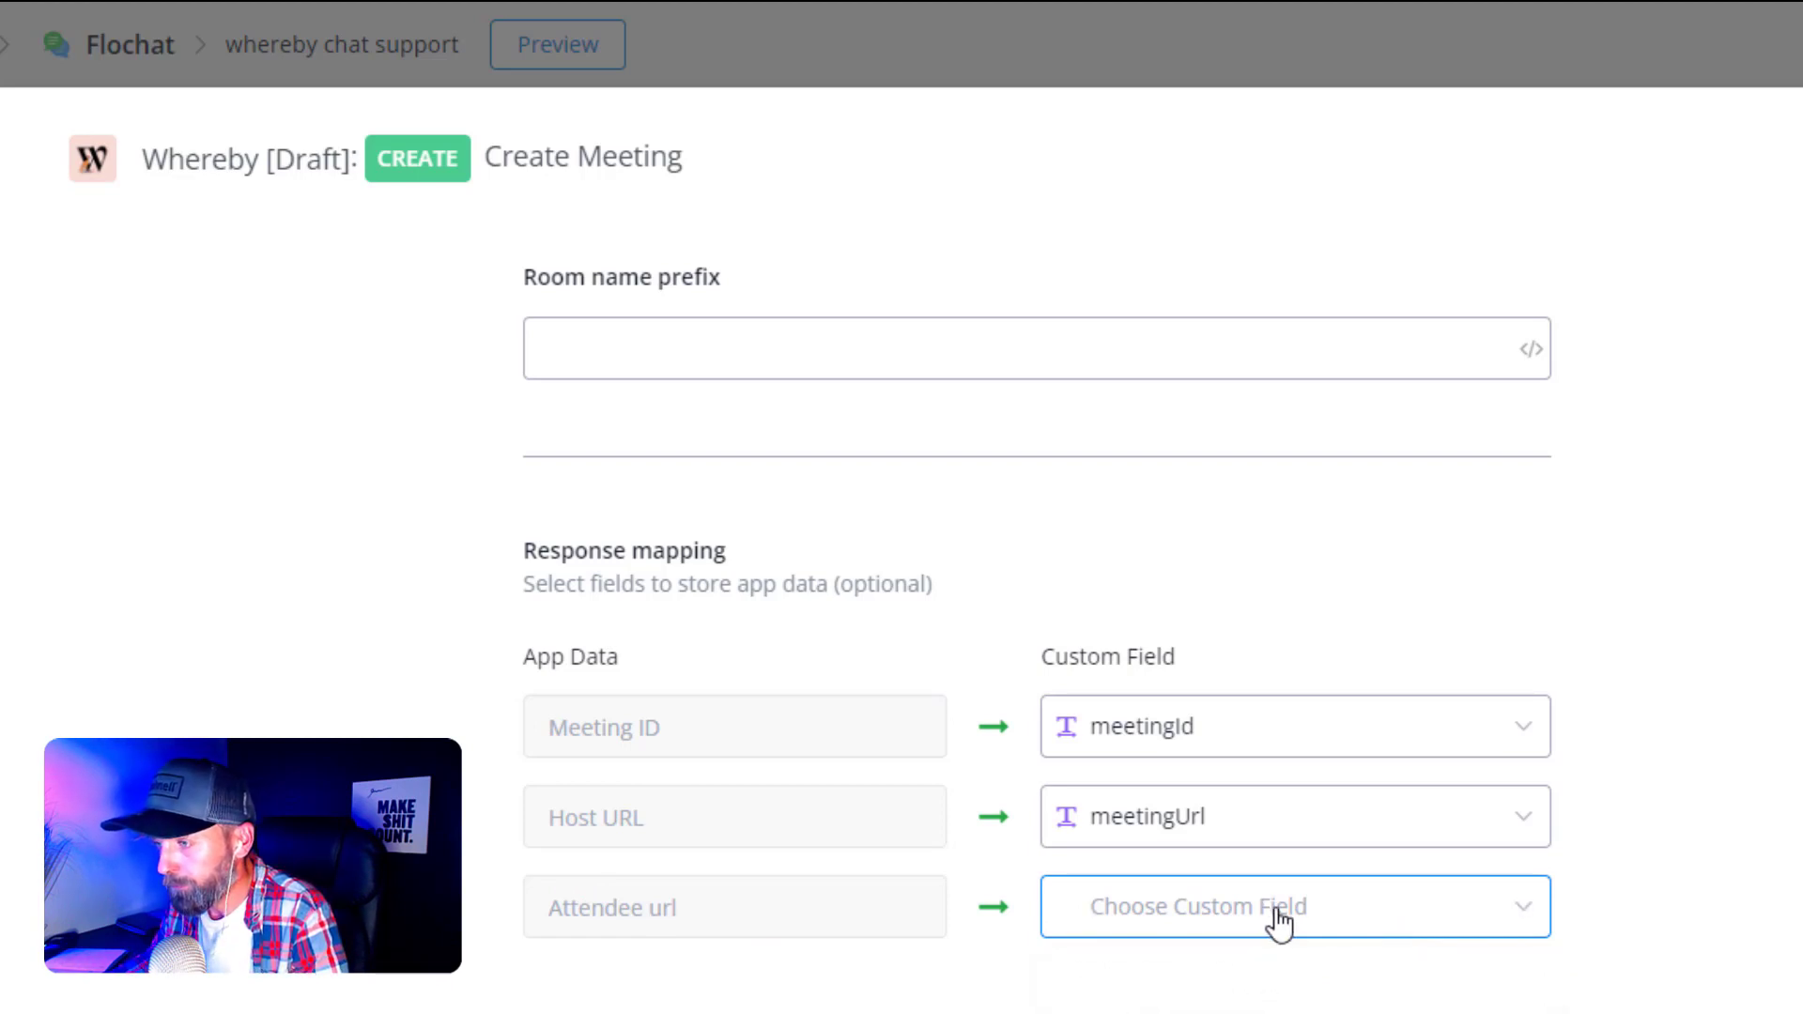
left_click(1279, 923)
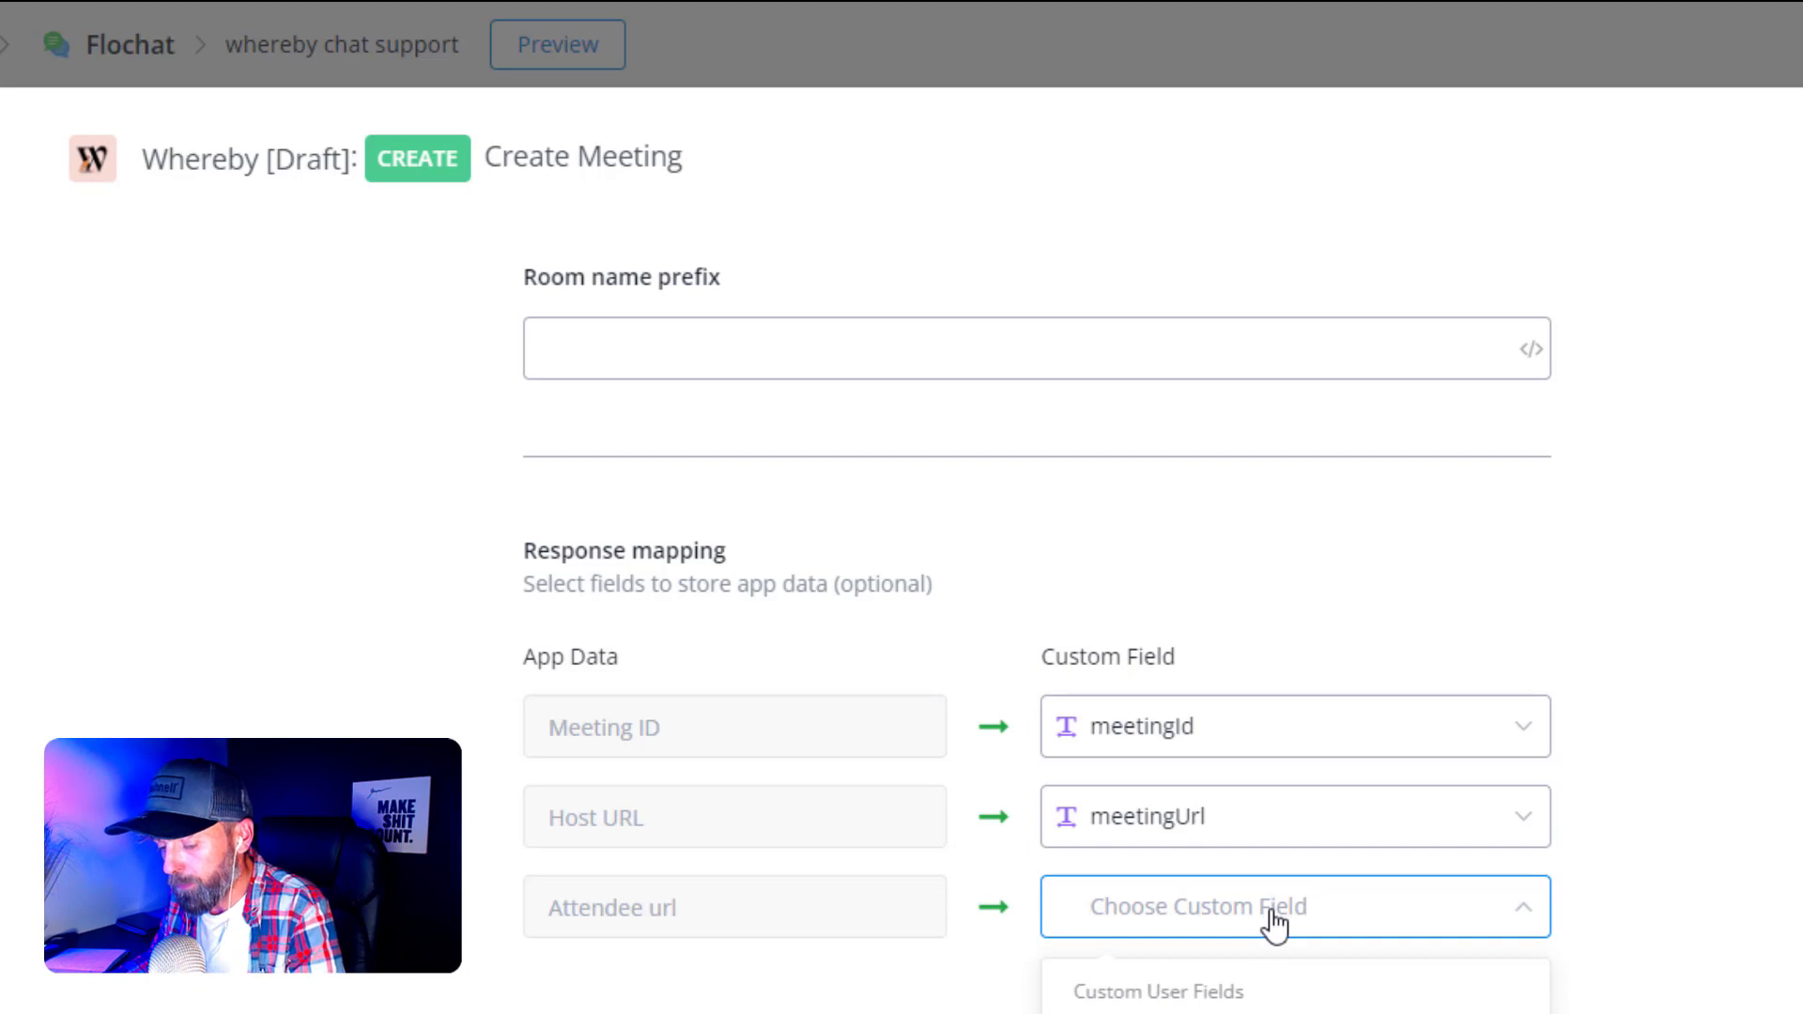
type("l")
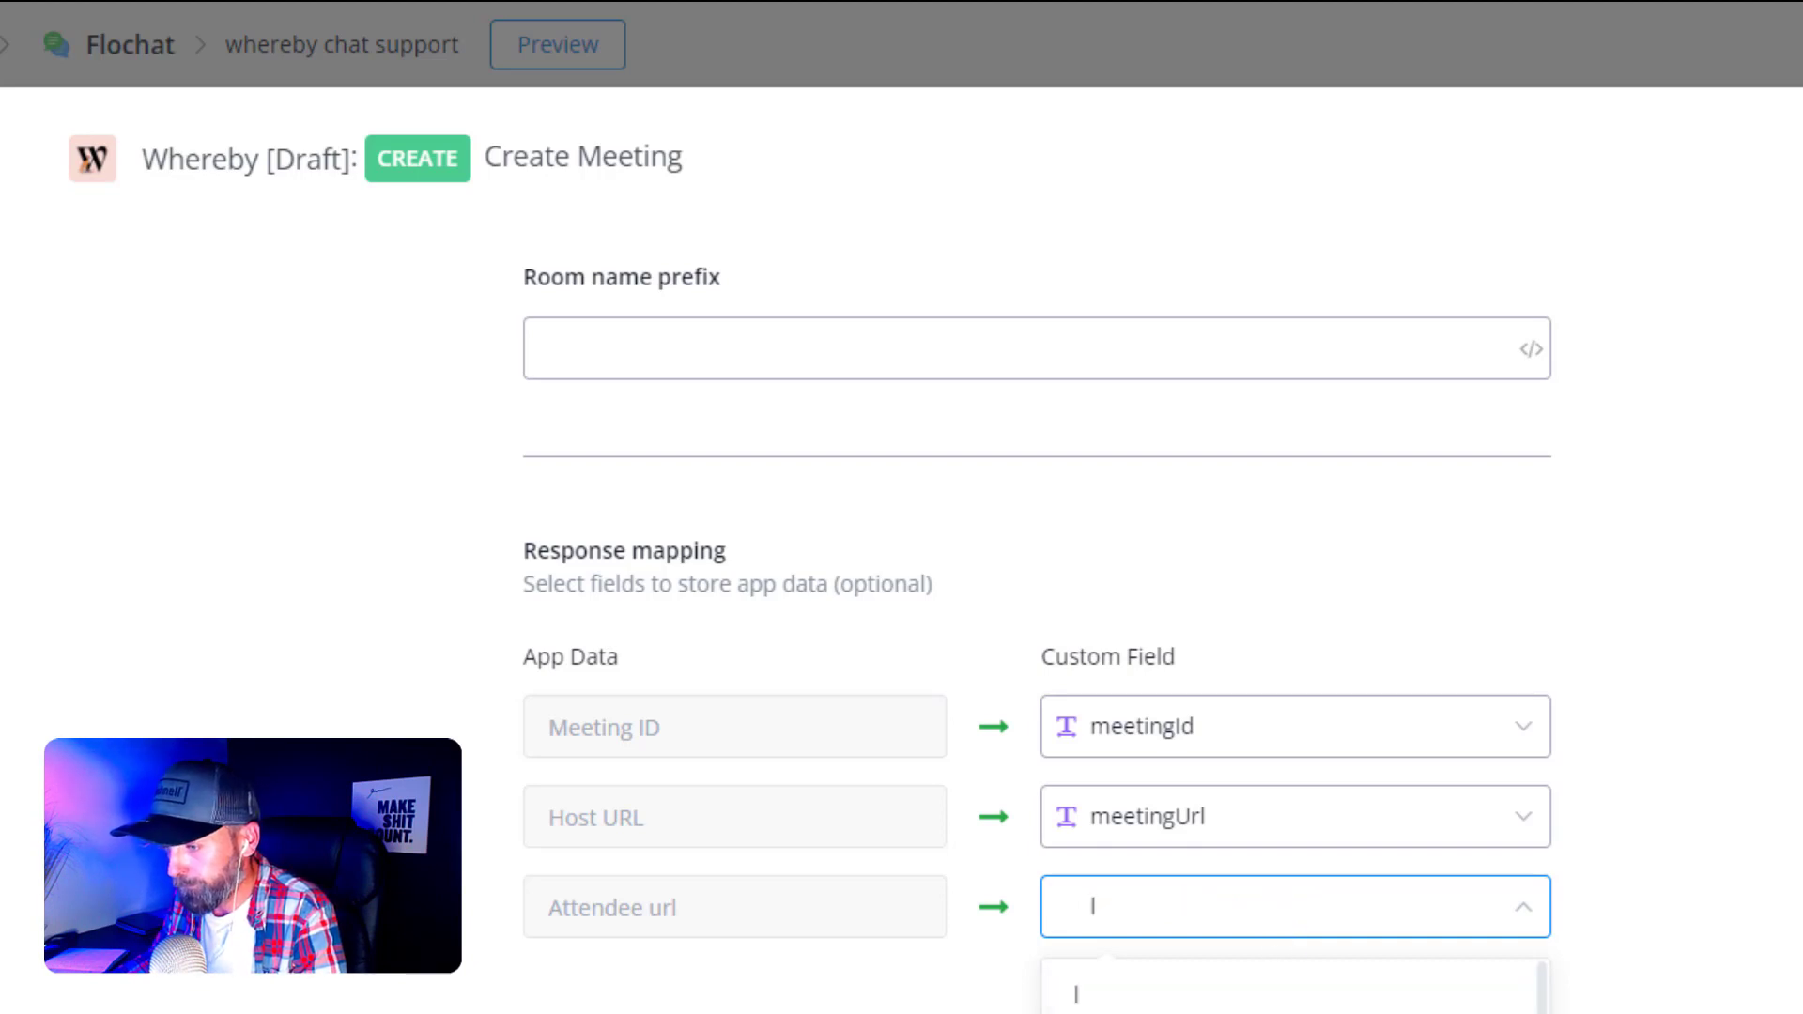
left_click_drag(1542, 1003, 1548, 939)
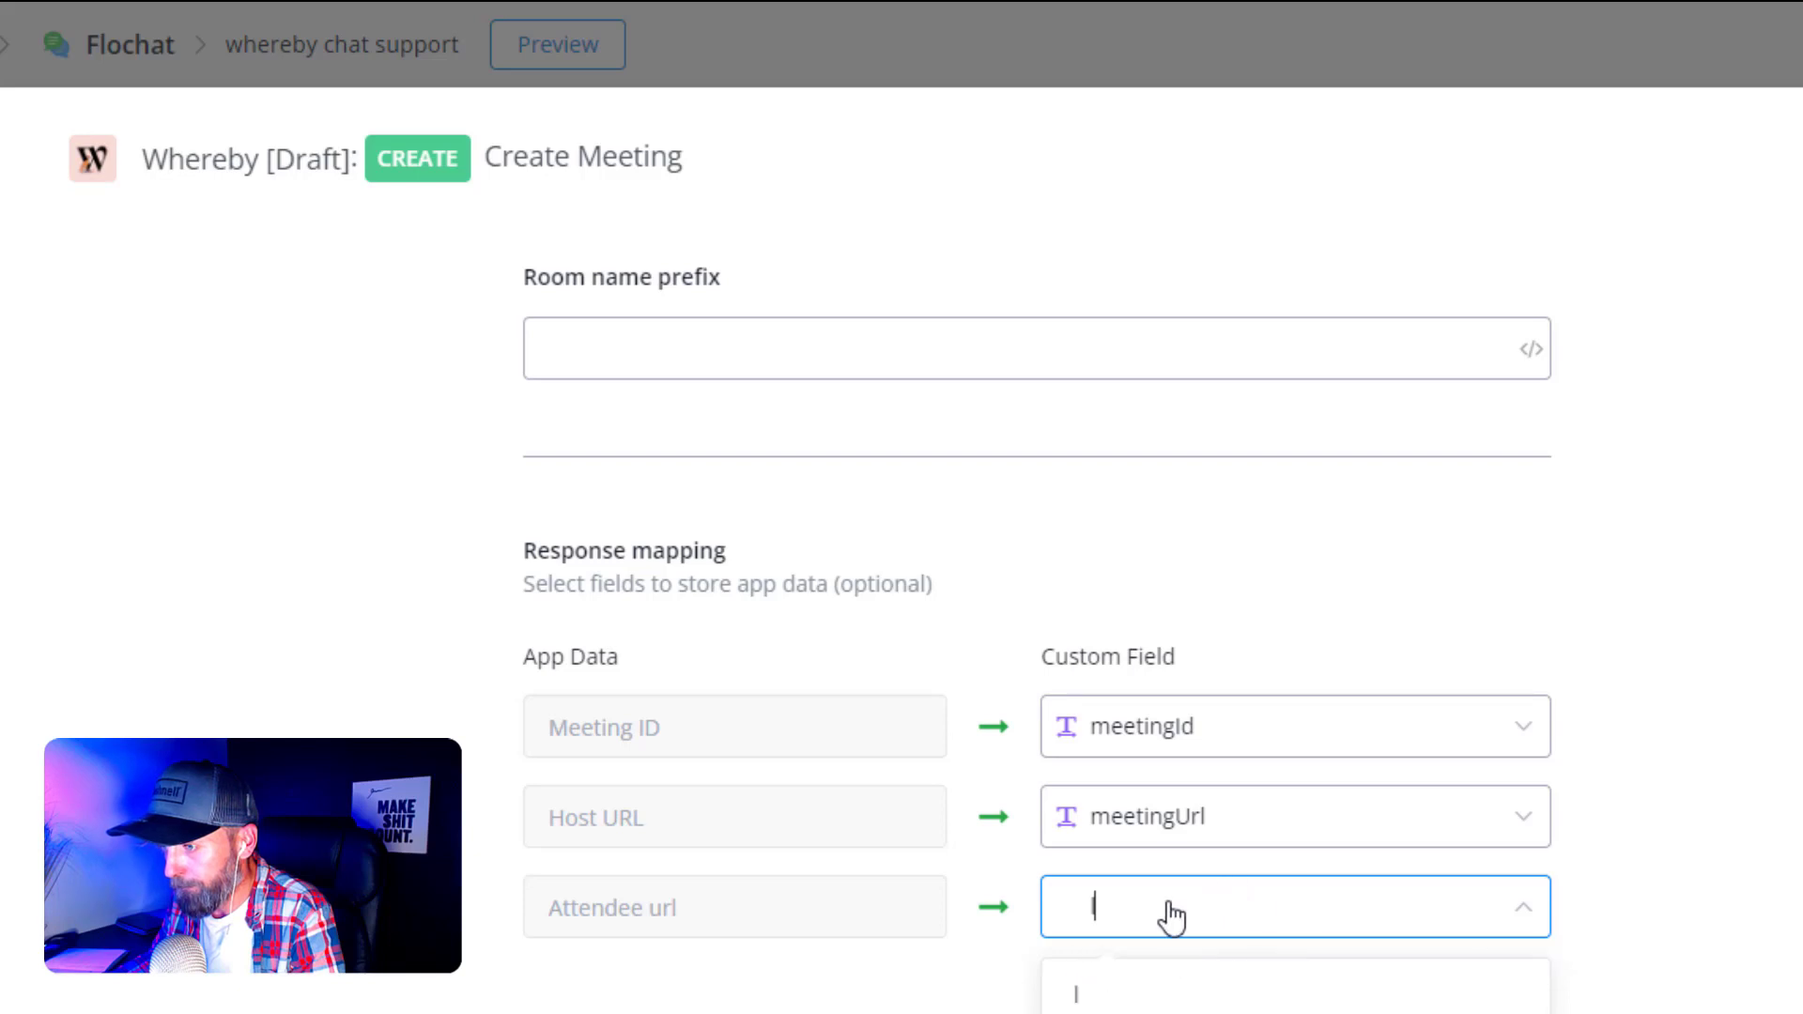
type("att")
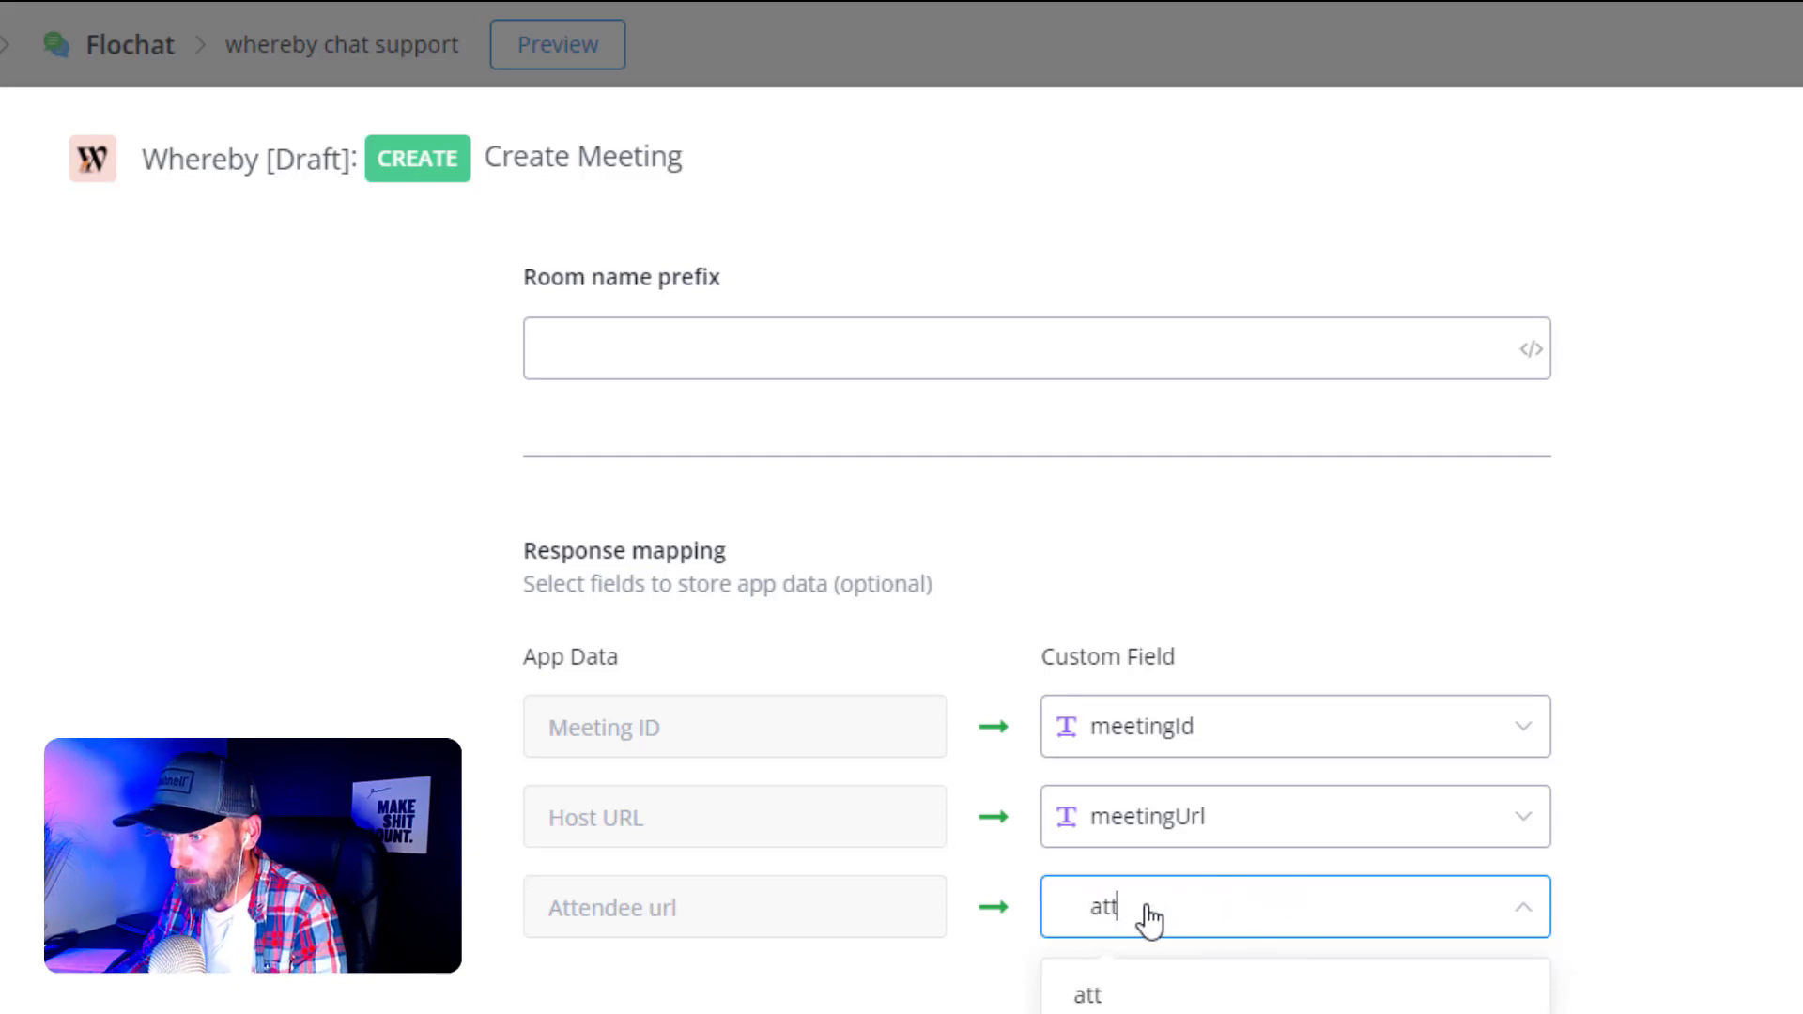
left_click(1127, 1013)
left_click(760, 985)
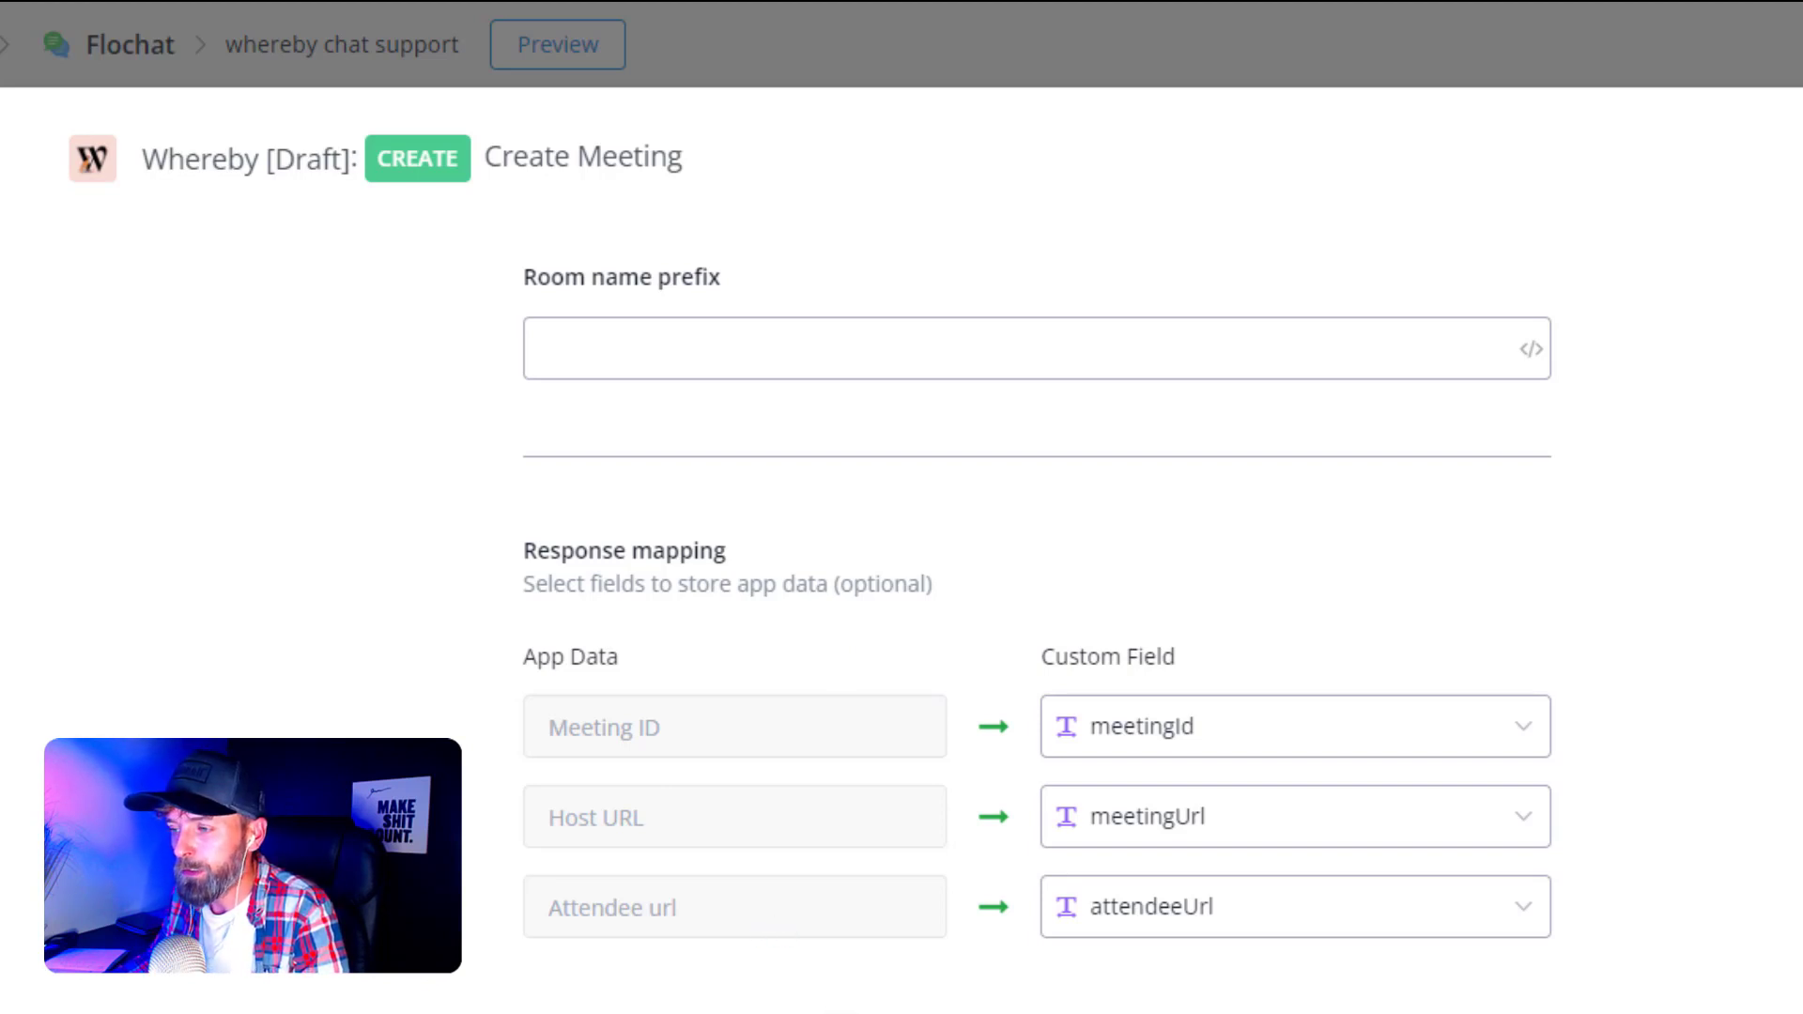
left_click(1117, 1012)
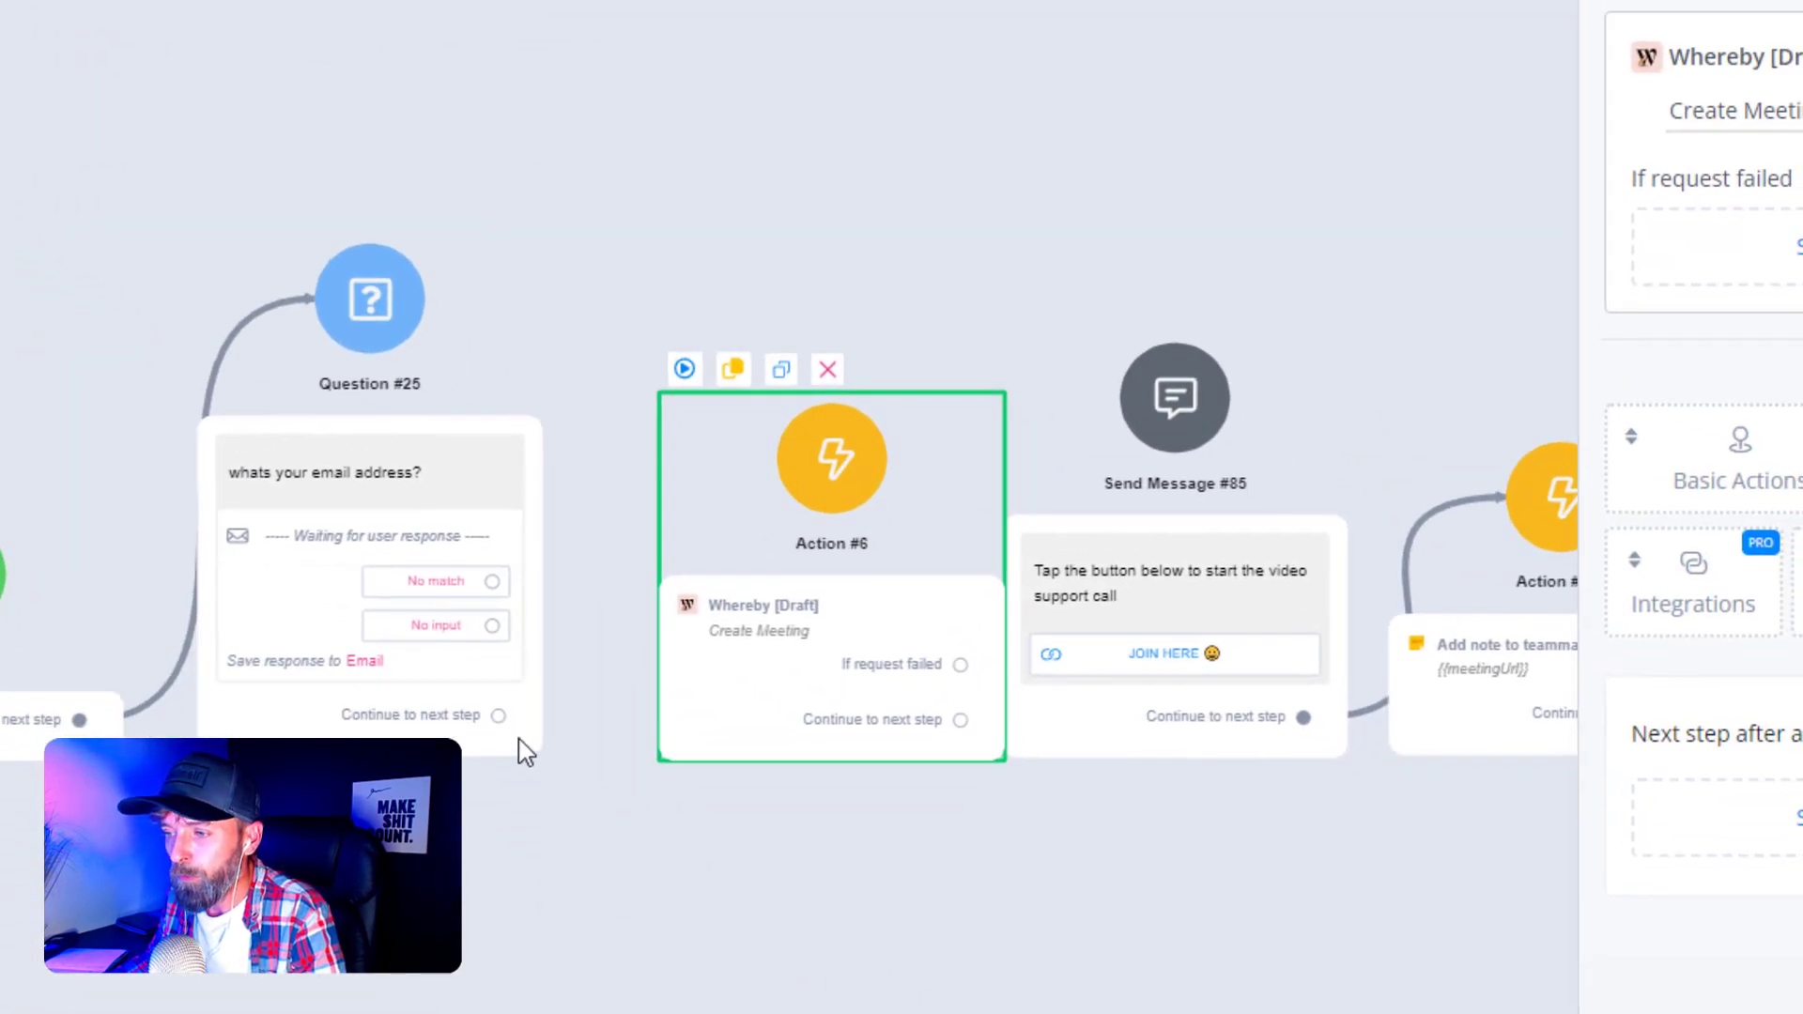
- Link Question #25 to Action #6 and Action #6 to Send Message #85, then open JOIN HERE
left_click_drag(501, 718, 819, 479)
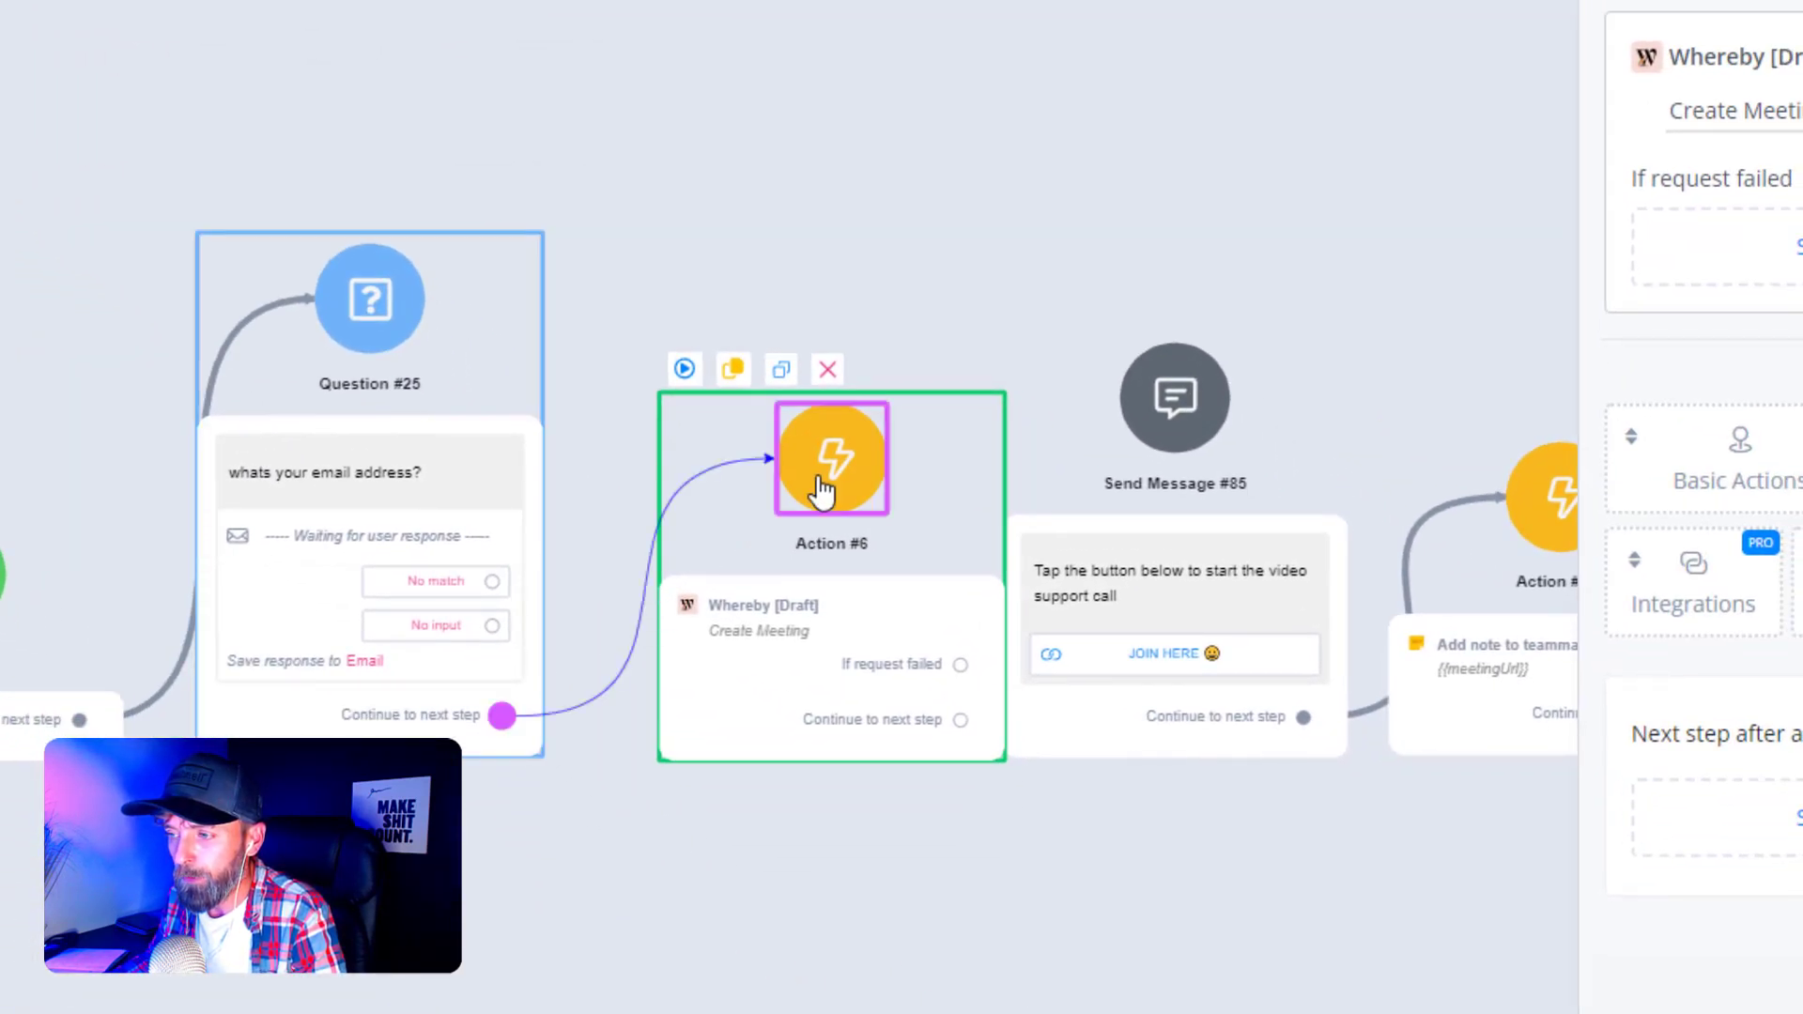
left_click(985, 870)
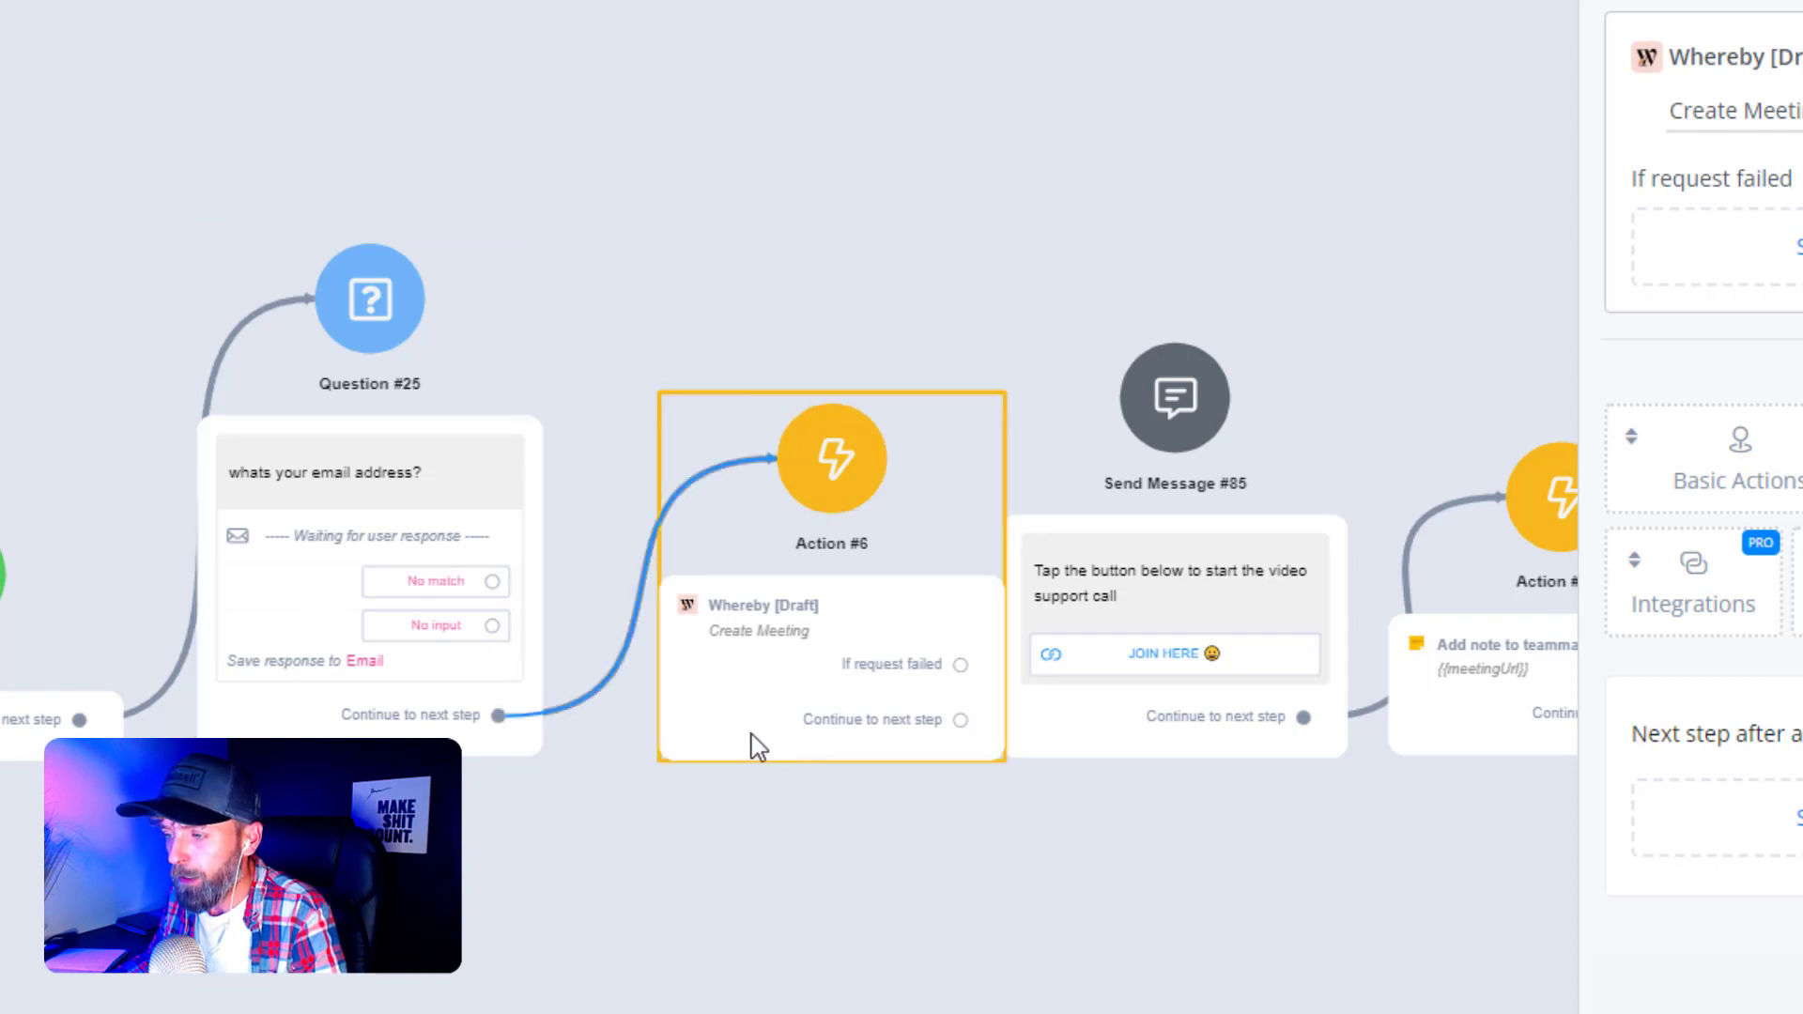
left_click_drag(729, 745, 729, 742)
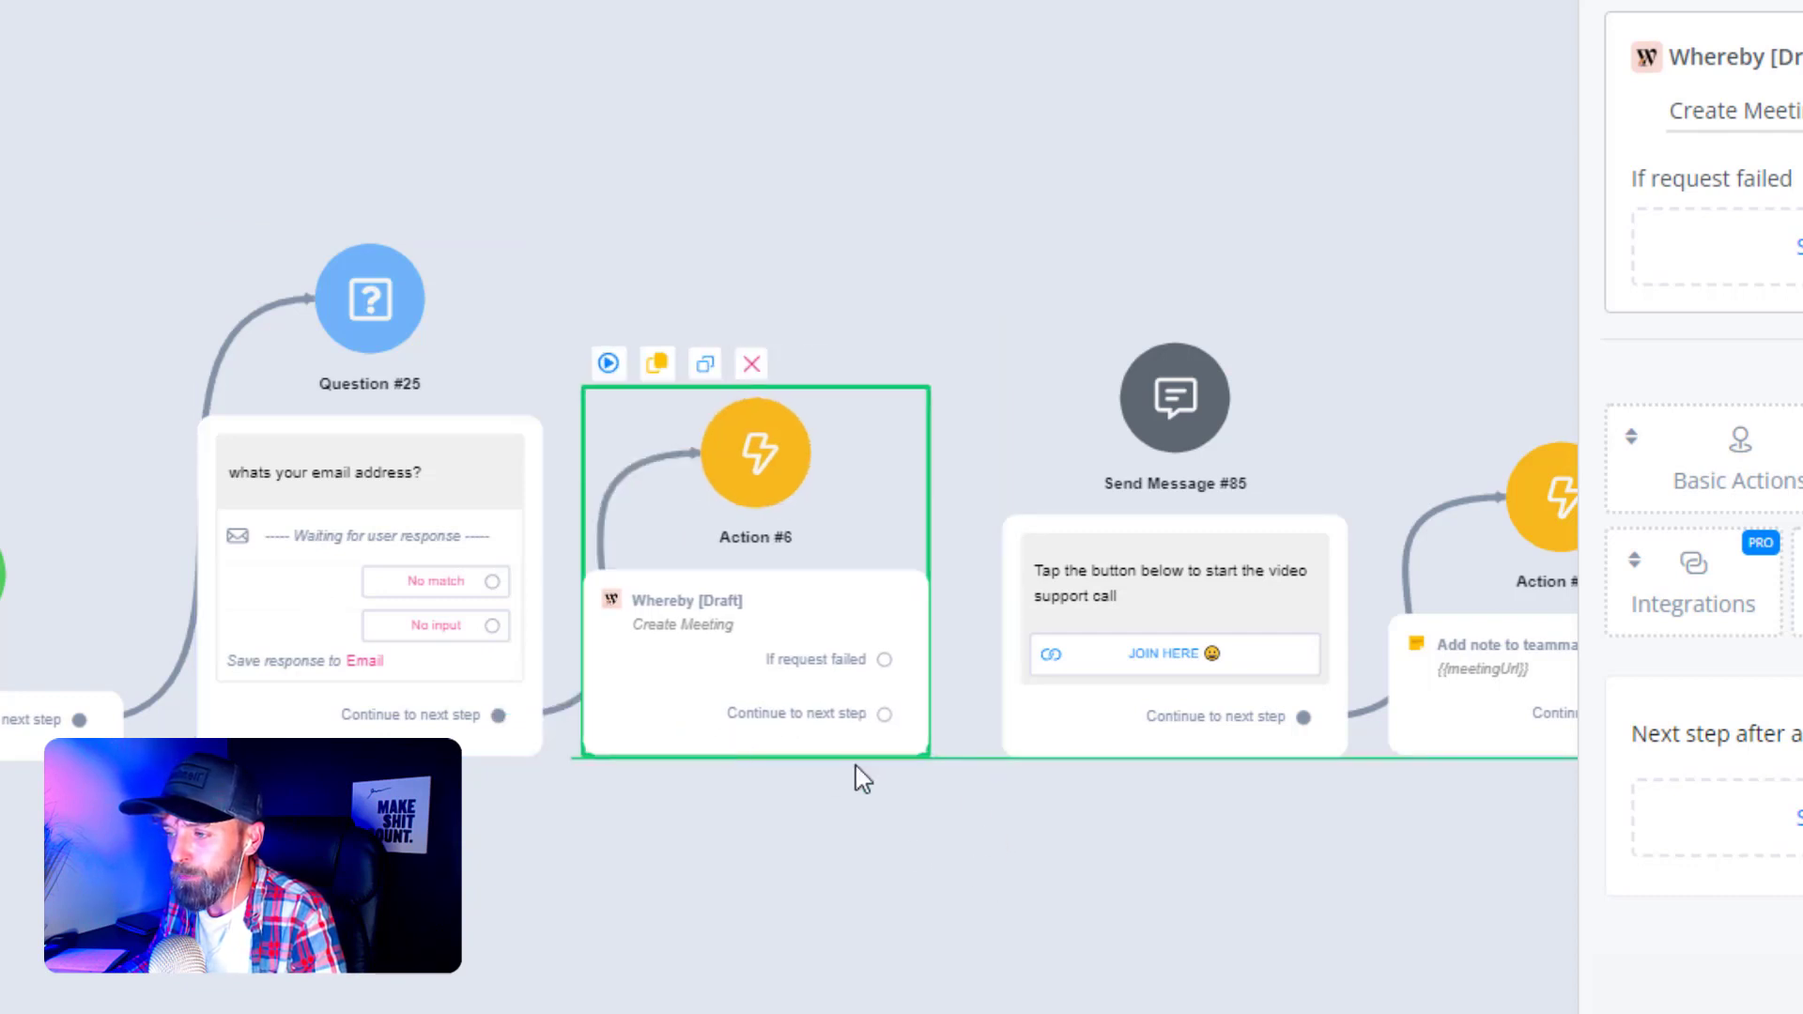
left_click_drag(888, 717, 1173, 424)
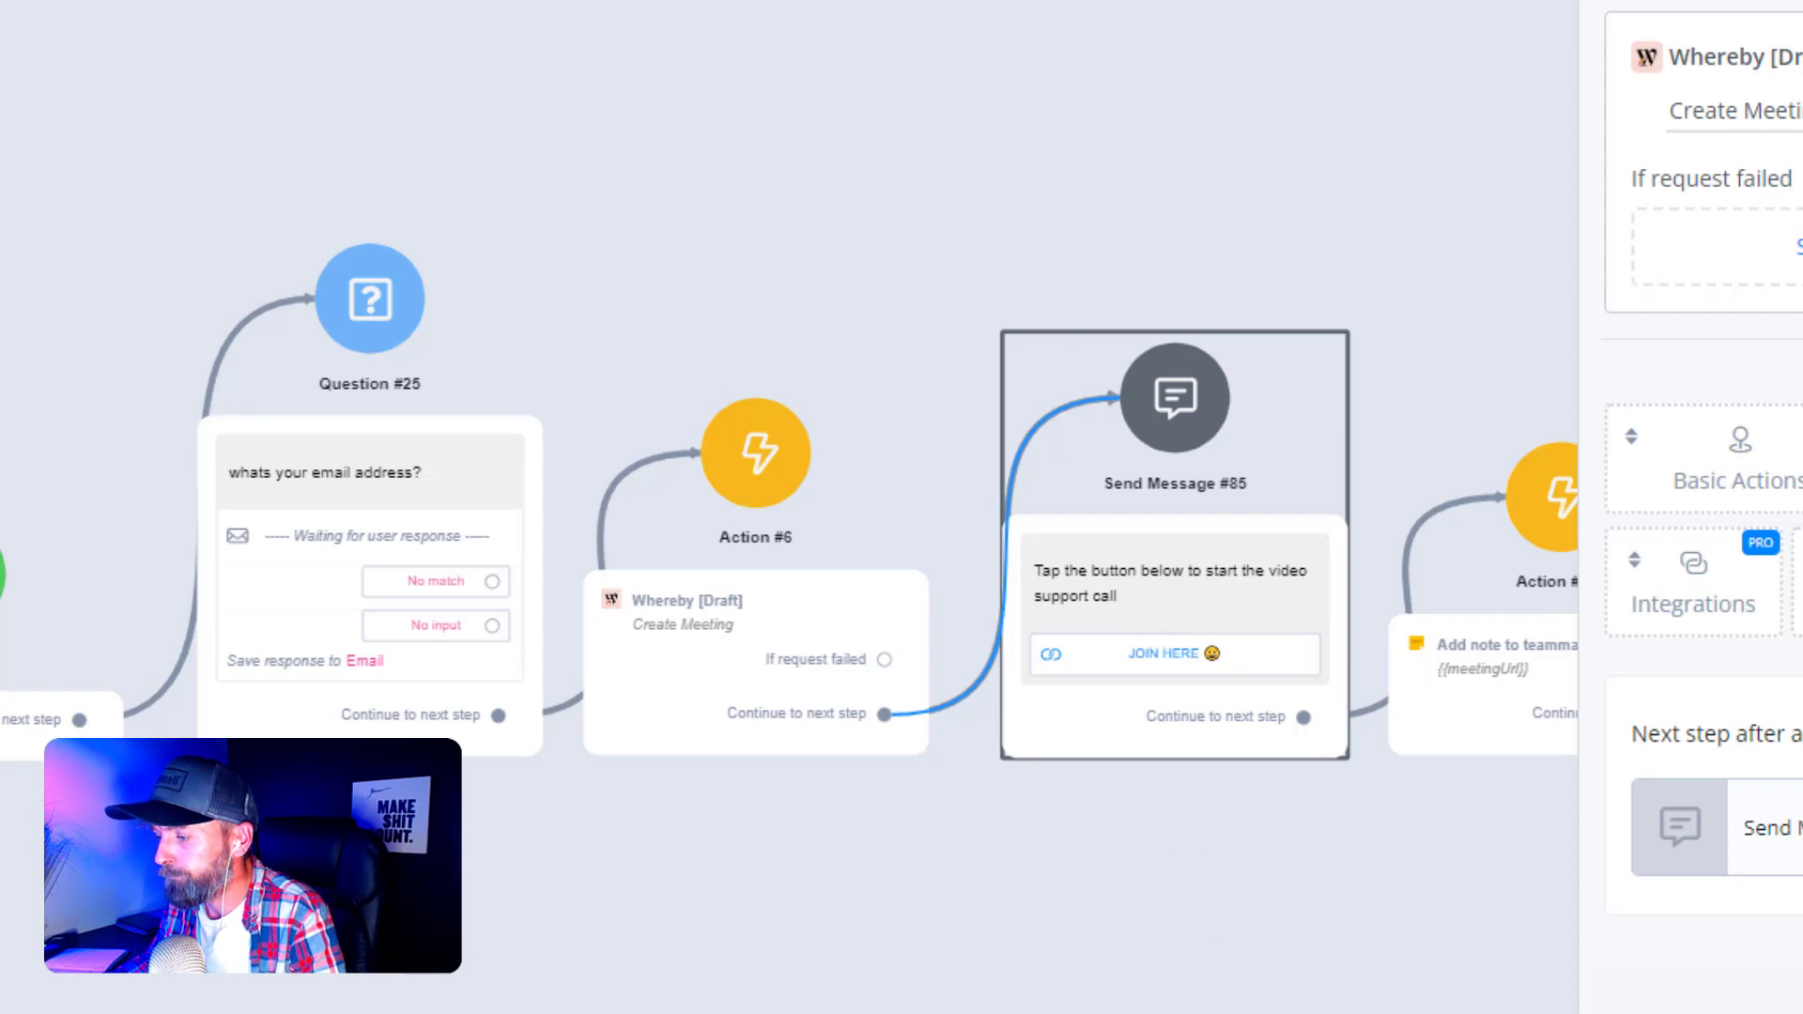
left_click(1771, 827)
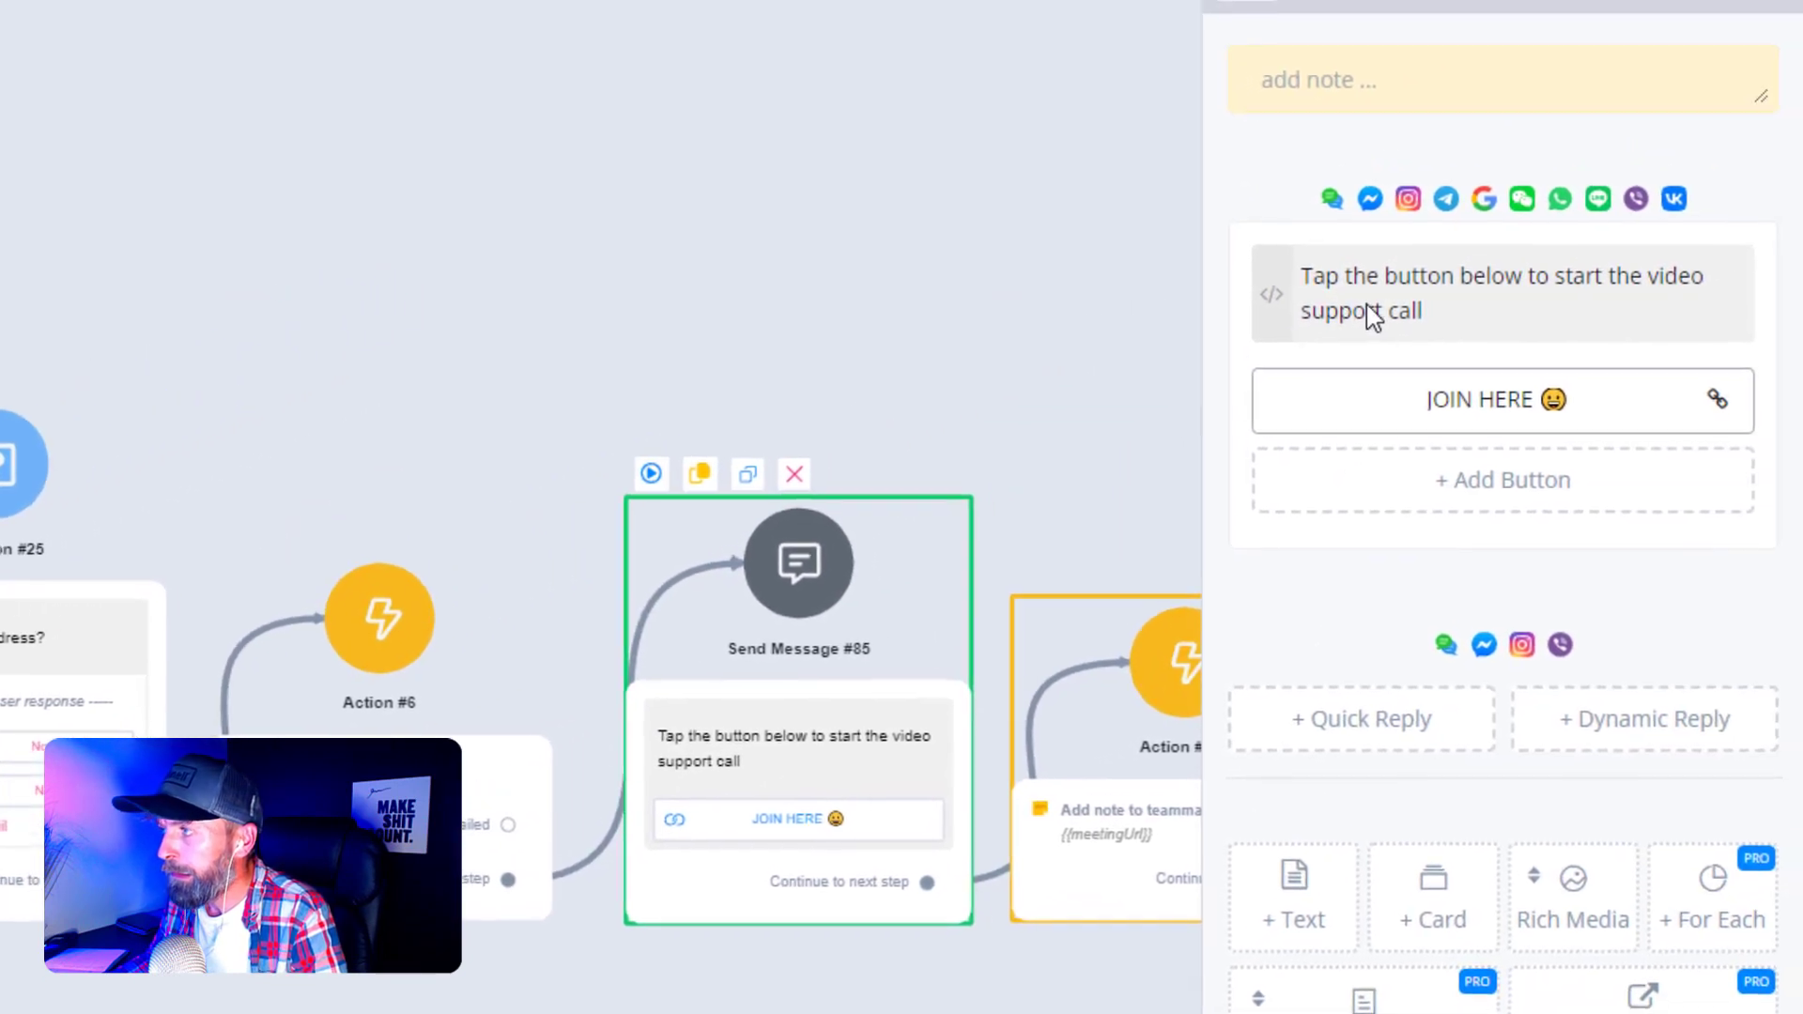
left_click(1451, 406)
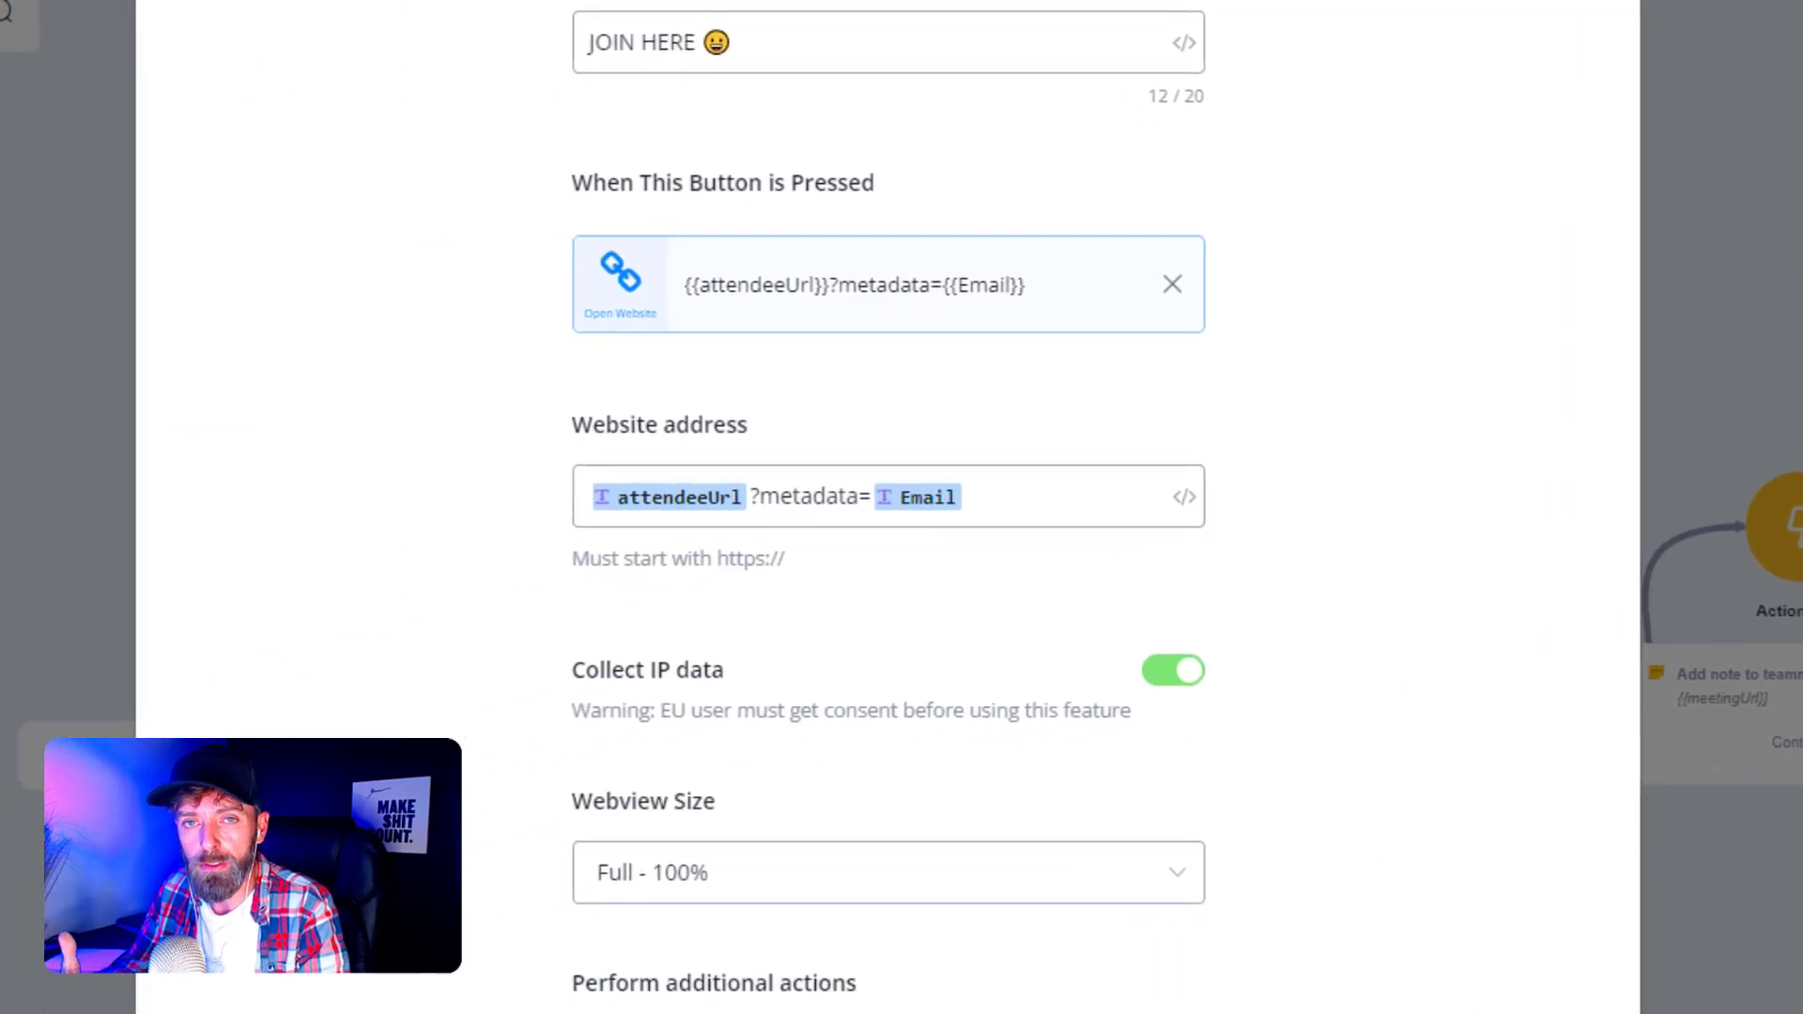
left_click(643, 506)
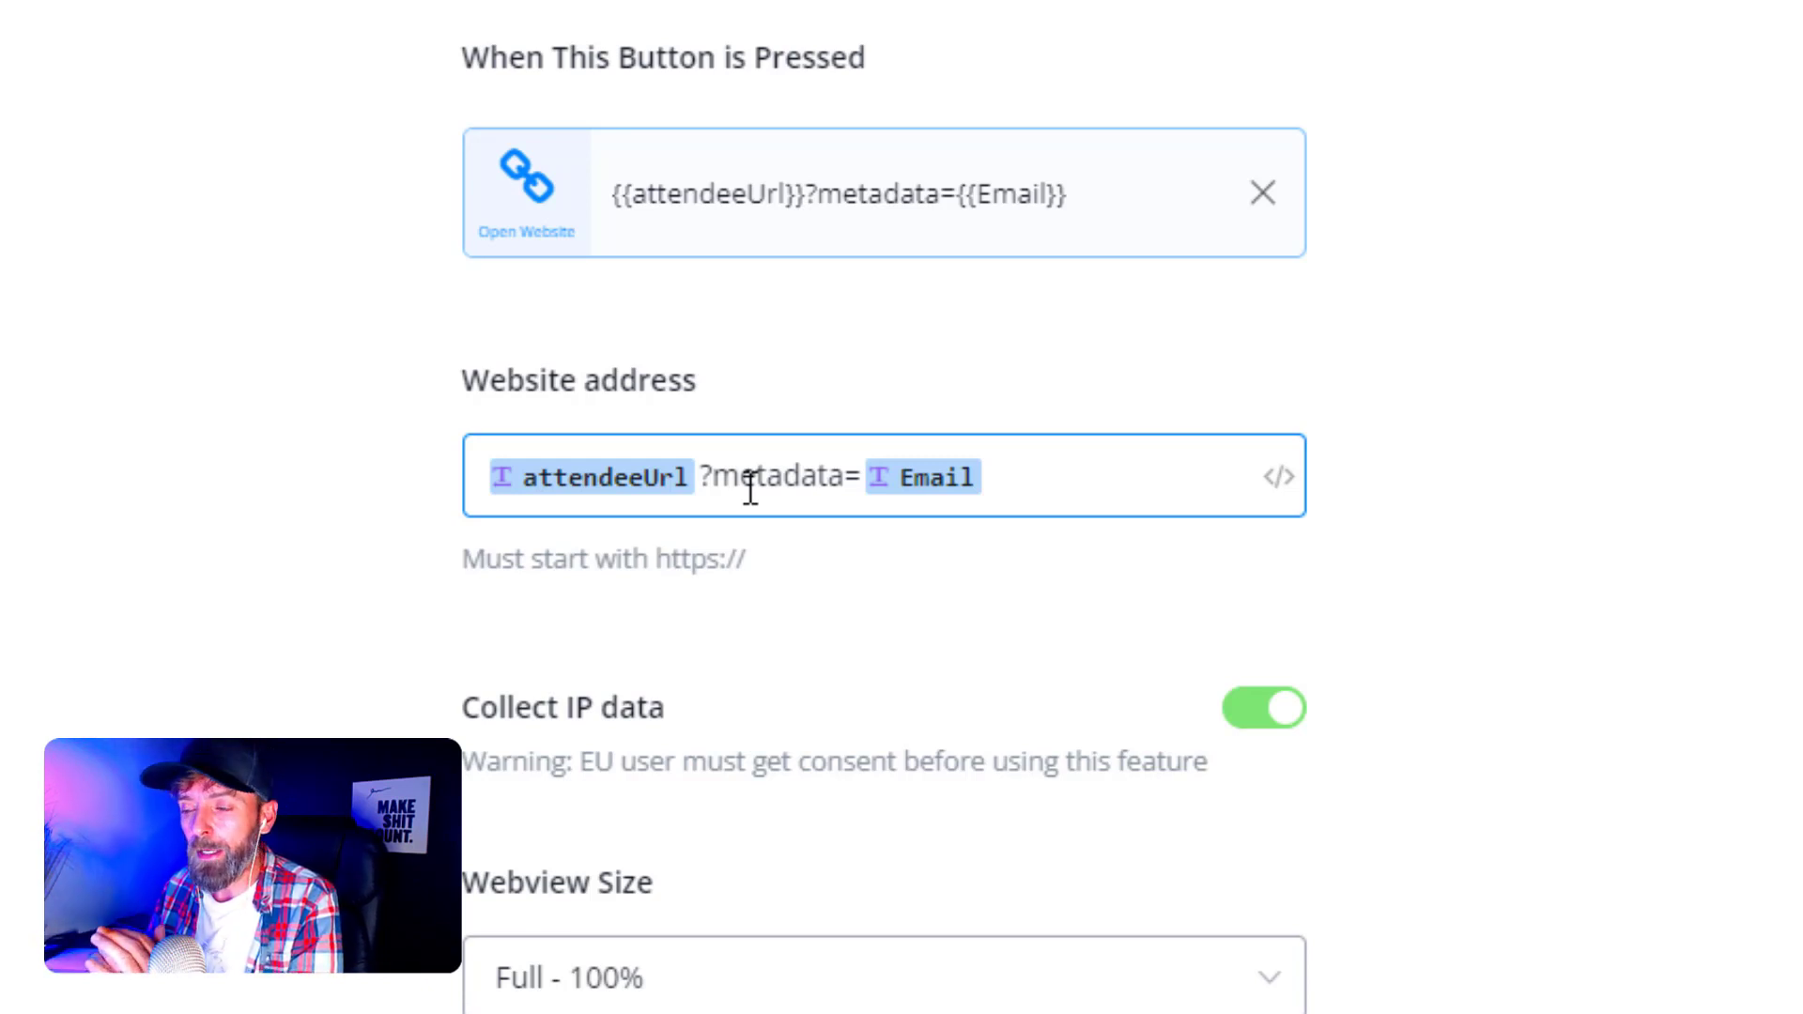
left_click(664, 611)
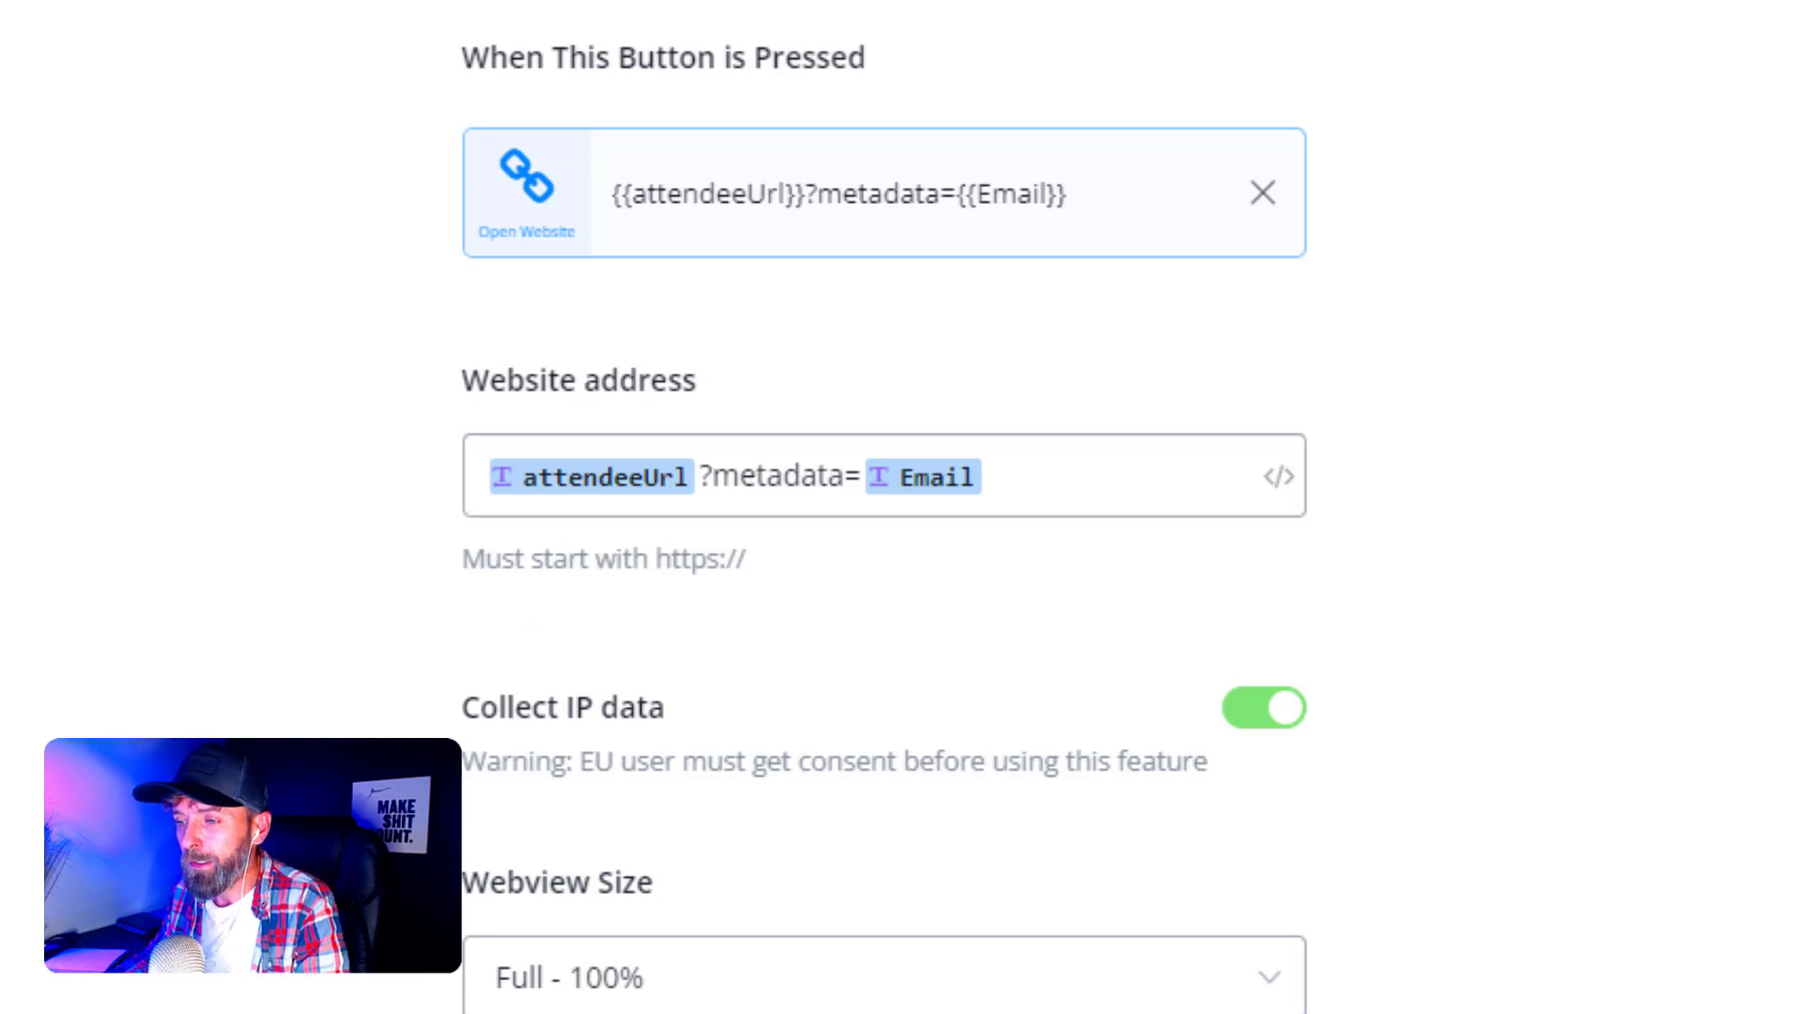
left_click(571, 479)
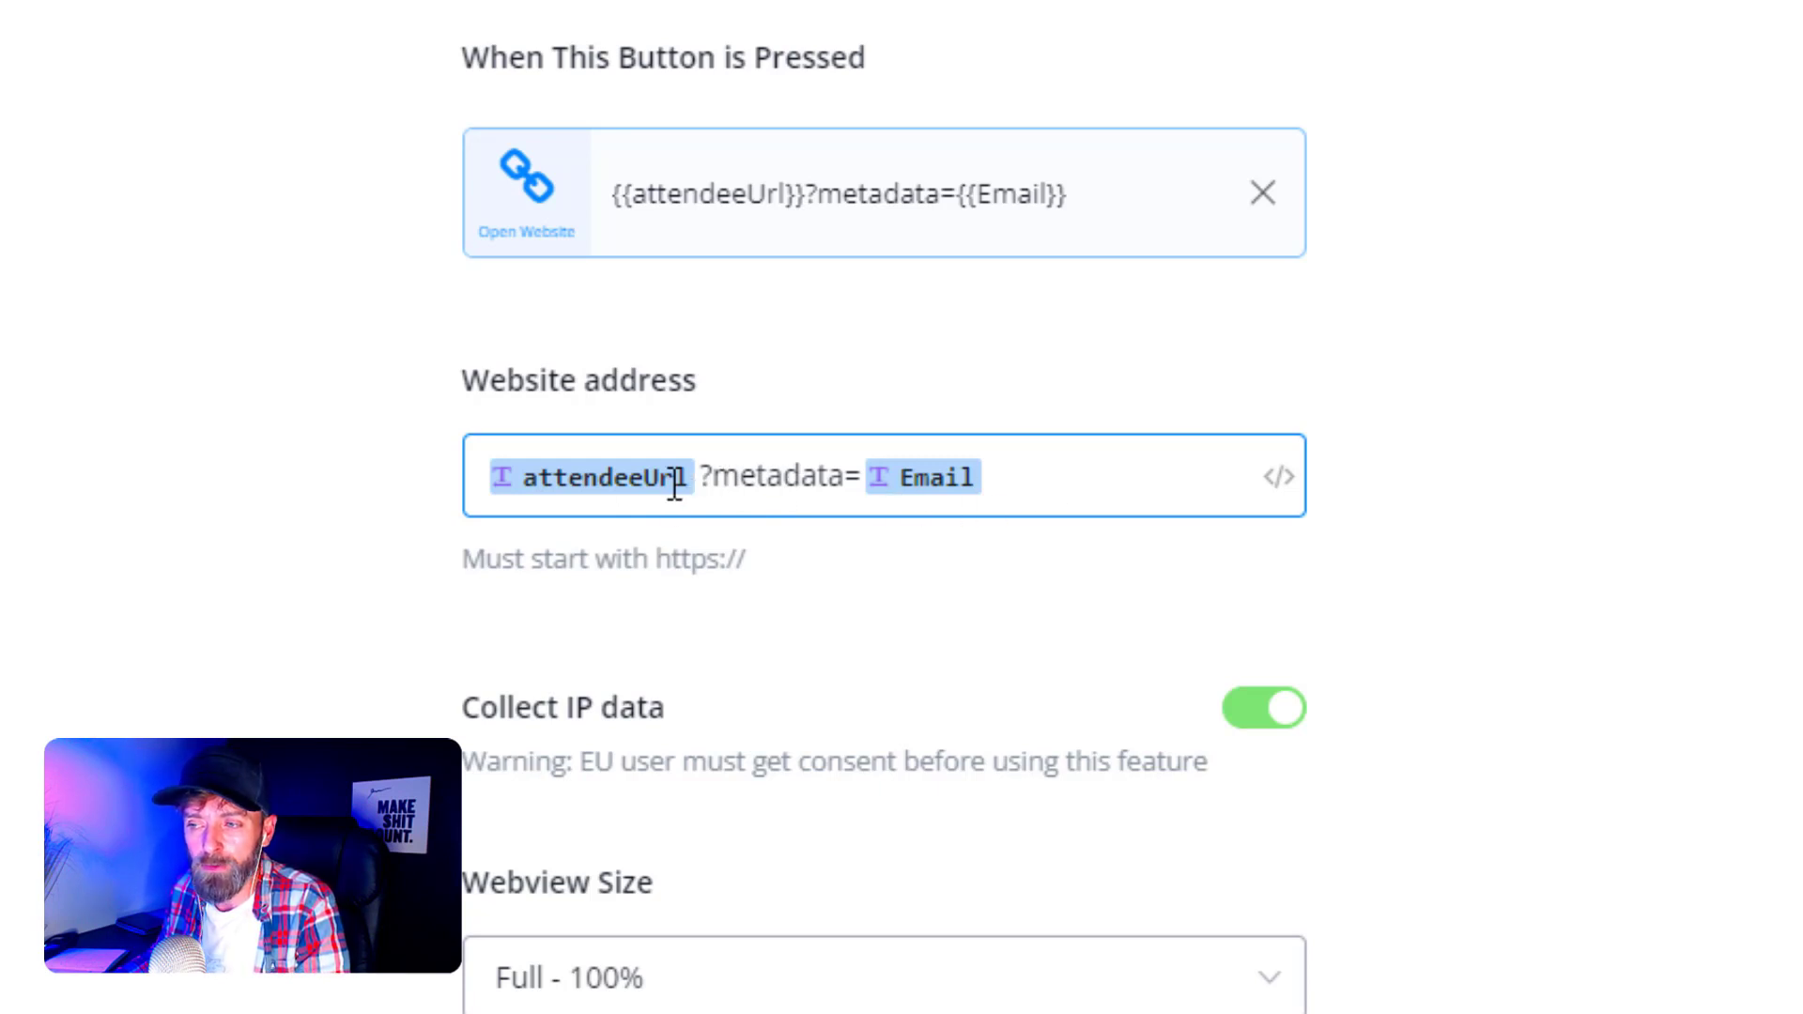
left_click(143, 537)
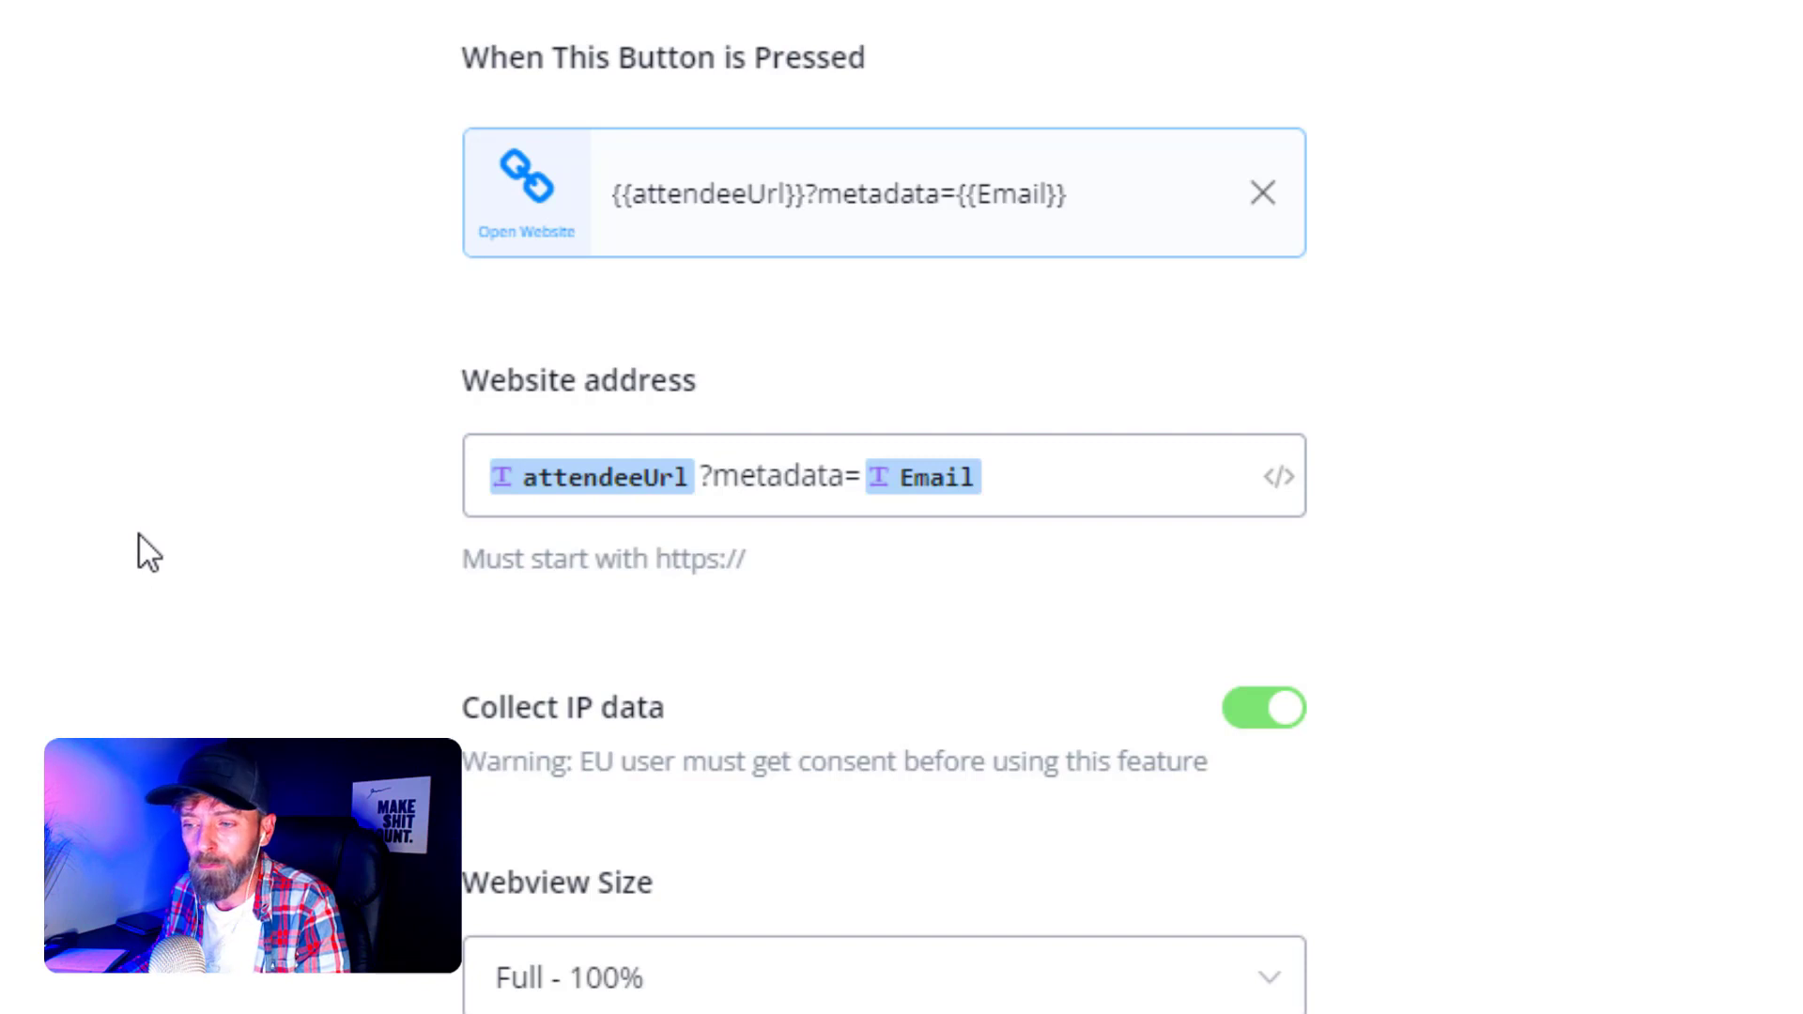
left_click(617, 986)
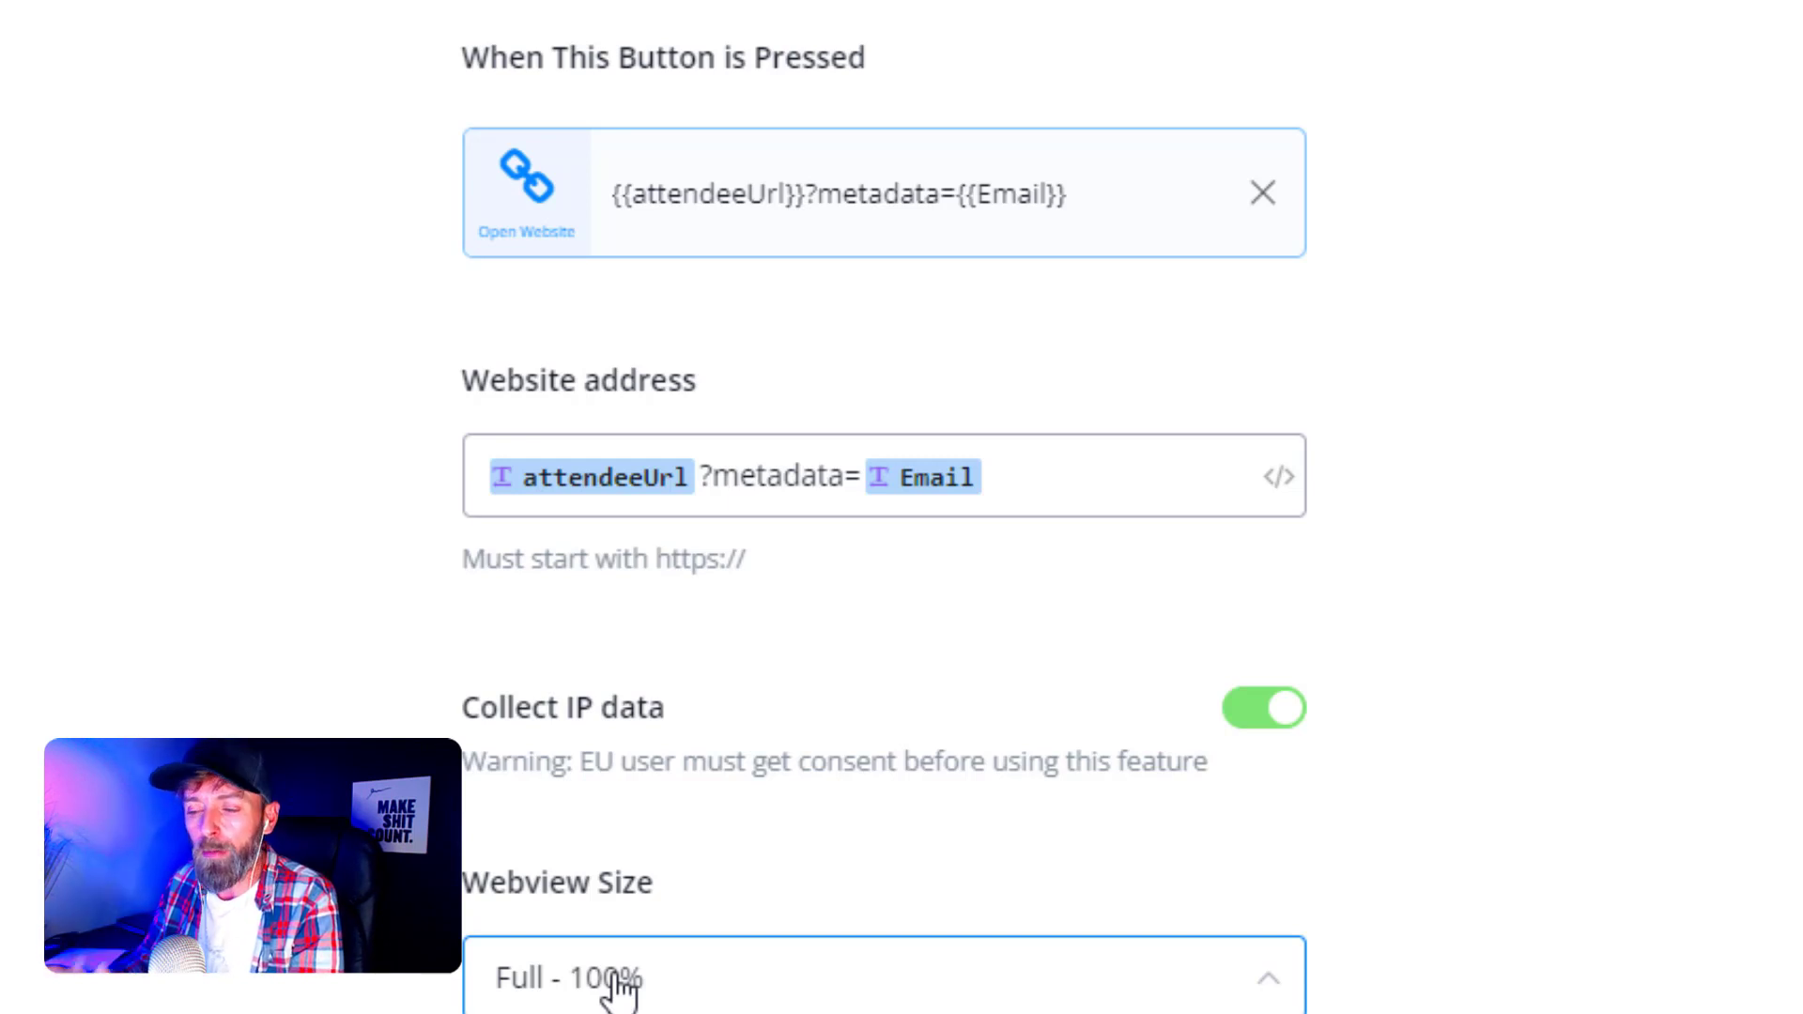
left_click(234, 974)
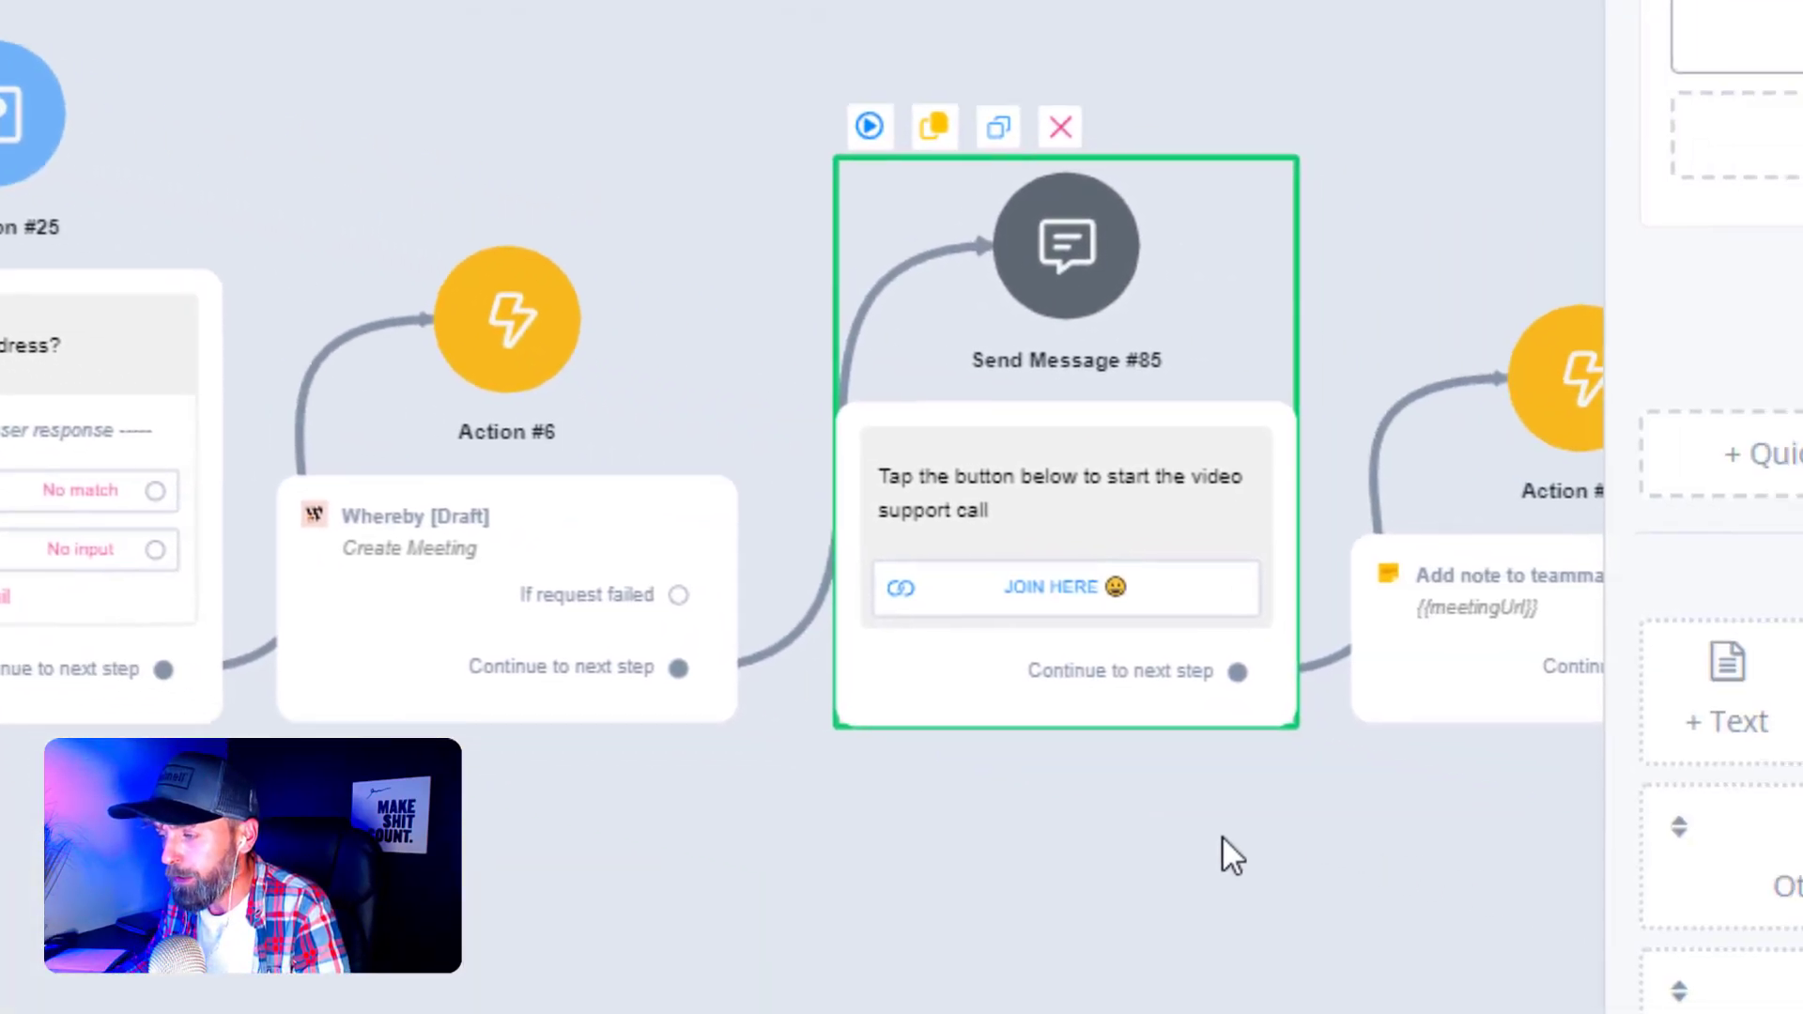
- Review Action #115's Add note to teammates {{meetingUrl}} step
scroll(606, 799, "right", 8)
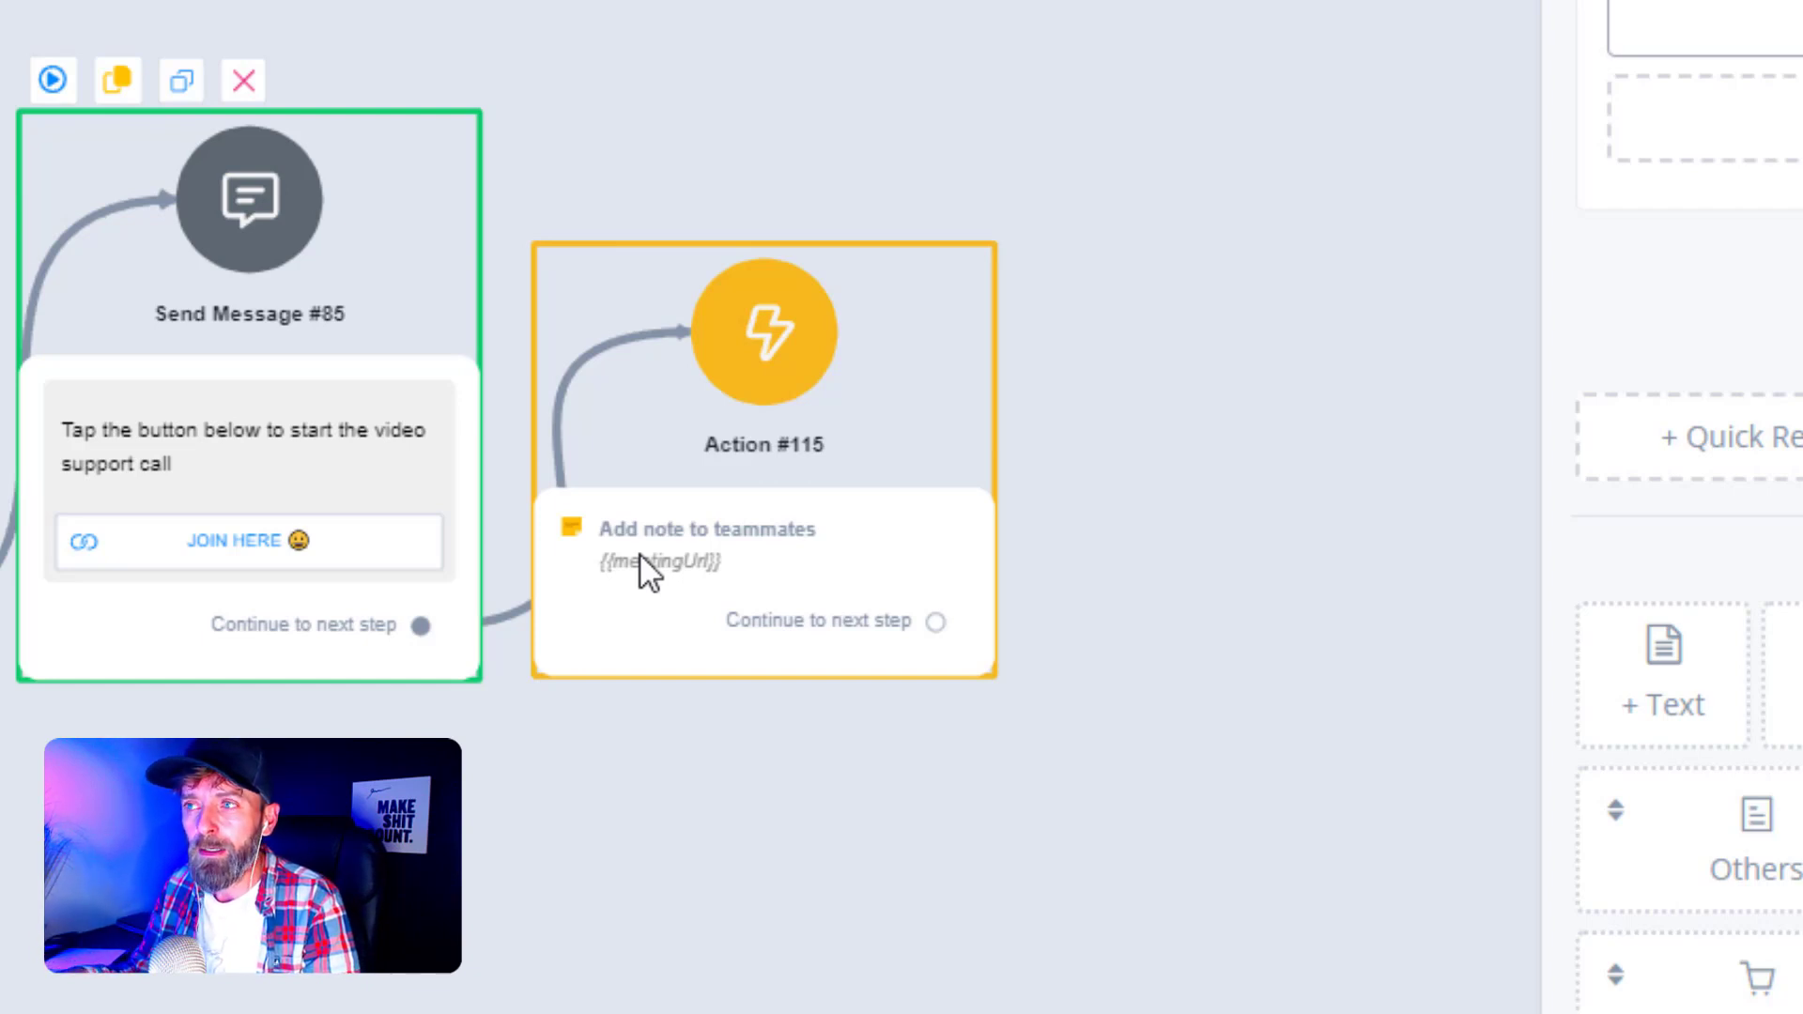
left_click(550, 258)
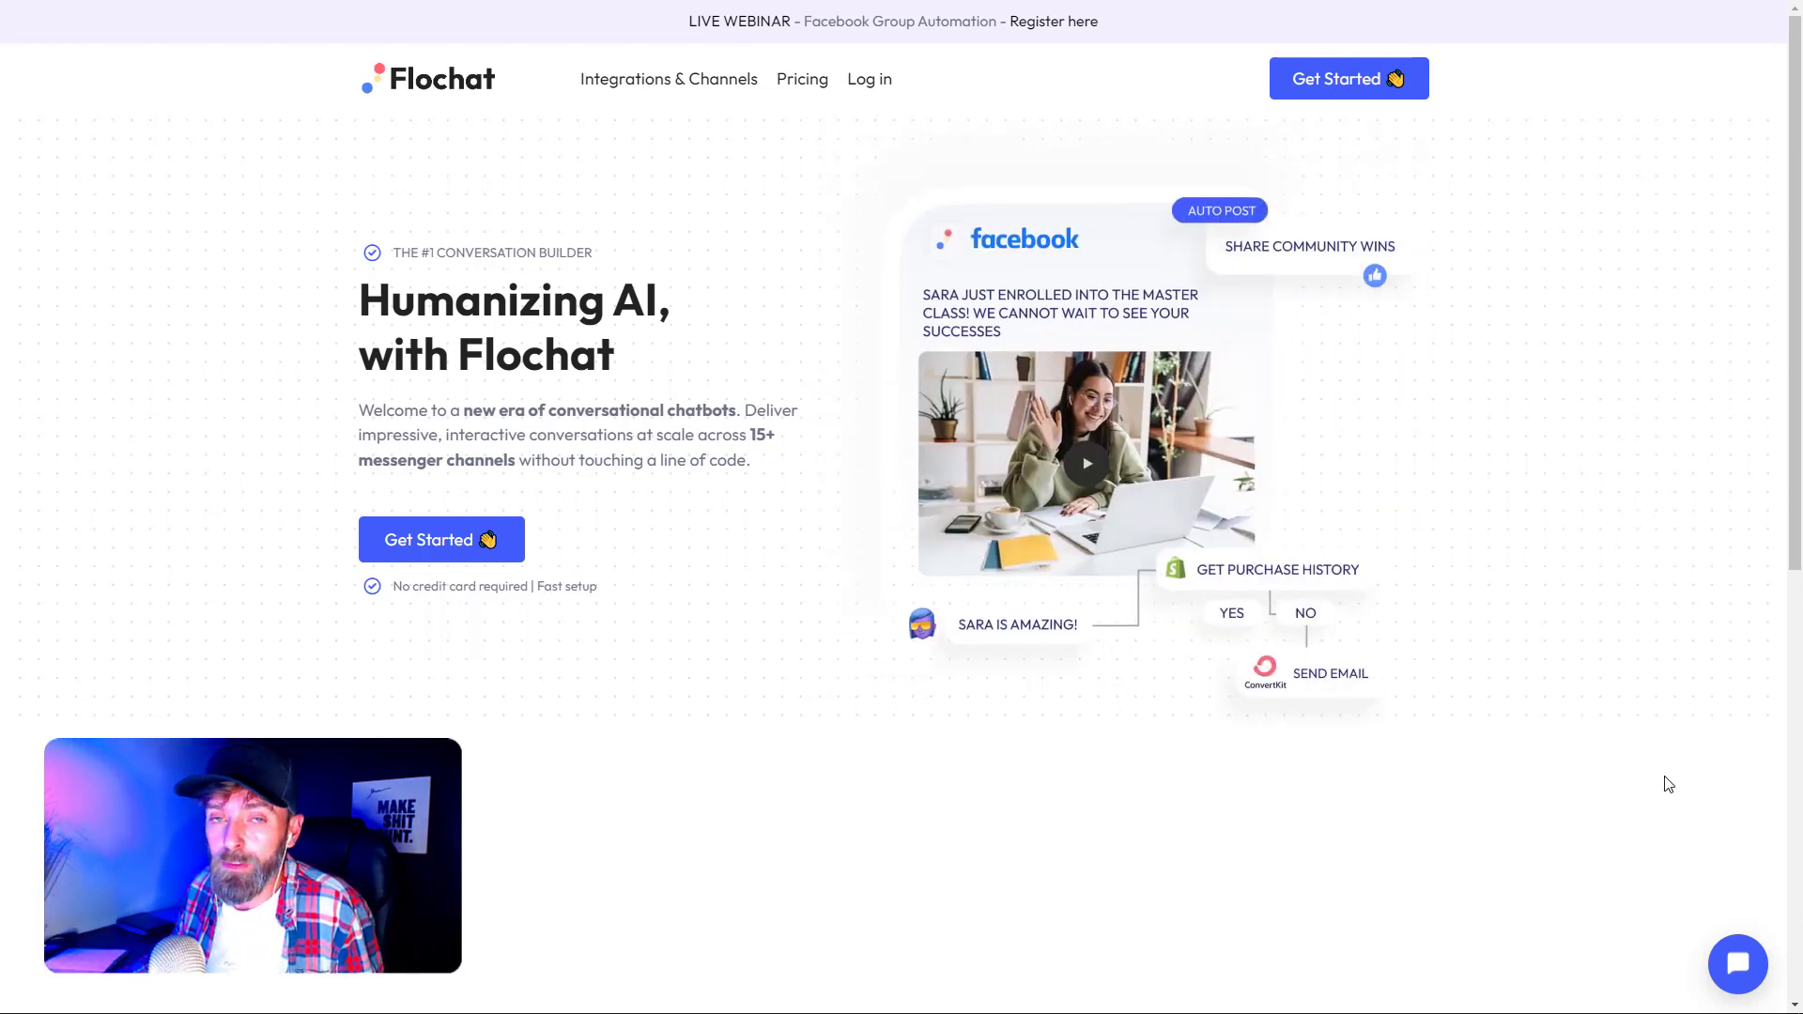
- In the website chat widget, submit an email address and choose JOIN HERE
left_click(1730, 976)
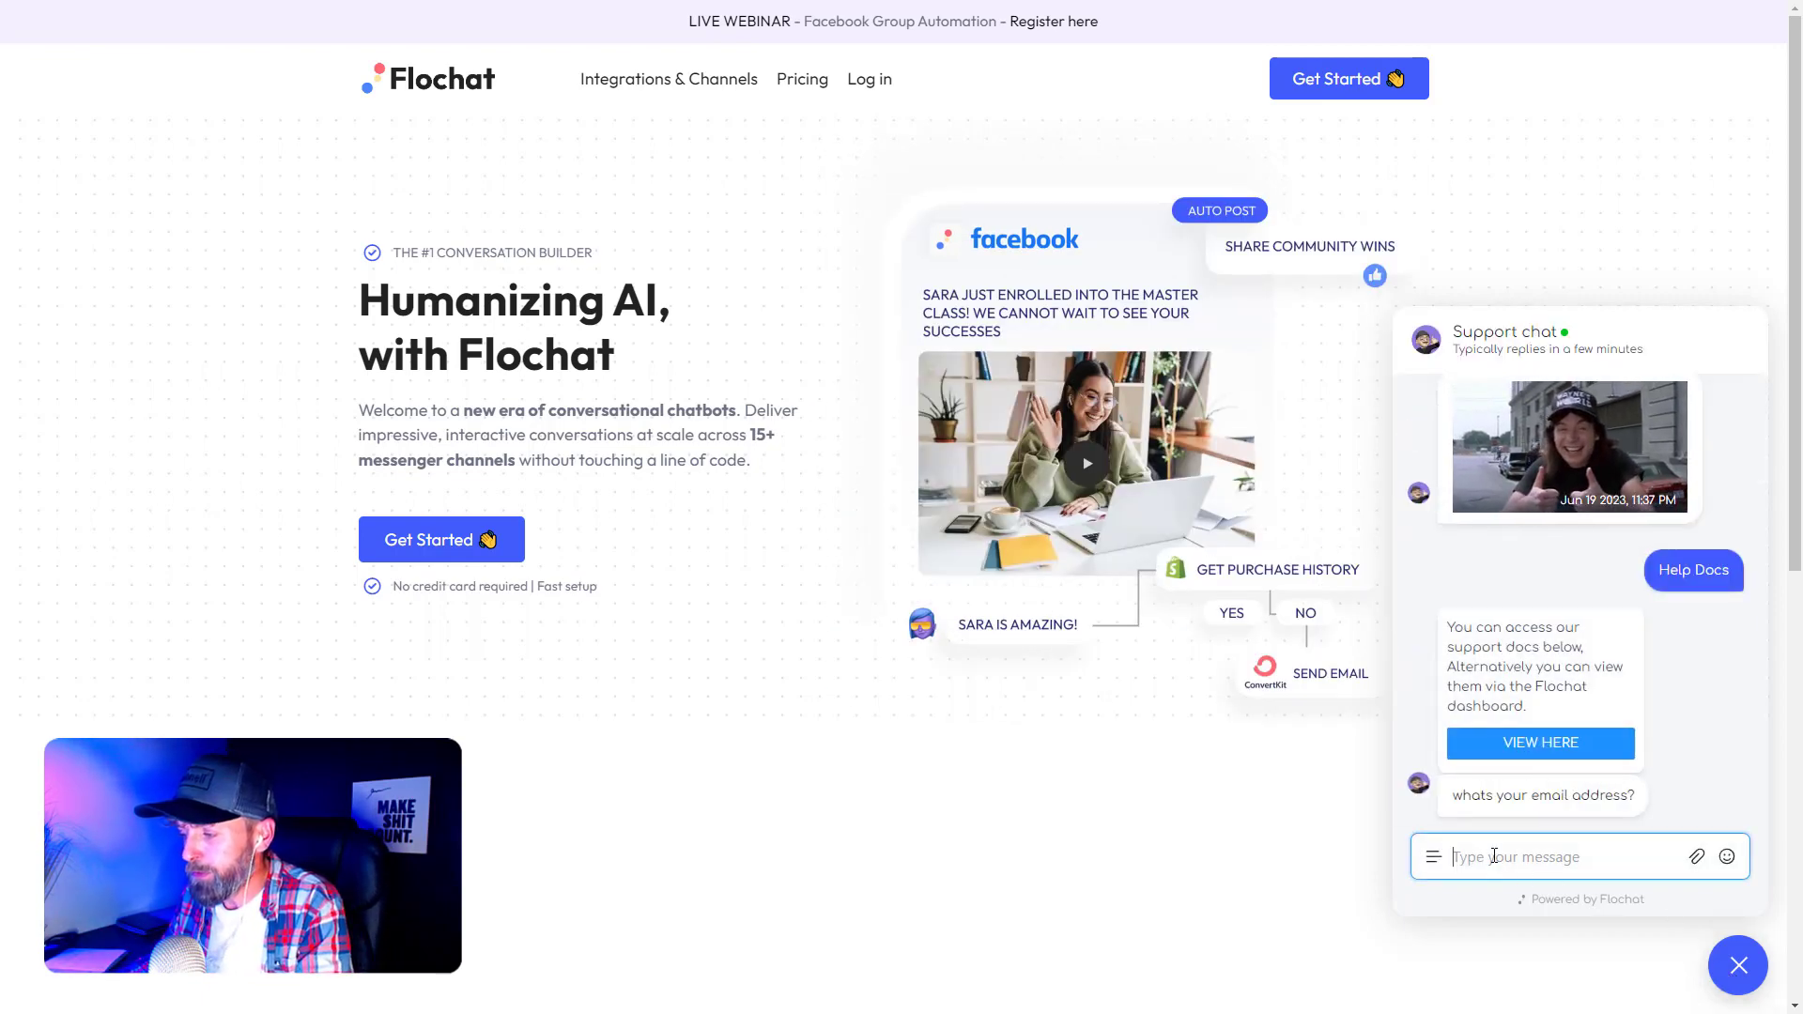
key("ctrl+v")
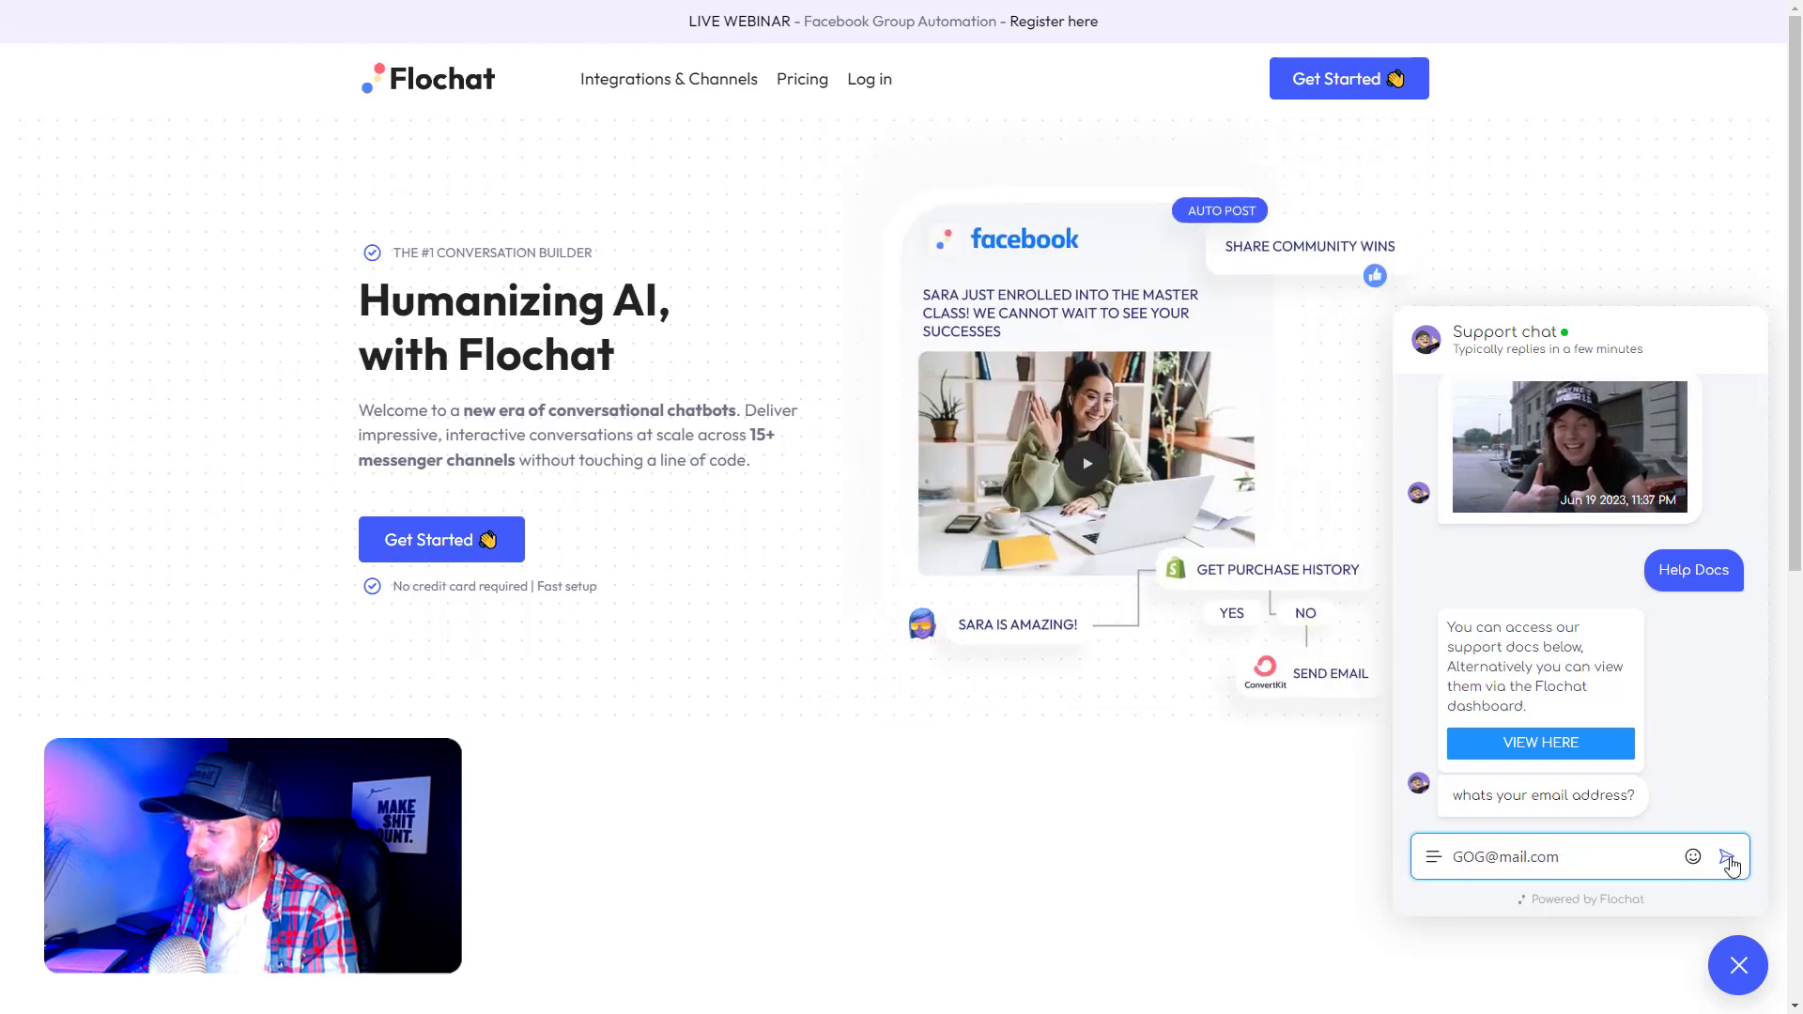
key("Return")
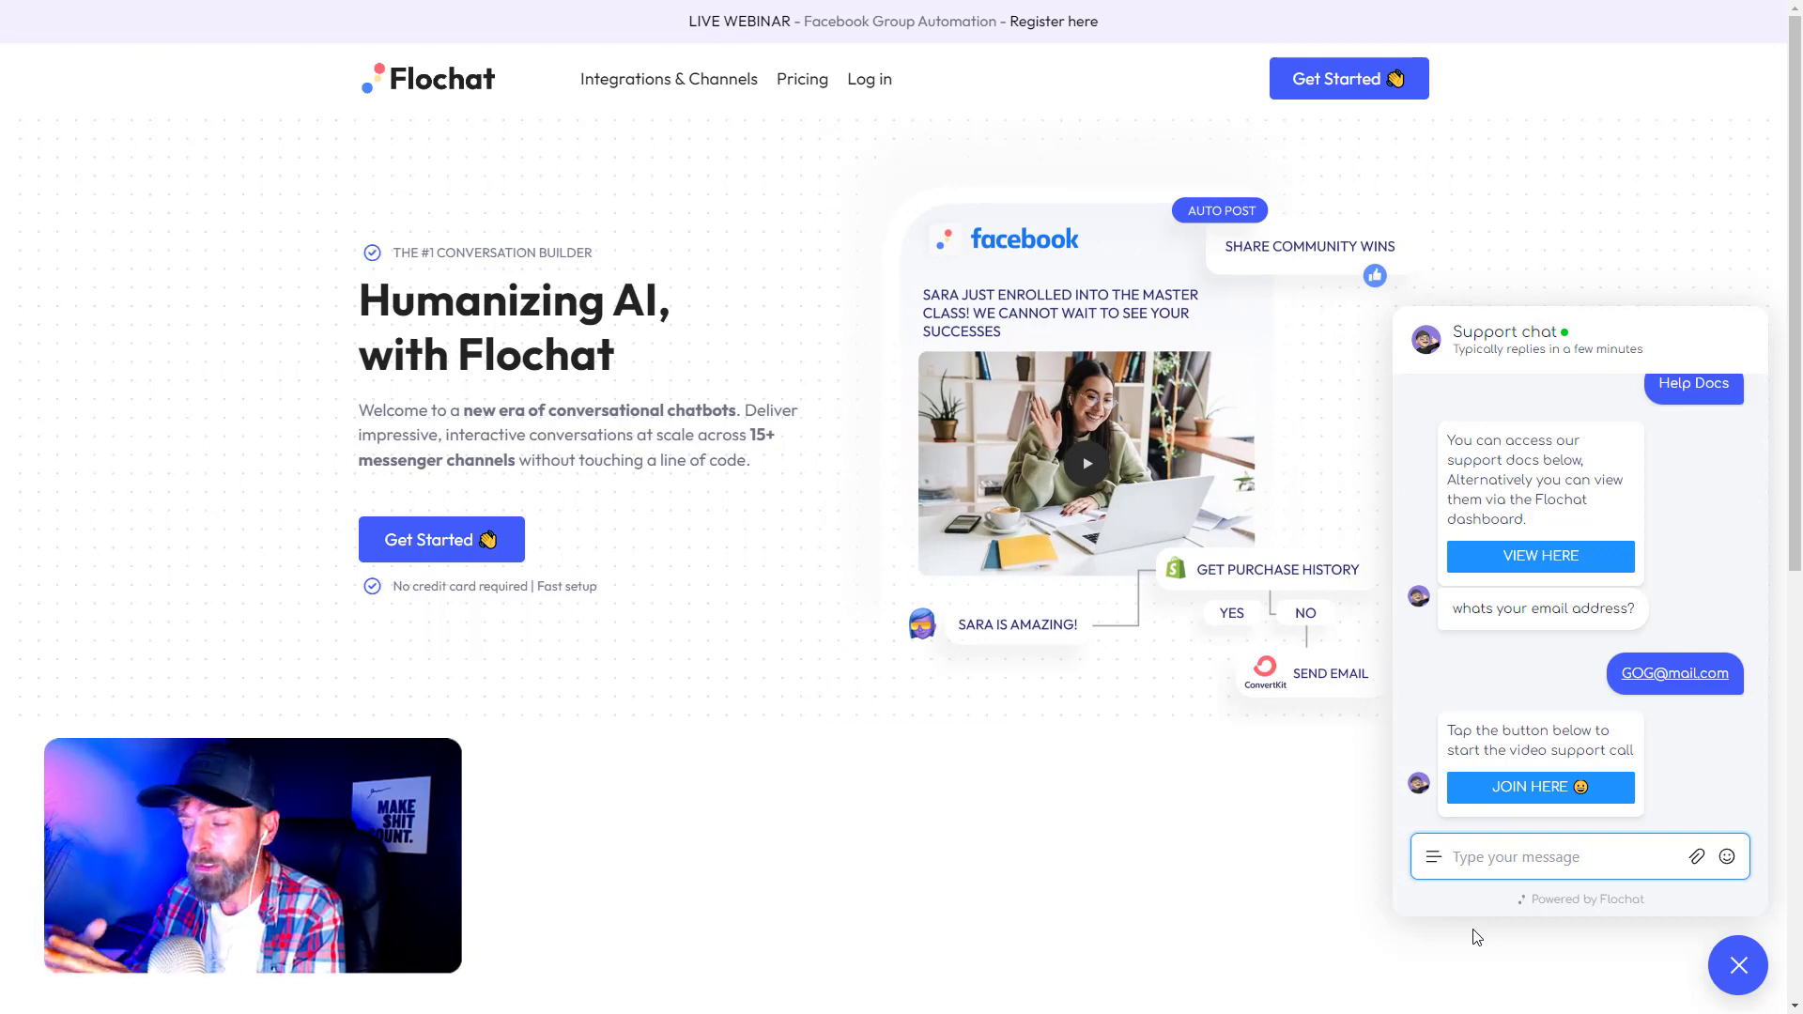
left_click(1577, 787)
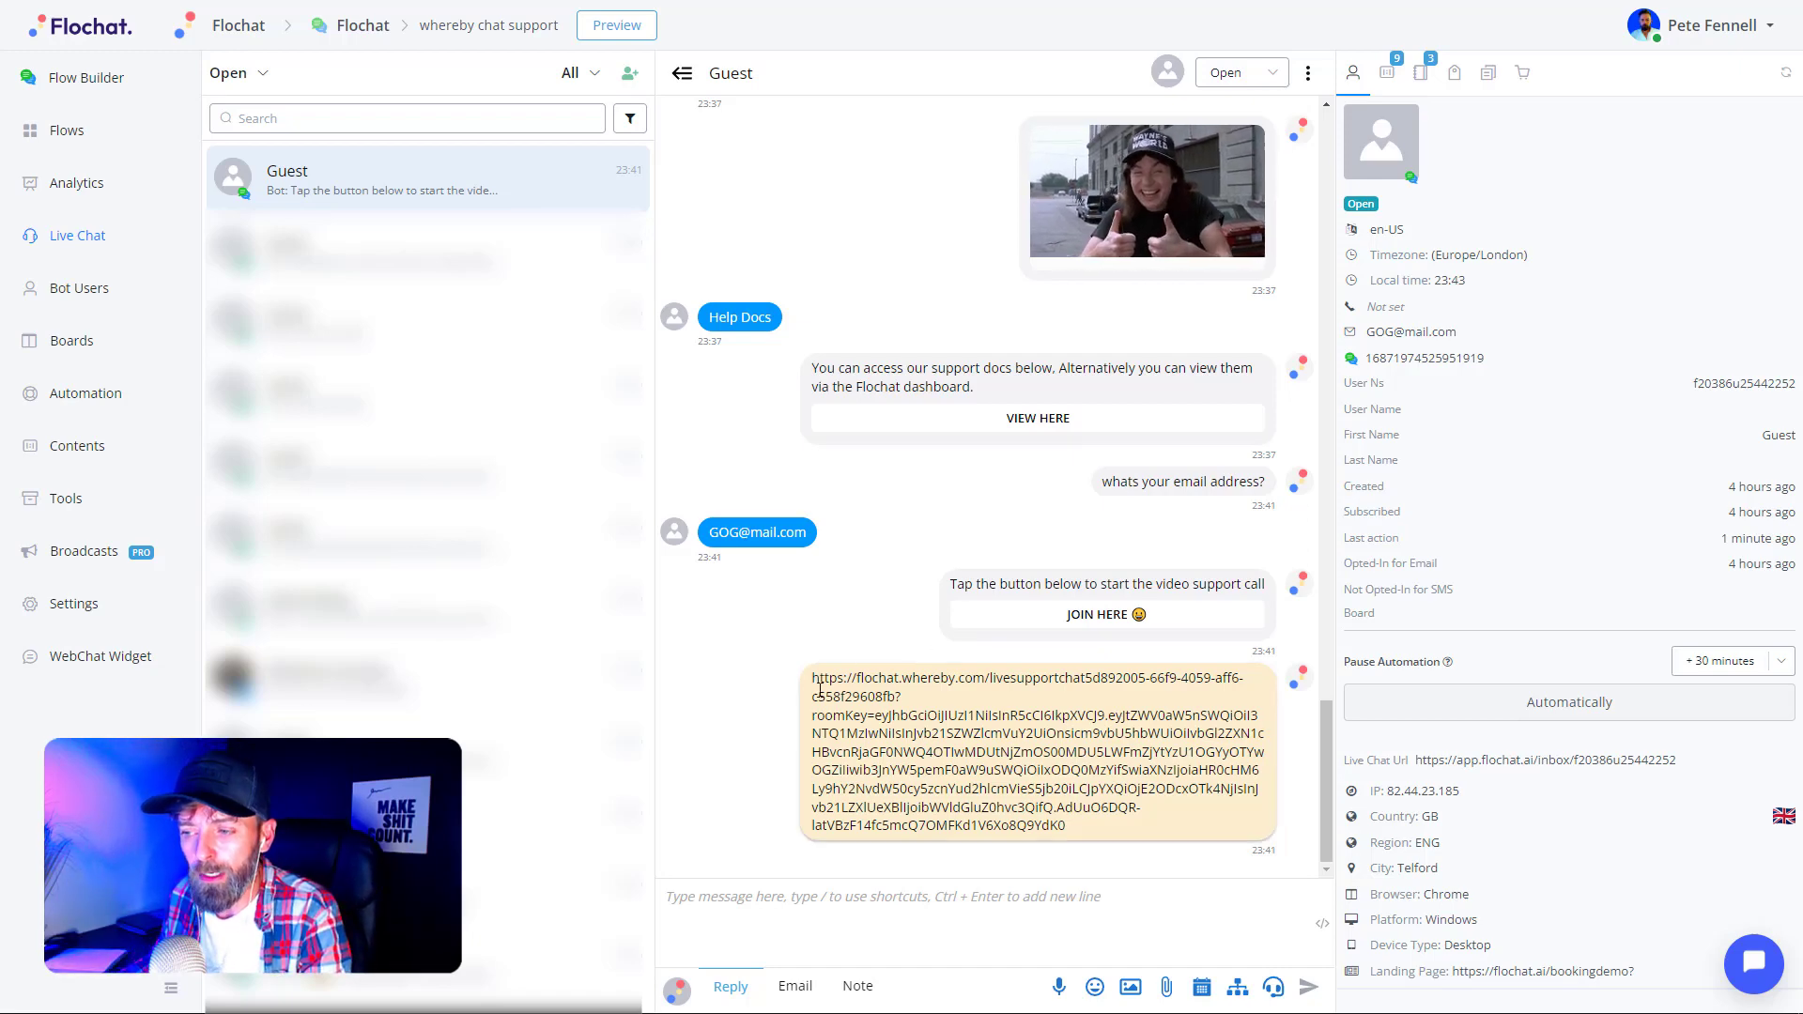
- Select the whereby.com meeting link in the Guest conversation's last message
left_click_drag(813, 678, 1069, 826)
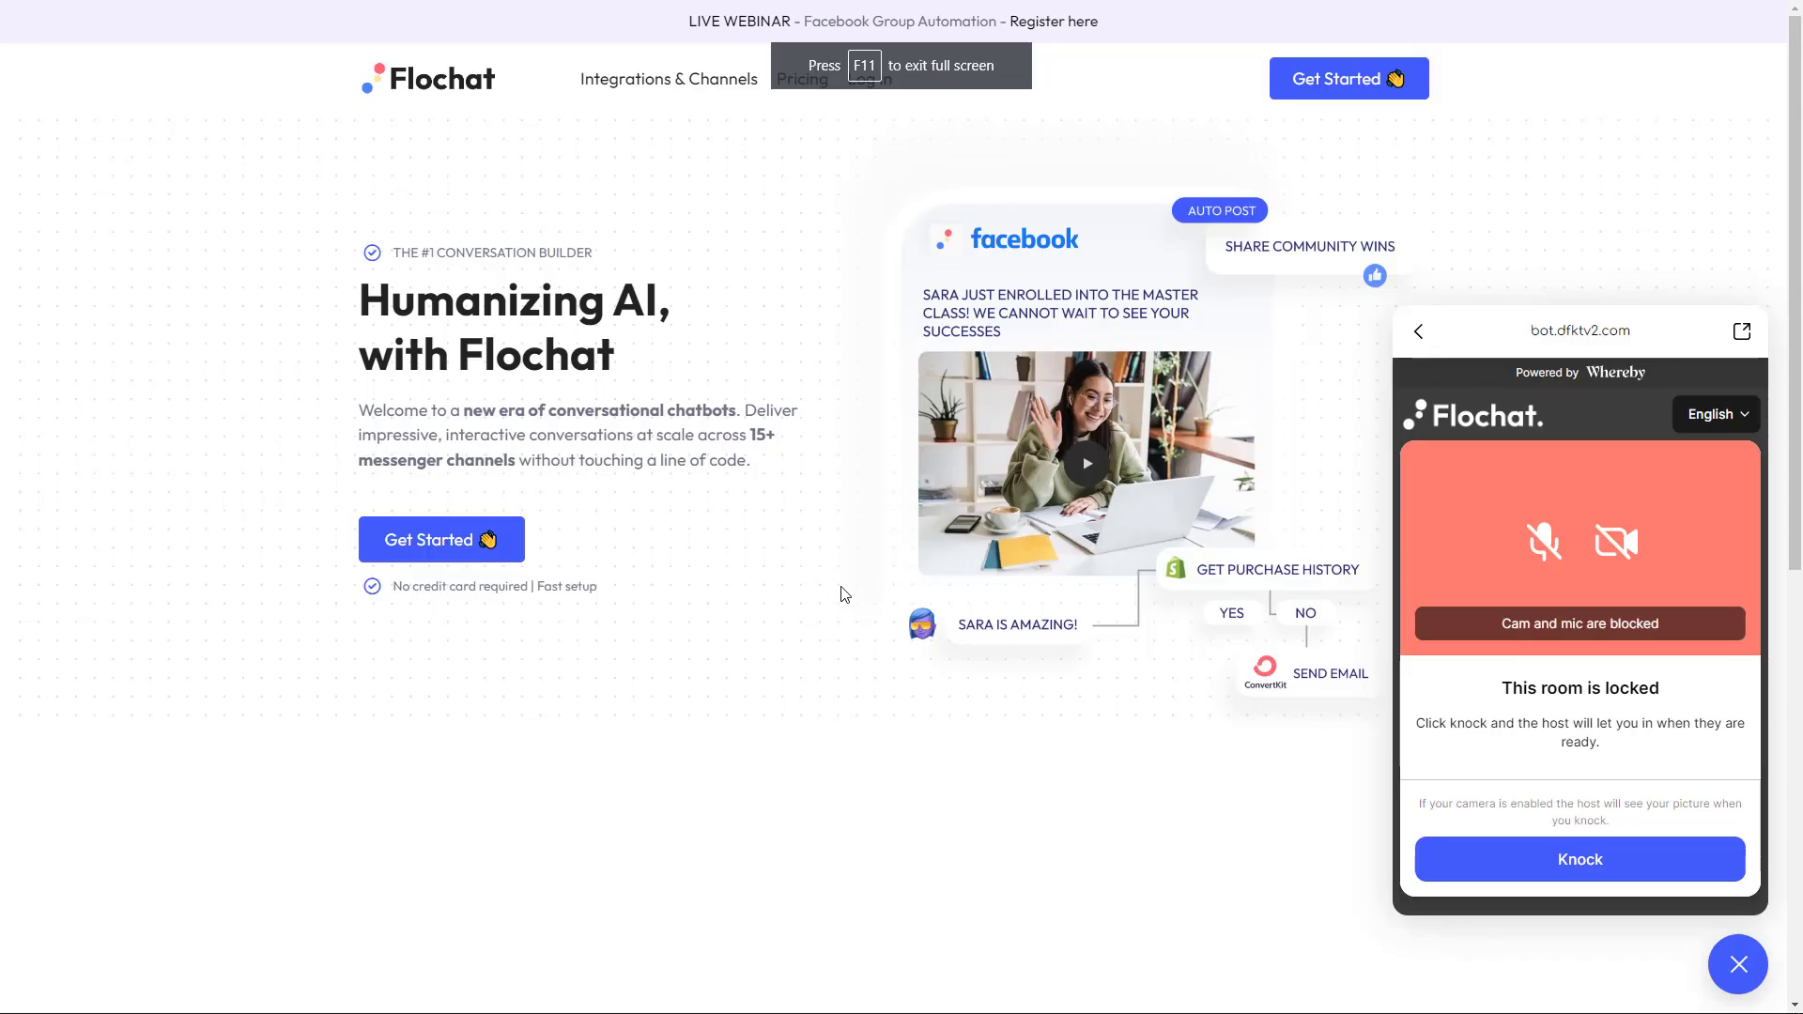
- Knock from the chat widget to request entry to the locked Whereby room
left_click(1580, 858)
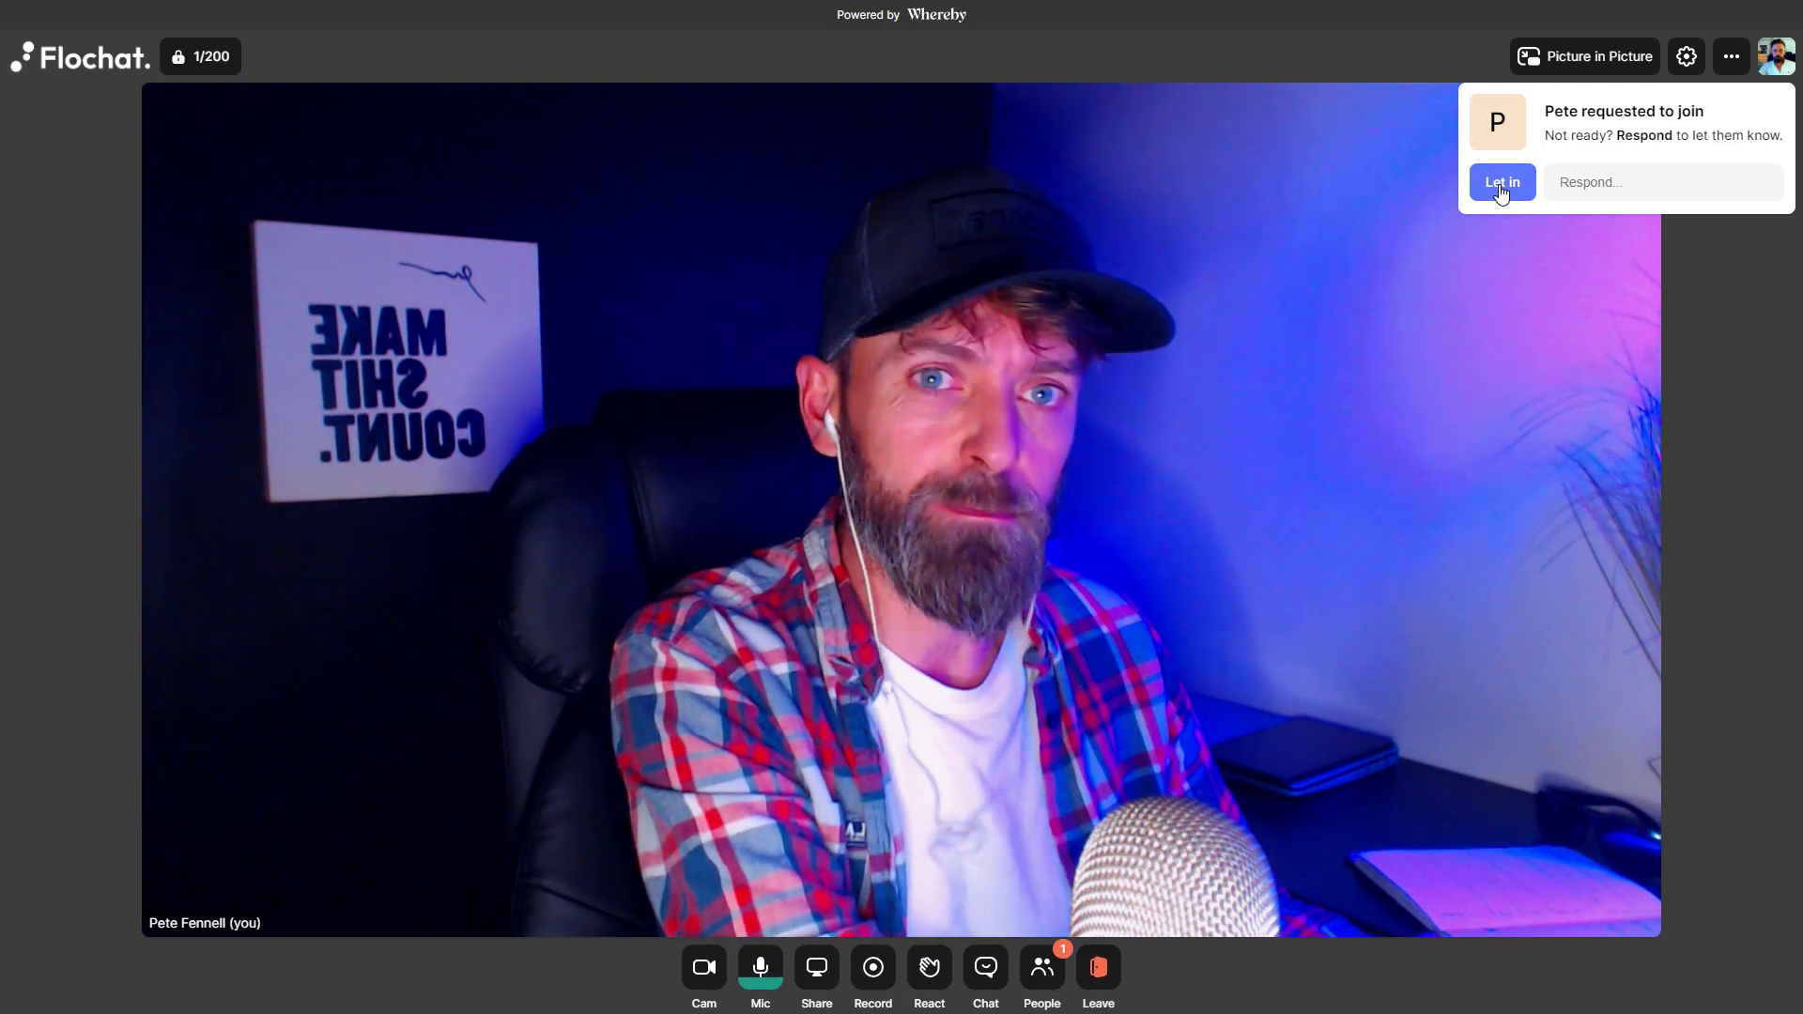
- Let the knocking guest into the Whereby host room
left_click(1502, 184)
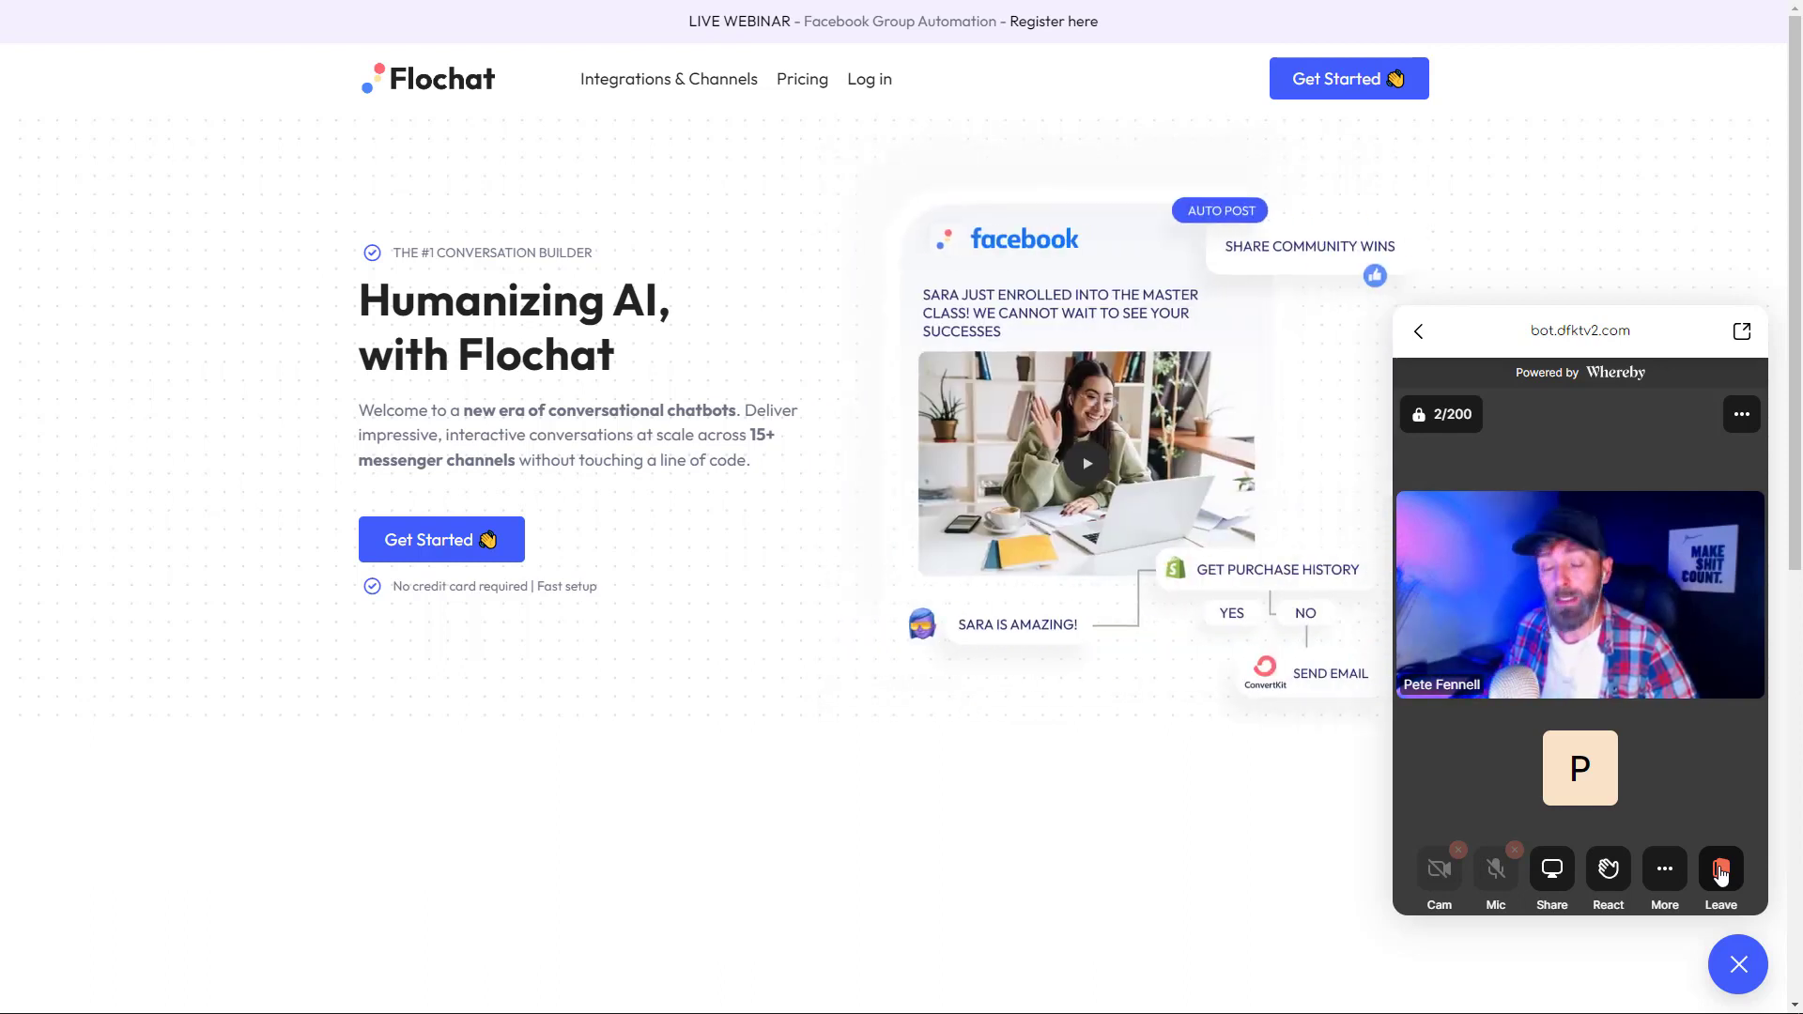
- Leave the embedded Whereby call in the chat widget
left_click(1720, 872)
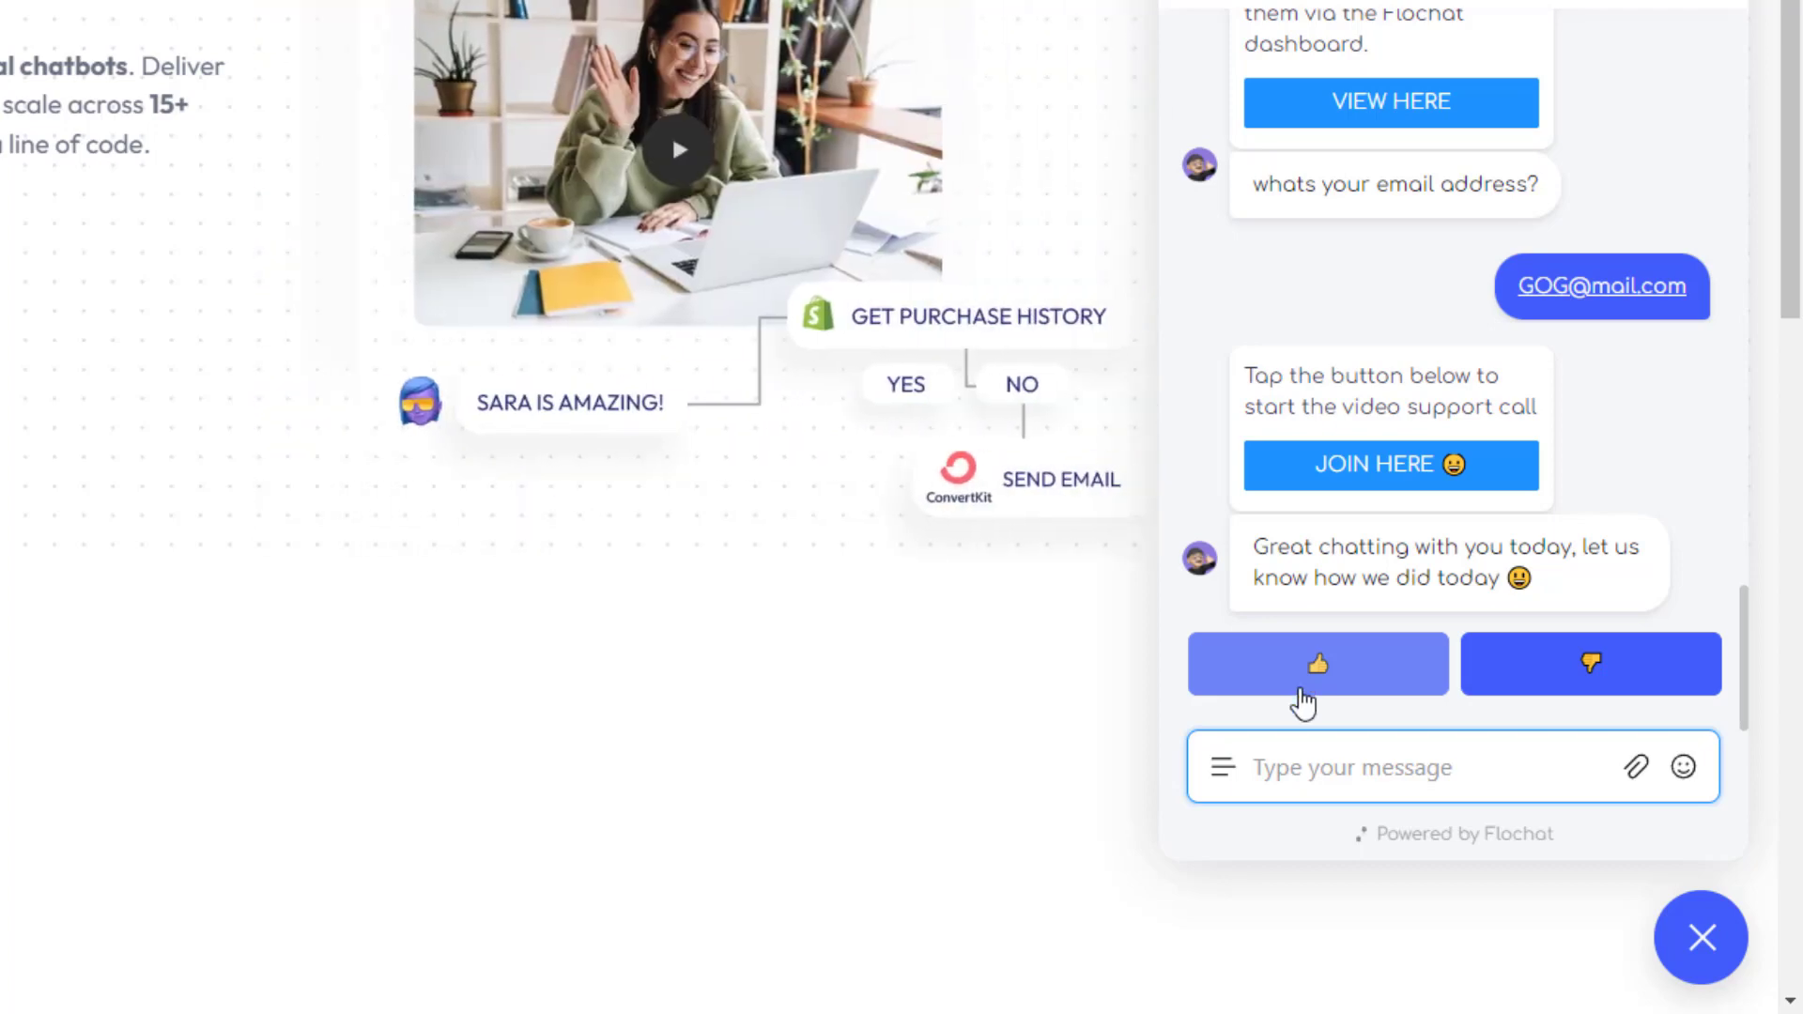
- Rate the 'Great chatting with you today' feedback with a thumbs-up
left_click(1315, 683)
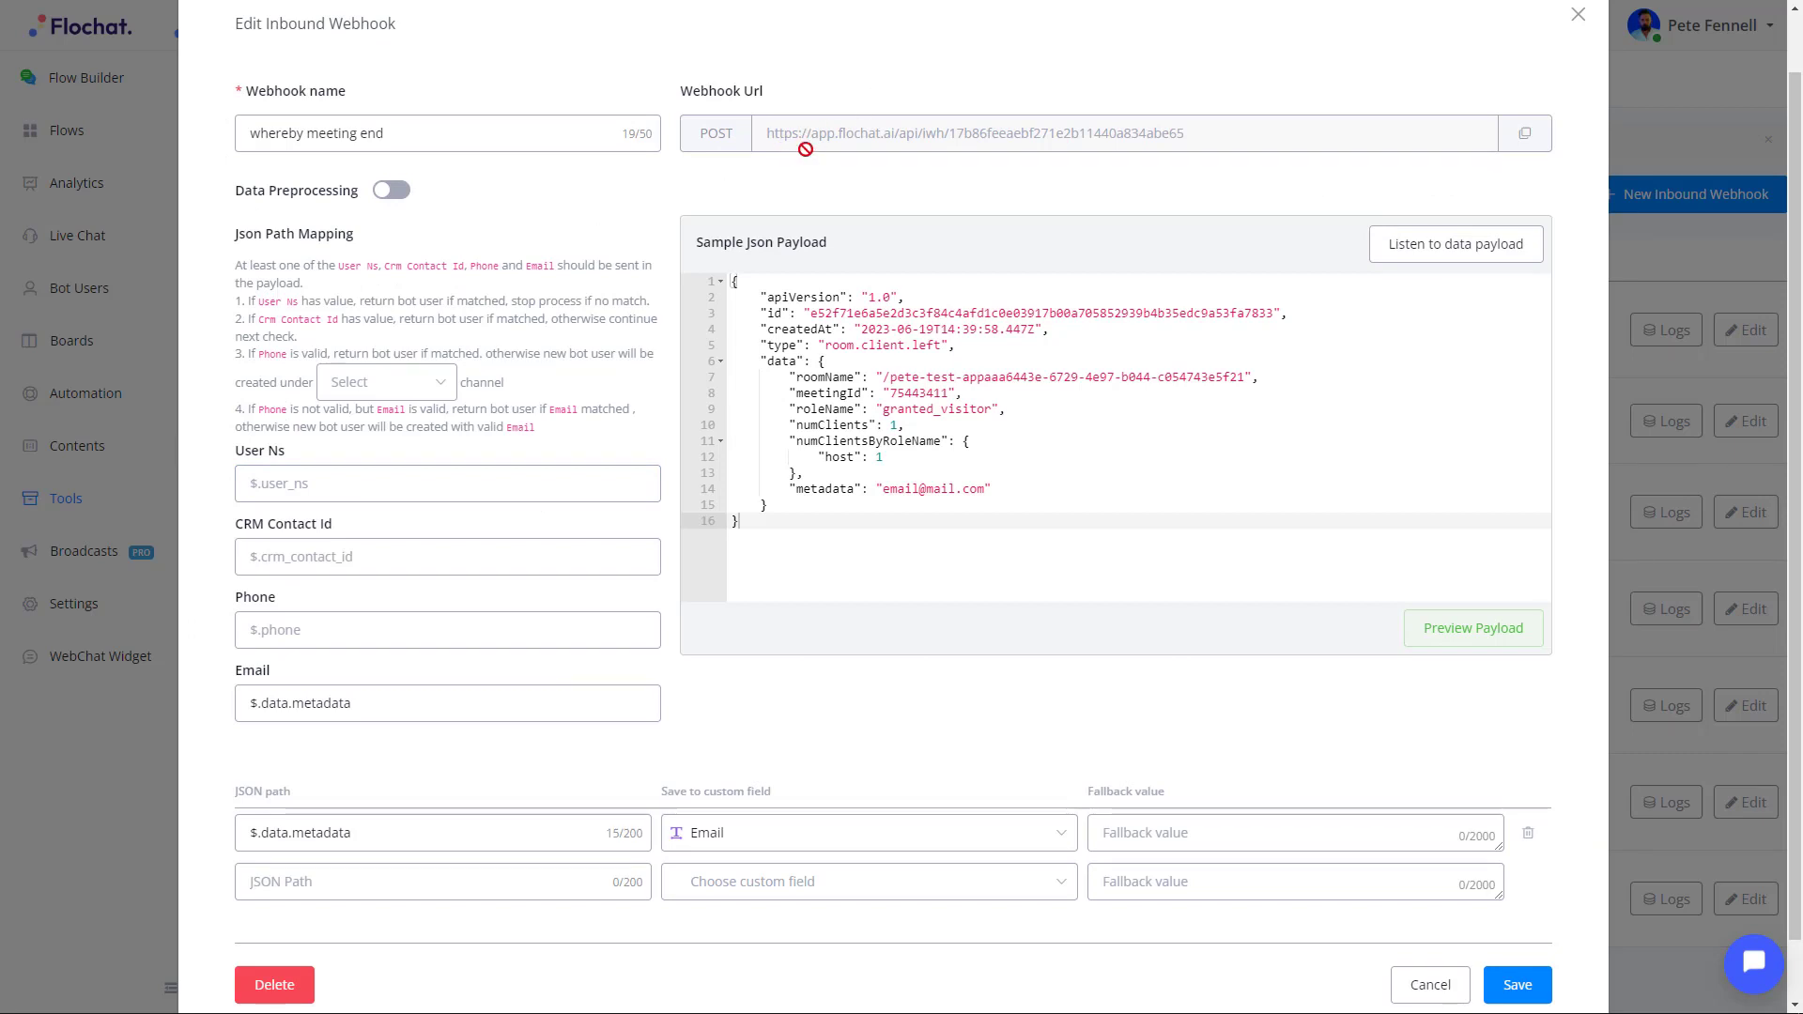
- Copy the webhook URL and map Email to $.data.metadata from the sample payload
left_click(1525, 134)
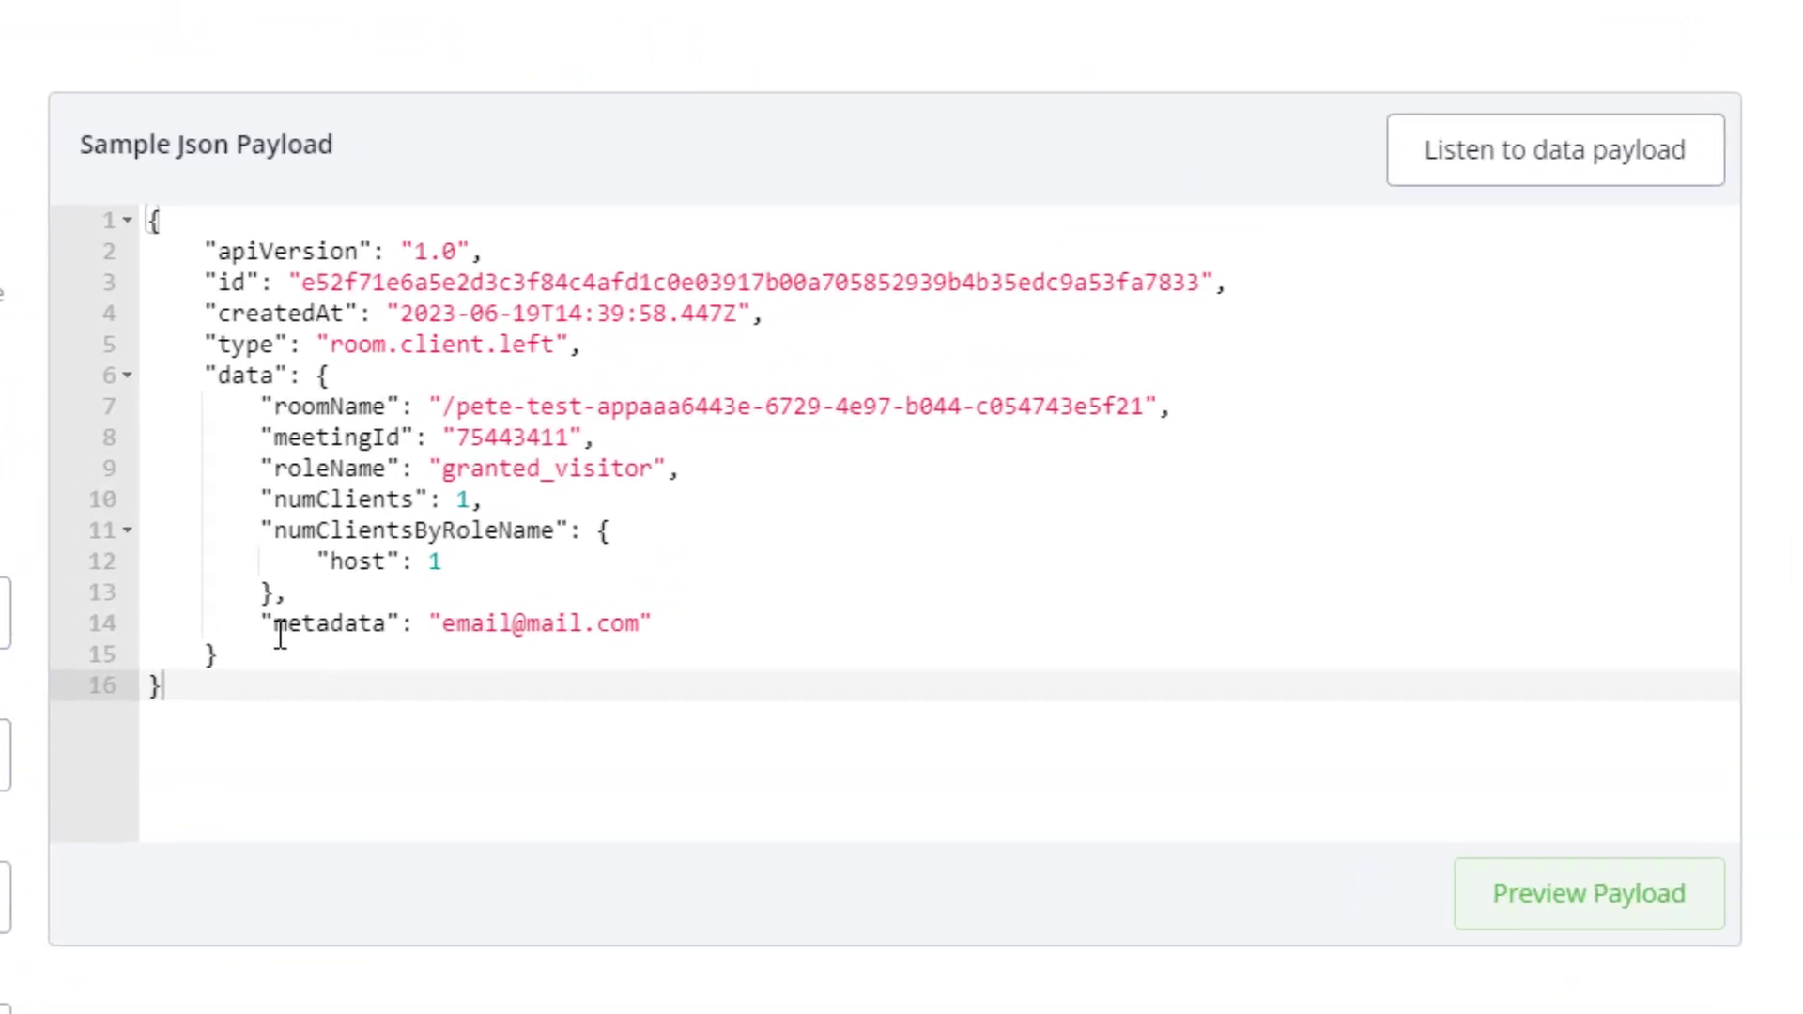
left_click(805, 489)
left_click_drag(313, 641, 366, 628)
left_click(287, 1011)
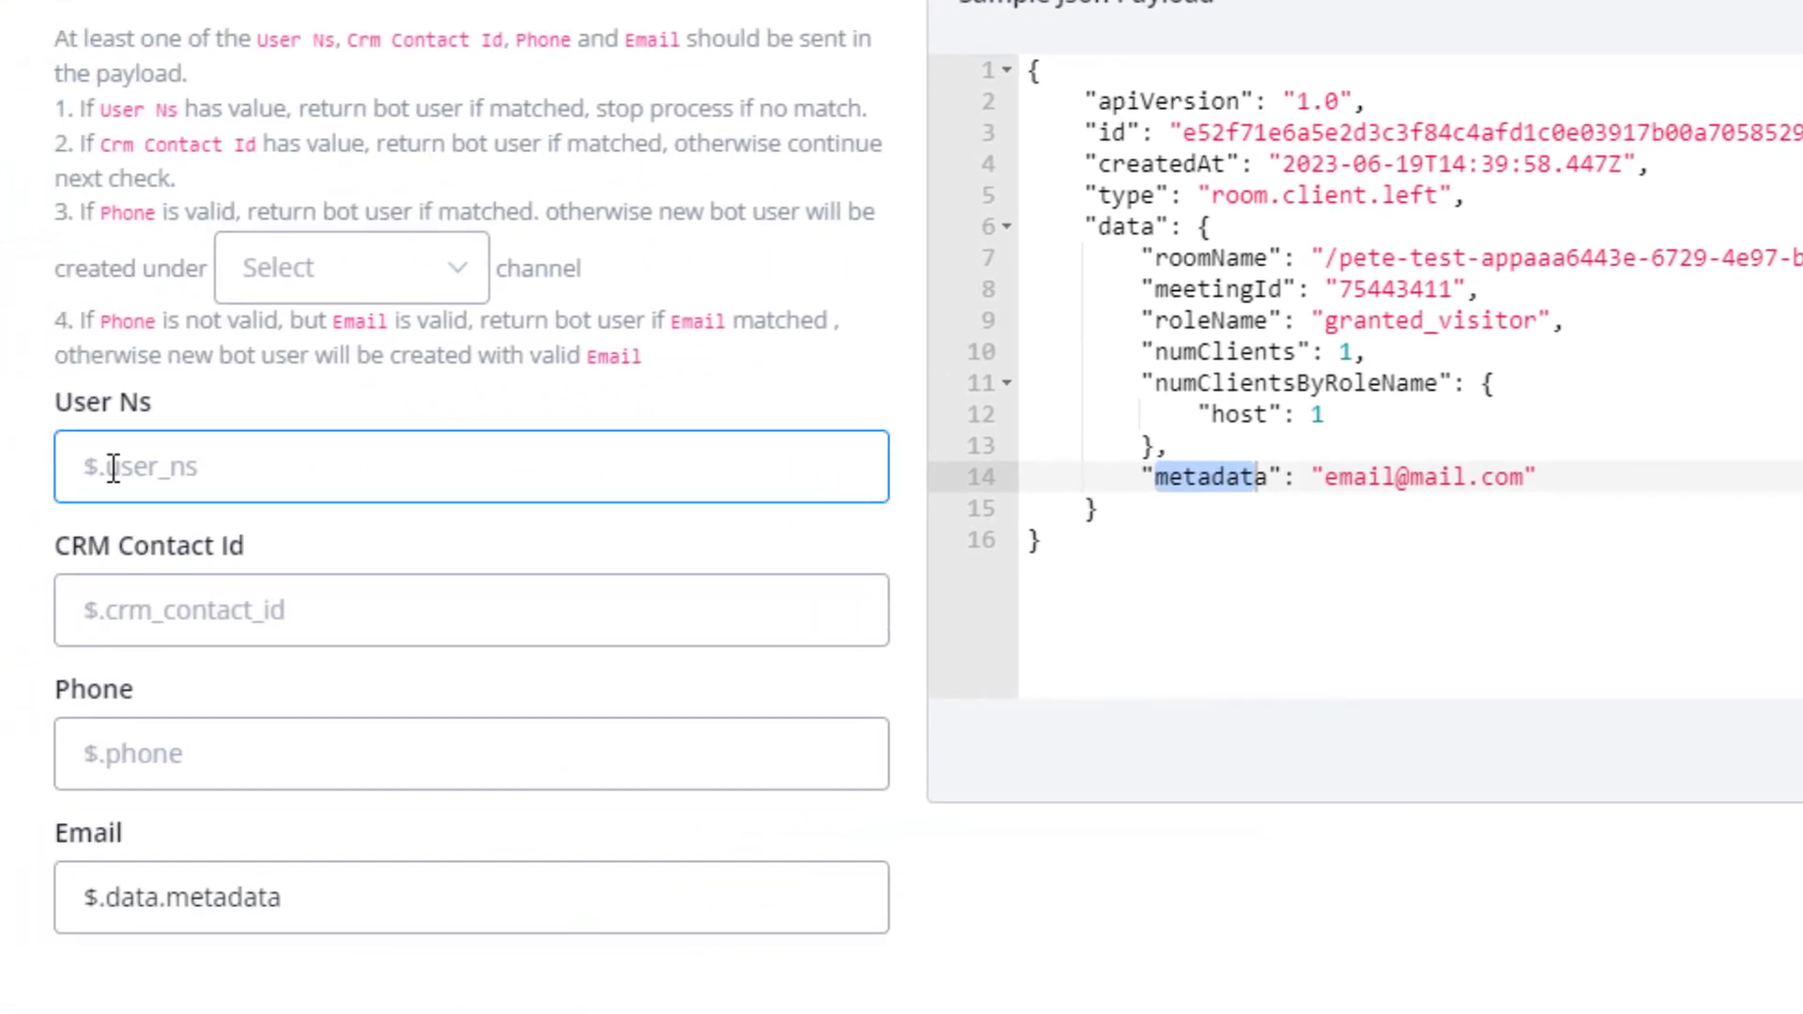
left_click(222, 606)
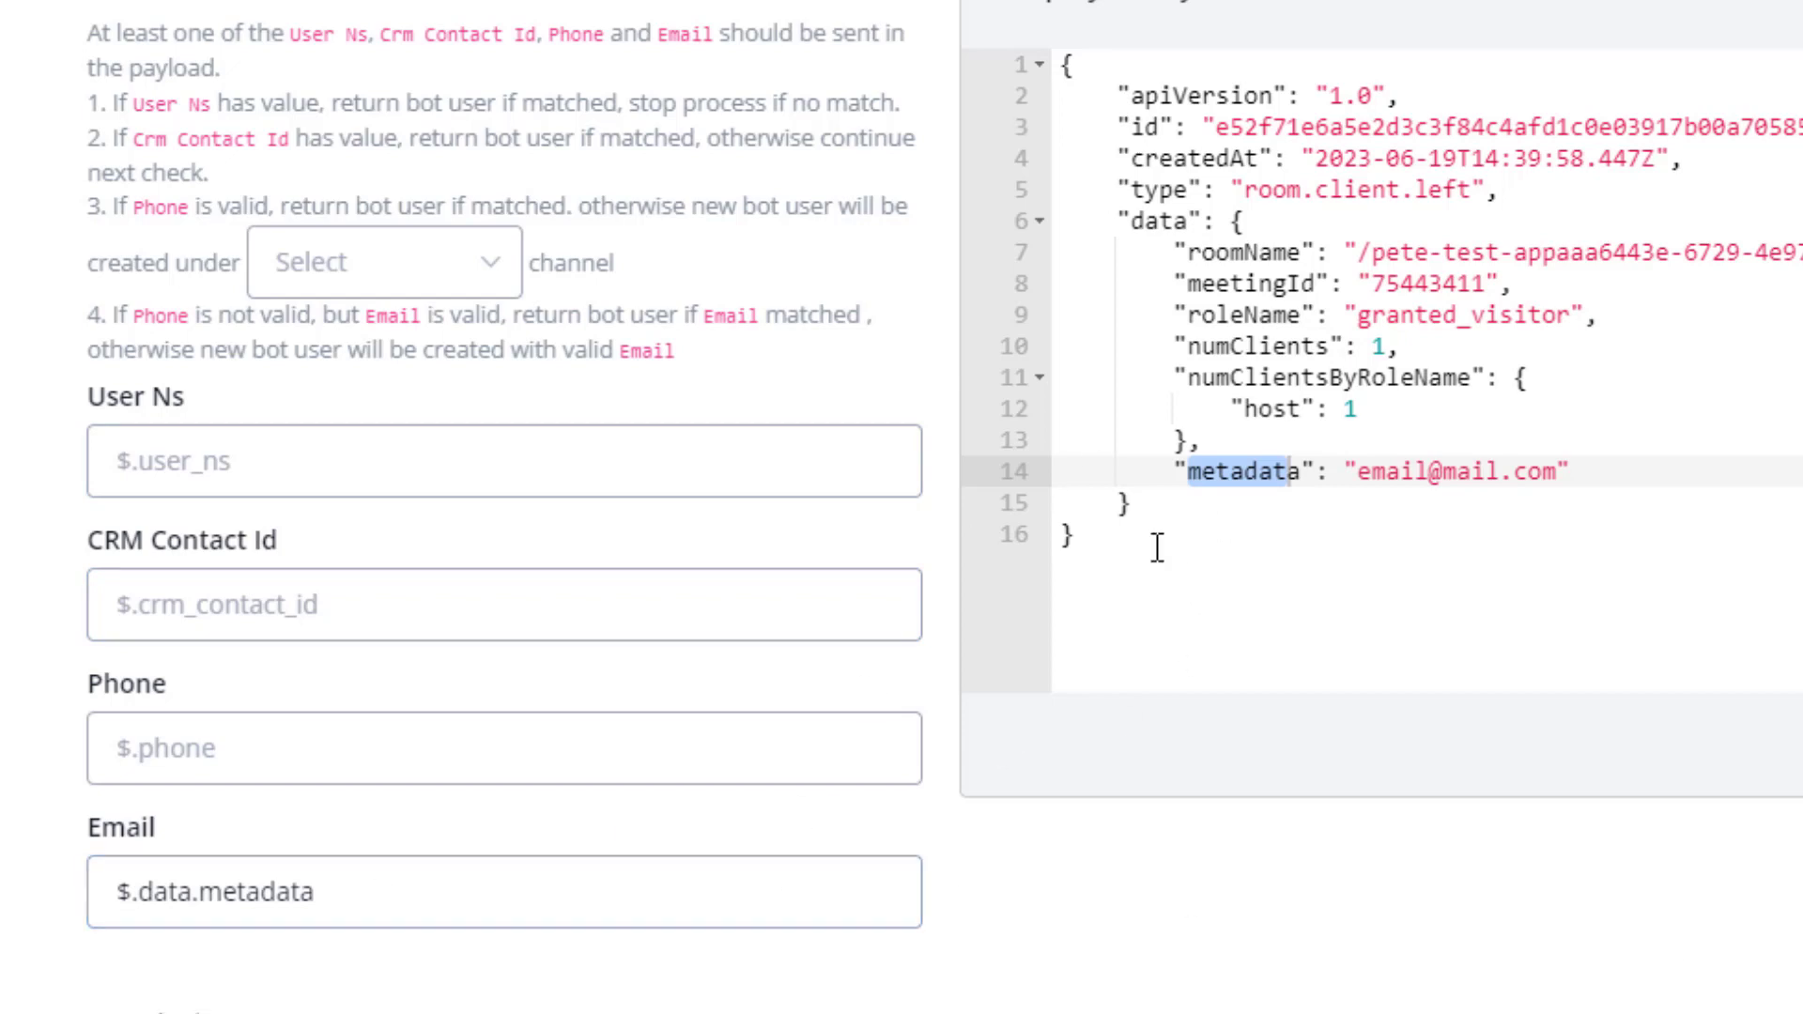
- Confirm 'metadata' as the JSON path against the sample data, then close the whereby meeting end webhook settings
scroll(1116, 937, "down", 10)
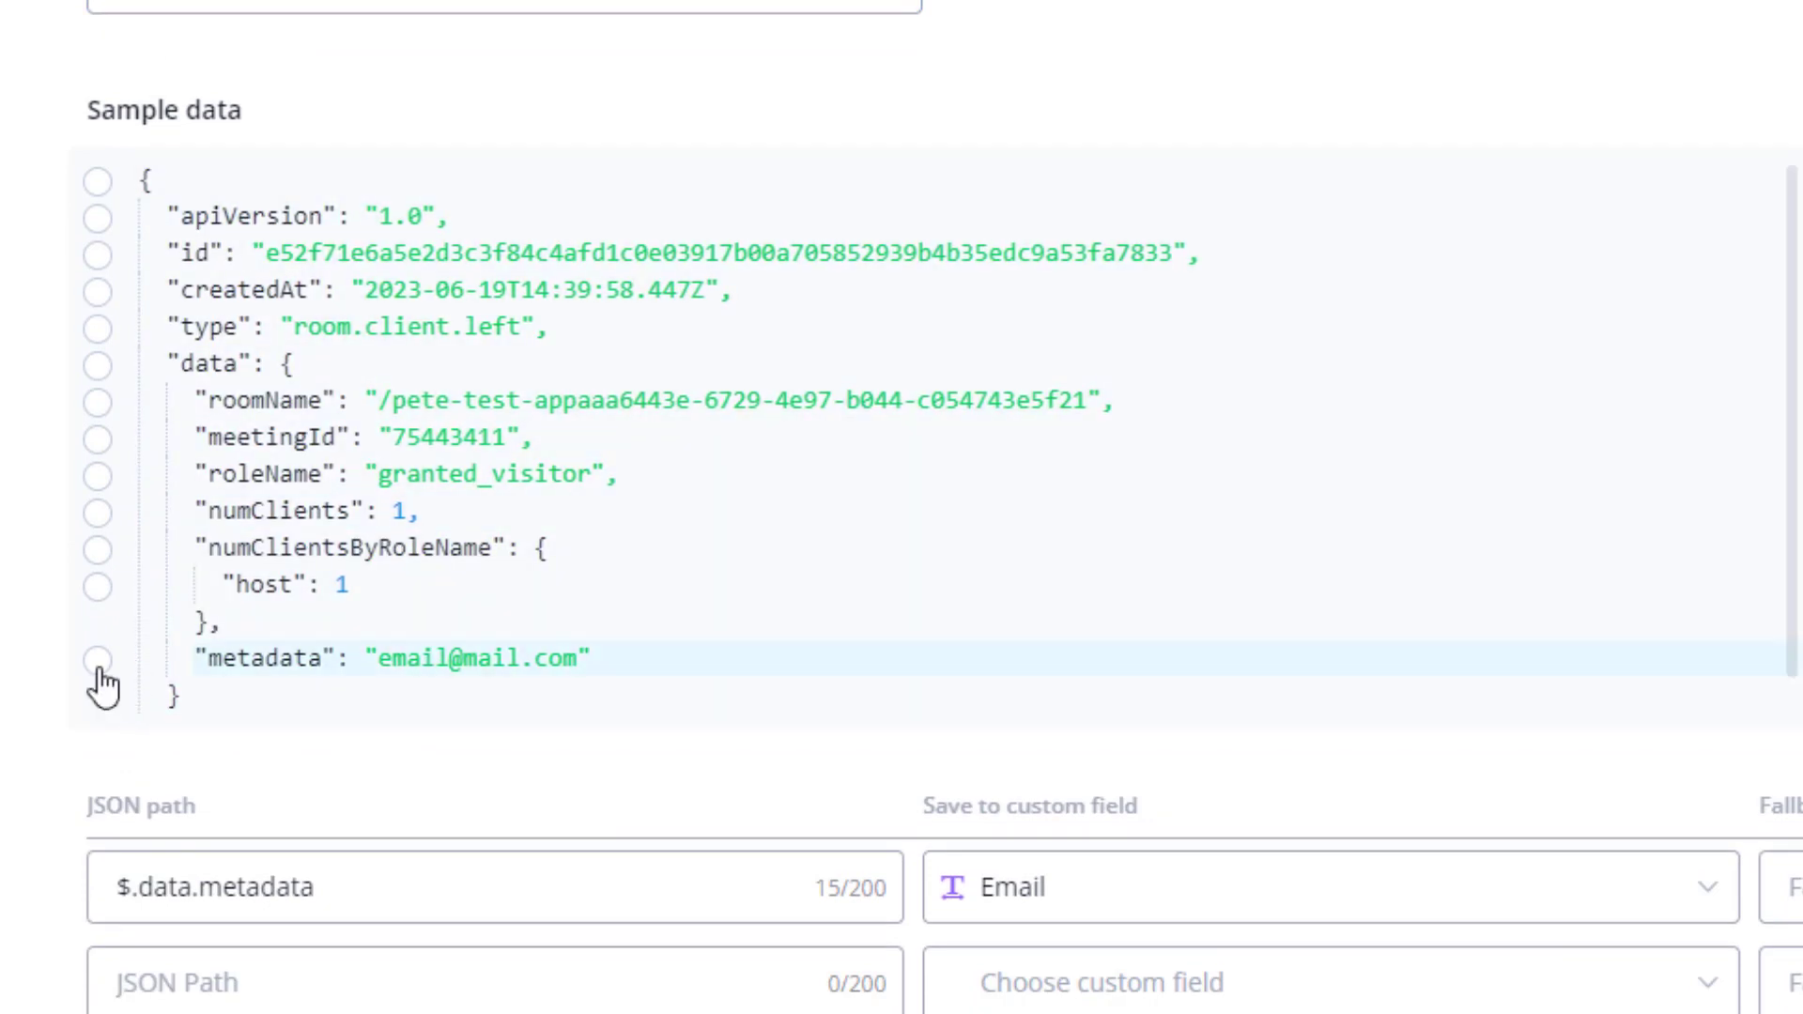
left_click(98, 661)
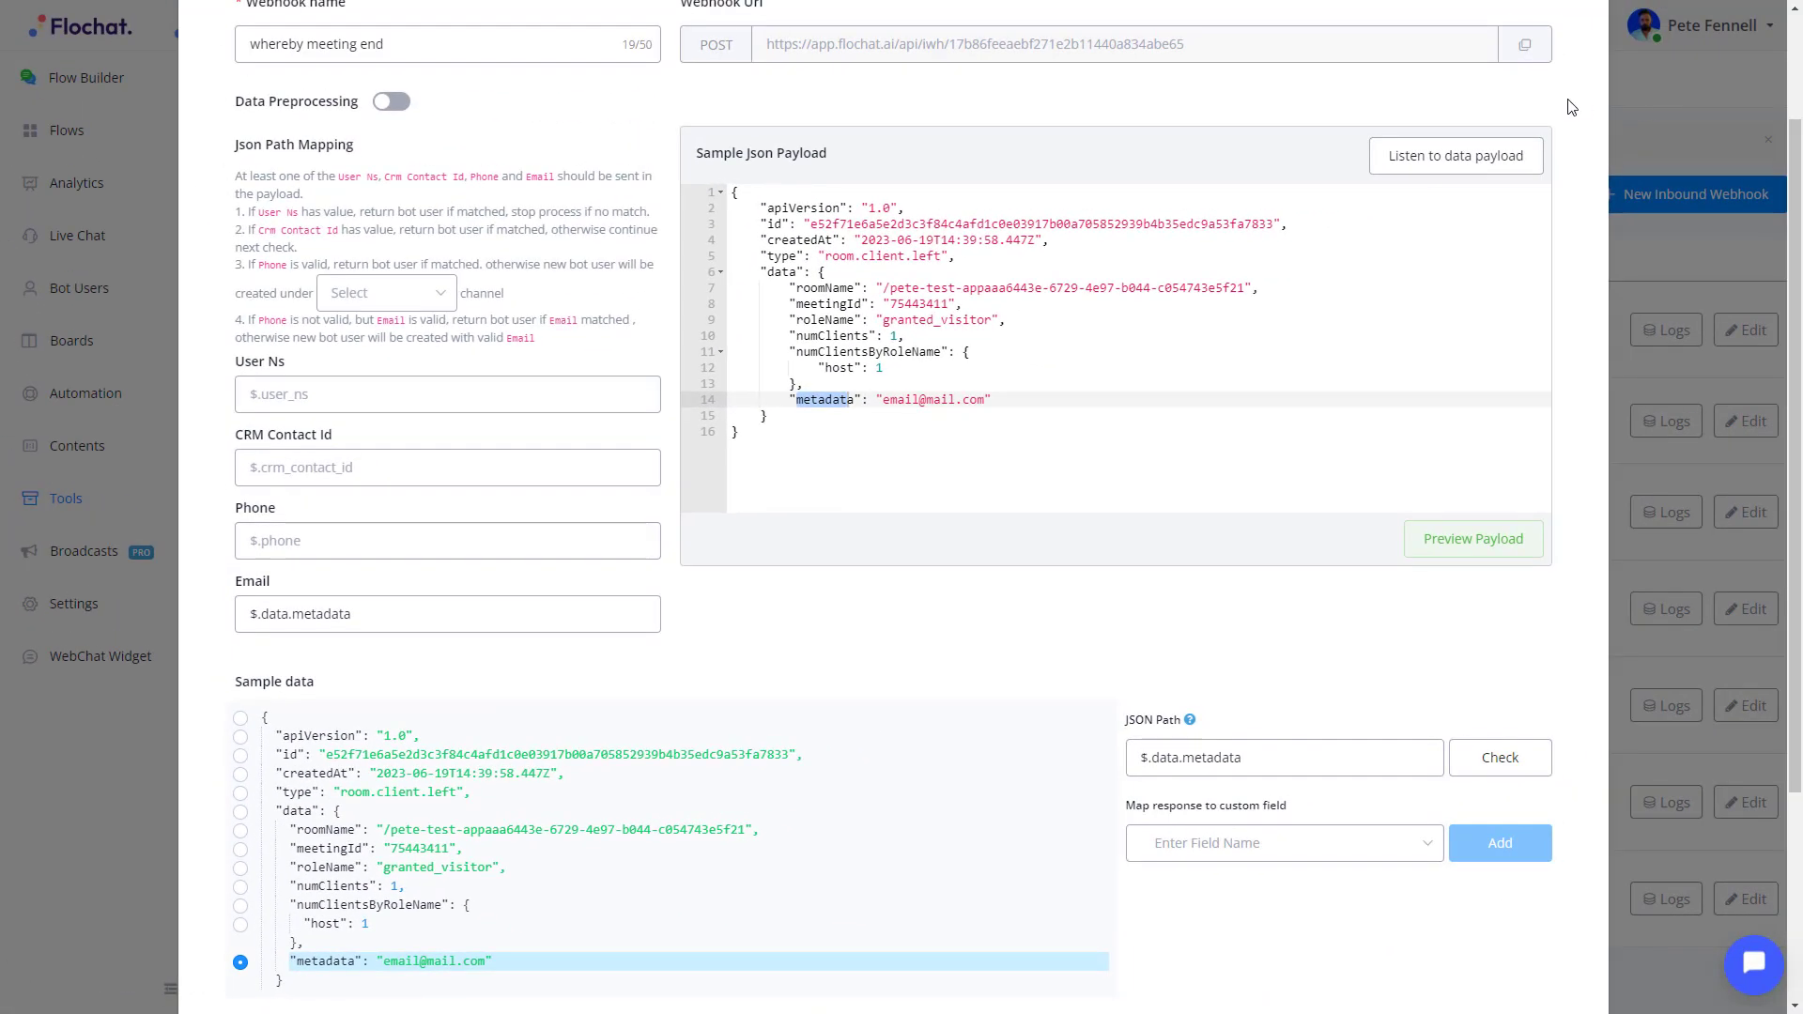
left_click_drag(1798, 206, 1799, 110)
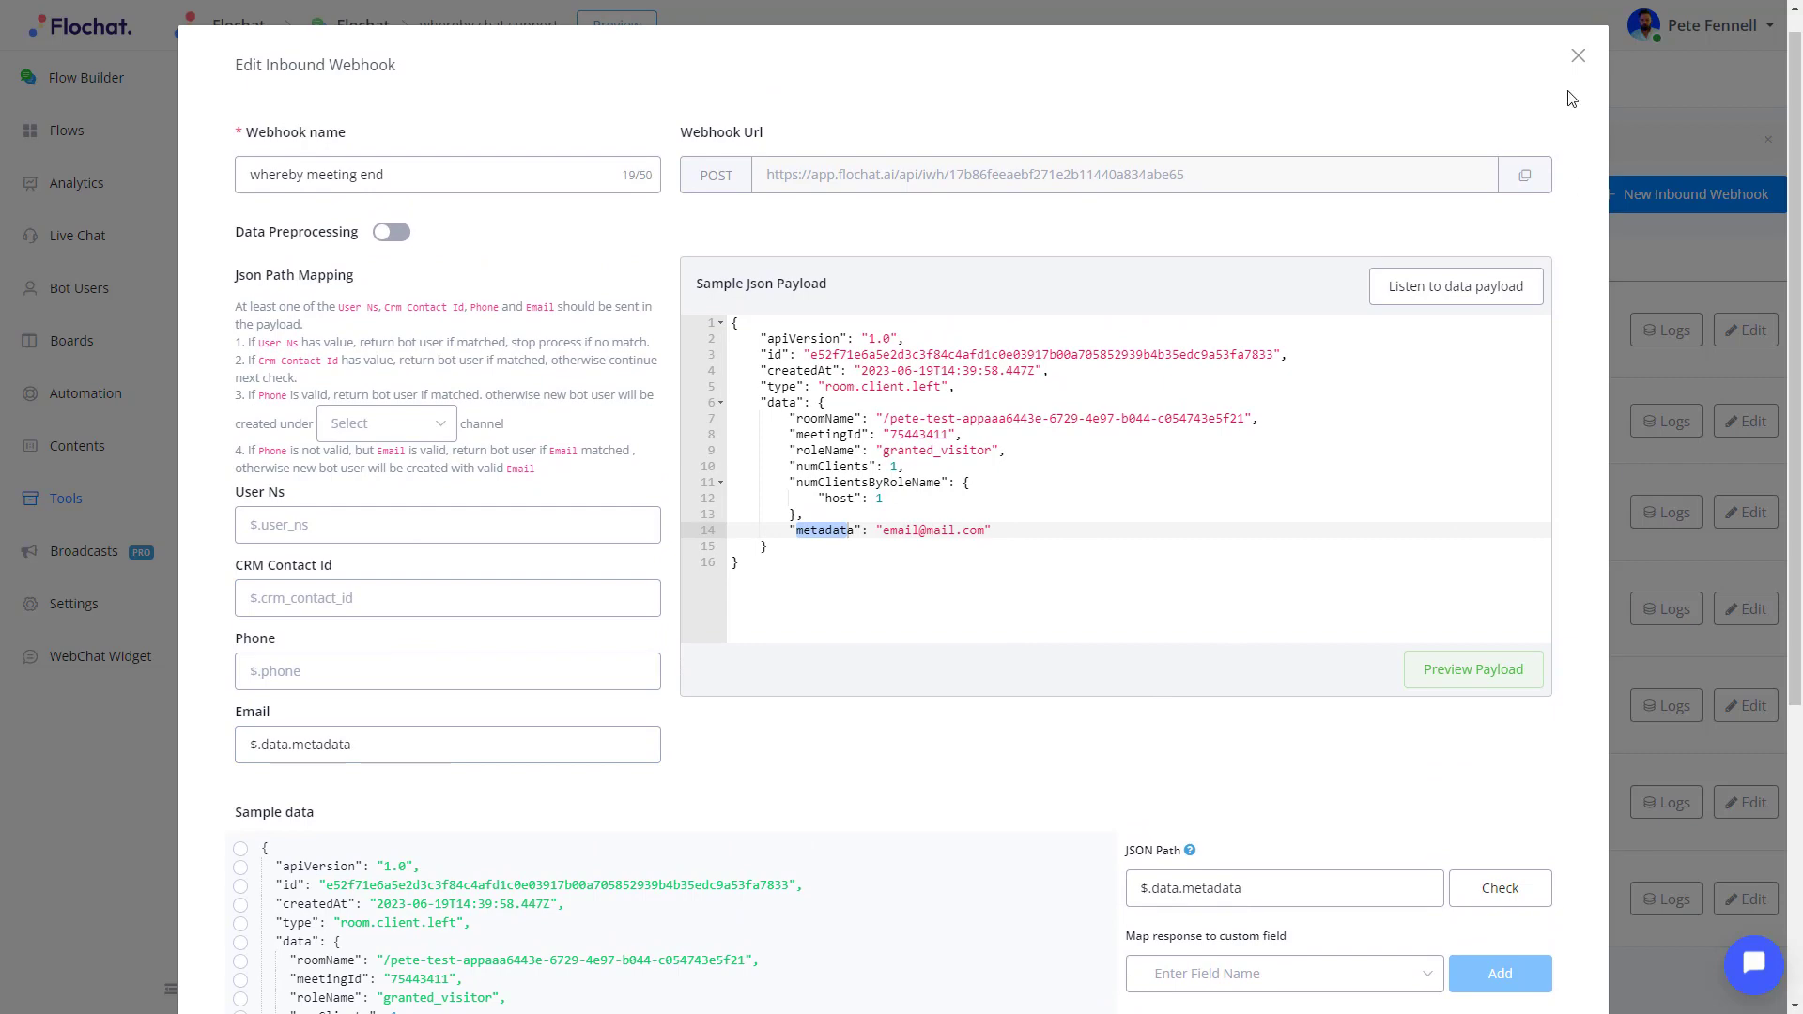
left_click(1578, 58)
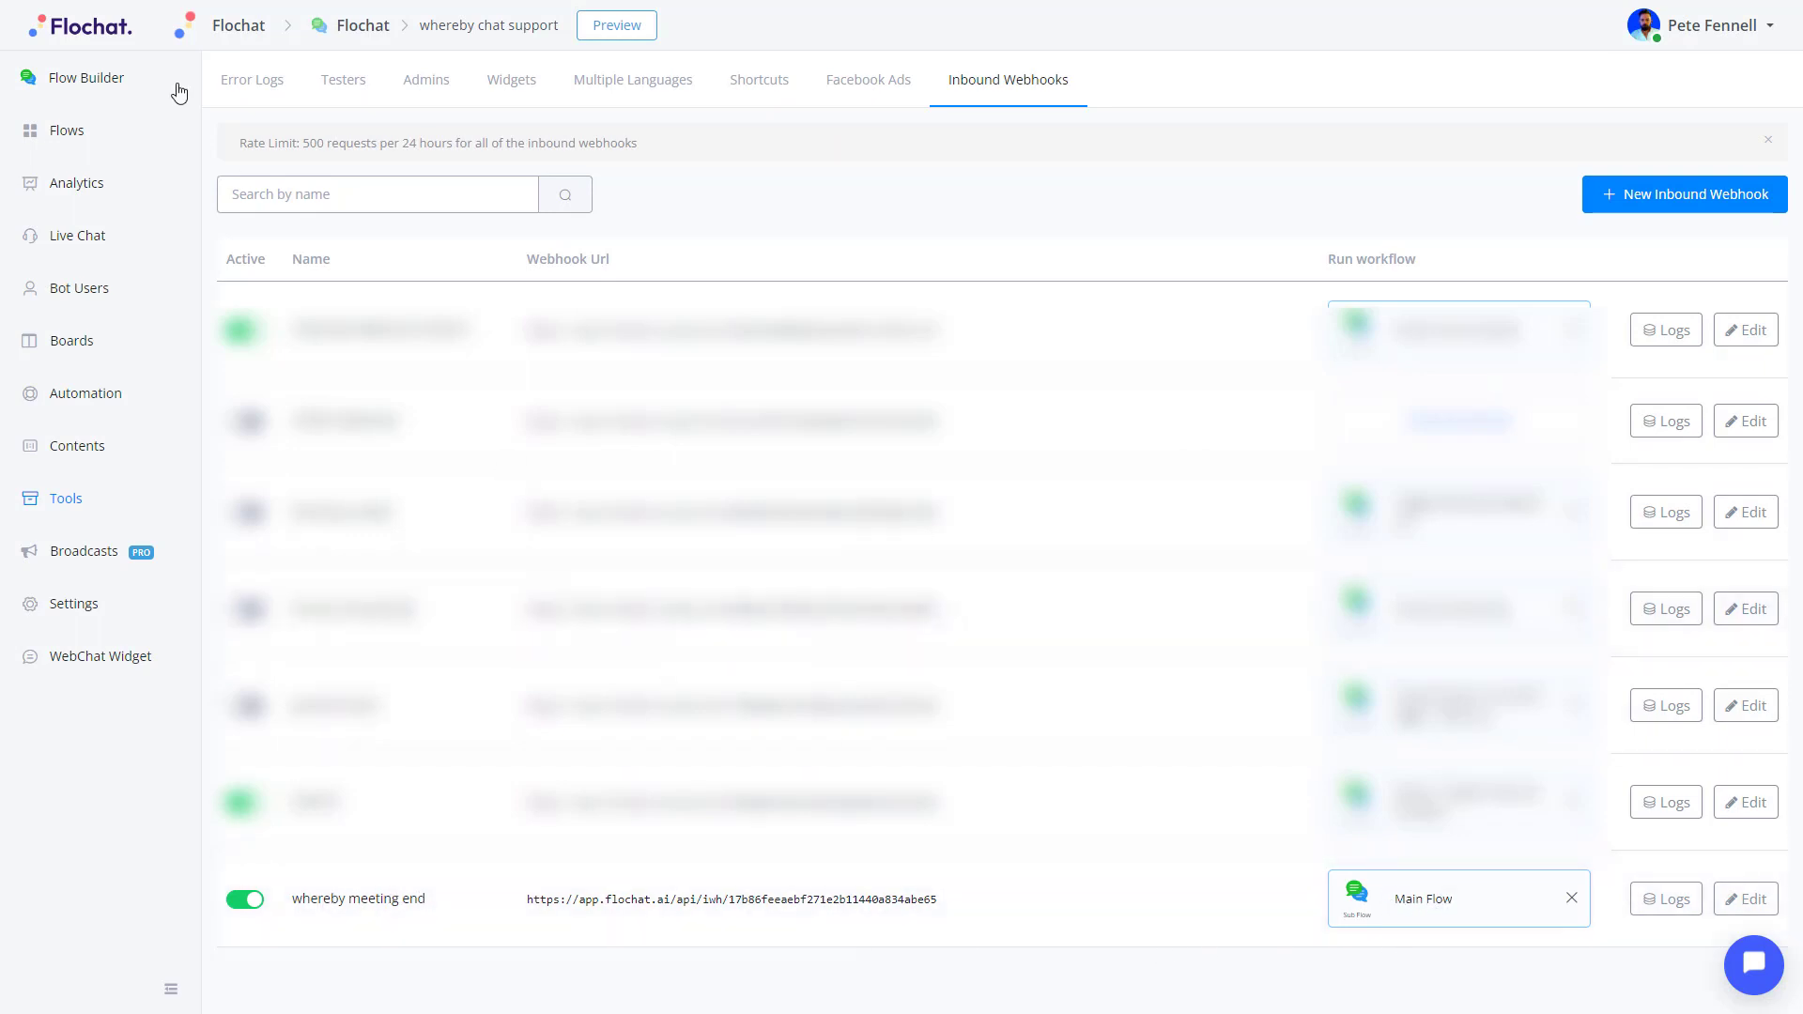
- Open the Main Flow in the Flow Builder to show its post-meeting feedback steps
left_click(1456, 889)
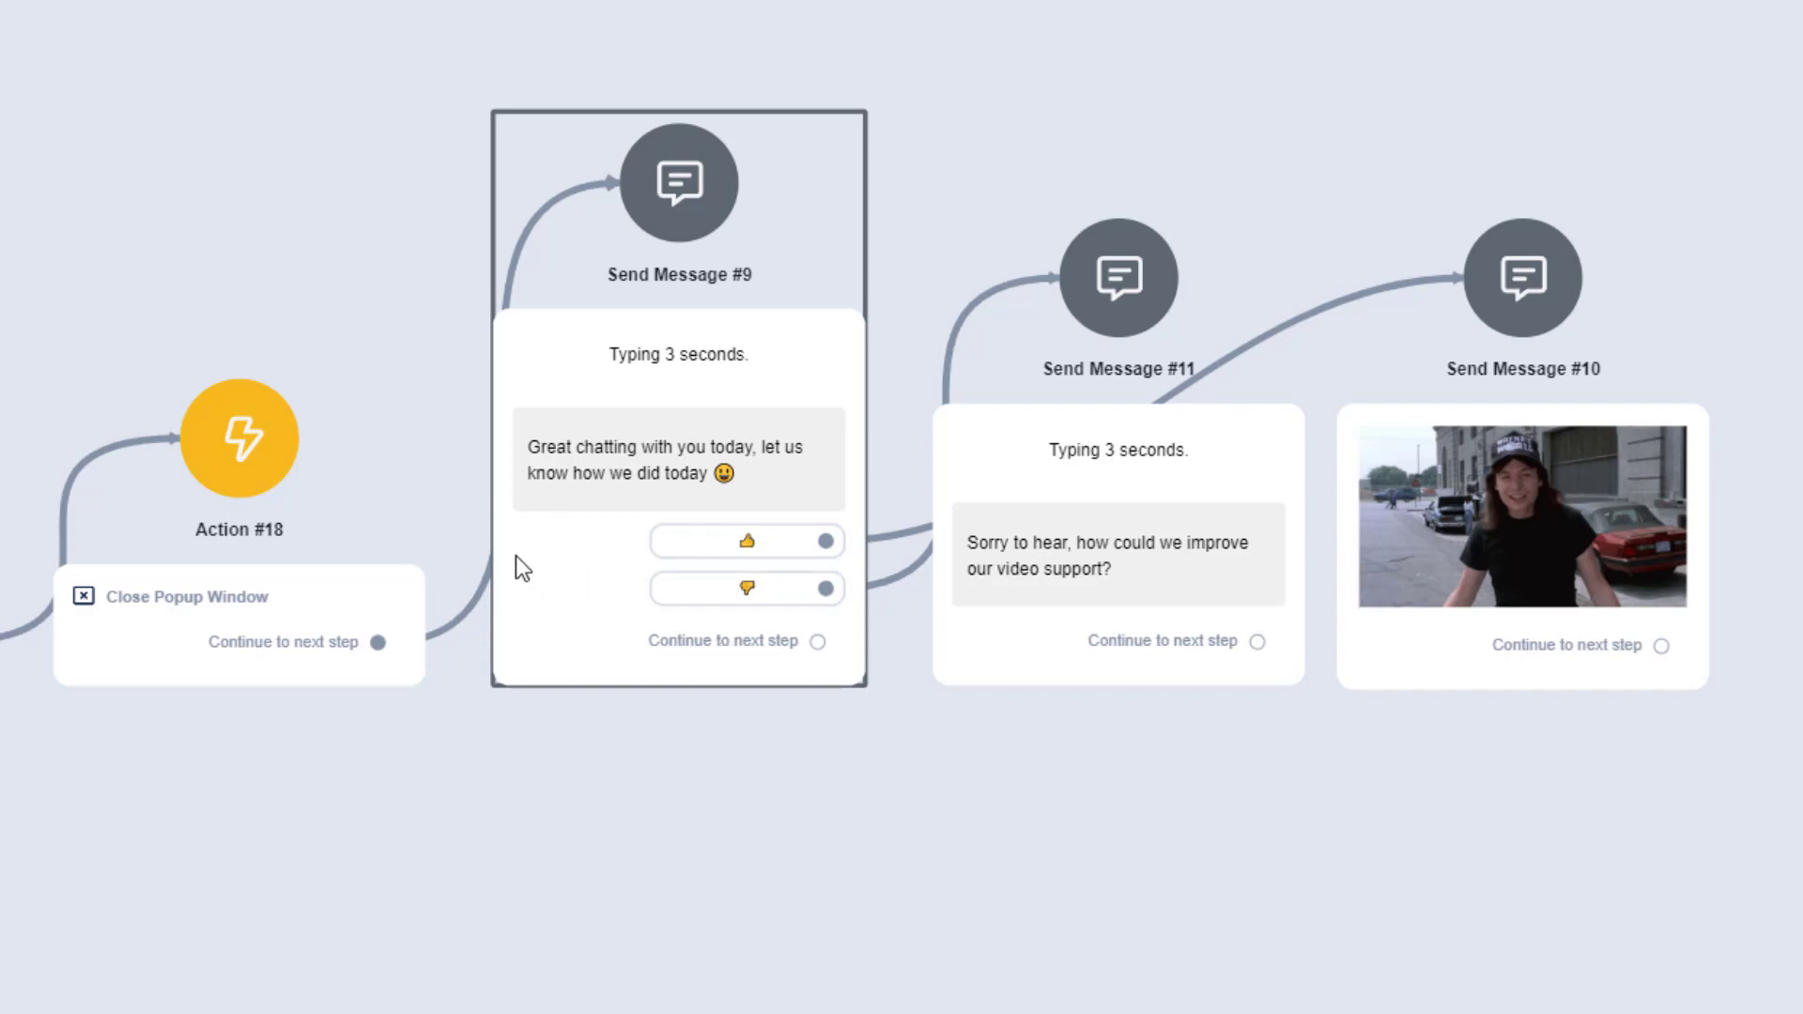
- Deselect the canvas and pan the Main Flow toward the Start node to review the feedback messages
left_click(1033, 869)
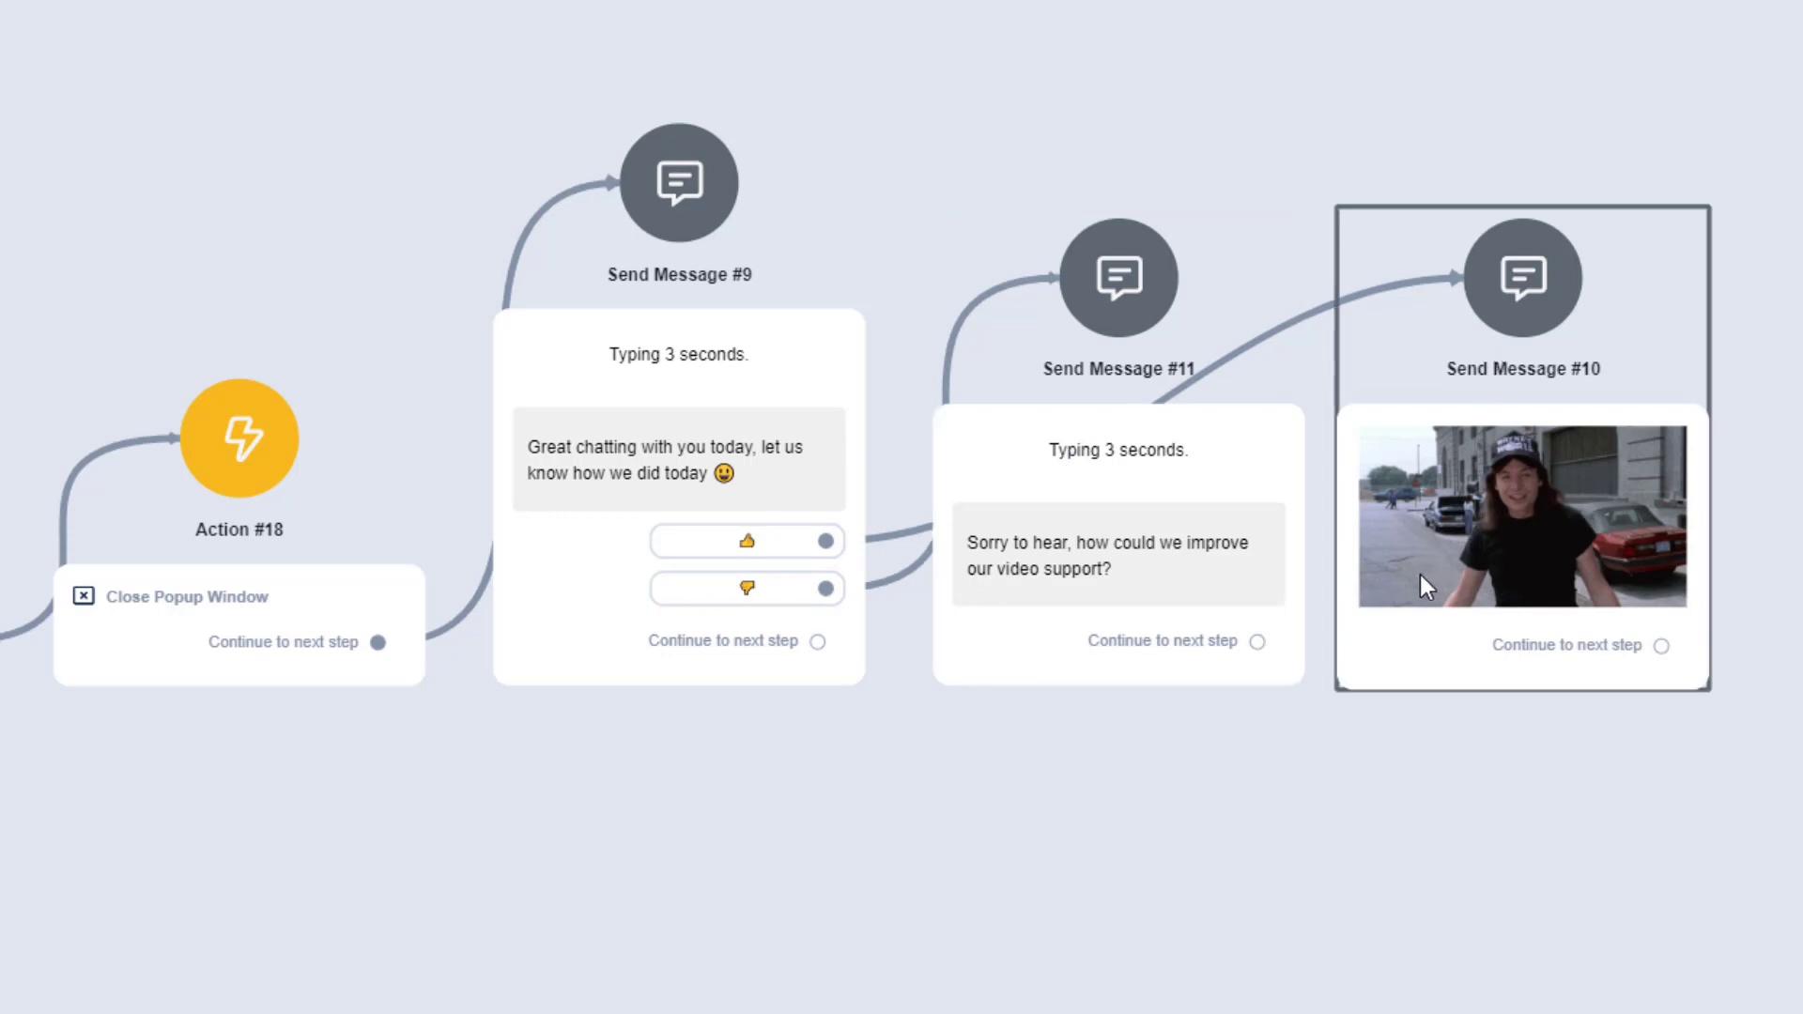
left_click_drag(1046, 878, 1091, 883)
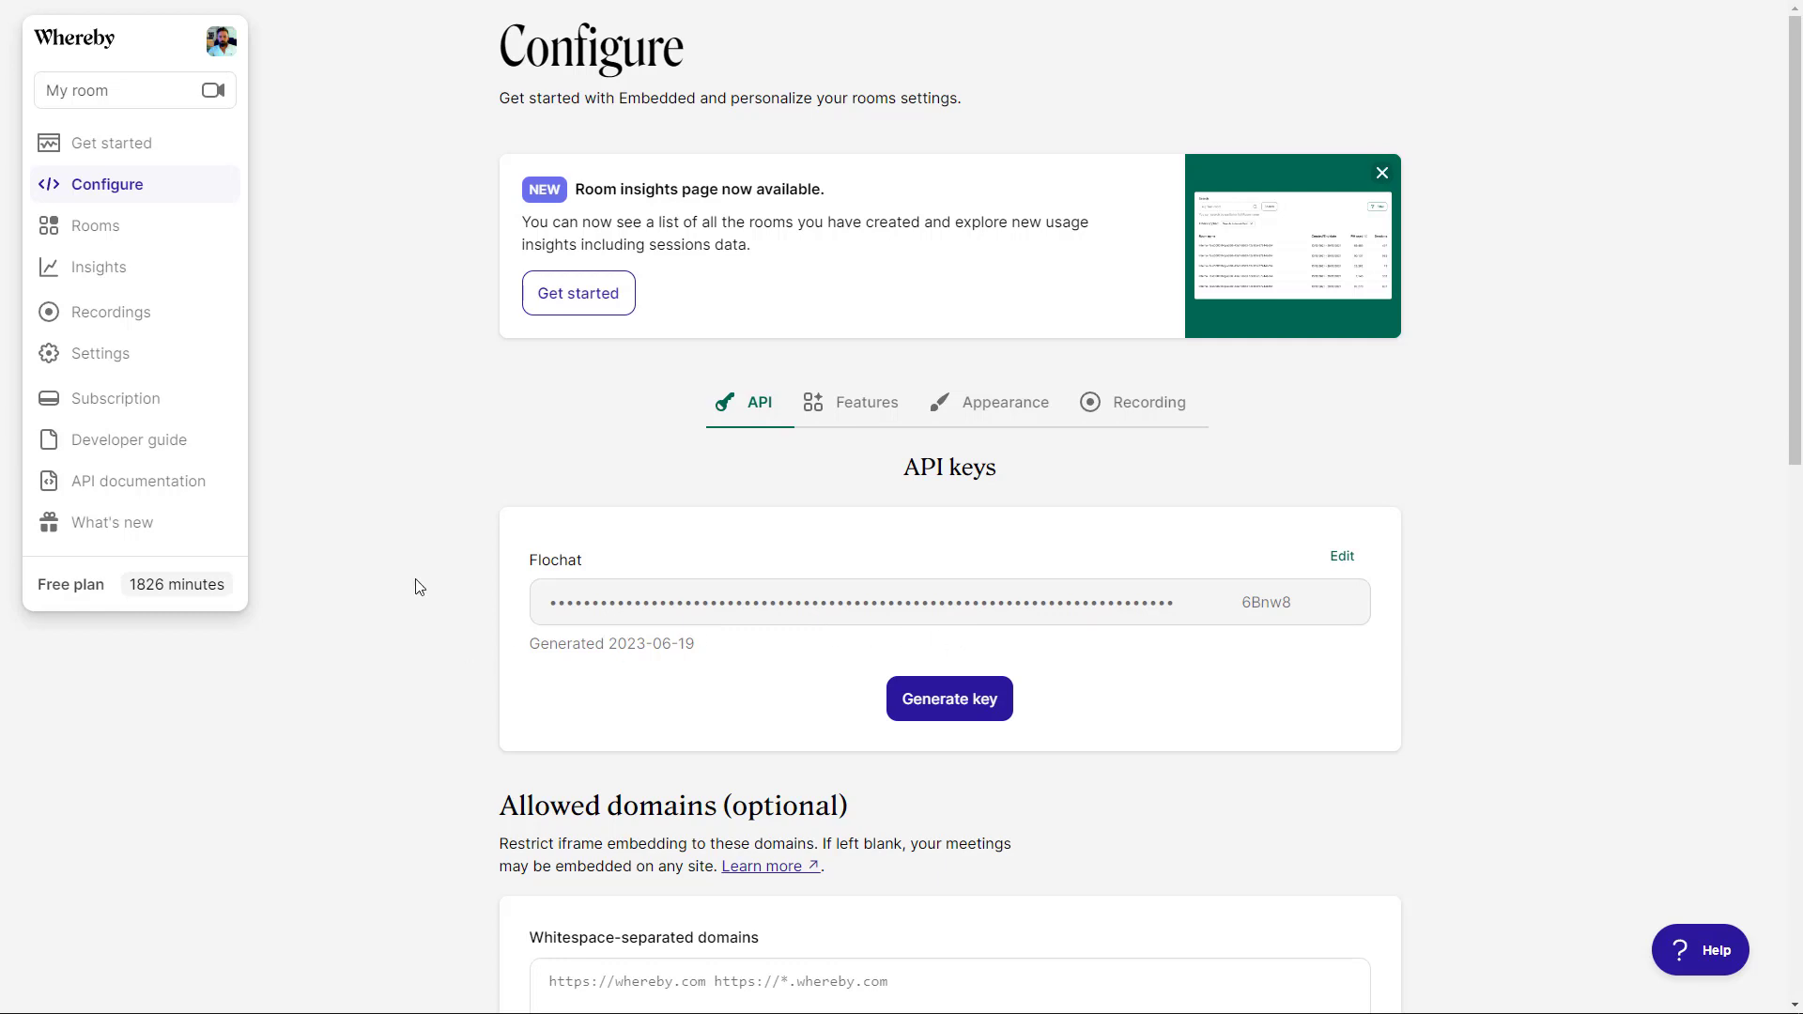
- Expand Existing webhooks to show the Flochat endpoint with room.session.ended and room.client.left events
middle_click(358, 559)
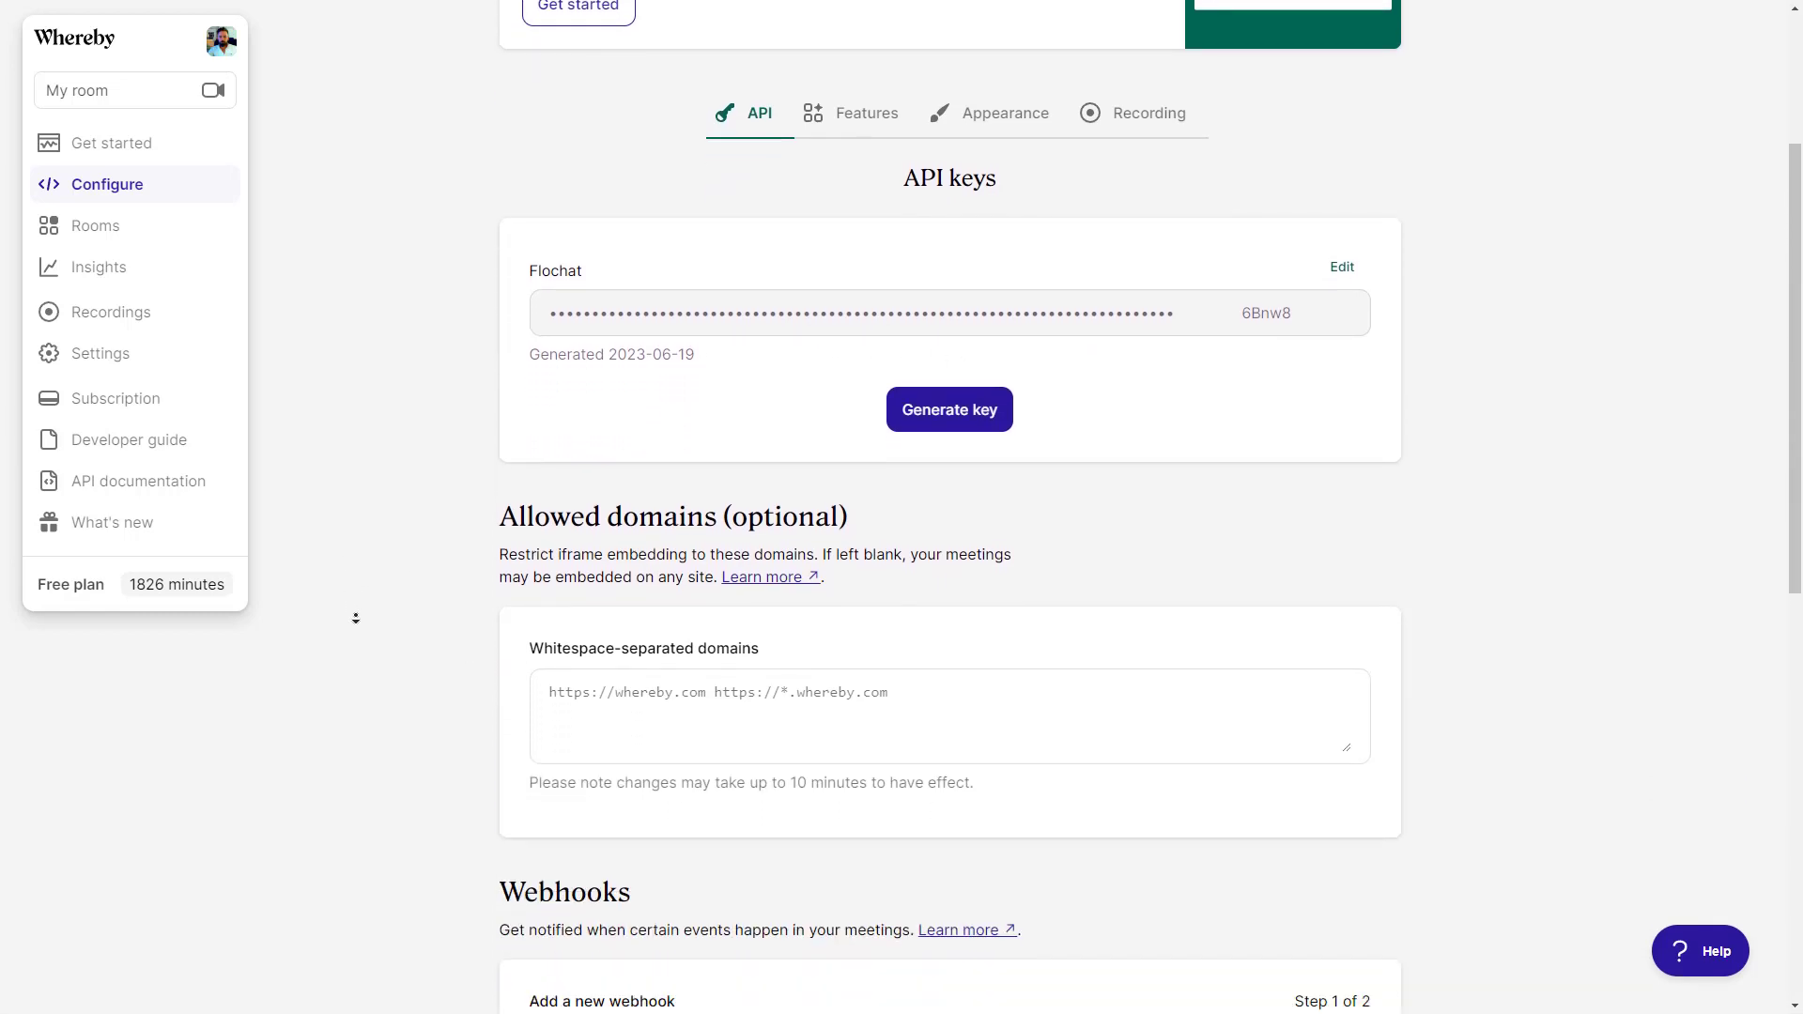
middle_click(357, 596)
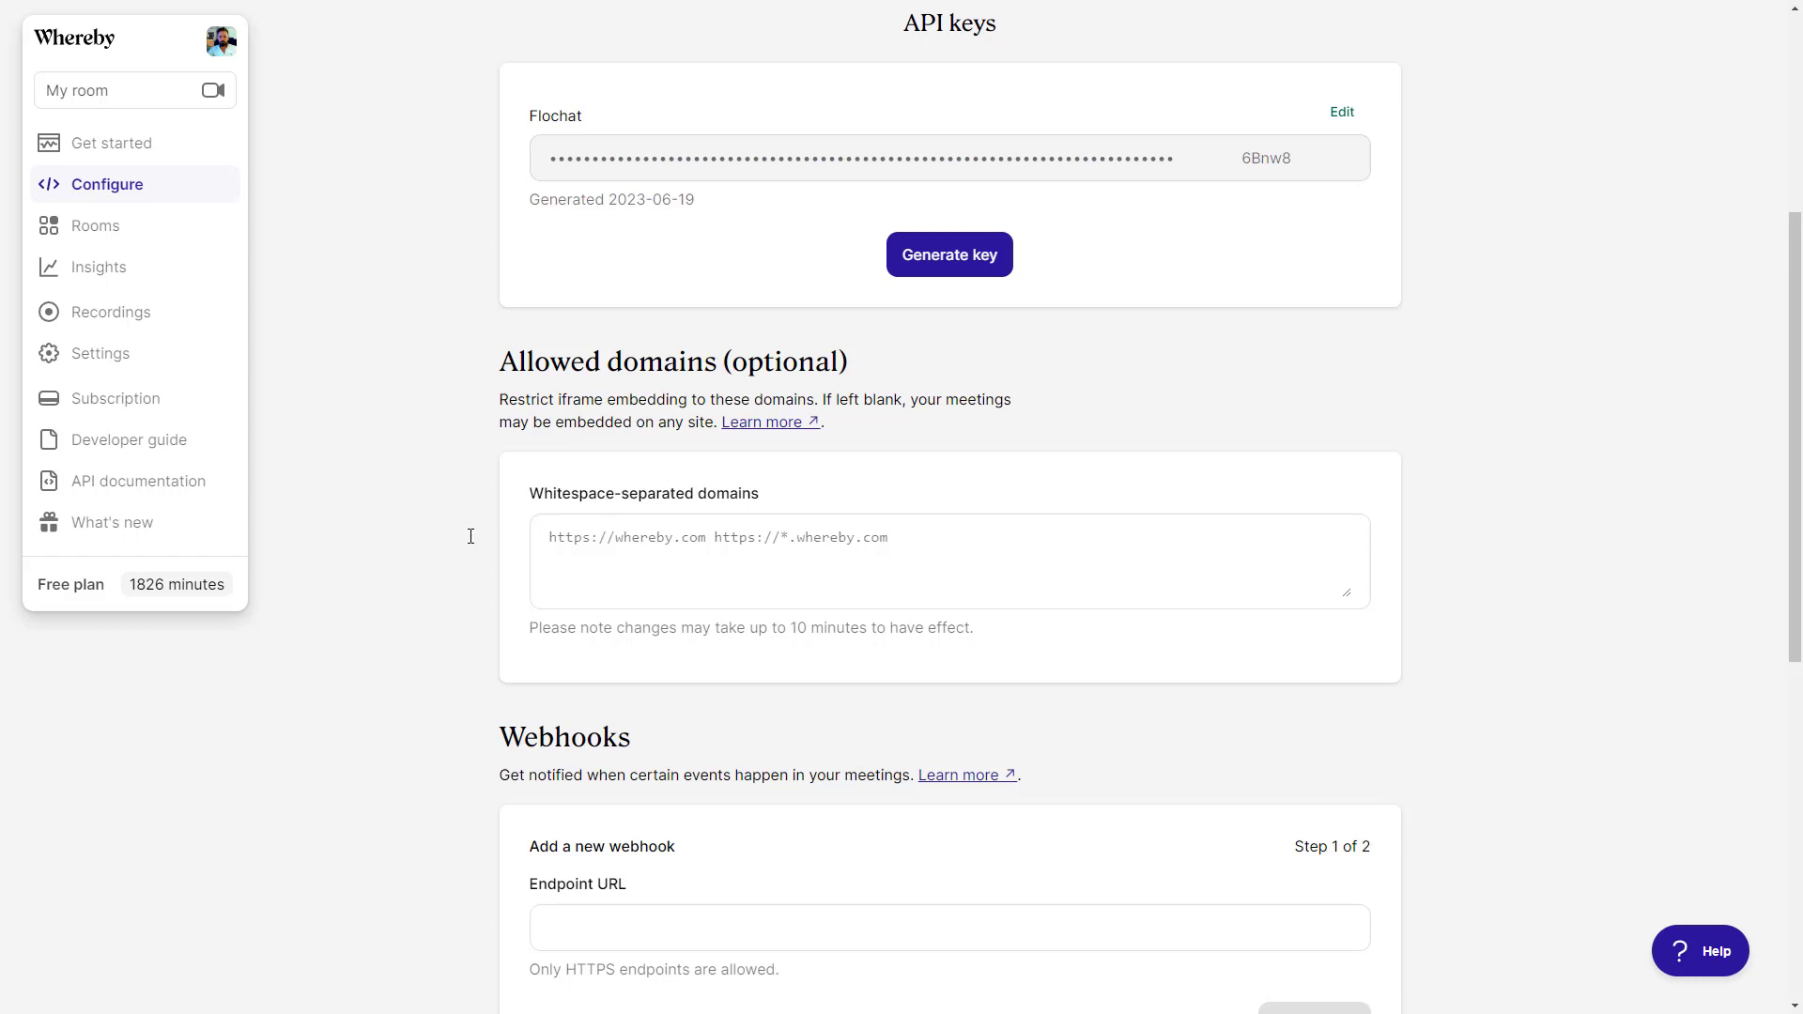
middle_click(422, 567)
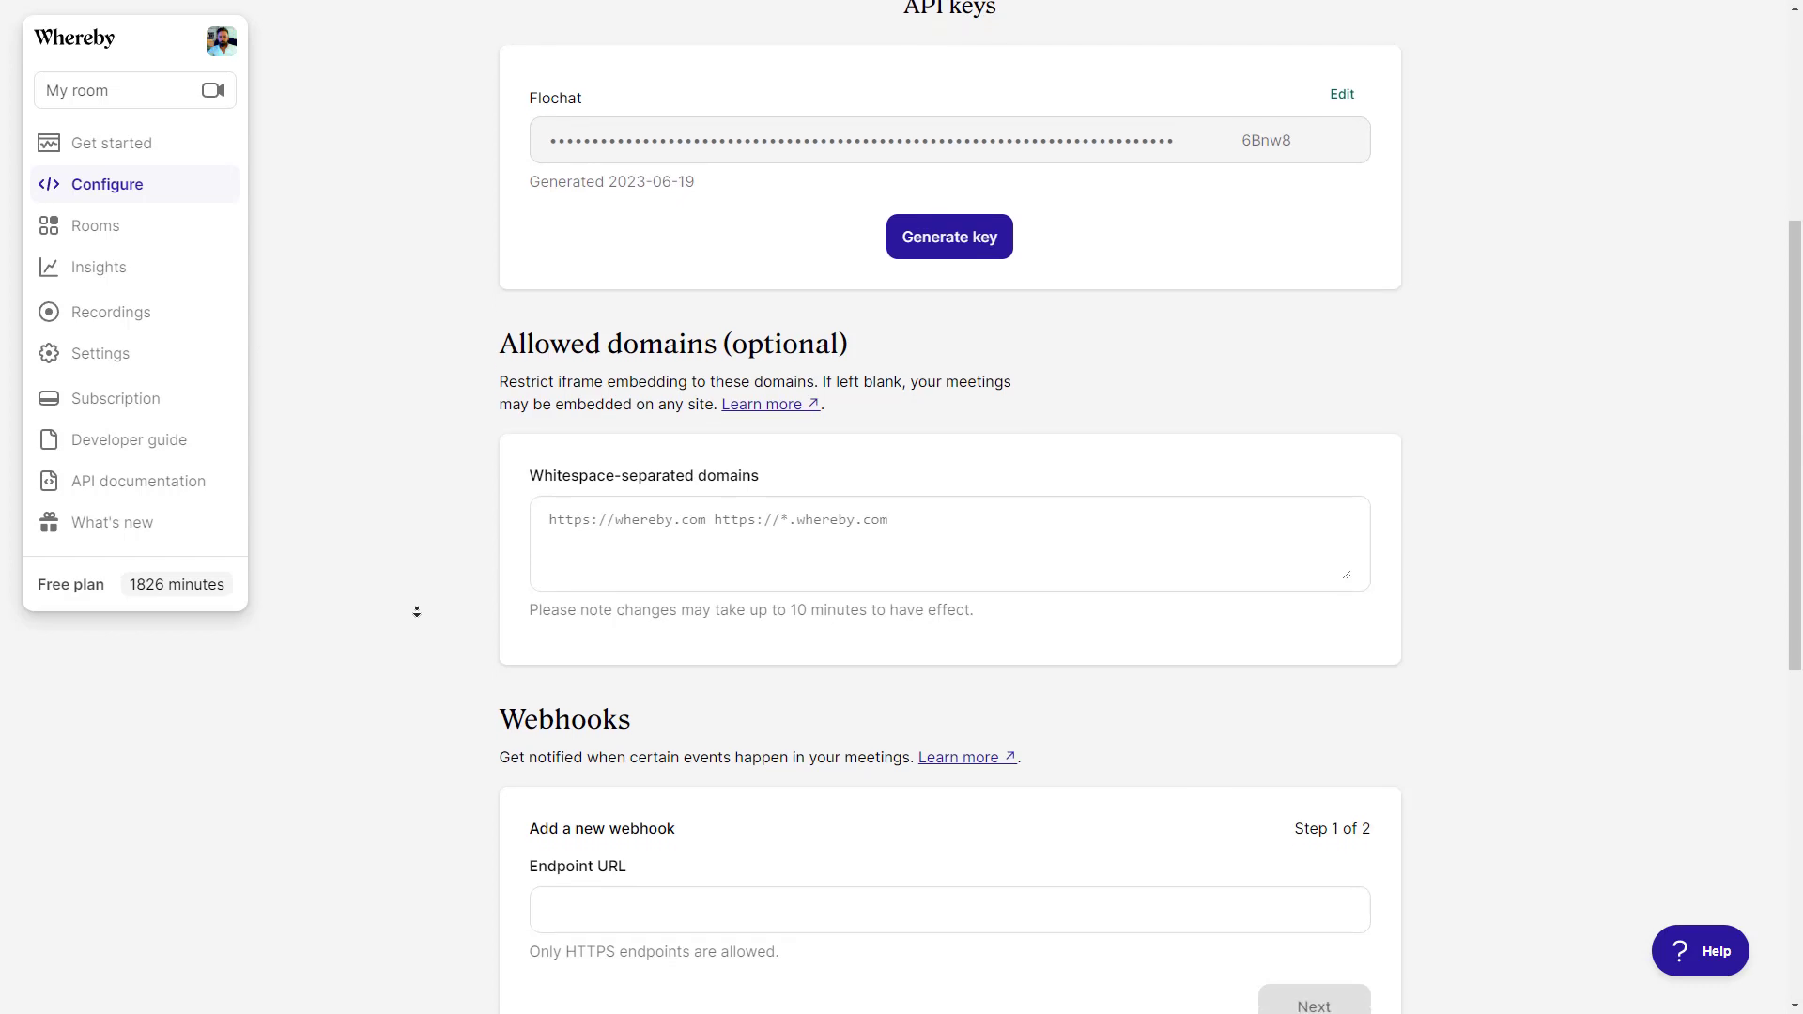
middle_click(420, 649)
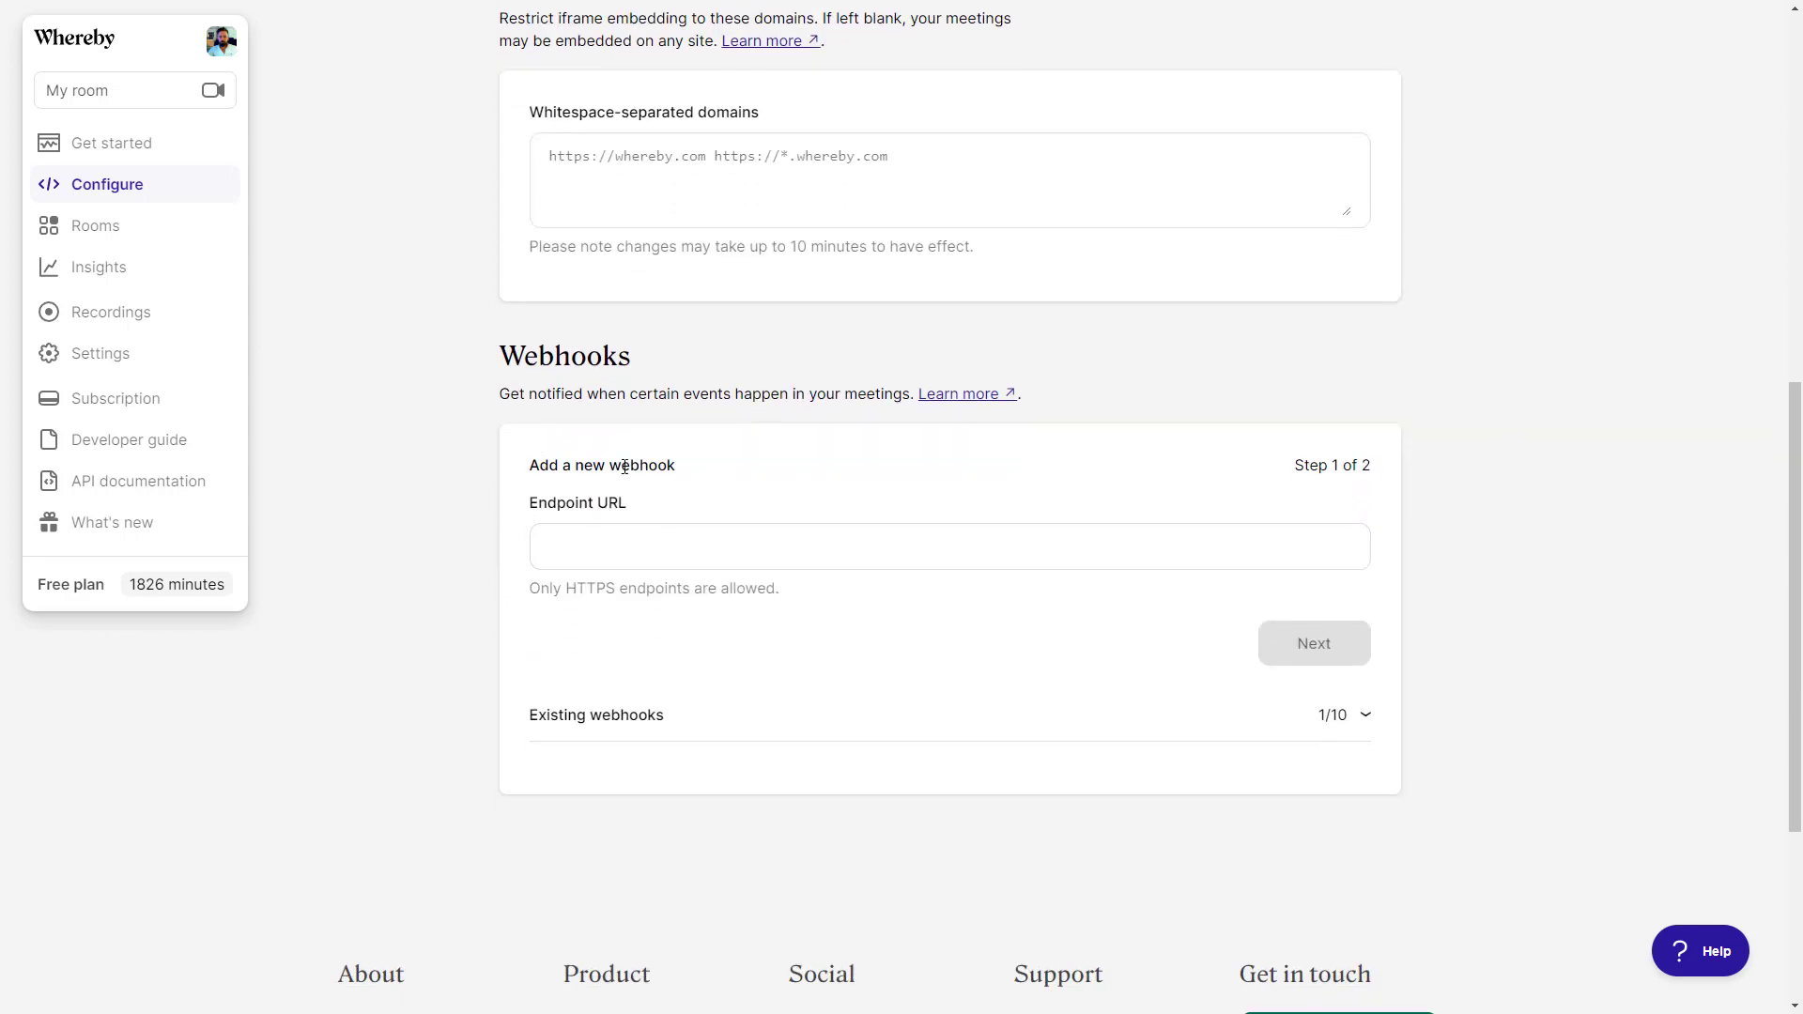
left_click(627, 545)
left_click(1365, 719)
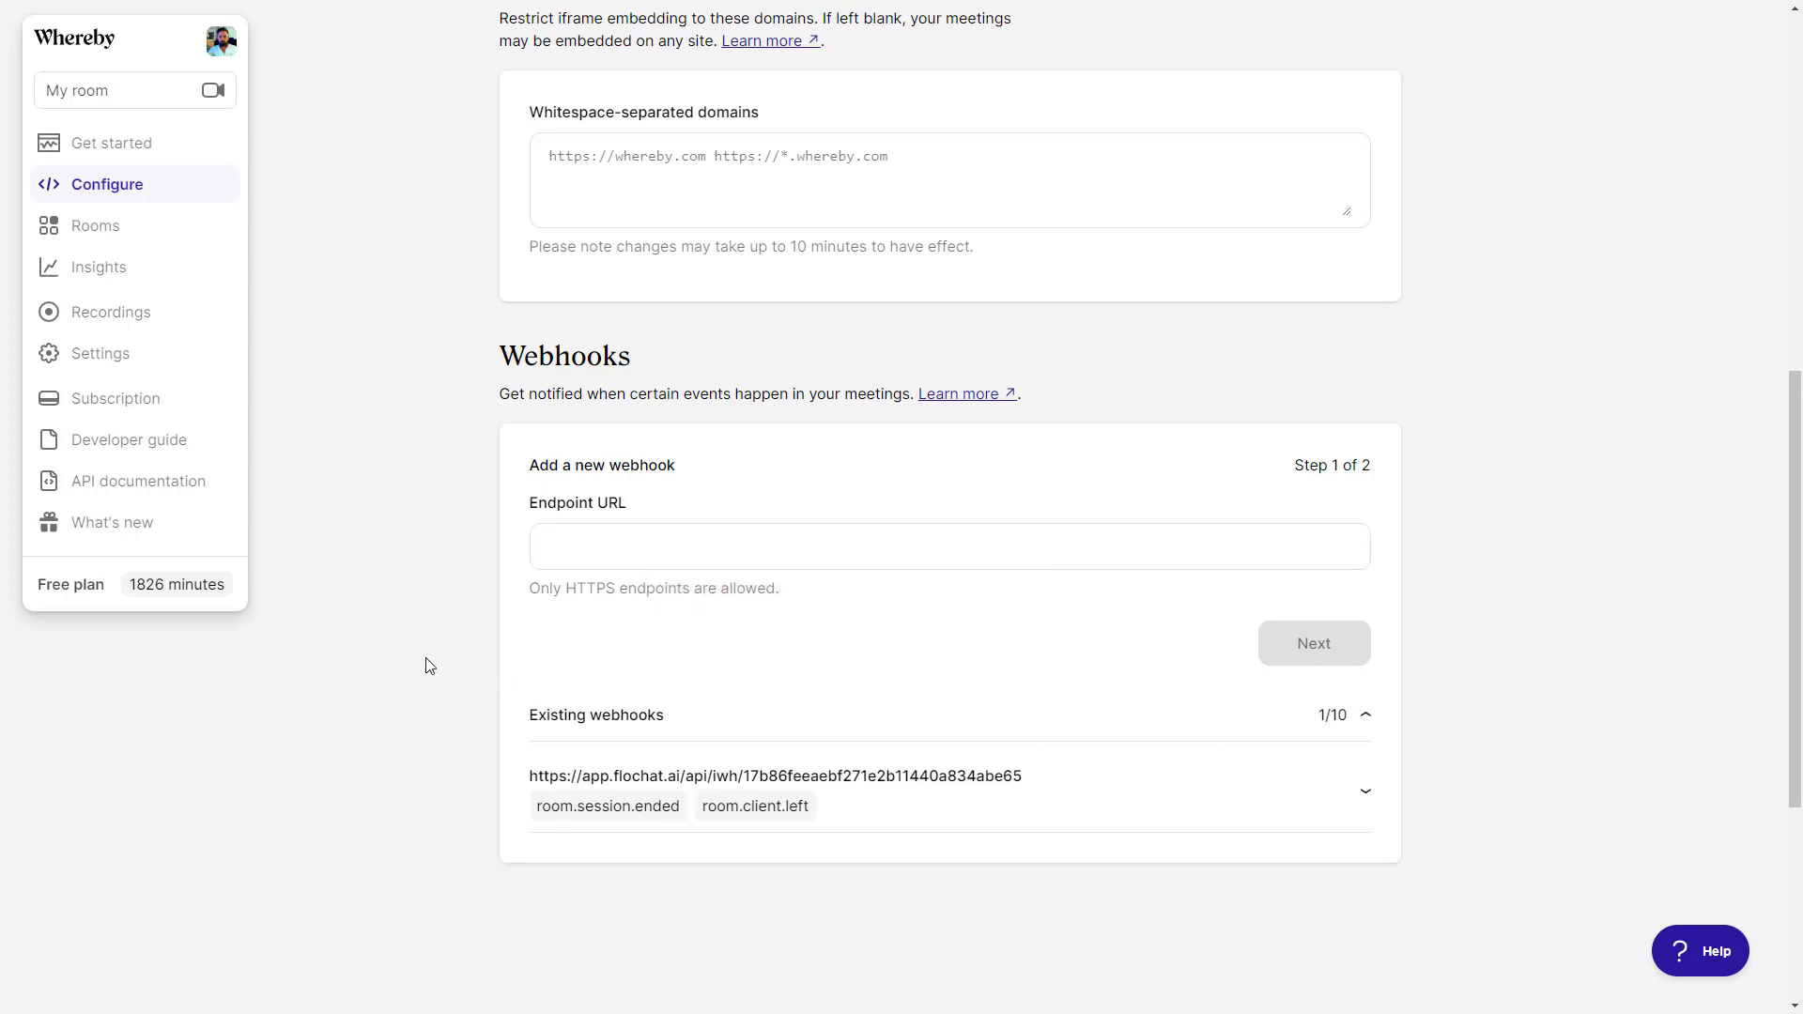